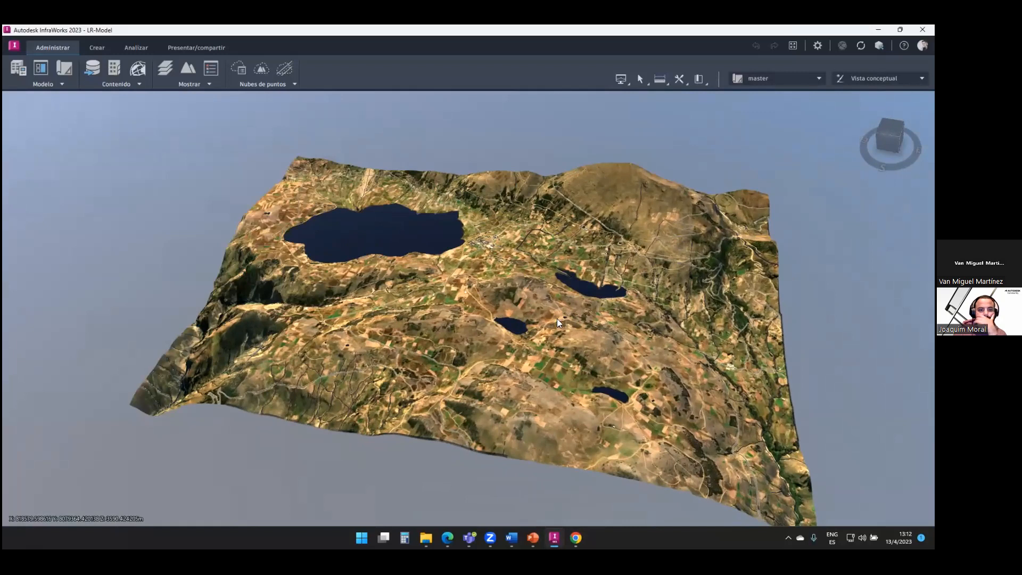
Examine the terrain model around the lakes, the hills and the roads running between them
scroll(539, 317, "down", 2)
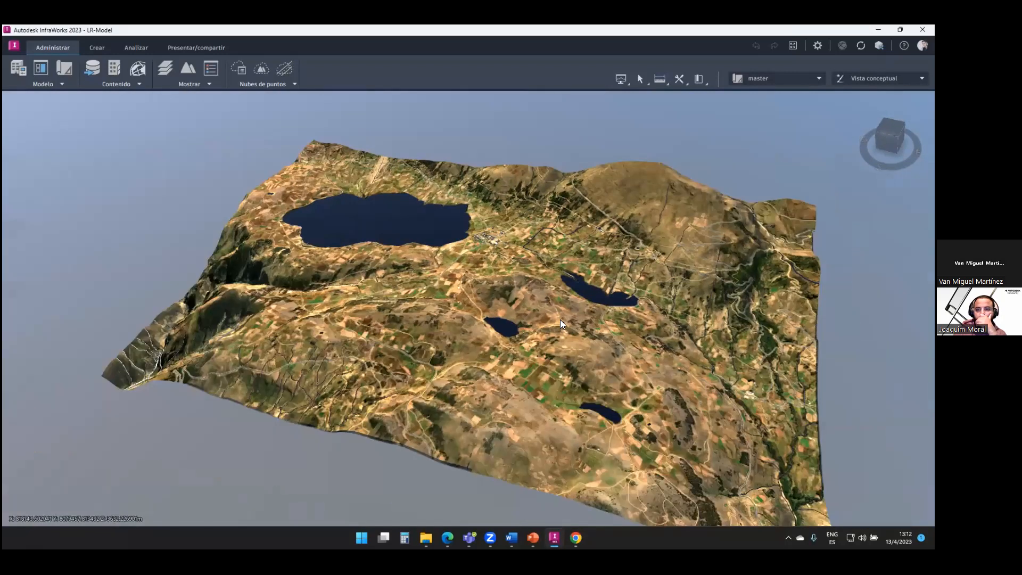
left_click_drag(580, 300, 595, 322)
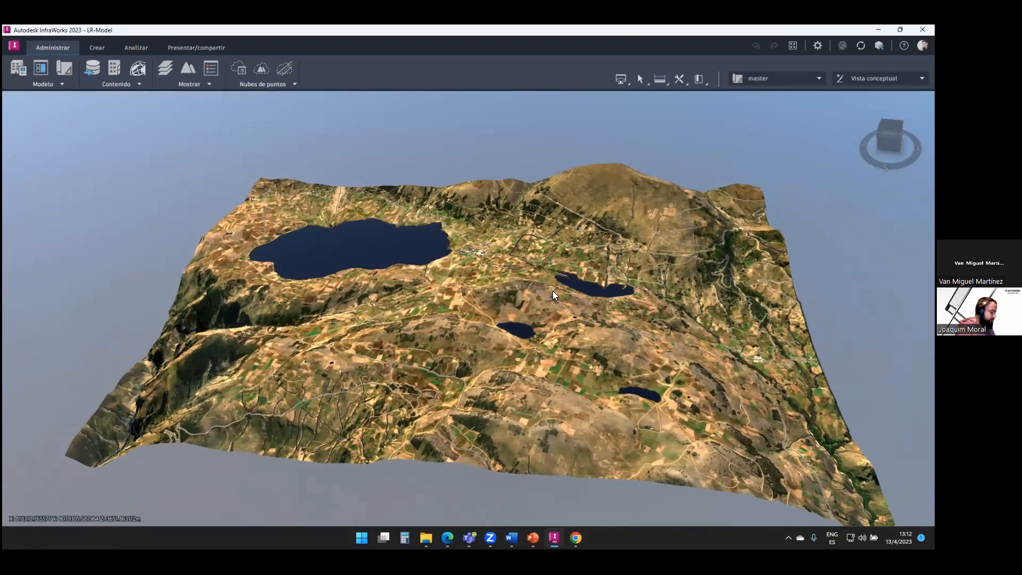
left_click_drag(545, 292, 476, 272)
scroll(525, 314, "up", 4)
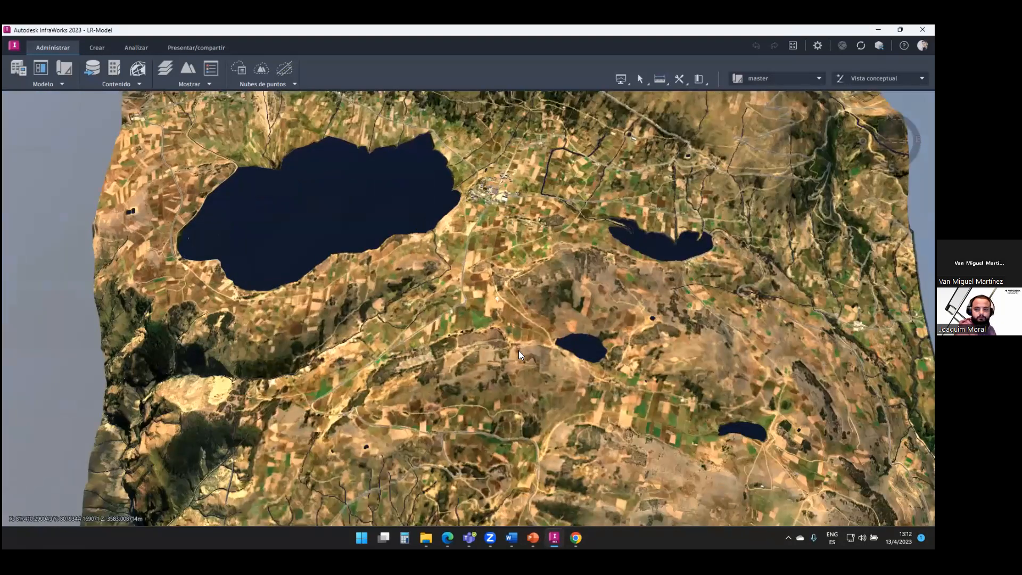
scroll(516, 346, "up", 2)
scroll(522, 336, "down", 2)
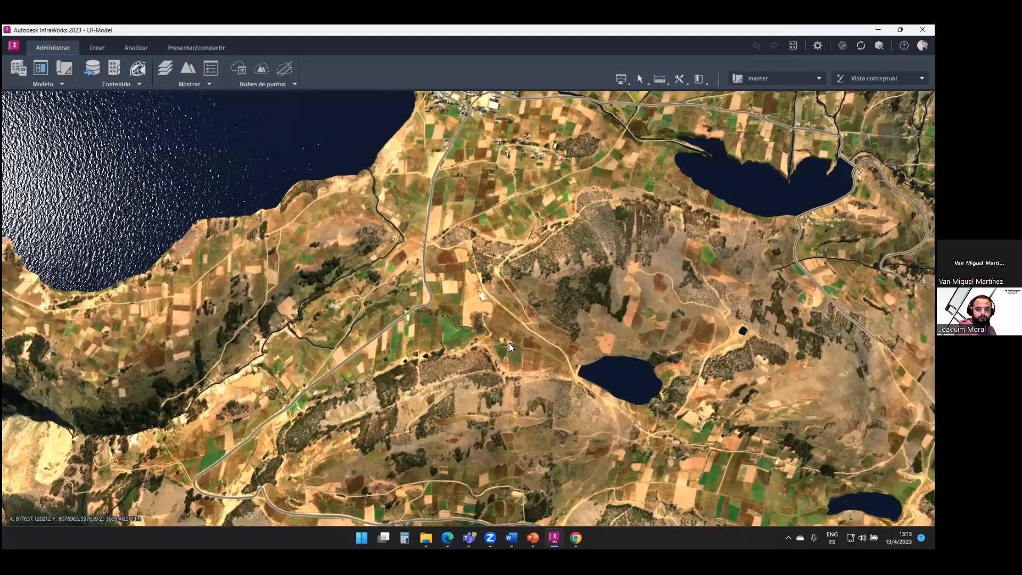
scroll(510, 324, "down", 1)
scroll(518, 310, "up", 2)
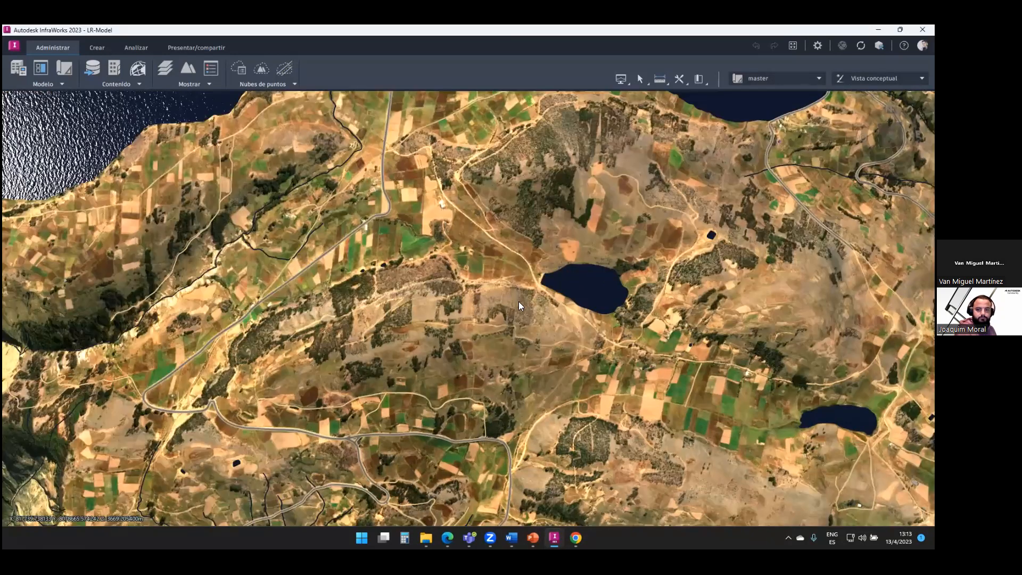
left_click_drag(518, 287, 445, 299)
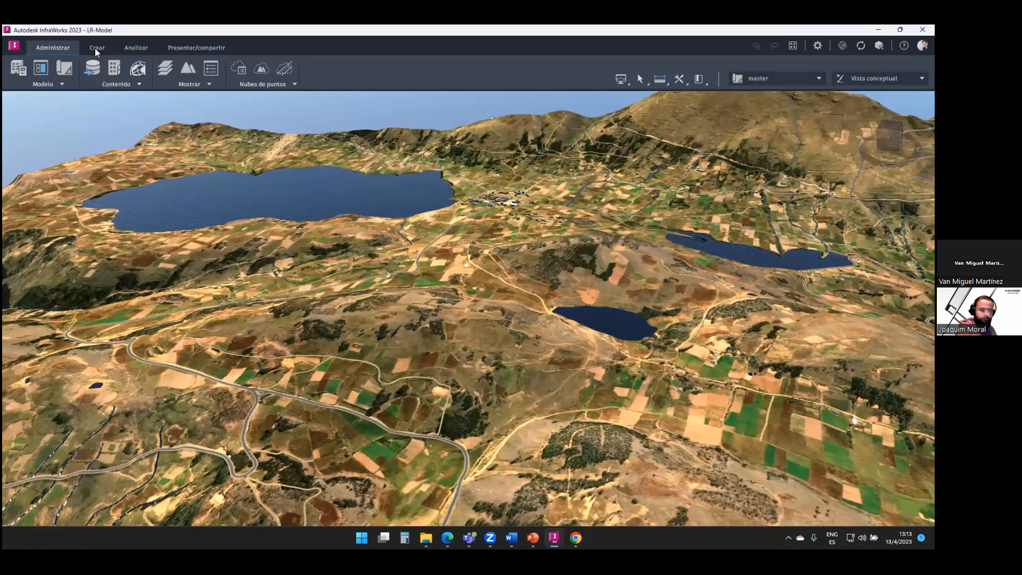
Delete the existing tertiary road Camino Sacaba-Wilkapujio-Koluyo-Lagunillas that branches off the road junction among the fields
left_click(98, 48)
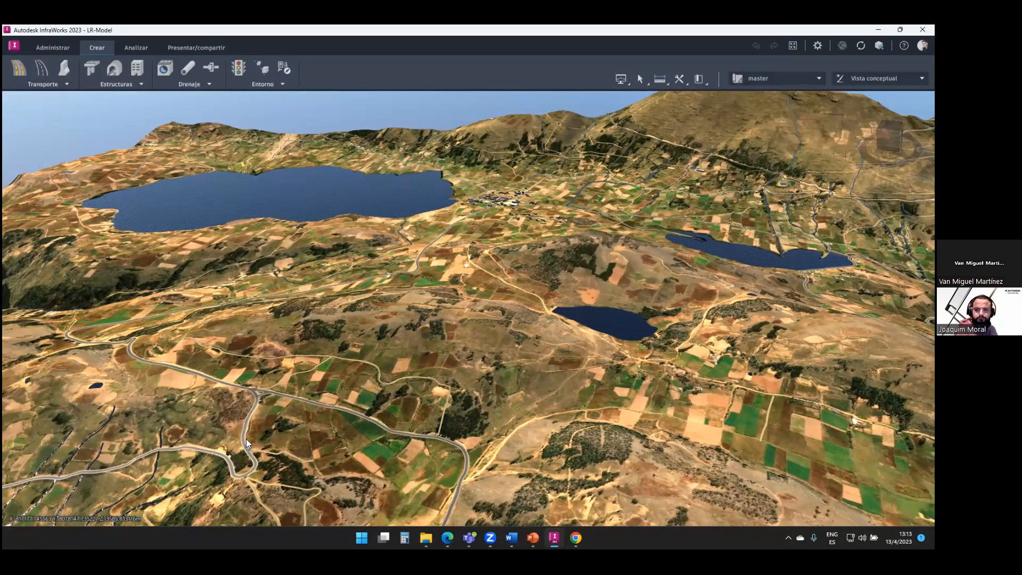
scroll(246, 438, "up", 2)
scroll(298, 408, "up", 2)
left_click(298, 408)
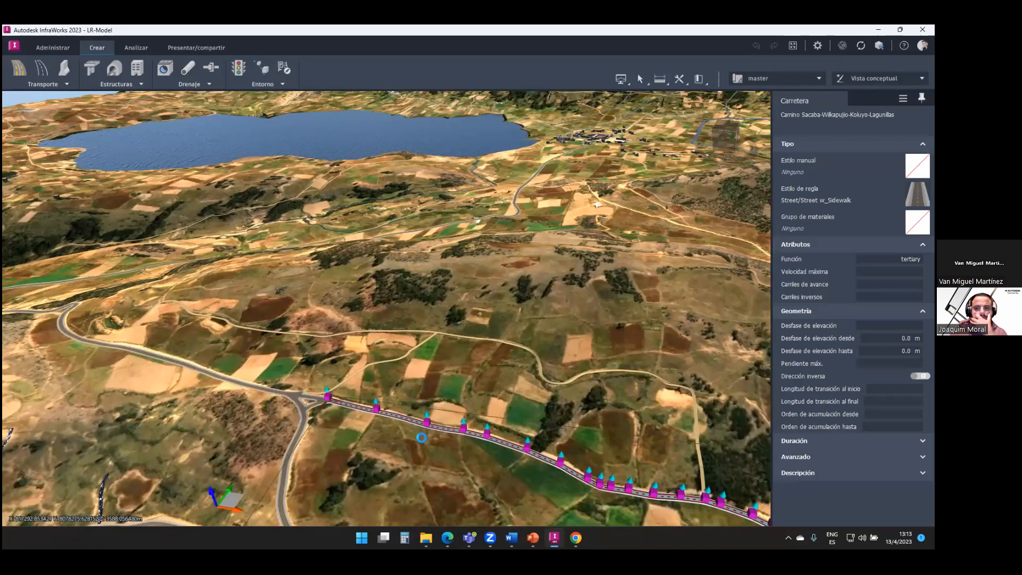
left_click(397, 428)
scroll(444, 394, "down", 1)
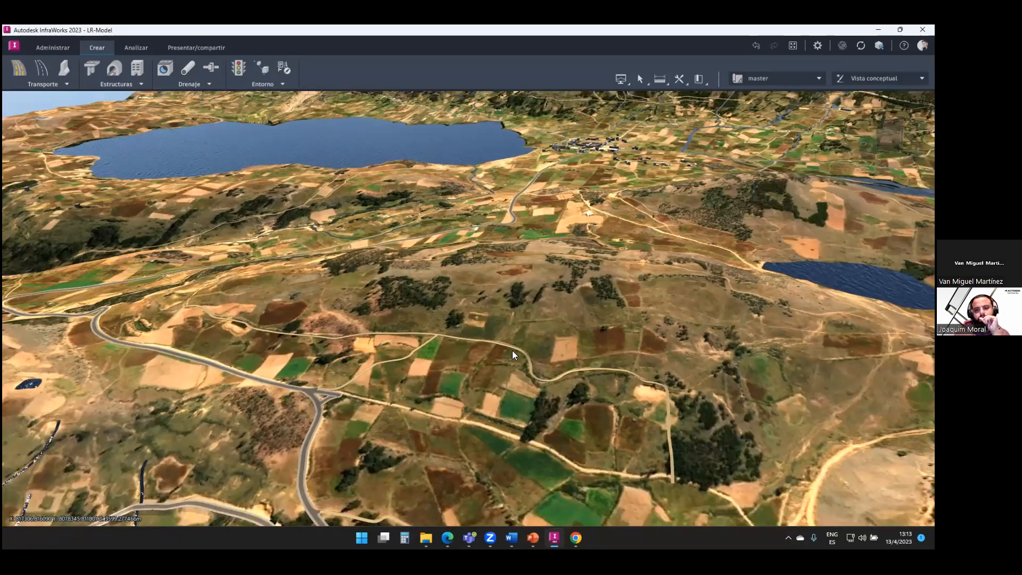
Start a component road based on intersection points in the area around the small central lake
scroll(510, 392, "down", 2)
left_click_drag(491, 378, 464, 364)
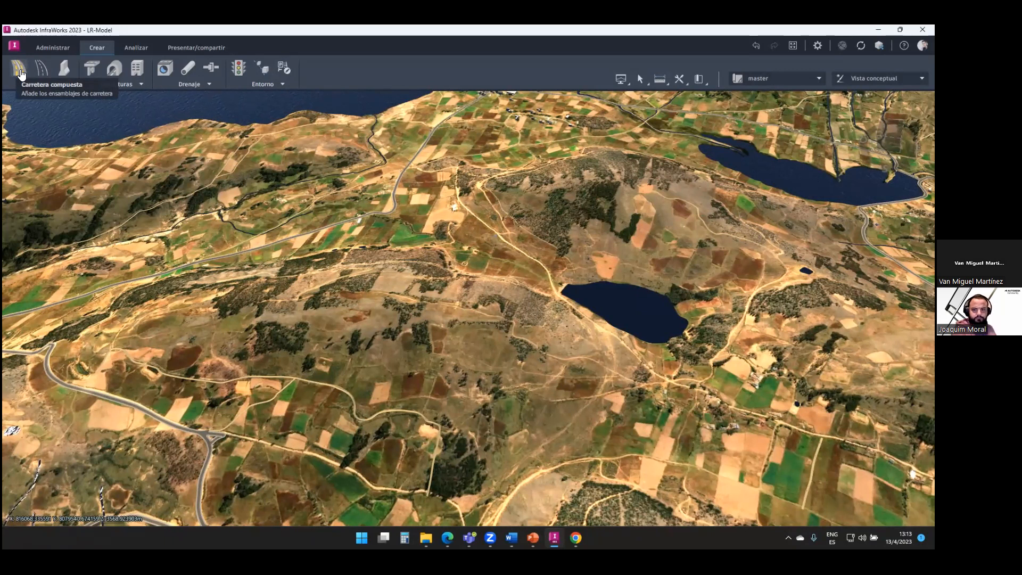
left_click(20, 71)
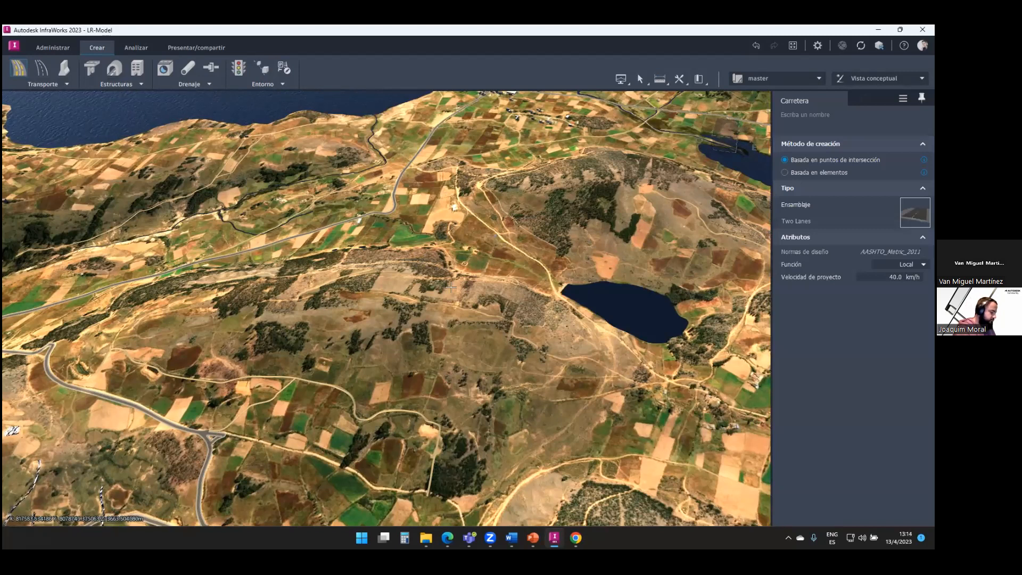
scroll(490, 351, "up", 2)
scroll(420, 333, "down", 3)
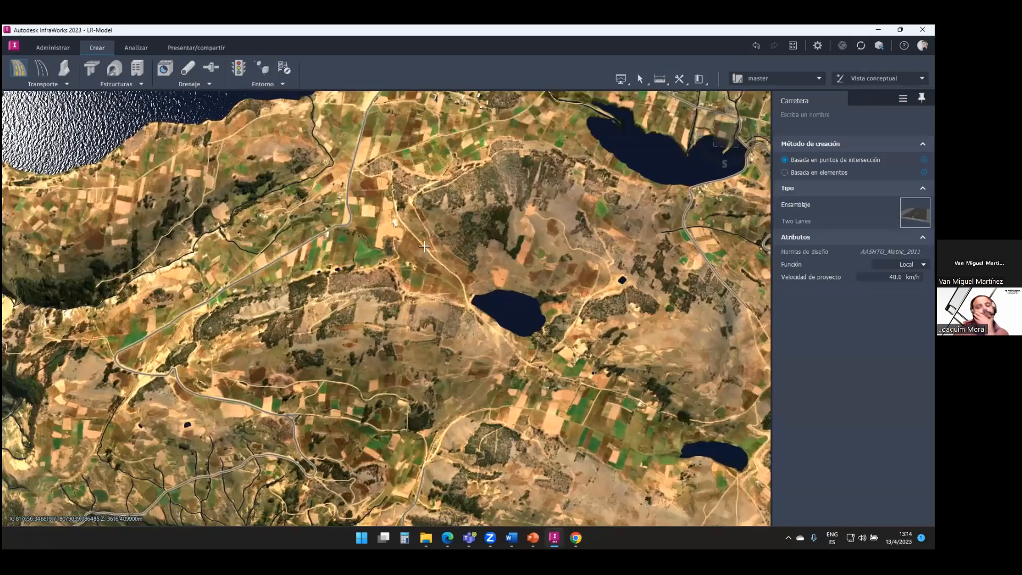
Switch to the PowerPoint slideshow and point out the InfraWorks Modelo stage on the predesign and design workflow slide
mouse_move(533, 537)
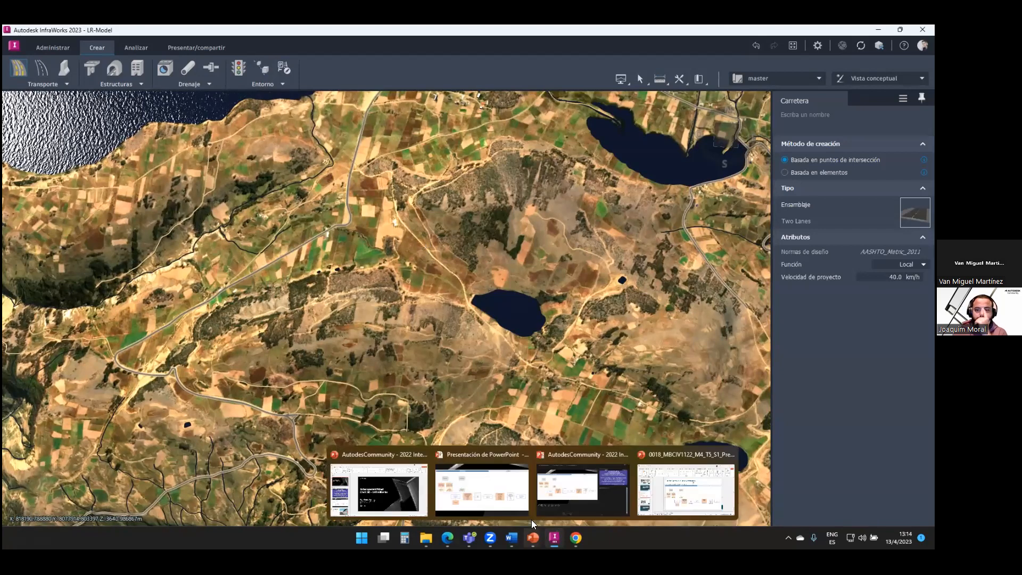
left_click(535, 495)
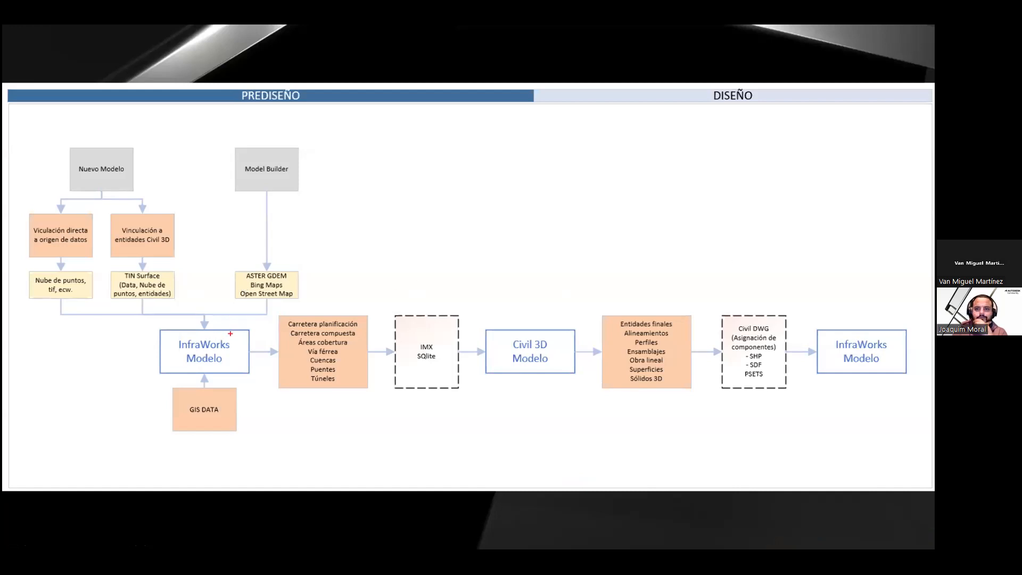
mouse_move(233, 322)
left_mouse_down()
mouse_move(237, 397)
mouse_move(195, 299)
mouse_move(209, 132)
left_mouse_up()
mouse_move(216, 297)
left_mouse_down()
mouse_move(270, 229)
mouse_move(523, 295)
mouse_move(512, 297)
mouse_move(529, 163)
left_mouse_up()
key("Escape")
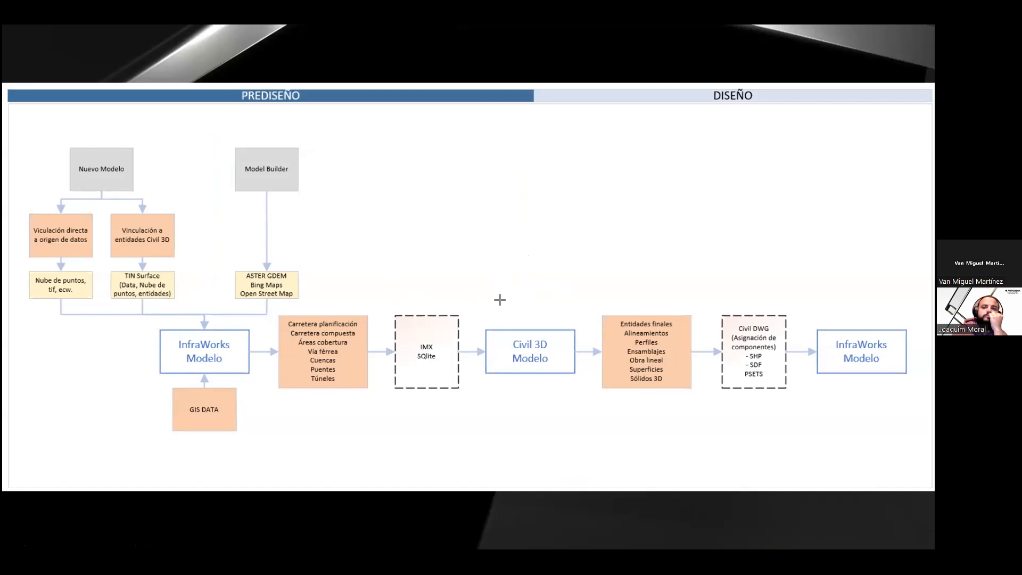
Switch back to InfraWorks and place the component road's first two points along the dirt track at the foot of the wooded hill
key("alt+Tab")
scroll(410, 204, "up", 4)
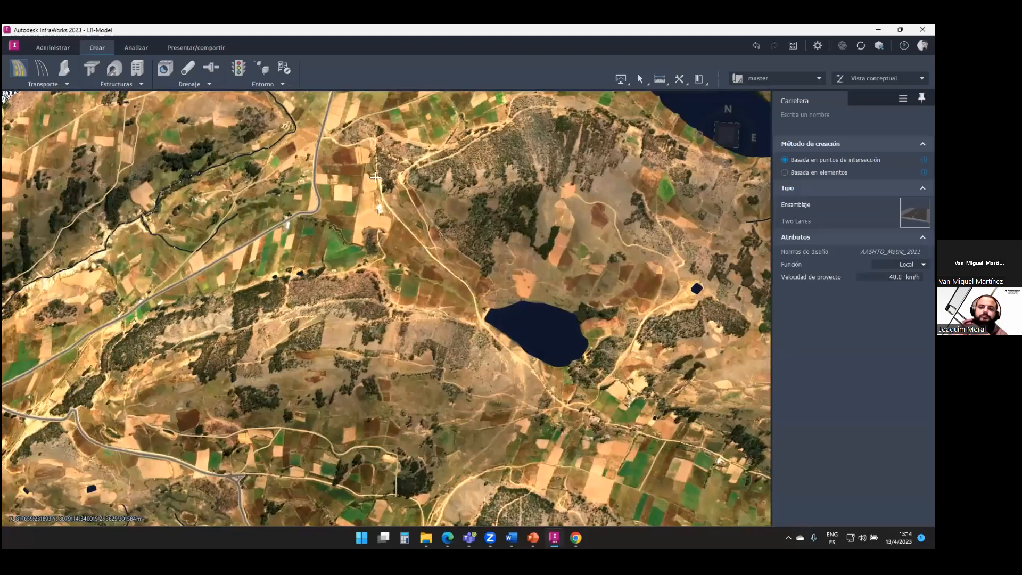
scroll(395, 244, "up", 5)
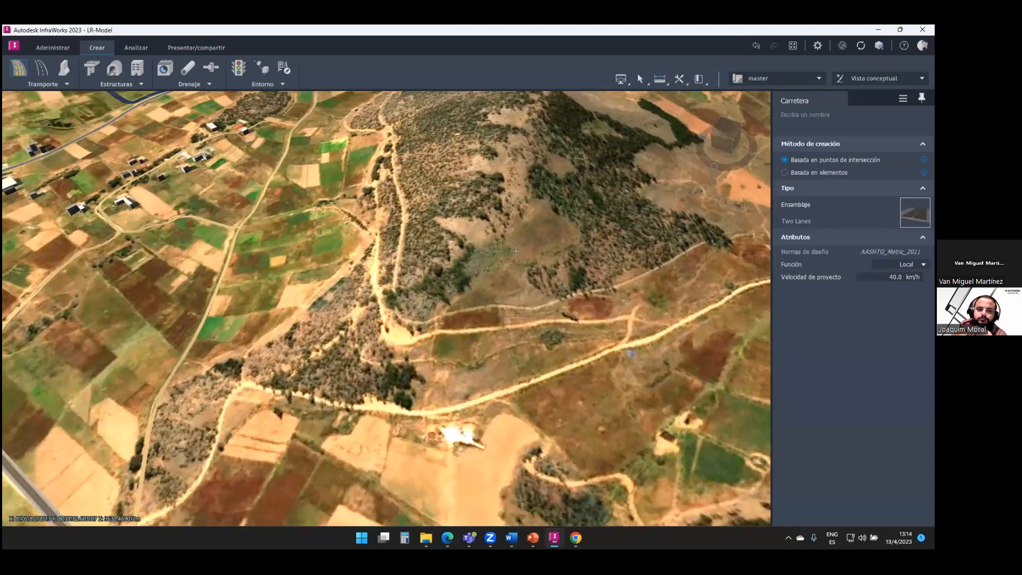
middle_click_drag(471, 289, 356, 405, "shift")
scroll(309, 421, "down", 3)
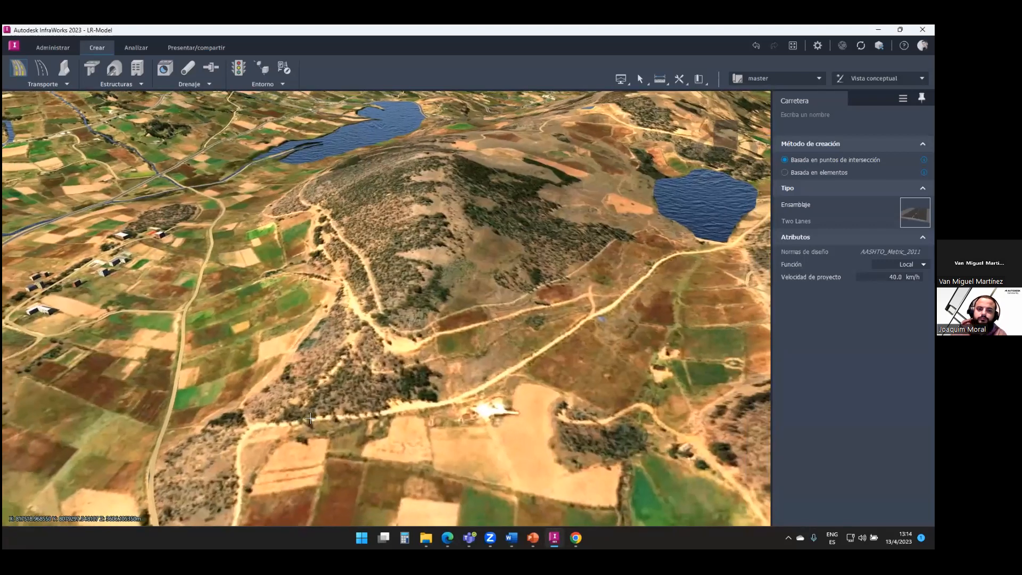
left_click(320, 421)
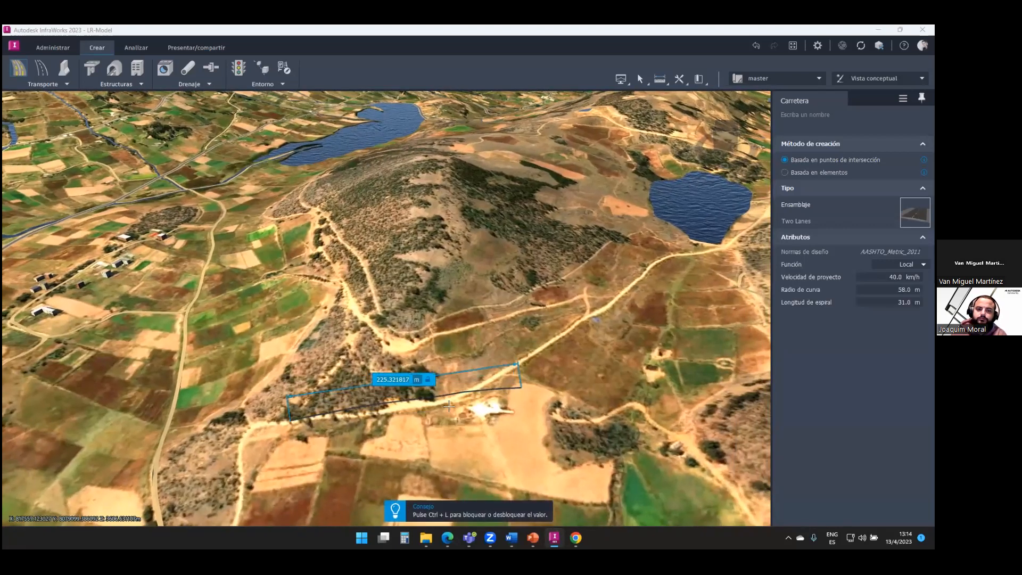
scroll(577, 347, "up", 2)
middle_click_drag(578, 347, 612, 327, "shift")
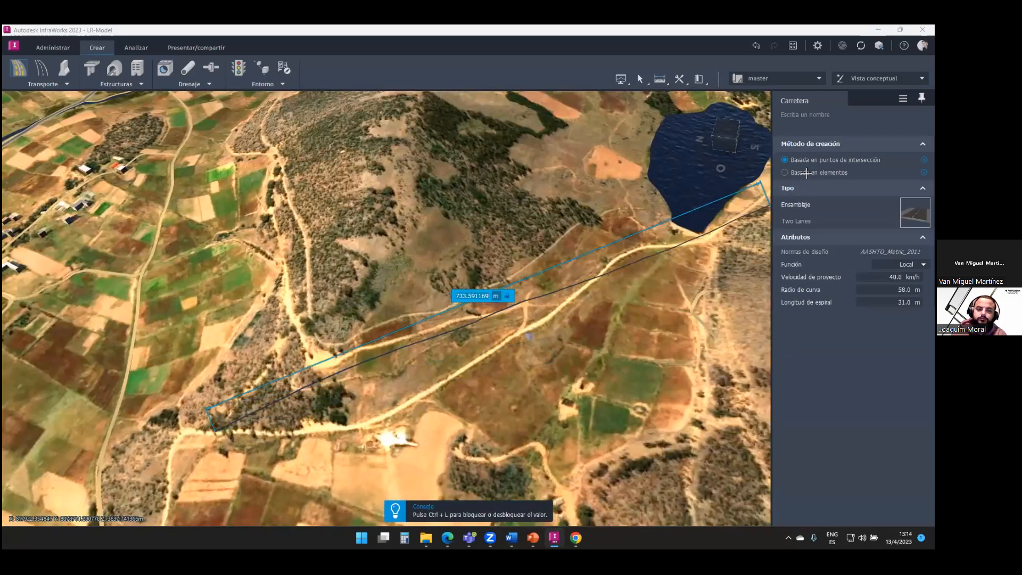
left_click(374, 423)
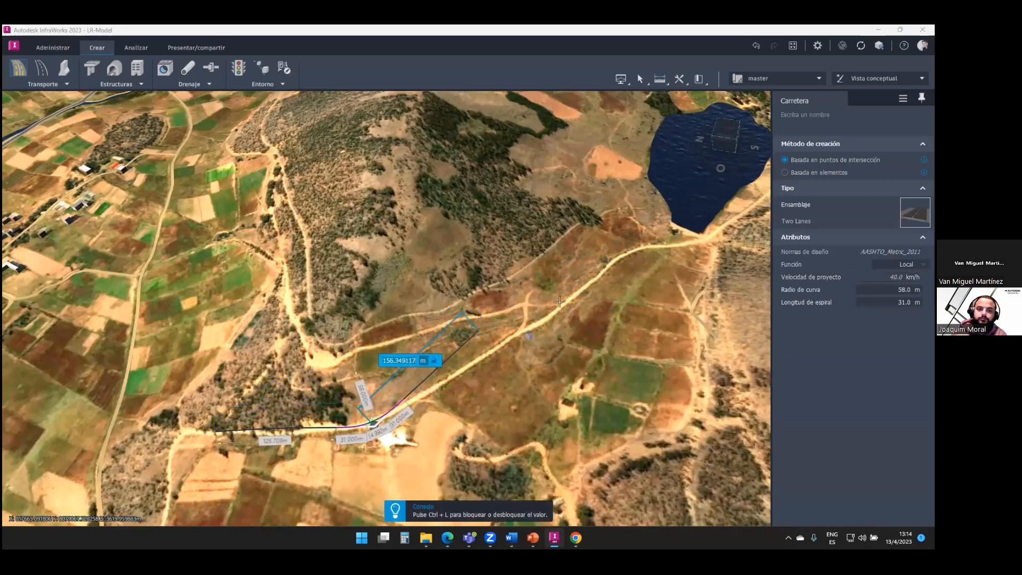
Extend the component road along the track with a segment about 379 m long and another point below the small lake's tip
middle_click_drag(568, 288, 469, 294, "shift")
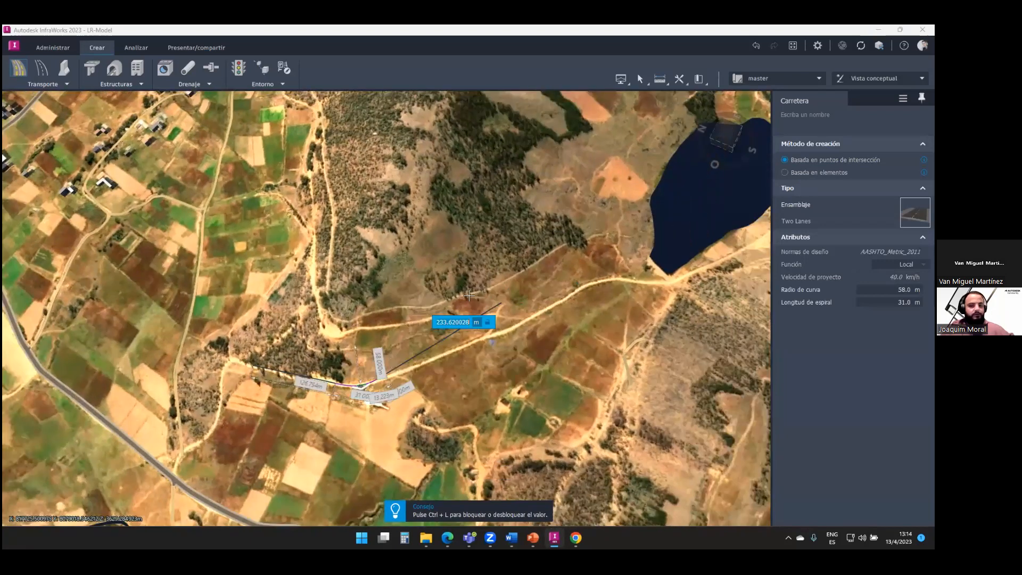
scroll(469, 295, "down", 2)
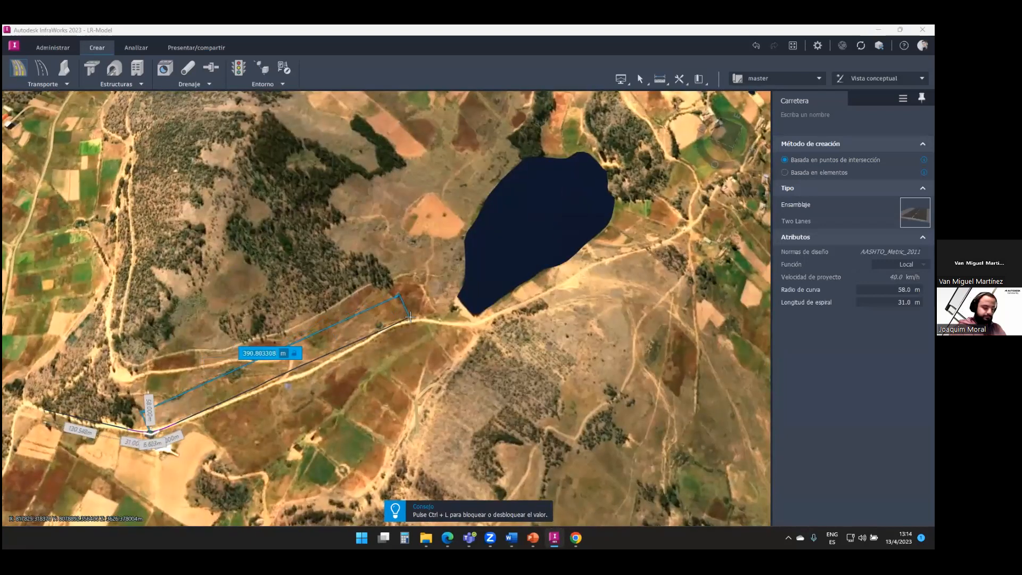
left_click(400, 317)
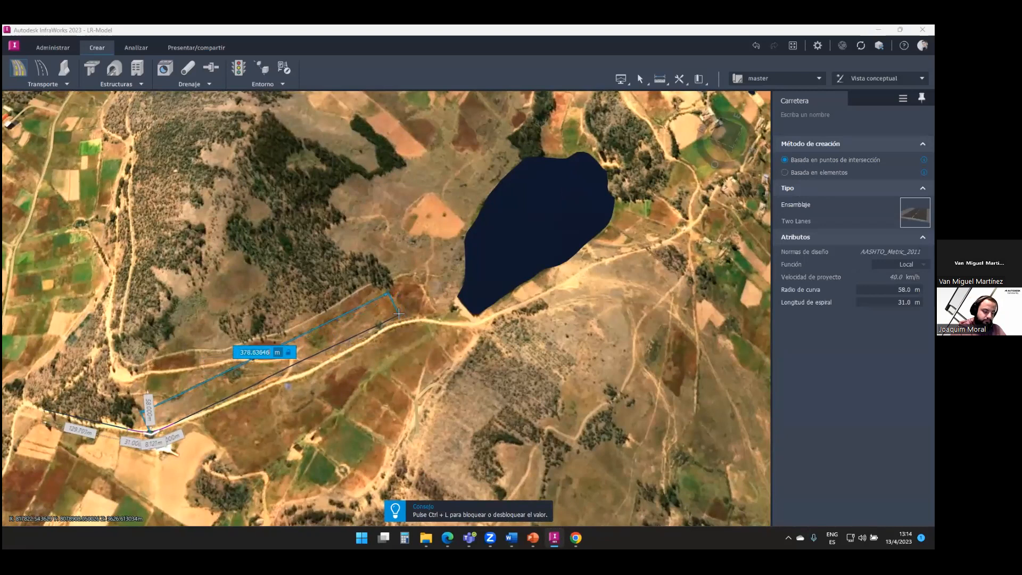
left_click(484, 331)
Continue the component road past the small lake's shore with a segment about 257 m long
middle_click_drag(606, 286, 488, 346)
scroll(481, 317, "down", 1)
scroll(486, 317, "down", 1)
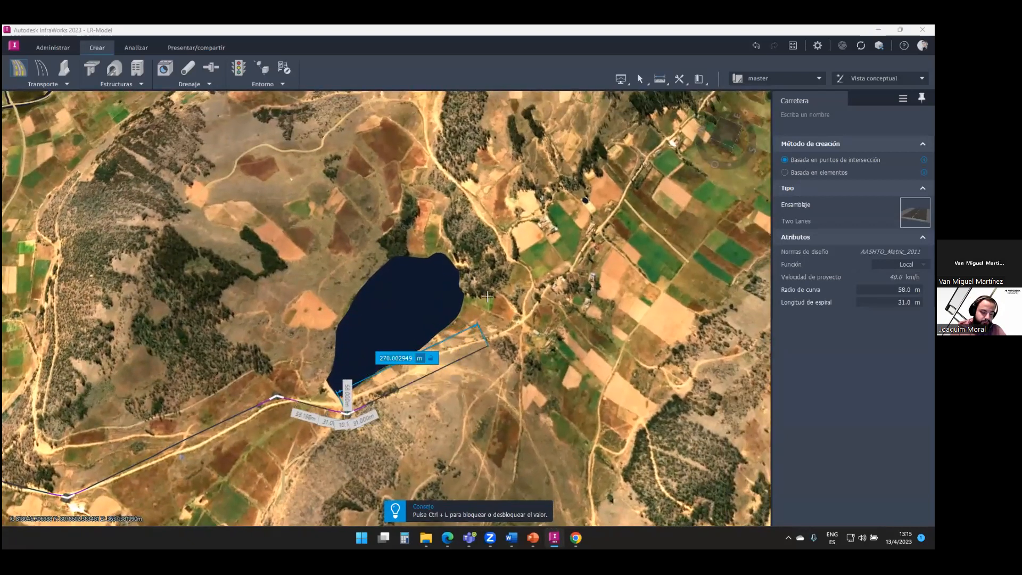
middle_click_drag(487, 297, 490, 280)
middle_click_drag(484, 326, 493, 266)
middle_click_drag(494, 304, 493, 323)
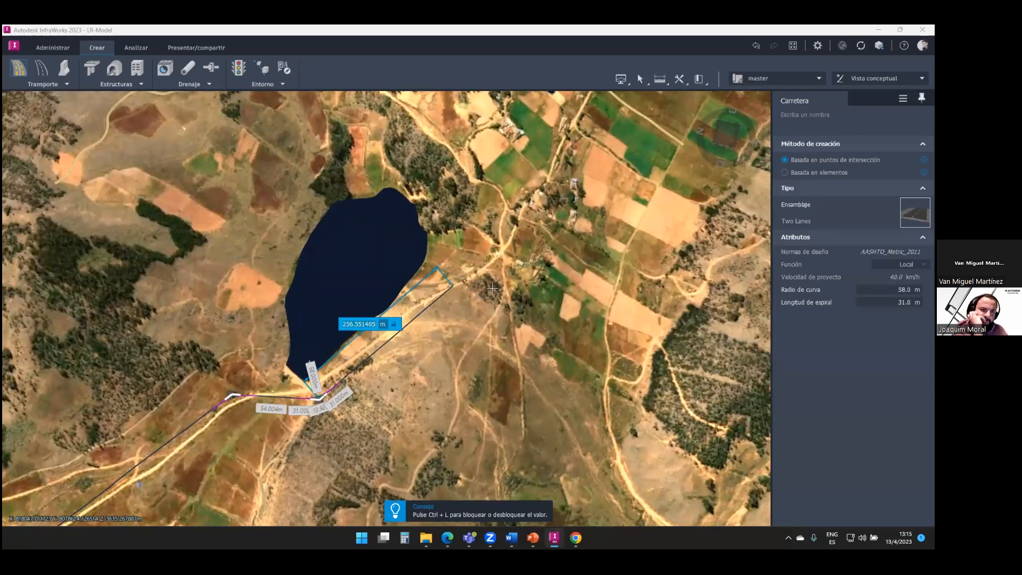
left_click(452, 287)
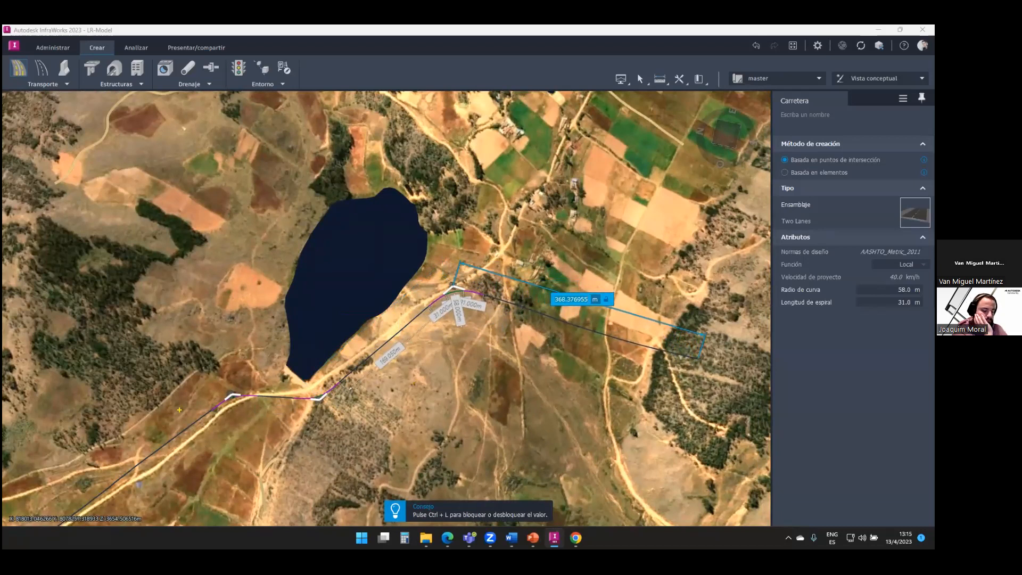
Mark the earlier part of the road layout with a temporary circle and two arrows and clear the markup
mouse_move(123, 469)
left_mouse_down()
mouse_move(90, 526)
mouse_move(143, 472)
left_mouse_up()
left_click_drag(96, 314, 112, 456)
left_click_drag(129, 314, 129, 456)
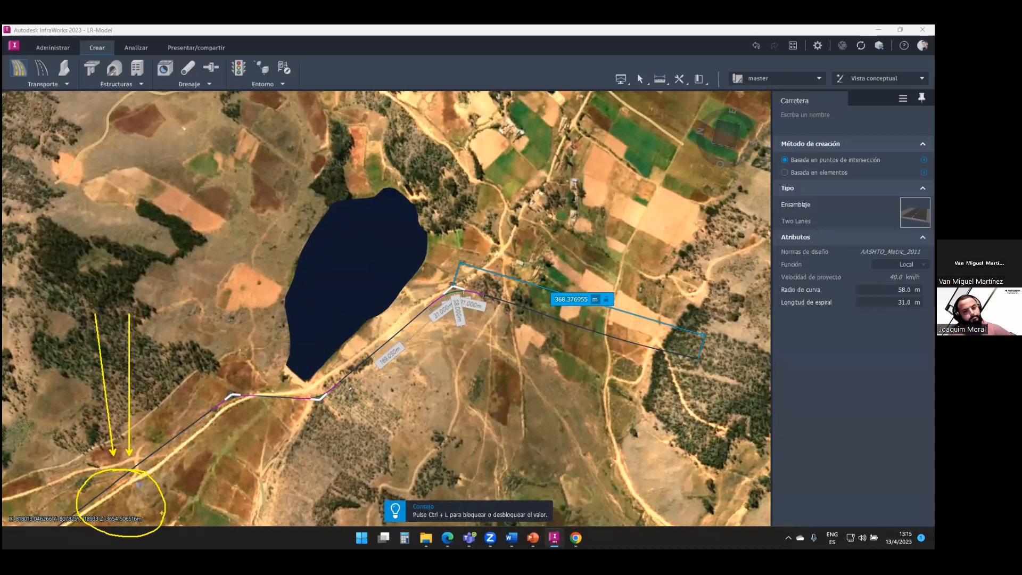
key("Escape")
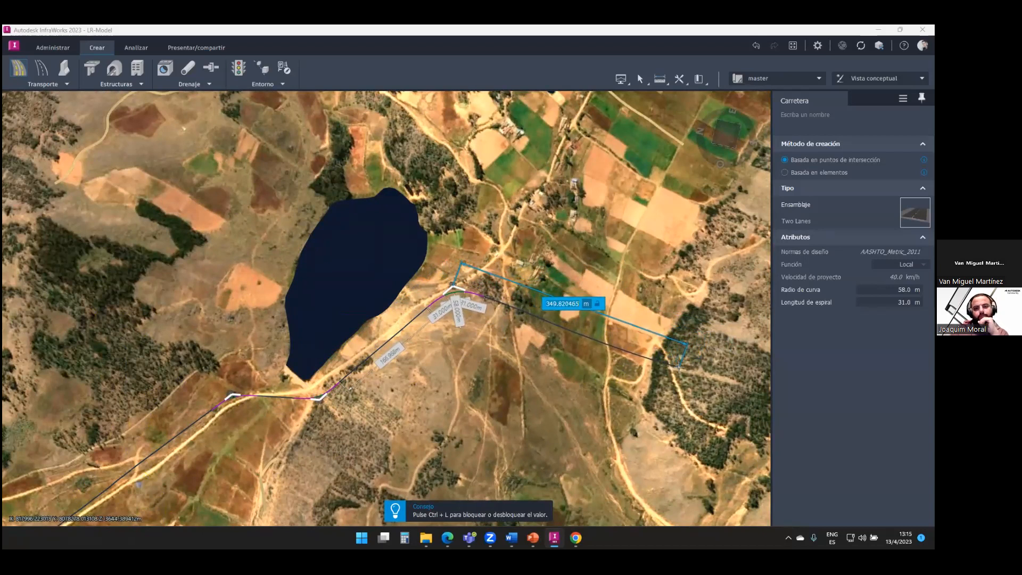
Add a road segment about 350 m long toward the wooded area and another point along the path through the trees
left_click(678, 366)
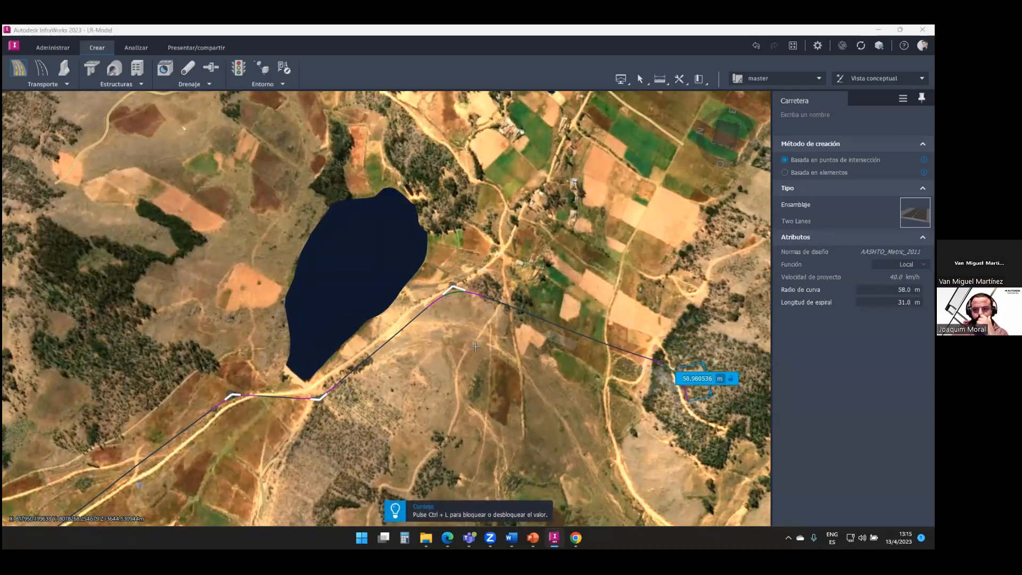
middle_click_drag(612, 400, 547, 383)
scroll(548, 382, "up", 5)
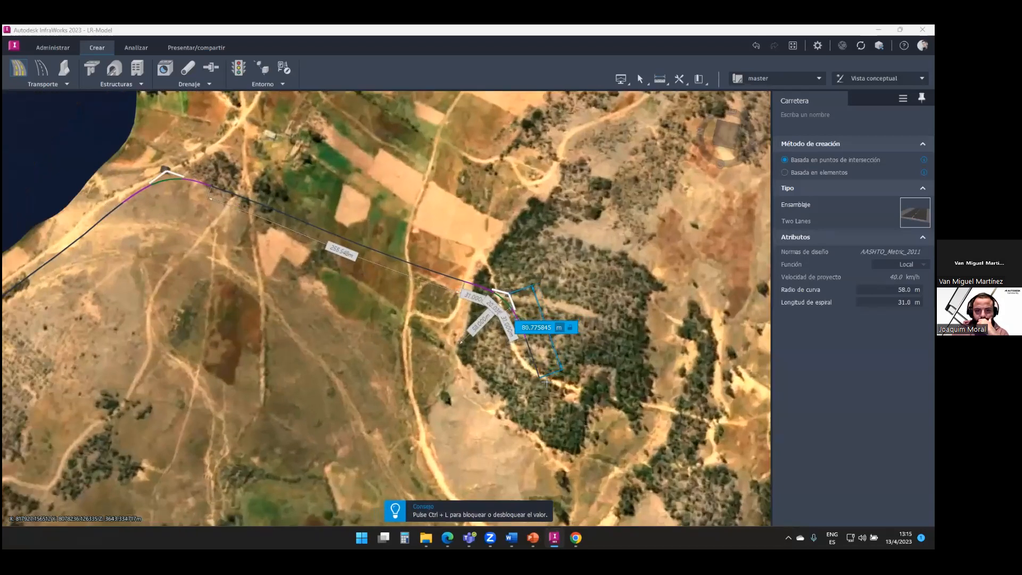
left_click(548, 382)
Finish the component road with a last segment about 122 m long beyond the wooded area and deselect it
middle_click_drag(607, 407, 474, 396)
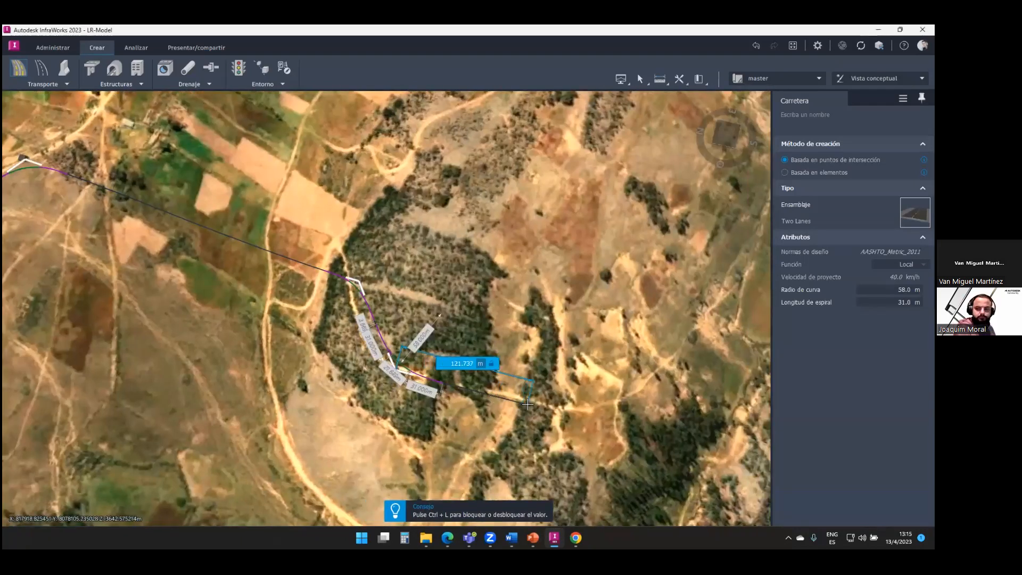
double_click(527, 404)
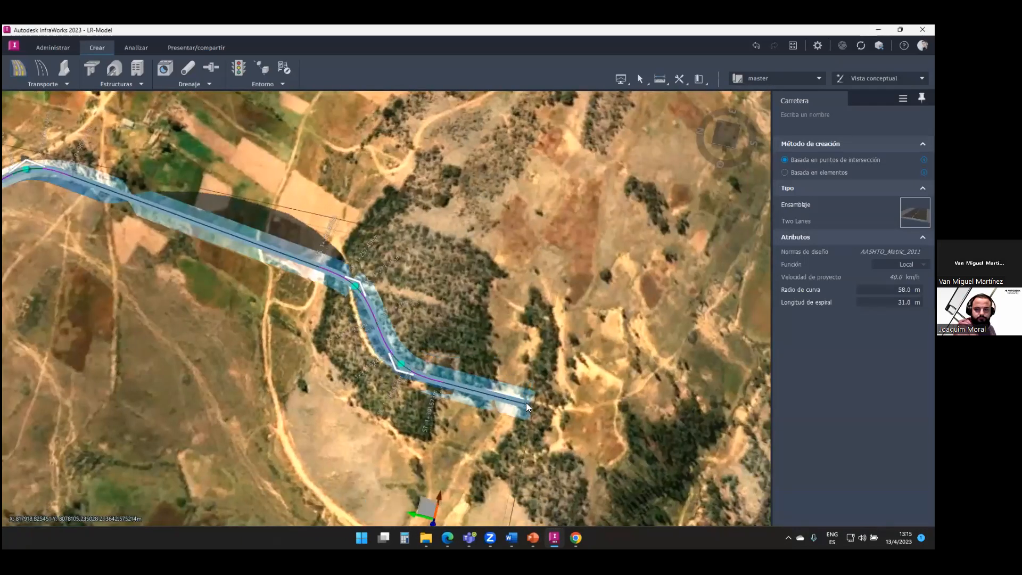
scroll(519, 329, "down", 2)
key("Escape")
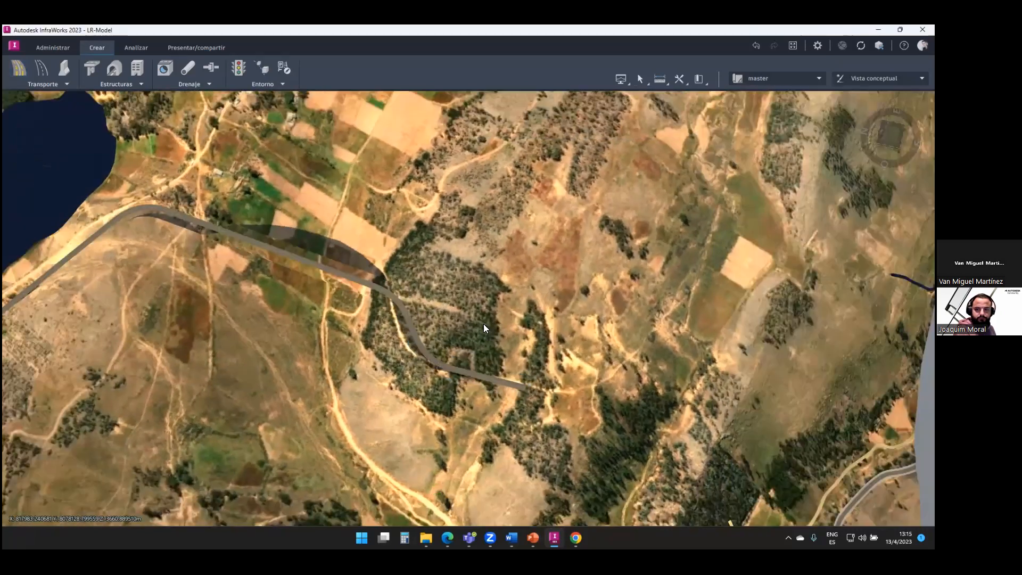
scroll(454, 335, "down", 3)
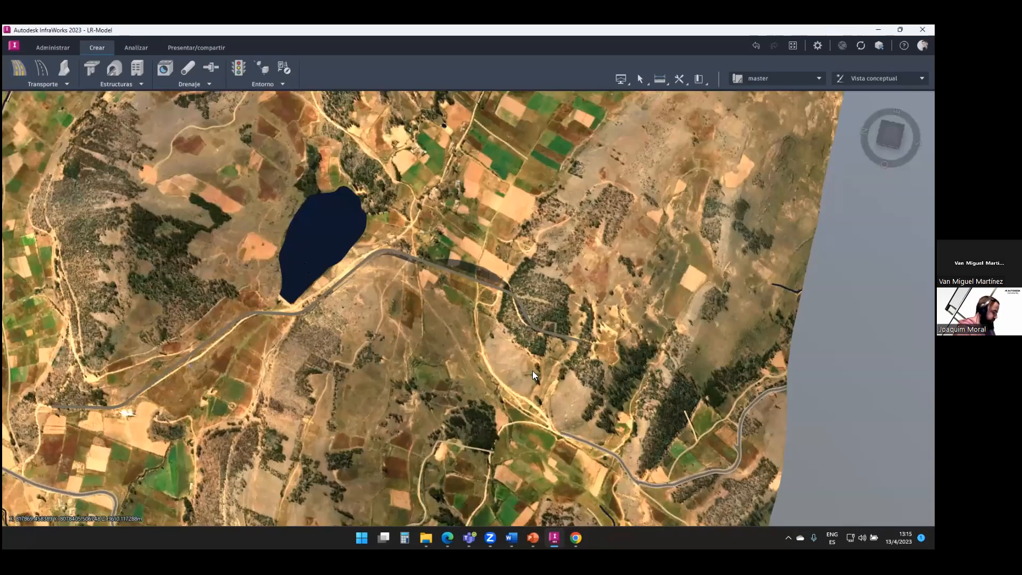
Examine the new component road's curve beside the small lake and its side slopes from close range and from above
left_click_drag(533, 370, 508, 300)
scroll(538, 343, "up", 3)
left_click_drag(518, 260, 548, 376)
scroll(537, 304, "up", 2)
scroll(589, 298, "up", 2)
middle_click_drag(590, 298, 576, 450)
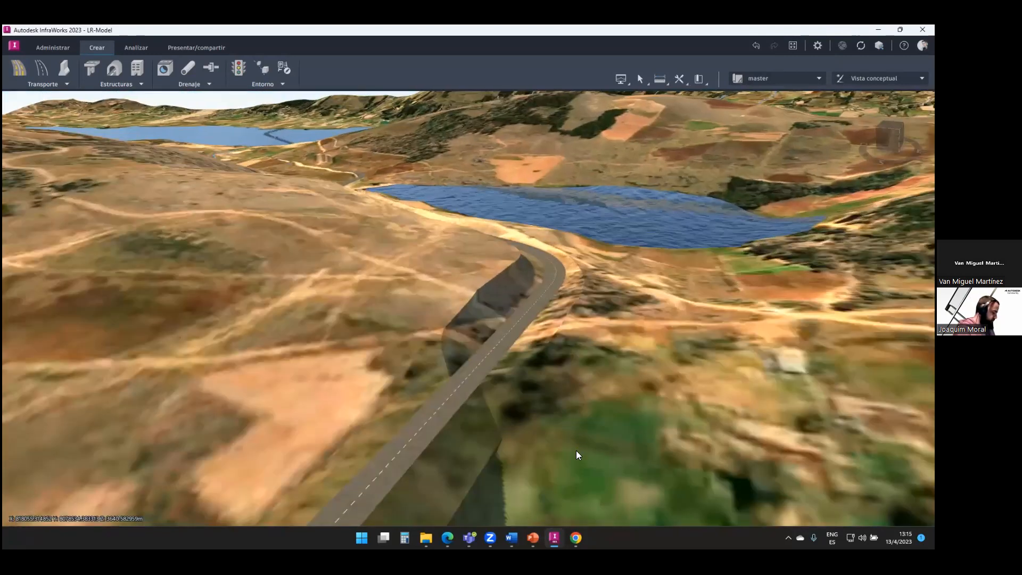
scroll(565, 273, "up", 4)
left_click_drag(561, 273, 652, 261)
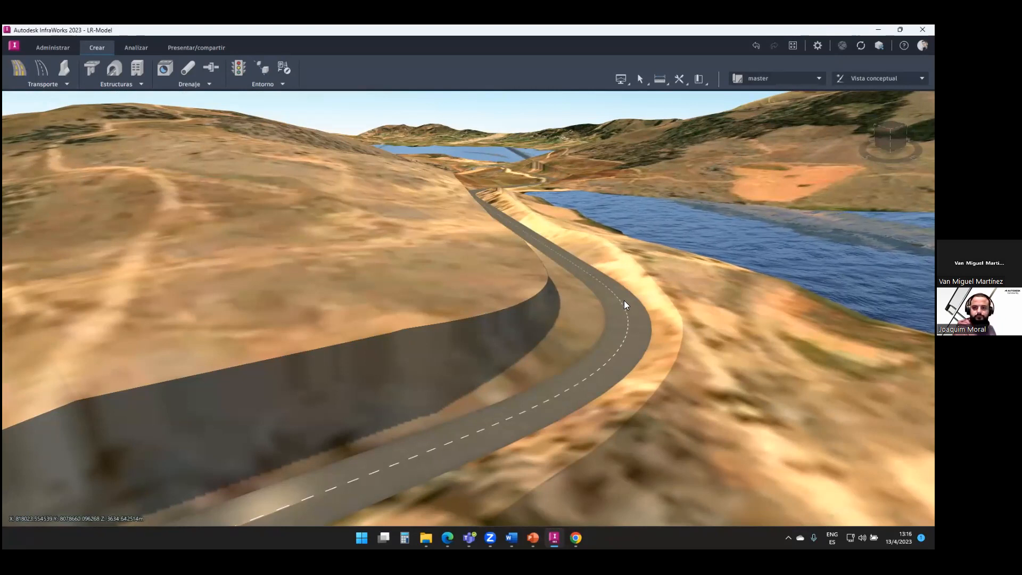
left_click_drag(624, 300, 633, 282)
left_click_drag(580, 299, 526, 521)
Show the workflow slide in PowerPoint, mark the first InfraWorks model box with temporary ink, clear it and return to InfraWorks
mouse_move(511, 538)
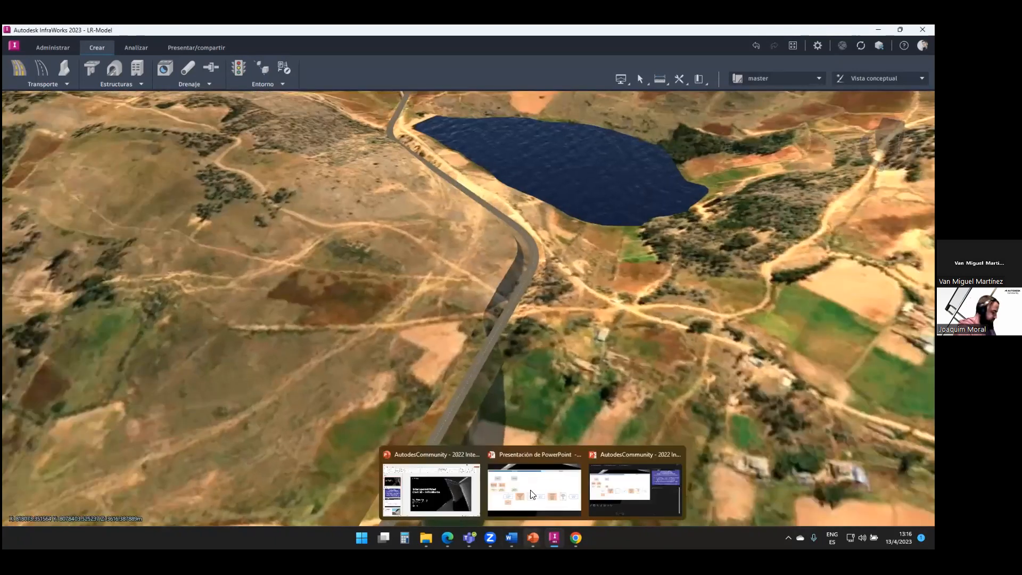
left_click(532, 494)
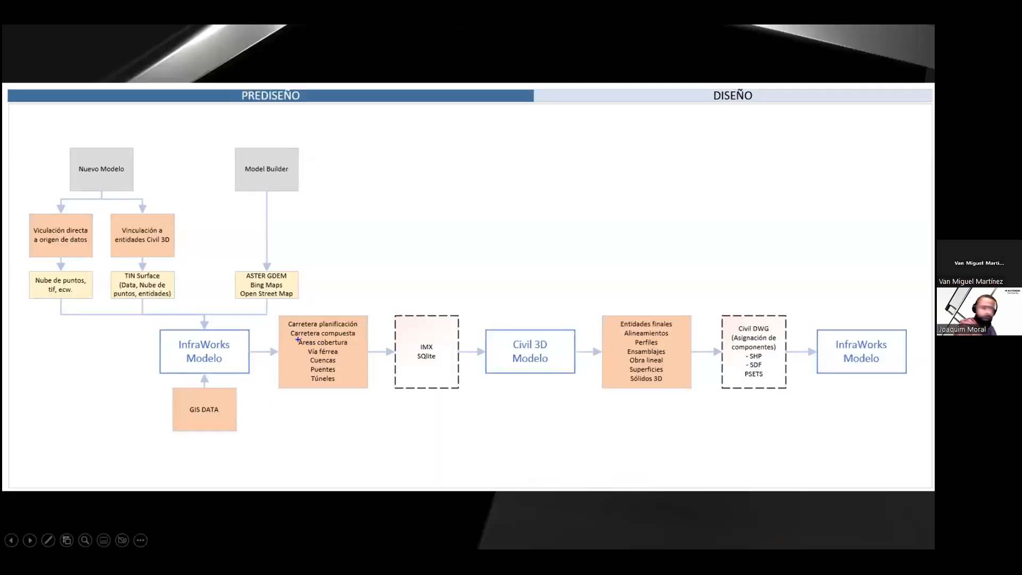
mouse_move(203, 327)
left_mouse_down()
mouse_move(265, 354)
mouse_move(193, 320)
left_mouse_up()
left_click_drag(177, 364, 124, 427, "ctrl+shift")
key("Escape")
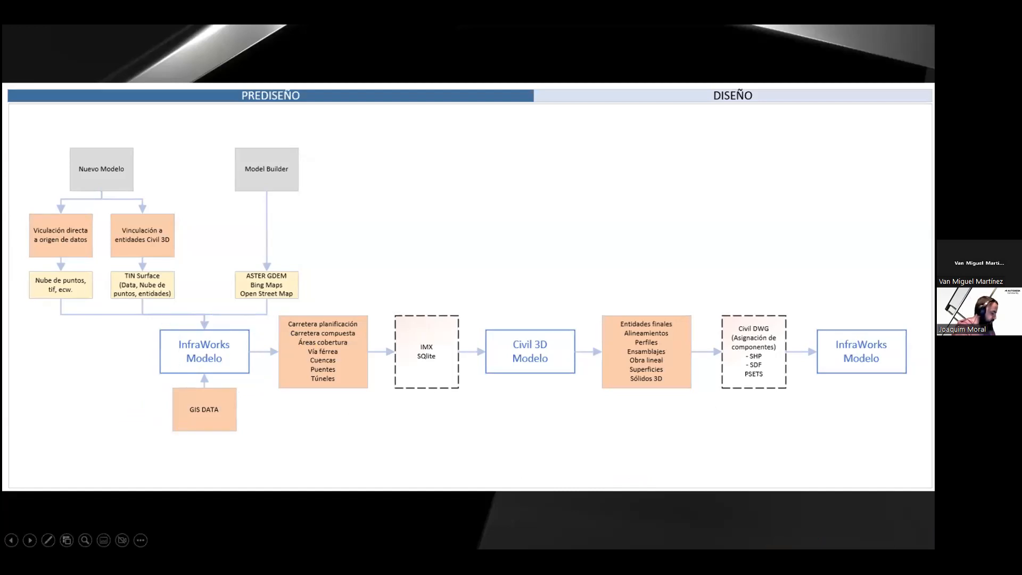
key("alt+Tab")
Select the component road at the lakeside curve and inspect its full alignment
mouse_move(558, 335)
left_mouse_down()
mouse_move(576, 310)
mouse_move(561, 319)
left_mouse_up()
scroll(561, 320, "up", 5)
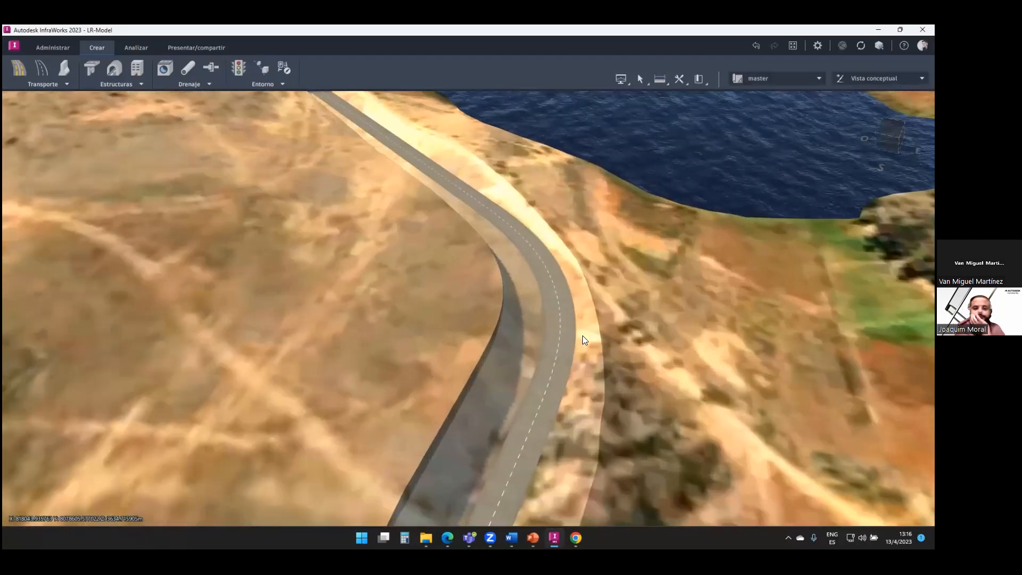
scroll(577, 305, "down", 5)
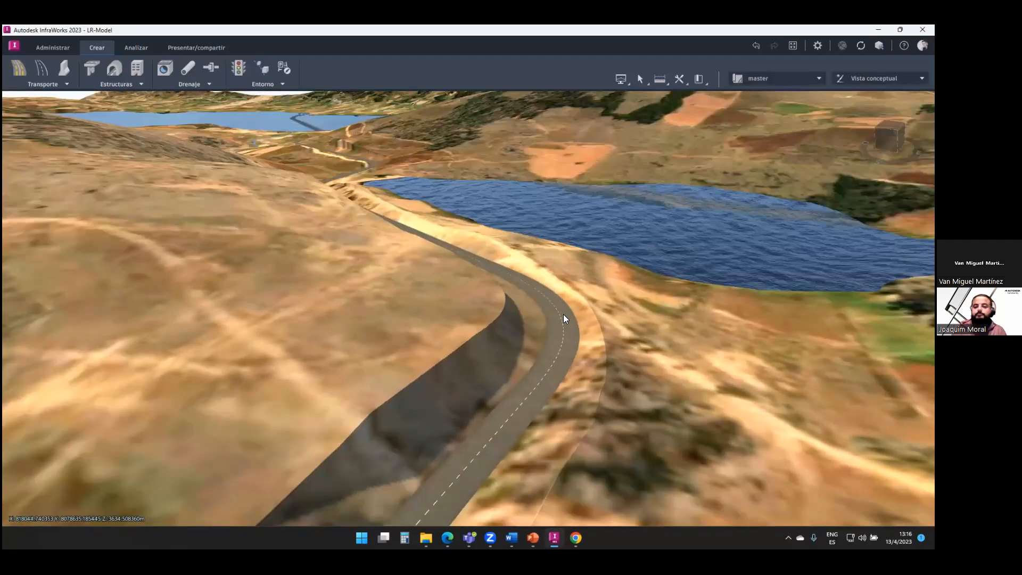
left_click(563, 314)
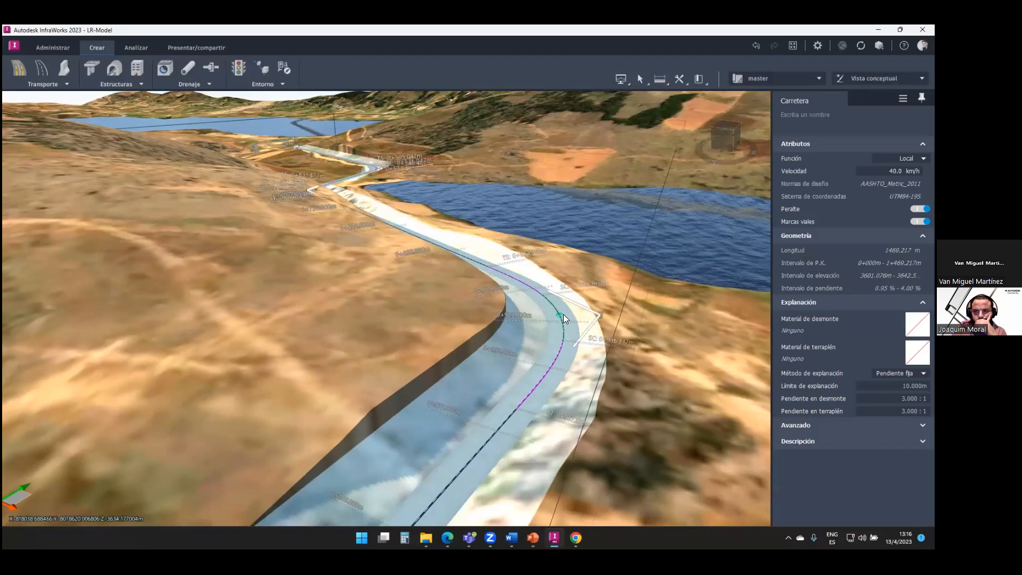
scroll(563, 314, "down", 5)
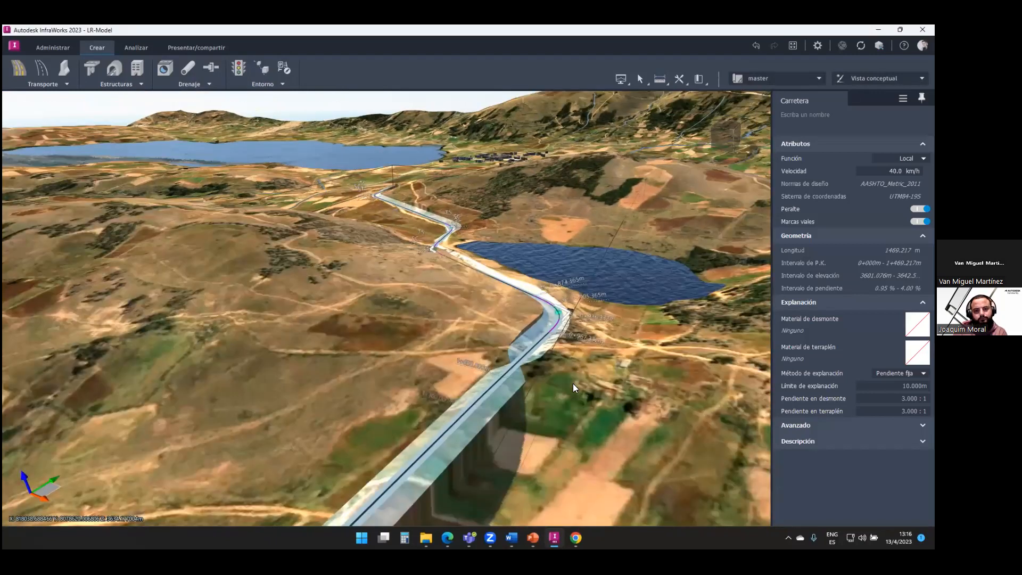
scroll(573, 384, "down", 5)
left_click_drag(590, 391, 580, 365)
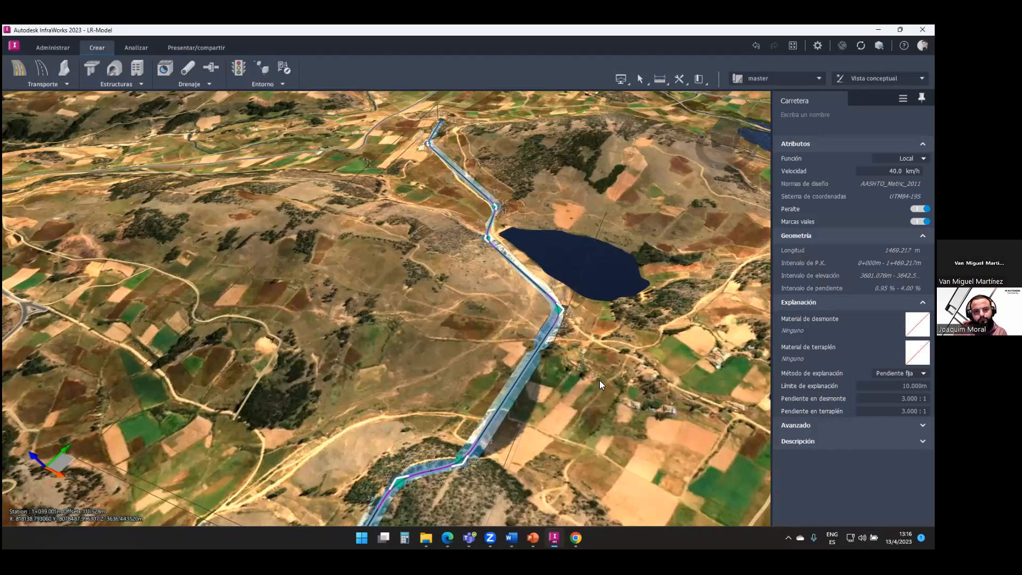
Circle four station labels along the selected road's lakeside curve with temporary ellipses and clear the markup
scroll(567, 330, "up", 5)
scroll(537, 338, "up", 2)
left_click_drag(518, 292, 520, 298)
left_click_drag(557, 244, 579, 260)
left_click_drag(556, 198, 562, 202)
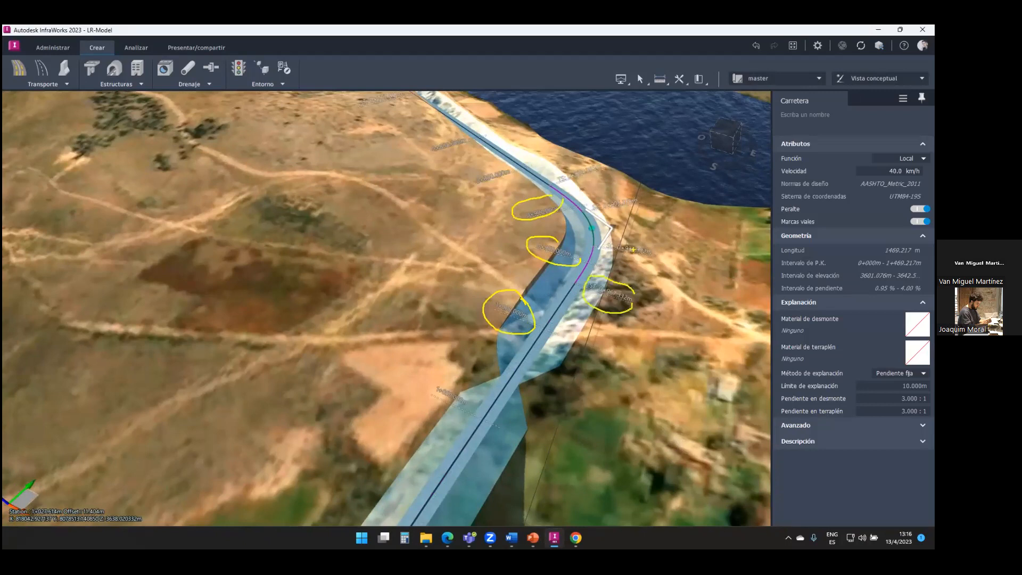
key("Escape")
Select the existing road Camino Sacaba-Larati, trace its sharp bend with a temporary line and clear the markup
scroll(548, 403, "down", 6)
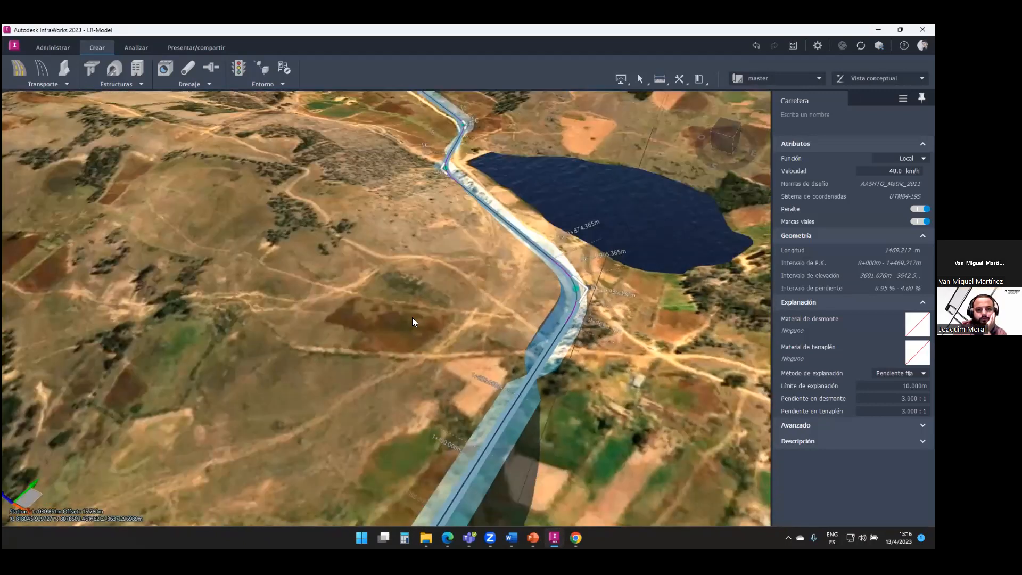
key("Escape")
middle_click_drag(80, 392, 336, 374)
left_click(327, 340)
key("ctrl+2")
mouse_move(355, 299)
left_mouse_down()
mouse_move(343, 424)
mouse_move(270, 400)
left_mouse_up()
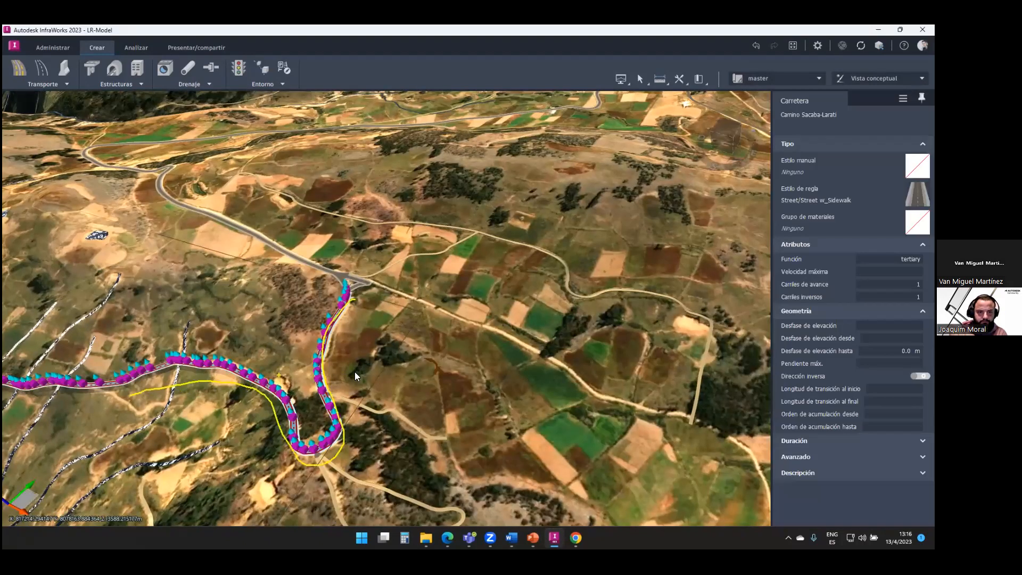
key("Escape")
Inspect the vertices along Camino Sacaba-Larati, deselect the road and view the surrounding terrain
scroll(375, 374, "up", 4)
mouse_move(375, 373)
left_mouse_down()
mouse_move(388, 337)
mouse_move(328, 324)
left_mouse_up()
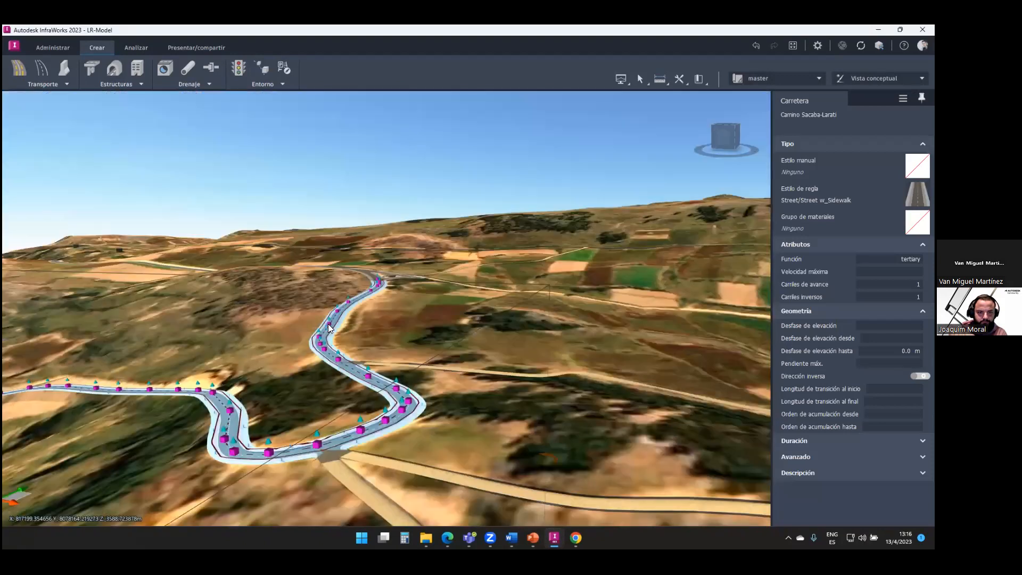
scroll(328, 327, "down", 3)
scroll(345, 367, "down", 4)
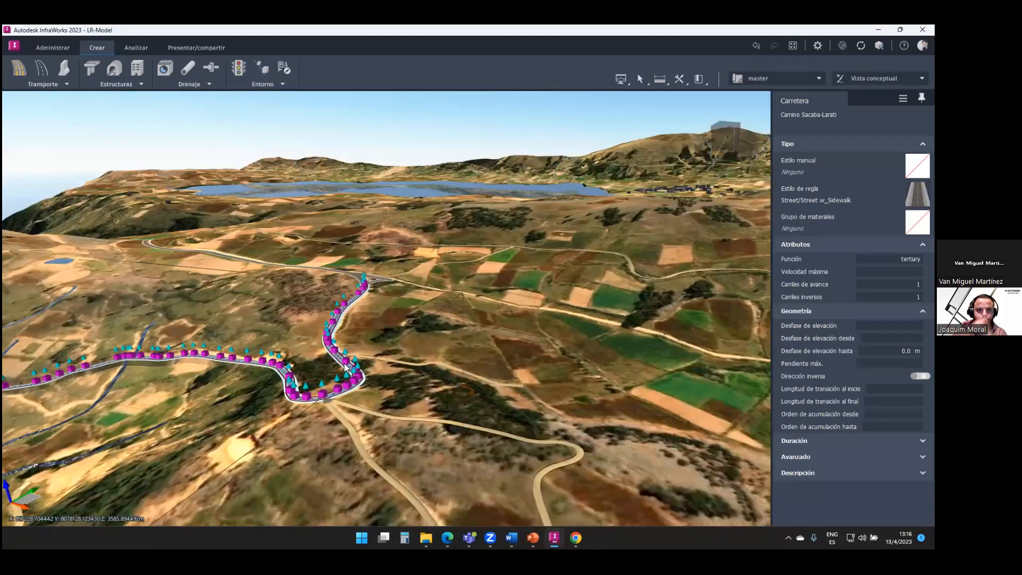
scroll(345, 367, "up", 2)
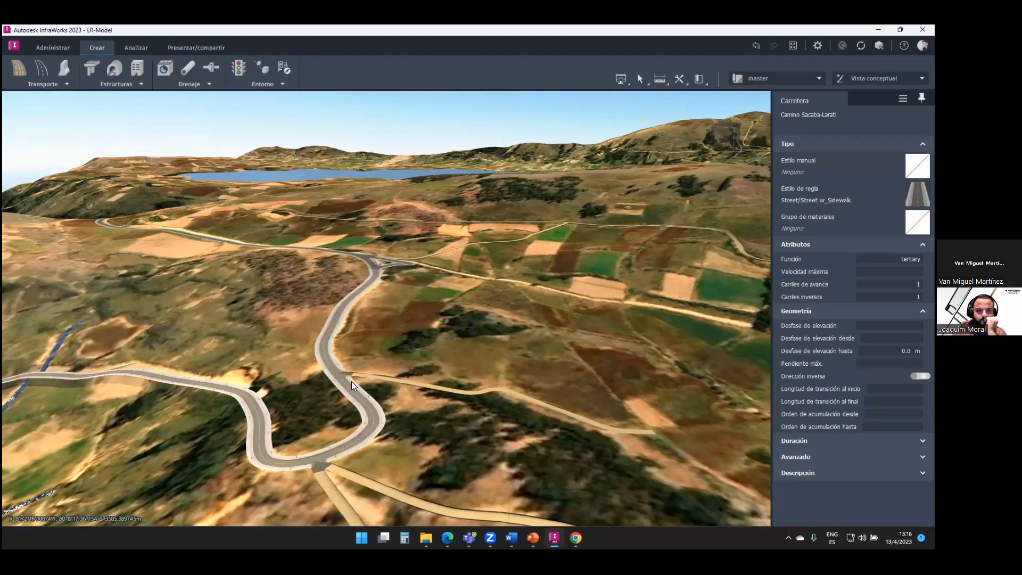
scroll(352, 382, "down", 4)
scroll(566, 346, "down", 3)
middle_click_drag(566, 345, 362, 340)
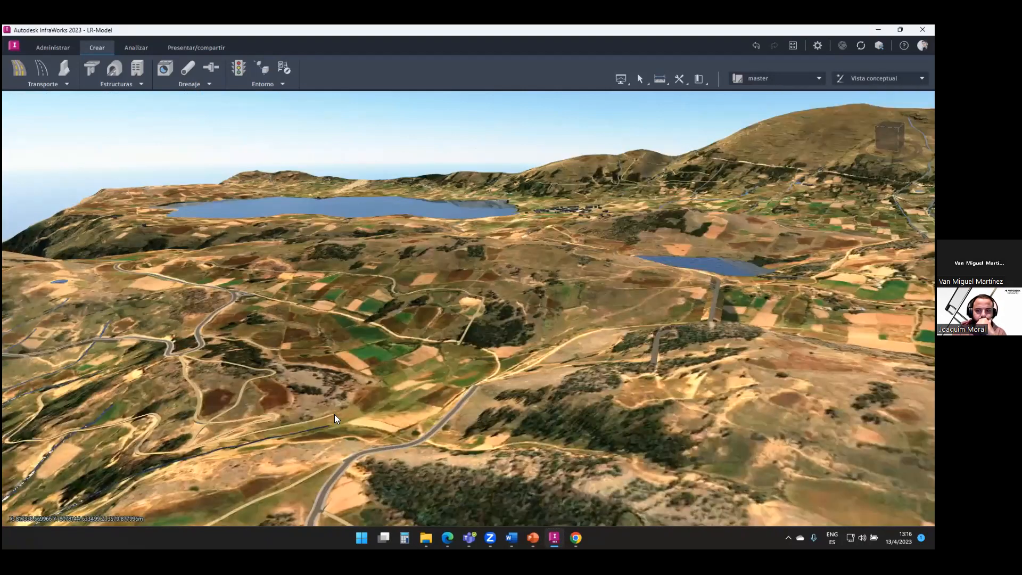
Check the component road's station labels and geometry at the lakeside curve, deselect it and view the whole route from afar
scroll(543, 307, "up", 3)
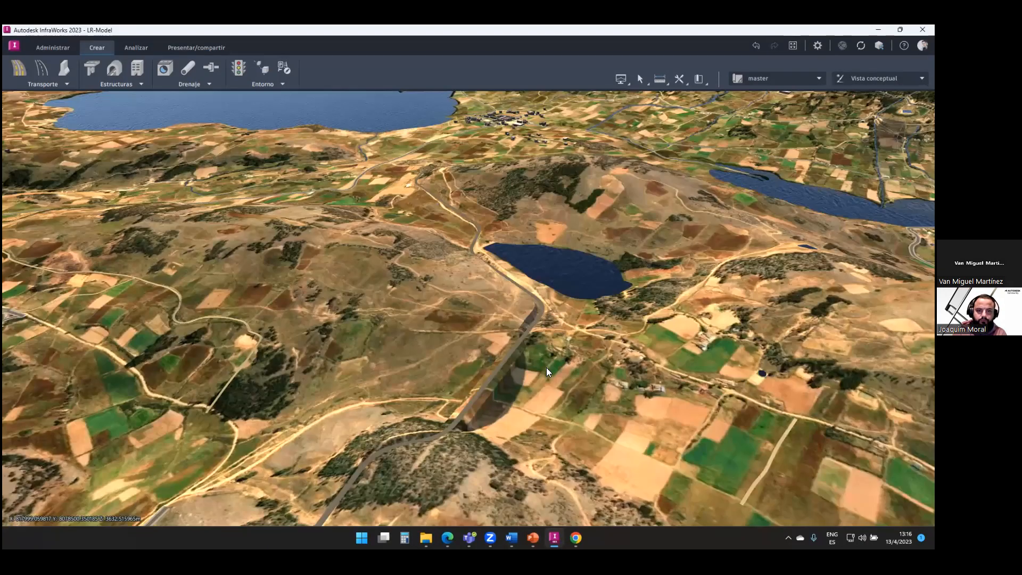
scroll(560, 323, "up", 4)
left_click(554, 332)
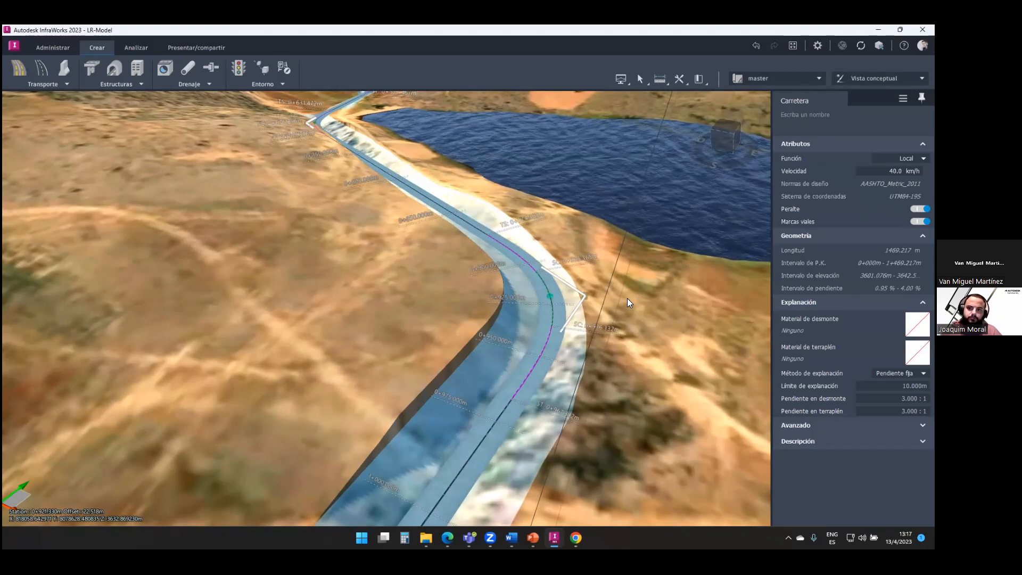
key("Escape")
scroll(439, 330, "down", 10)
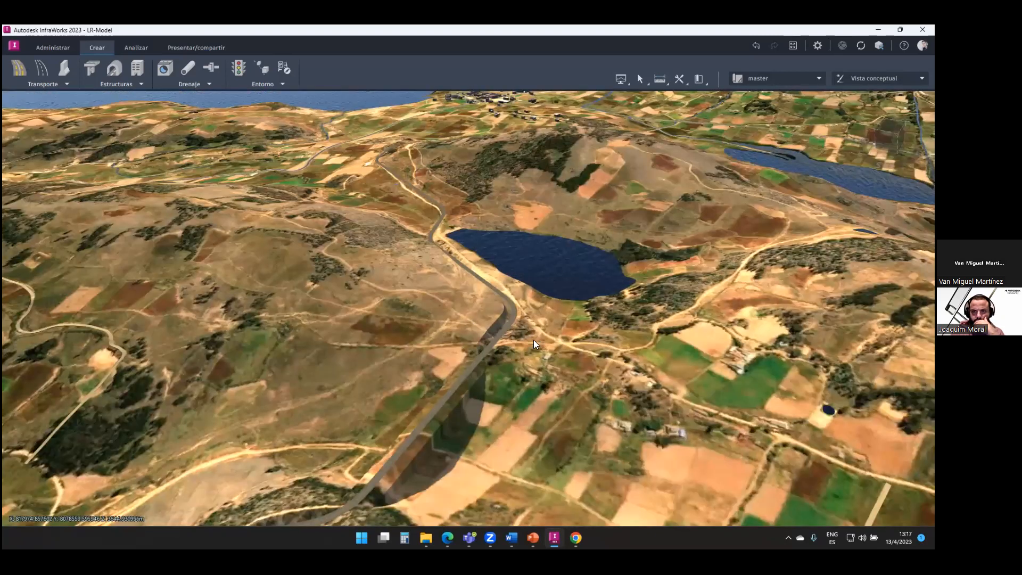
scroll(562, 317, "down", 3)
middle_click_drag(539, 355, 522, 479)
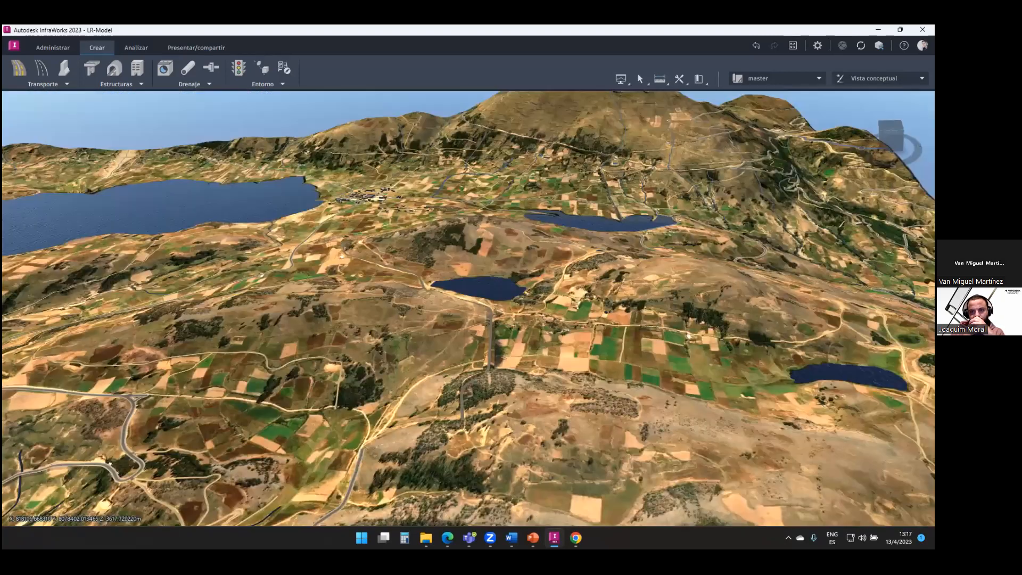
Circle the Nuevo Modelo branch on the PowerPoint workflow slide, link it to the InfraWorks model, clear the ink and return to InfraWorks
left_click(533, 538)
left_click(535, 489)
mouse_move(137, 146)
left_mouse_down()
mouse_move(186, 253)
mouse_move(147, 159)
left_mouse_up()
left_click_drag(102, 339, 139, 362)
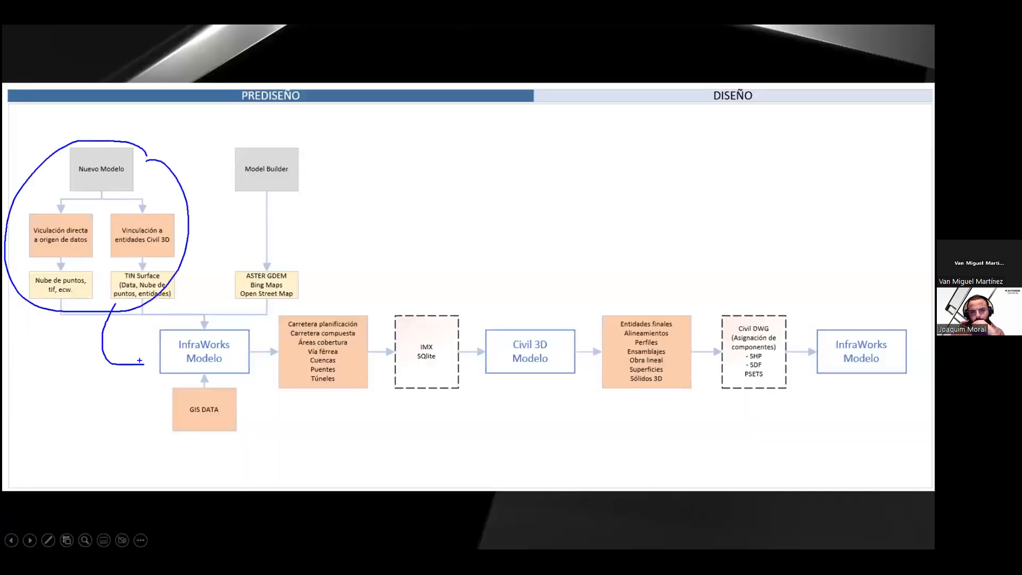
key("Escape")
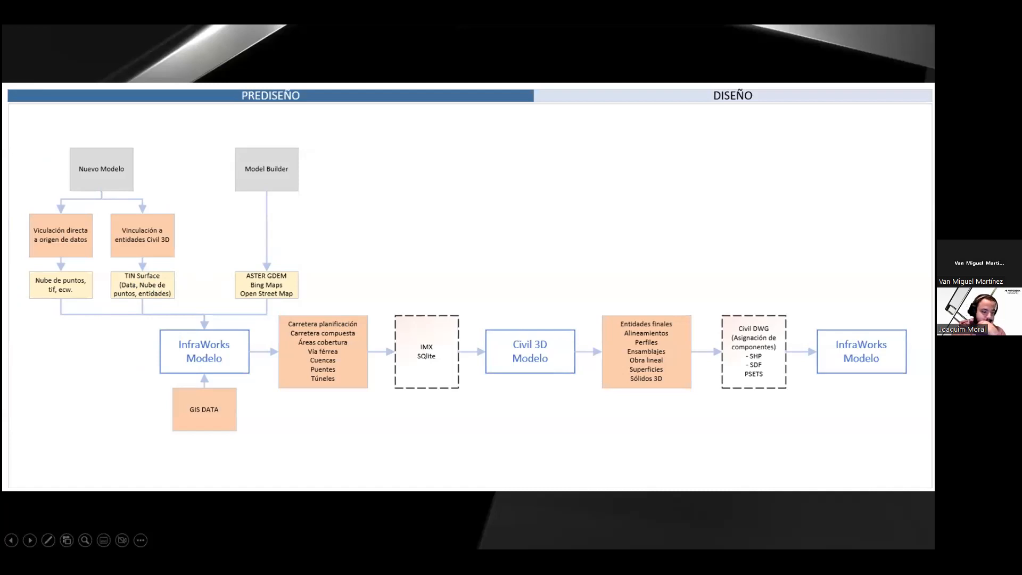
key("alt+Tab")
Select the component road at the curve beside the small lake to show its properties
left_click_drag(639, 375, 505, 357)
scroll(504, 357, "up", 2)
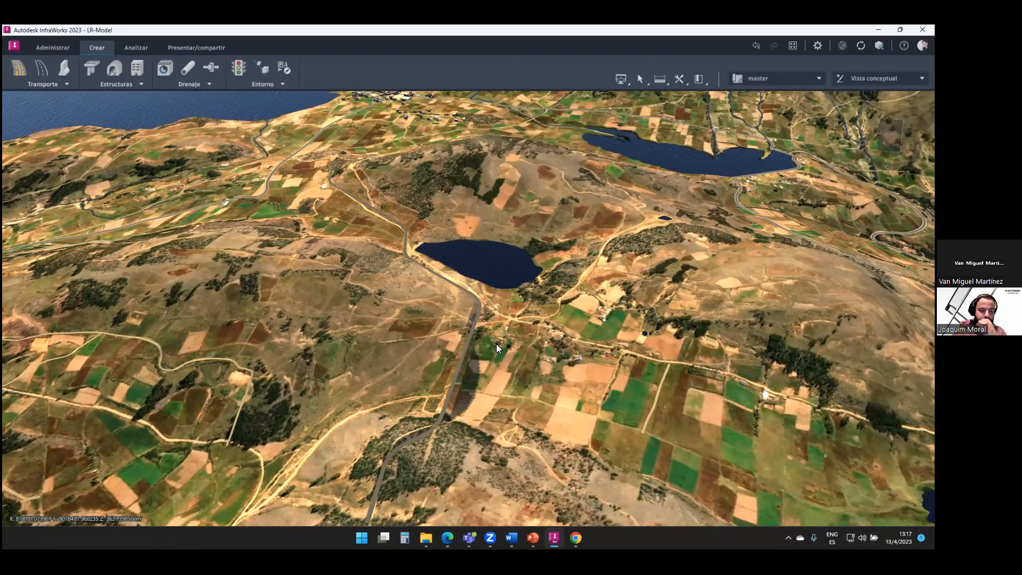
scroll(514, 304, "up", 5)
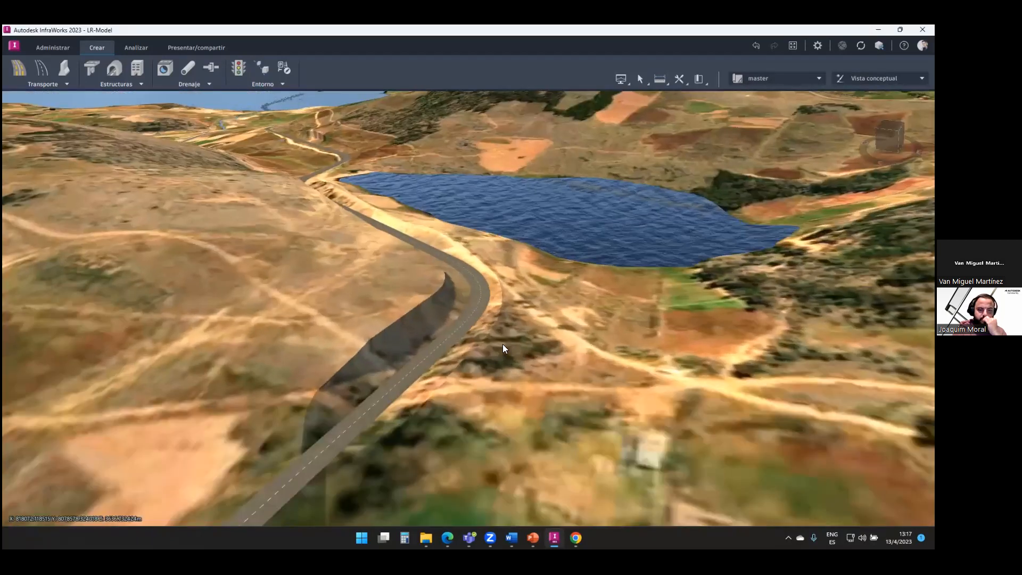
left_click_drag(502, 344, 531, 386)
scroll(503, 298, "up", 4)
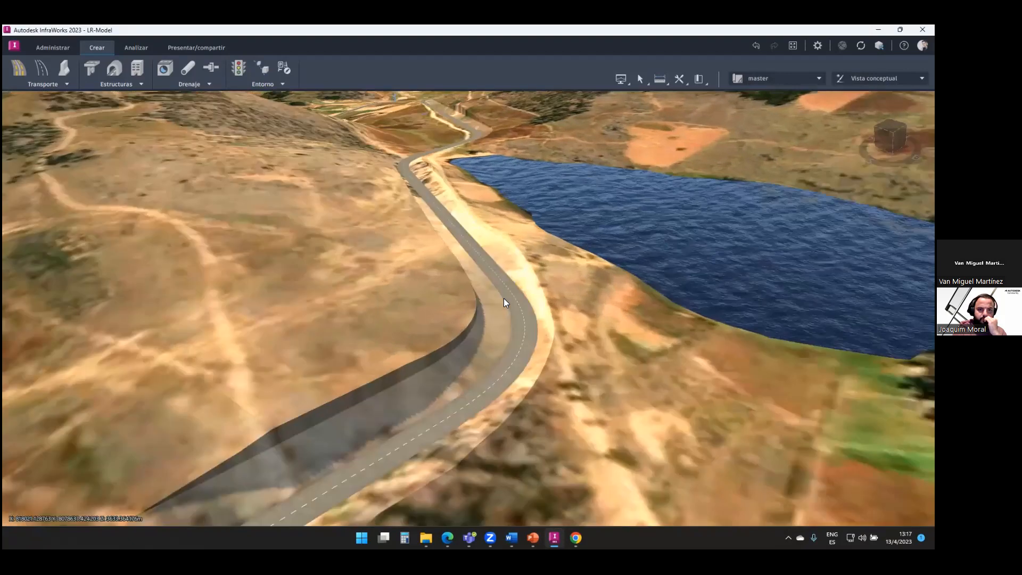
left_click(503, 298)
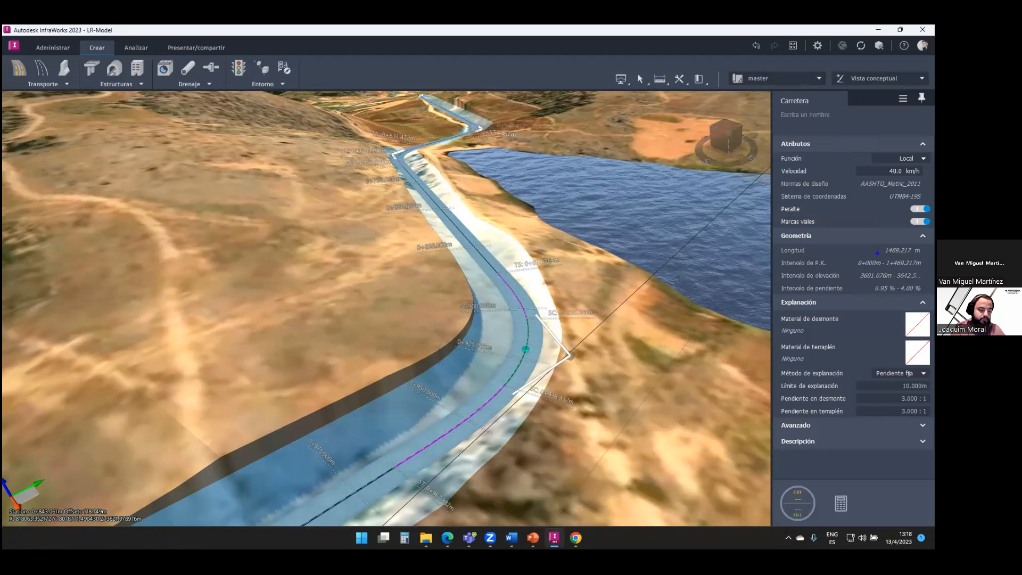
Mark the road's length property and its grading settings with temporary markup and clear it
left_click_drag(882, 251, 800, 251, "ctrl+shift")
key("Escape")
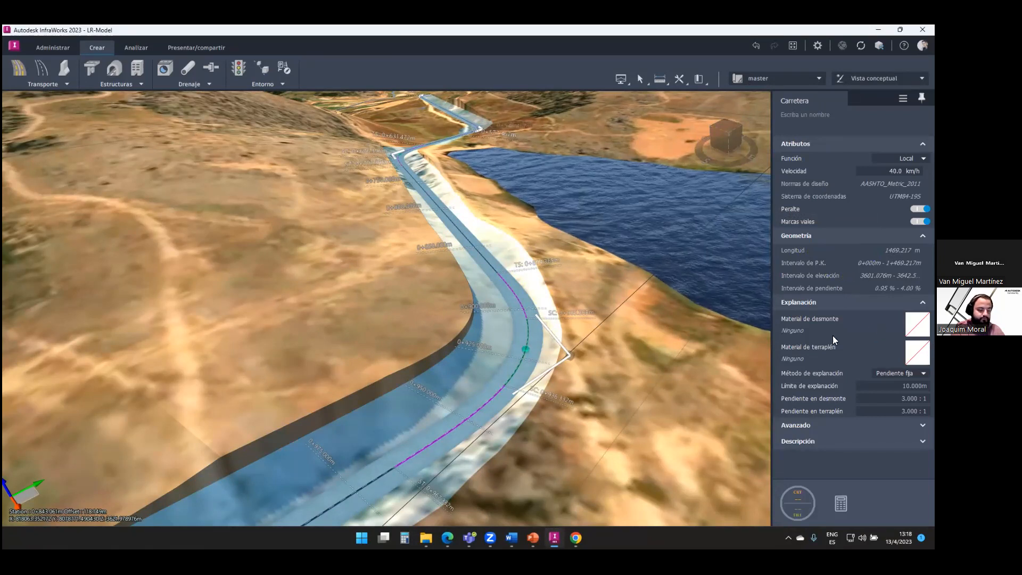
key("ctrl+2")
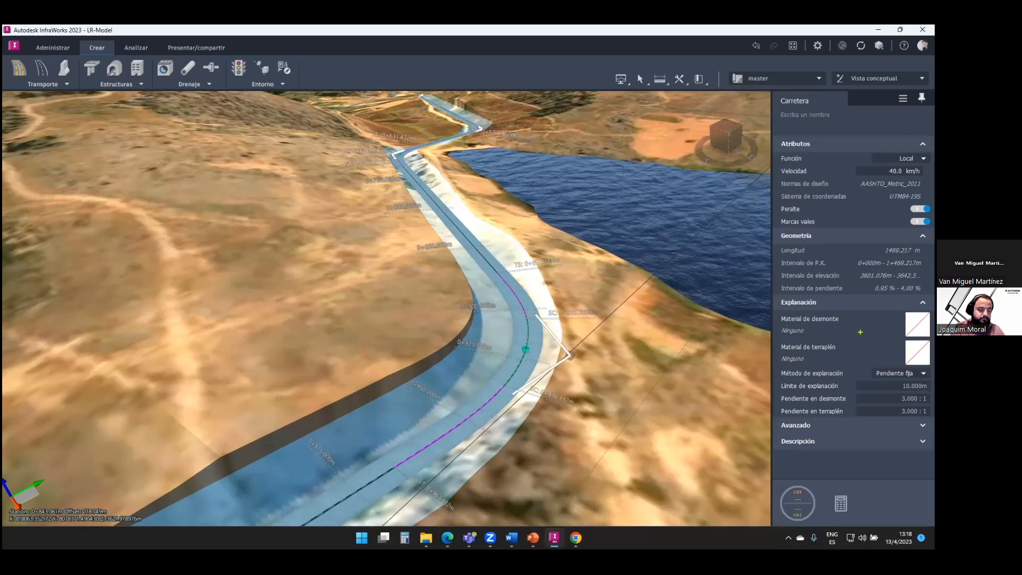
mouse_move(785, 311)
left_mouse_down("ctrl")
mouse_move(823, 348)
mouse_move(934, 412)
left_mouse_up("ctrl")
key("Escape")
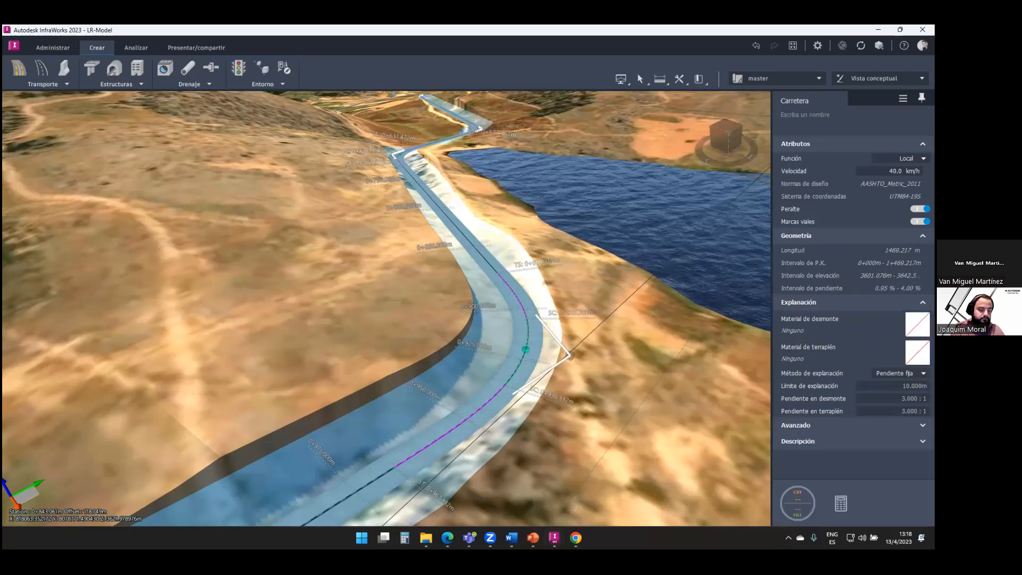
Set both the cut and fill materials of the component road to Sand - Planting Sand
left_click(918, 325)
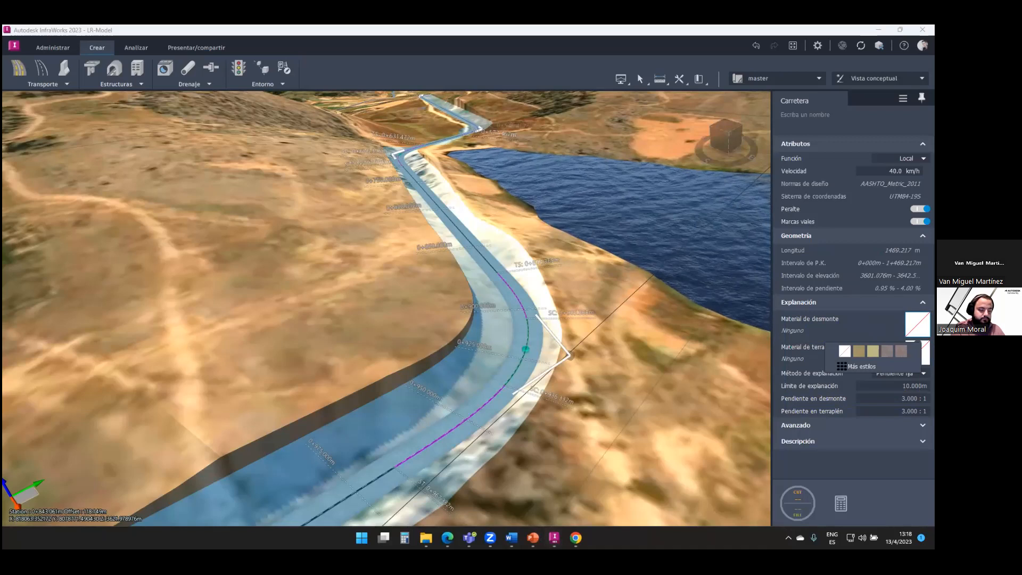
left_click(873, 351)
left_click(918, 352)
left_click(873, 377)
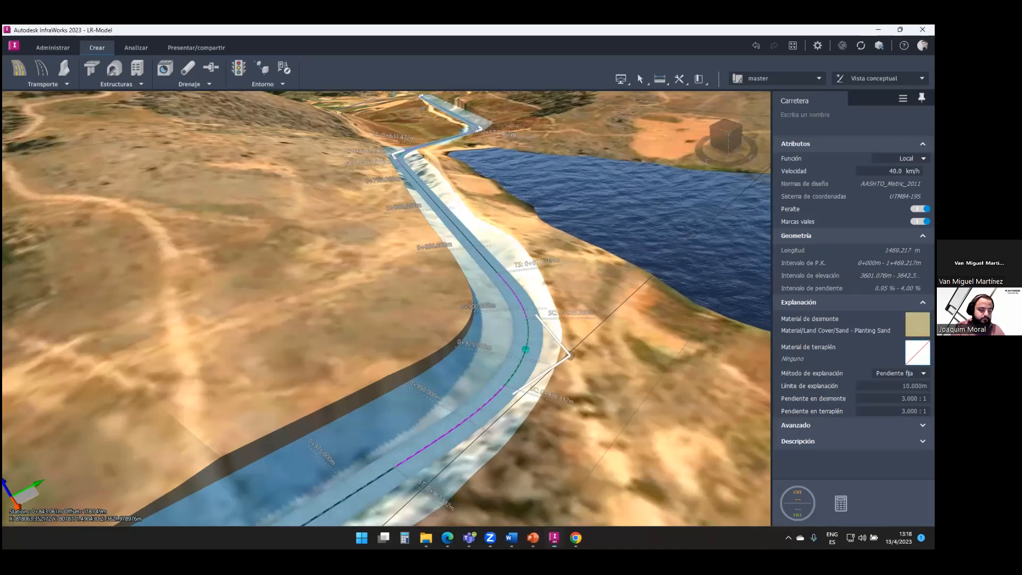
left_click(631, 372)
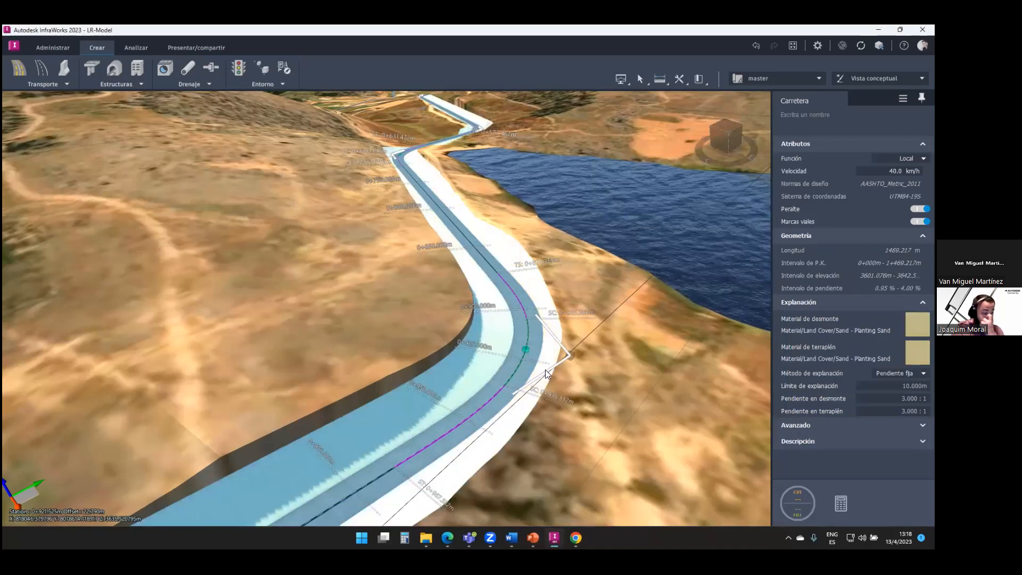
Reselect the component road at the lakeside curve and mark its grading method with a temporary rectangle and arrow
scroll(515, 350, "up", 1)
scroll(516, 350, "up", 2)
left_click(617, 270)
mouse_move(616, 270)
left_mouse_down()
mouse_move(572, 276)
mouse_move(677, 268)
mouse_move(655, 251)
mouse_move(557, 292)
mouse_move(427, 253)
mouse_move(491, 220)
left_mouse_up()
key("Escape")
mouse_move(513, 268)
left_mouse_down()
mouse_move(547, 260)
mouse_move(550, 279)
mouse_move(488, 300)
left_mouse_up()
left_click(489, 299)
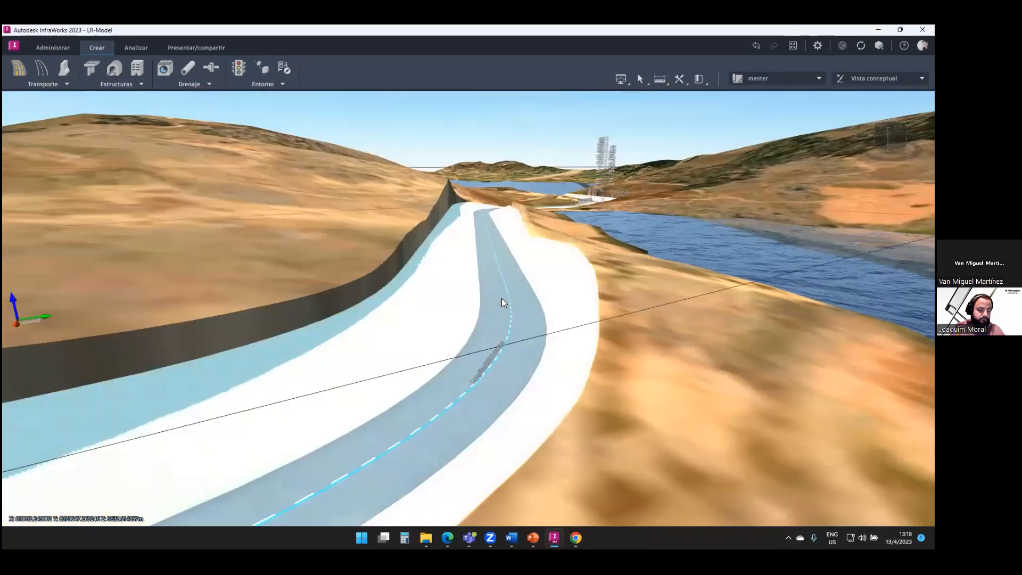
left_click_drag(862, 364, 933, 381)
left_click_drag(863, 373, 819, 373)
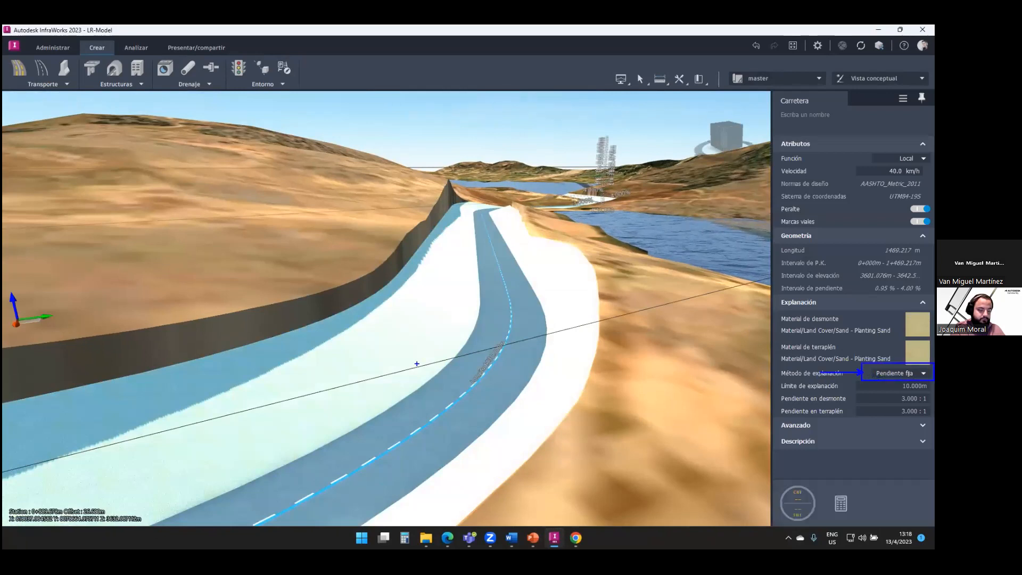
Mark the cut slope's extent beside the lakeside curve with a temporary arrow and a width line labelled x, and clear the markup
left_click_drag(388, 292, 452, 346)
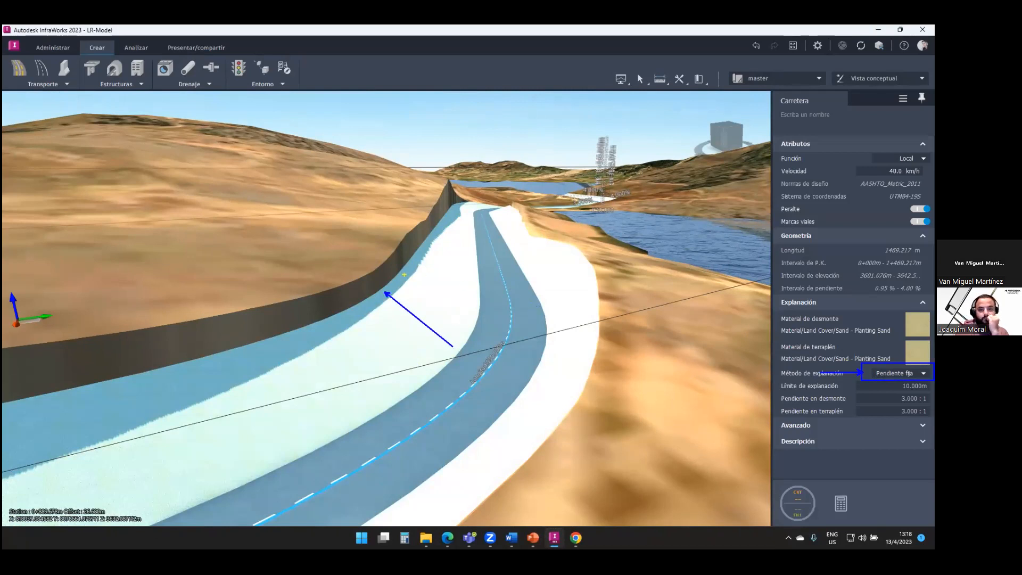
mouse_move(382, 276)
left_mouse_down()
mouse_move(464, 276)
mouse_move(465, 290)
left_mouse_up()
mouse_move(383, 267)
left_mouse_down()
mouse_move(382, 280)
mouse_move(425, 268)
left_mouse_up()
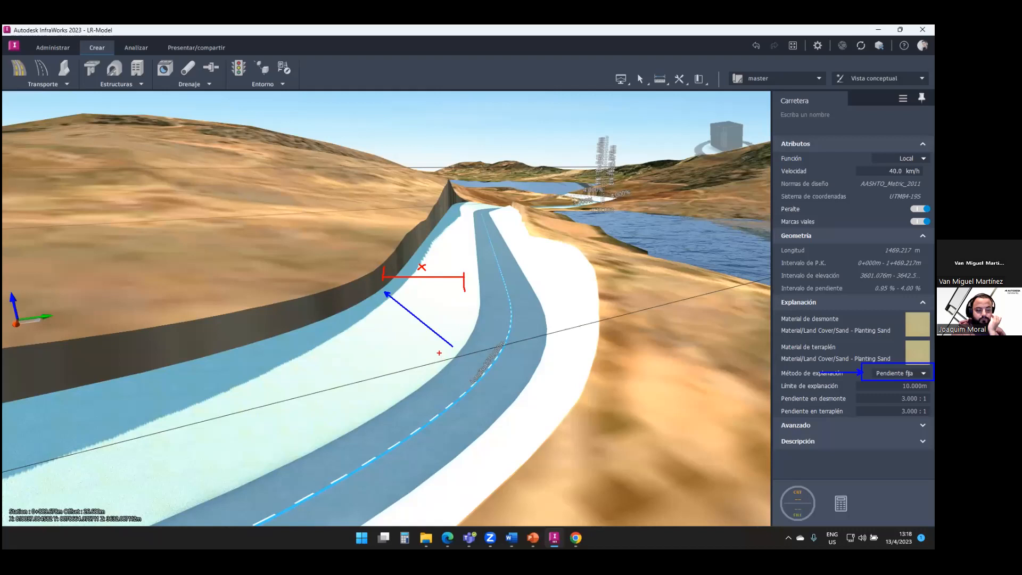
key("Escape")
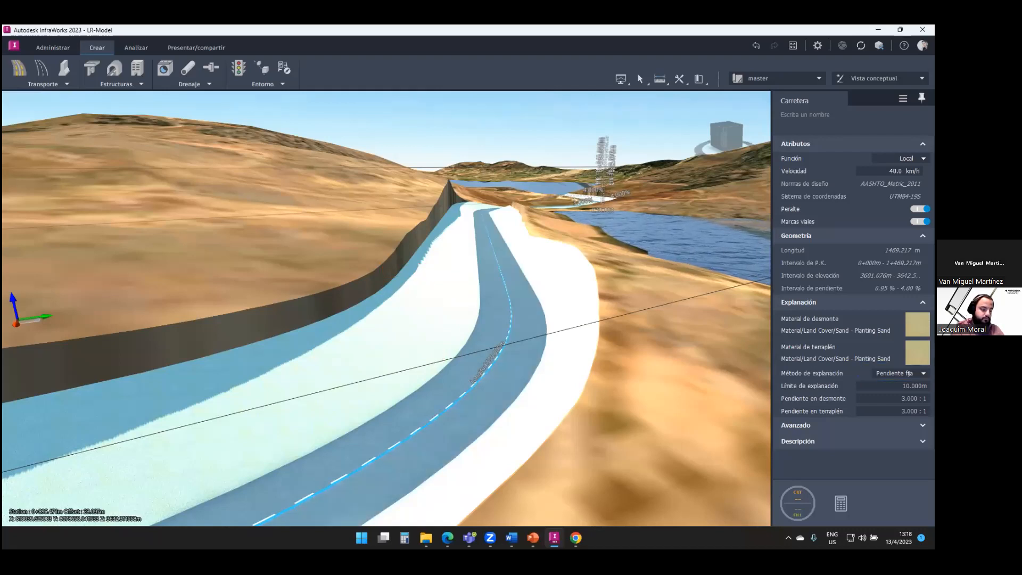
Point out the road's grading limit property and the matching slope width x with temporary markup, and clear it
mouse_move(896, 386)
left_mouse_down()
mouse_move(918, 386)
mouse_move(841, 386)
left_mouse_up()
key("ctrl+2")
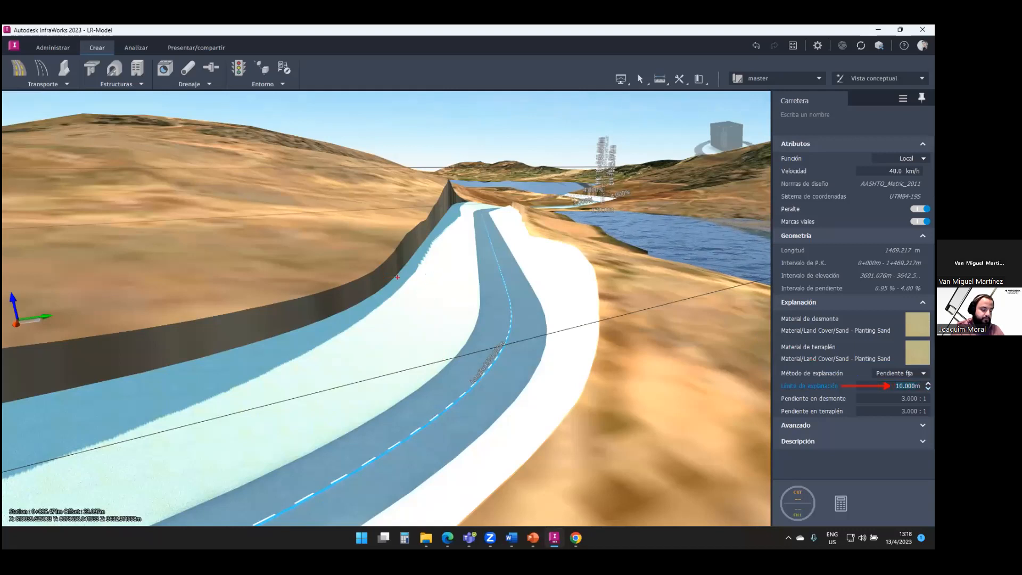
left_click_drag(391, 284, 471, 286, "ctrl+shift")
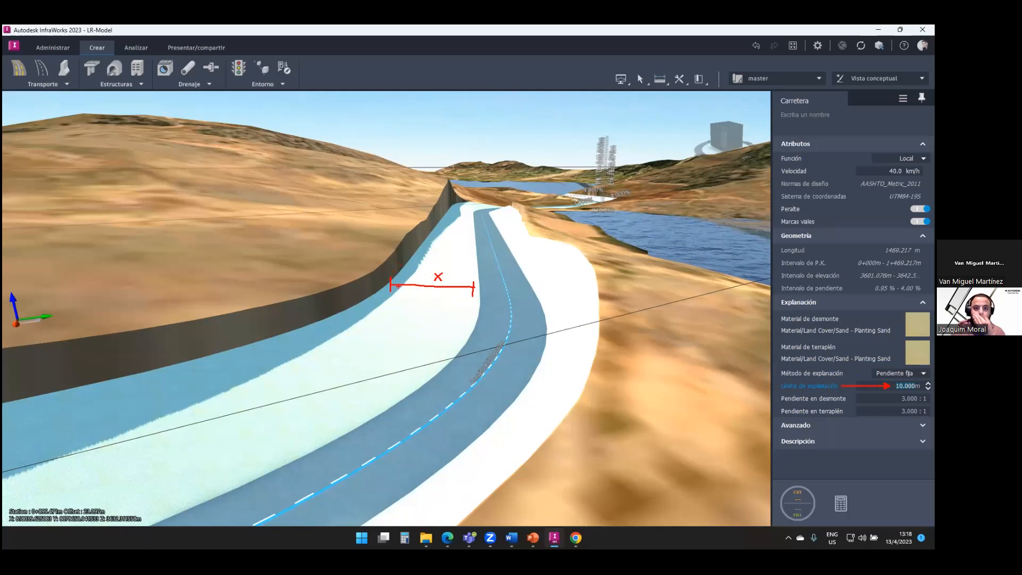
left_click_drag(384, 261, 383, 289, "ctrl+shift")
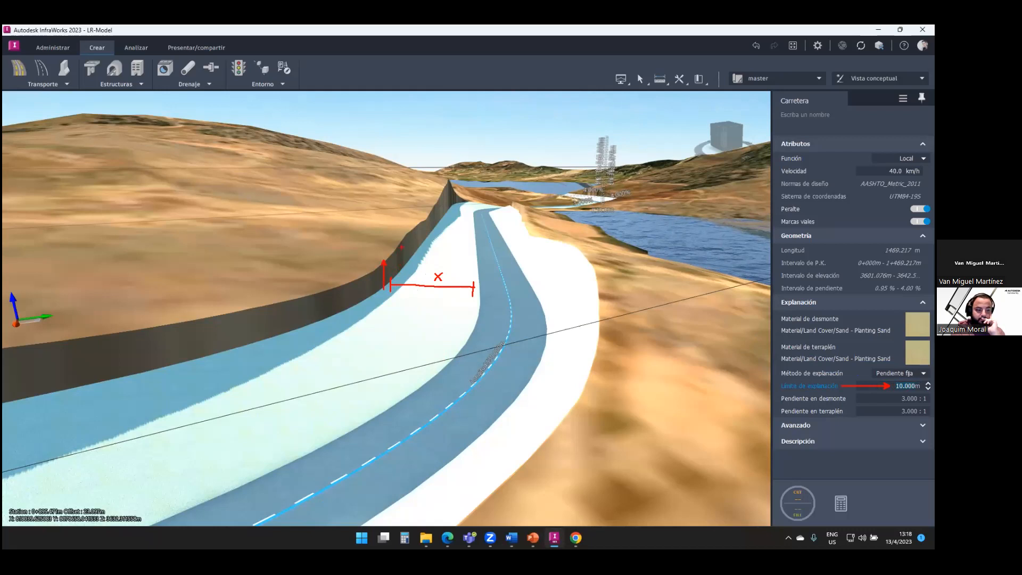
key("Escape")
Set the component road's grading limit to 100 m, cut slope to 0.5:1 and fill slope to 1:1, and regenerate the scene
type("1")
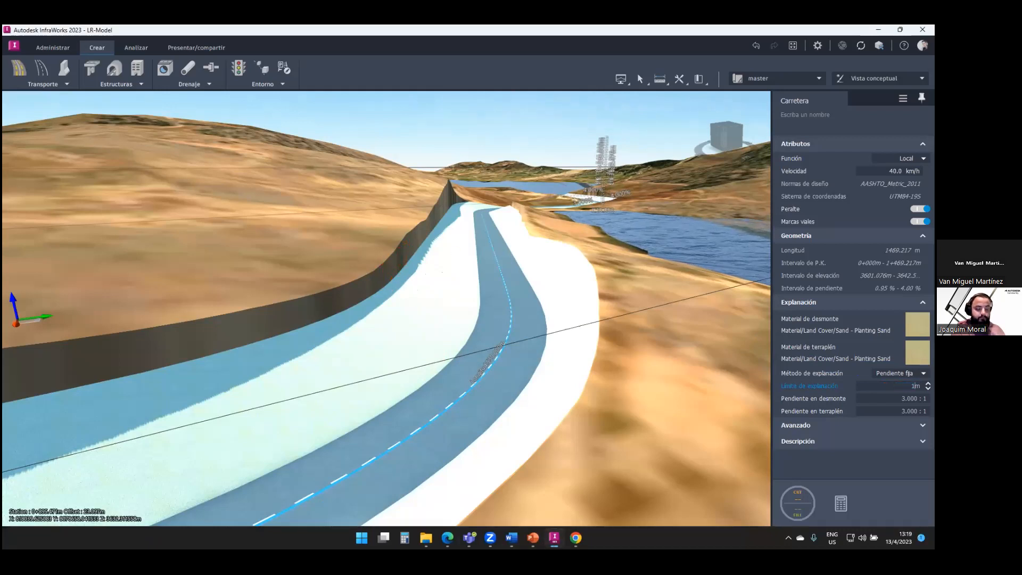
type("00")
key("Tab")
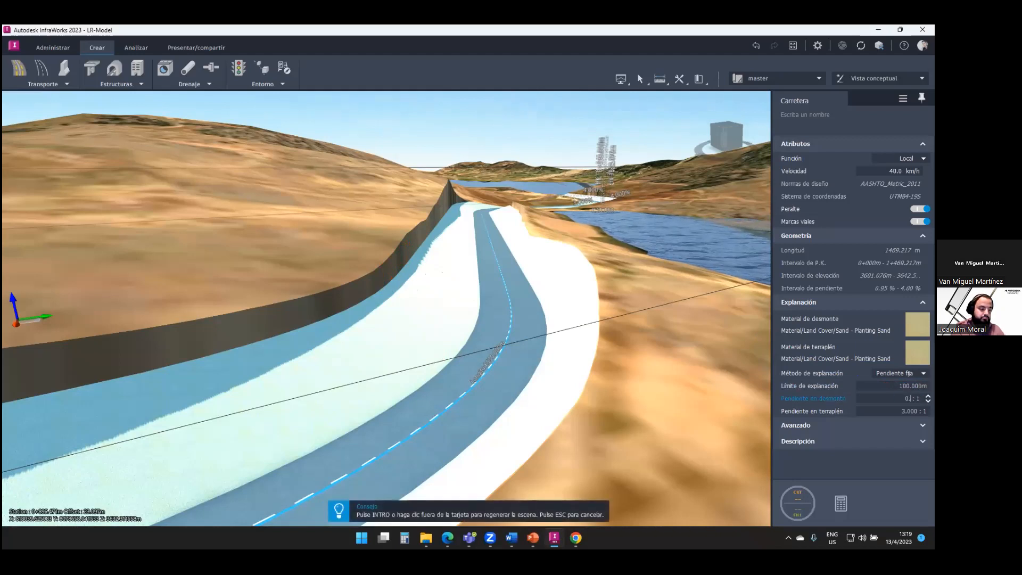
type("0.5")
key("Tab")
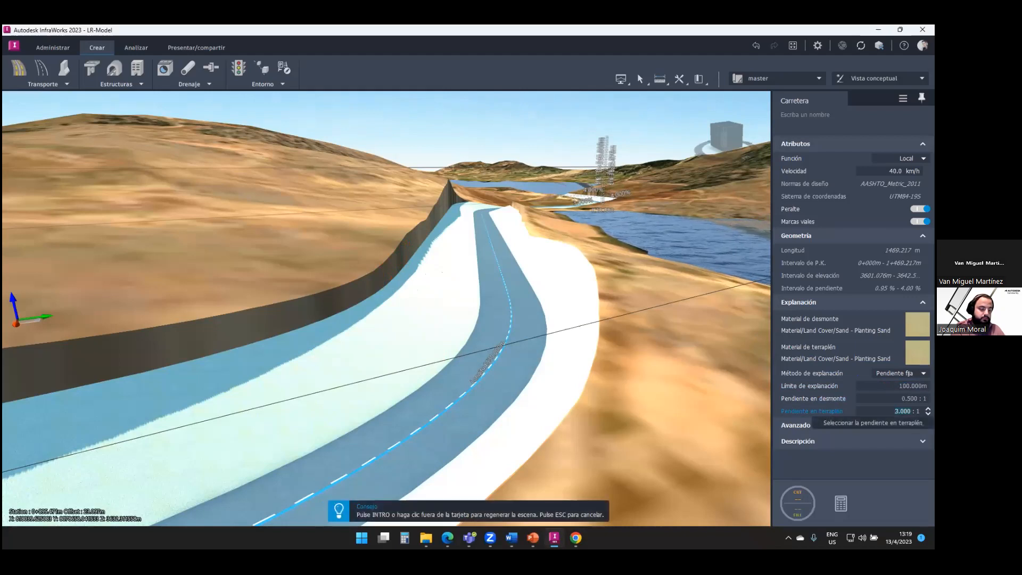
type("1")
key("Tab")
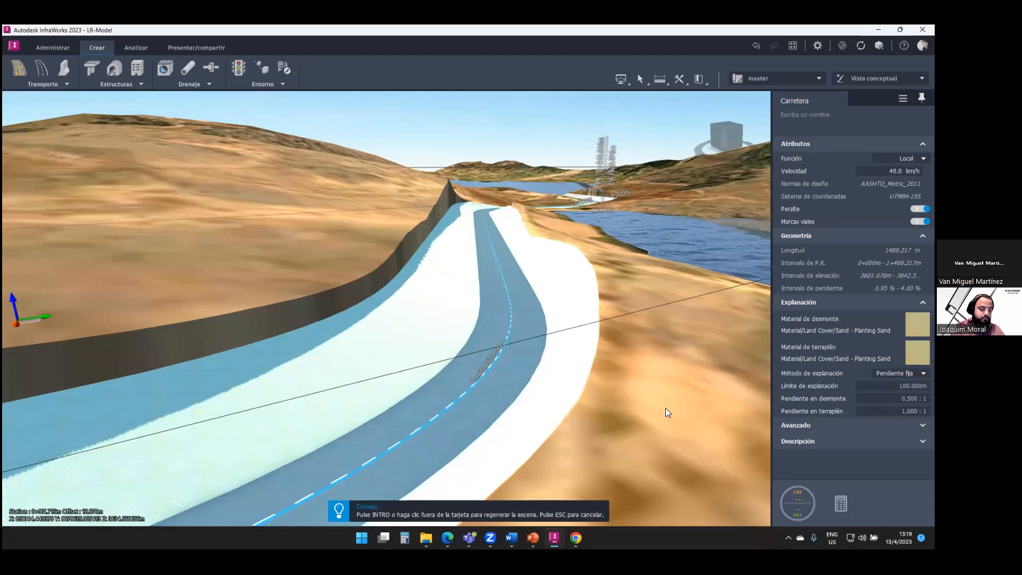
left_click(668, 412)
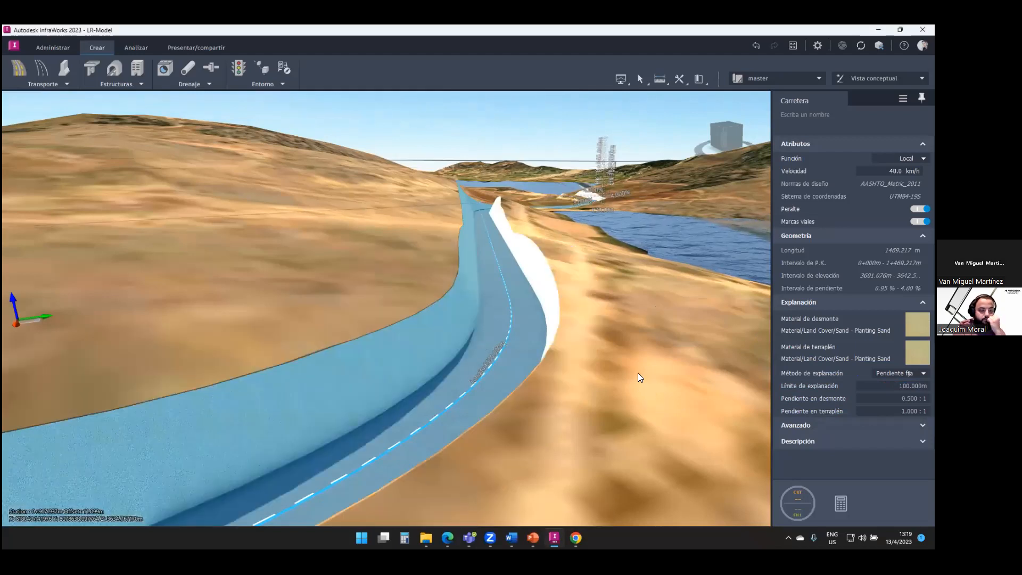
Deselect the road and examine its regraded cut and fill slopes from above, along the lakeside curve and the stretch beyond it
key("Escape")
mouse_move(547, 324)
left_mouse_down()
mouse_move(565, 323)
mouse_move(563, 333)
mouse_move(561, 322)
left_mouse_up()
scroll(561, 323, "down", 3)
left_click_drag(499, 422, 535, 362)
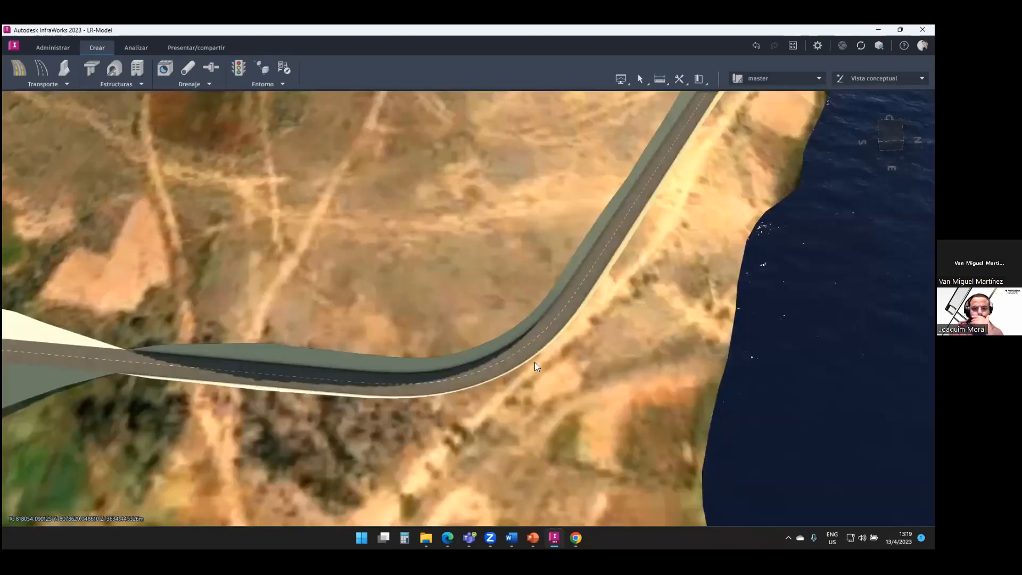
middle_click_drag(534, 362, 563, 393)
scroll(562, 393, "down", 4)
middle_click_drag(395, 418, 608, 412)
middle_click_drag(413, 343, 491, 249)
middle_click_drag(560, 336, 522, 336)
middle_click_drag(438, 381, 473, 270)
scroll(473, 270, "up", 2)
Select the component road near the curve below the lake and mark its option for showing the station in profile view with temporary markup
left_click(473, 270)
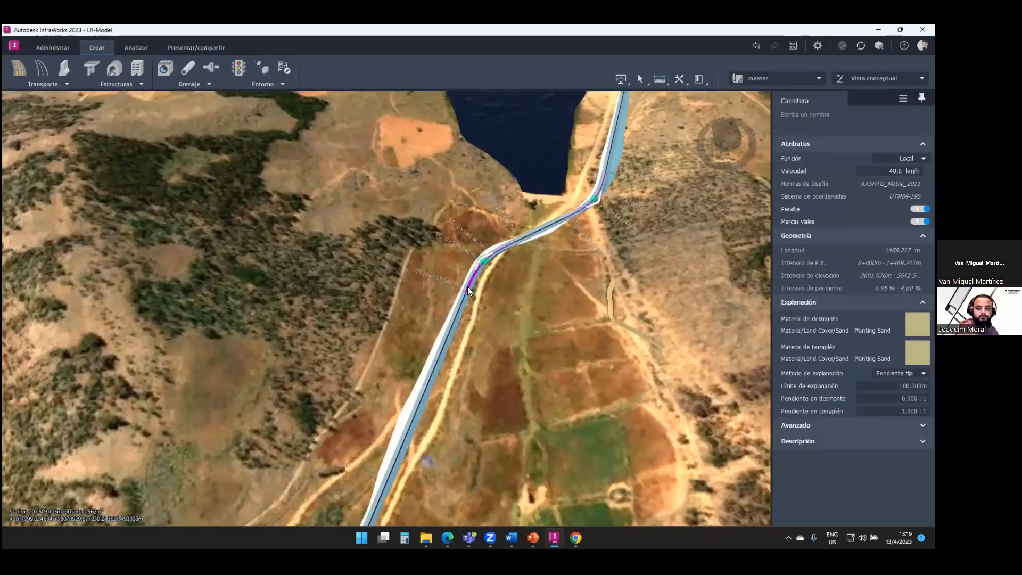
right_click(467, 287)
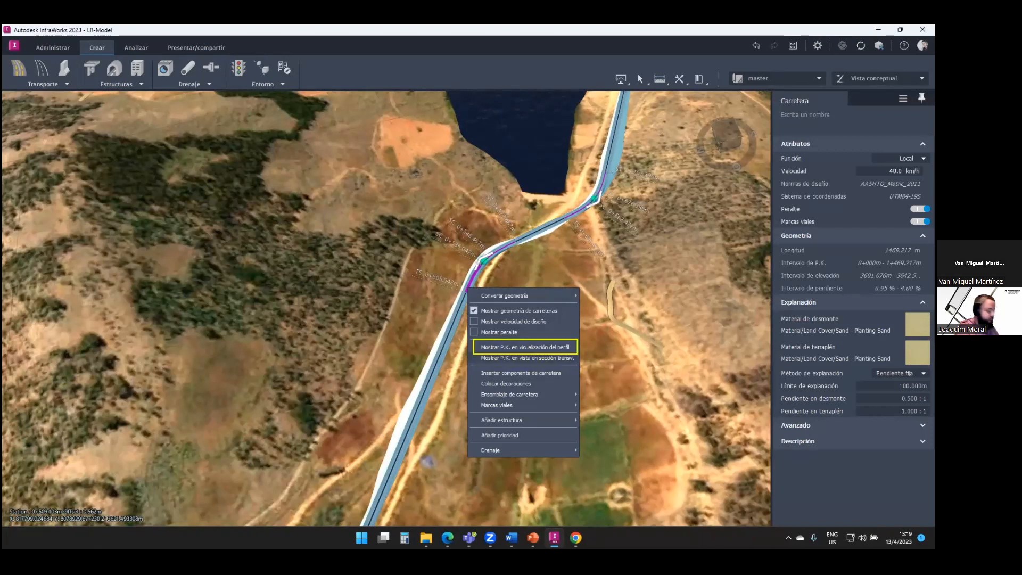
left_click_drag(571, 334, 604, 299, "ctrl+shift")
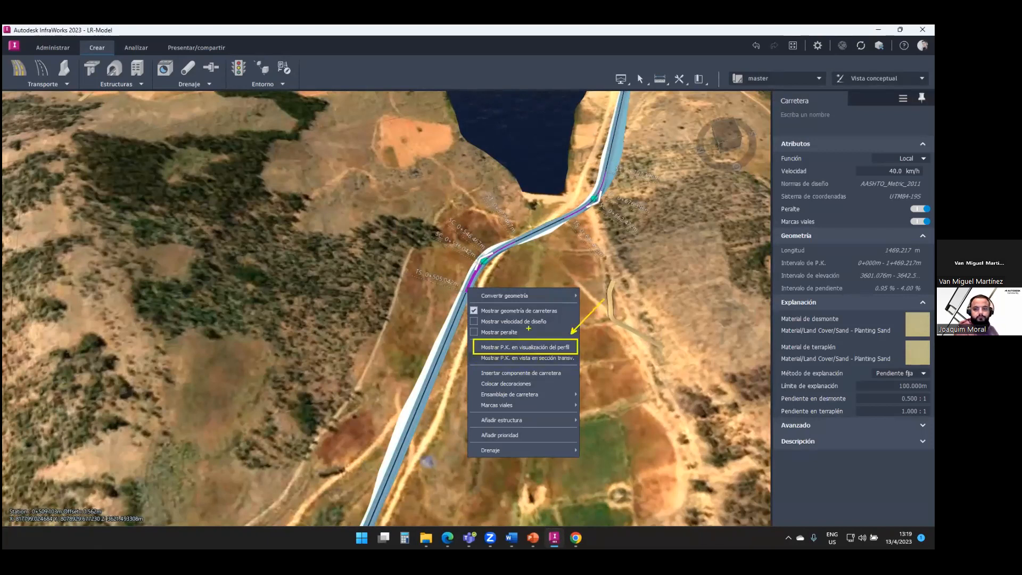
key("Escape")
right_click(472, 284)
left_click(544, 340)
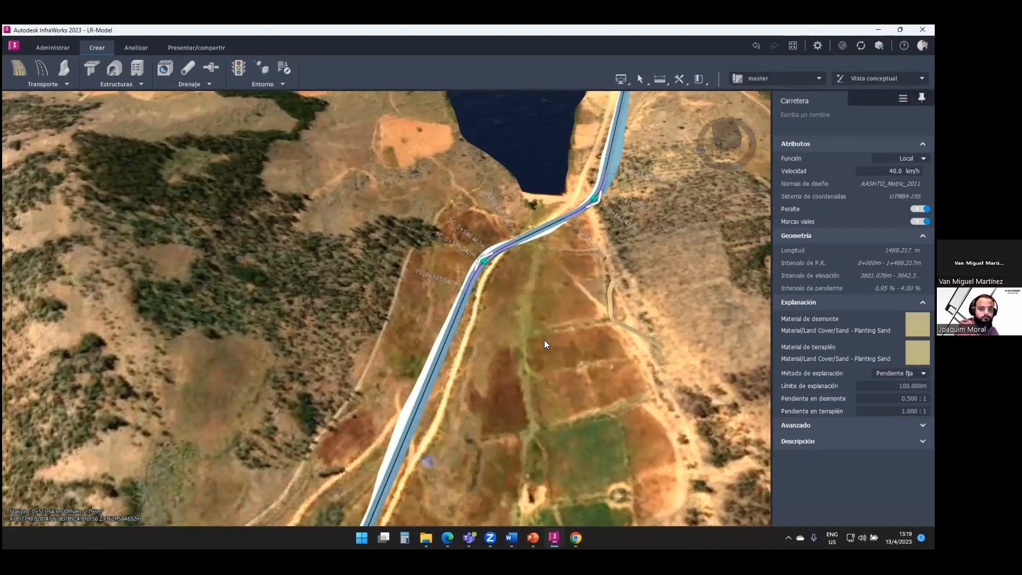
scroll(401, 284, "down", 2)
scroll(346, 303, "up", 1)
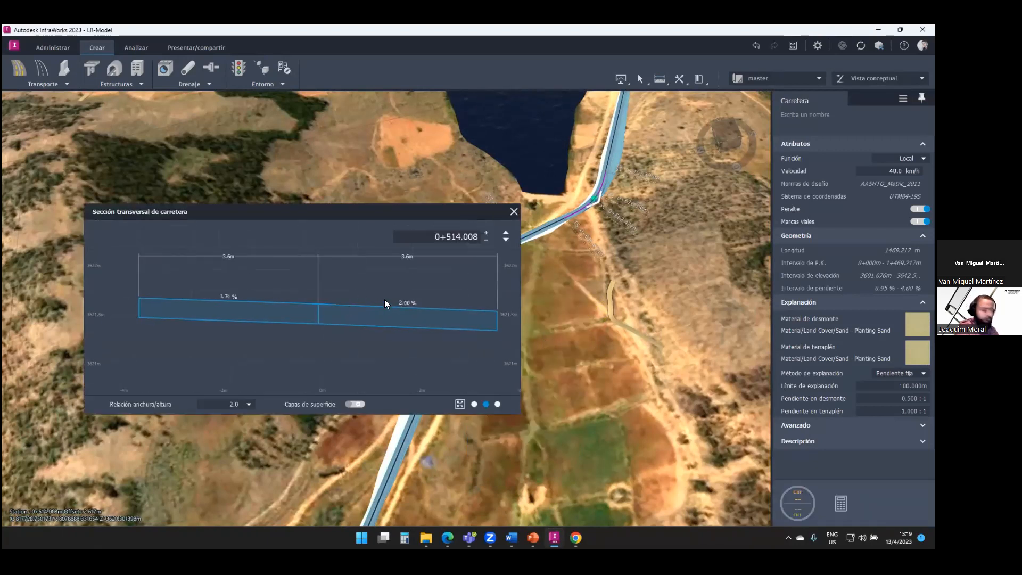
left_click(513, 213)
Show the component road's station in the longitudinal profile view, with the full length of the alignment in sight
right_click(454, 315)
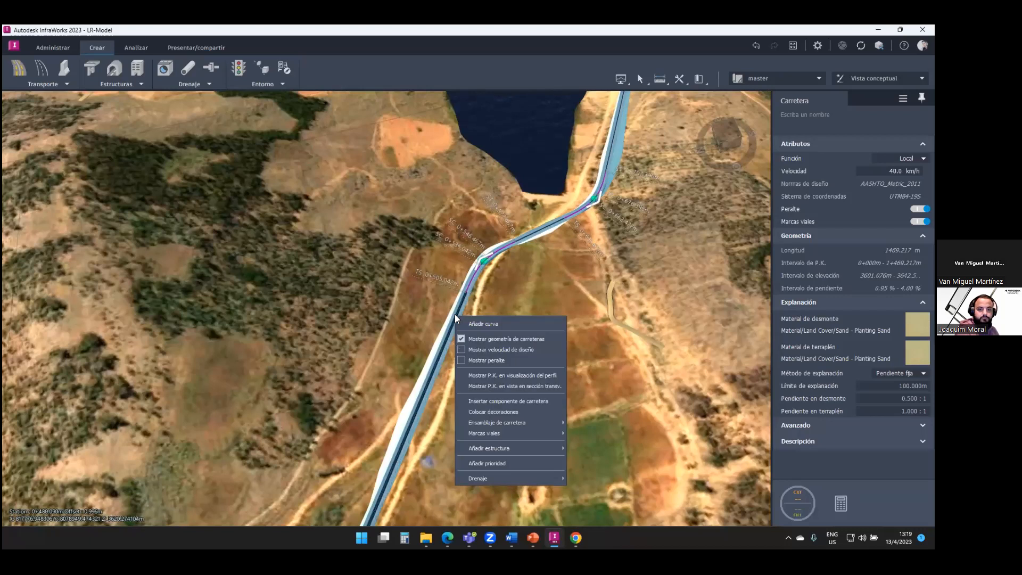
left_click(521, 375)
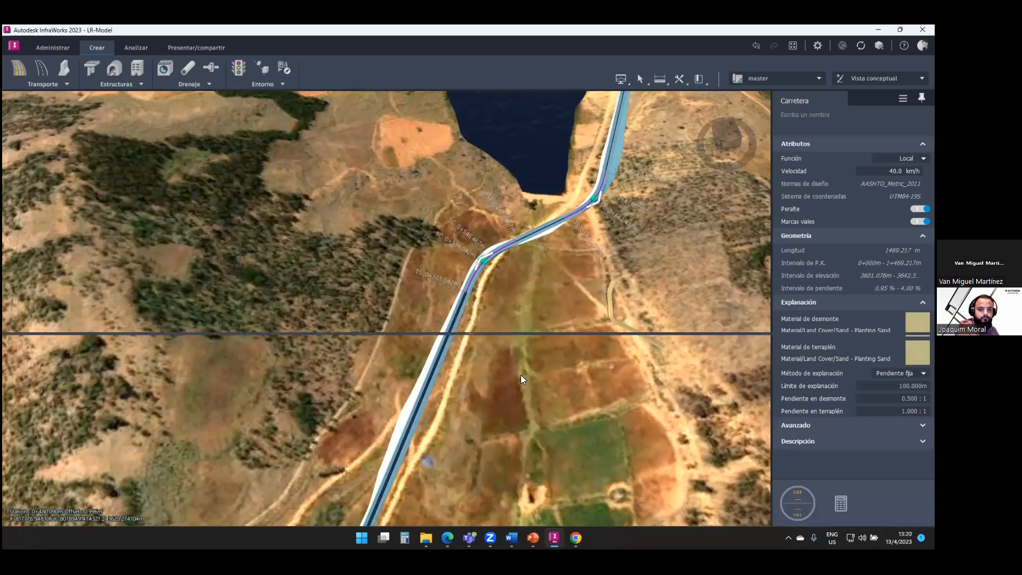
scroll(514, 390, "down", 5)
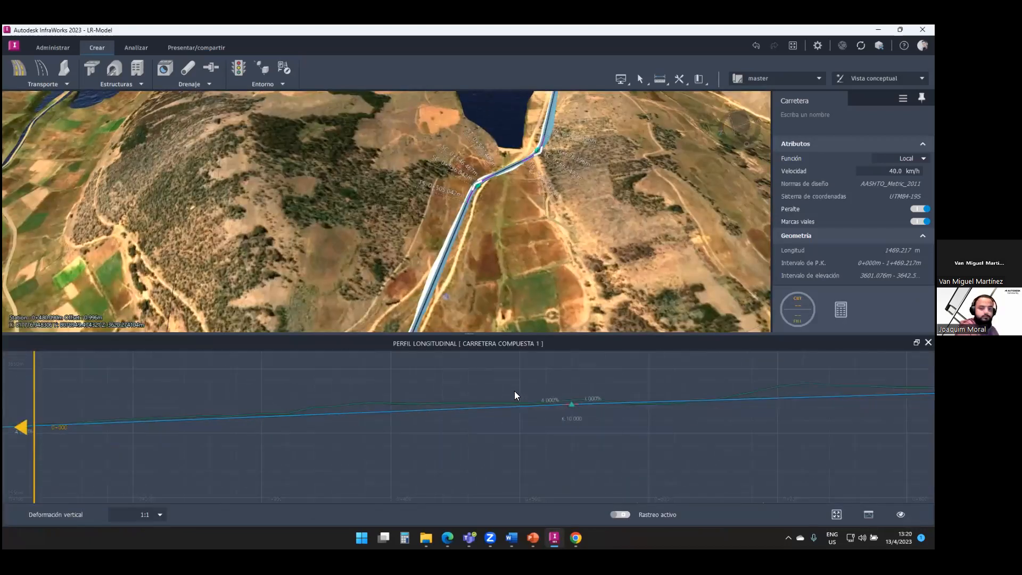
scroll(459, 416, "down", 5)
middle_click_drag(547, 410, 477, 403)
scroll(490, 411, "up", 6)
scroll(491, 411, "down", 3)
scroll(479, 405, "up", 2)
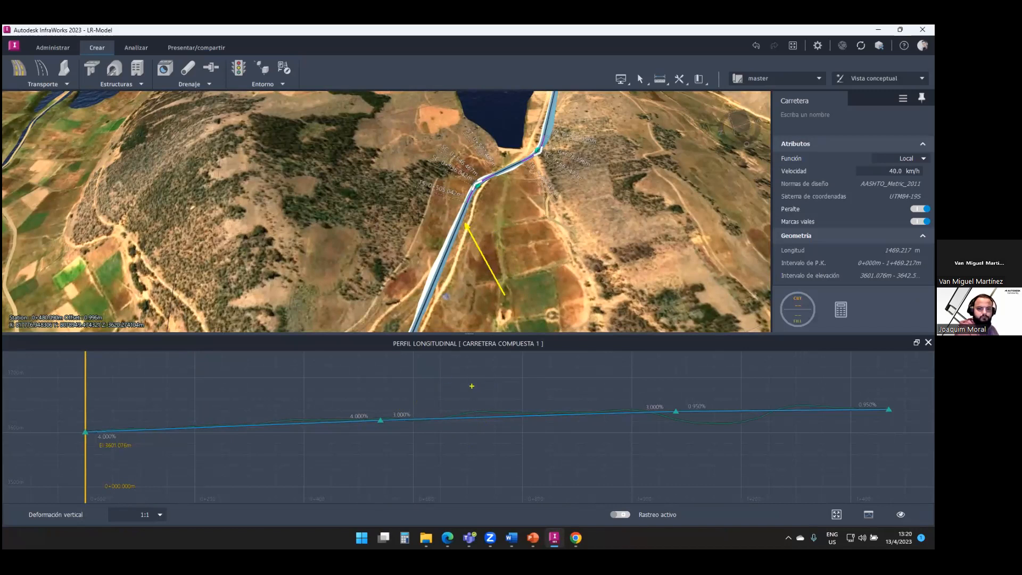
Point out the profile's zoom-to-fit command with temporary markup and fit the whole longitudinal profile in its view
mouse_move(837, 492)
left_mouse_down()
mouse_move(825, 502)
mouse_move(849, 503)
mouse_move(832, 494)
left_mouse_up()
left_click_drag(791, 396, 829, 493)
key("Escape")
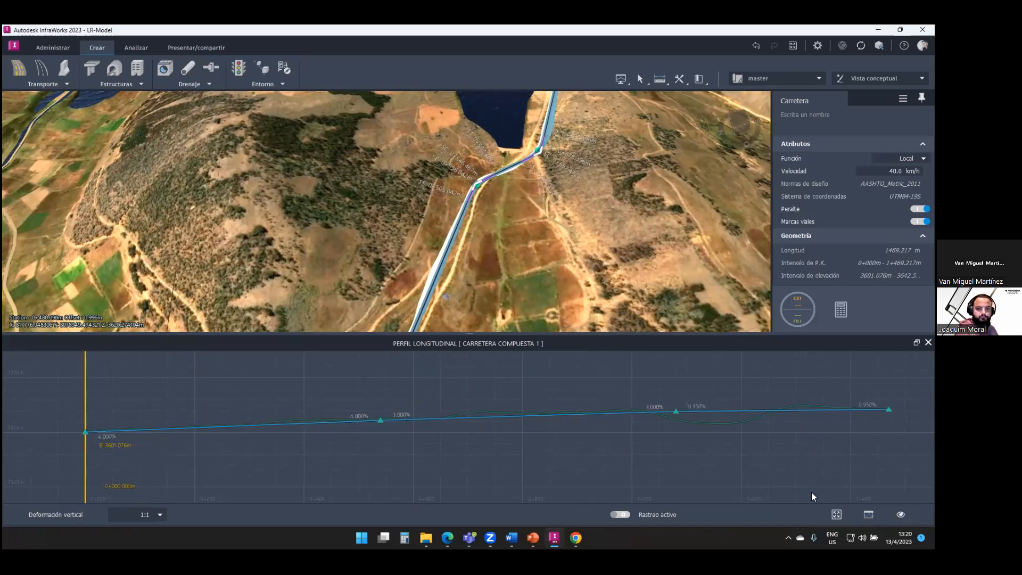
left_click(837, 514)
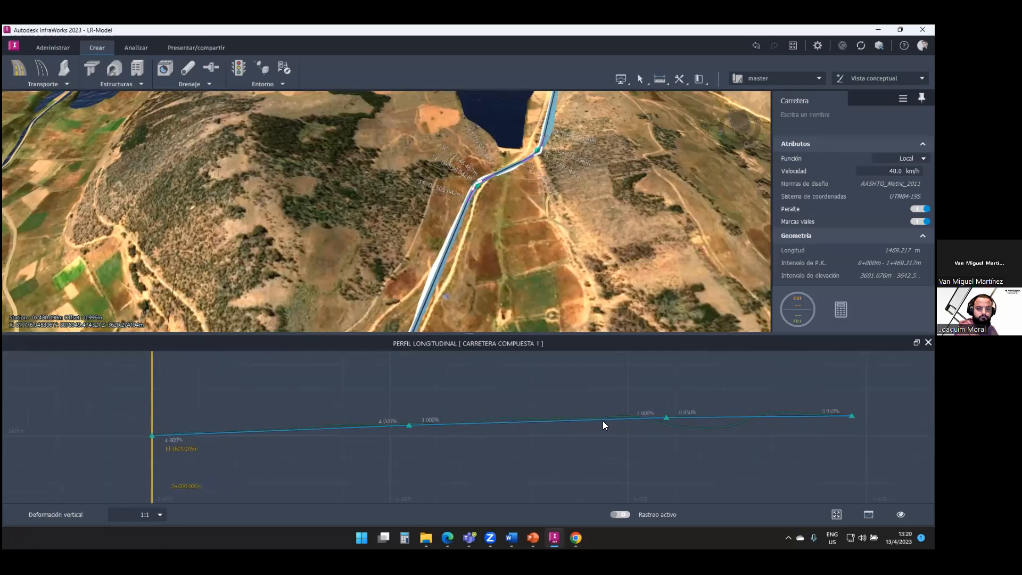
middle_click_drag(597, 421, 579, 411)
scroll(580, 411, "up", 2)
Mark the profile's station axis and elevation axis with temporary rectangles and clear them
key("ctrl+2")
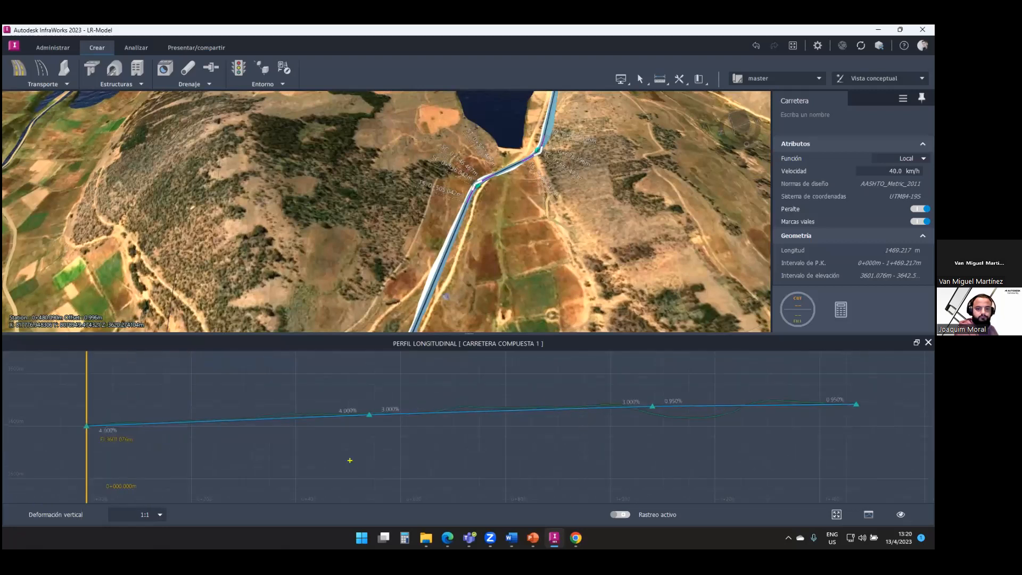
left_click_drag(87, 490, 791, 502, "ctrl")
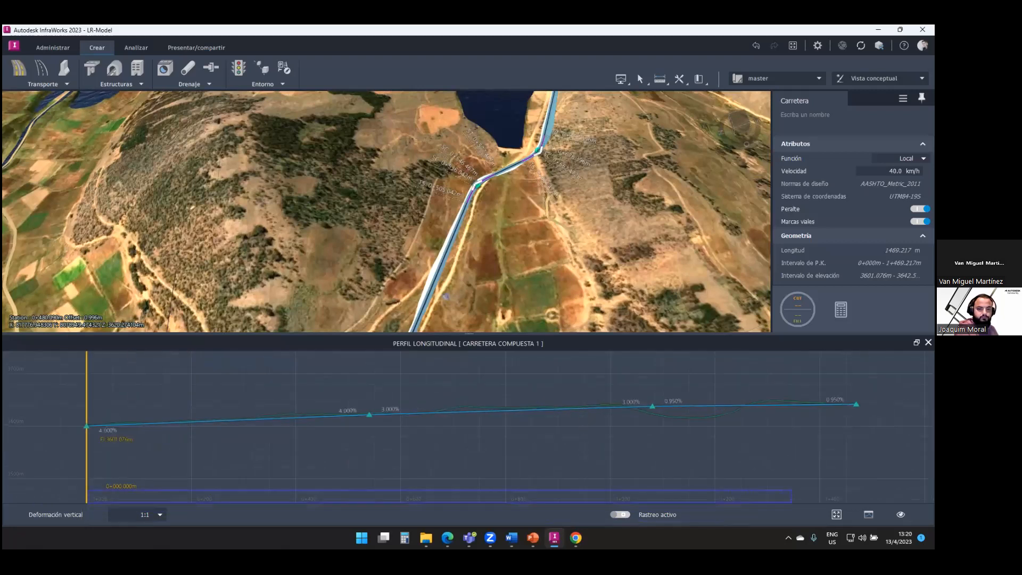
left_click_drag(863, 501, 865, 502, "ctrl")
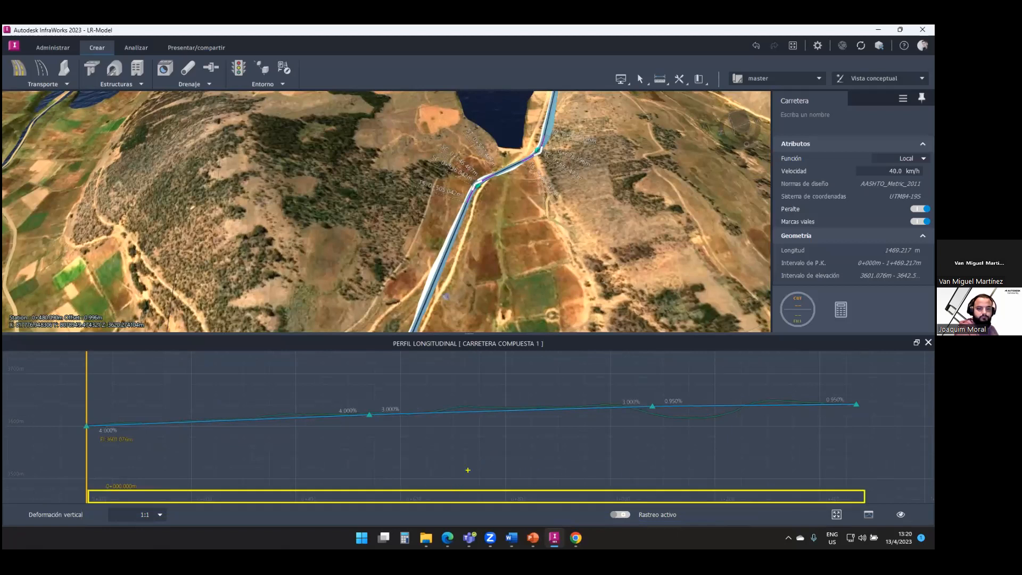
key("Escape")
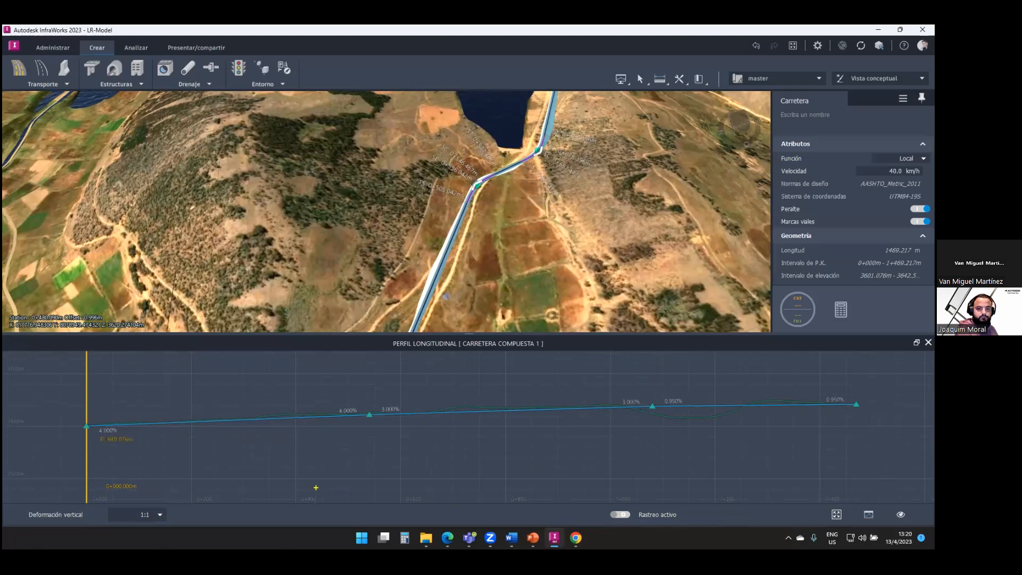
left_click_drag(479, 509, 573, 509)
left_click_drag(44, 350, 3, 493)
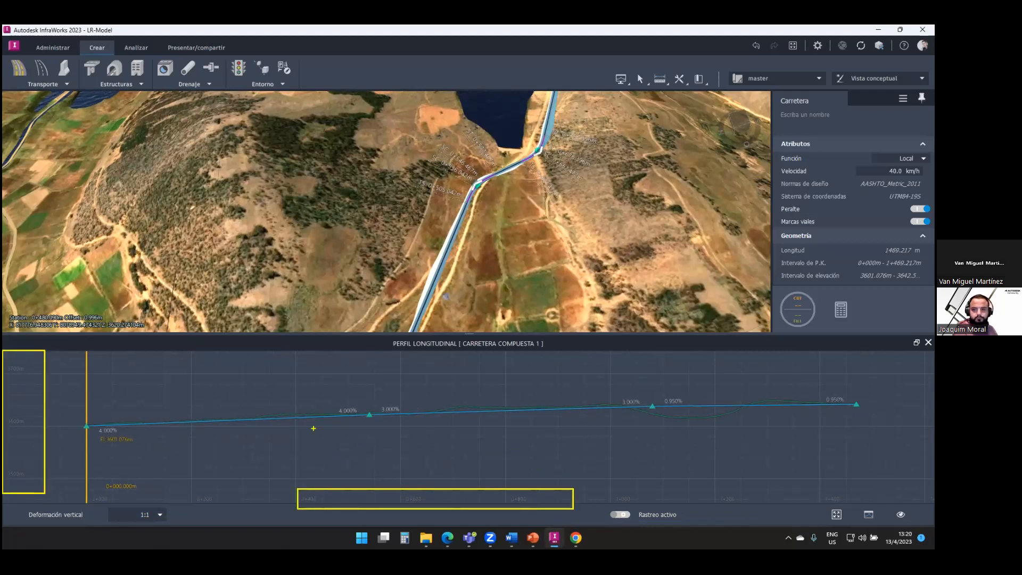
key("Escape")
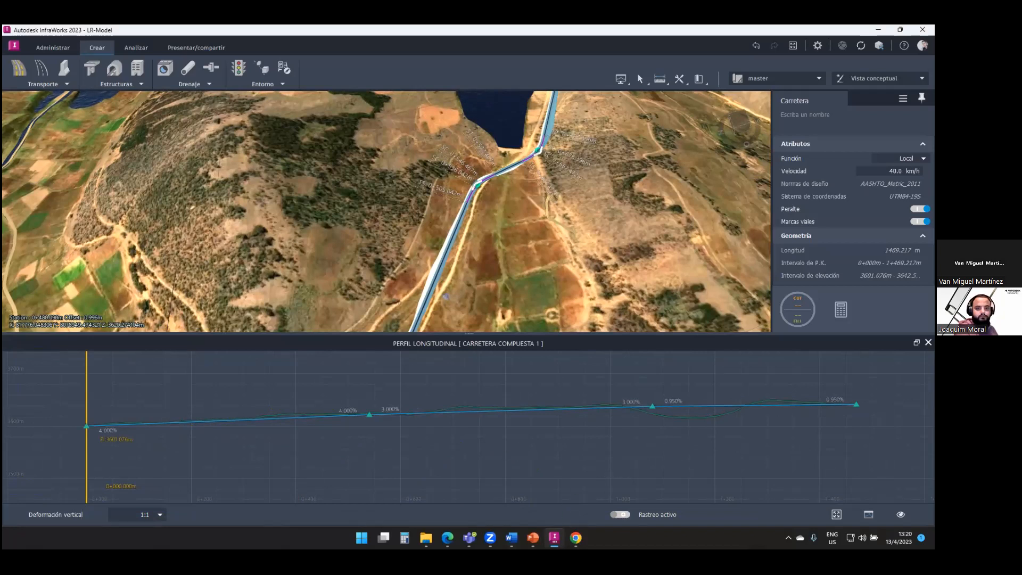
Turn the existing terrain line (Terreno existente) off and back on in the profile display
left_click_drag(907, 502, 909, 504)
key("Escape")
left_click(901, 514)
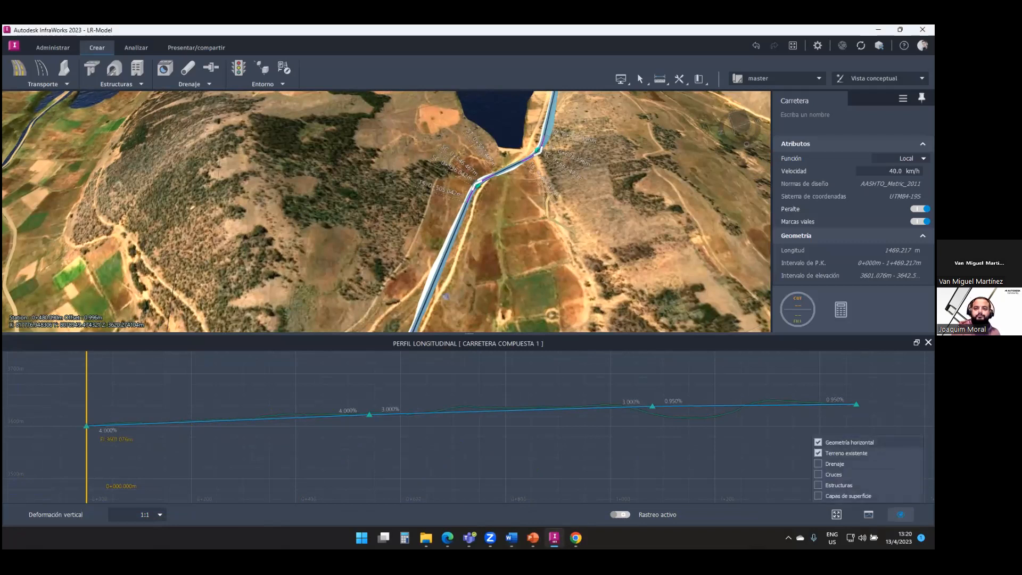
left_click(846, 453)
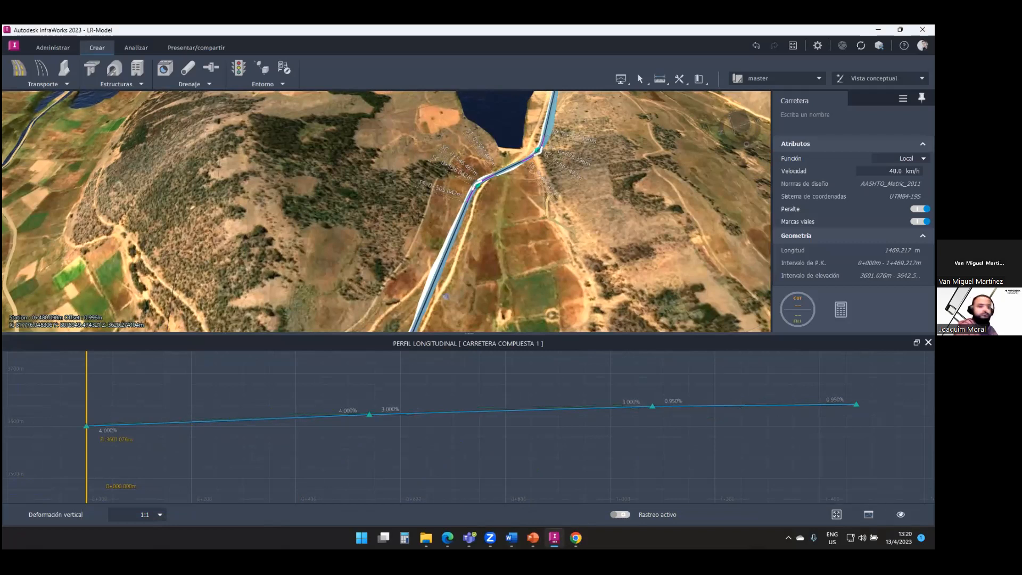
left_click(901, 514)
left_click(847, 453)
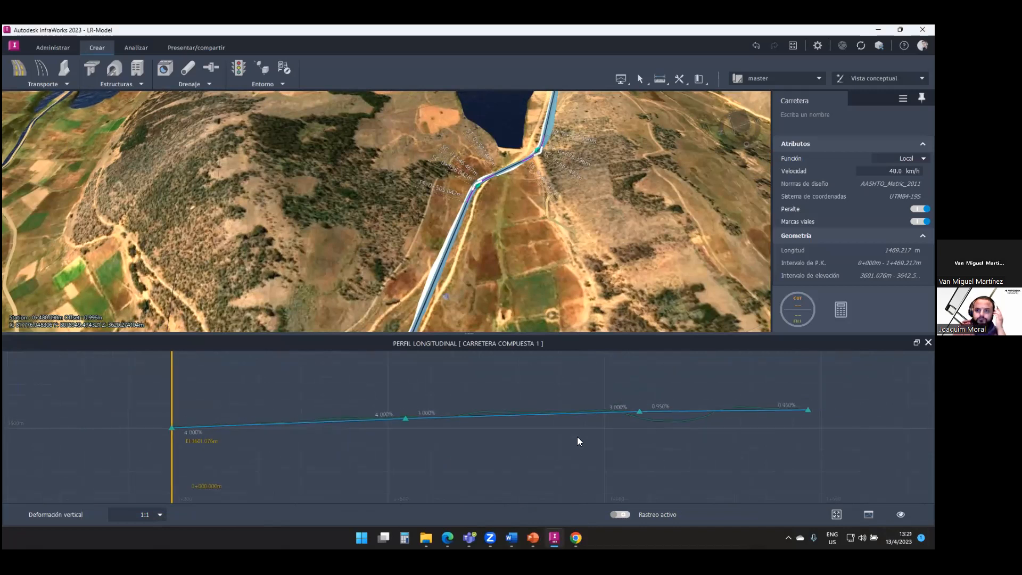
Inspect the vertical curve between the 4% and 3% grades and mark its K value and length with temporary arrows
scroll(367, 421, "up", 2)
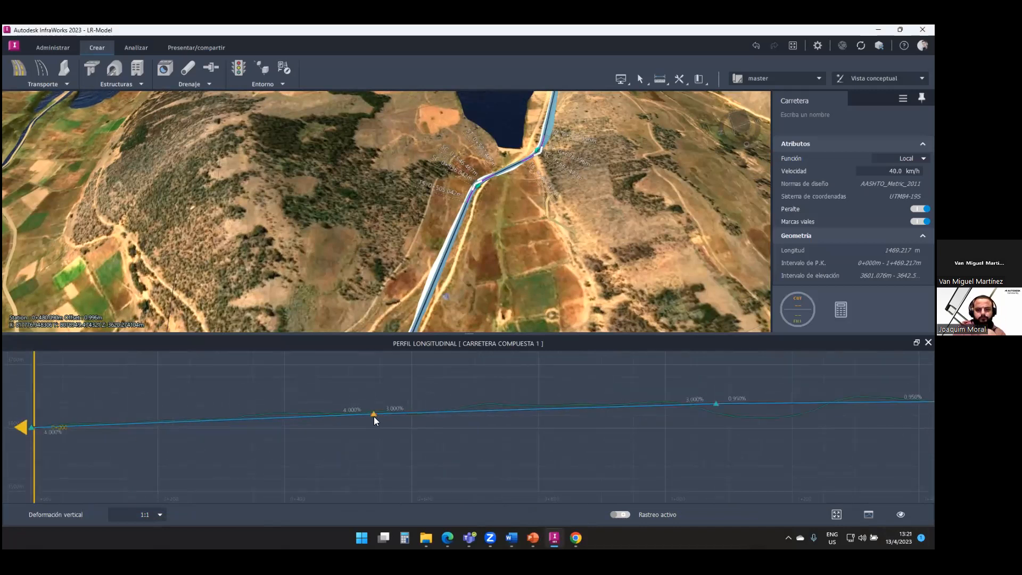
scroll(378, 419, "up", 3)
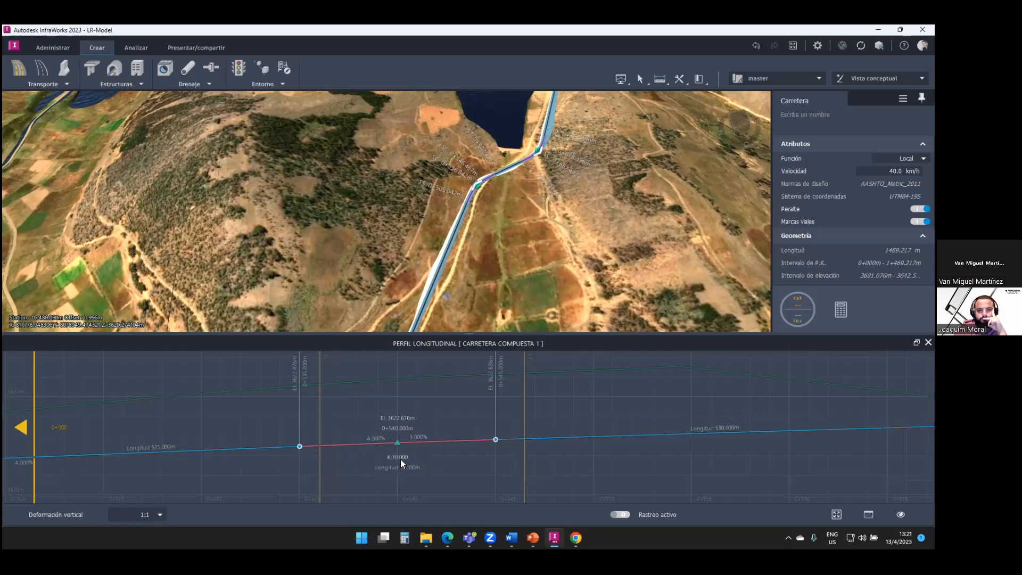
left_click_drag(415, 459, 447, 459, "ctrl+shift")
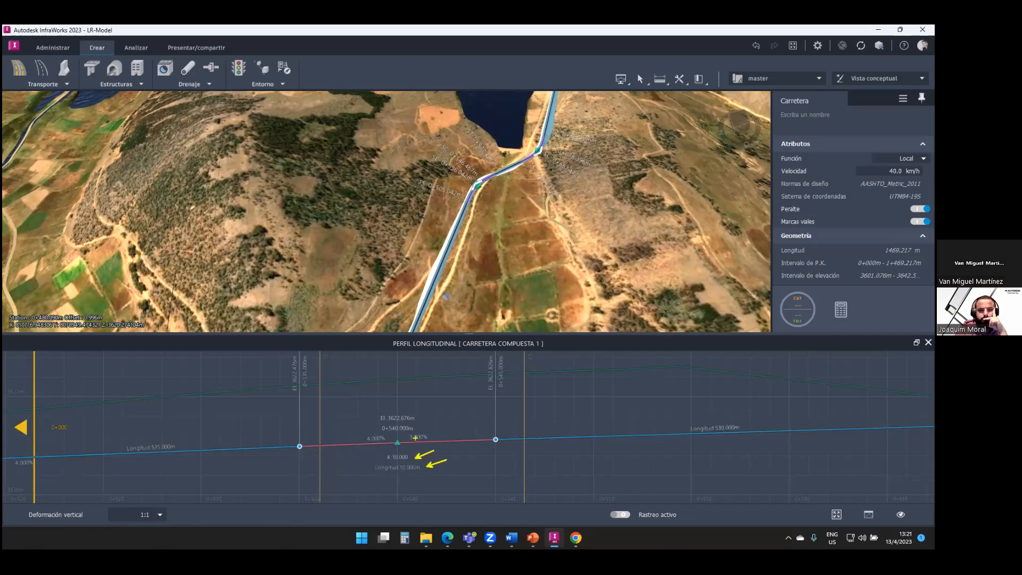
Circle the entry and exit grades of the vertical curve at station 0+540 with temporary markup and clear it
mouse_move(376, 432)
left_mouse_down()
mouse_move(414, 442)
mouse_move(405, 434)
left_mouse_up()
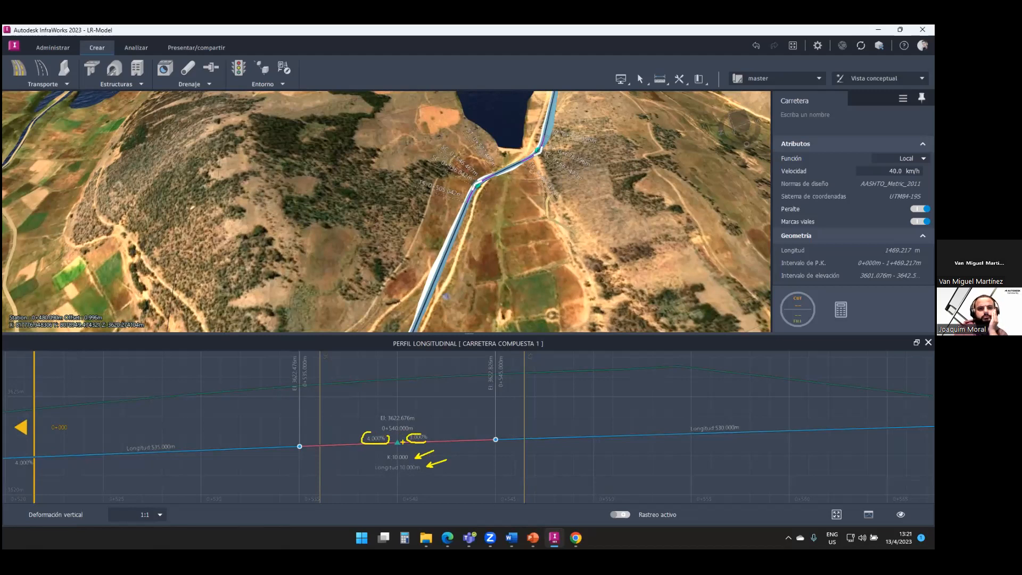
key("Escape")
key("ctrl+2")
mouse_move(371, 411)
left_mouse_down("ctrl")
mouse_move(421, 424)
mouse_move(448, 403)
left_mouse_up("ctrl")
left_click_drag(403, 436, 408, 450)
key("Escape")
Set the length of the vertical curve between the 4% and 3% grades to 60 m
left_click(411, 467)
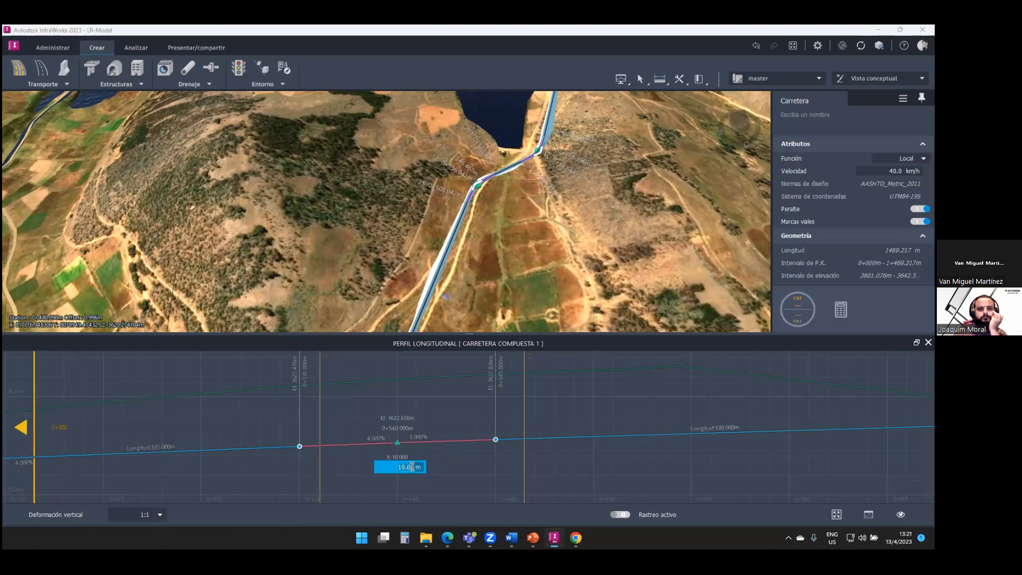
type("60")
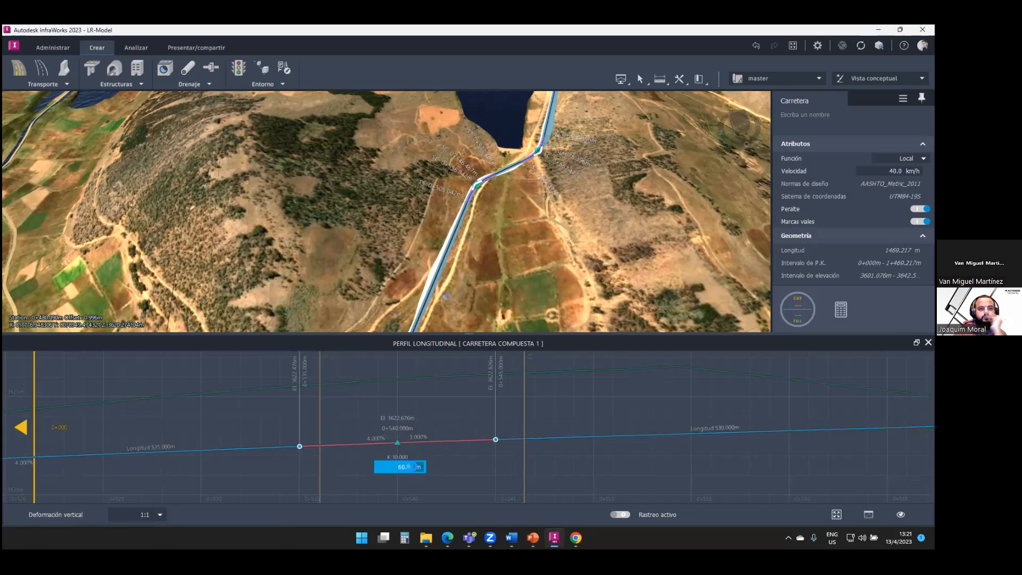
key("Return")
scroll(429, 459, "down", 4)
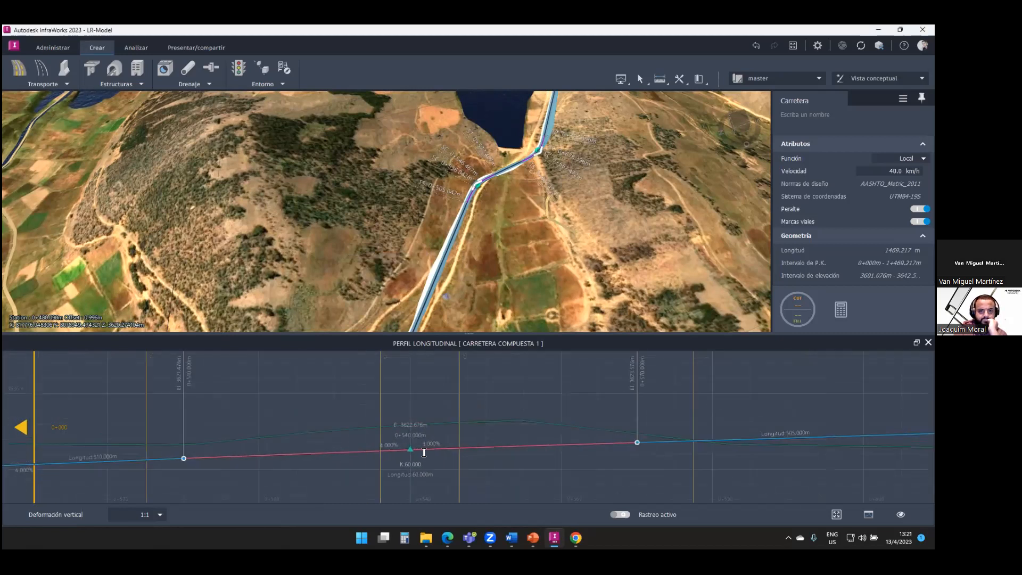
scroll(440, 457, "down", 5)
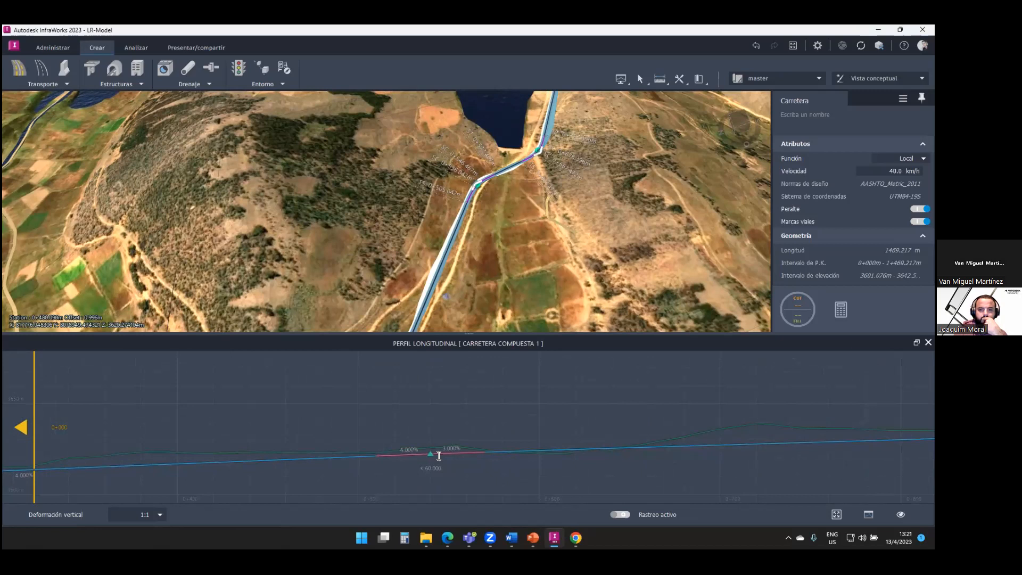
scroll(468, 456, "up", 3)
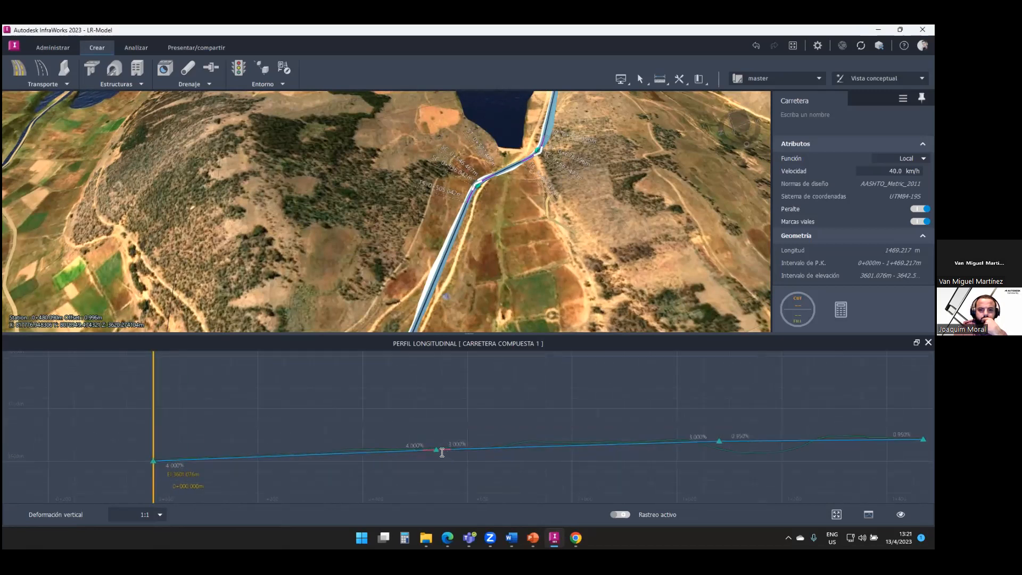
middle_click_drag(532, 450, 484, 451)
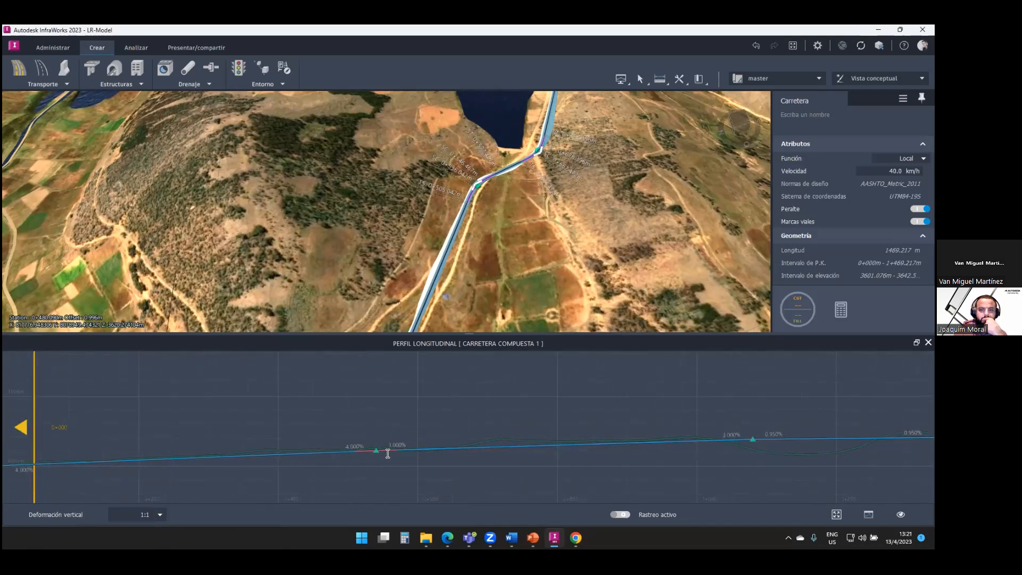
Raise the intersection point of the 60 m vertical curve to about elevation 3623.6 m at station 0+541
scroll(358, 411, "up", 3)
left_click(391, 479)
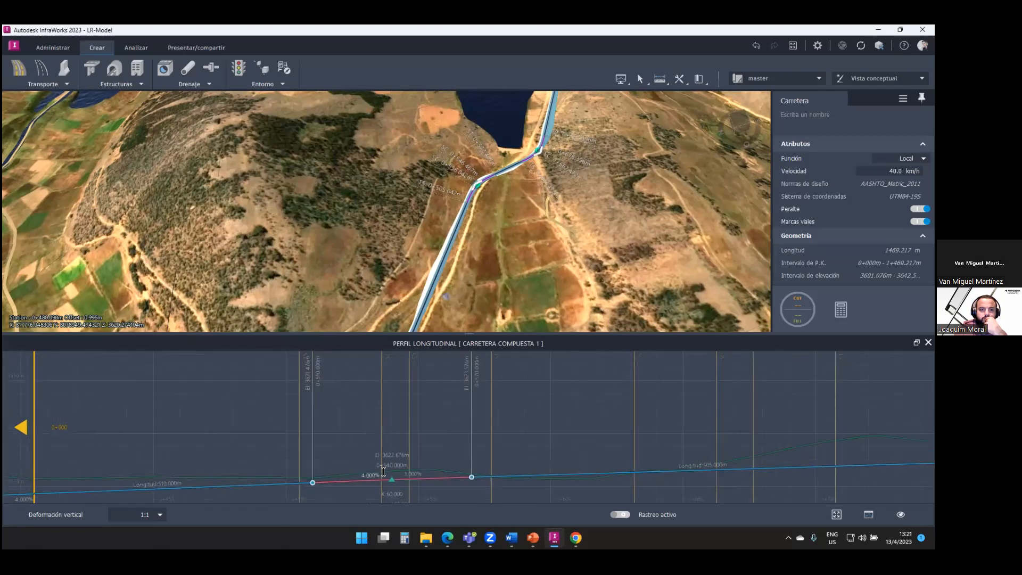
left_click_drag(393, 480, 395, 471)
scroll(396, 466, "down", 2)
scroll(401, 461, "down", 3)
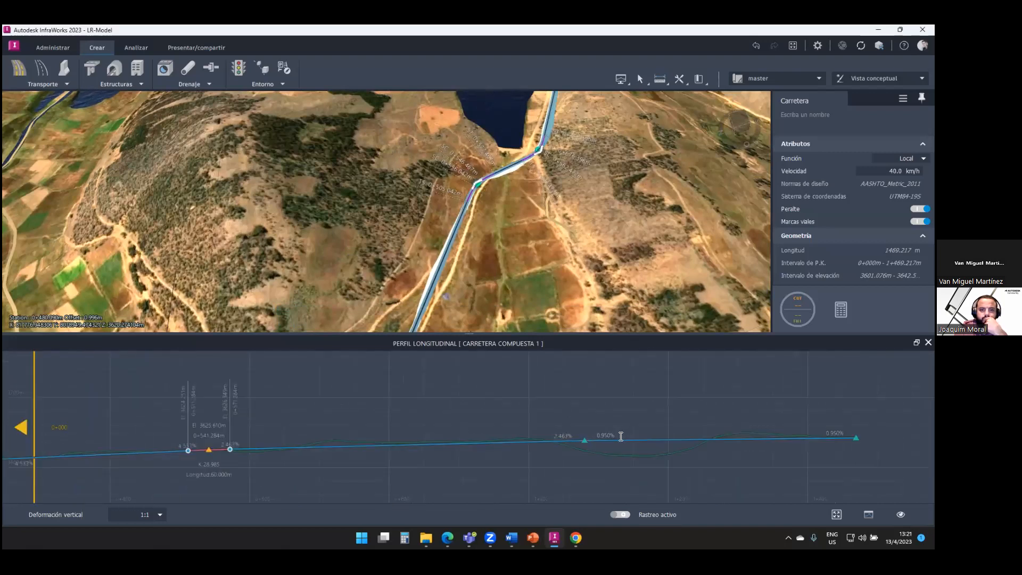
Set the length of the vertical curve at station 1+080 to 50 m
scroll(585, 436, "up", 3)
left_click(535, 441)
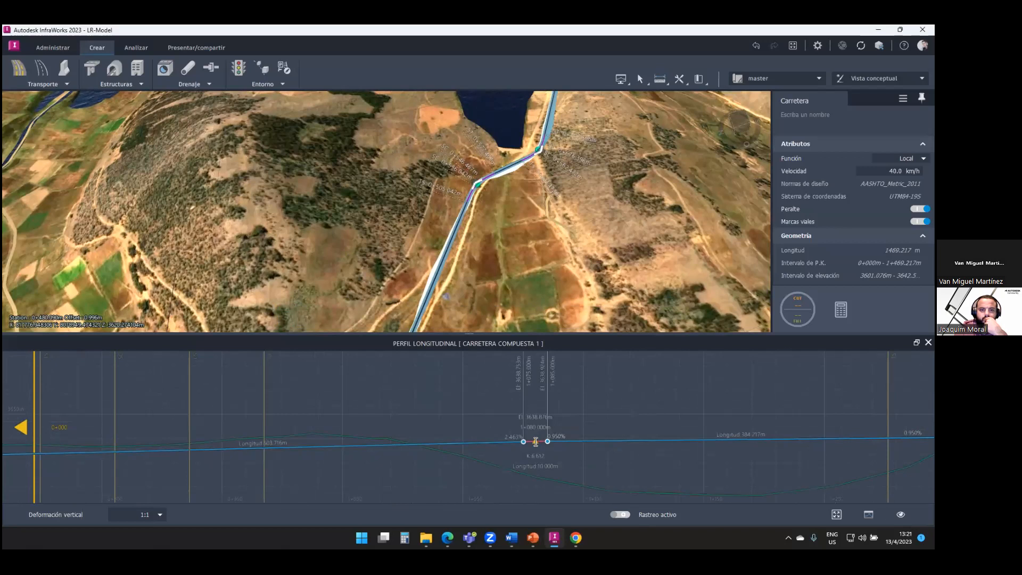
scroll(536, 442, "up", 3)
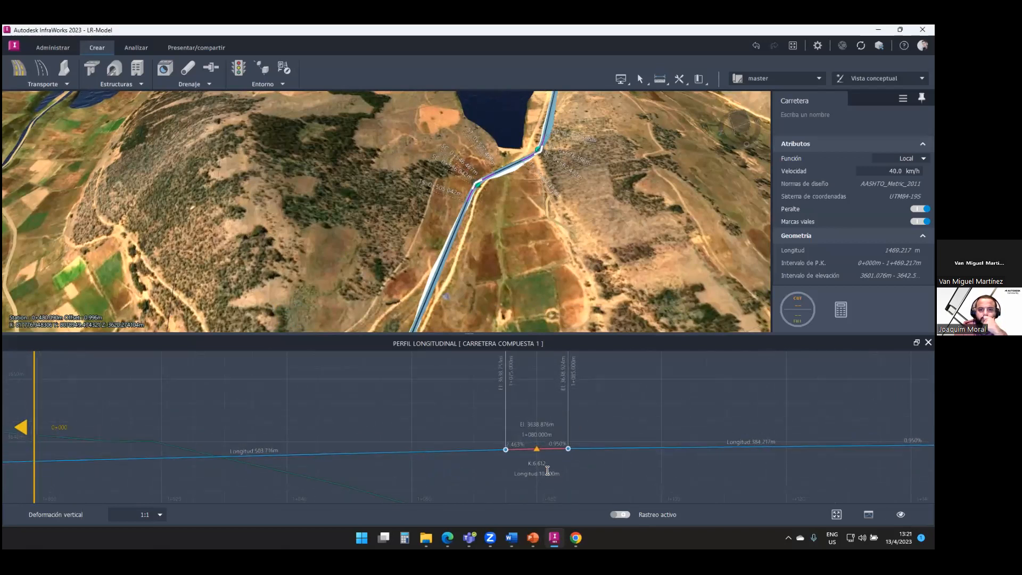
left_click(547, 472)
type("50")
key("Return")
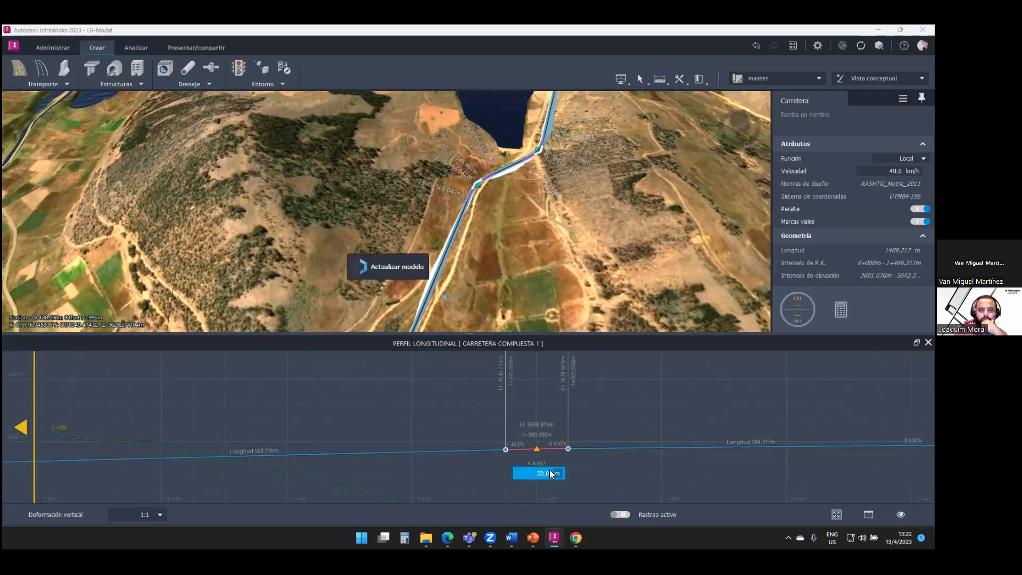
scroll(542, 432, "down", 3)
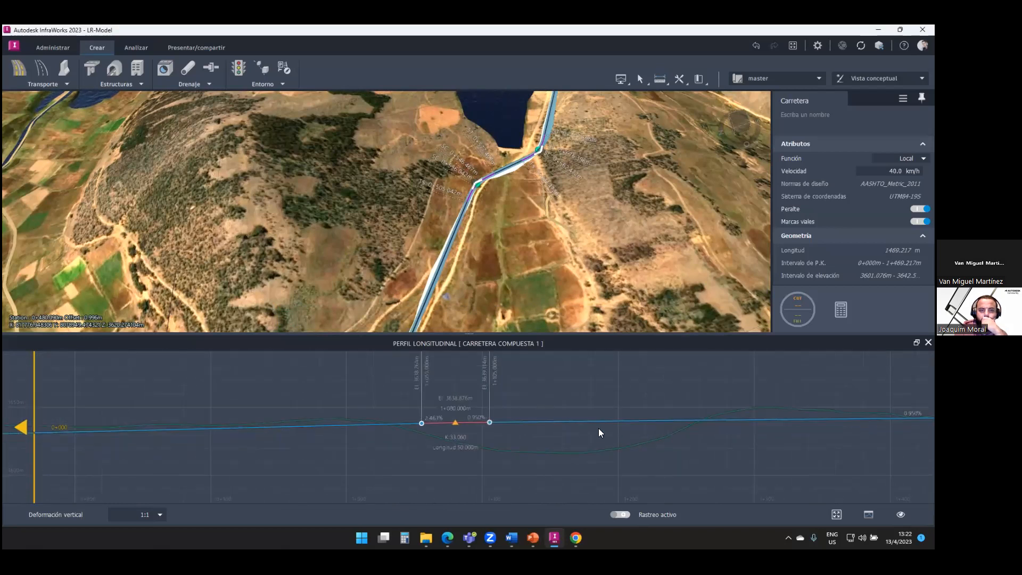
scroll(574, 435, "down", 2)
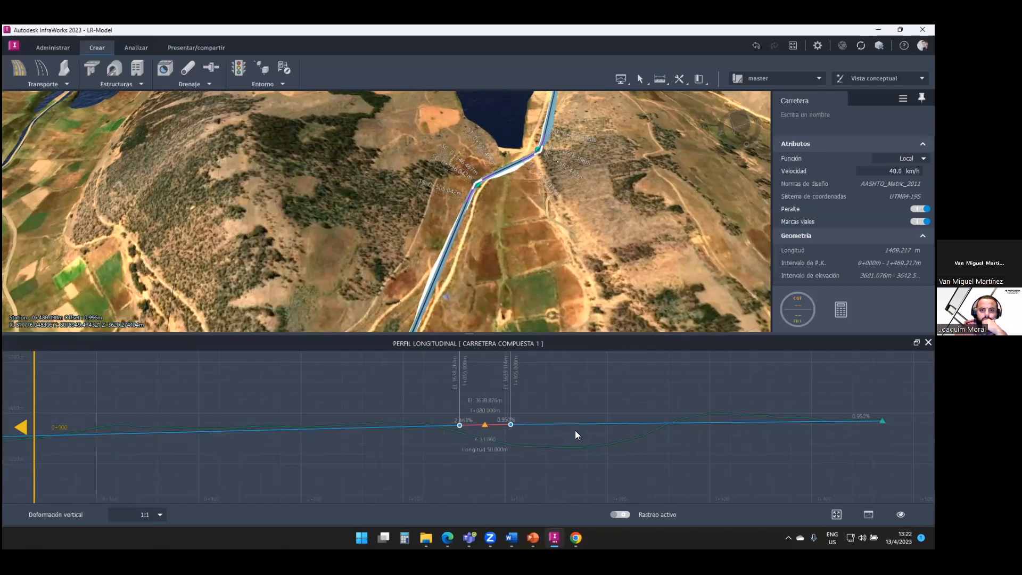
scroll(575, 430, "up", 1)
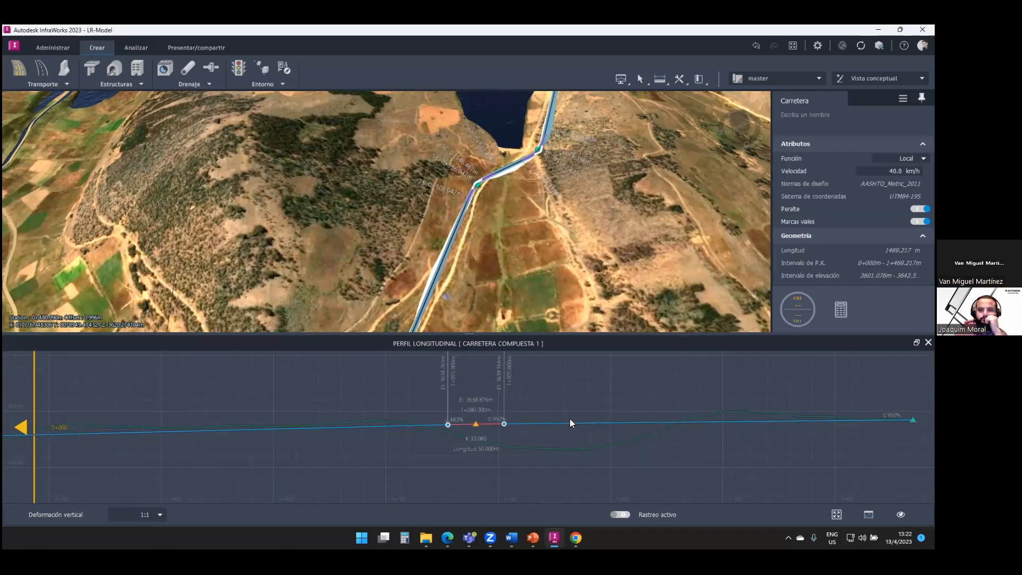
Shift the 50 m vertical curve's intersection point back to about station 0+983 and up to about 3642 m, and close the profile
left_click_drag(476, 426, 367, 420)
scroll(543, 419, "down", 5)
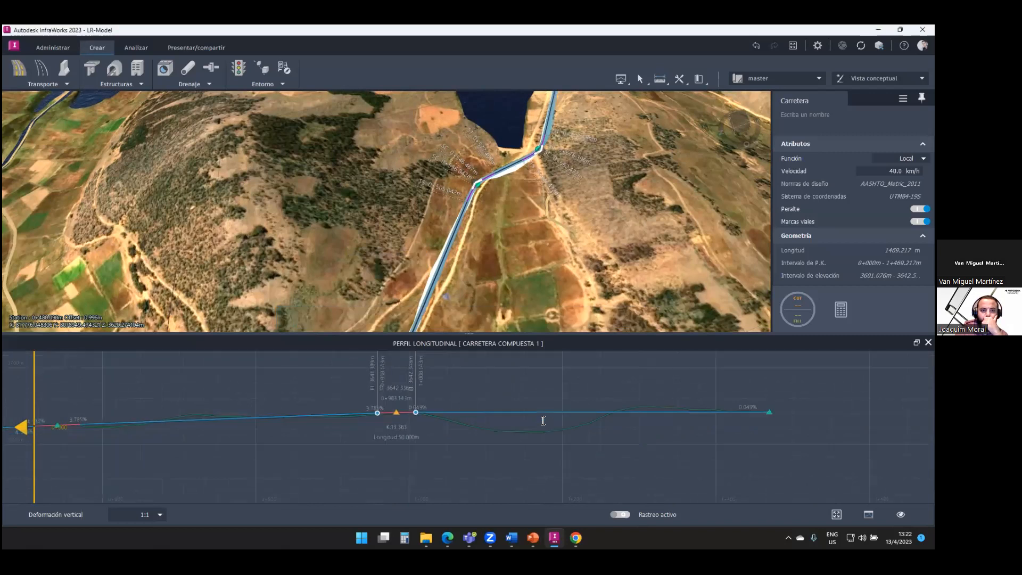
scroll(531, 426, "up", 1)
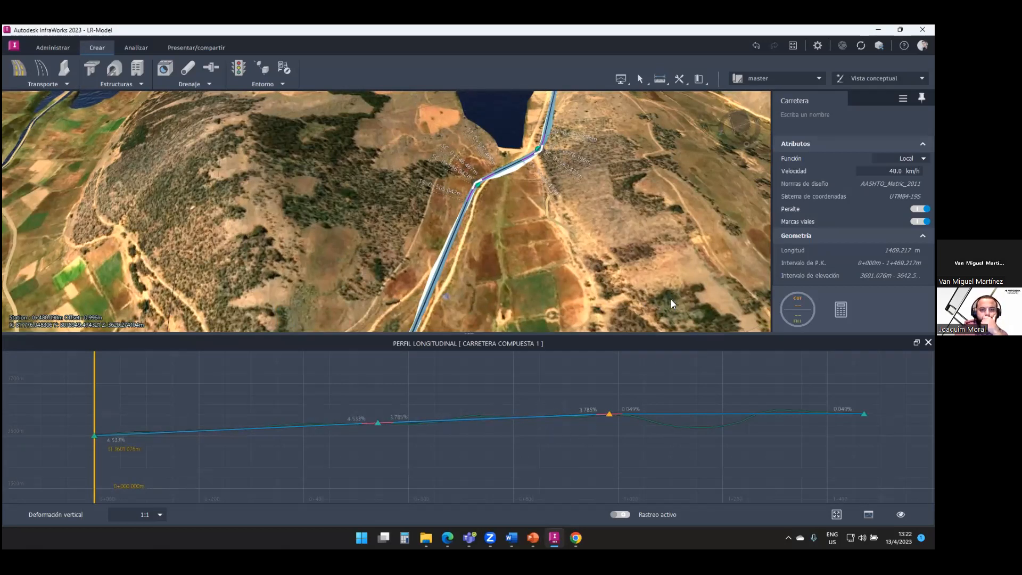
key("Escape")
key("Escape")
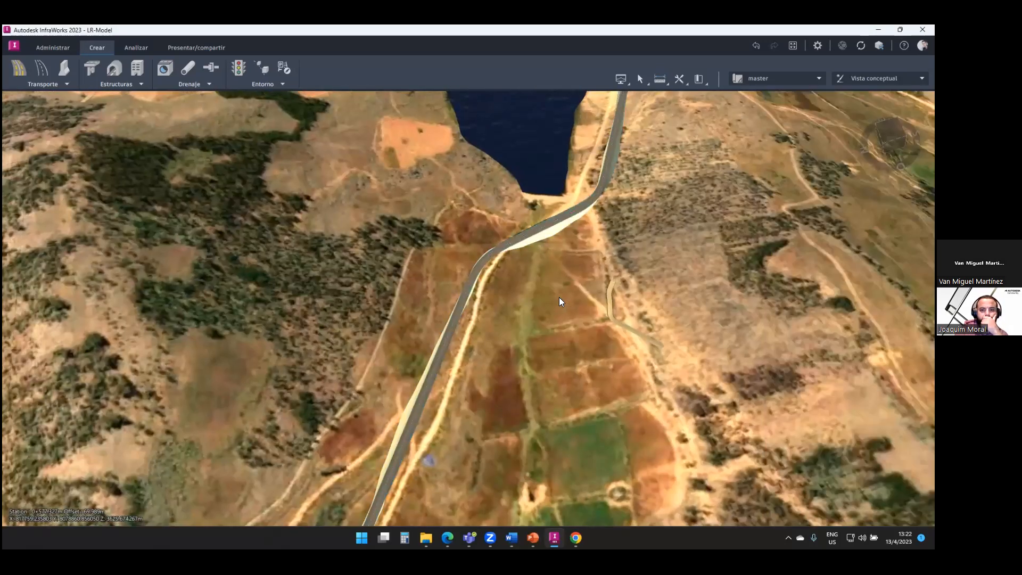
Inspect the geometry of the component road's horizontal curve near the small lake, circle its radius with temporary markup and deselect the road
scroll(558, 297, "down", 3)
left_click_drag(553, 320, 556, 299)
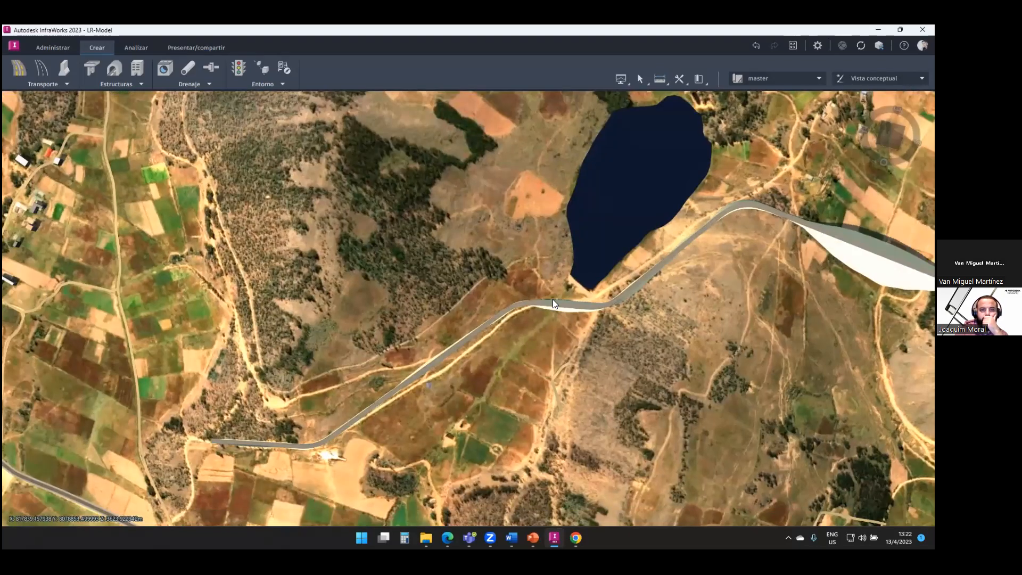
scroll(553, 301, "up", 1)
left_click(554, 302)
scroll(554, 303, "up", 2)
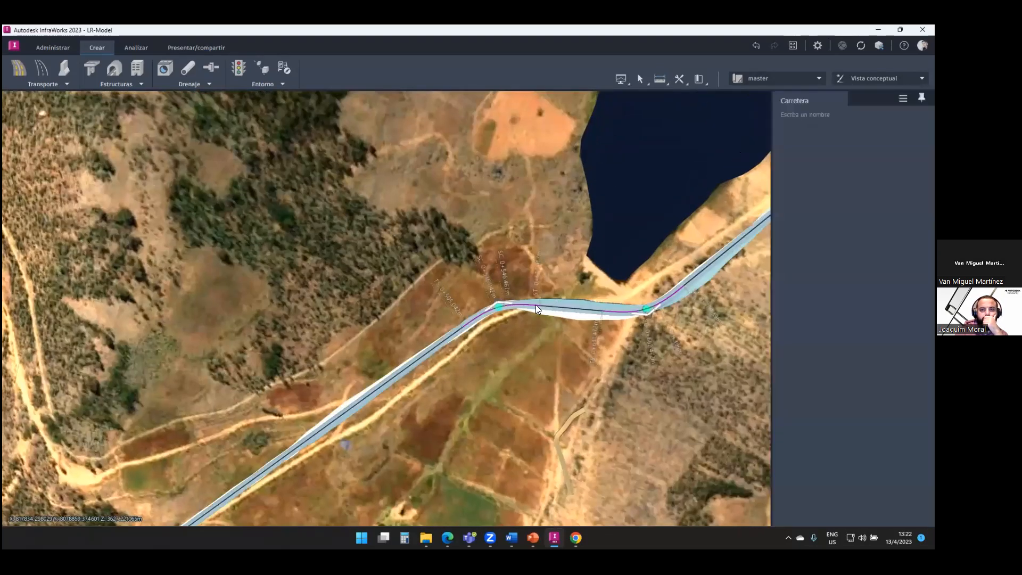
scroll(535, 304, "up", 3)
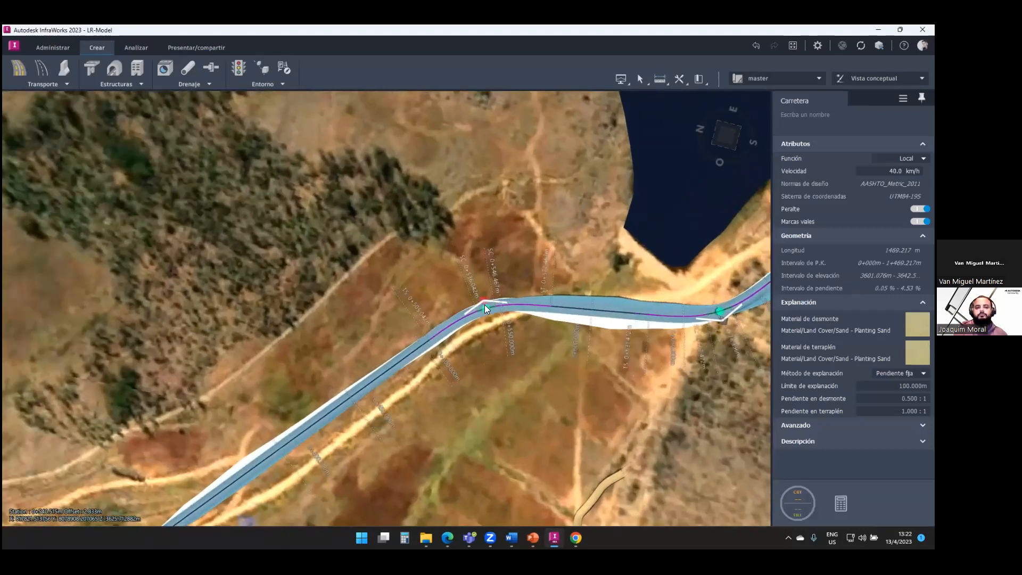
scroll(484, 304, "up", 2)
right_click(470, 310)
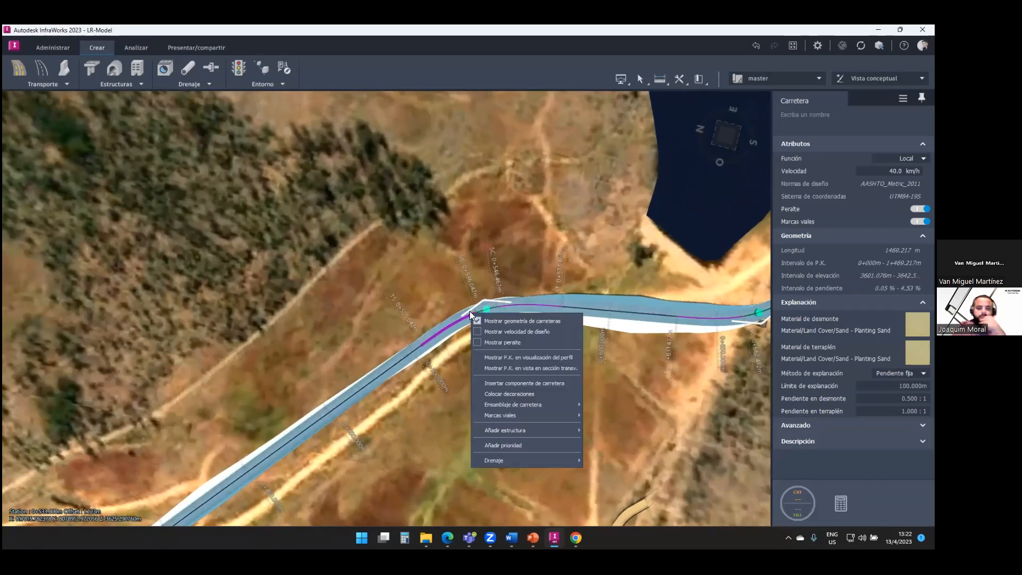
left_click(469, 313)
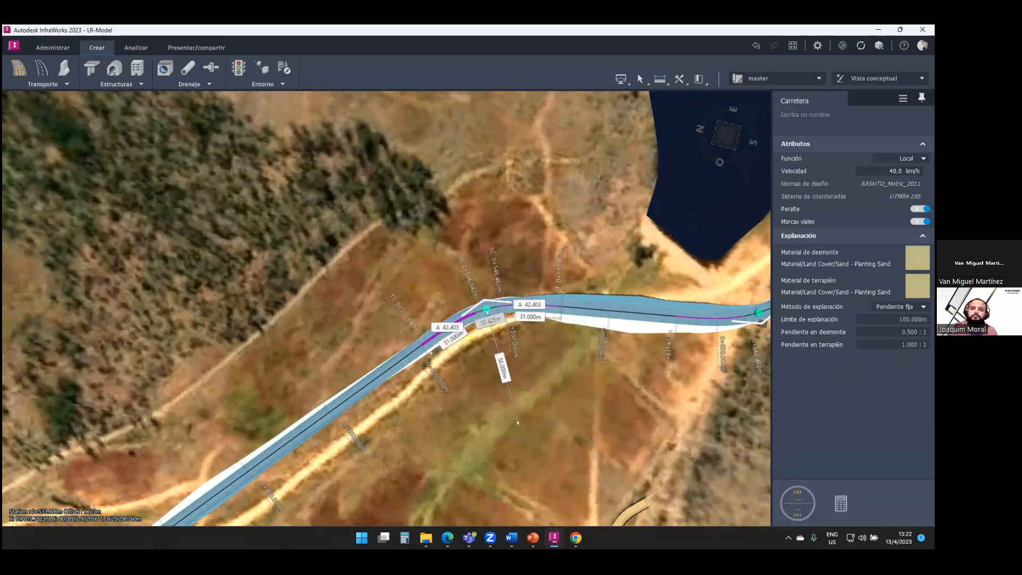
left_click(505, 365)
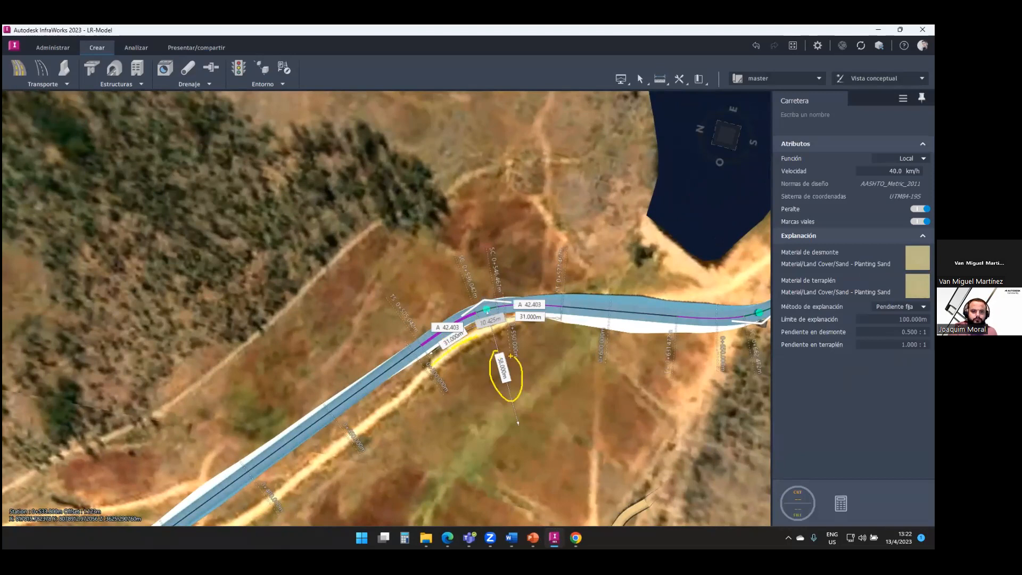
scroll(501, 365, "down", 3)
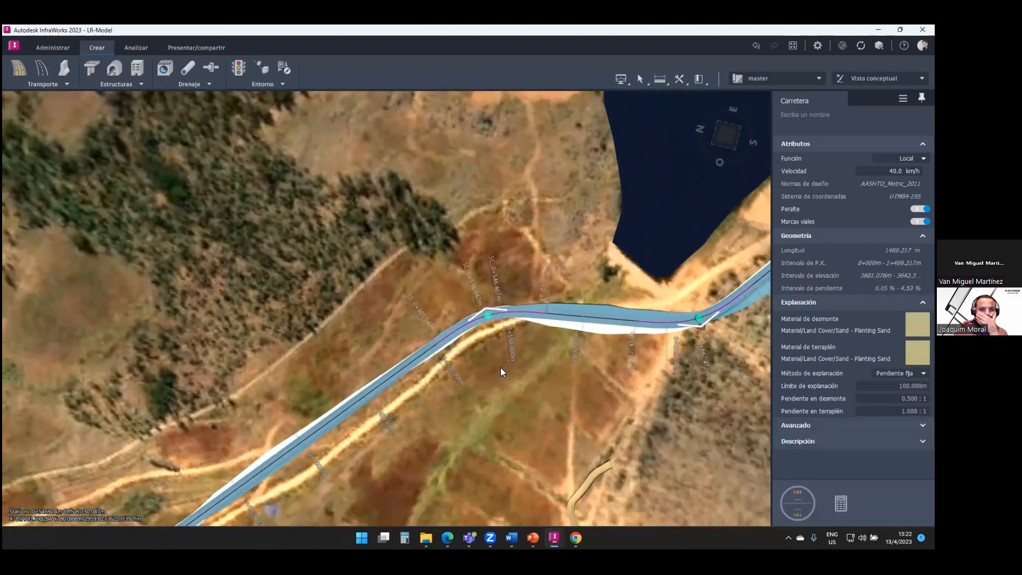
left_click(498, 366)
Draw a straight Two Lanes component road about 50 m long beside the start of the existing road
scroll(578, 377, "down", 5)
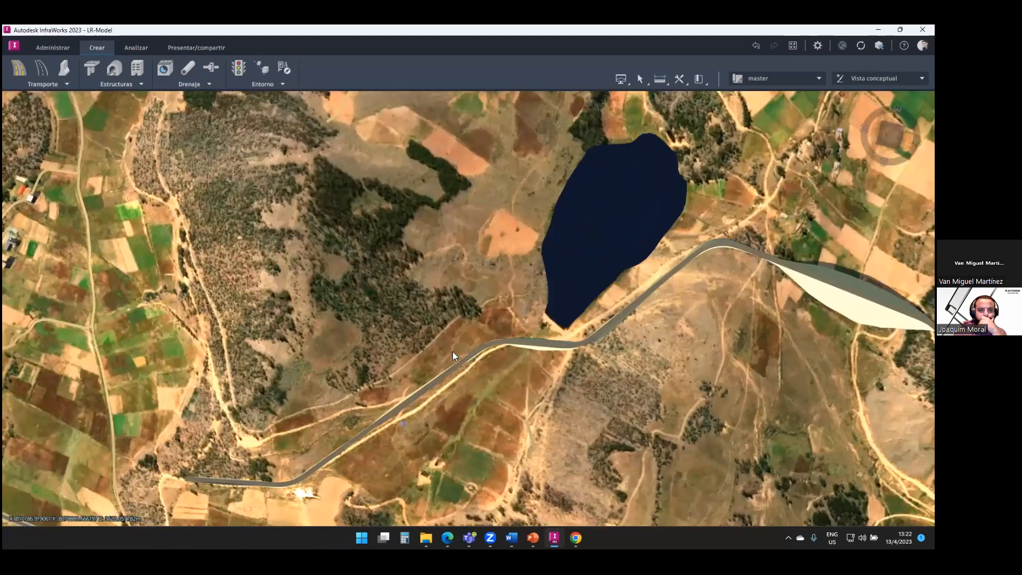
left_click_drag(484, 350, 390, 305)
mouse_move(529, 343)
left_mouse_down()
mouse_move(469, 315)
mouse_move(653, 364)
mouse_move(468, 272)
mouse_move(389, 266)
mouse_move(569, 201)
mouse_move(564, 296)
mouse_move(515, 298)
mouse_move(568, 282)
mouse_move(368, 284)
mouse_move(518, 307)
mouse_move(523, 347)
left_mouse_up()
scroll(389, 263, "up", 8)
left_click_drag(408, 433, 239, 124)
left_click(18, 68)
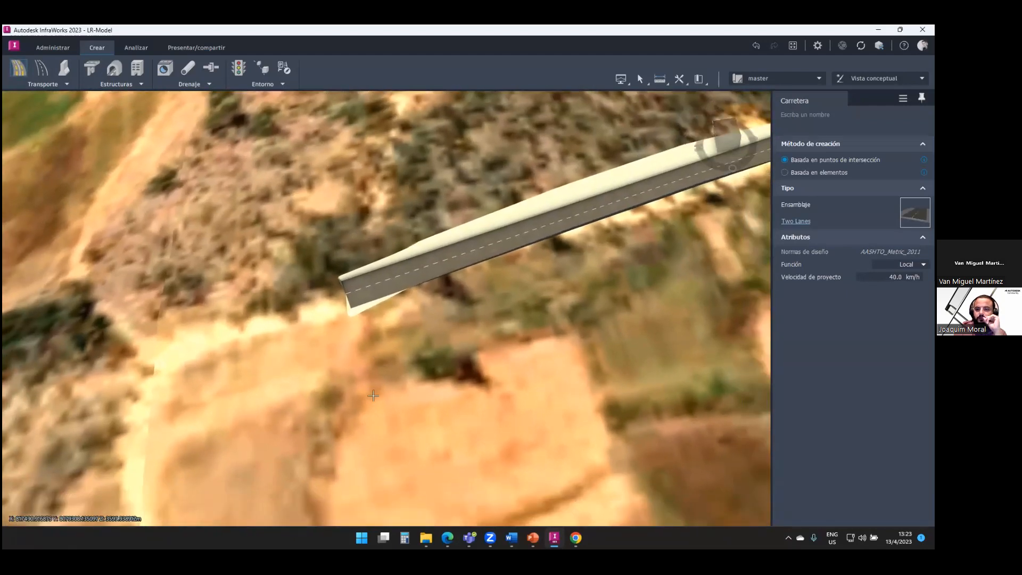
left_click(362, 400)
double_click(621, 327)
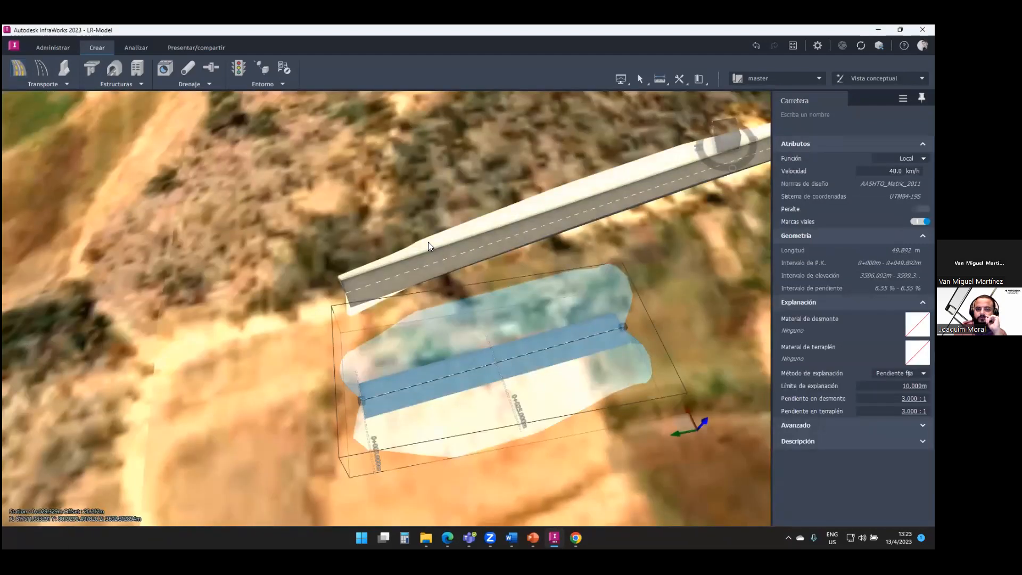
key("Escape")
Start inserting a road component on the short sample road and move the template list clear of the road
scroll(482, 307, "up", 2)
left_click_drag(460, 321, 497, 341)
left_click(499, 342)
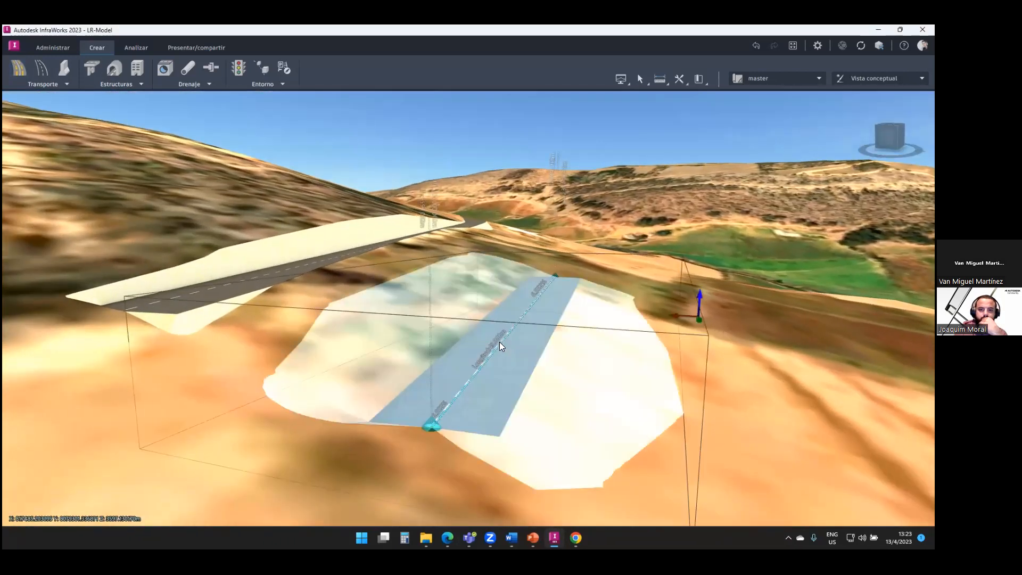
right_click(508, 345)
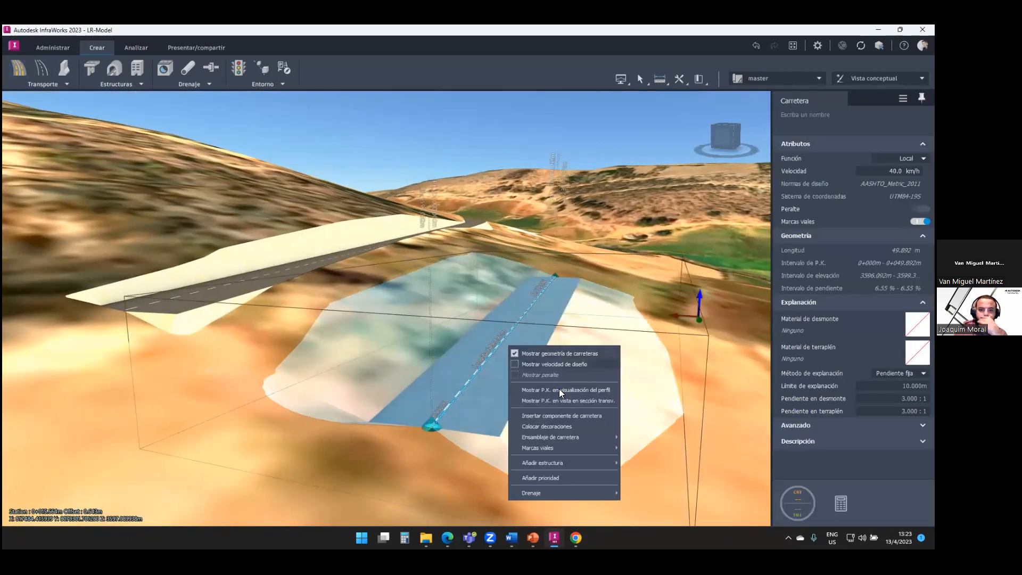
left_click(593, 418)
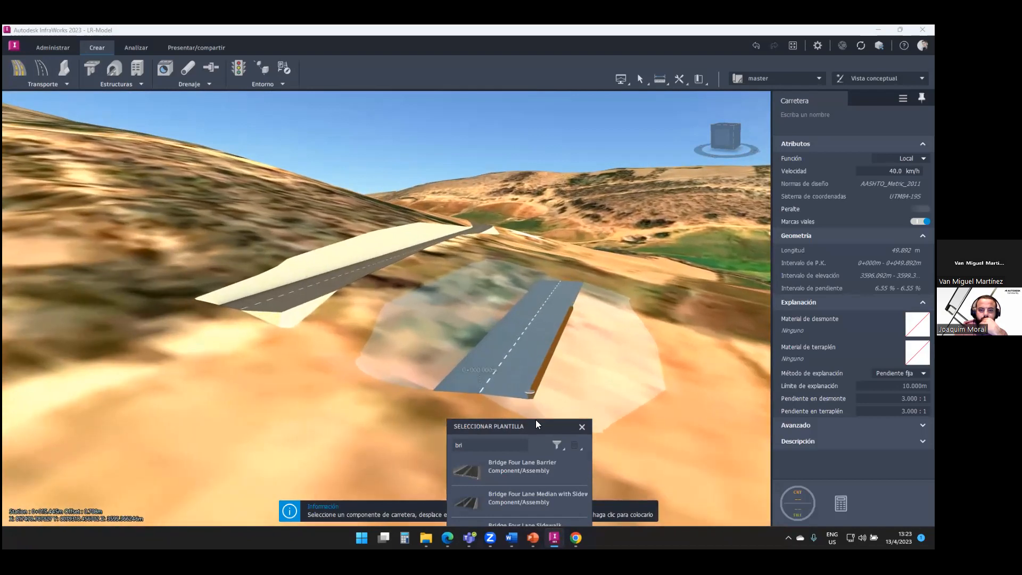
left_click_drag(537, 423, 274, 224)
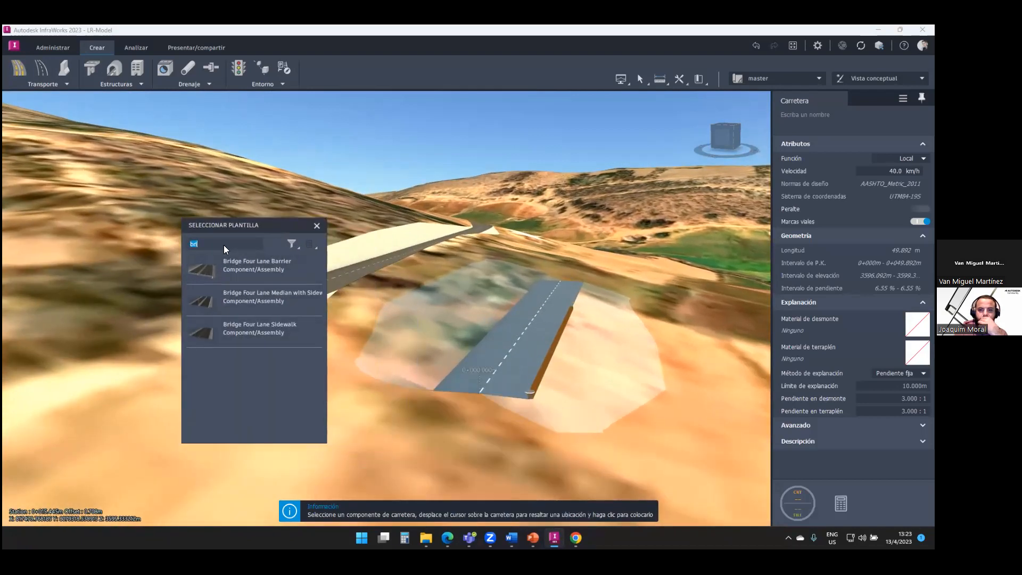
Search the road component templates for "shoulder" and look through the matching entries
type("s")
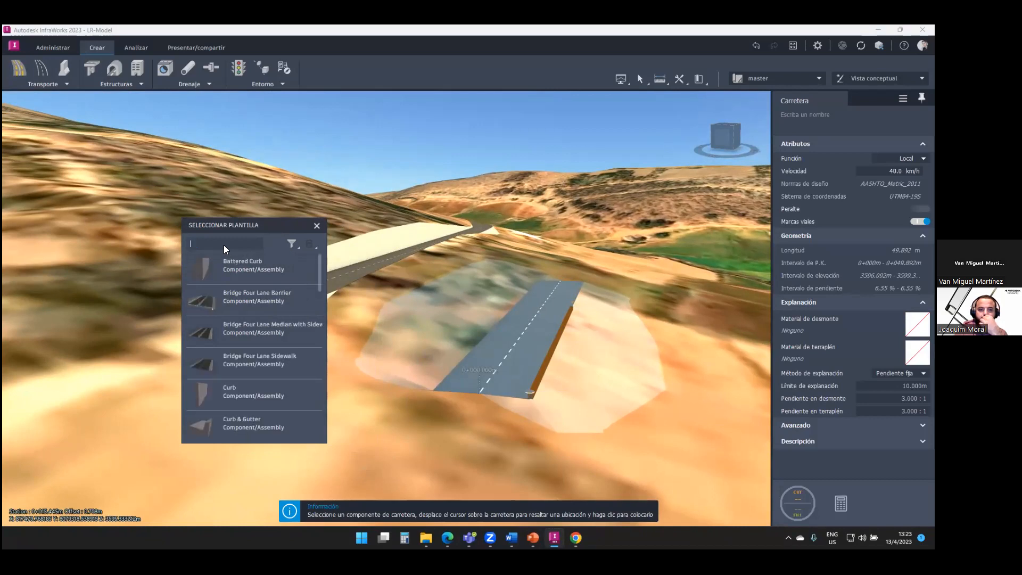
type("shoulder")
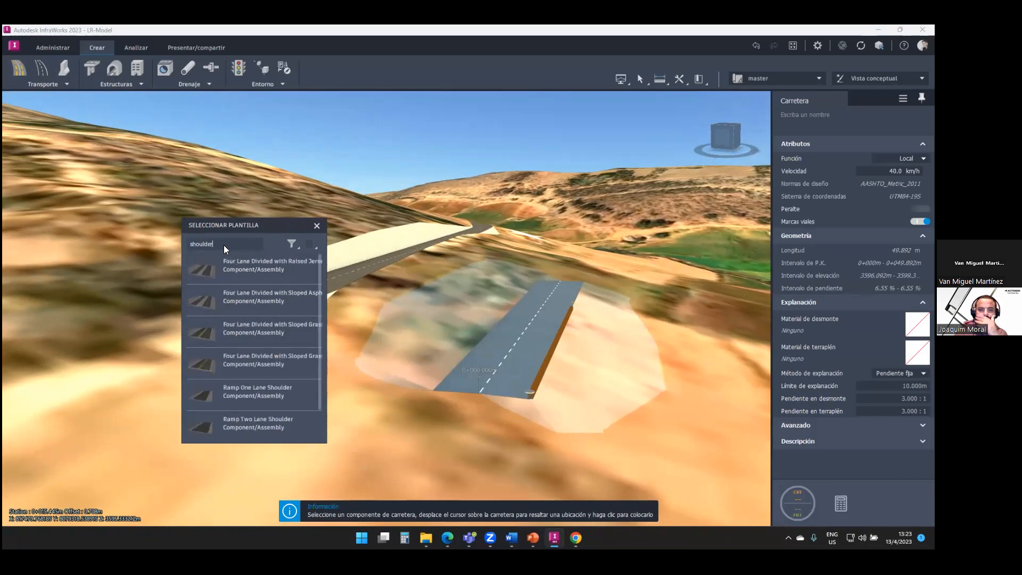
scroll(256, 341, "down", 1)
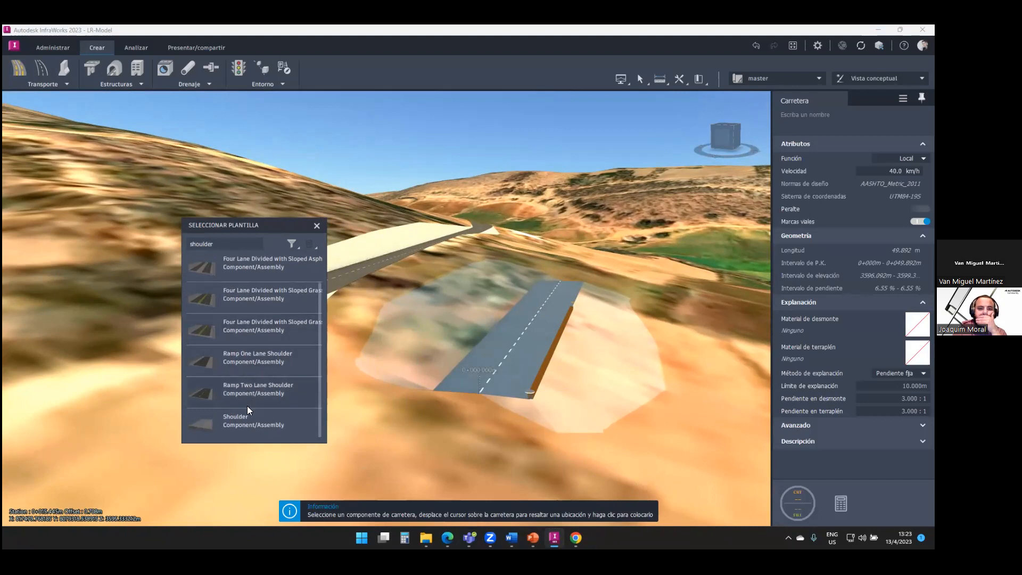
scroll(241, 411, "up", 1)
Find the Lane component by searching for "lane" and add it to the sample road's edge facing away from the existing road
left_click_drag(223, 244, 163, 243)
type("lane")
scroll(245, 370, "down", 3)
scroll(247, 367, "down", 2)
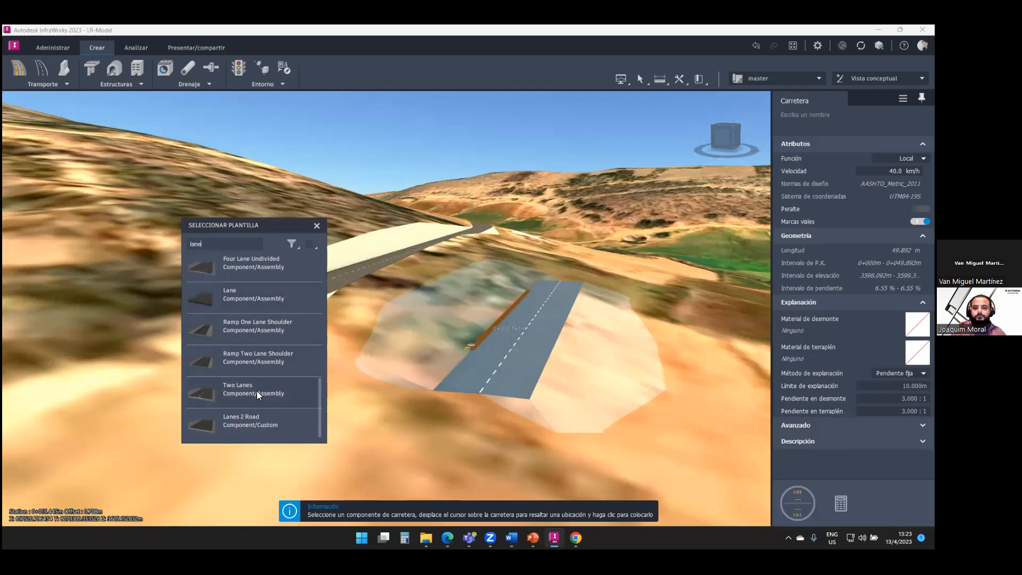
scroll(525, 387, "up", 2)
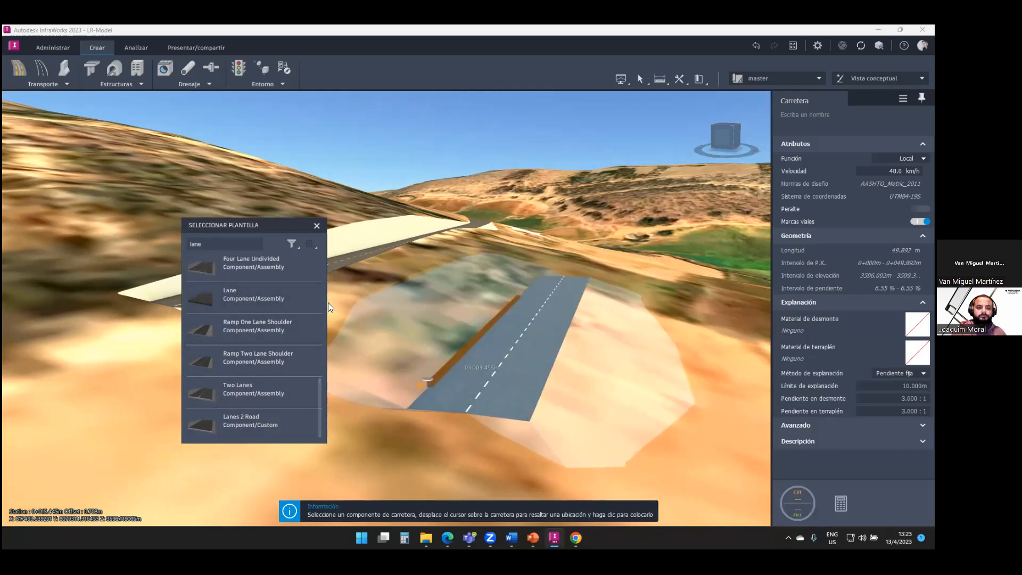
left_click(233, 293)
left_click(536, 434)
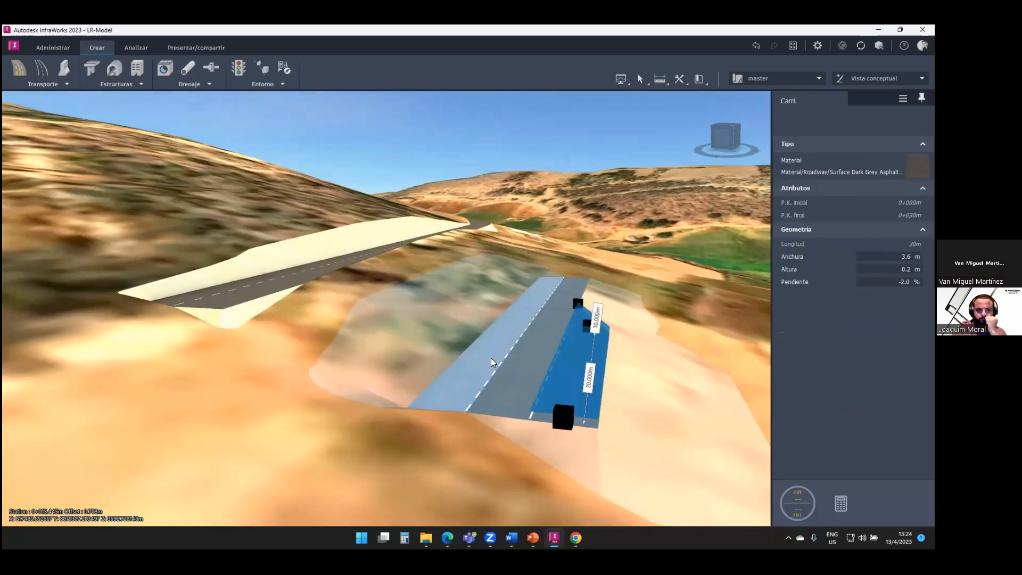
Add a second Lane component along the sample road's opposite edge, facing the existing road, and deselect the road
left_click(517, 353)
right_click(516, 354)
left_click(513, 357)
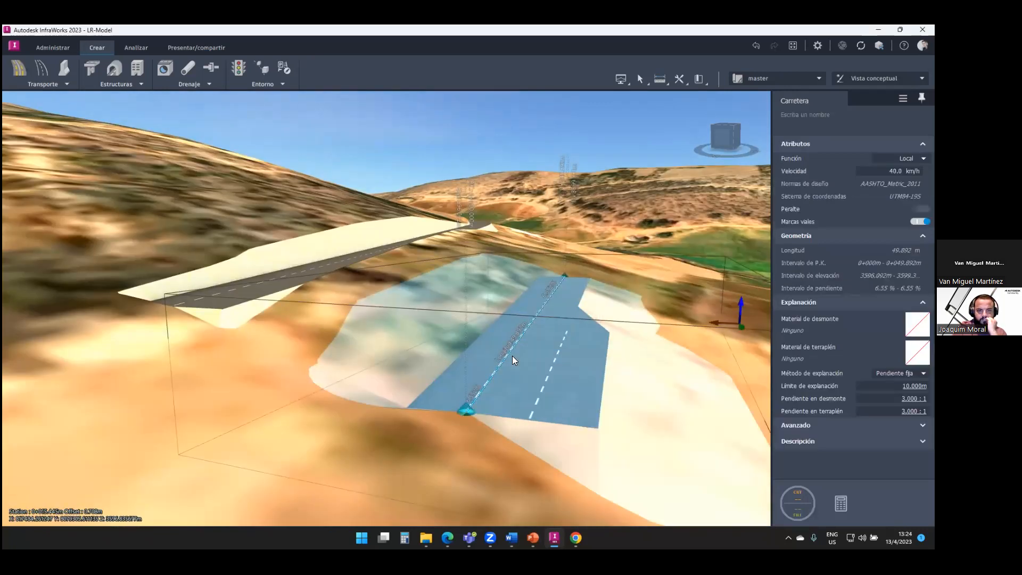
right_click(514, 356)
left_click(524, 351)
left_click(546, 331)
right_click(546, 332)
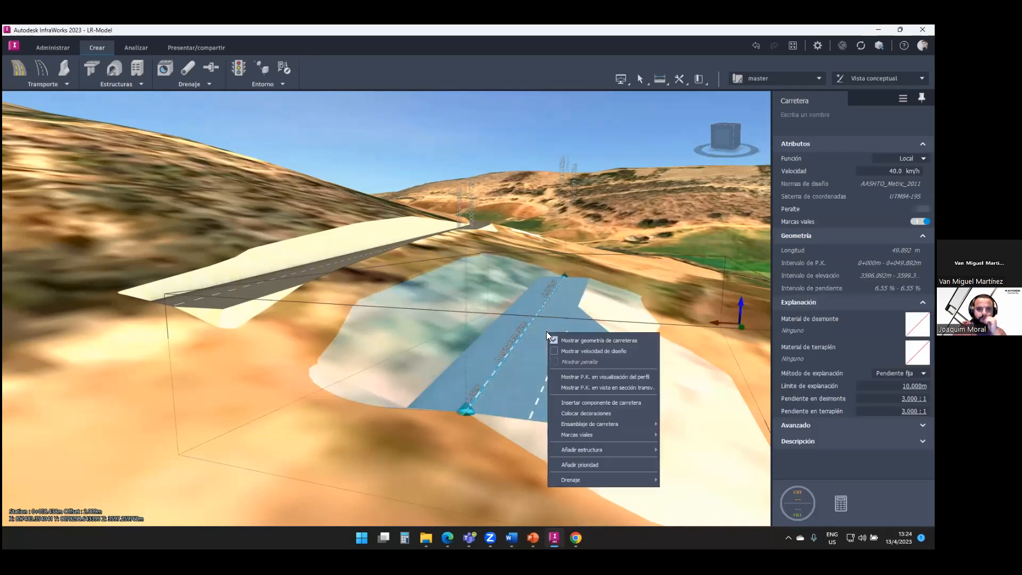
left_click(592, 403)
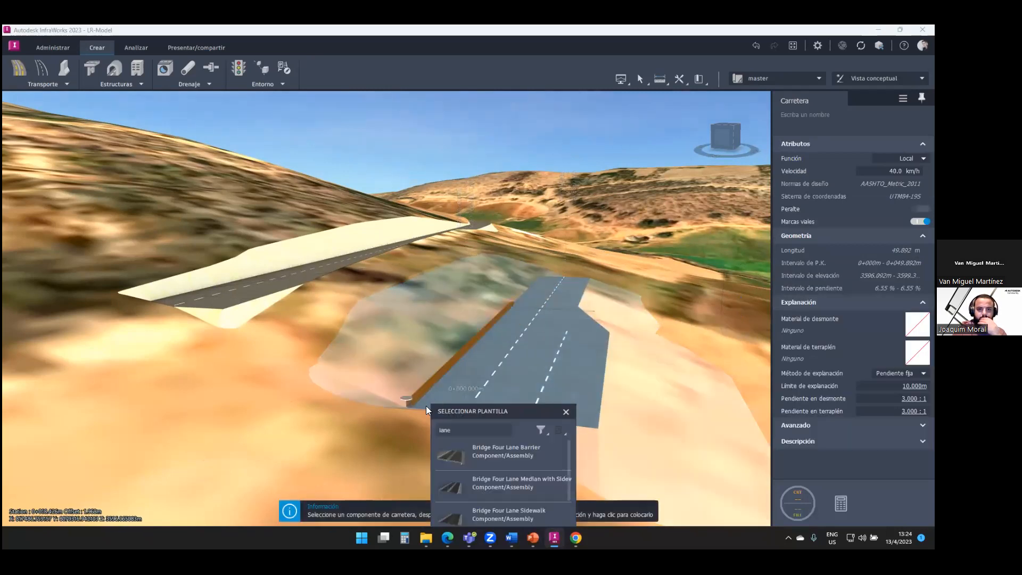
left_click(404, 405)
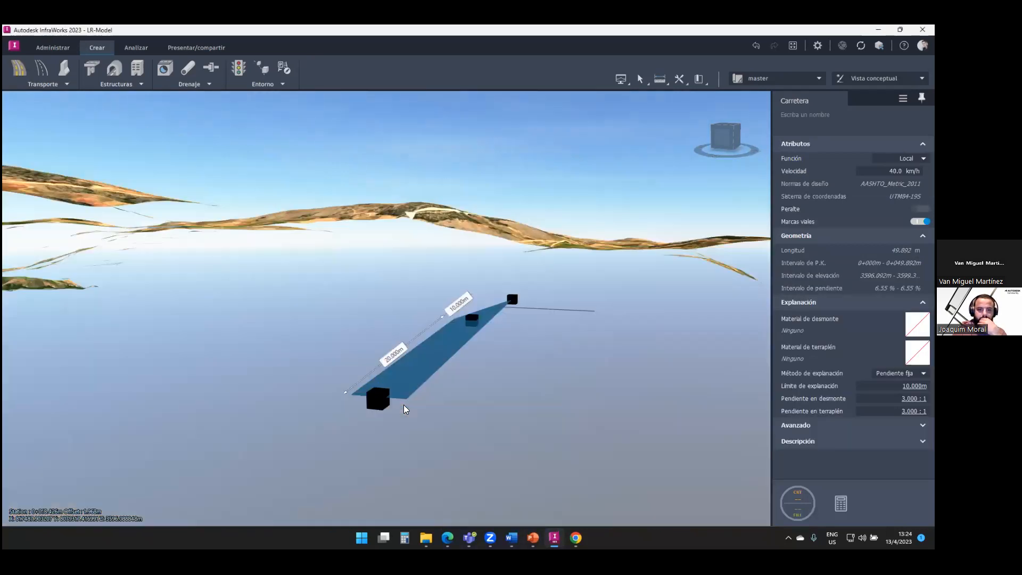
key("Escape")
Set the width of the added lane on the side away from the existing road to 0.8 m
left_click_drag(510, 346, 483, 351)
middle_click_drag(415, 458, 465, 404)
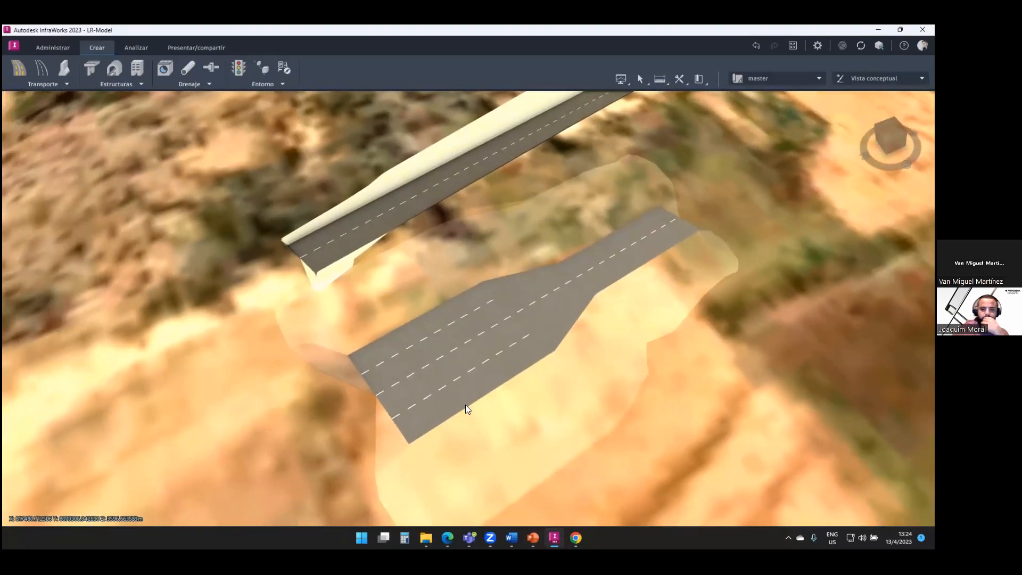
scroll(468, 406, "up", 2)
left_click(472, 406)
left_click(467, 405)
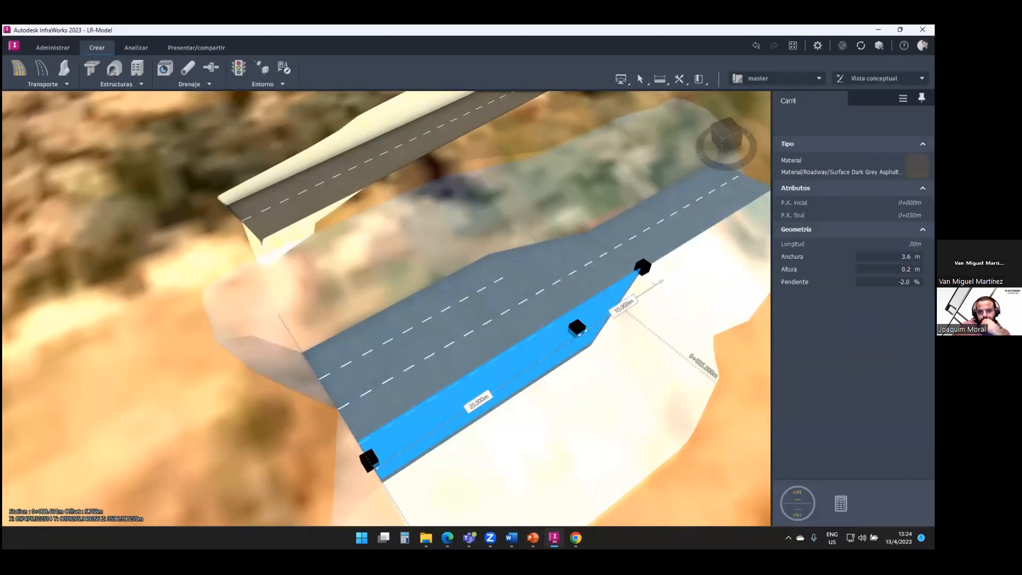
type("0.8")
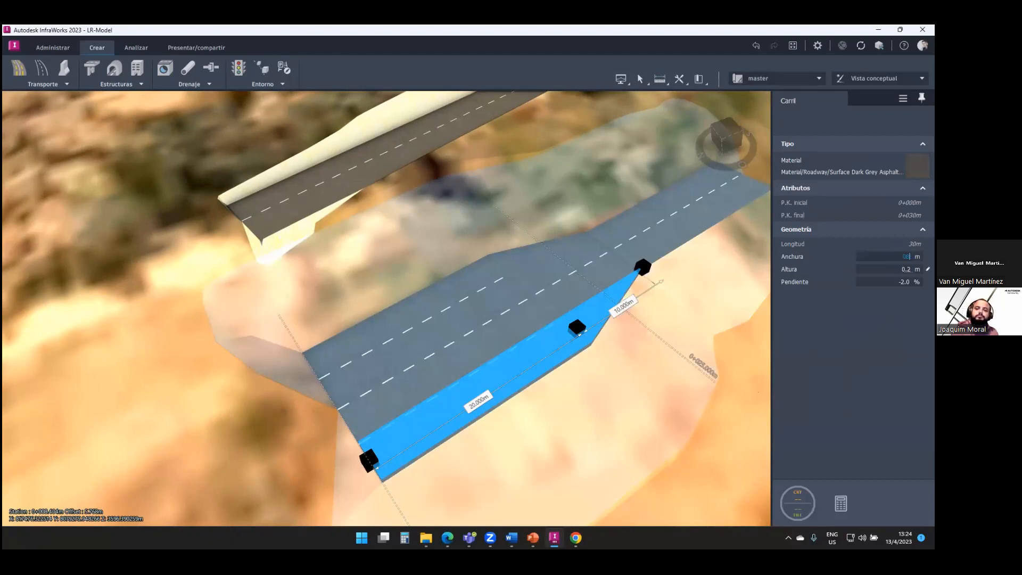
key("Return")
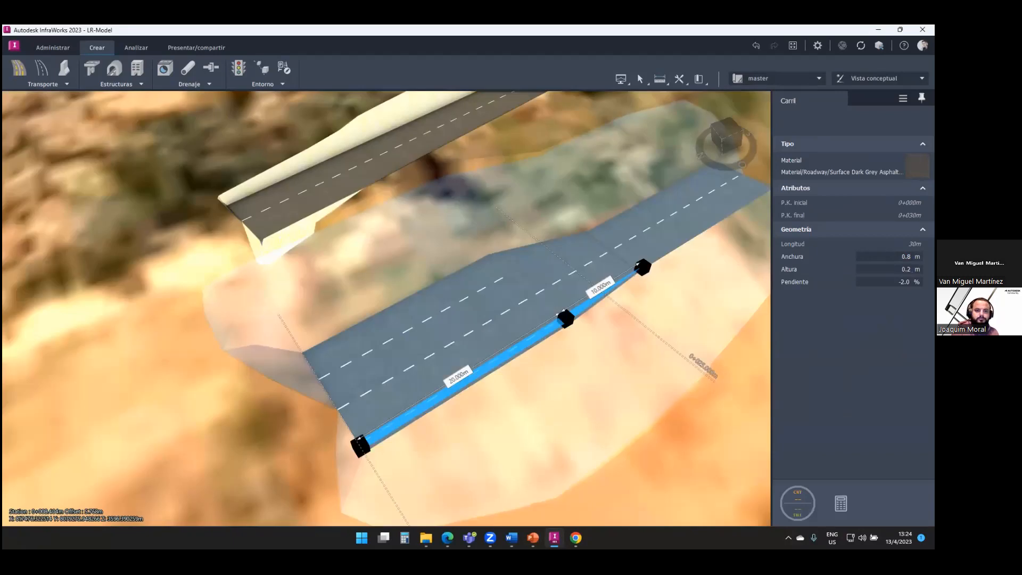
Set the width of the added lane facing the existing road to 0.8 m and deselect it
key("ctrl+z")
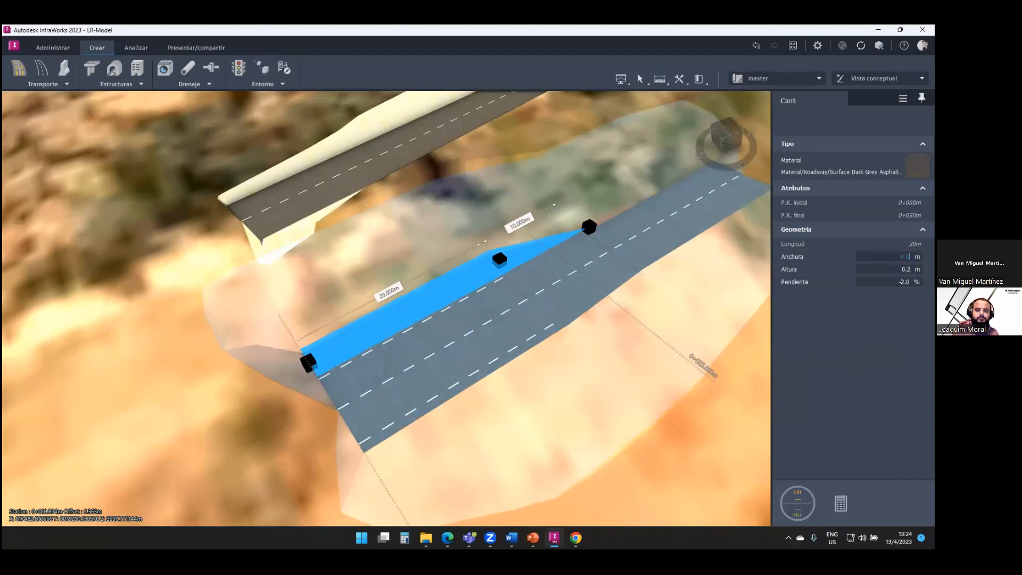
key("Return")
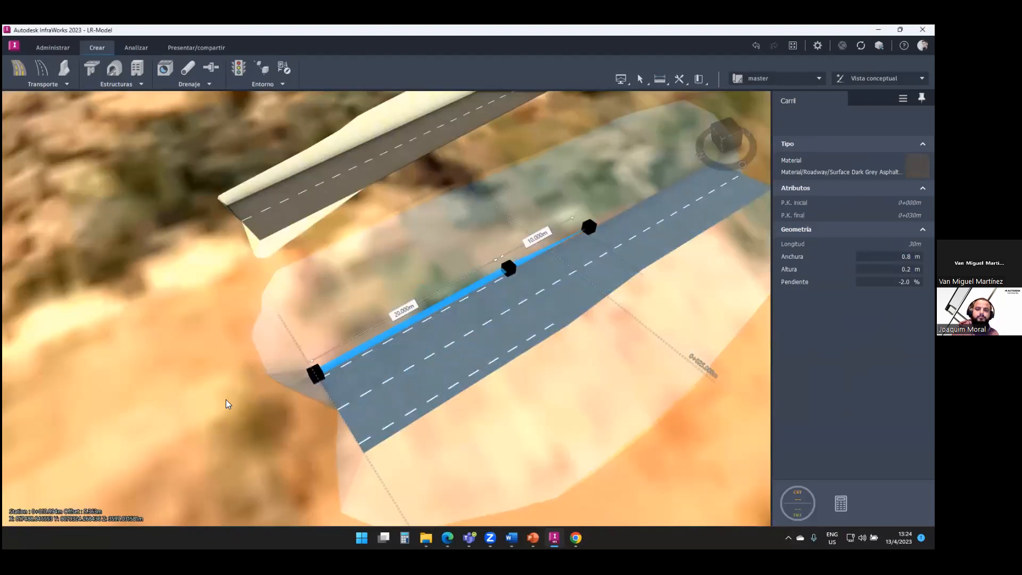
double_click(226, 399)
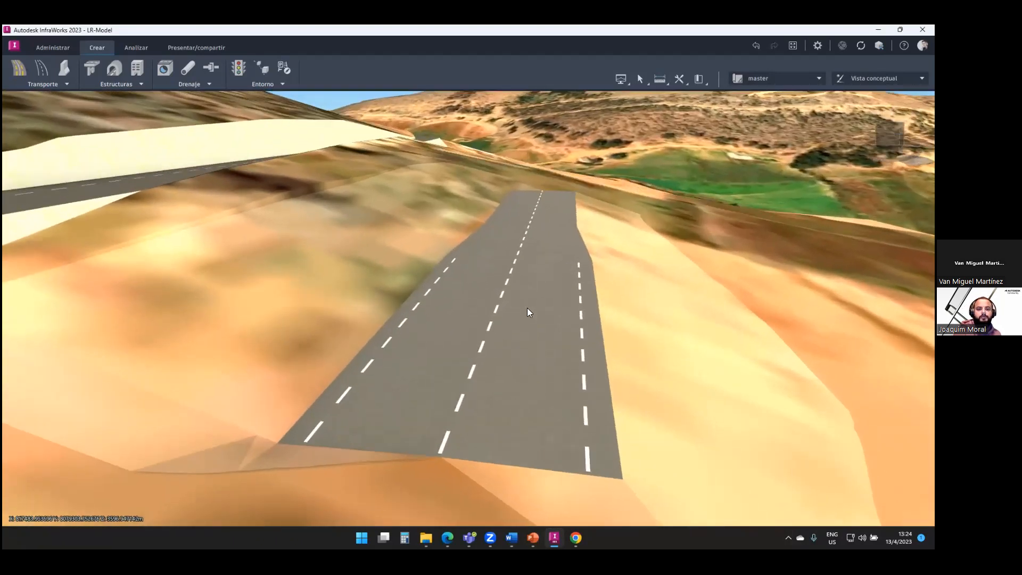
Change the sample road's lane markings 1 and 2 to the solid Edge Line style, and accept the marking parameters
left_click(526, 309)
right_click(521, 312)
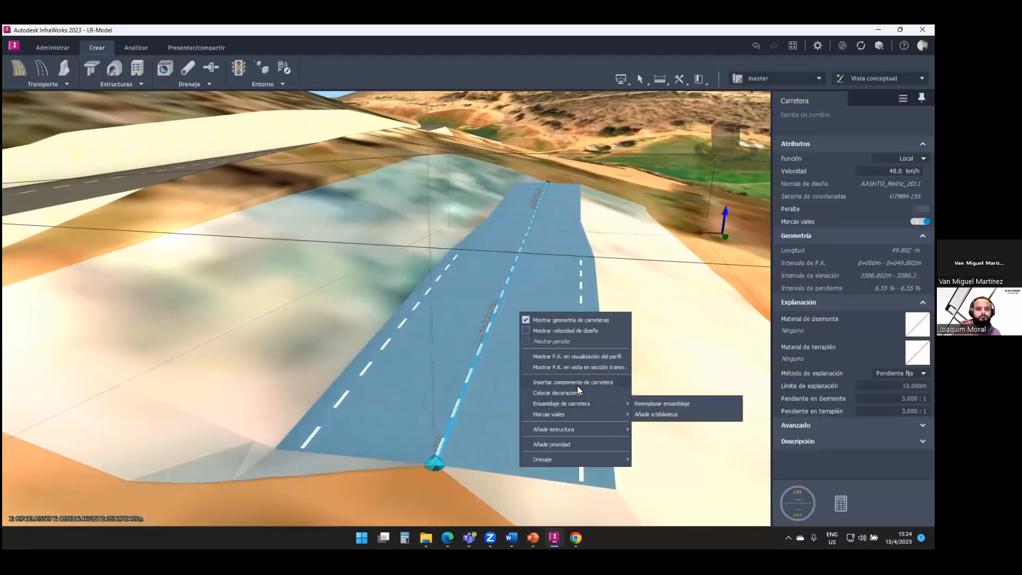
mouse_move(570, 414)
left_click(649, 413)
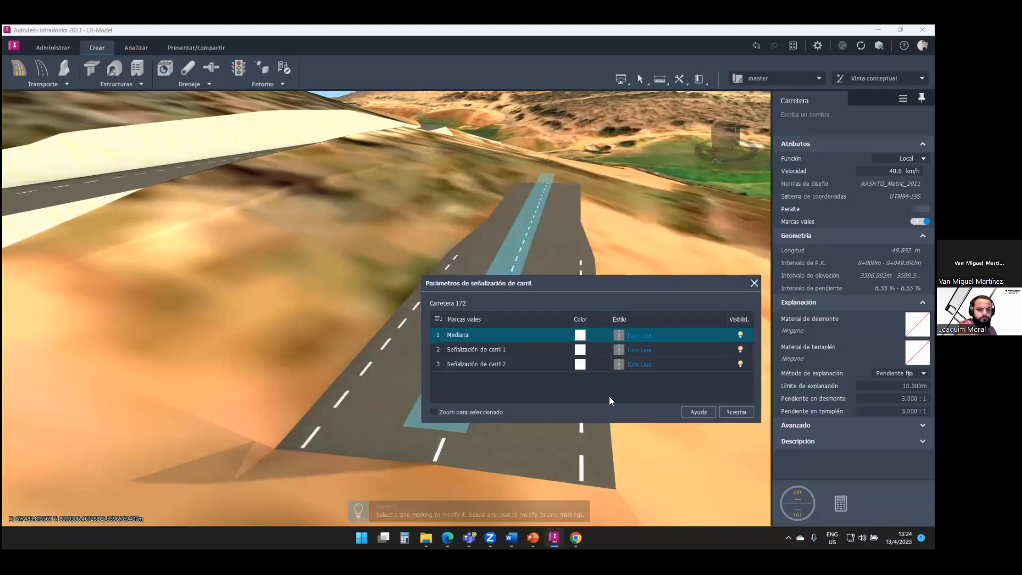
left_click_drag(498, 289, 258, 176)
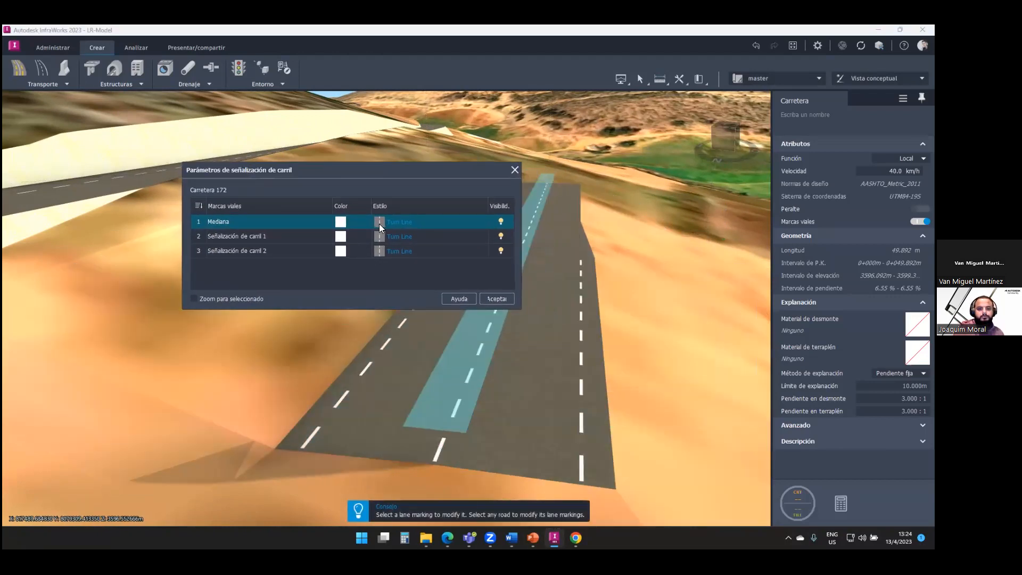
left_click(379, 238)
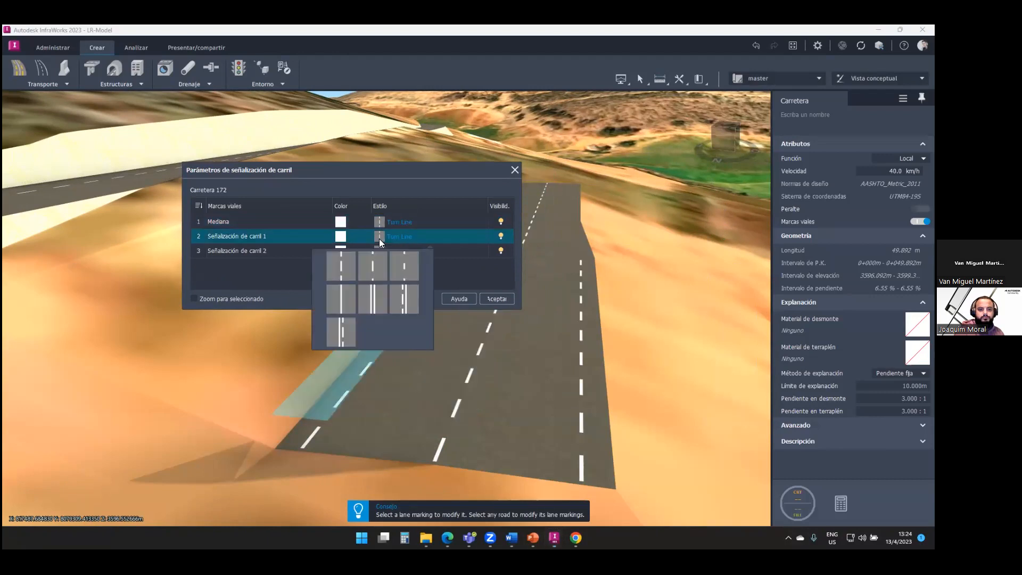
left_click(342, 293)
left_click(379, 251)
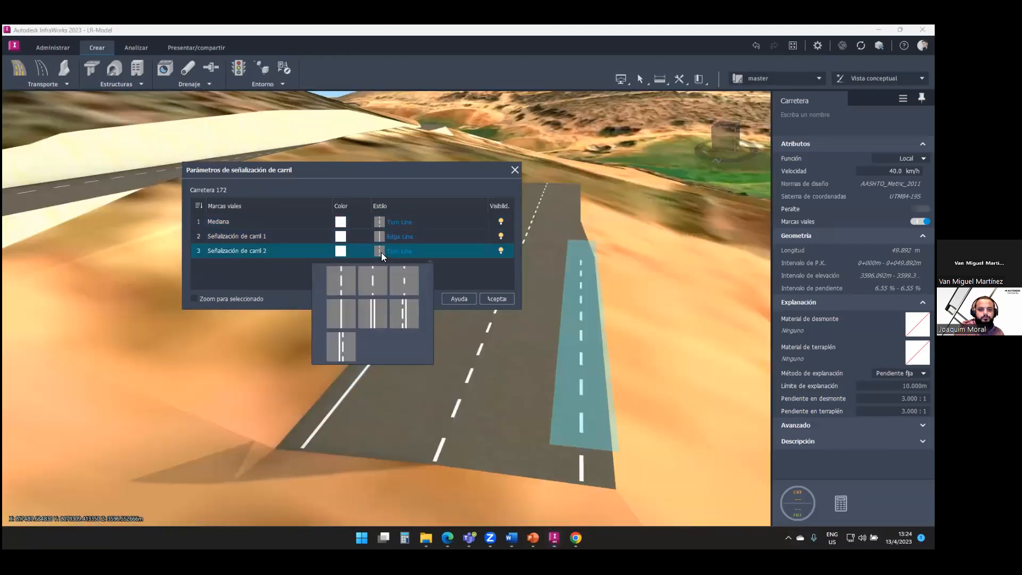
left_click(346, 311)
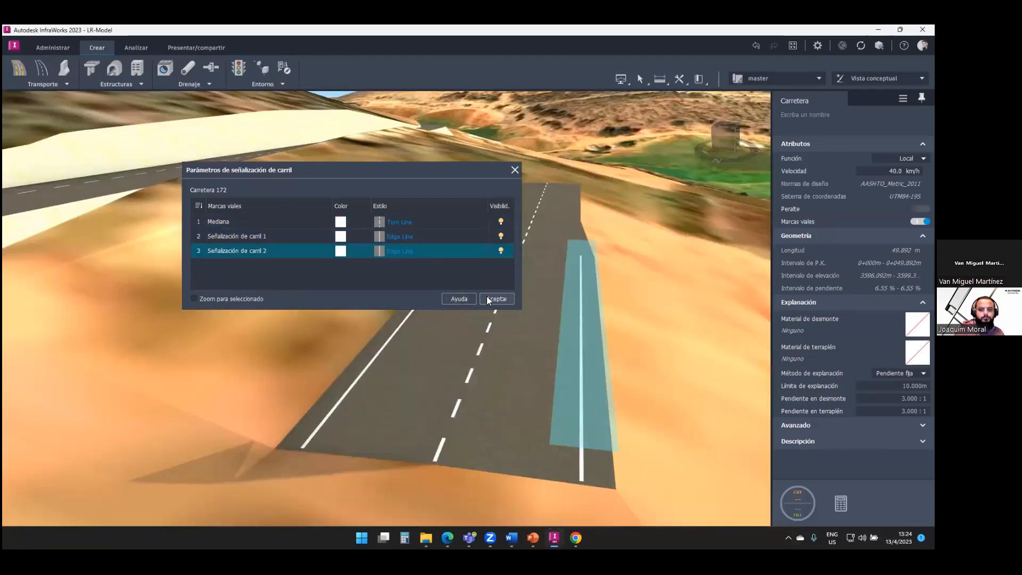
left_click(494, 299)
Deselect the sample road and examine its narrow shoulders and edge markings from several angles
left_click(656, 331)
left_click_drag(655, 332, 452, 479)
scroll(439, 374, "up", 2)
middle_click_drag(442, 368, 488, 444)
middle_click_drag(392, 184, 479, 418)
scroll(440, 278, "down", 3)
middle_click_drag(493, 354, 465, 299)
left_click_drag(465, 298, 484, 258)
scroll(561, 357, "up", 3)
scroll(521, 312, "down", 2)
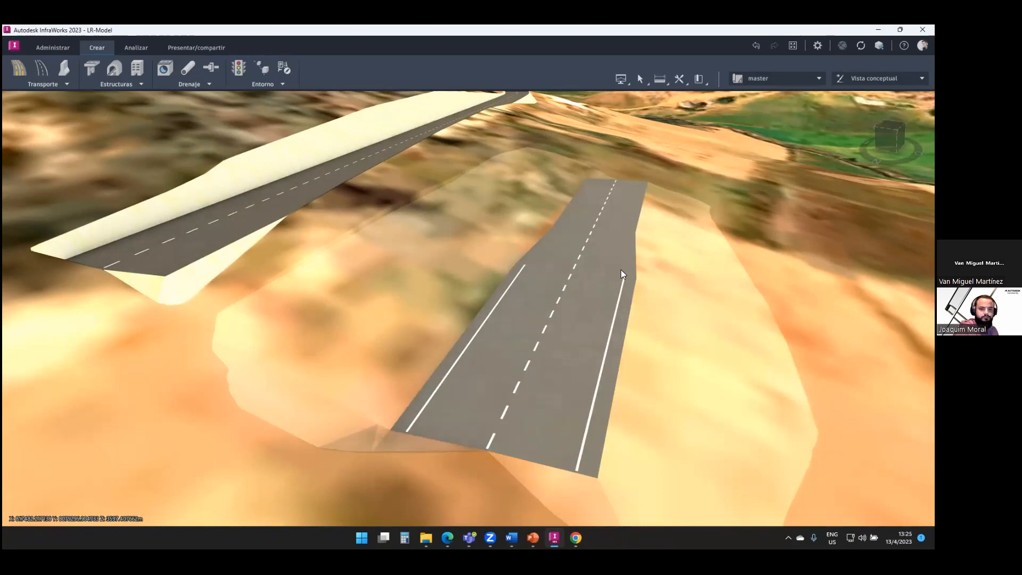
scroll(621, 269, "down", 2)
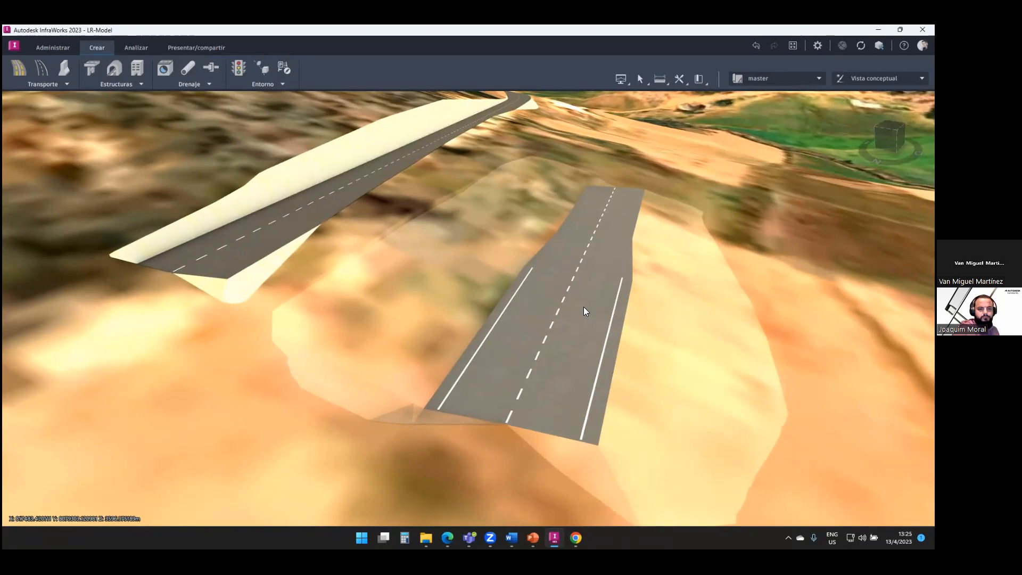
Add the sample road's assembly to the library, taking its cross-section at about station 0+003.6
scroll(580, 308, "up", 1)
left_click(561, 342)
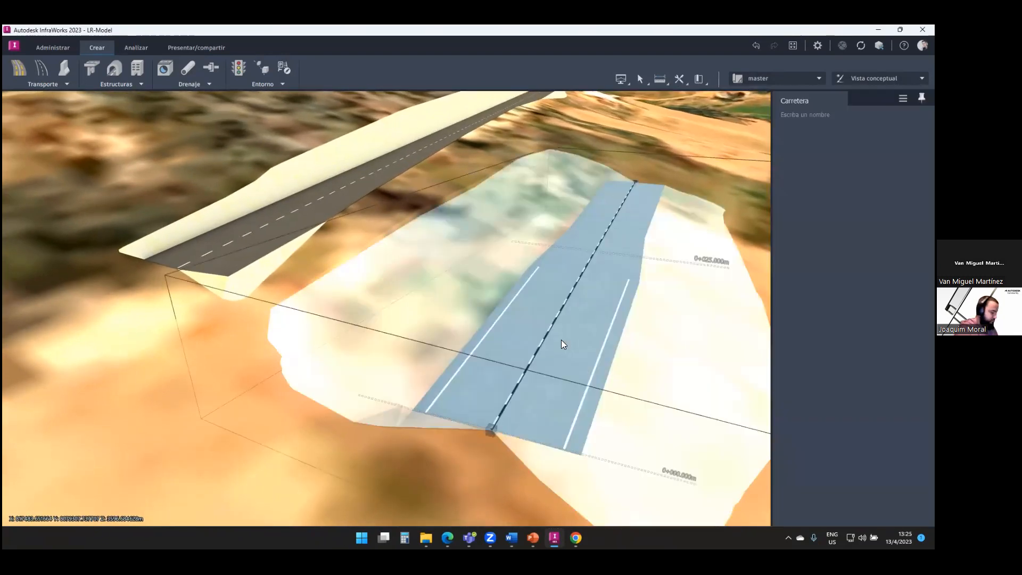
right_click(561, 339)
mouse_move(618, 449)
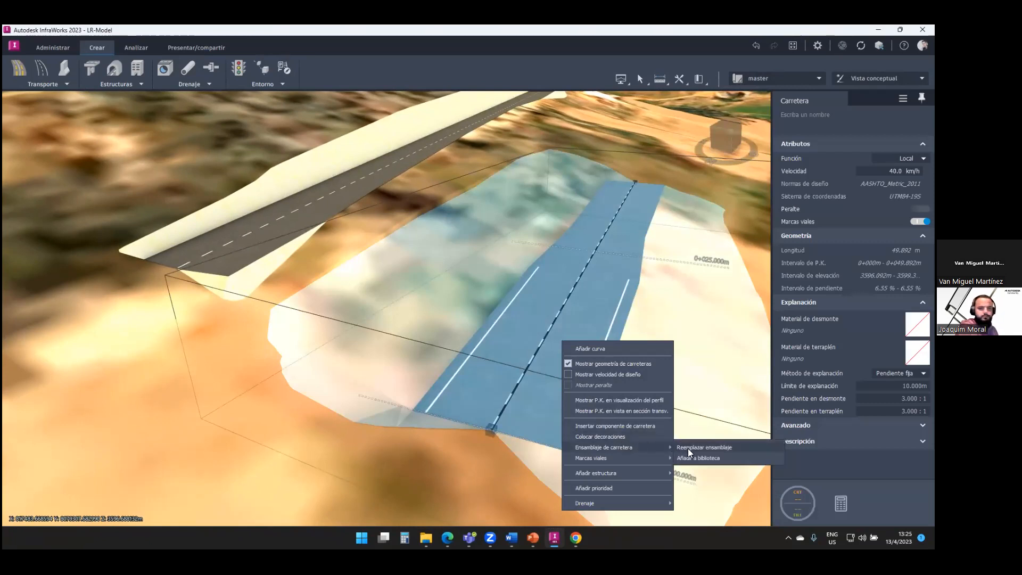
left_click(702, 447)
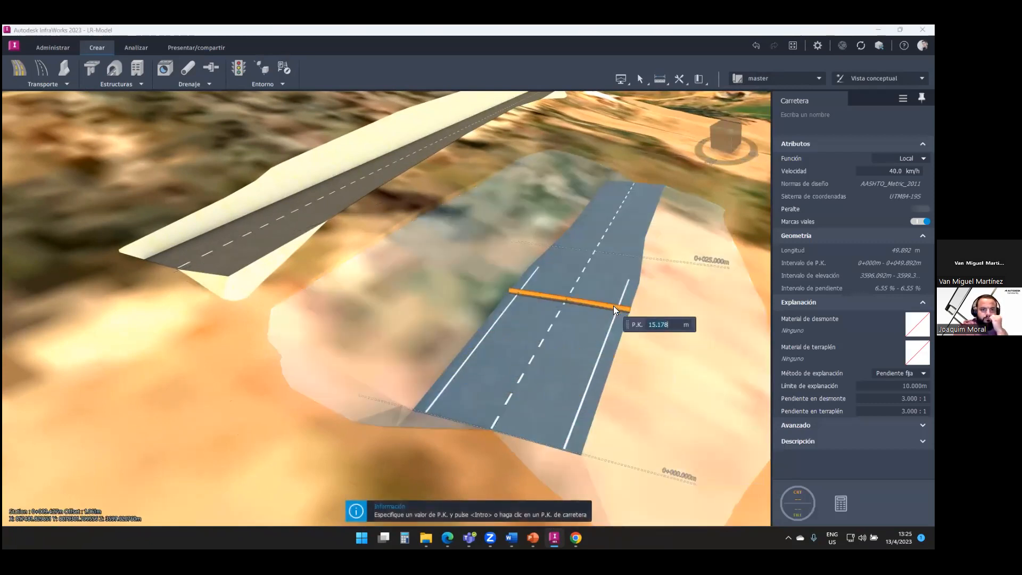
left_click(559, 402)
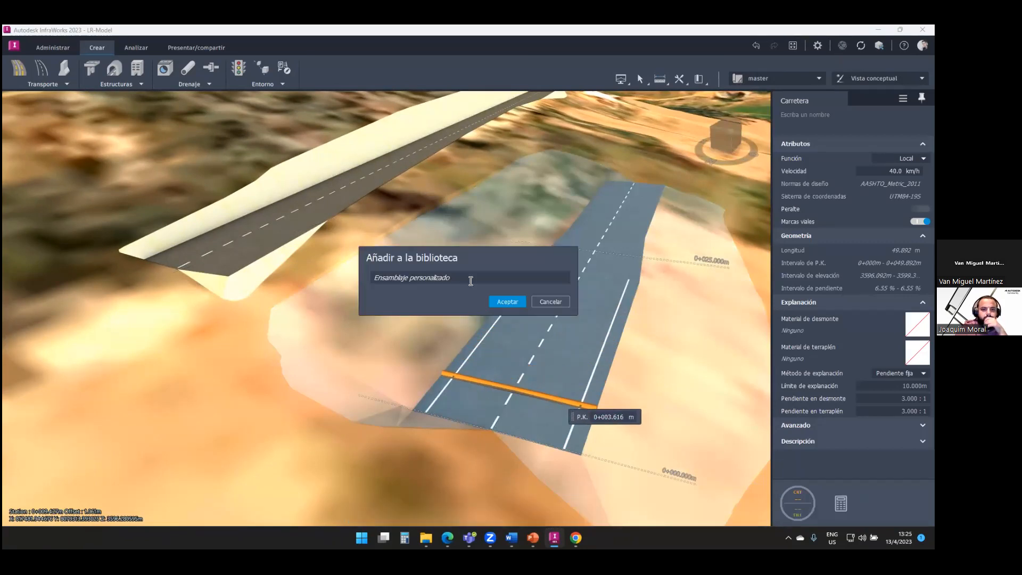
Name the library assembly "2 Carriles shoulder" and save it
key("Delete")
key("Delete")
key("Delete")
key("Delete")
key("Delete")
key("Delete")
key("Delete")
key("Delete")
key("Delete")
key("Delete")
key("Delete")
key("Delete")
key("Delete")
key("Delete")
key("Delete")
key("Delete")
key("Delete")
key("Delete")
key("Delete")
key("Delete")
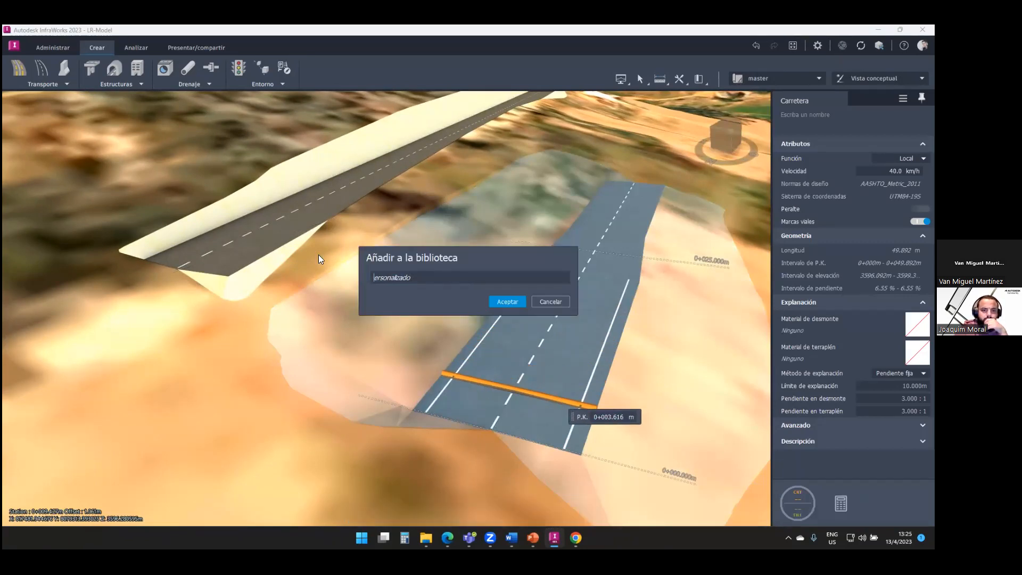
key("Caps_Lock")
type("2 C")
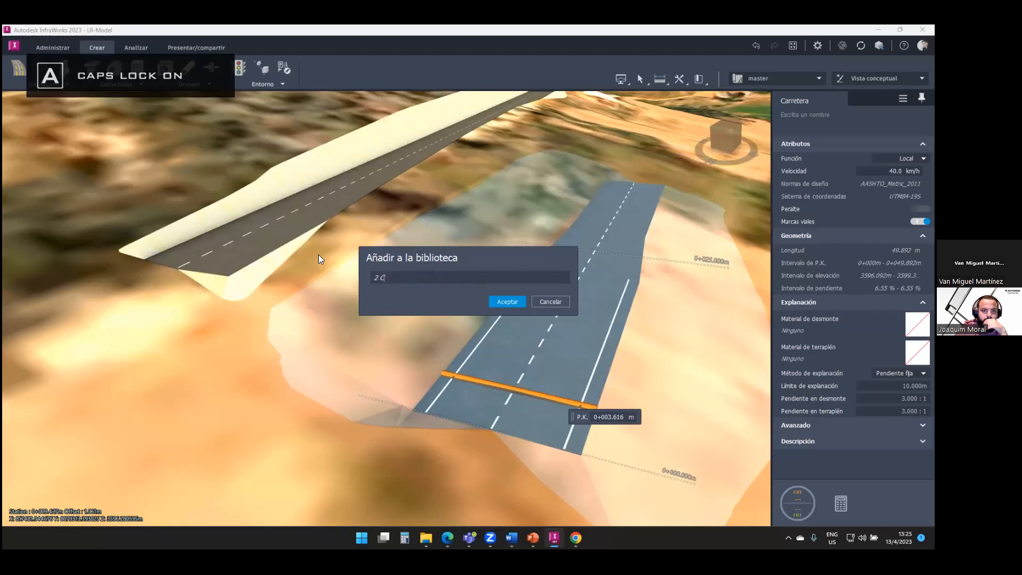
key("Caps_Lock")
type("arriles")
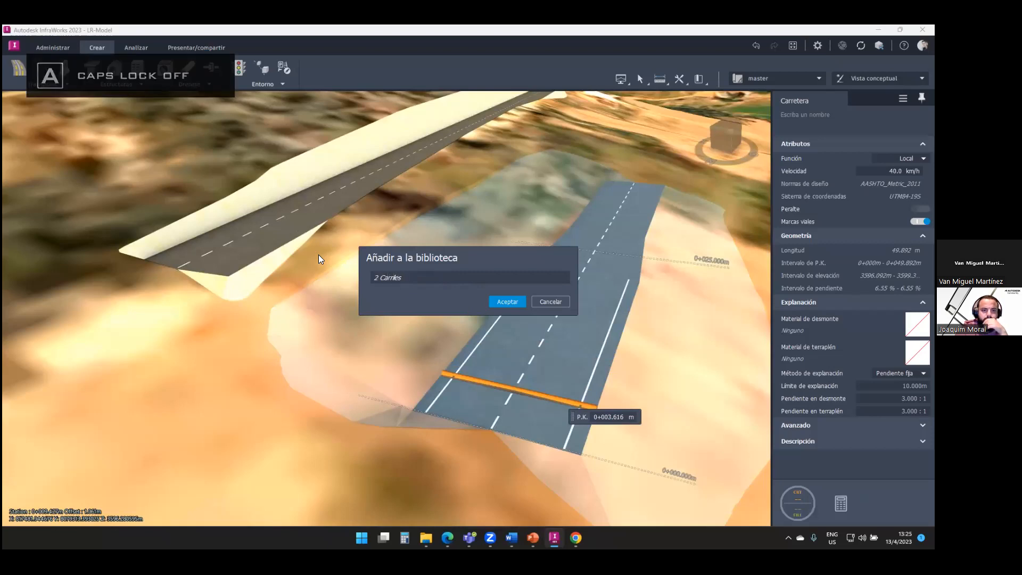
type(" (")
key("alt+shift")
type("s shoulder")
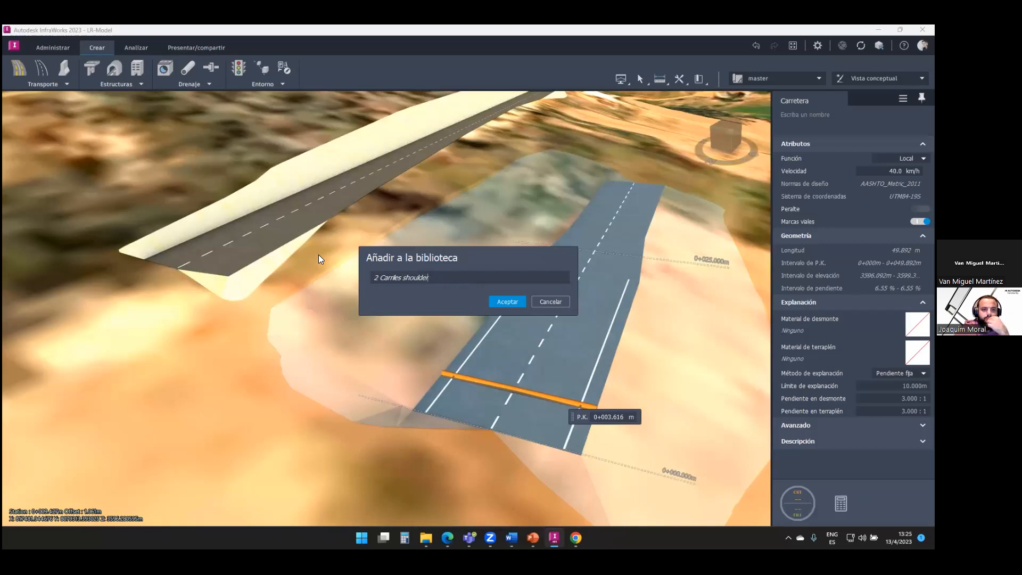
left_click(503, 302)
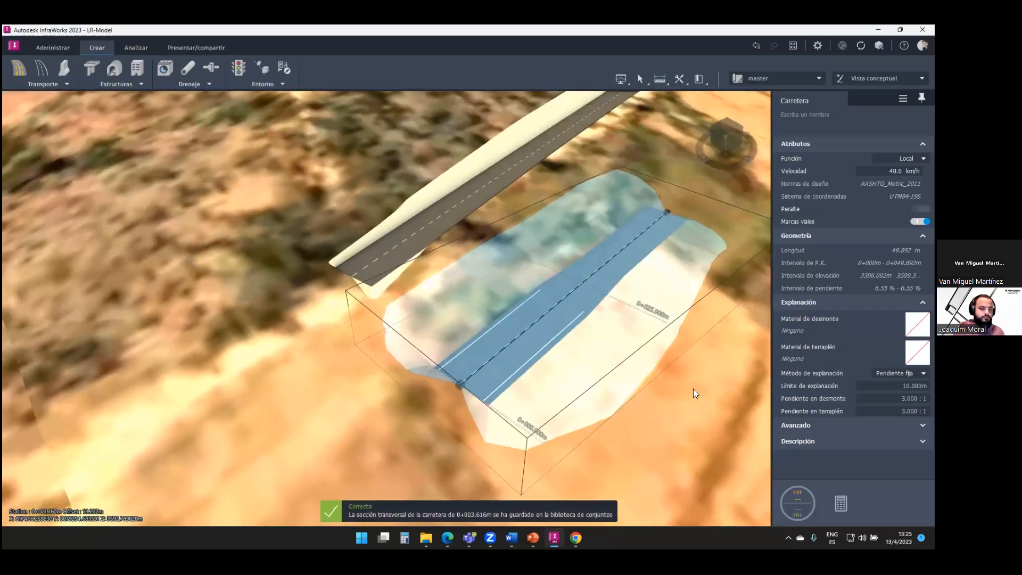
Delete the short sample road from the terrain
left_click(693, 392)
left_click(542, 336)
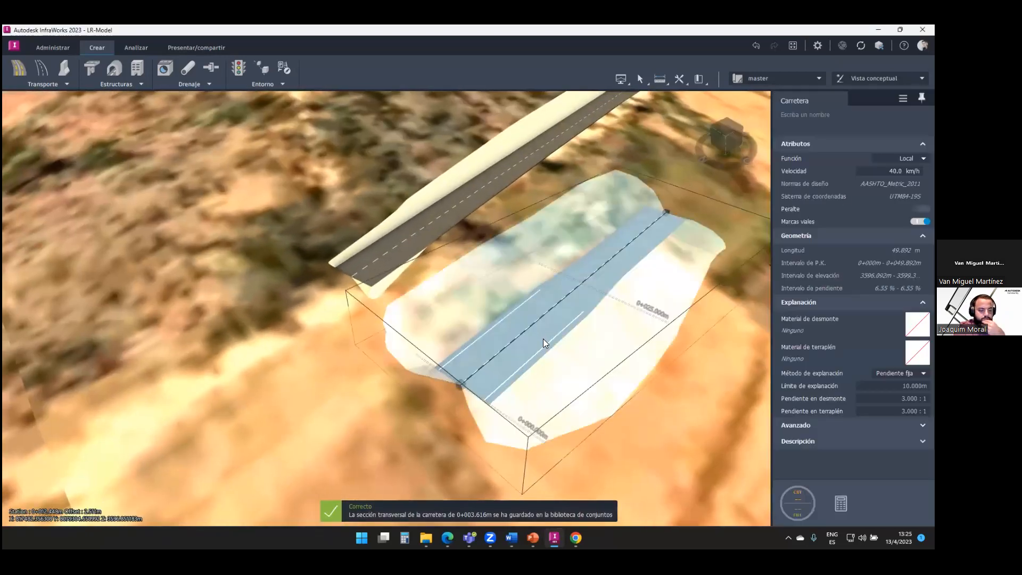
key("Delete")
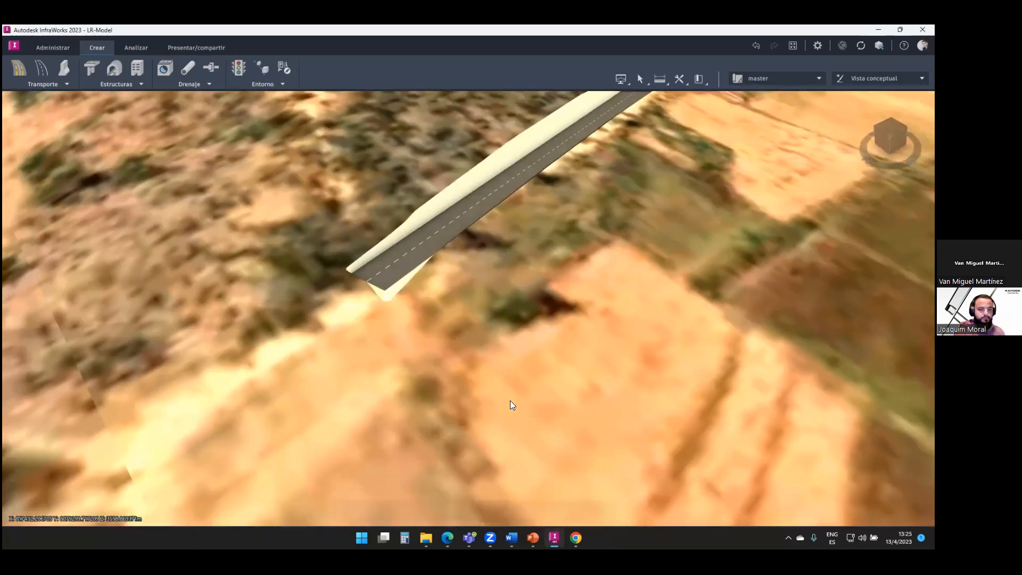
Begin replacing the long component road's assembly, choosing the custom "2 Carriles shoulder" template found by searching for "car"
left_click_drag(510, 400, 494, 337)
left_click_drag(508, 404, 422, 349)
scroll(422, 349, "up", 3)
right_click(420, 348)
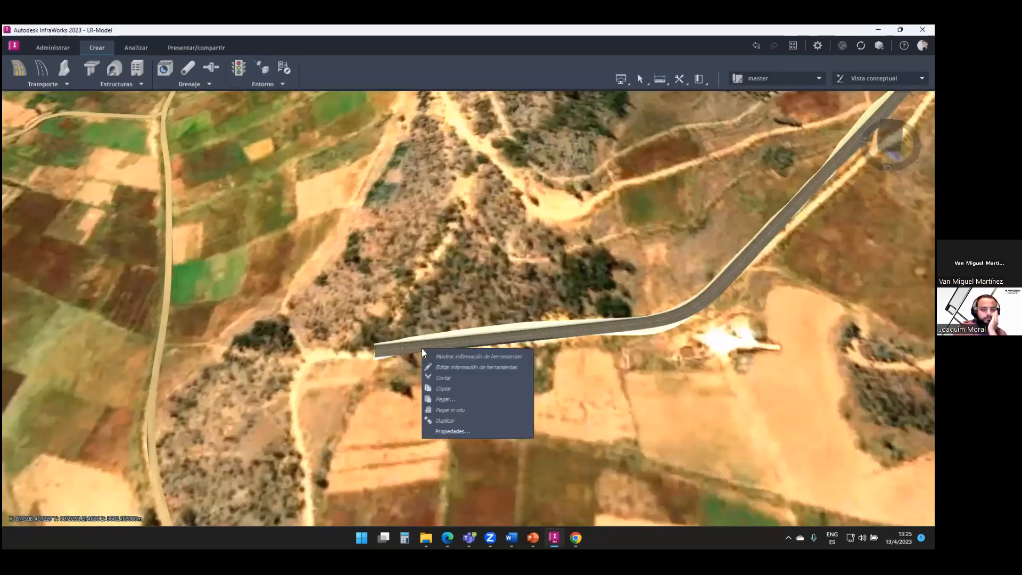
left_click(418, 348)
right_click(416, 348)
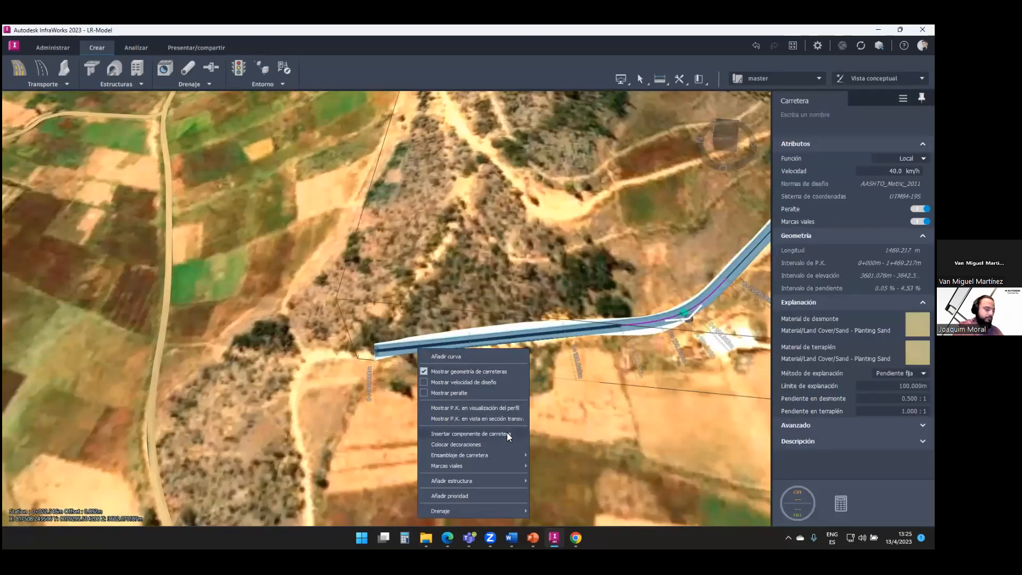
mouse_move(498, 452)
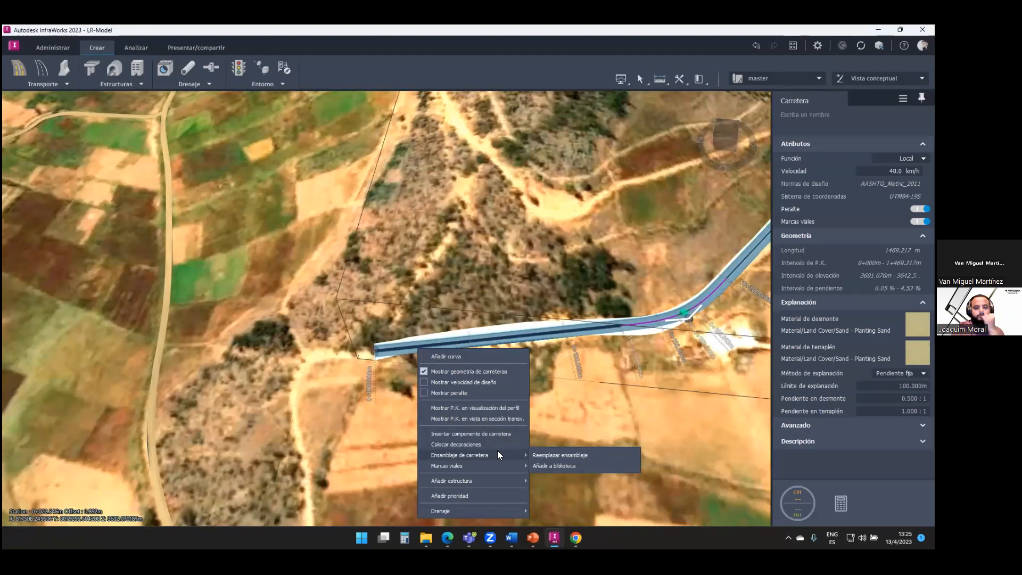
left_click(547, 455)
left_click_drag(487, 464, 281, 182)
scroll(260, 248, "down", 4)
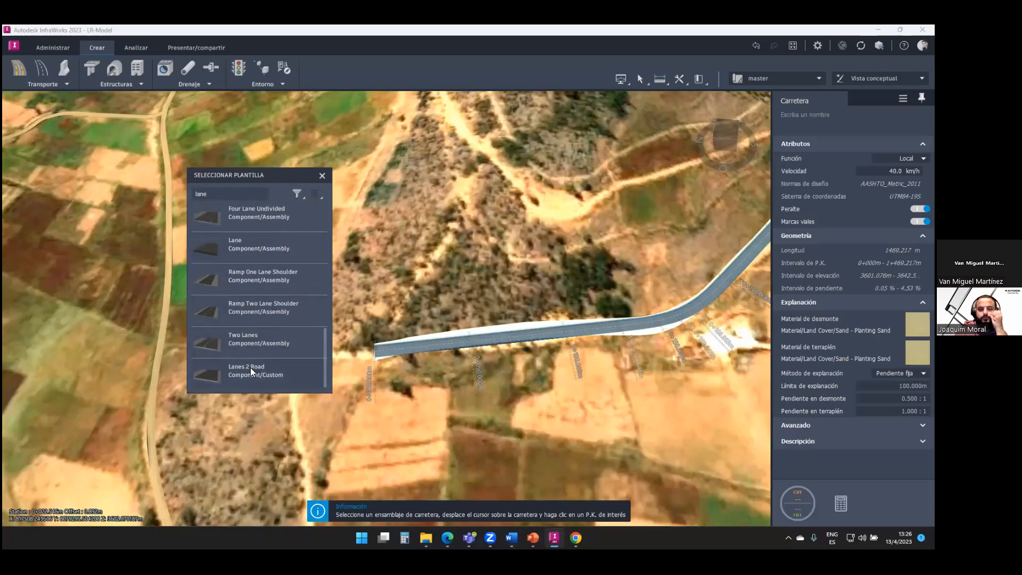
double_click(232, 196)
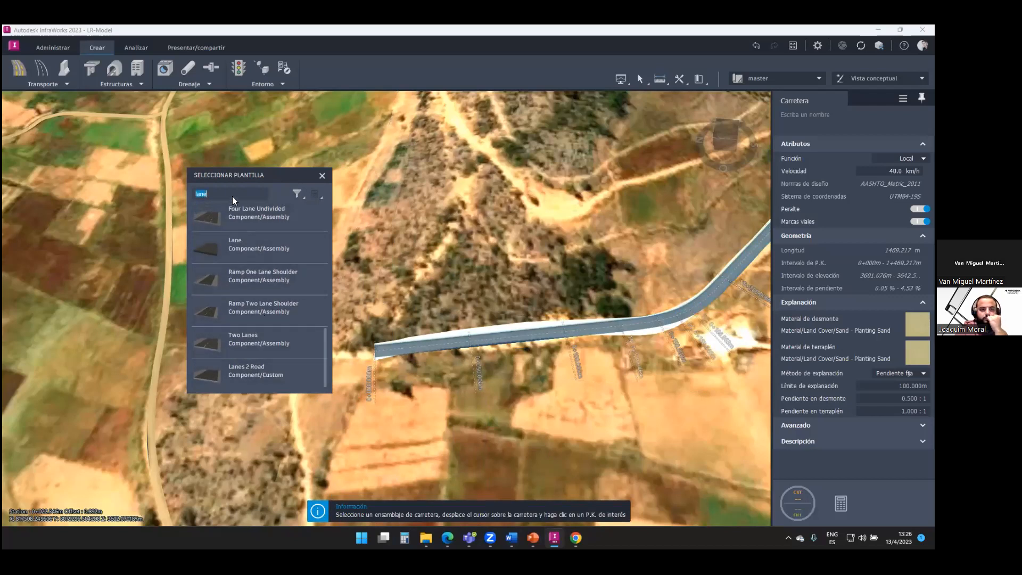
type("car")
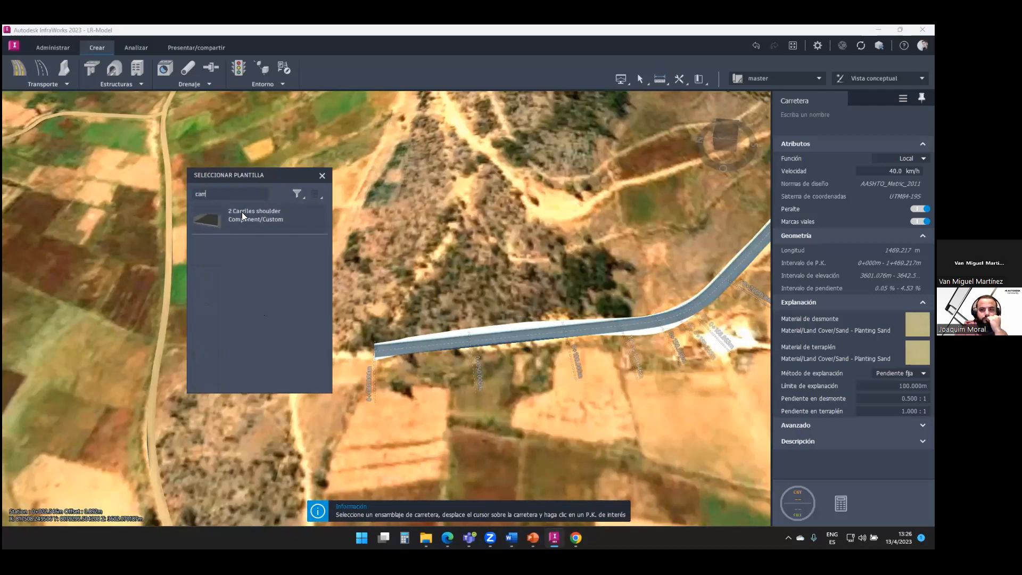
left_click(242, 212)
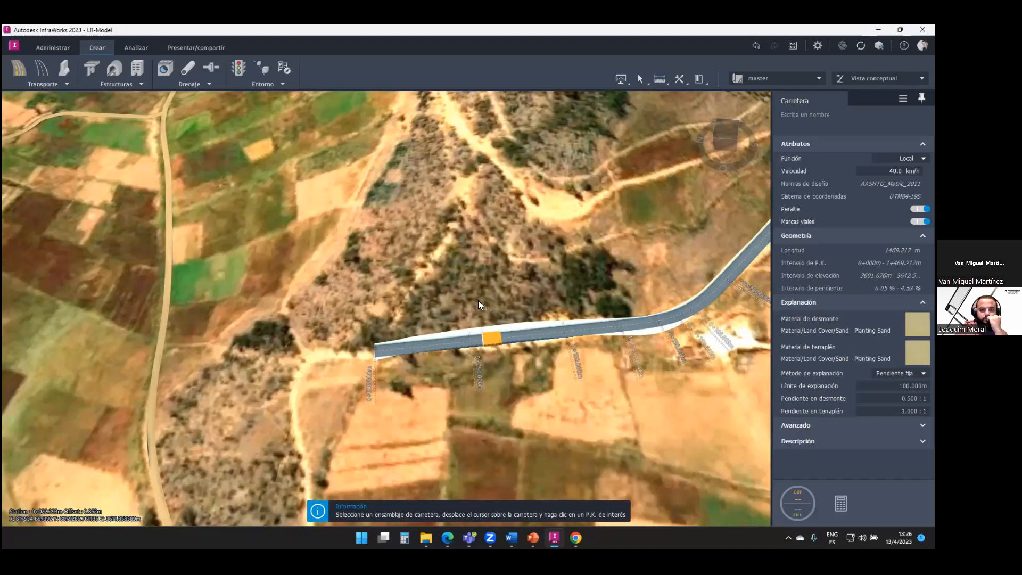
Apply the replacement assembly along the whole road, from its start at 0+000 to its end at 1+469.217
left_click(375, 355)
scroll(402, 357, "down", 6)
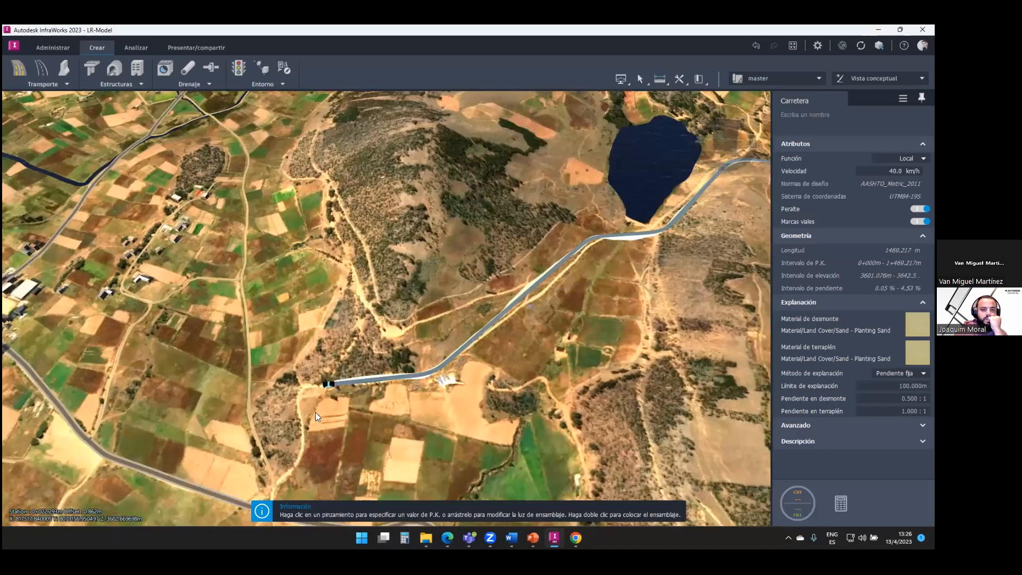
middle_click_drag(329, 381, 219, 441)
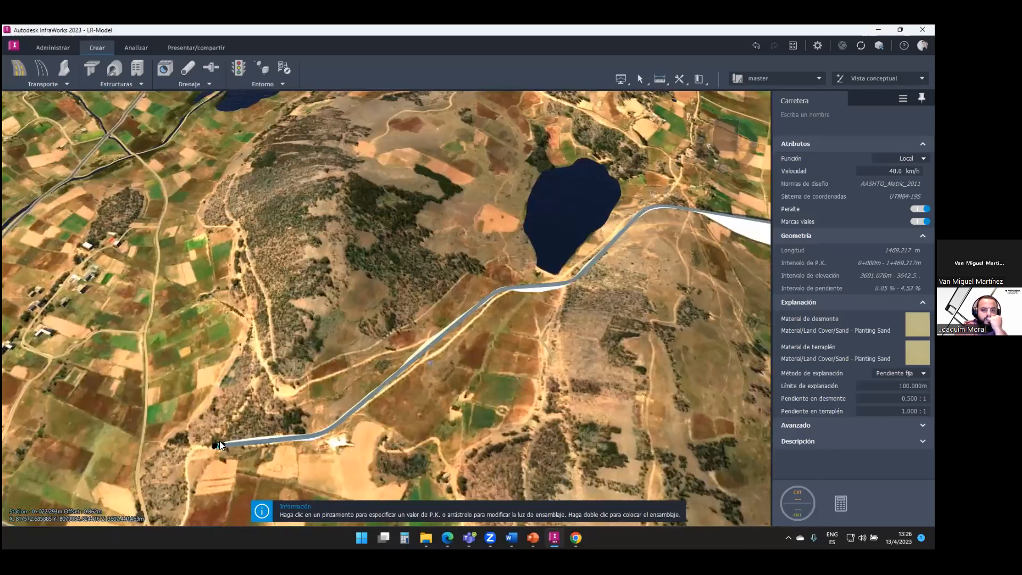
left_click_drag(247, 436, 727, 253)
middle_click_drag(240, 368, 120, 382)
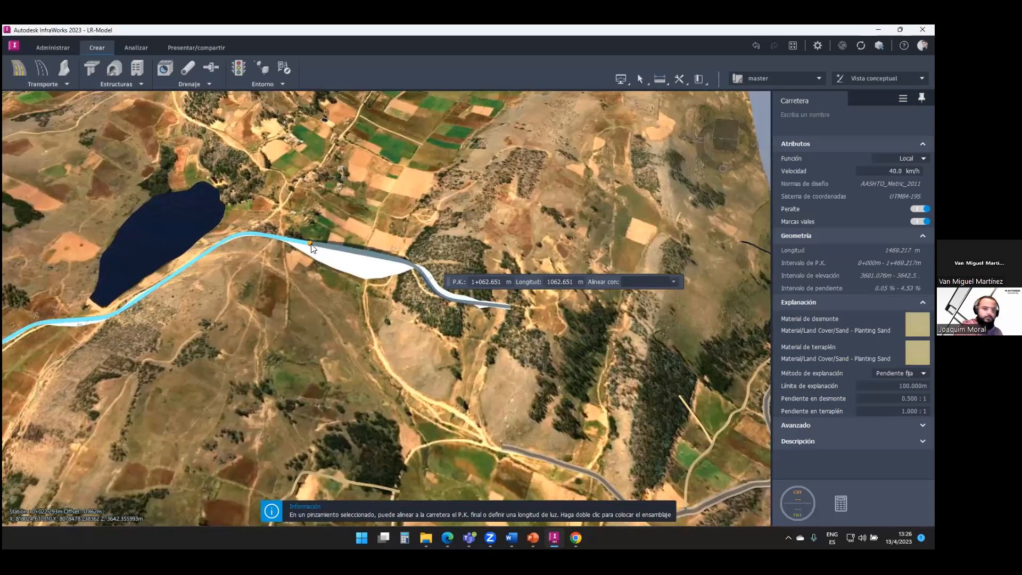
left_click_drag(312, 249, 509, 362)
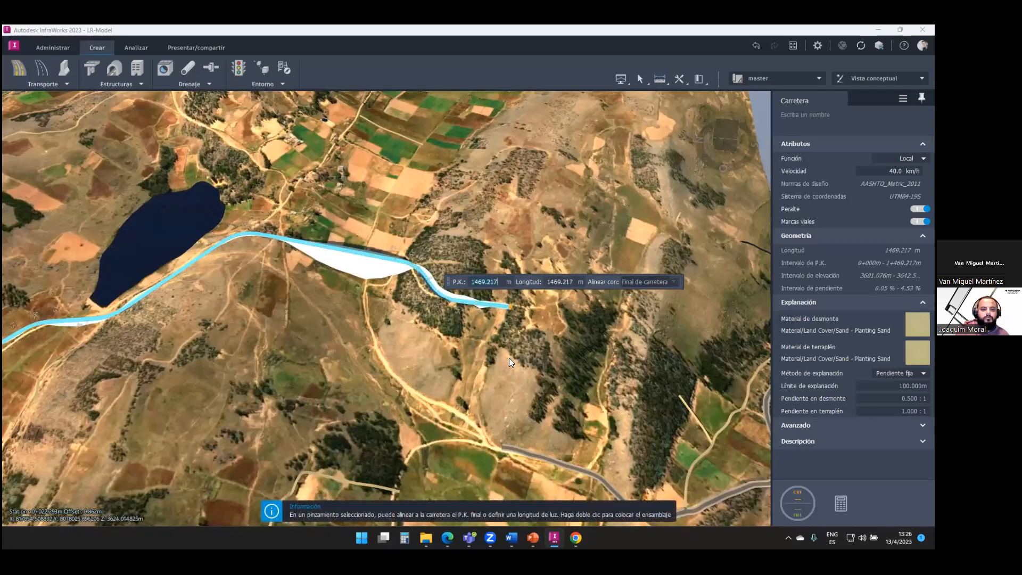
left_click(420, 352)
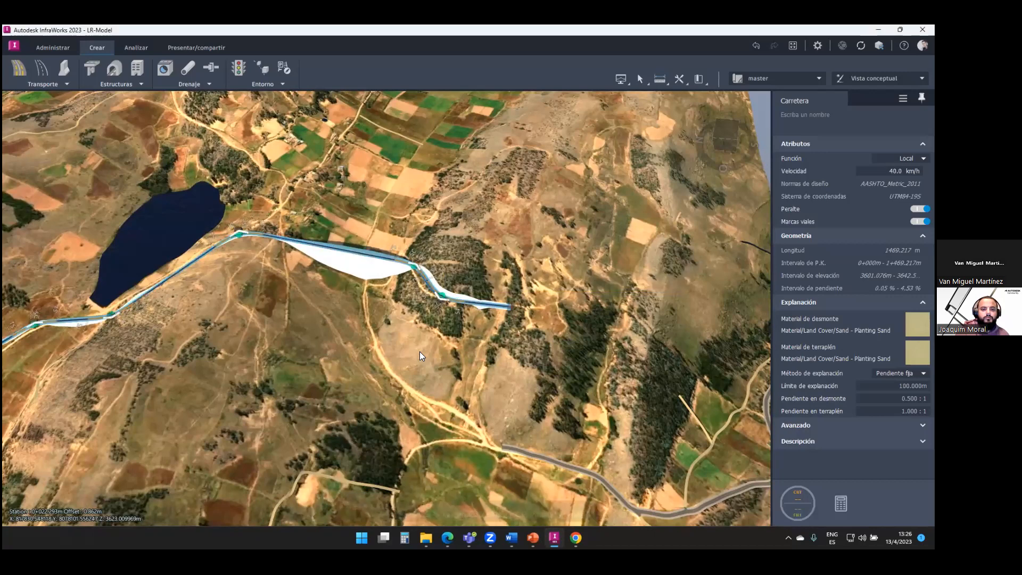
Examine the long road's new shoulders and edge lines beside the lake and along the high embankment
scroll(273, 285, "up", 10)
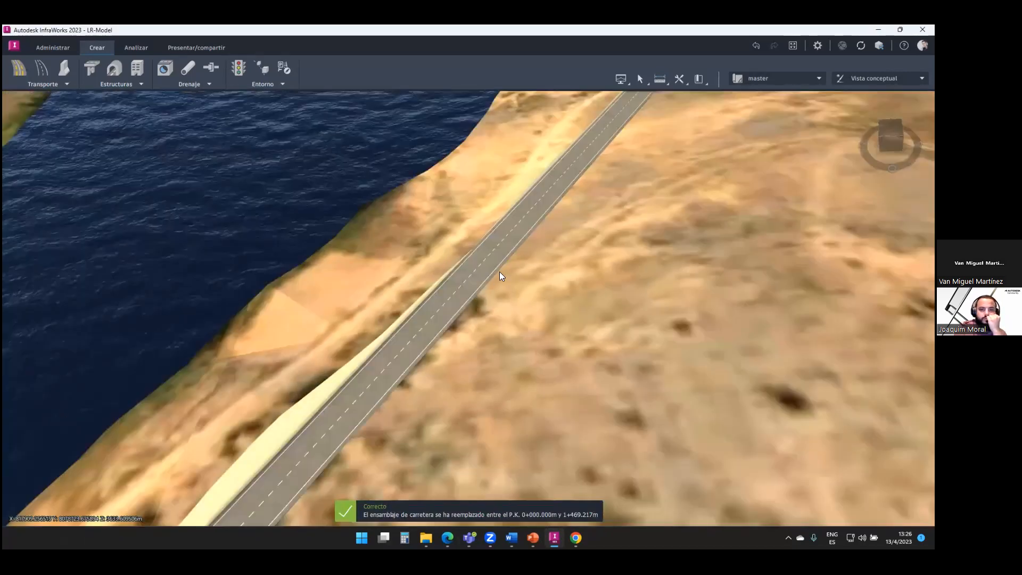
left_click_drag(499, 272, 508, 239)
scroll(439, 348, "up", 4)
left_click_drag(440, 333, 436, 284)
scroll(436, 277, "up", 1)
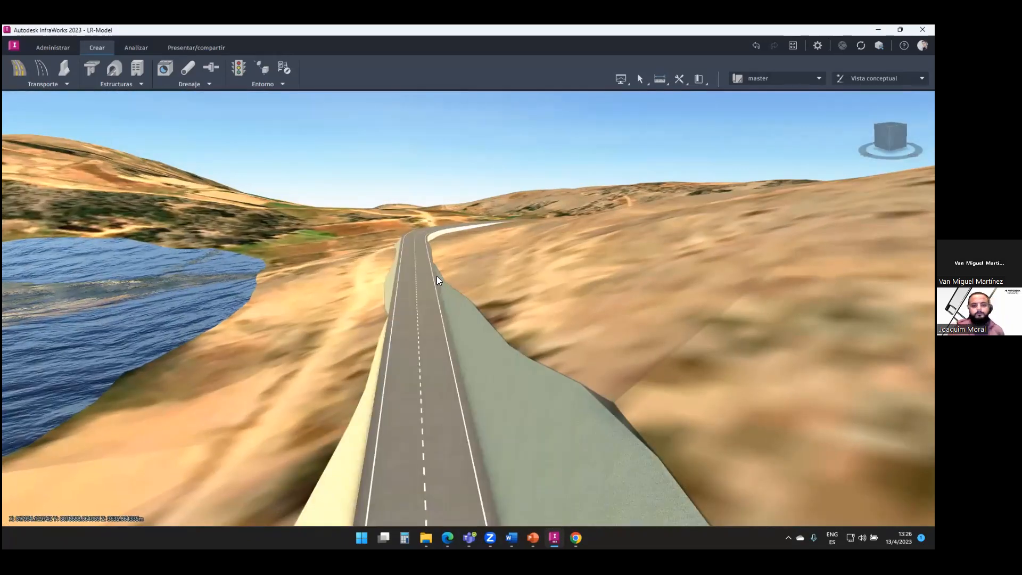
scroll(436, 276, "down", 1)
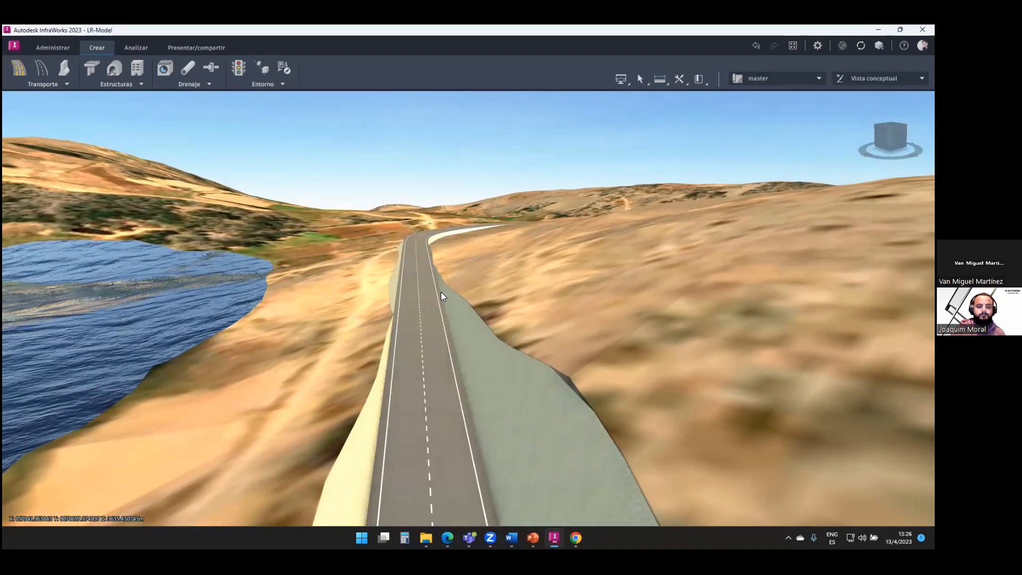
scroll(441, 292, "down", 1)
scroll(462, 273, "down", 1)
left_click_drag(462, 272, 494, 337)
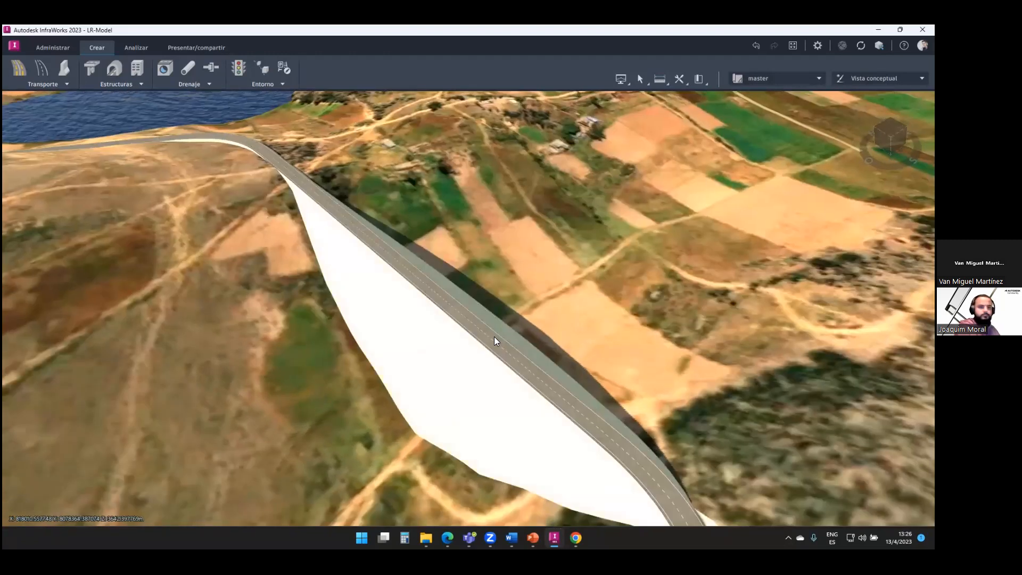
left_click(494, 338)
right_click(494, 338)
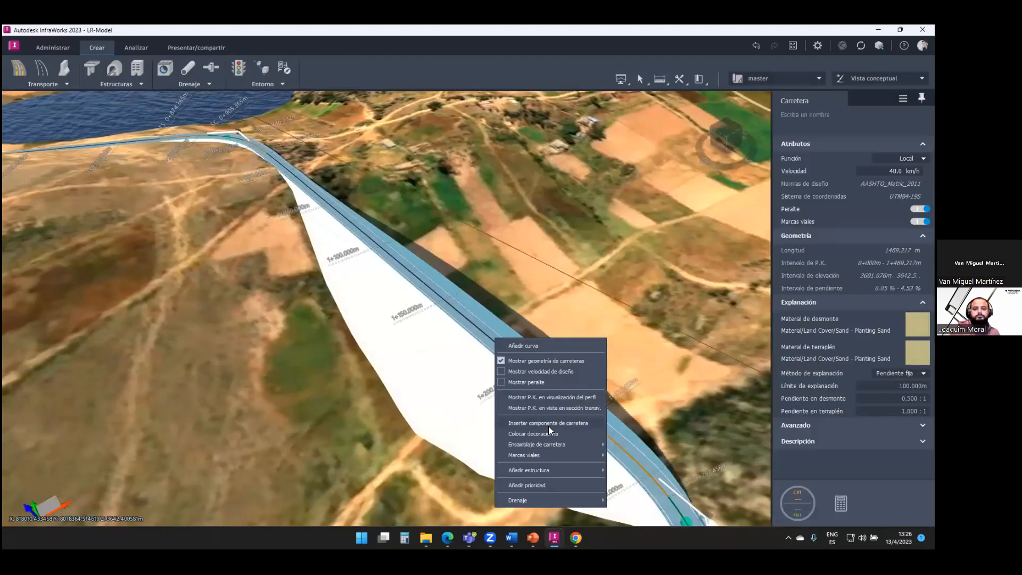
mouse_move(554, 468)
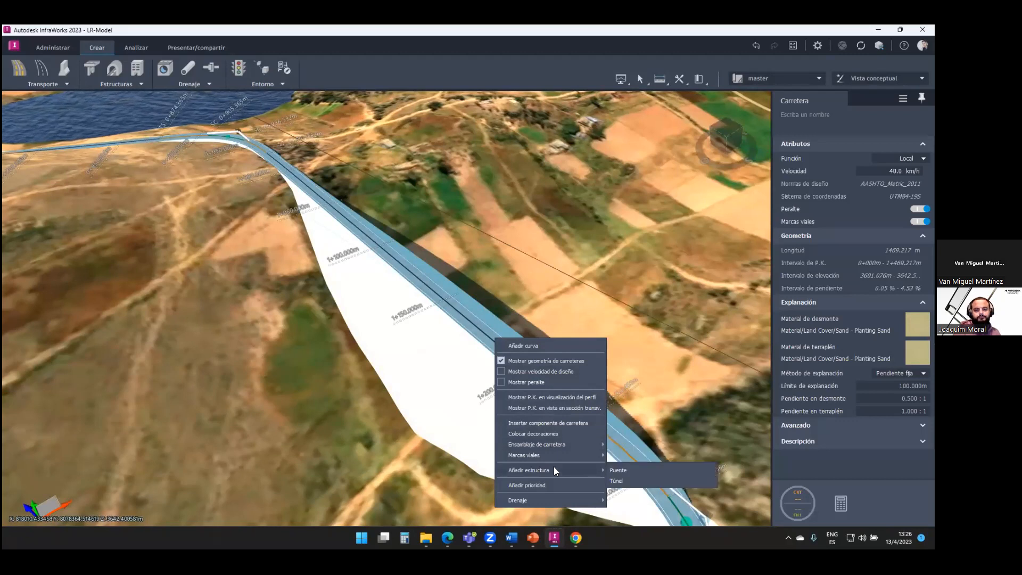
left_click(615, 469)
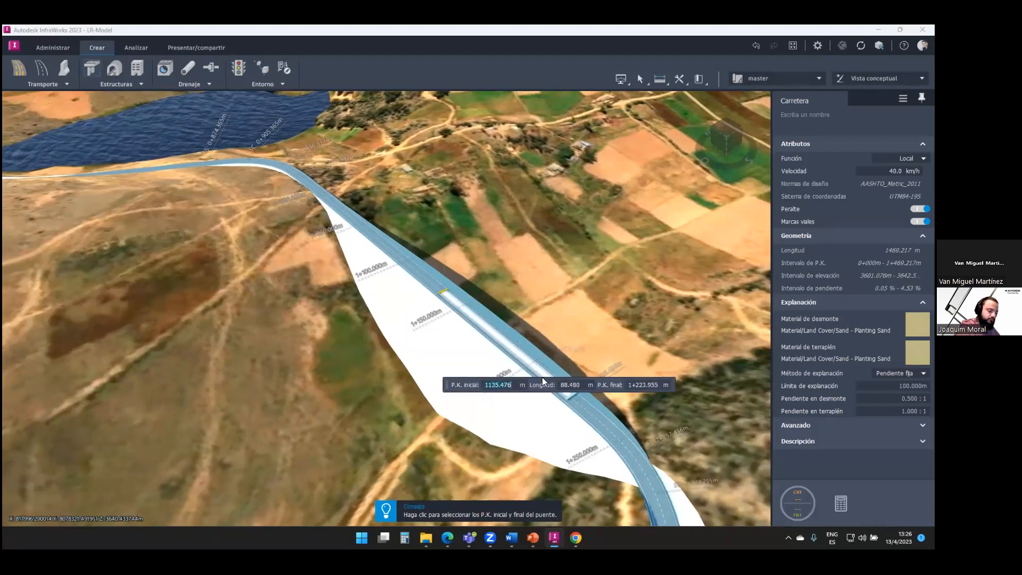
left_click(442, 286)
left_click(517, 358)
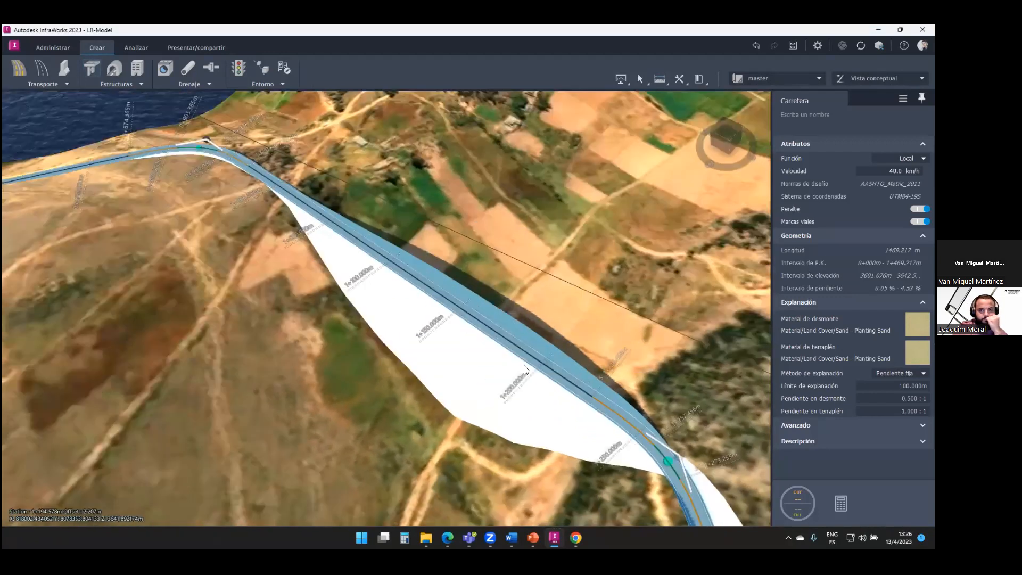
Add a bridge over the road's high embankment from station 1020 to about 1+228.6, about 208.6 m long
middle_click_drag(383, 356, 537, 357)
left_click_drag(538, 357, 525, 413)
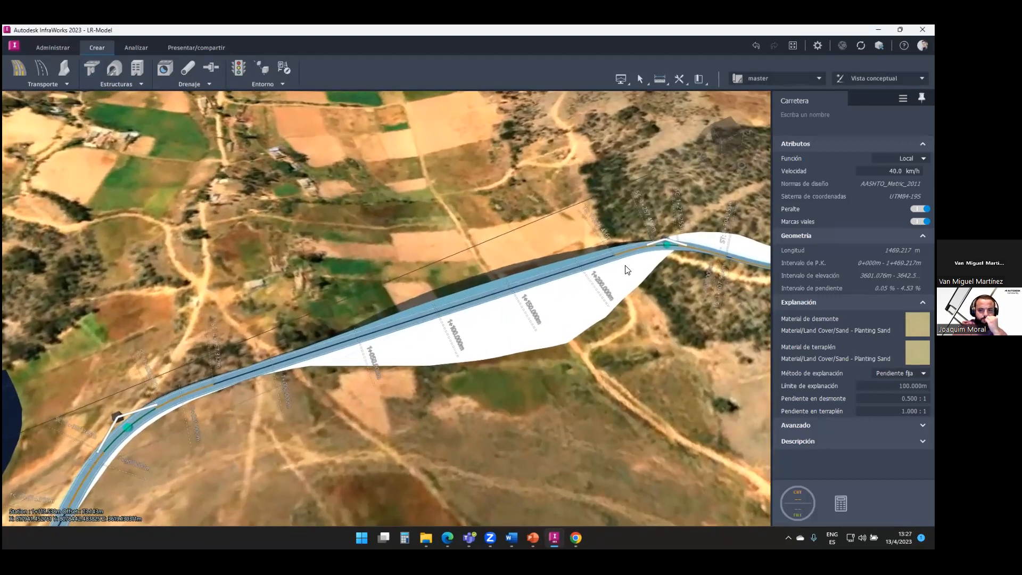
scroll(618, 259, "up", 2)
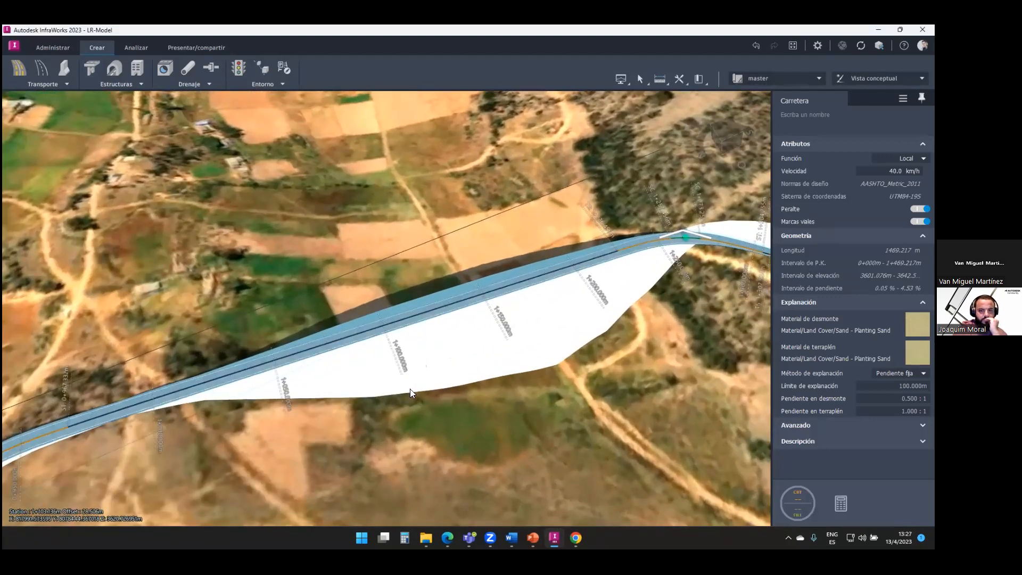
right_click(395, 326)
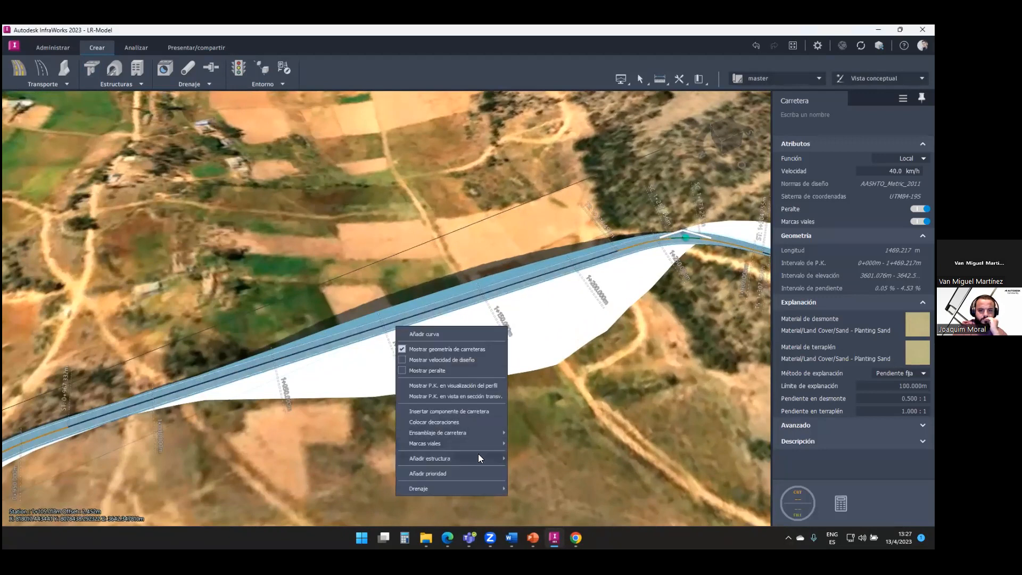
mouse_move(479, 458)
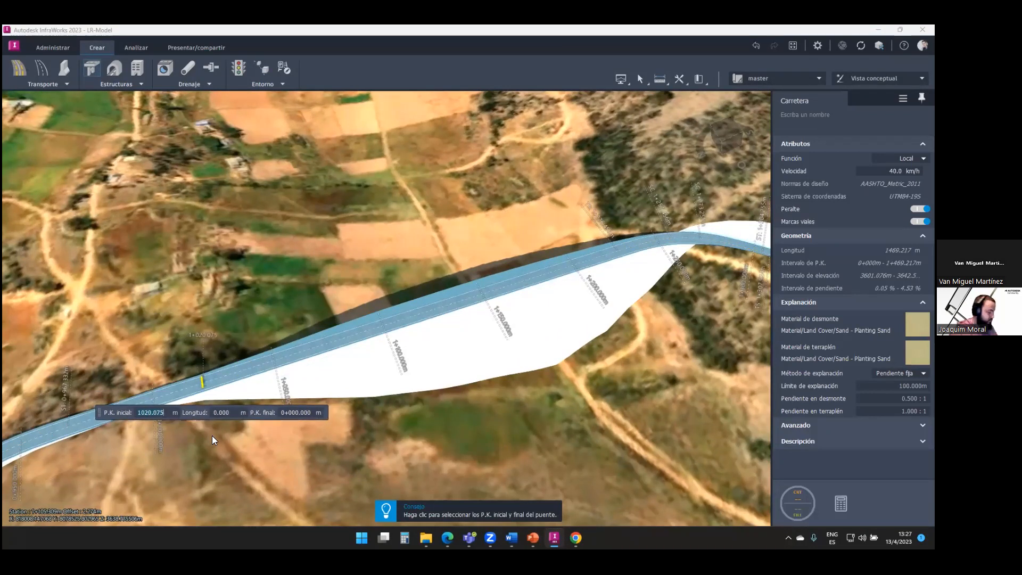
type("1020")
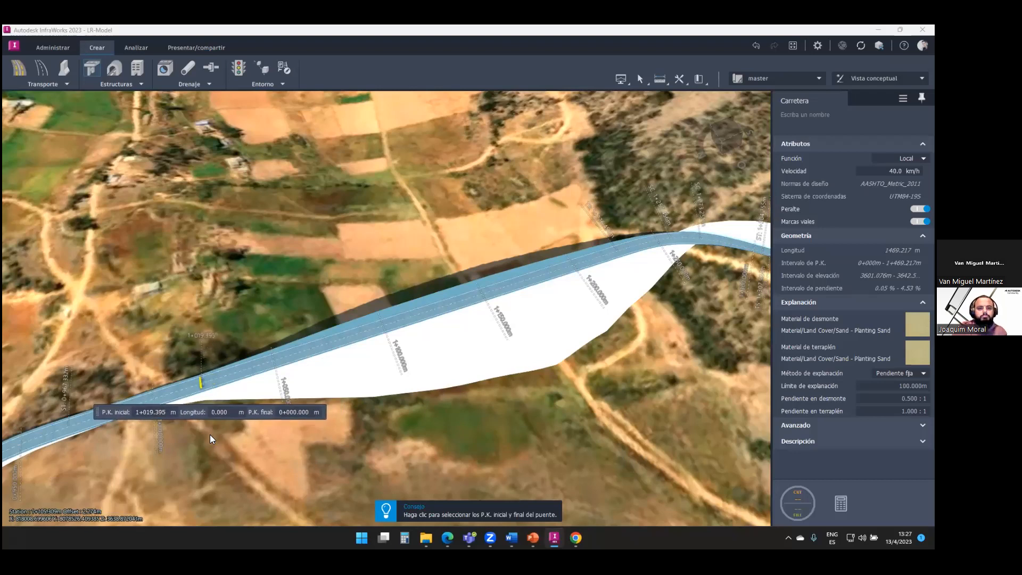
key("Tab")
key("Tab")
type("1020")
key("Return")
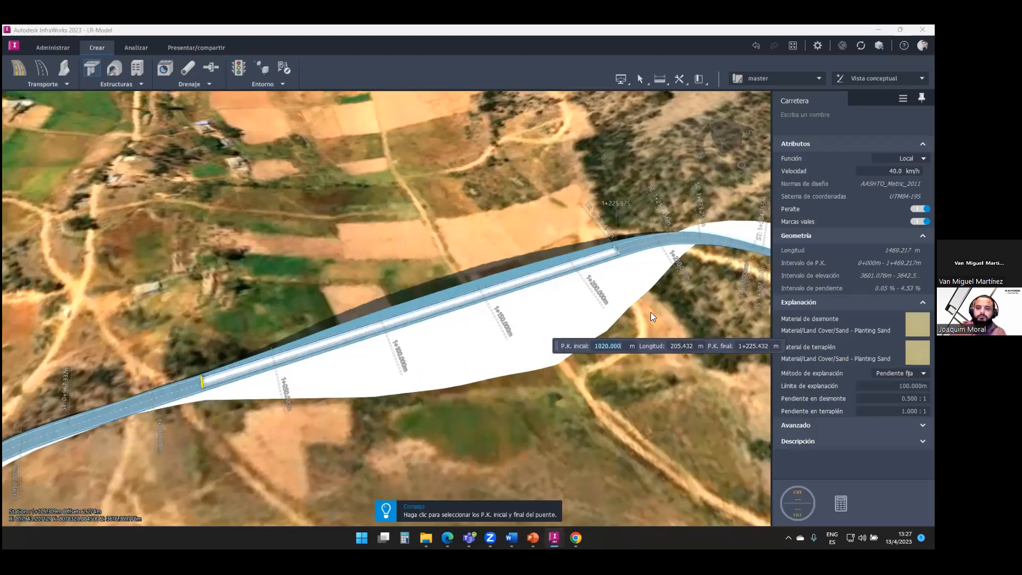
left_click(623, 252)
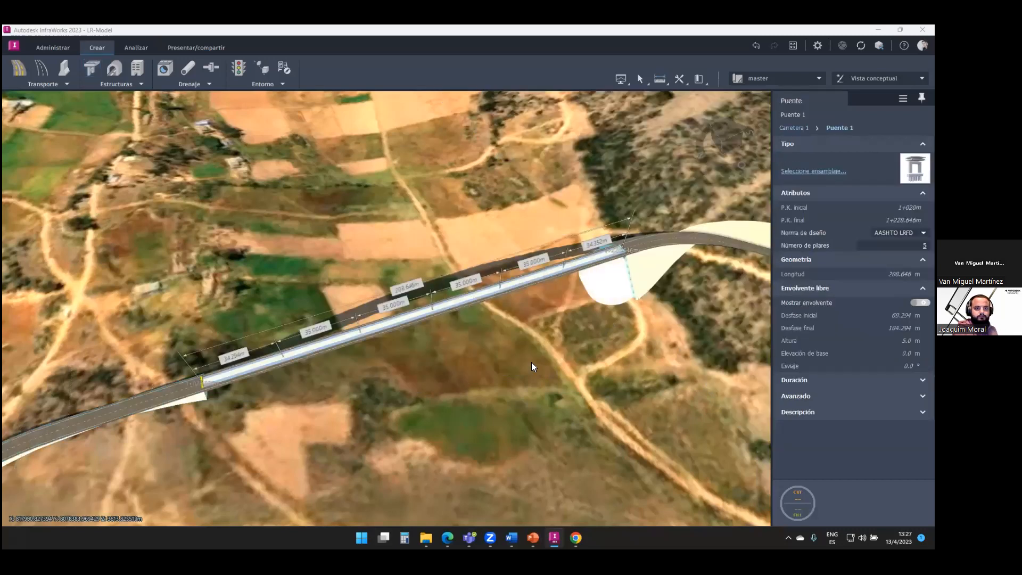
Deselect the bridge and examine its deck and the ground beneath it from a low angle
left_click(531, 362)
left_click_drag(471, 327, 426, 418)
scroll(447, 299, "up", 6)
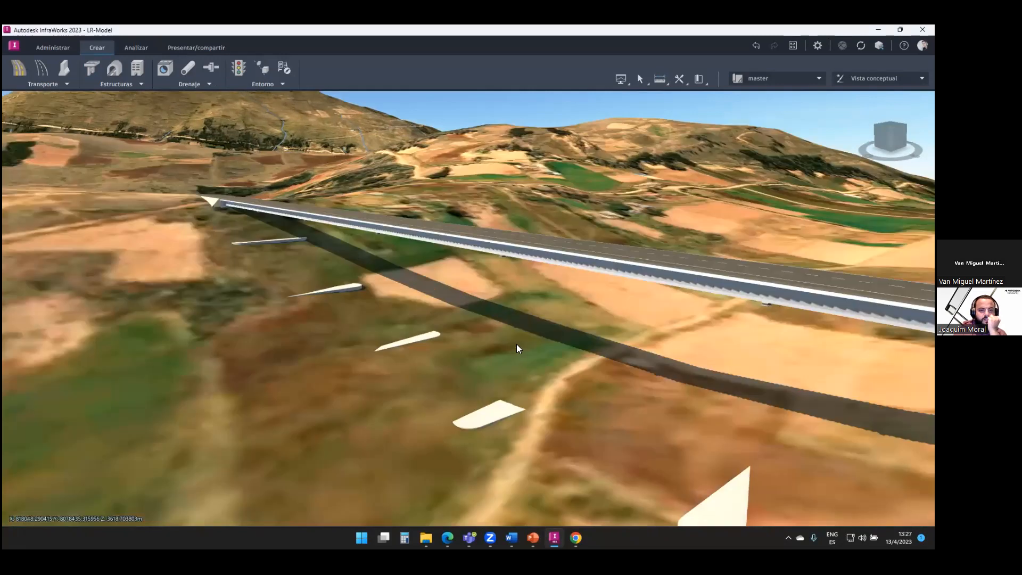
Start replacing the road's assembly, search the templates for "bridge", and choose Bridge Four Lane Sidewalk
left_click_drag(489, 328, 459, 321)
left_click_drag(345, 130, 458, 273)
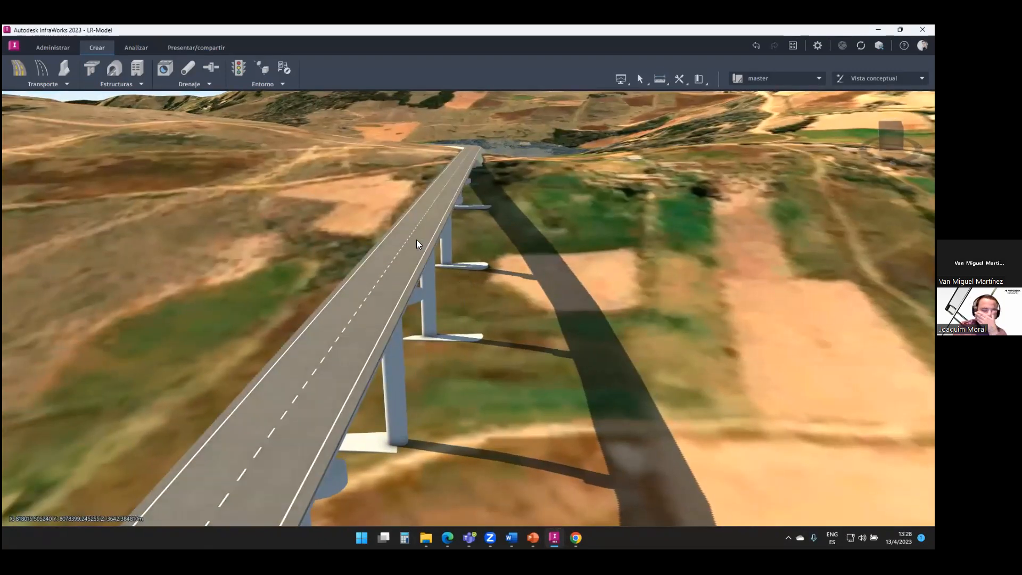
left_click_drag(416, 243, 424, 269)
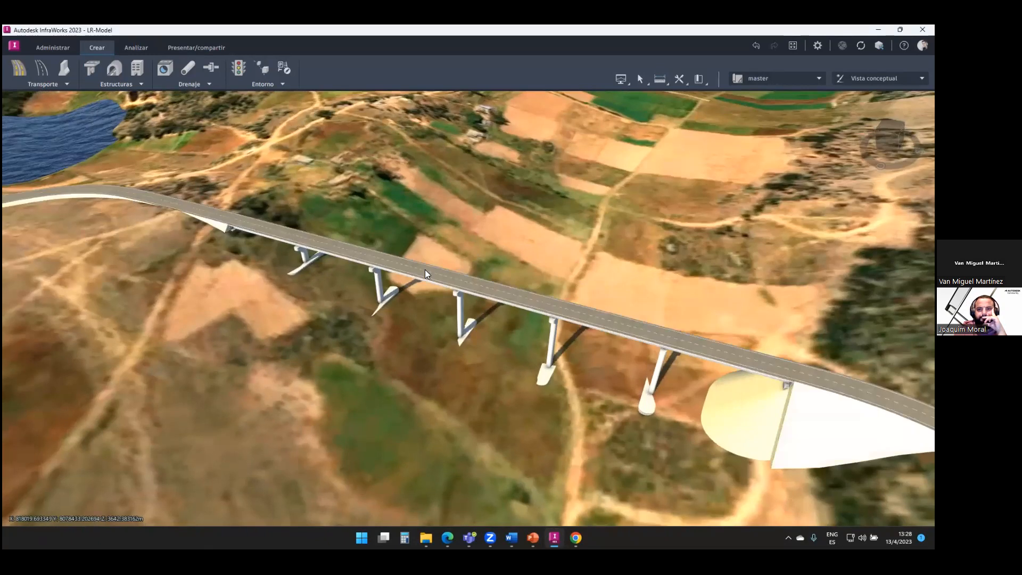
right_click(425, 269)
mouse_move(499, 388)
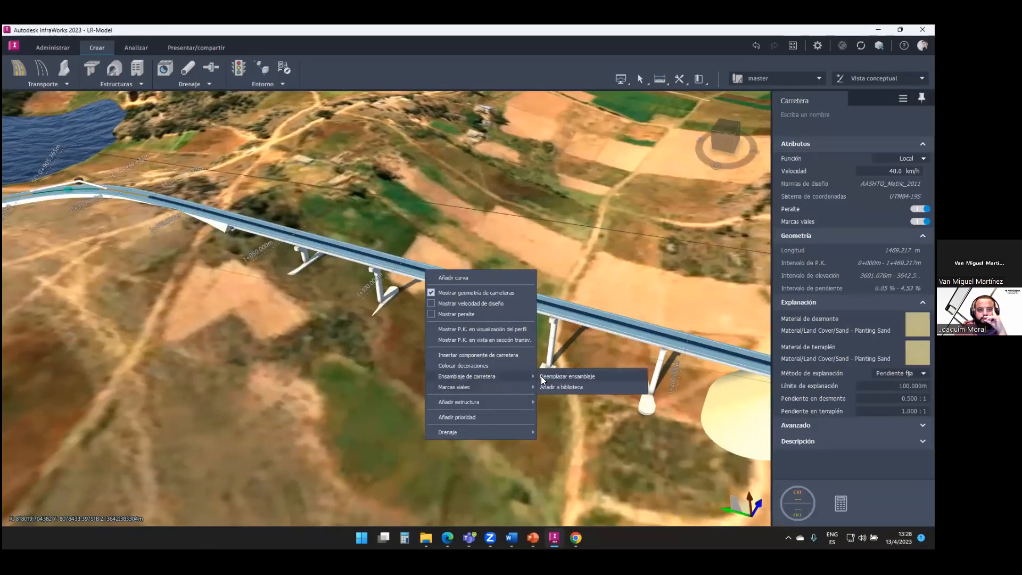
left_click(543, 377)
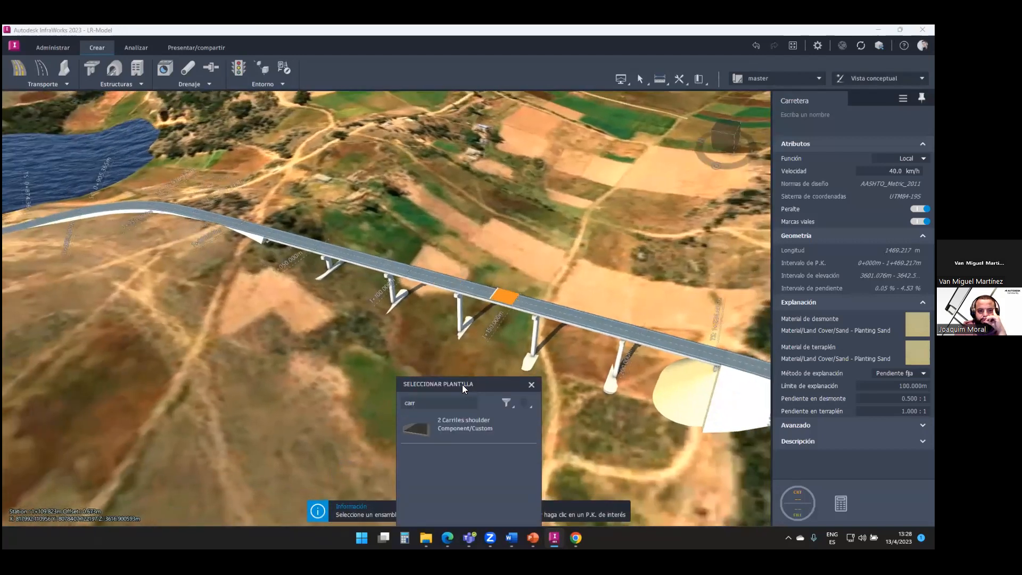
double_click(332, 299)
key("BackSpace")
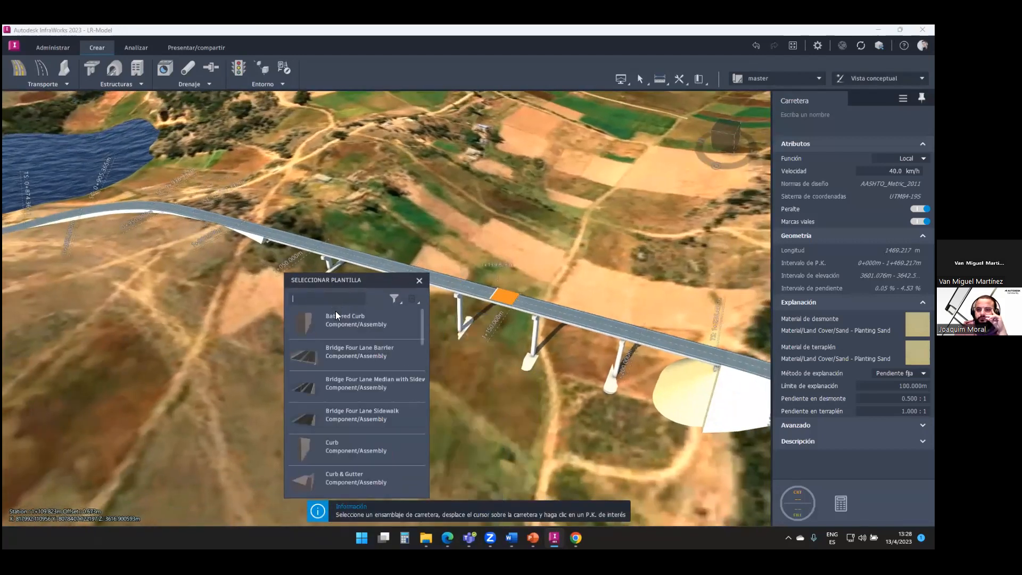
type("bridge")
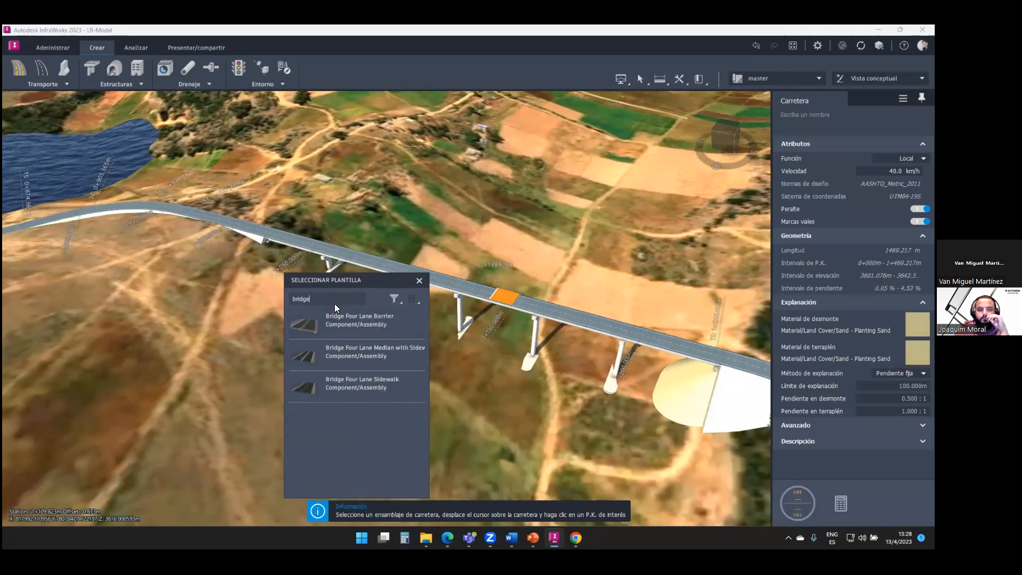
left_click(375, 388)
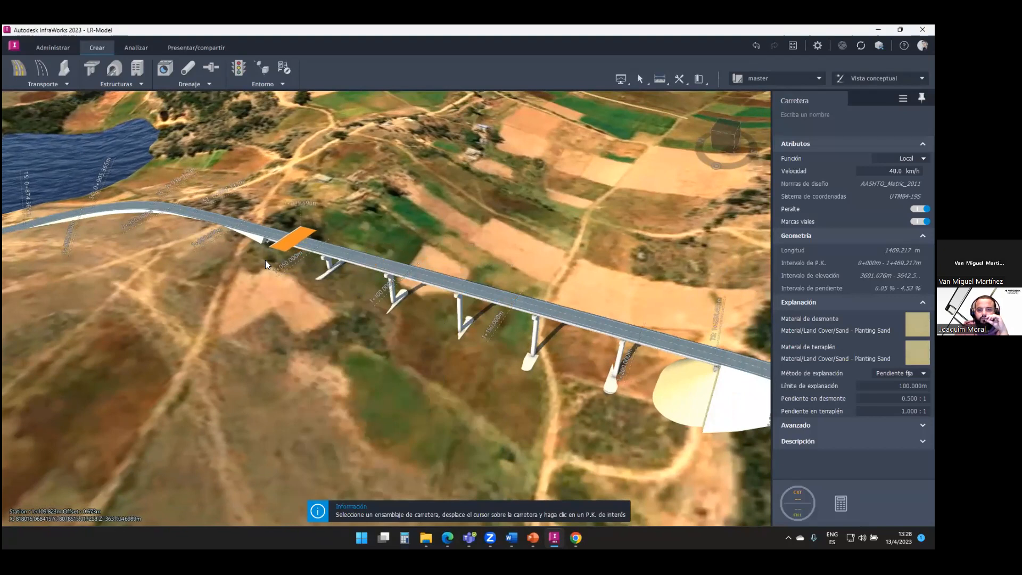
Apply the four-lane sidewalk assembly over the bridge from station 1+019.969 to 1+228.393
scroll(366, 317, "down", 2)
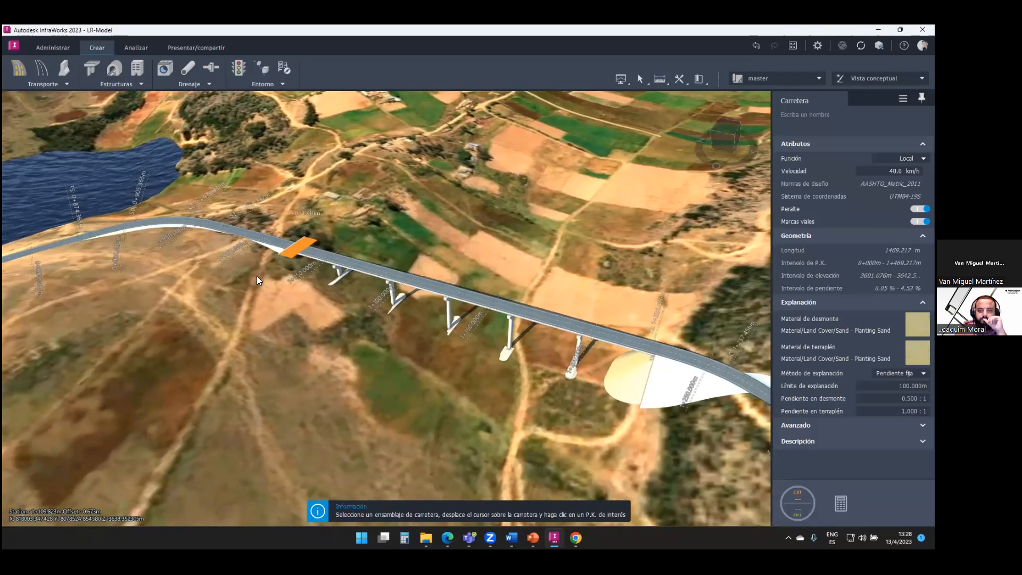
left_click(227, 294)
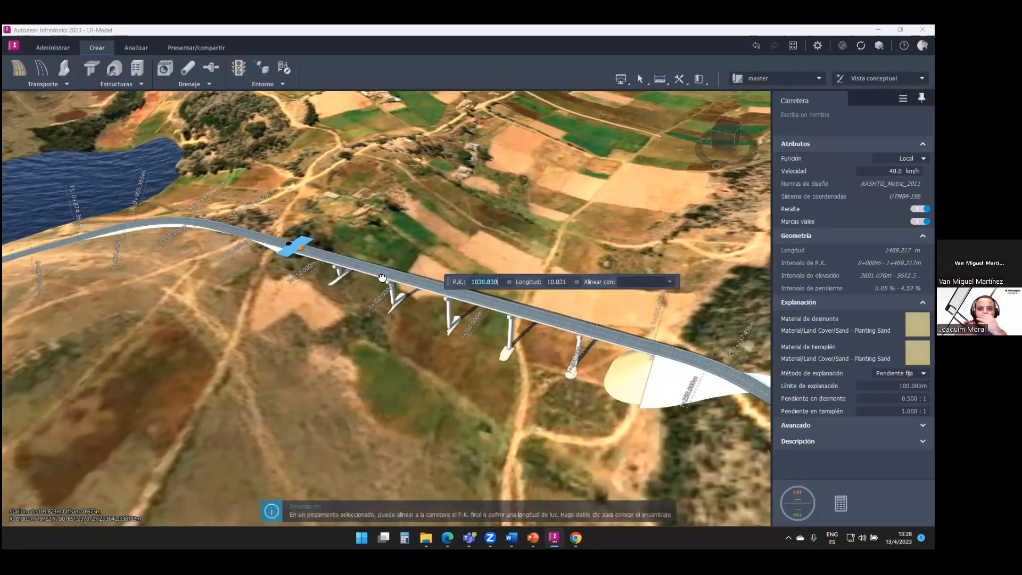
double_click(636, 349)
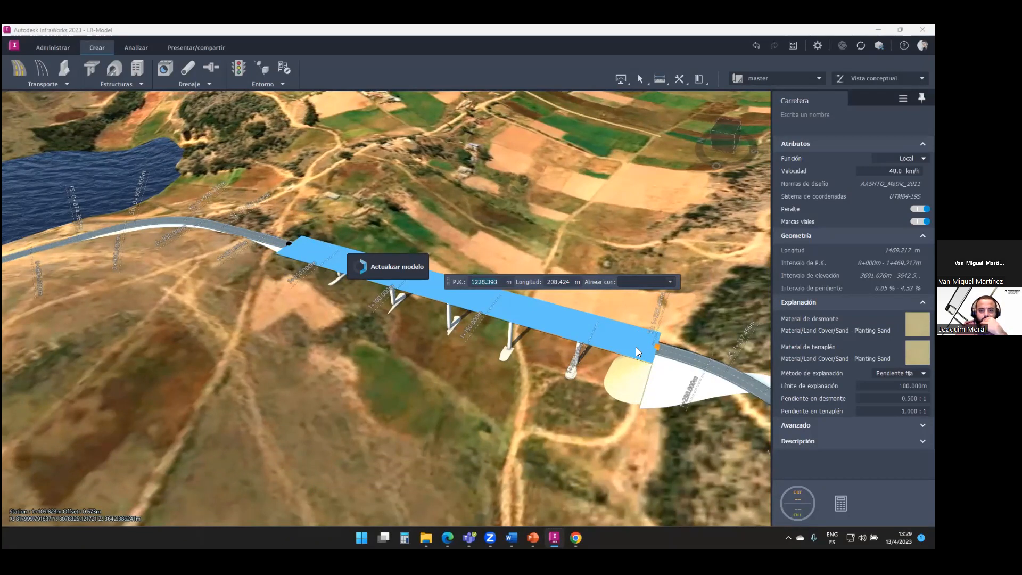
left_click(636, 347)
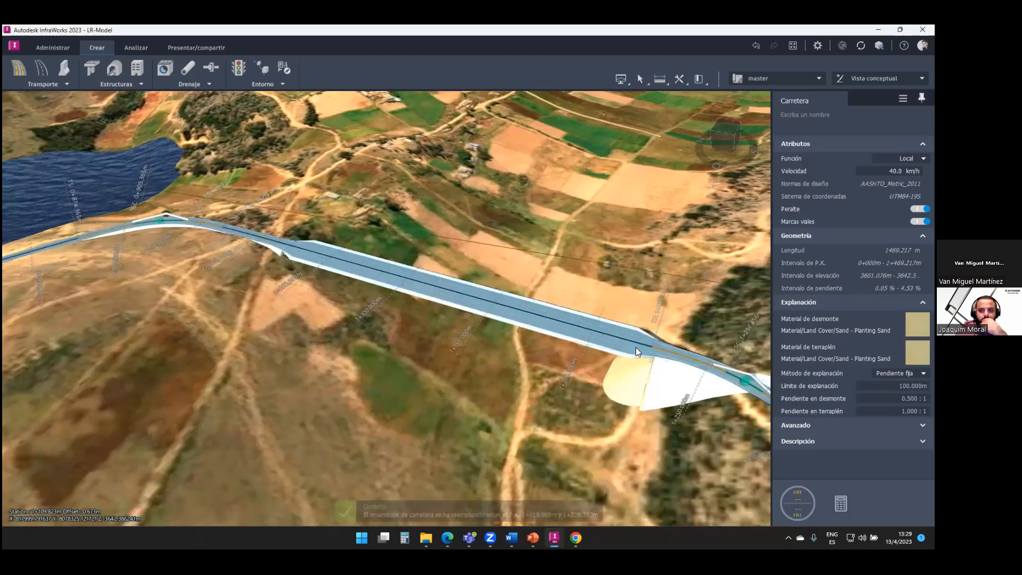
Delete the two inner lanes and the central median strip from the bridge's road section
left_click(448, 389)
left_click_drag(598, 355, 429, 319)
scroll(429, 318, "up", 3)
scroll(498, 324, "up", 5)
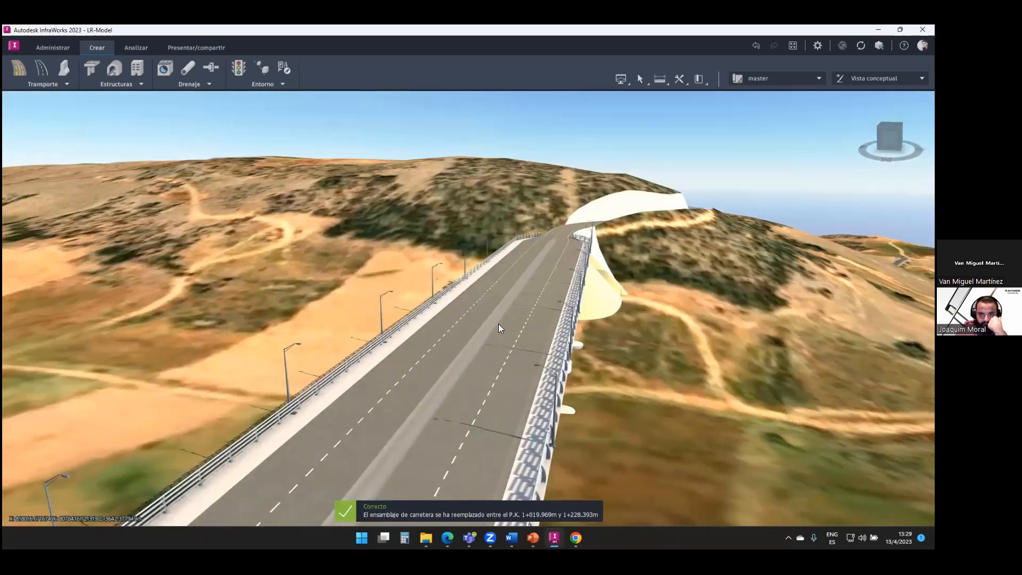
left_click(507, 348)
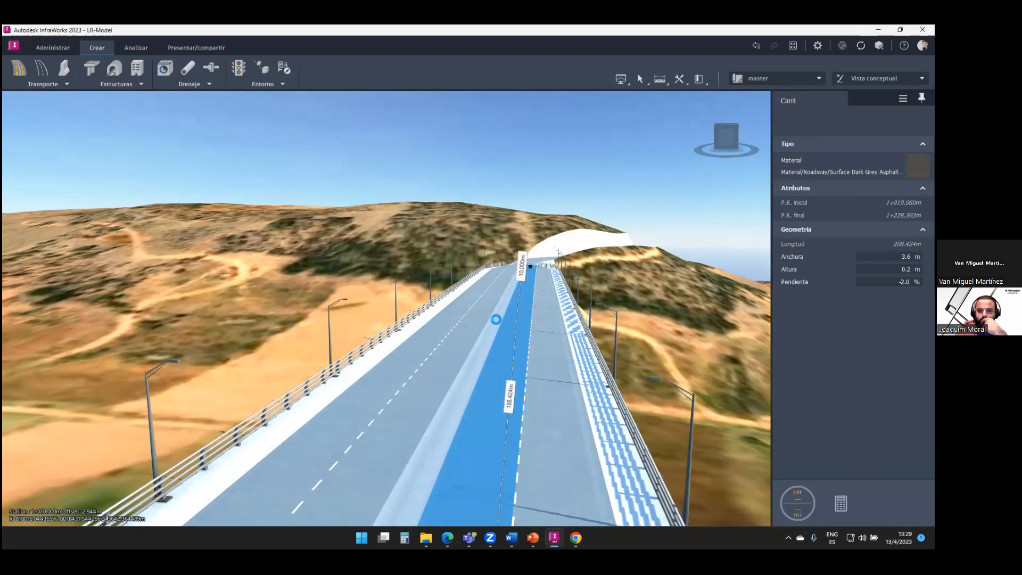
key("Delete")
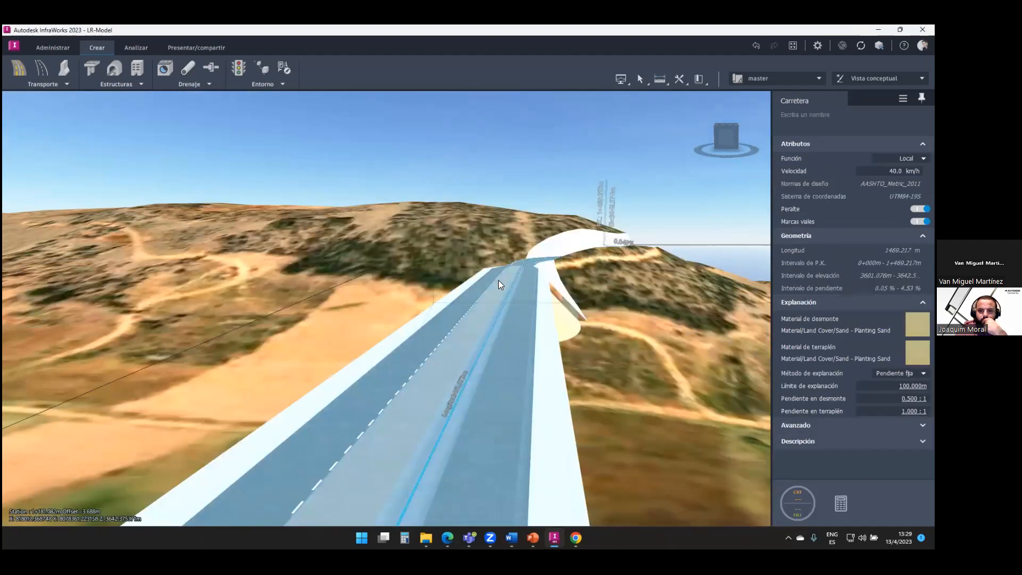
left_click(491, 296)
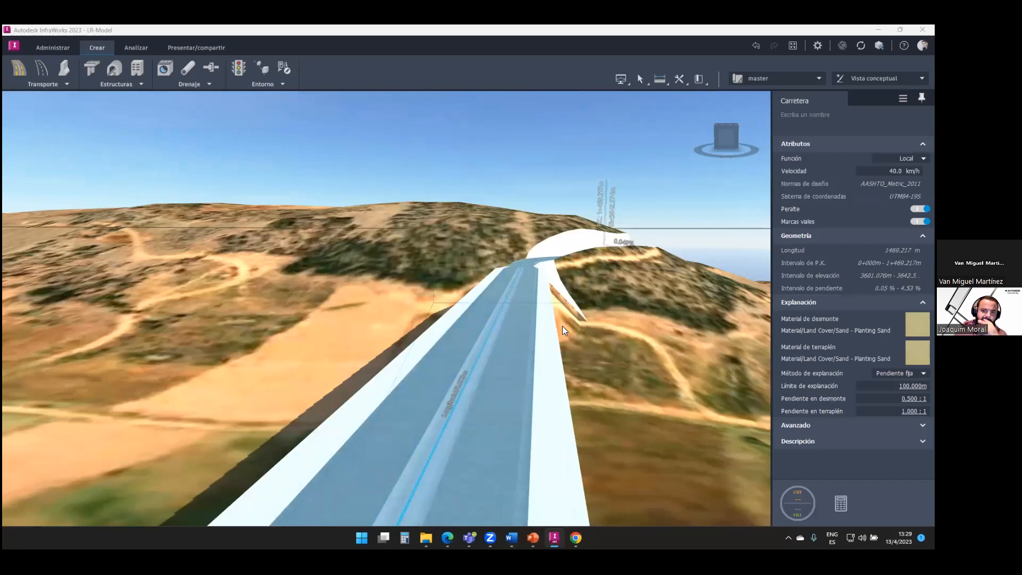
left_click(488, 342)
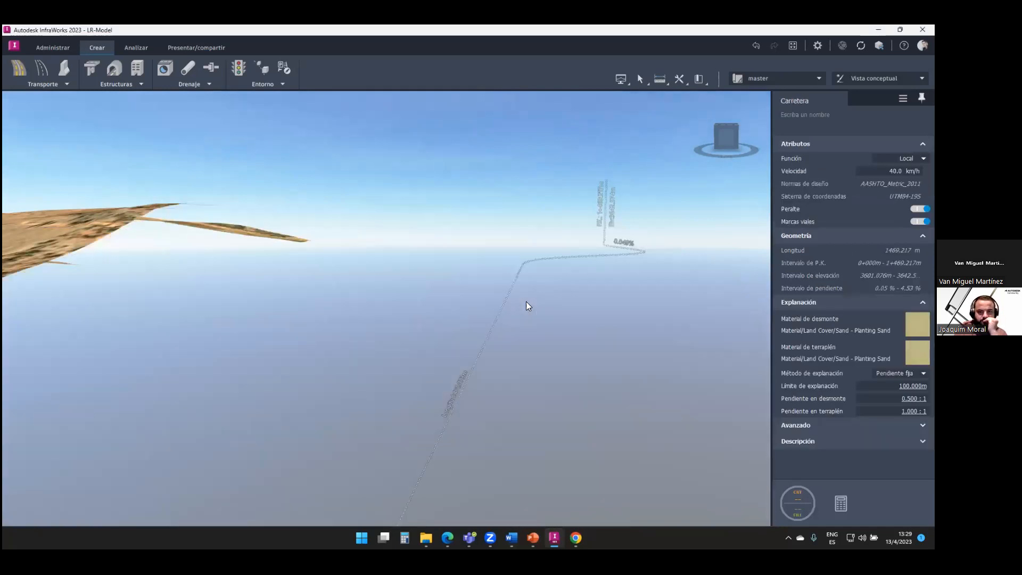
left_click(595, 359)
At the bridge's start, station 1+019.969, reduce the east sidewalk's transition length to 0.000 m
scroll(605, 353, "down", 2)
left_click_drag(605, 353, 314, 326)
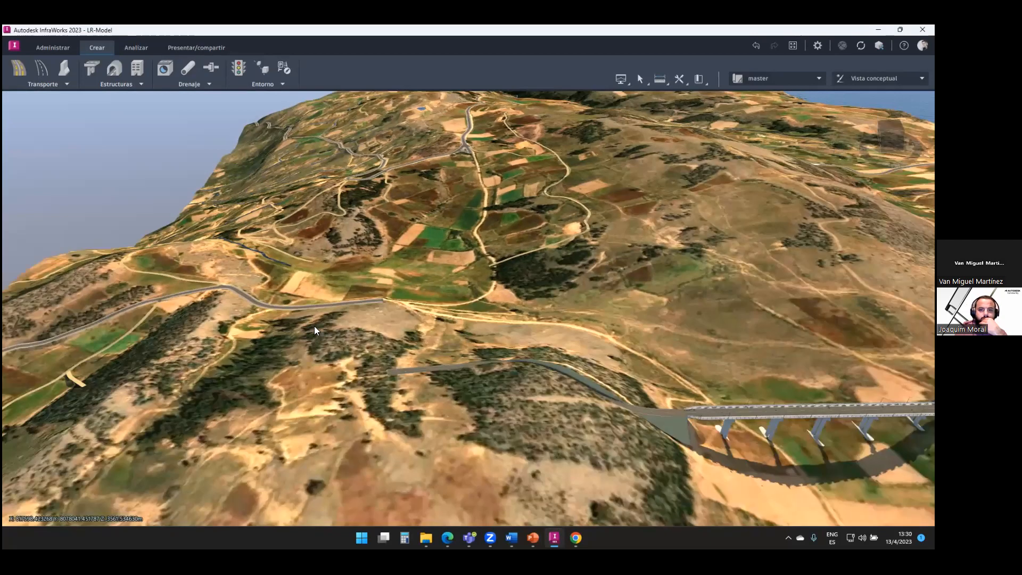
middle_click_drag(744, 406, 354, 327)
scroll(480, 461, "up", 4)
left_click_drag(468, 264, 376, 274)
scroll(345, 218, "up", 3)
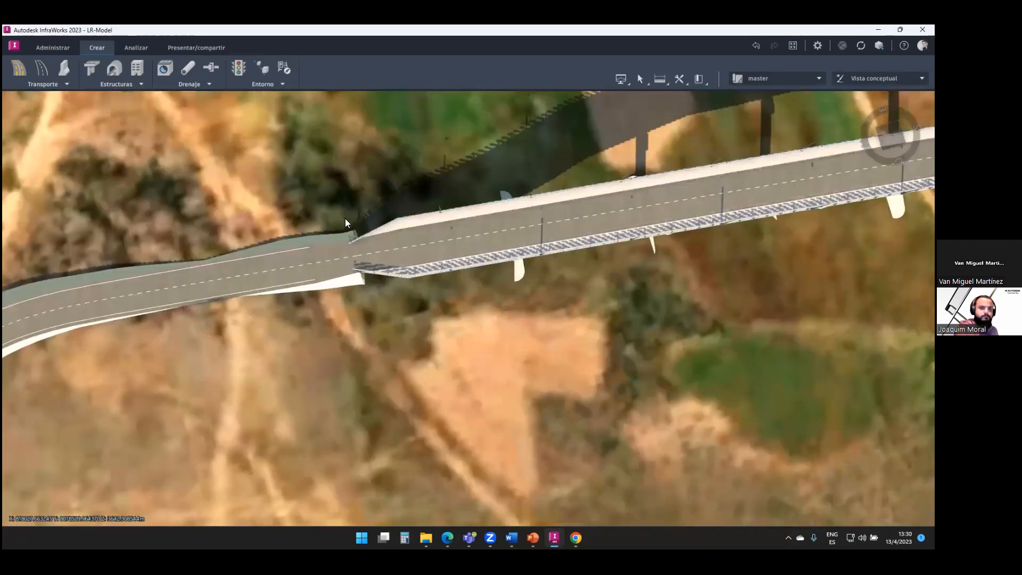
scroll(346, 223, "up", 5)
left_click_drag(474, 220, 565, 227)
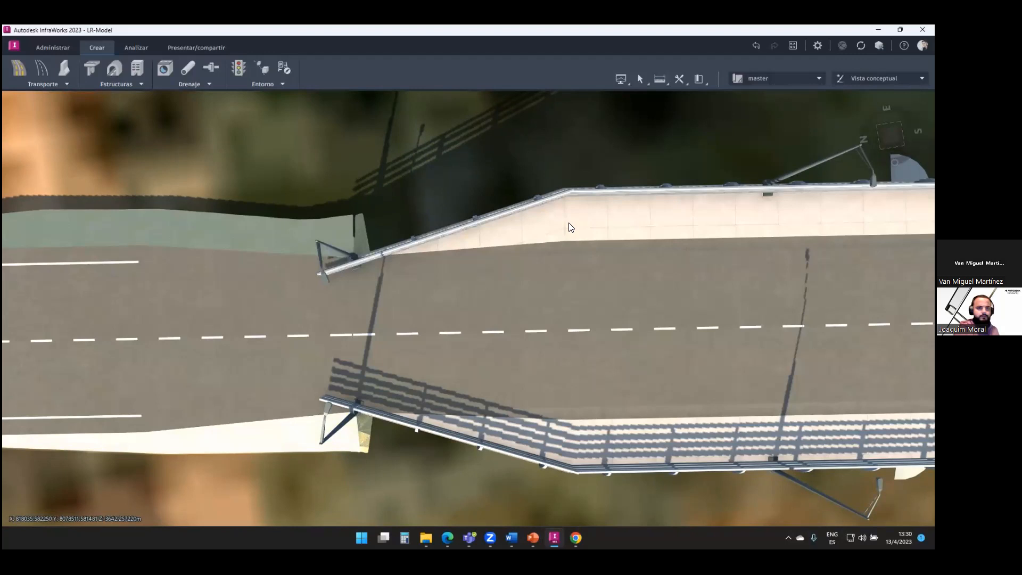
left_click(543, 222)
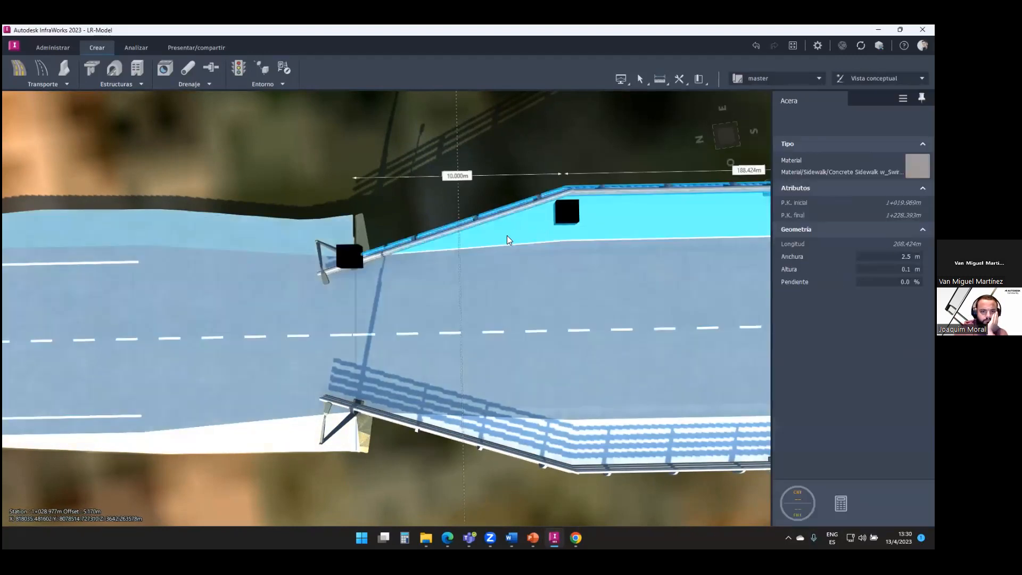
left_click_drag(567, 212, 347, 228)
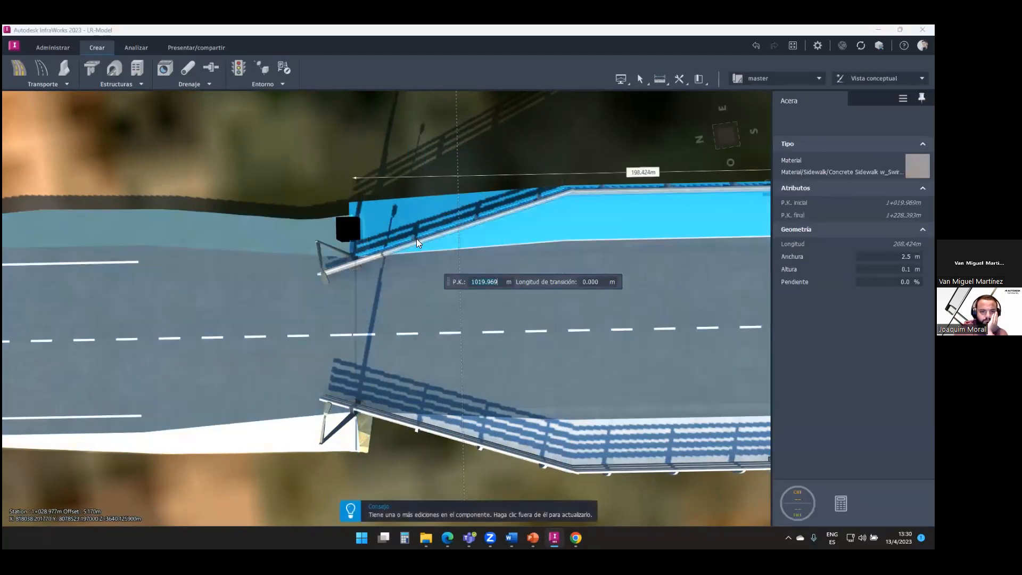
left_click(512, 424)
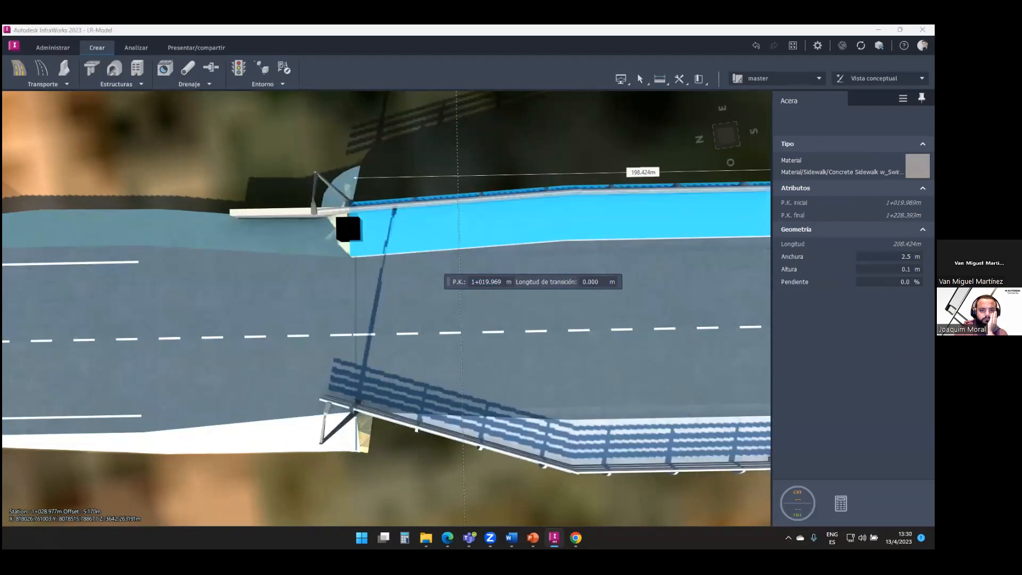
Reduce the west sidewalk's transition length to 0.000 m at the bridge's start, station 1+019.969
left_click(559, 445)
left_click_drag(567, 448, 352, 445)
left_click(305, 487)
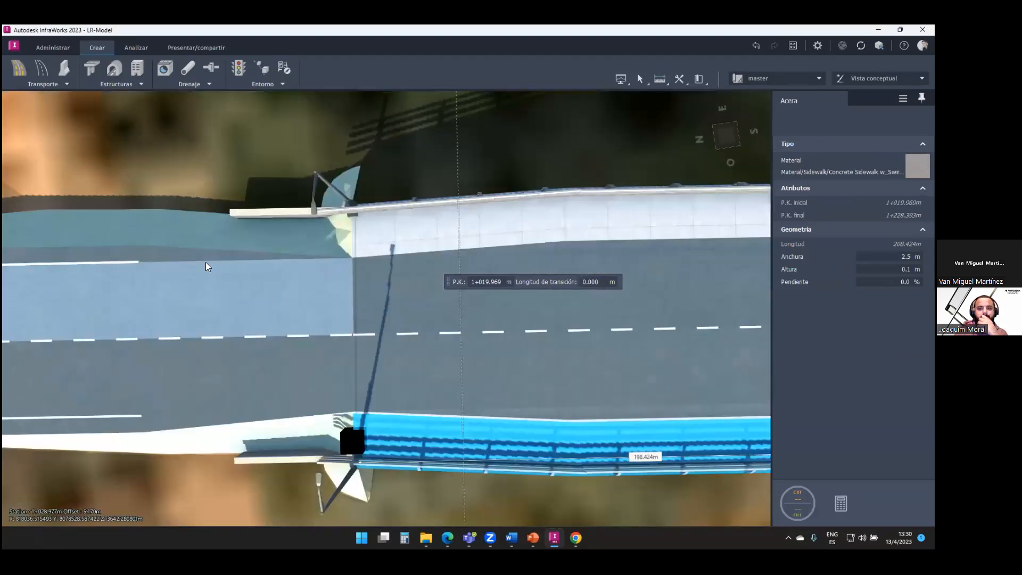
Extend both 0.8 m outer edge strips of the approach road to station 1+019.969 with 0.000 m transition length
left_click(199, 258)
left_click_drag(130, 250, 344, 244)
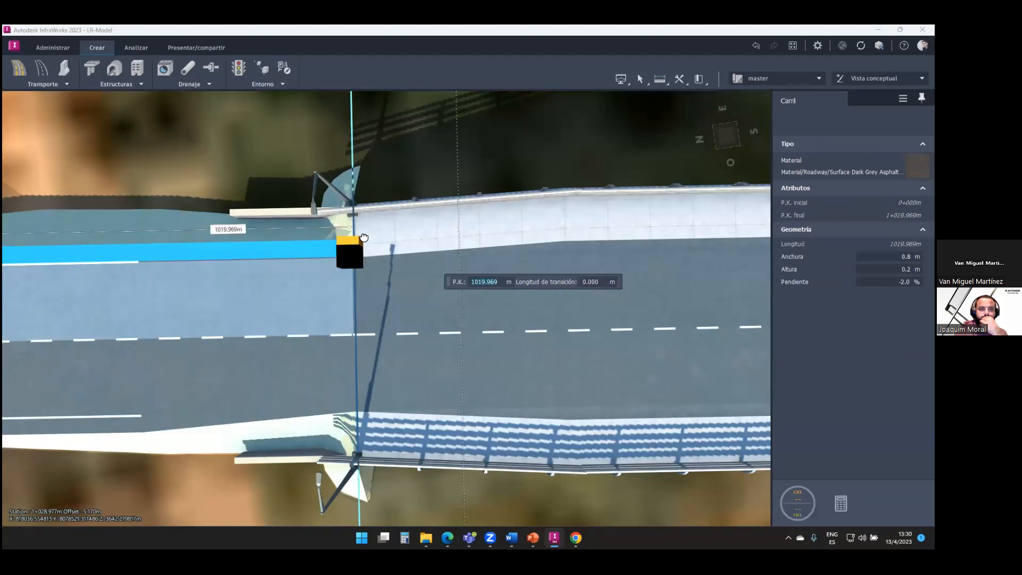
left_click(188, 420)
left_click_drag(137, 424, 405, 504)
left_click(409, 503)
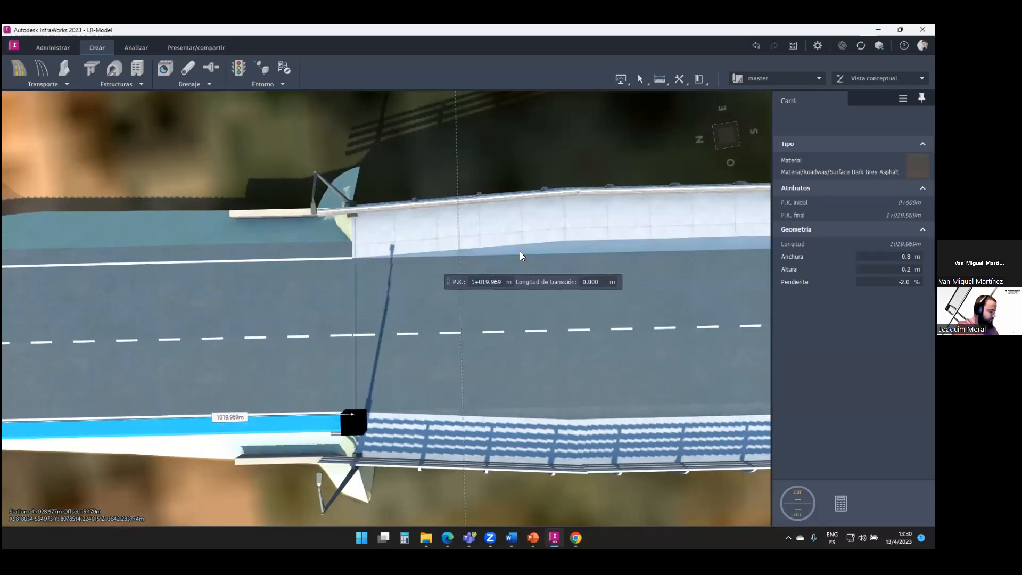
Remove the transitions of both 0.6 m bridge shoulders at station 1+019.969 and deselect the road
left_click(534, 248)
left_click_drag(564, 242, 346, 246)
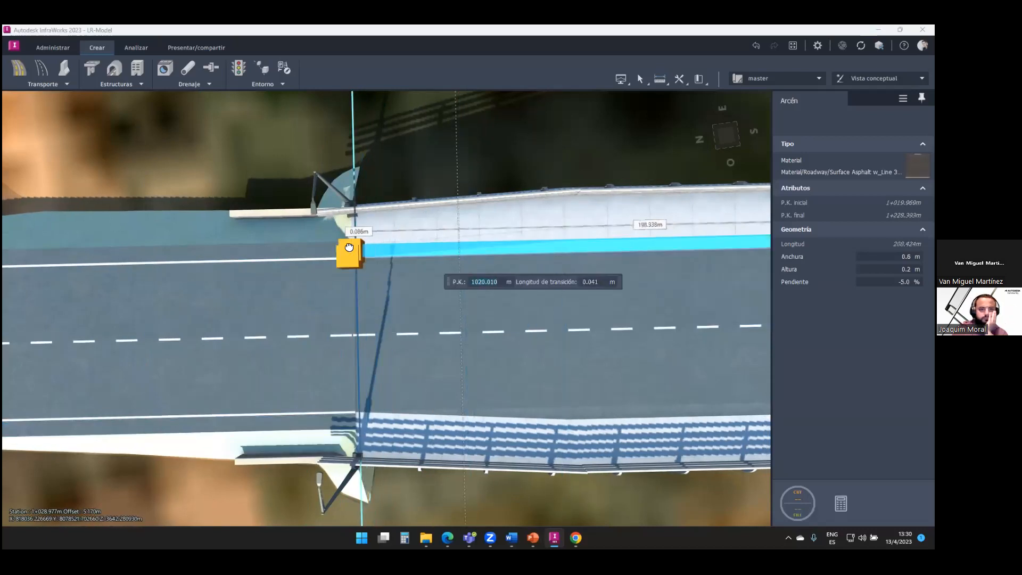
left_click(458, 485)
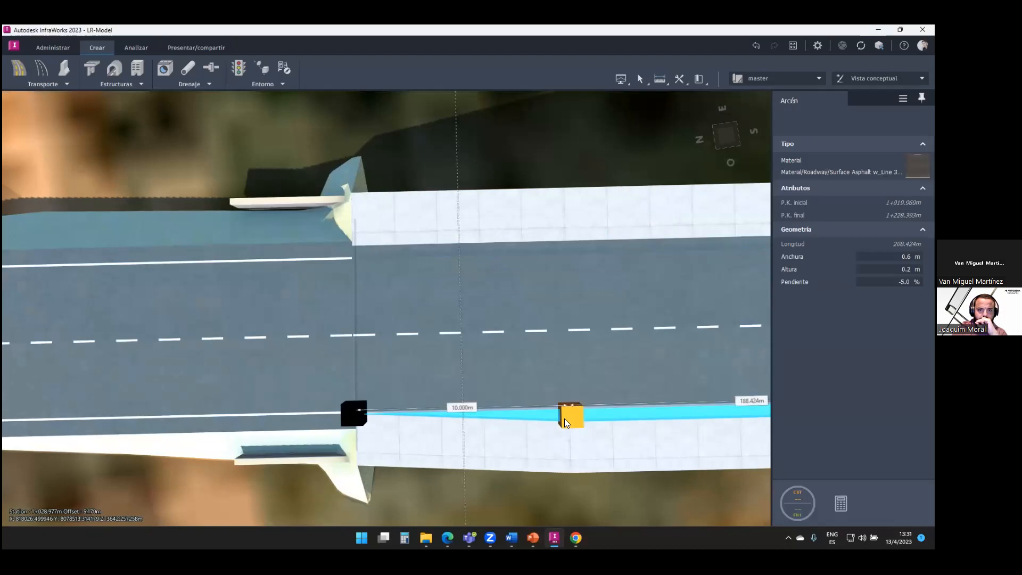
left_click_drag(564, 418, 353, 418)
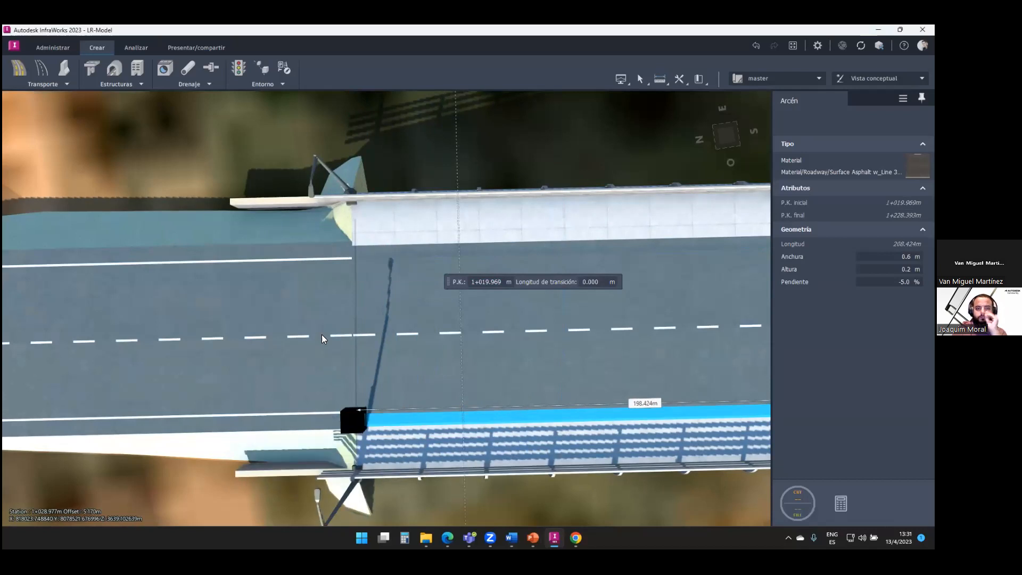
key("Escape")
key("Escape")
At the bridge's far end, station 1+228.393, reduce both sidewalks' transition lengths to 0.000 m
left_click_drag(477, 253, 393, 274)
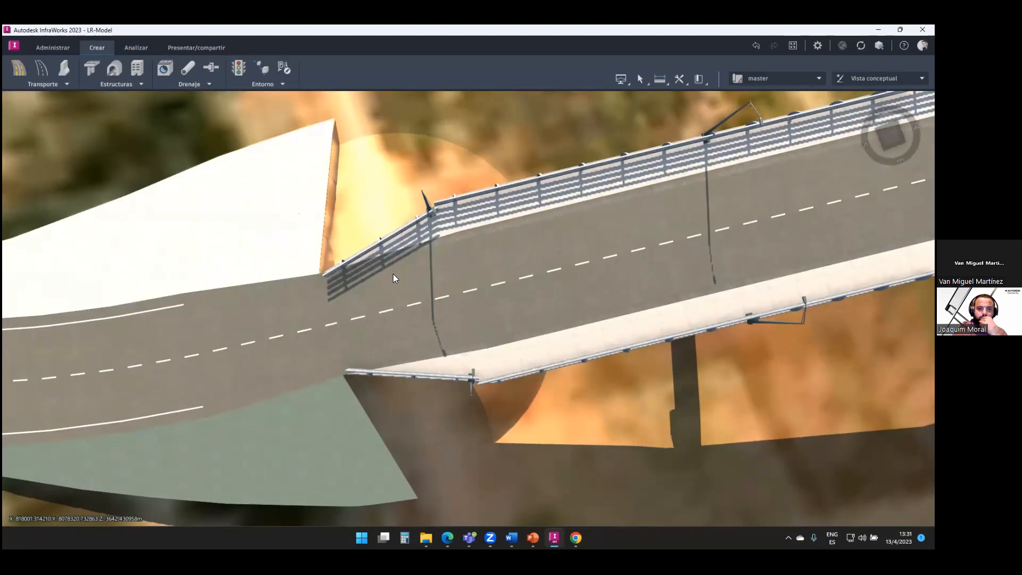
left_click(457, 218)
left_click(452, 215)
left_click_drag(452, 215, 293, 251)
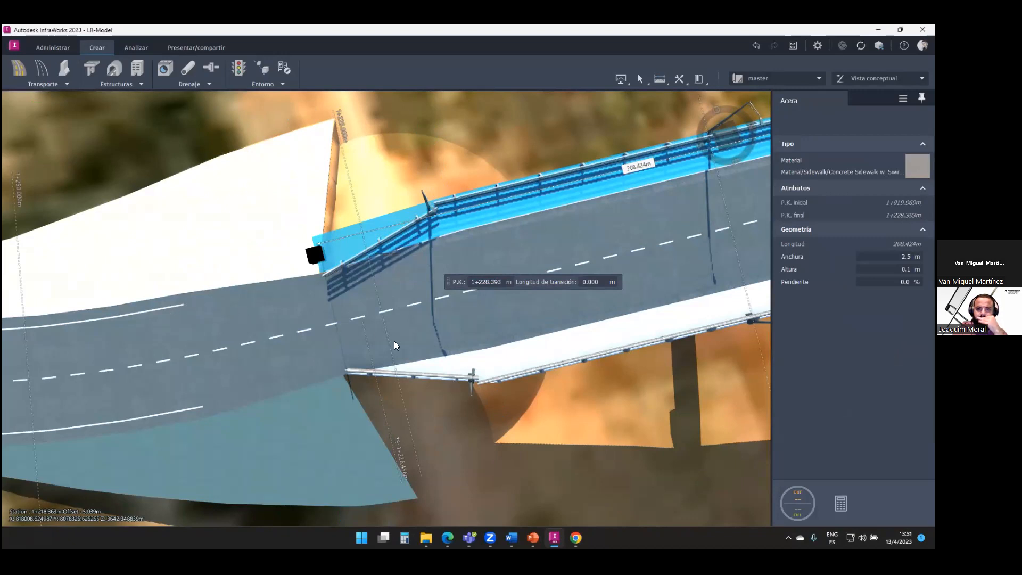
left_click(497, 371)
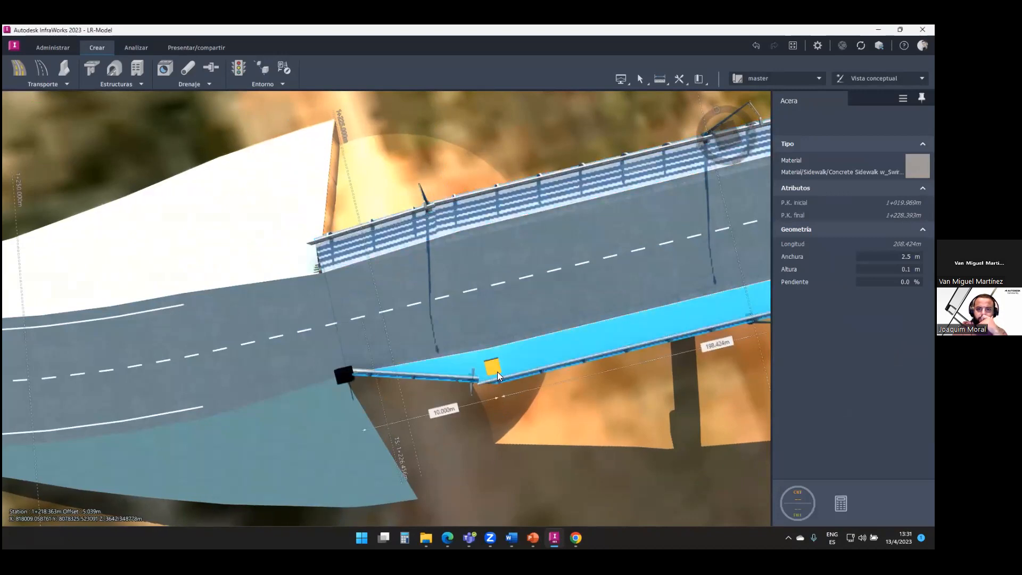
left_click_drag(496, 371, 347, 393)
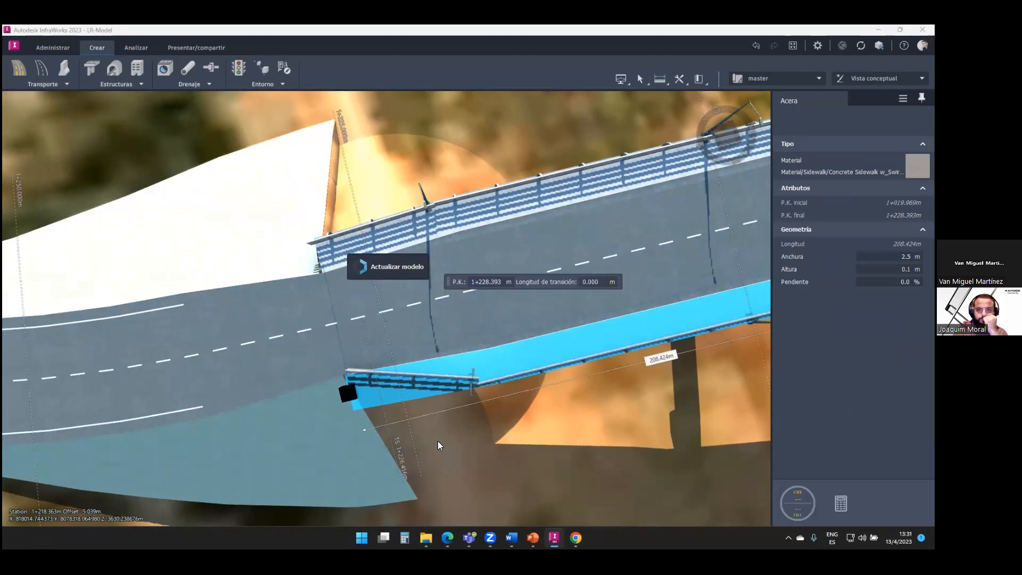
Switch to the PowerPoint workflow slide, outline the InfraWorks Modelo box, and circle the Model Builder branch with the pen
mouse_move(533, 538)
left_click(534, 479)
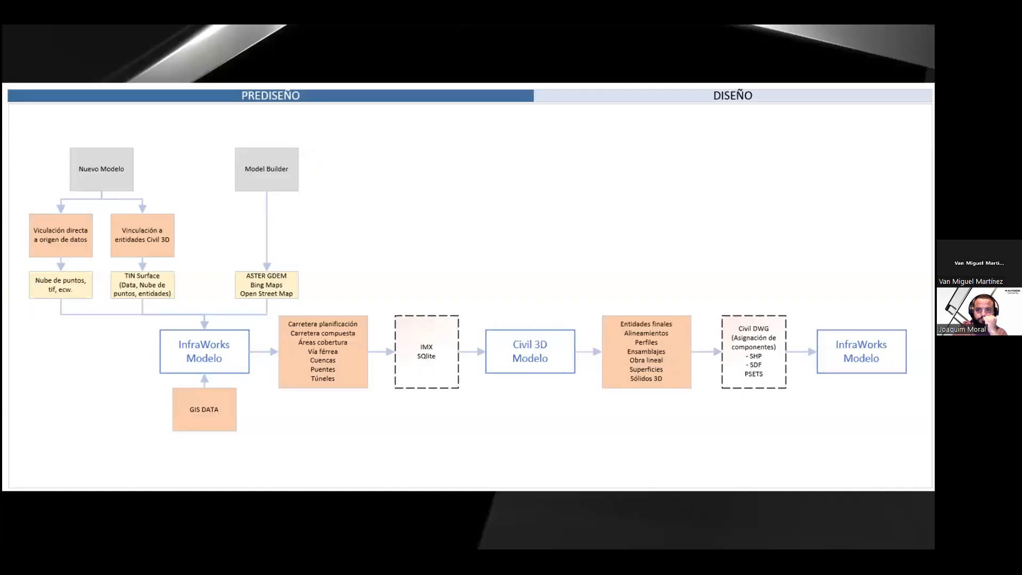
left_click(196, 332)
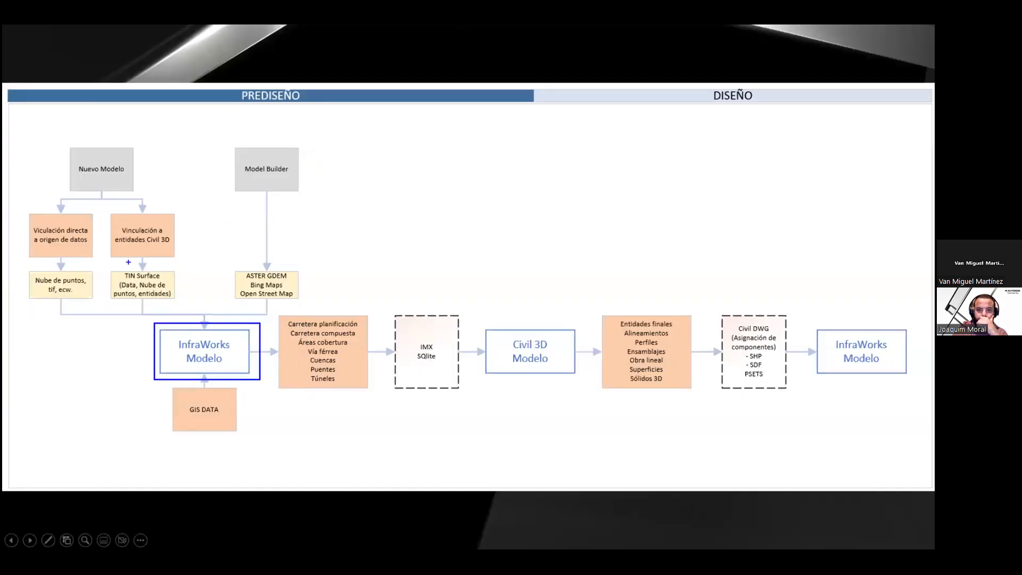
mouse_move(300, 152)
left_mouse_down()
mouse_move(212, 224)
mouse_move(308, 198)
left_mouse_up()
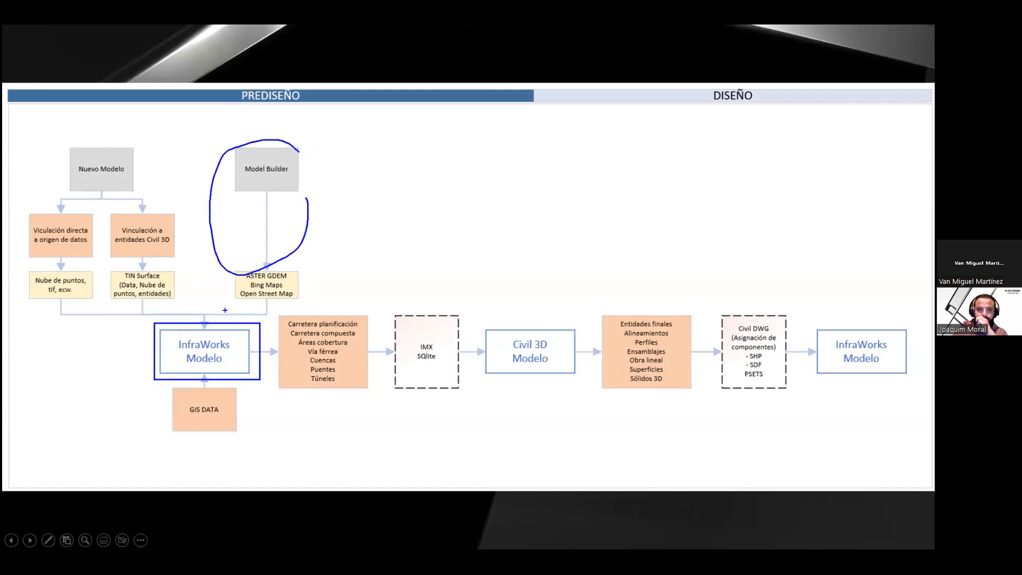
Draw arrows to Carretera compuesta, Puentes and the Civil 3D Modelo box, and erase all pen marks from the slide
mouse_move(113, 176)
left_mouse_down()
mouse_move(87, 296)
mouse_move(168, 217)
left_mouse_up()
key("ctrl+z")
left_click_drag(362, 333, 392, 314)
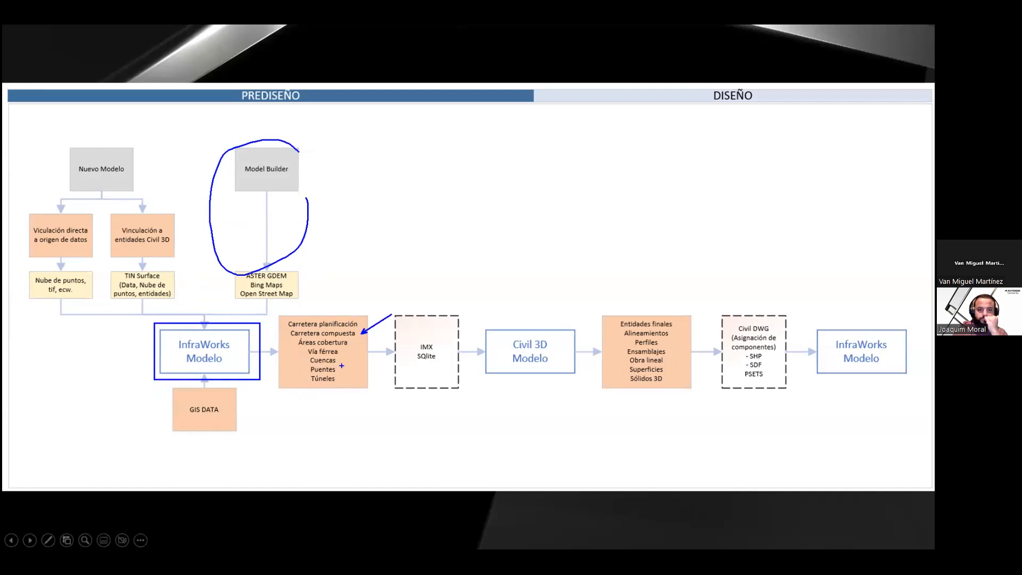
left_click_drag(337, 370, 353, 366)
left_click_drag(526, 321, 527, 121)
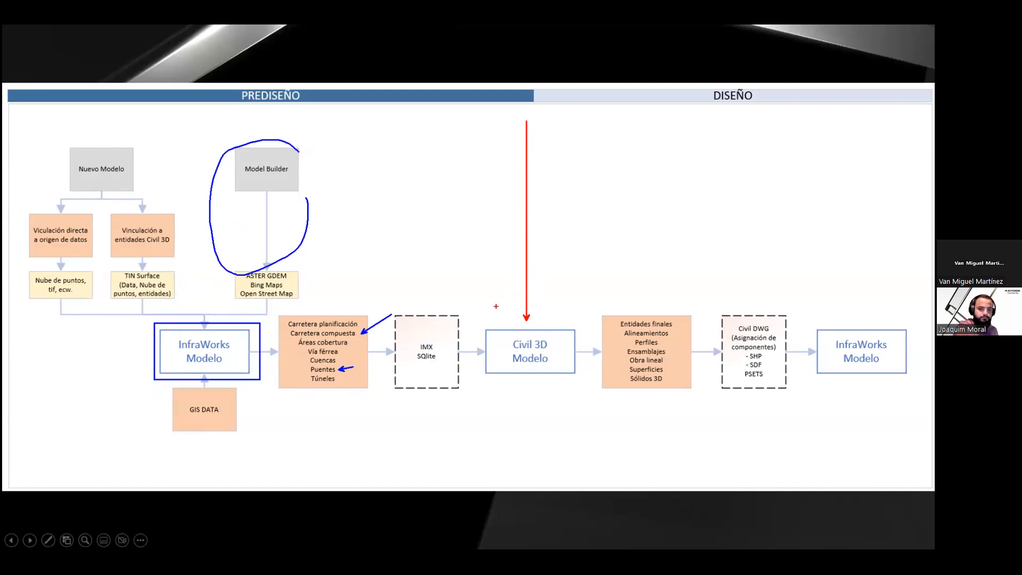
key("e")
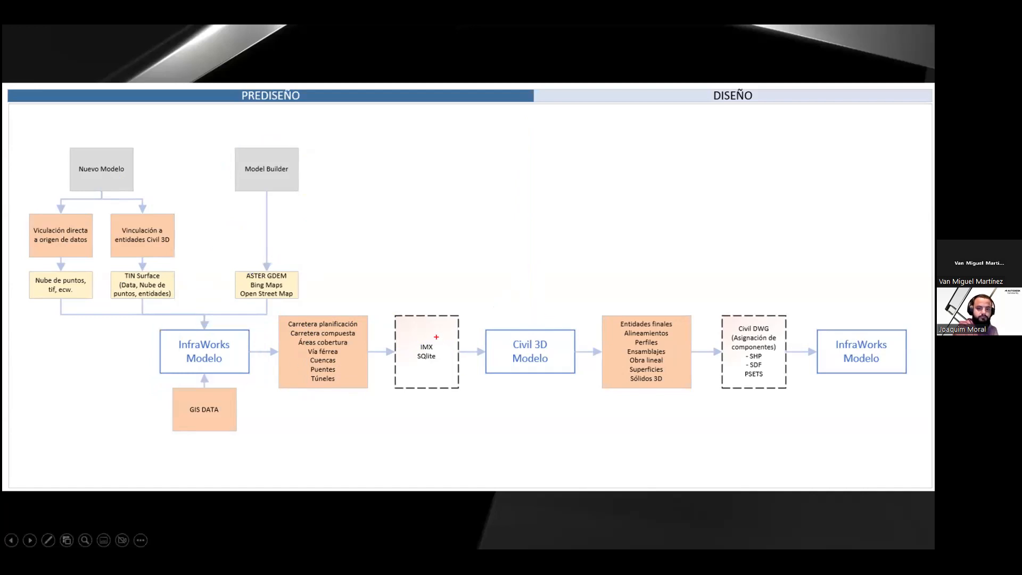
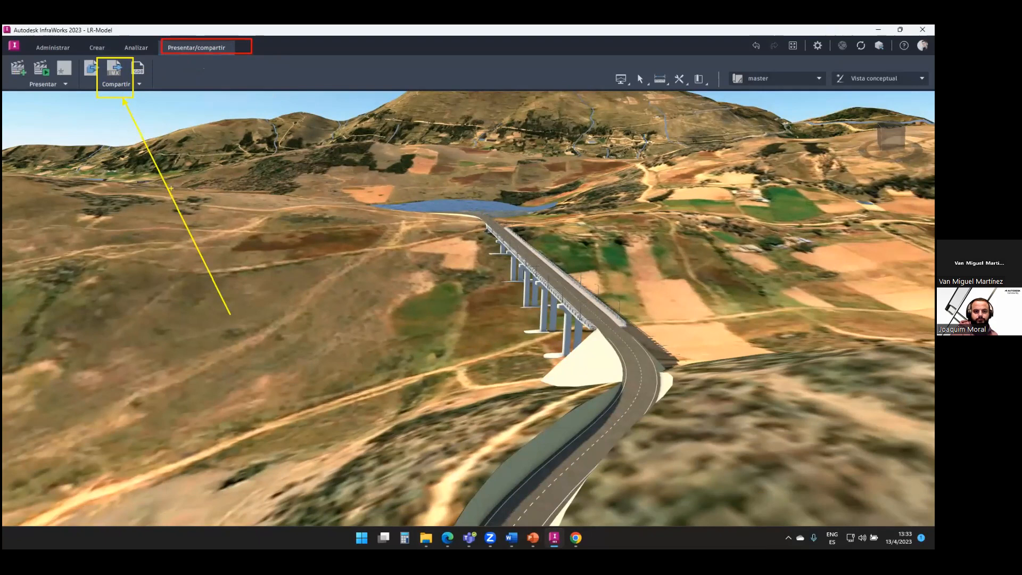
Check the coordinate system of the LR-Model in its InfraWorks model properties and close them without changes
mouse_move(235, 189)
left_mouse_down()
mouse_move(297, 201)
mouse_move(449, 275)
mouse_move(545, 247)
mouse_move(550, 344)
left_mouse_up()
scroll(551, 343, "up", 3)
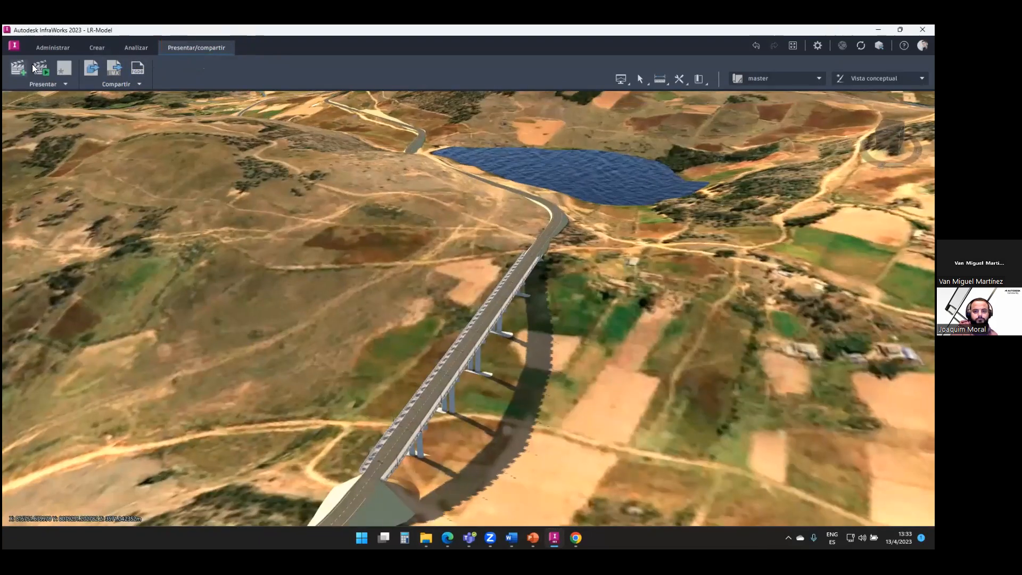
left_click(53, 48)
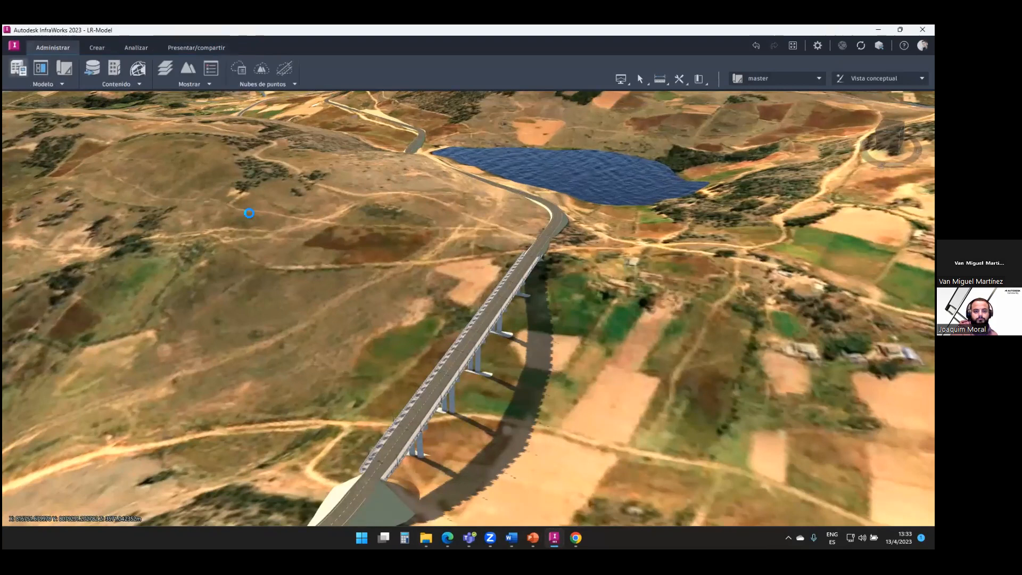
mouse_move(453, 164)
left_mouse_down()
mouse_move(536, 188)
mouse_move(509, 249)
left_mouse_up()
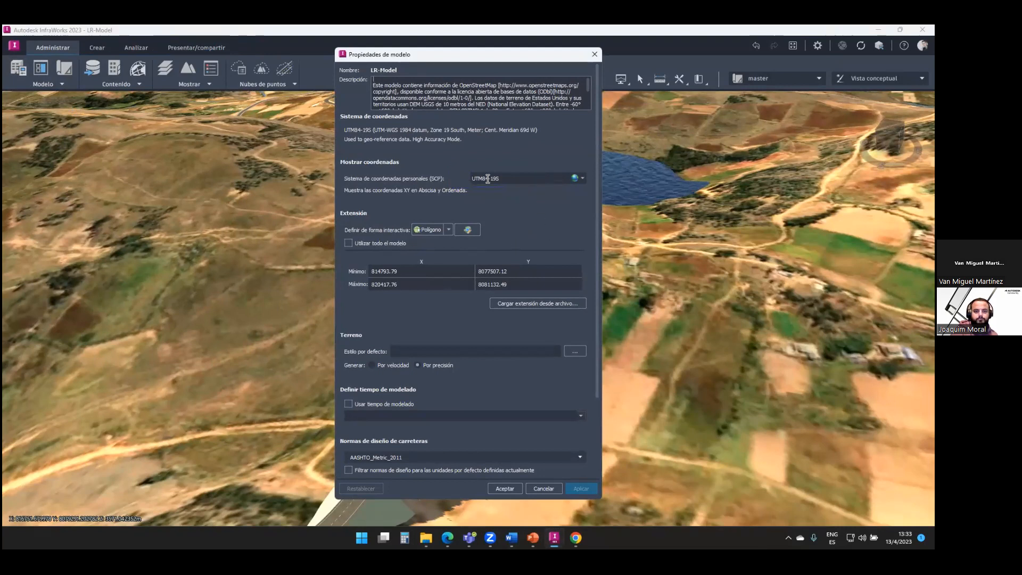
left_click(594, 55)
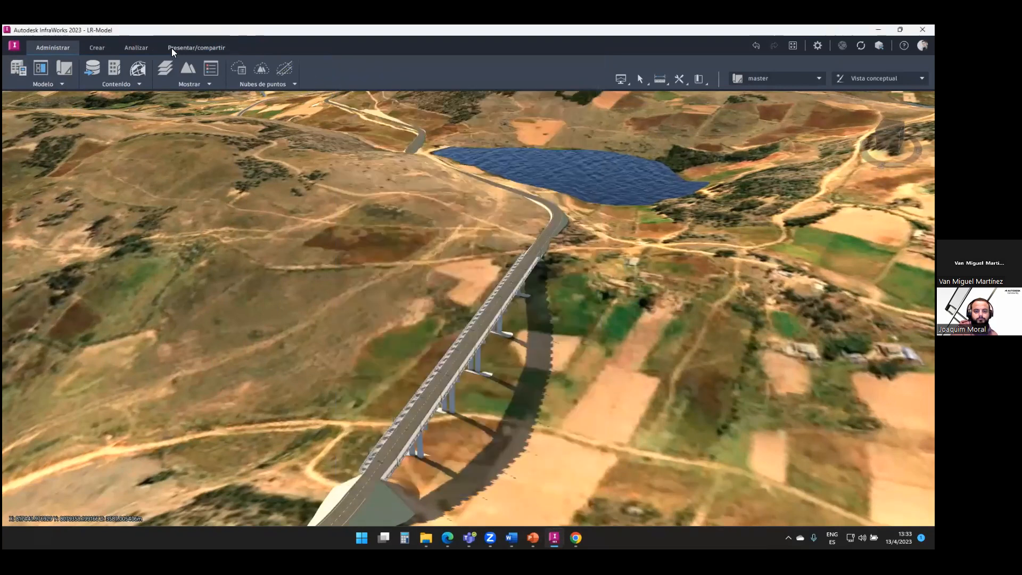
left_click(196, 48)
left_click(113, 68)
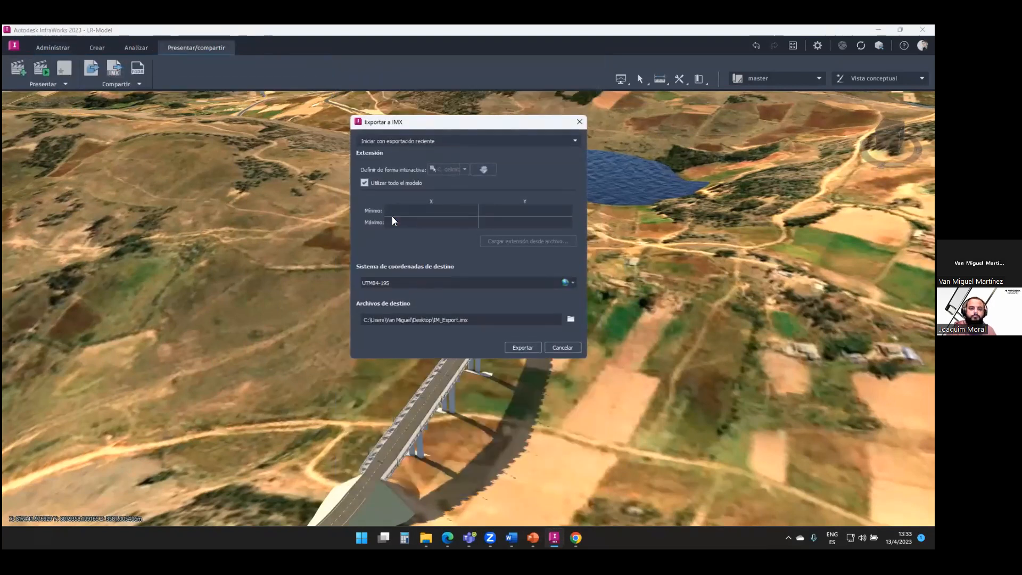
left_click(404, 182)
left_click(446, 169)
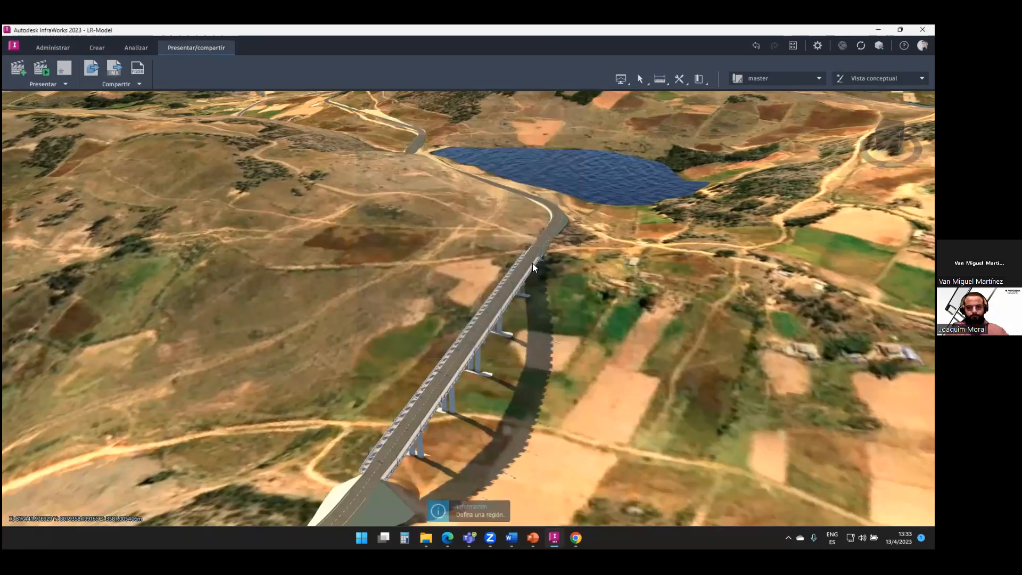
scroll(505, 273, "down", 5)
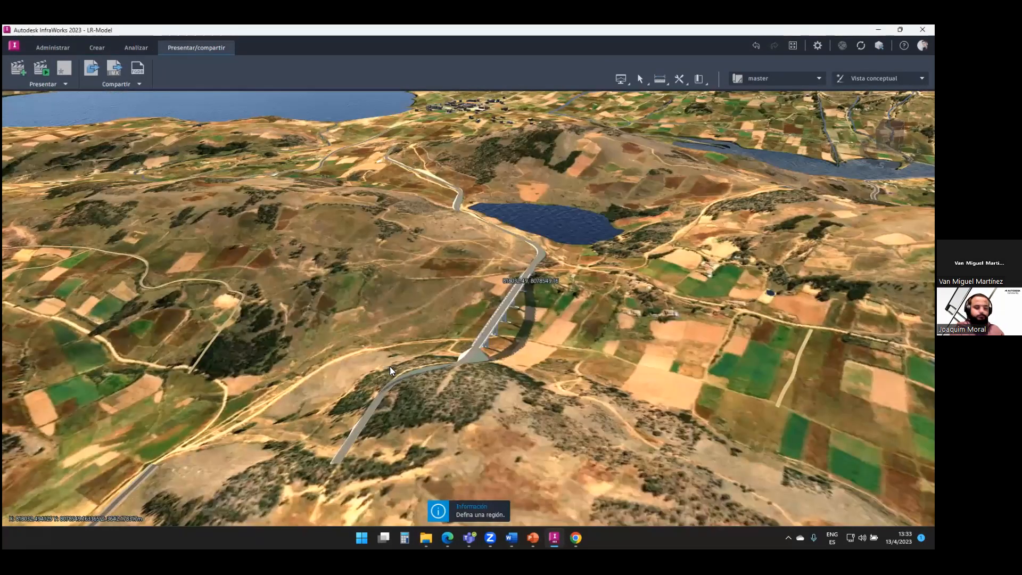
left_click_drag(506, 340, 164, 319)
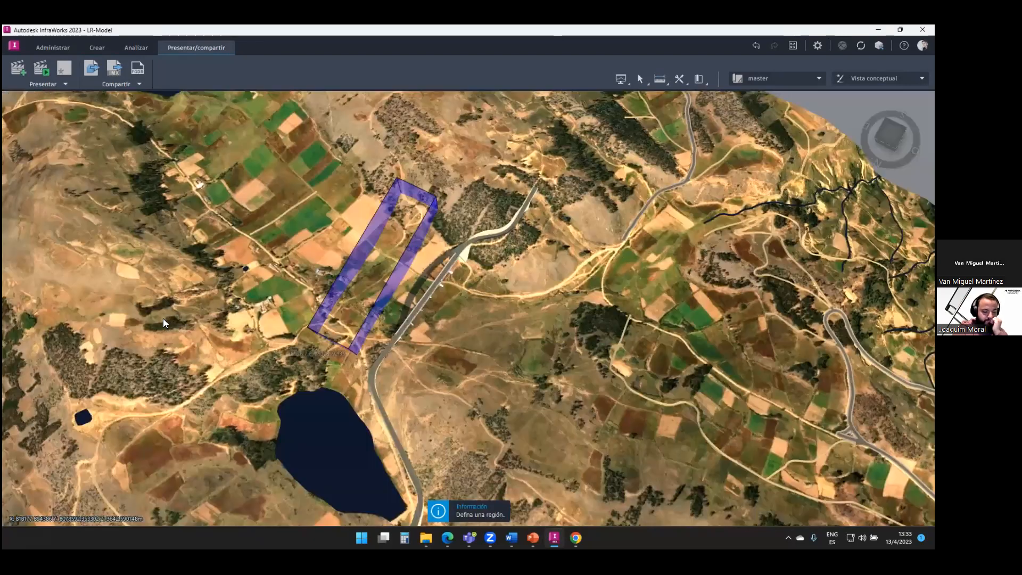
left_click_drag(420, 337, 254, 381)
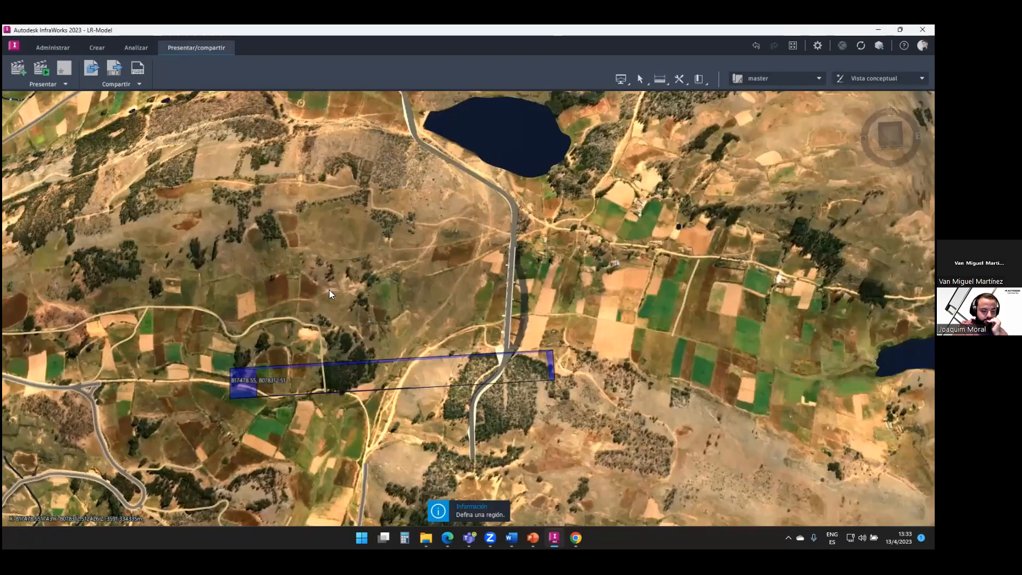
scroll(349, 287, "down", 2)
scroll(528, 330, "down", 3)
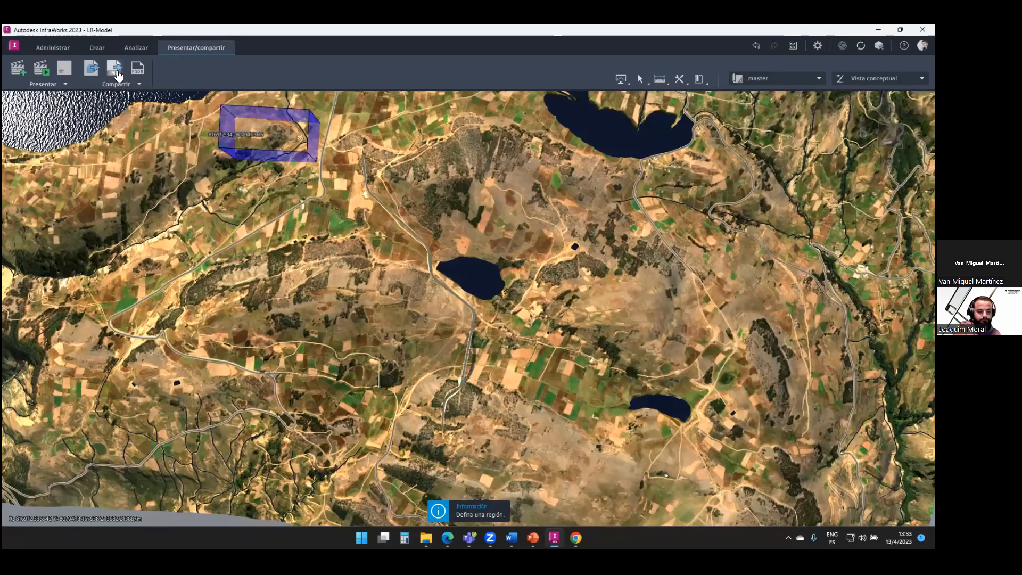
Export a bounding box of about 1,268 by 1,488 m enclosing the component road to IM_Export.imx on the desktop, using UTM84-19S
left_click(116, 69)
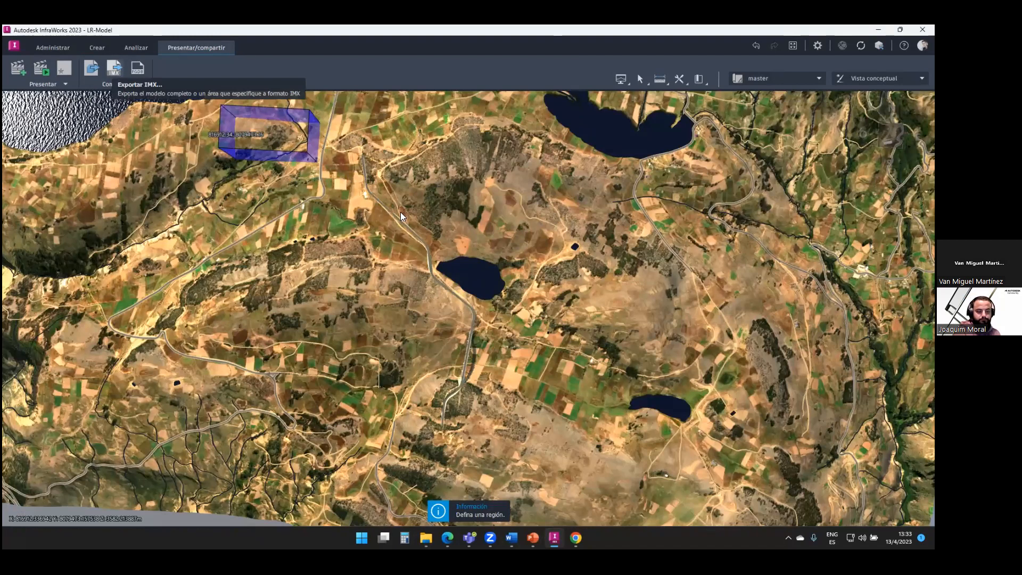
double_click(373, 181)
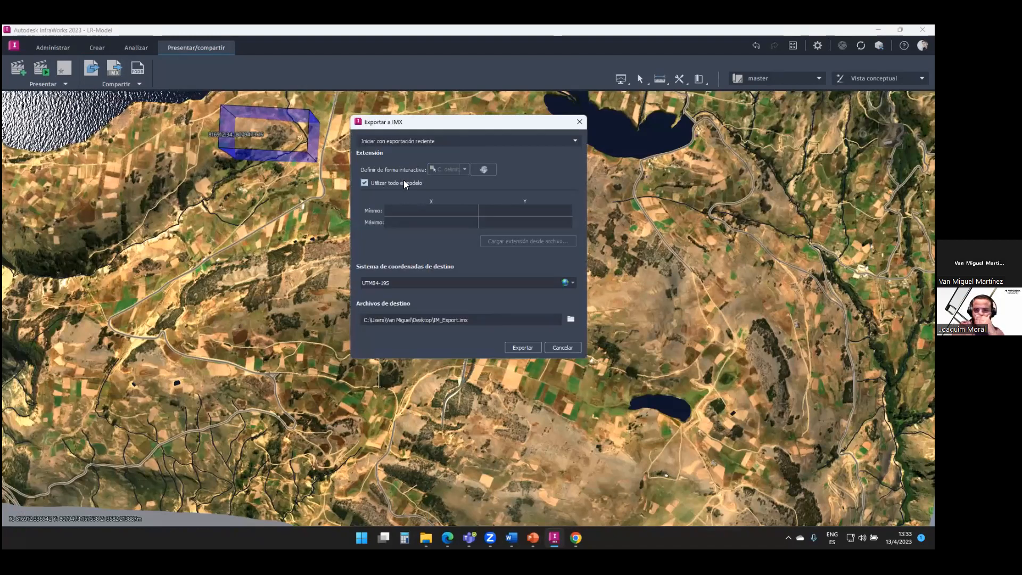
left_click(403, 181)
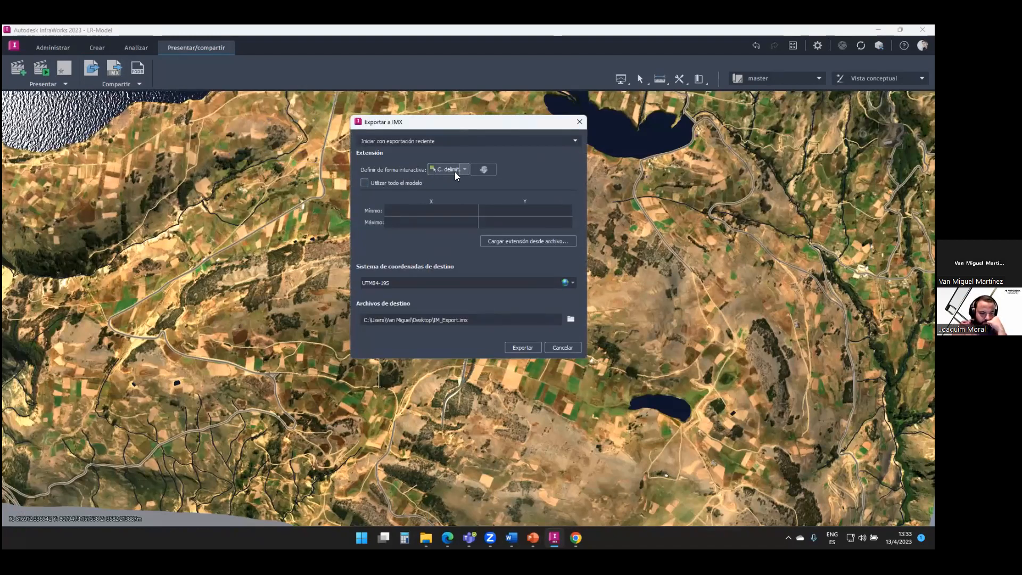
left_click(450, 170)
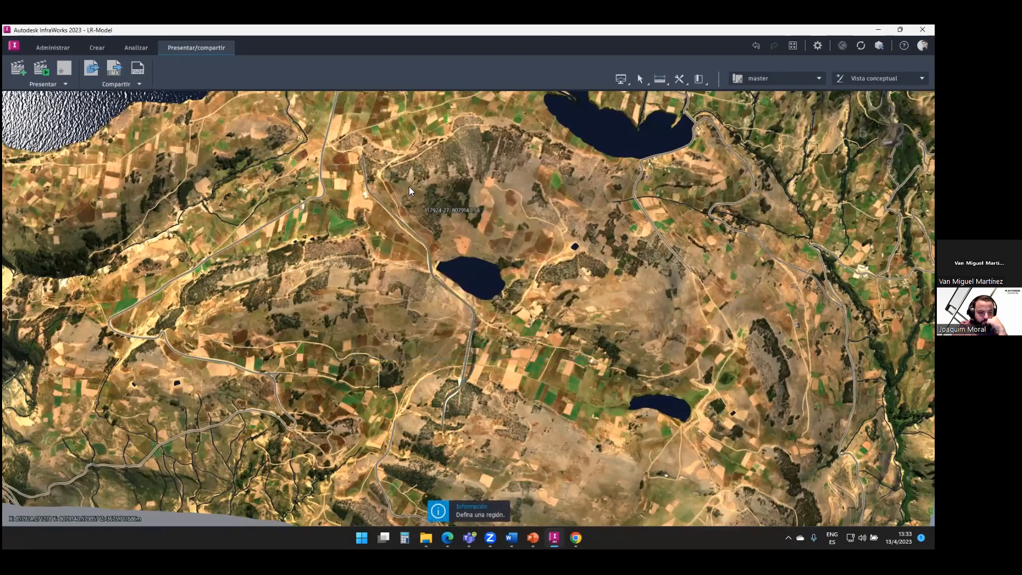
left_click(335, 119)
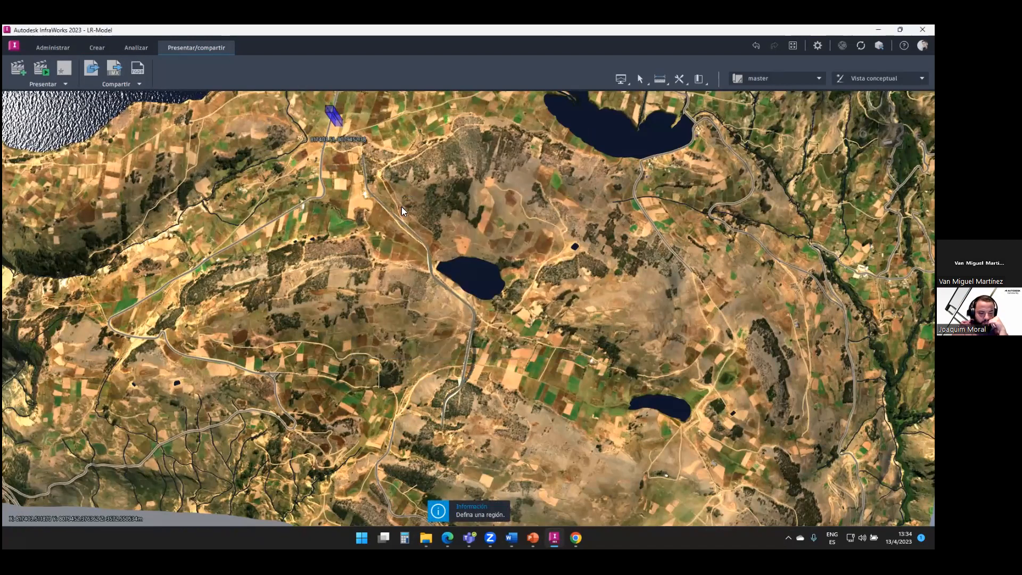
left_click(592, 456)
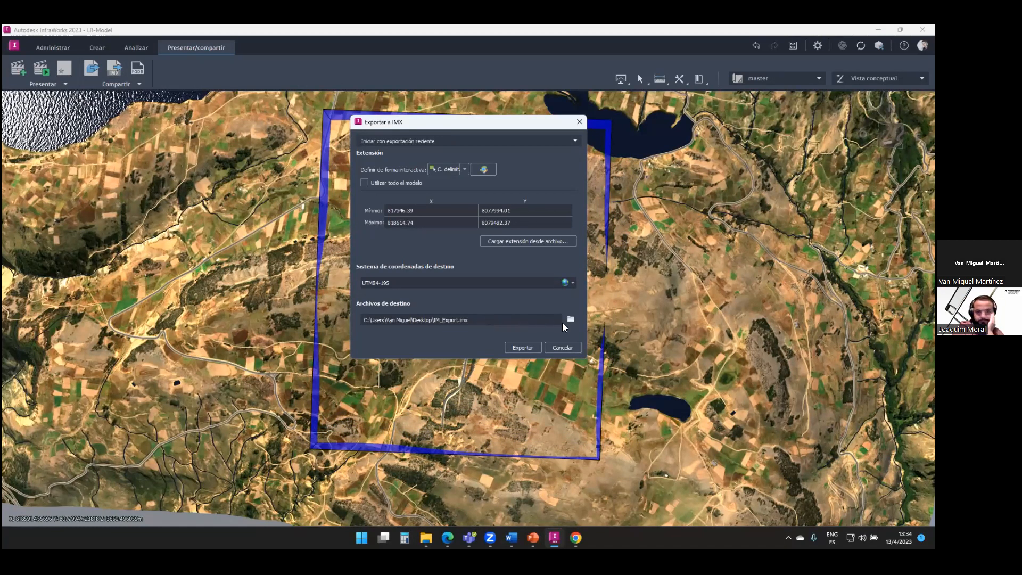
left_click(514, 346)
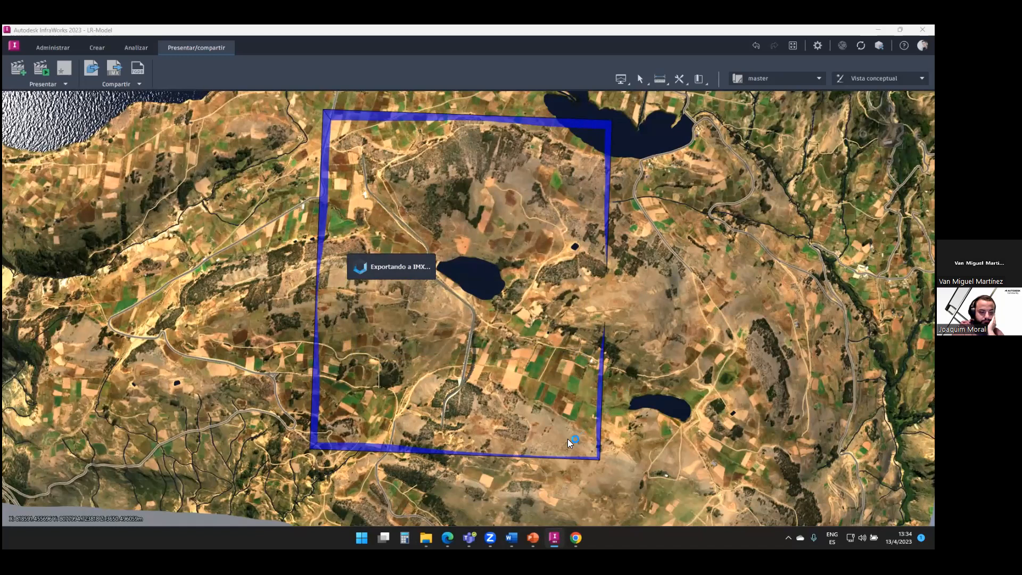
Launch Civil 3D 2023 Metric and create a new drawing
key("super")
type("civil")
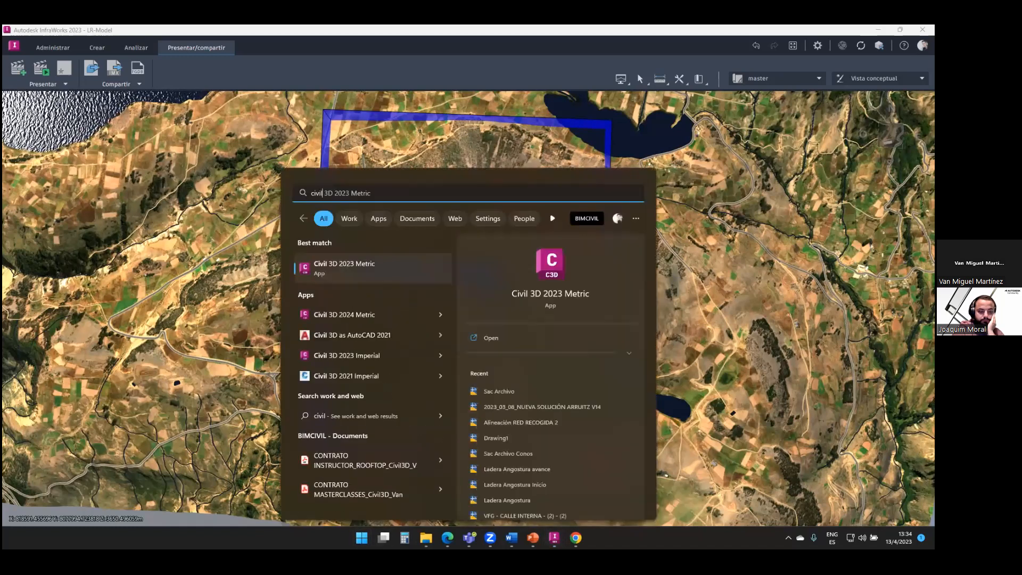
key("Return")
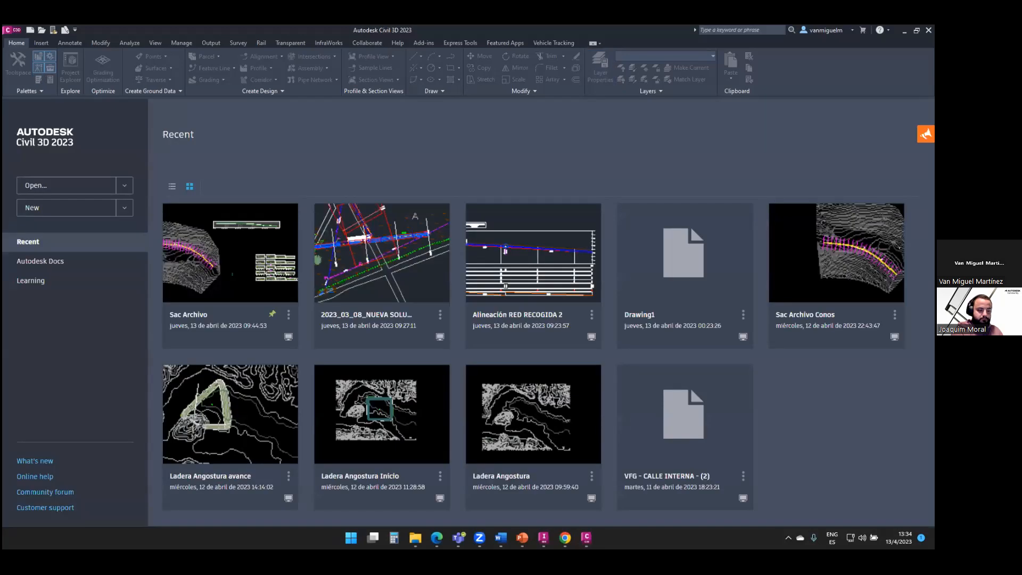
left_click(125, 208)
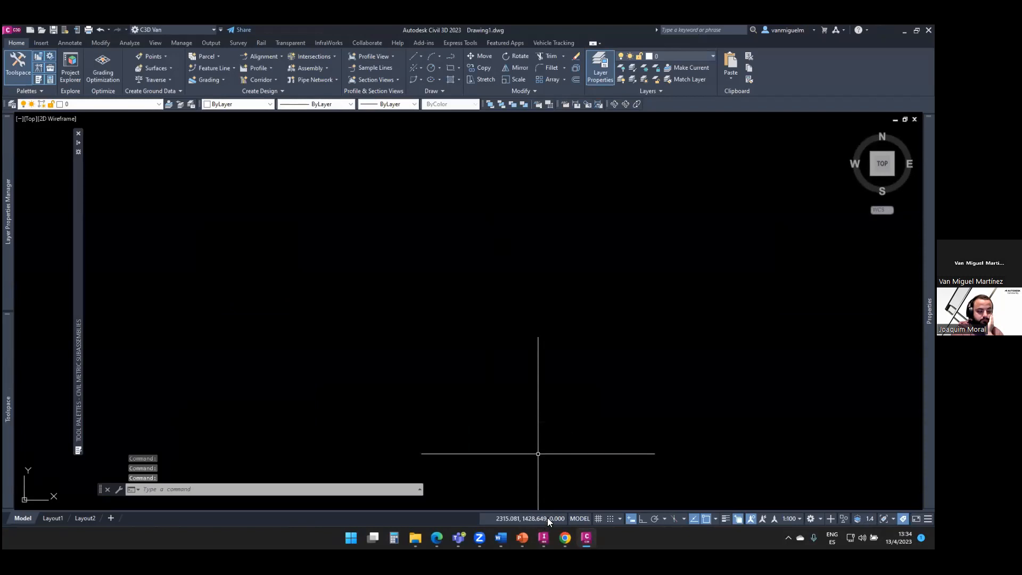
Return to InfraWorks to close the IMX export dialog, and switch back to the Civil 3D drawing
key("alt+Tab")
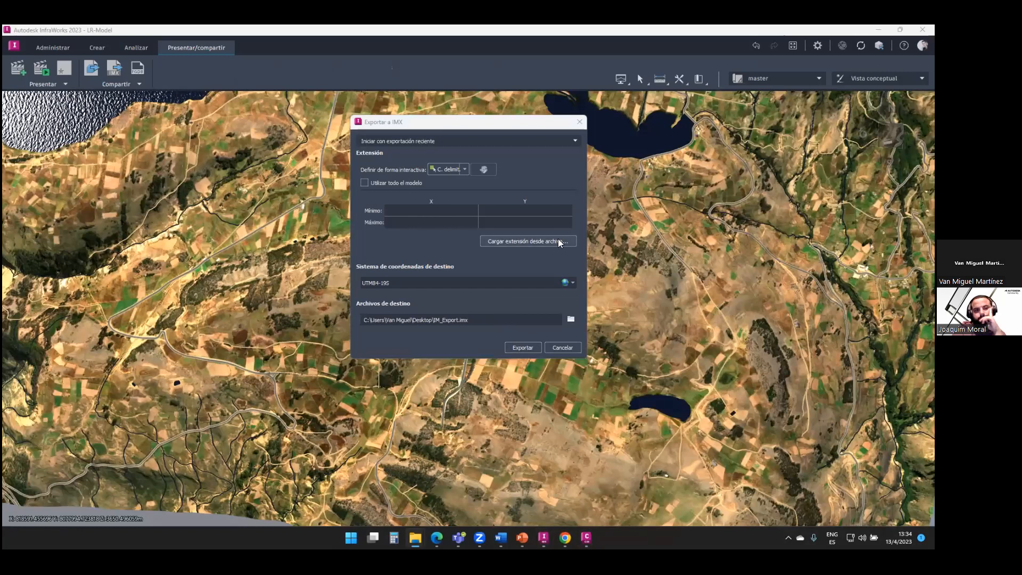
left_click(579, 122)
left_click(586, 537)
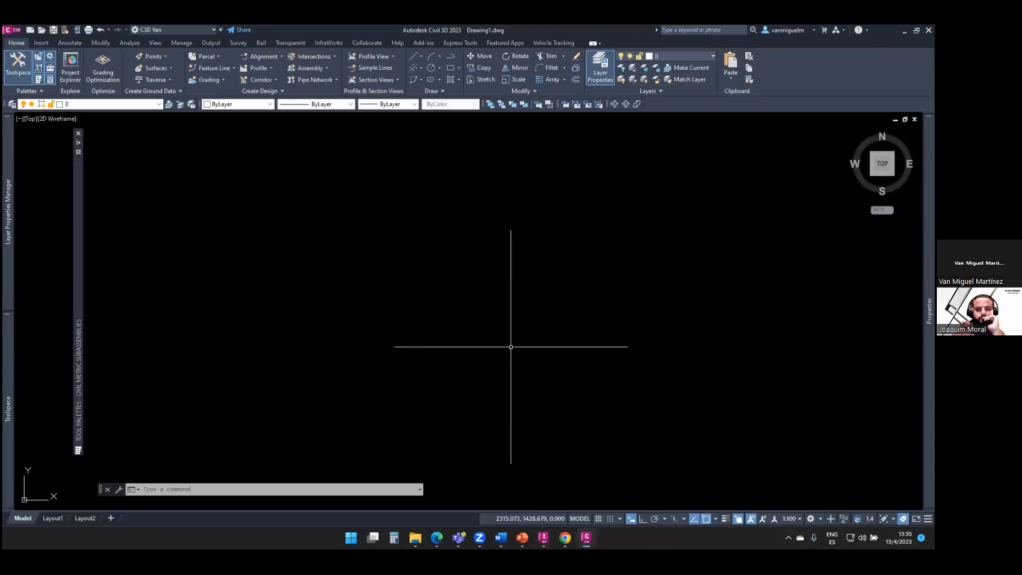
left_click(42, 43)
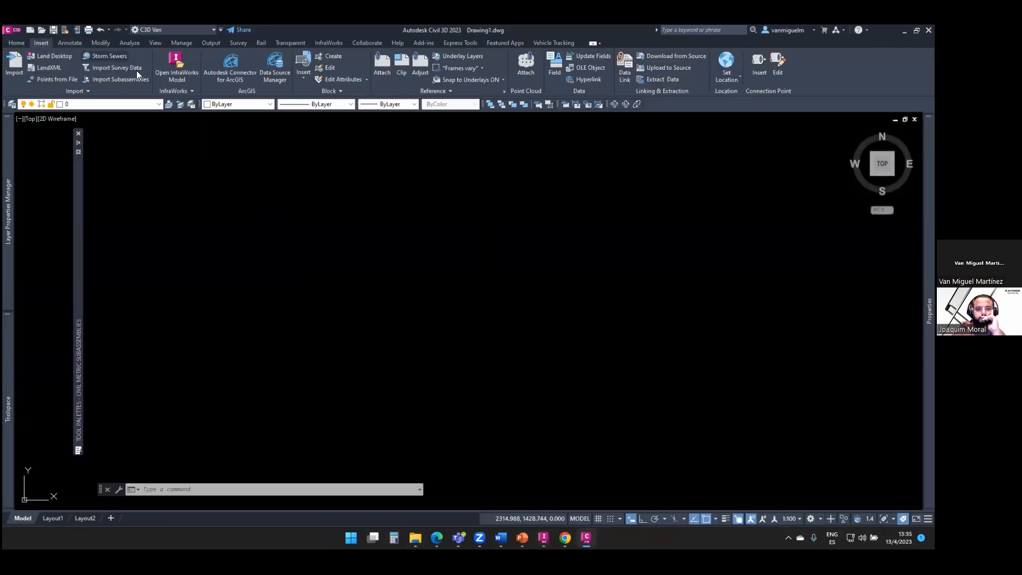
left_click(179, 69)
left_click(558, 111)
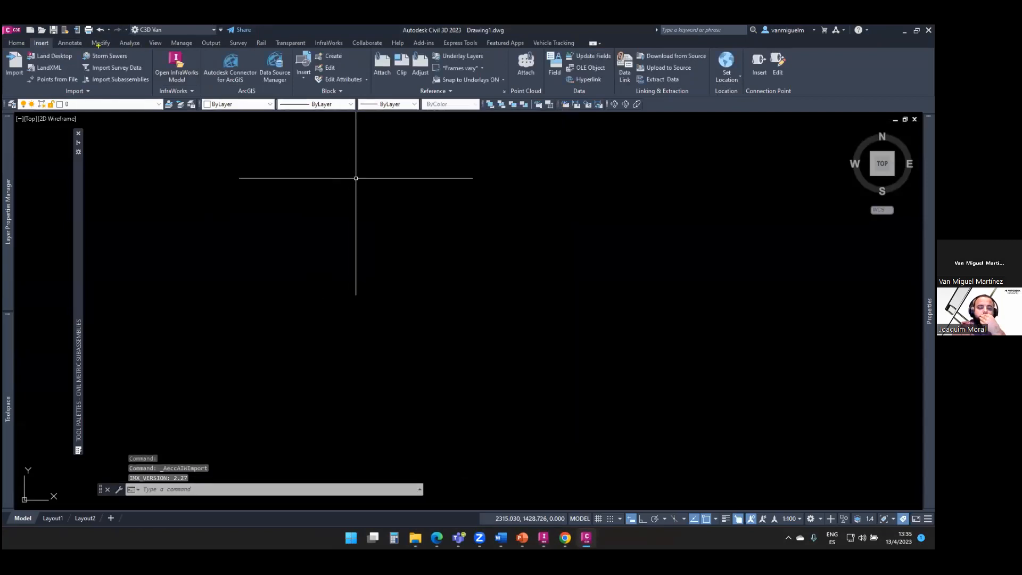
left_click_drag(177, 46, 227, 169)
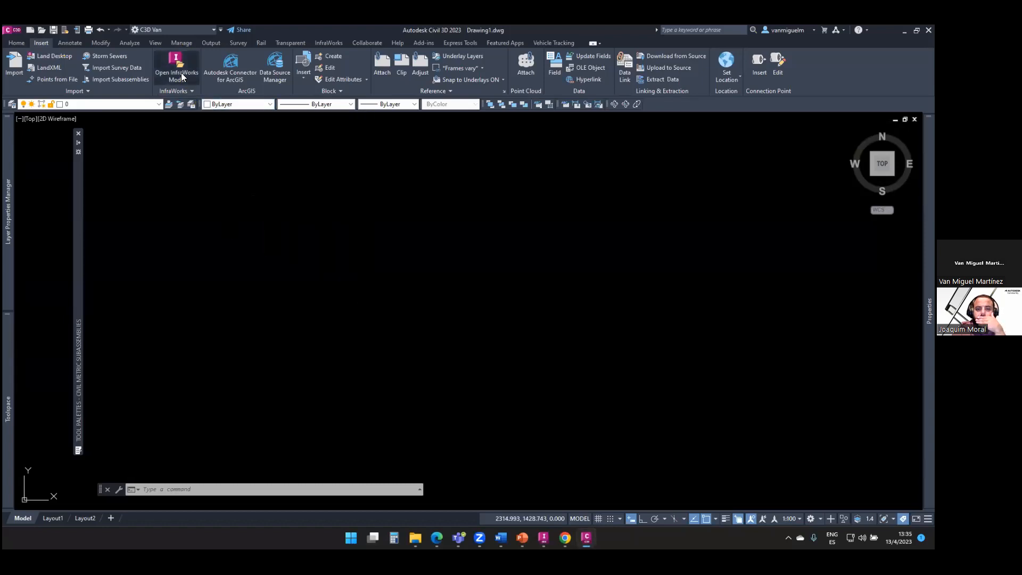
Choose IM_Export.imx from the desktop as the InfraWorks model to open
left_click(549, 140)
left_click(412, 338)
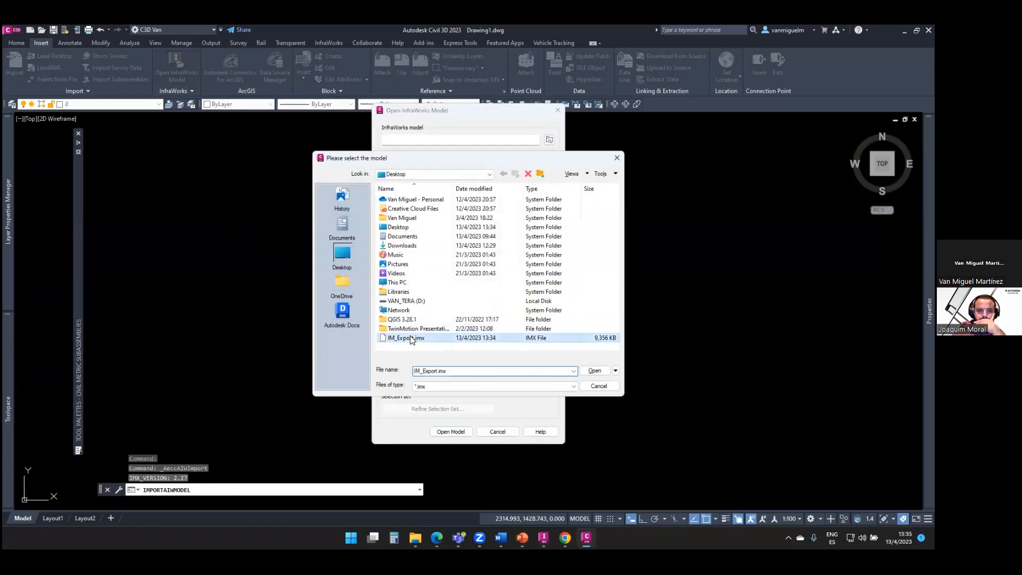
left_click(595, 370)
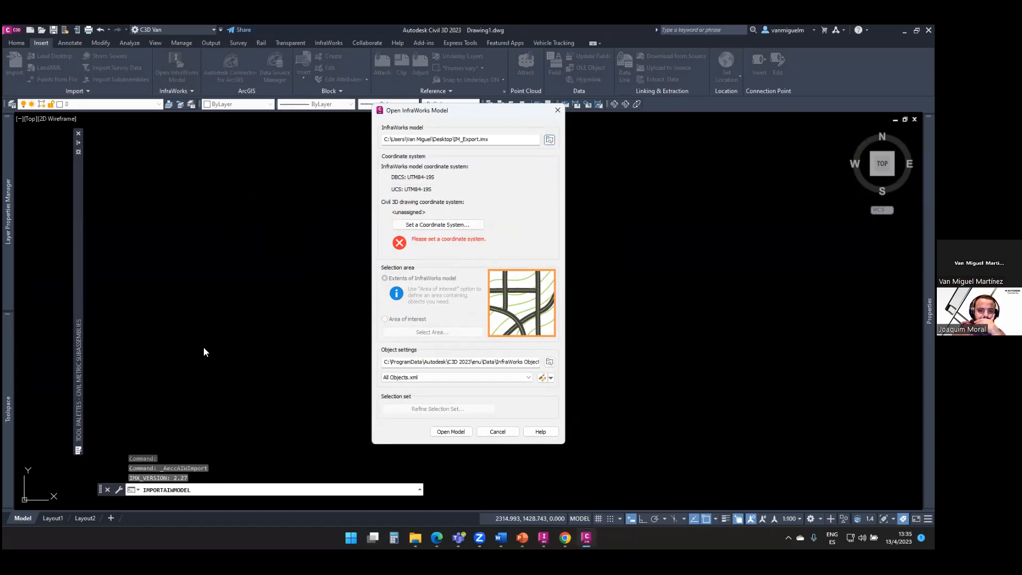
Set the drawing's coordinate system to UTM84-19S and import the InfraWorks model with the All Objects.xml object settings
left_click_drag(32, 357, 256, 322)
left_click(447, 226)
left_click(447, 242)
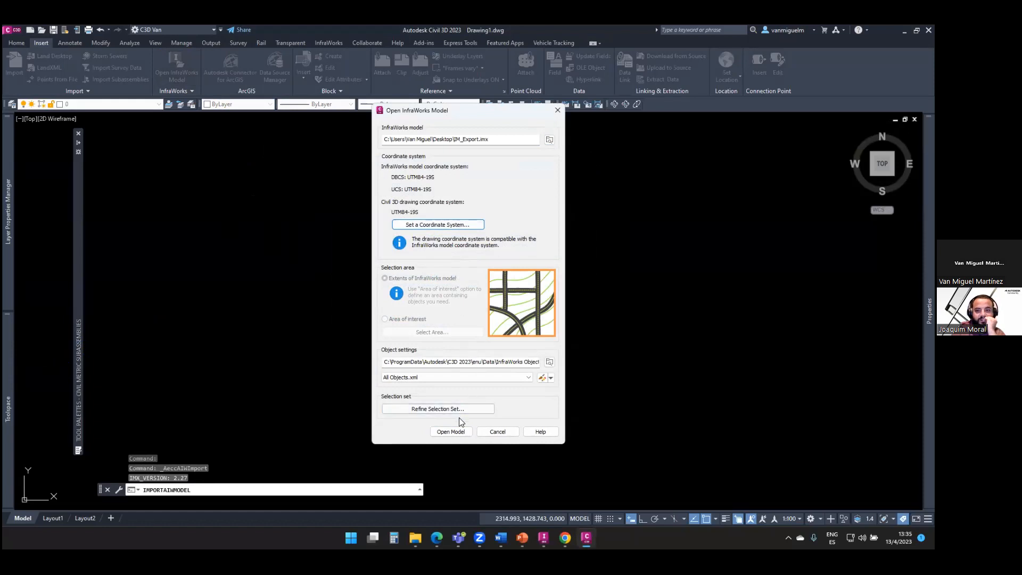
left_click(447, 432)
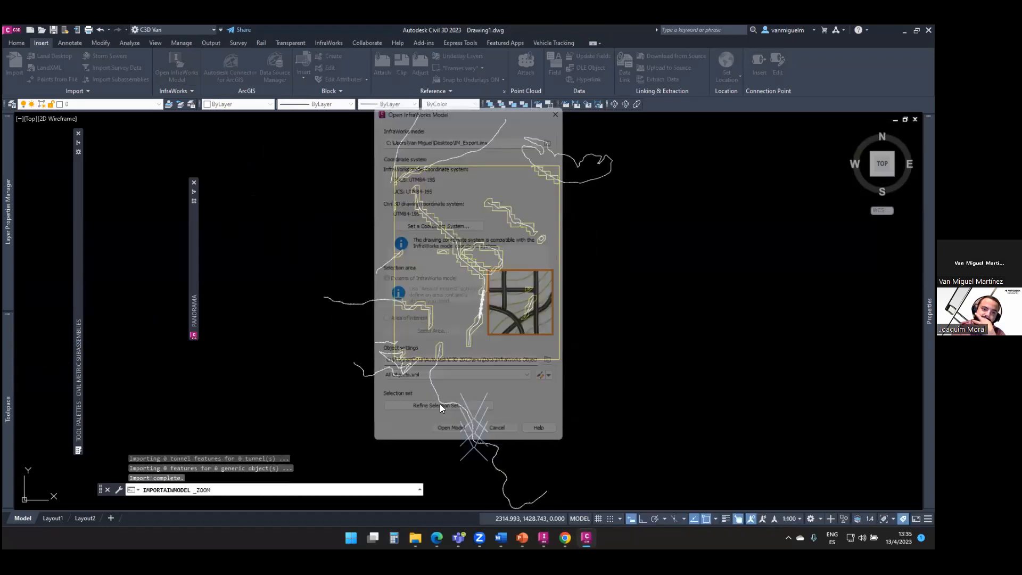
Turn on the aerial online map beneath the imported InfraWorks model
scroll(441, 402, "down", 1)
middle_click_drag(464, 307, 465, 320)
scroll(464, 320, "up", 3)
scroll(465, 320, "down", 2)
scroll(465, 319, "down", 1)
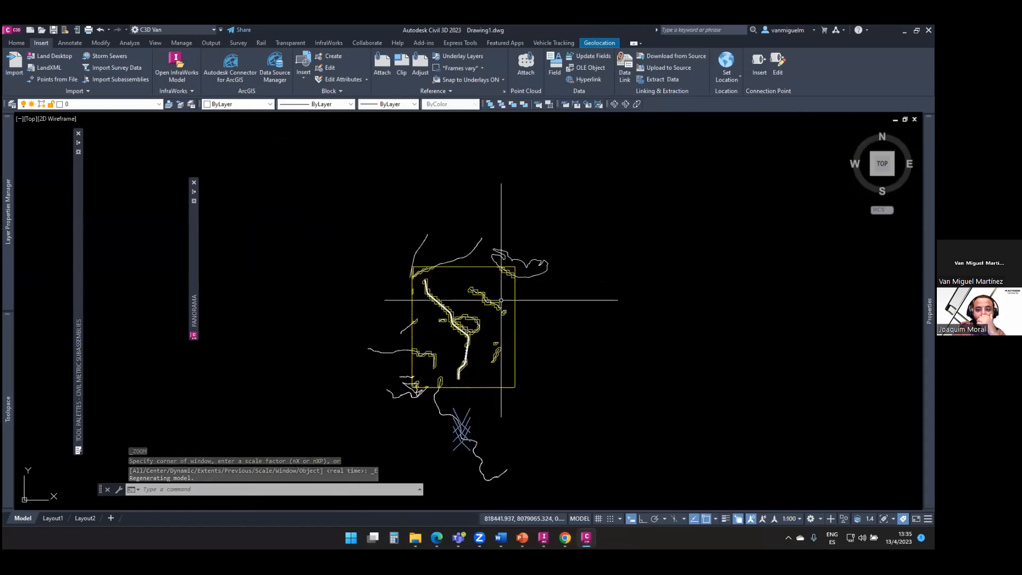
left_click(599, 43)
left_click(156, 78)
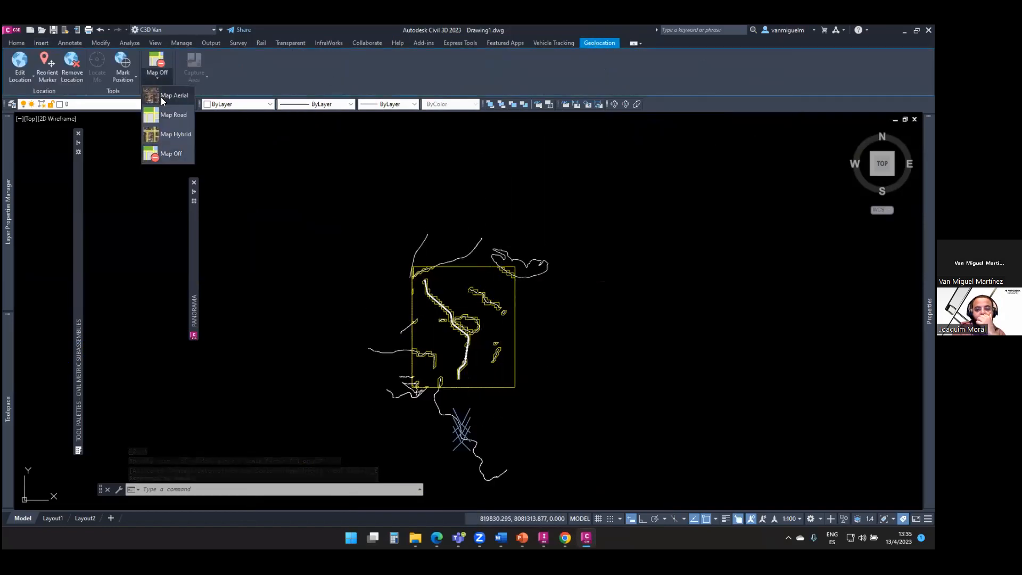
left_click(161, 97)
left_click(491, 312)
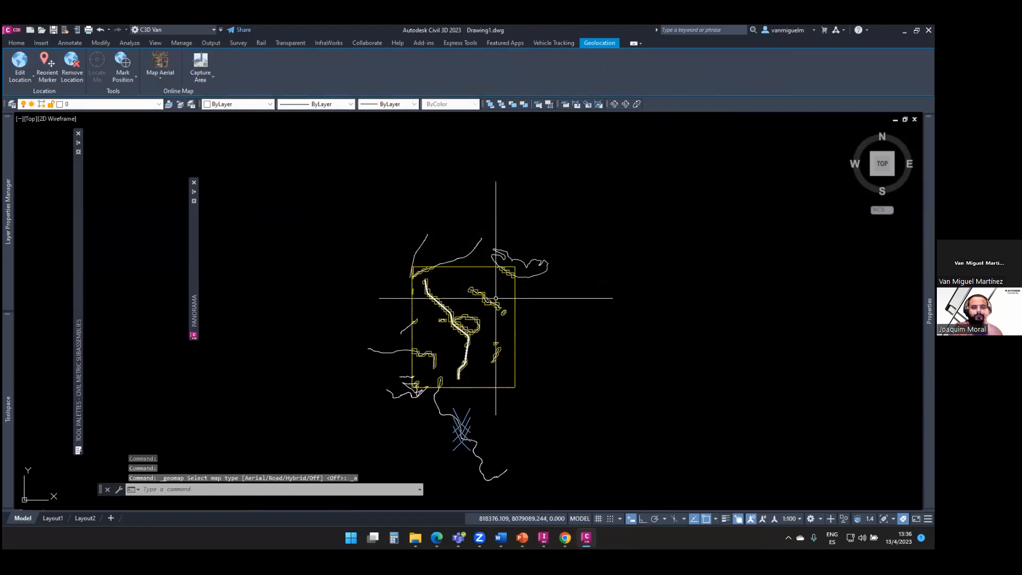
Compare the imported roads, lakes and surfaces with the aerial imagery, and turn the online map off
scroll(495, 298, "down", 2)
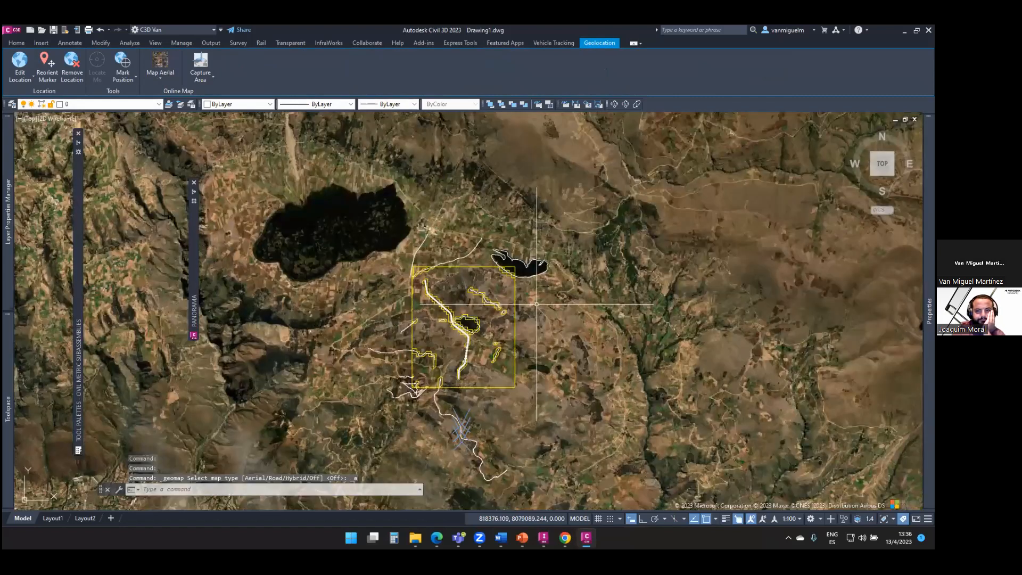
scroll(564, 320, "up", 4)
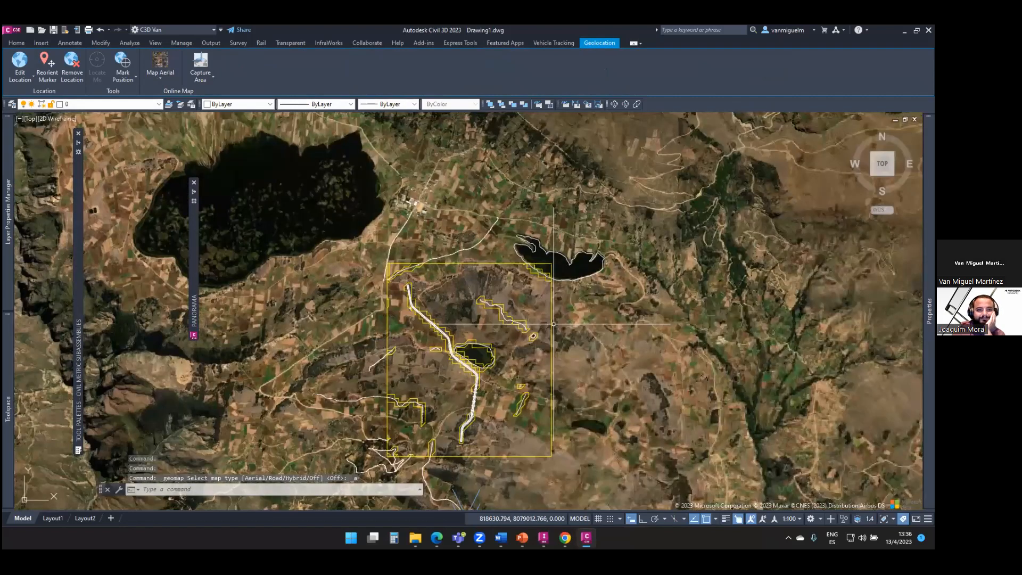
scroll(553, 324, "up", 6)
scroll(491, 312, "down", 2)
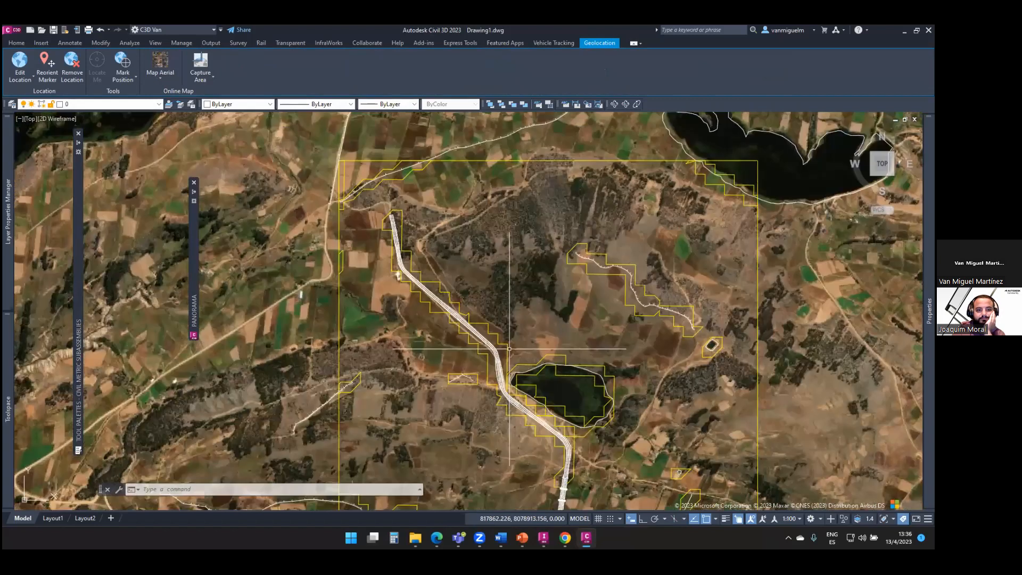
scroll(555, 355, "up", 6)
scroll(555, 356, "down", 10)
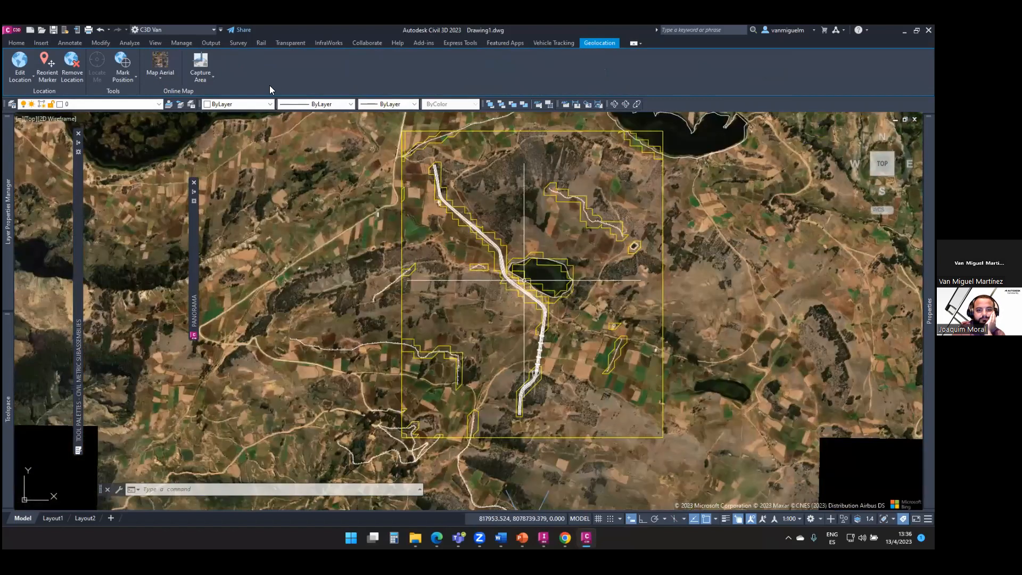
left_click(160, 65)
left_click(168, 141)
scroll(515, 286, "down", 2)
scroll(500, 288, "up", 2)
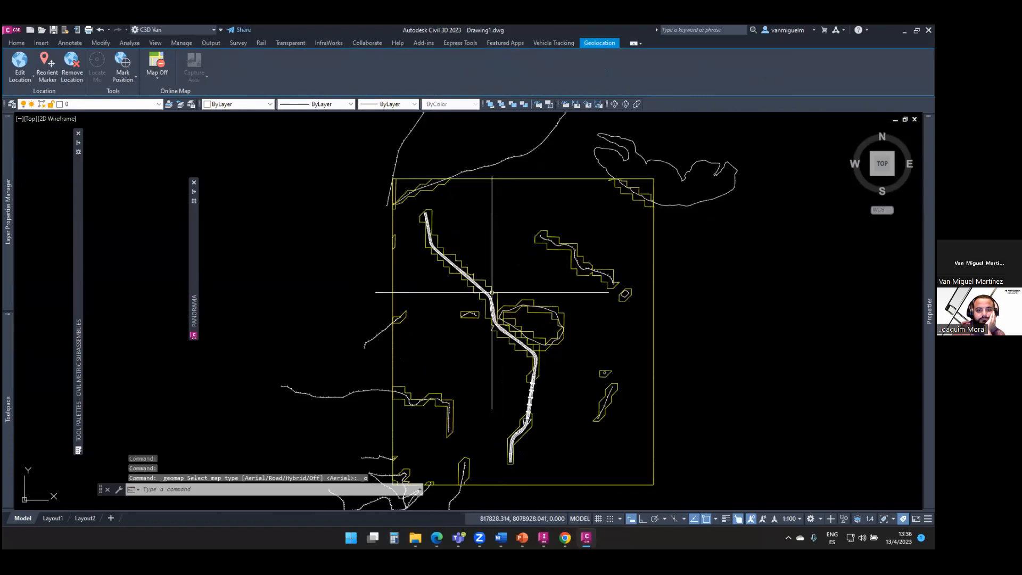
Inspect the AIW_Existing_Ground surface in 3D with the Object Viewer, and close the viewer
left_click(534, 180)
scroll(484, 219, "down", 2)
middle_click_drag(520, 254, 504, 260)
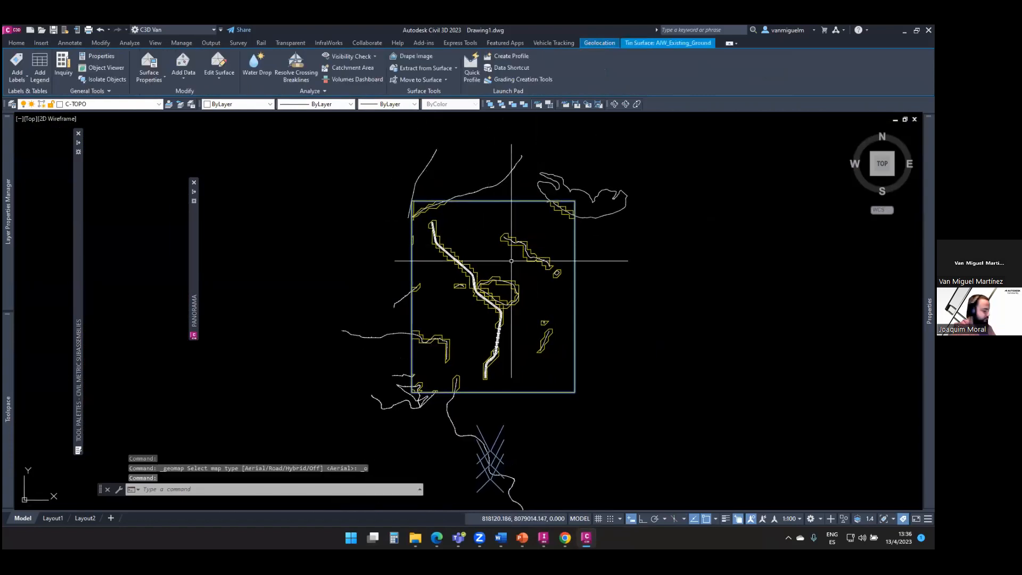
scroll(597, 296, "up", 2)
right_click(597, 296)
left_click(626, 431)
mouse_move(490, 373)
left_mouse_down()
mouse_move(518, 317)
mouse_move(548, 328)
mouse_move(539, 309)
mouse_move(438, 342)
mouse_move(461, 363)
mouse_move(413, 337)
mouse_move(468, 304)
mouse_move(527, 363)
mouse_move(539, 340)
left_mouse_up()
key("Escape")
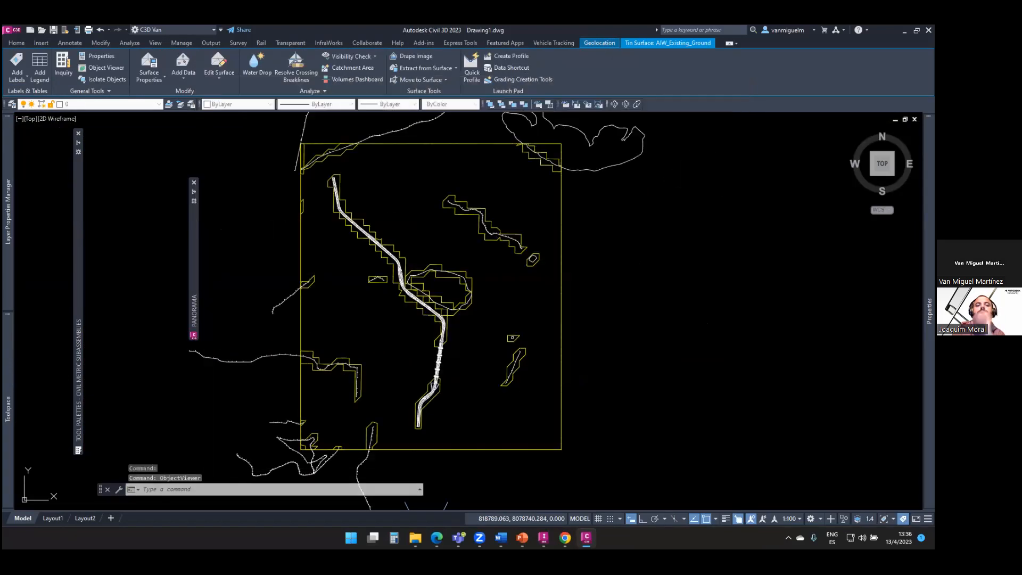
Switch to the PowerPoint slide with the Prediseño–Diseño workflow diagram, clear the annotations, and return to Civil 3D
mouse_move(523, 537)
left_click(522, 483)
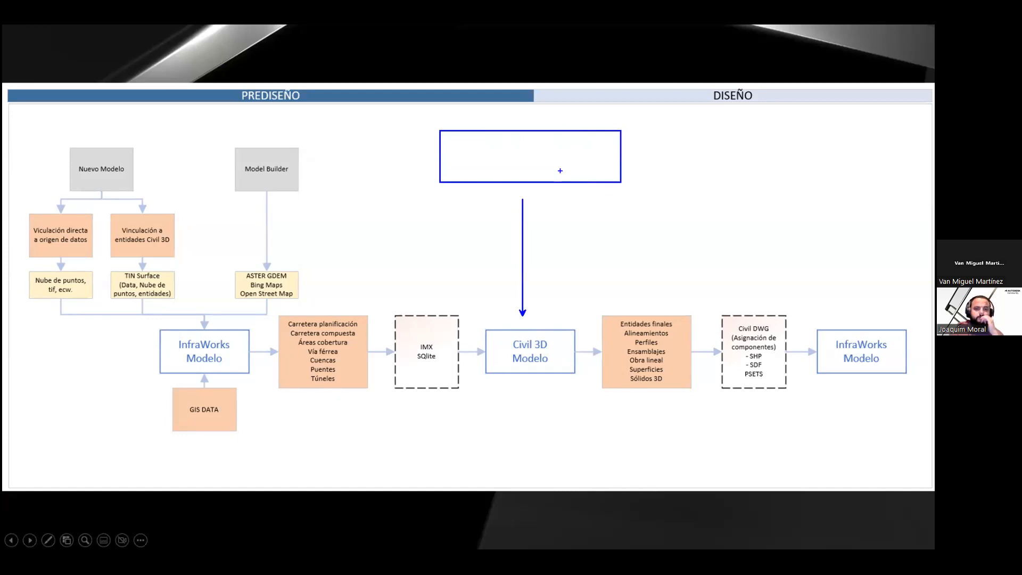
key("Escape")
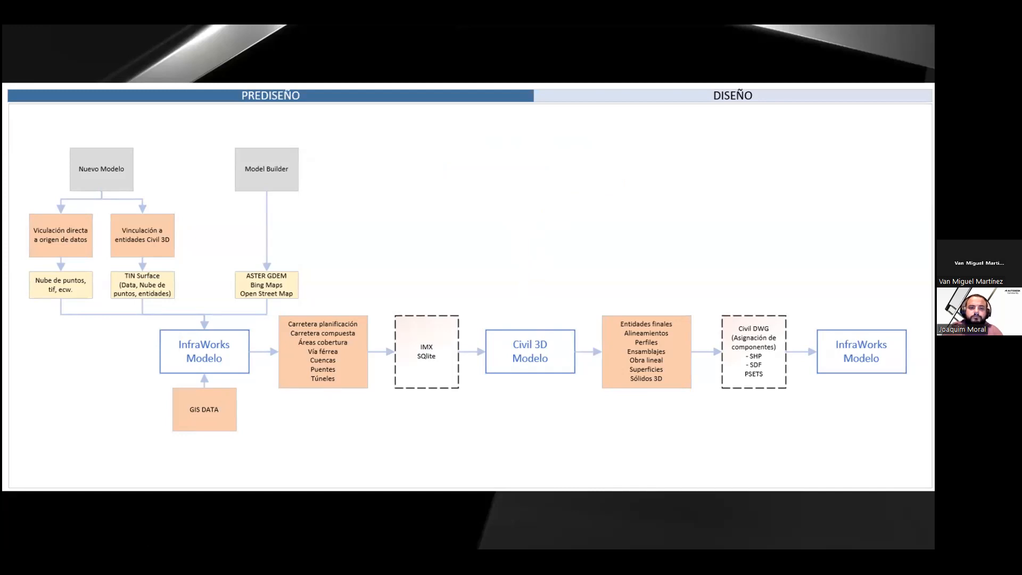
key("alt+Tab")
Inspect the AIW_Existing_Transportation surface in 3D with the Object Viewer, and close the viewer
middle_click_drag(577, 333, 607, 347)
key("Escape")
left_click(474, 290)
right_click(474, 289)
left_click(509, 424)
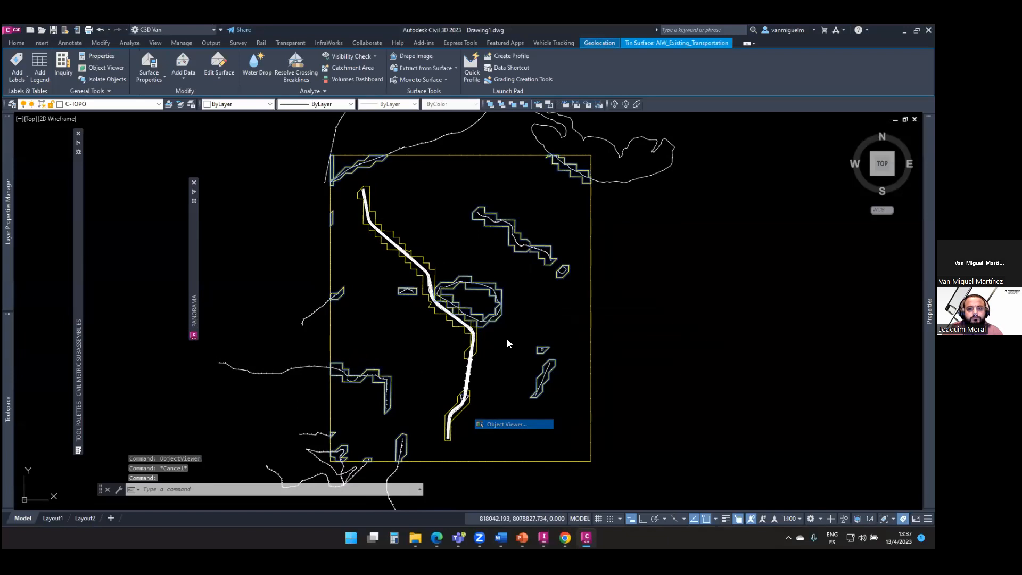
left_click_drag(489, 329, 493, 272)
scroll(470, 302, "up", 5)
scroll(470, 302, "down", 2)
key("Escape")
Erase all the imported InfraWorks objects from the drawing
scroll(458, 319, "up", 5)
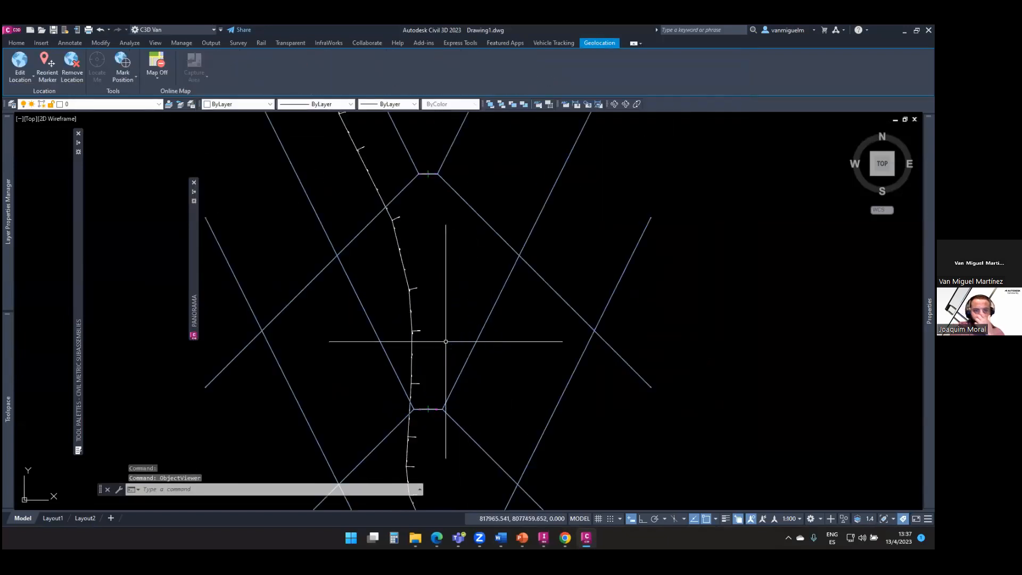
scroll(404, 309, "down", 8)
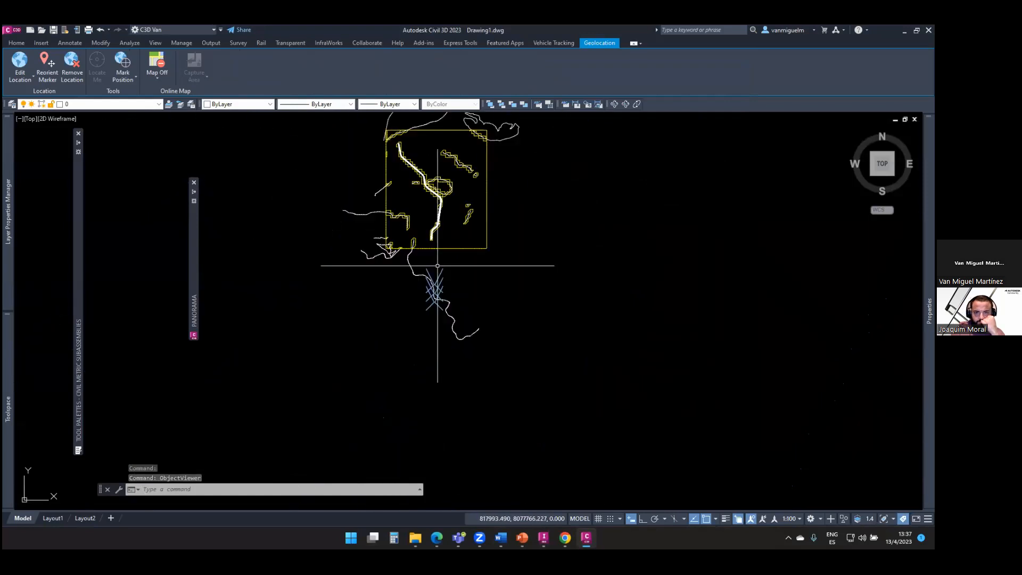
middle_click_drag(441, 159, 454, 230)
scroll(510, 256, "down", 2)
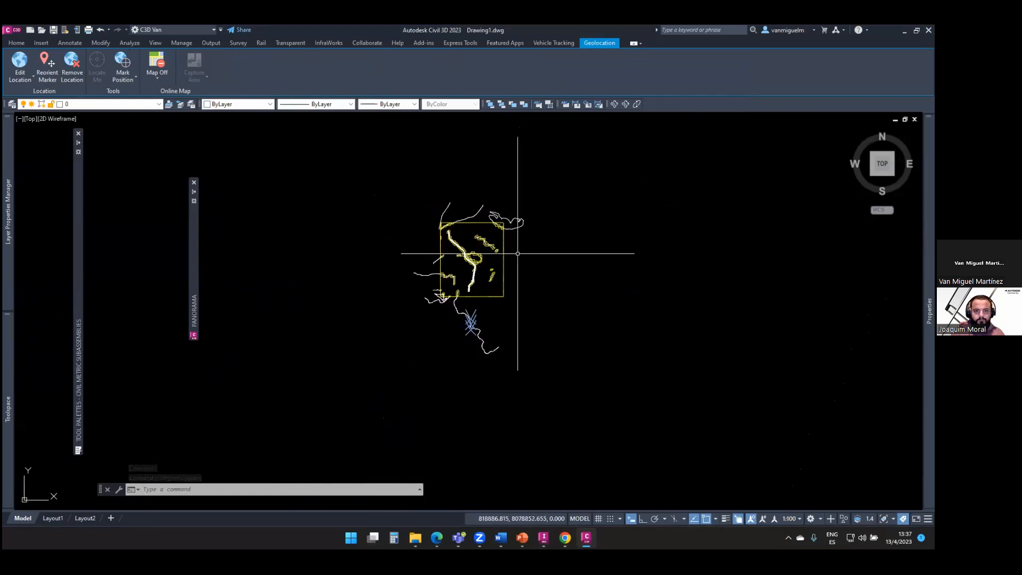
left_click(347, 173)
left_click(577, 399)
key("Delete")
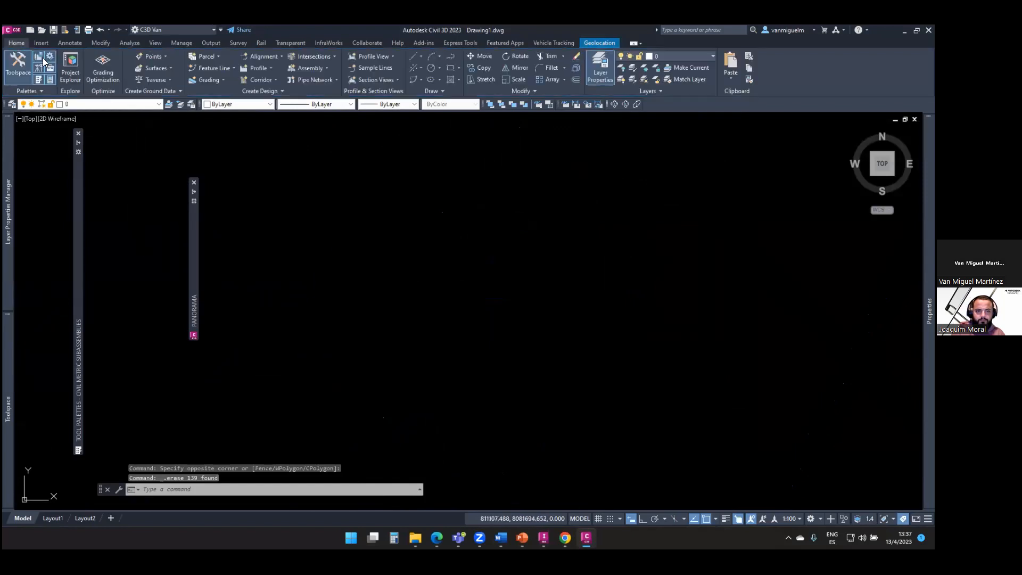
Choose IM_Export.imx again as the InfraWorks model to open in the emptied drawing
left_click(42, 42)
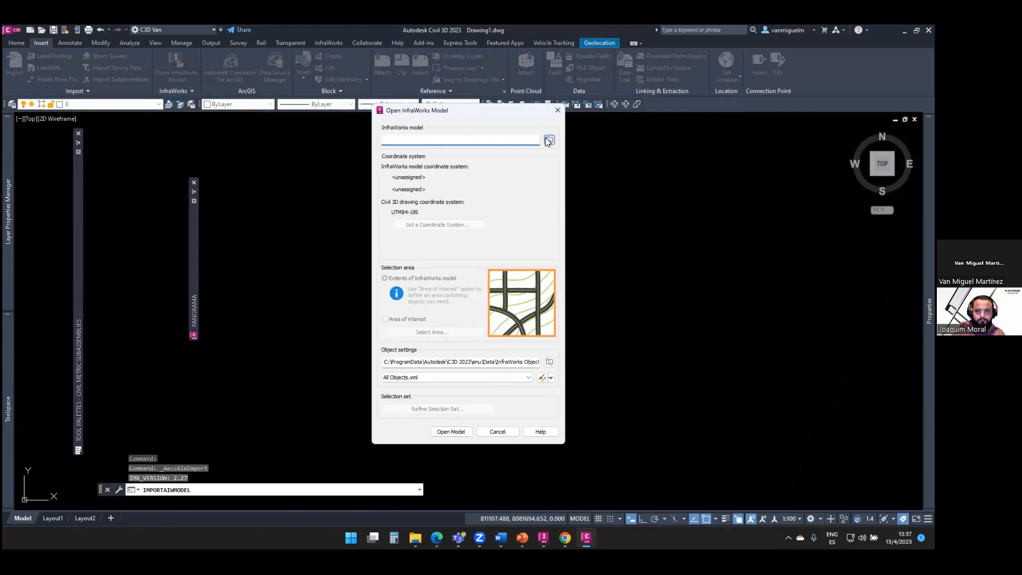
left_click(550, 140)
double_click(434, 337)
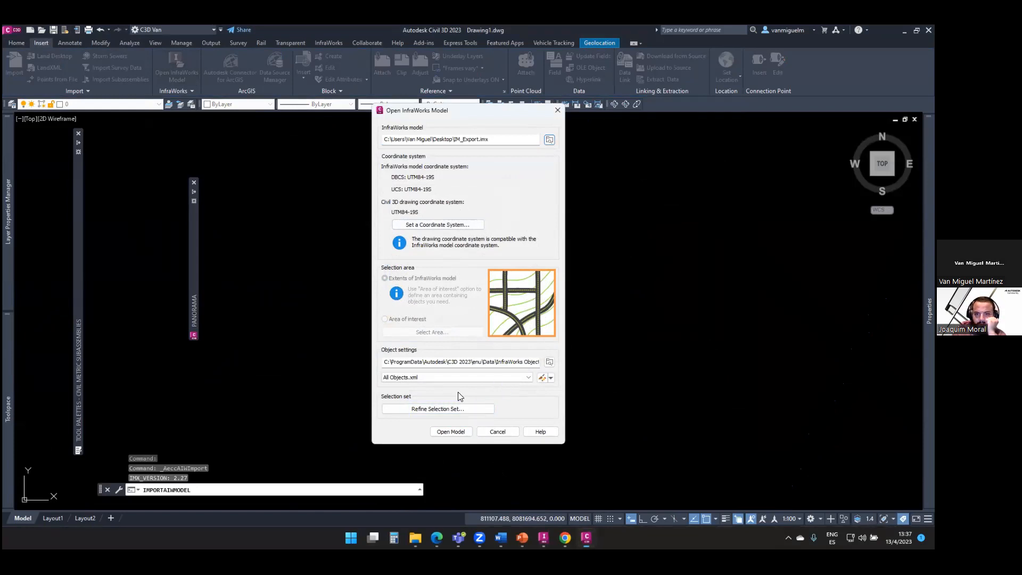
Refine the import selection set to exclude the AIW_Existing_Transportation and AIW_Proposed_Ground surfaces
left_click(467, 408)
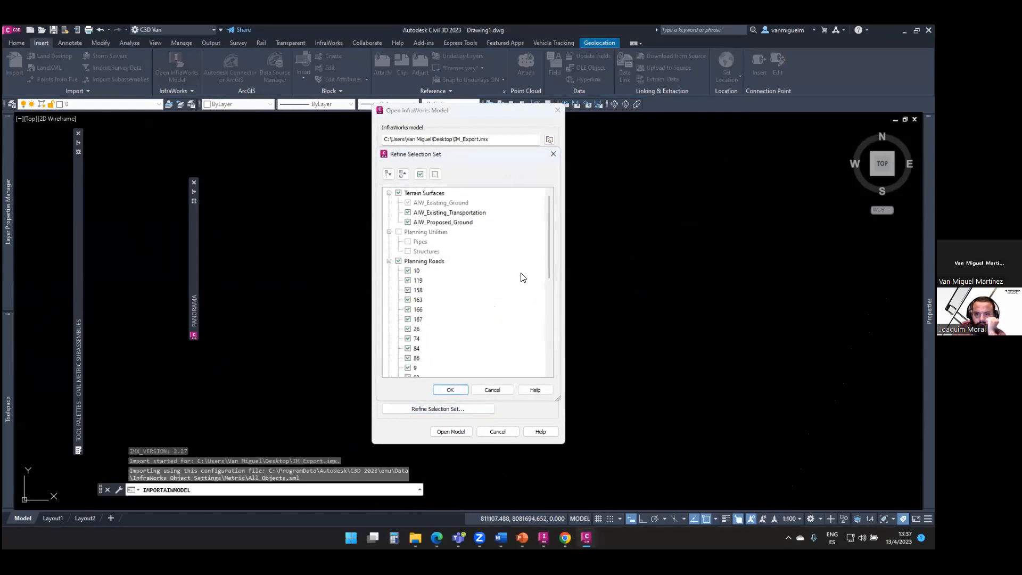
mouse_move(631, 229)
left_mouse_down("ctrl")
mouse_move(696, 238)
mouse_move(735, 219)
left_mouse_up("ctrl")
key("Escape")
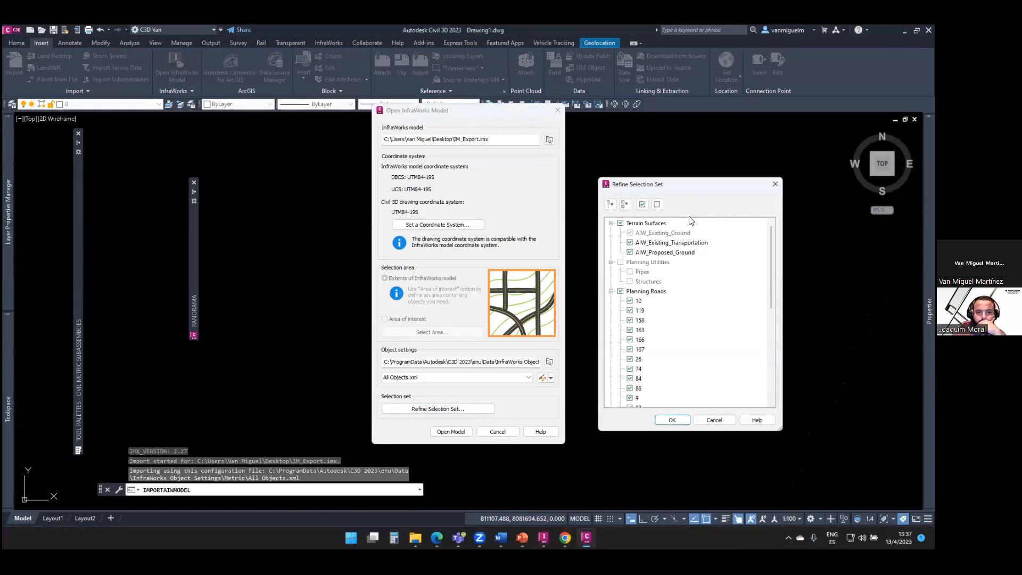
left_click(630, 242)
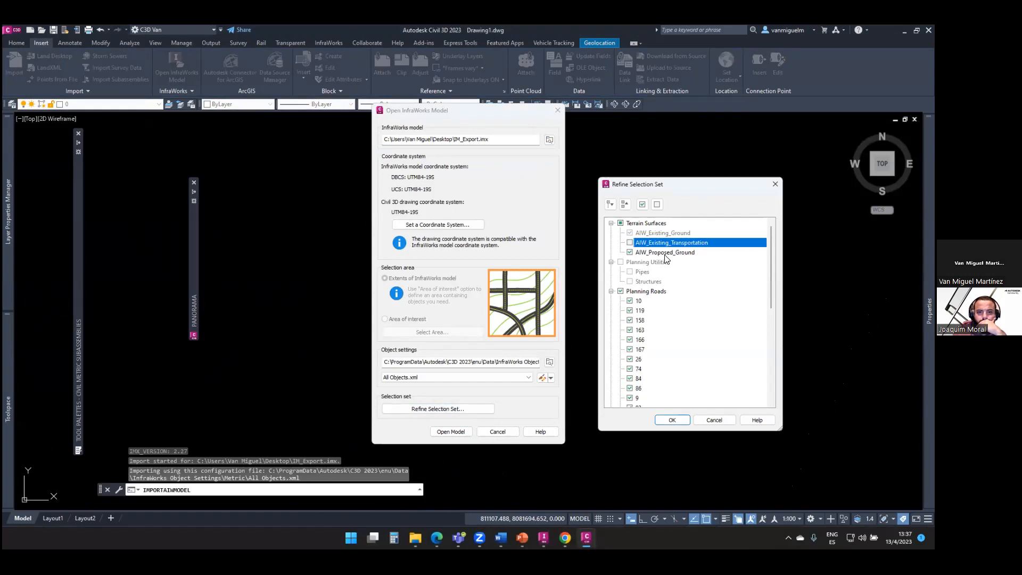
left_click(631, 253)
left_click(631, 253)
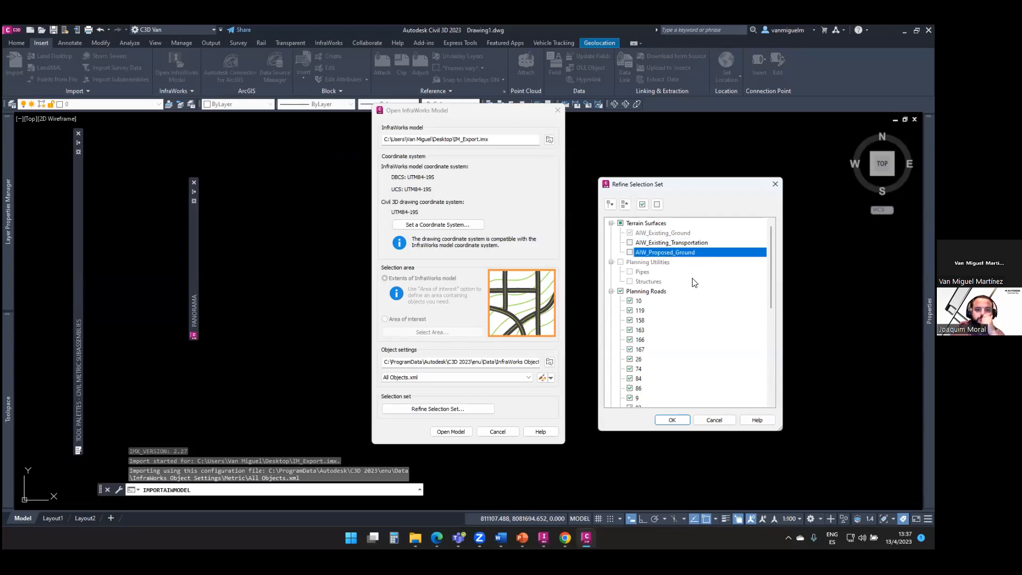
Exclude all Planning Roads and Water Areas from the selection set, keeping component road 171
scroll(682, 302, "down", 1)
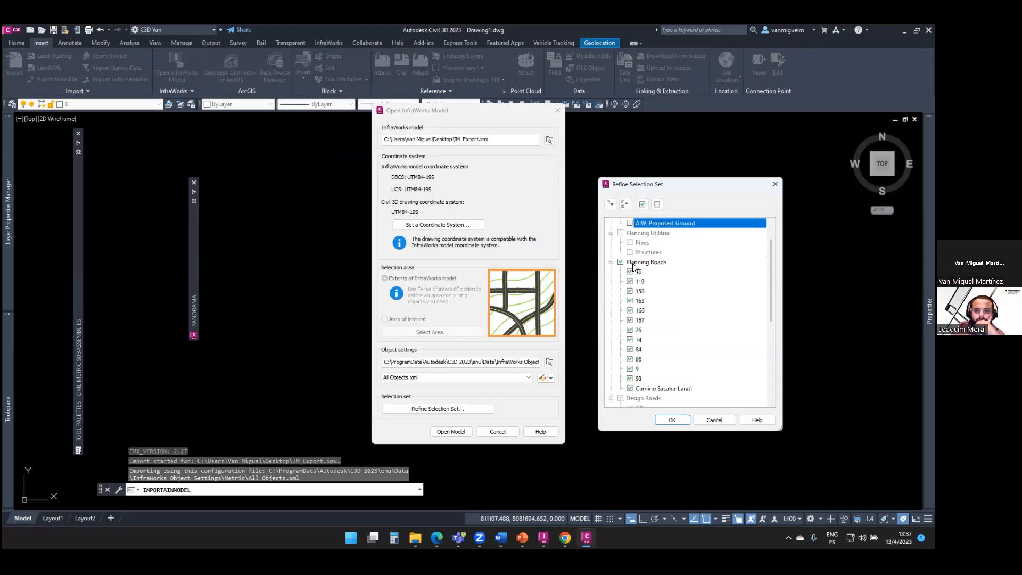
left_click(621, 262)
scroll(637, 288, "down", 4)
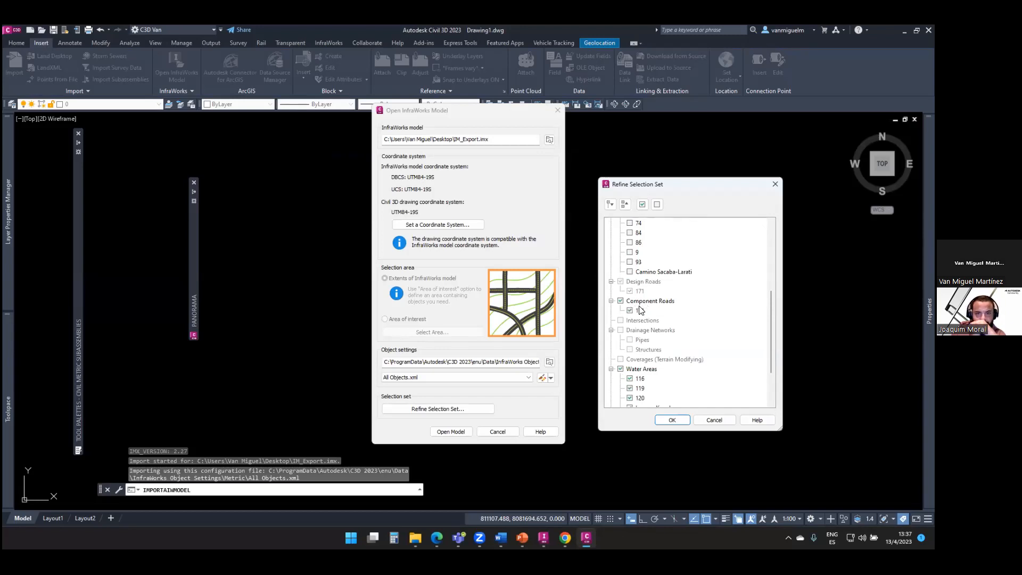
scroll(641, 312, "down", 2)
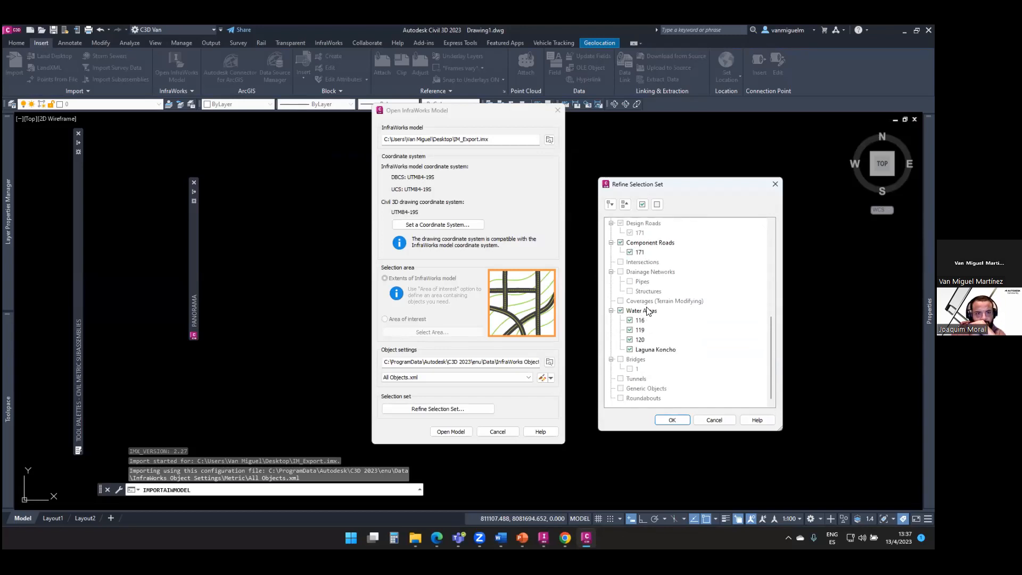
left_click(621, 311)
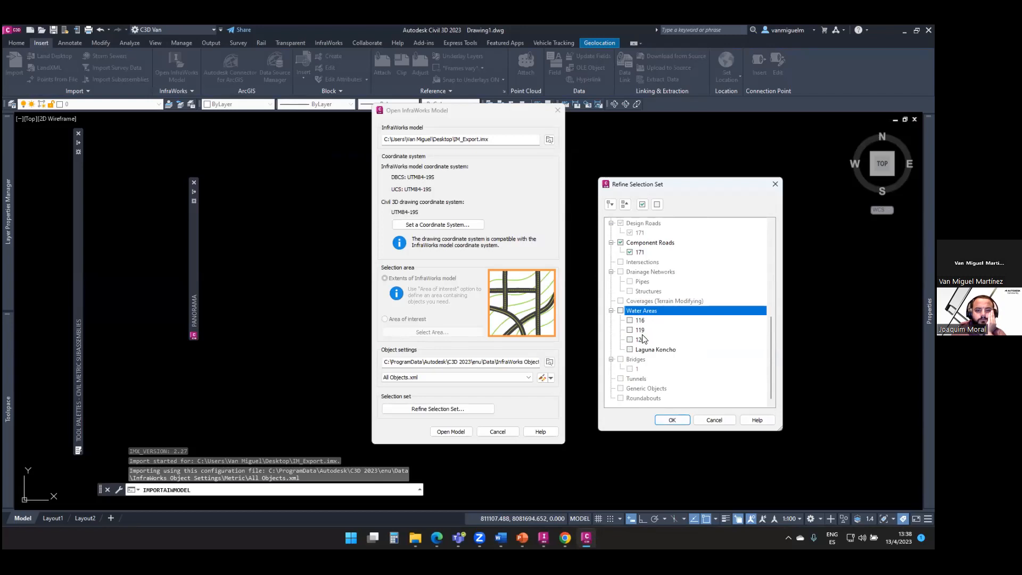
Review and accept the refined selection set, and import the model into the drawing
scroll(644, 335, "up", 6)
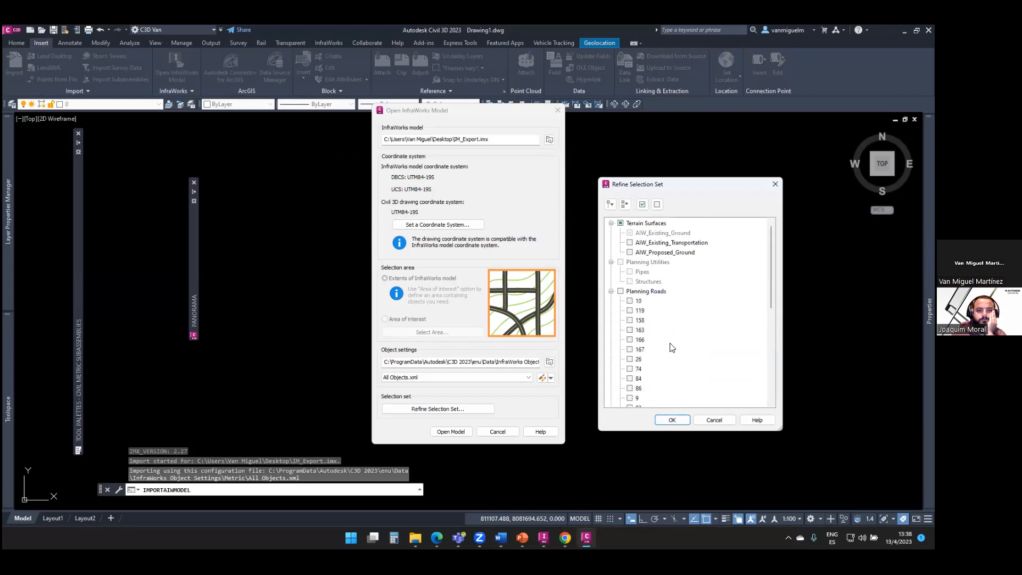
scroll(671, 347, "down", 6)
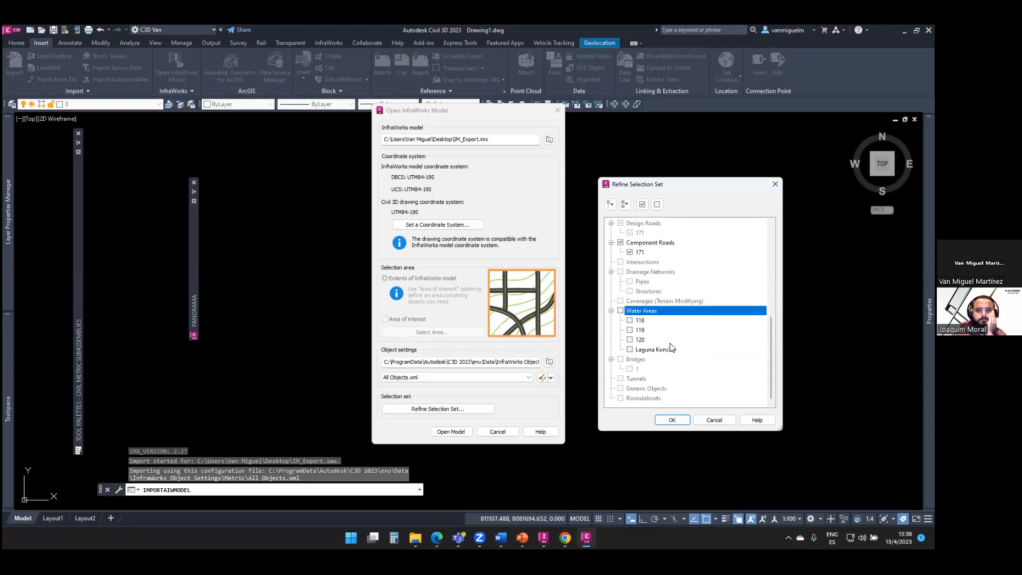
left_click(673, 420)
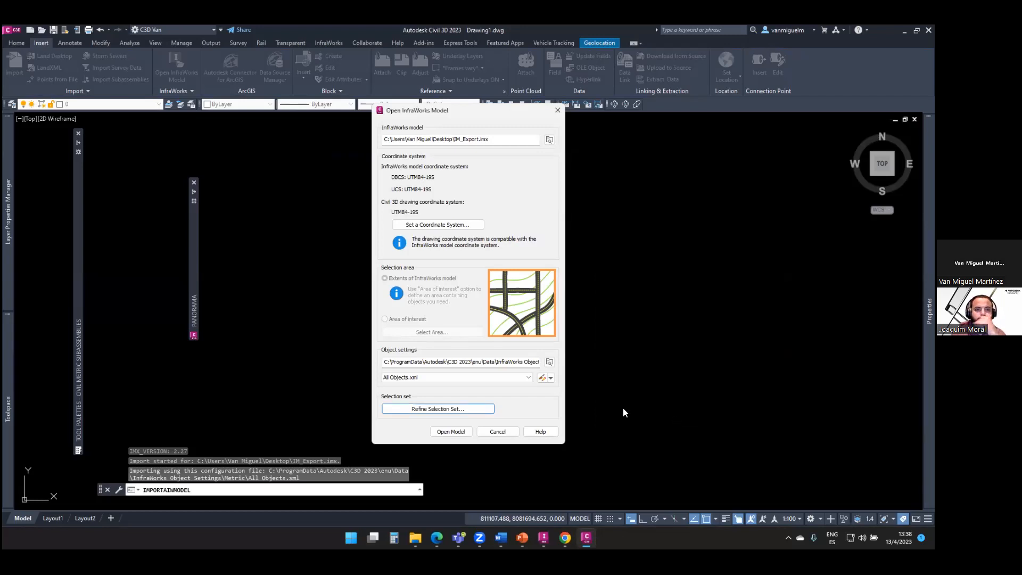
left_click(448, 434)
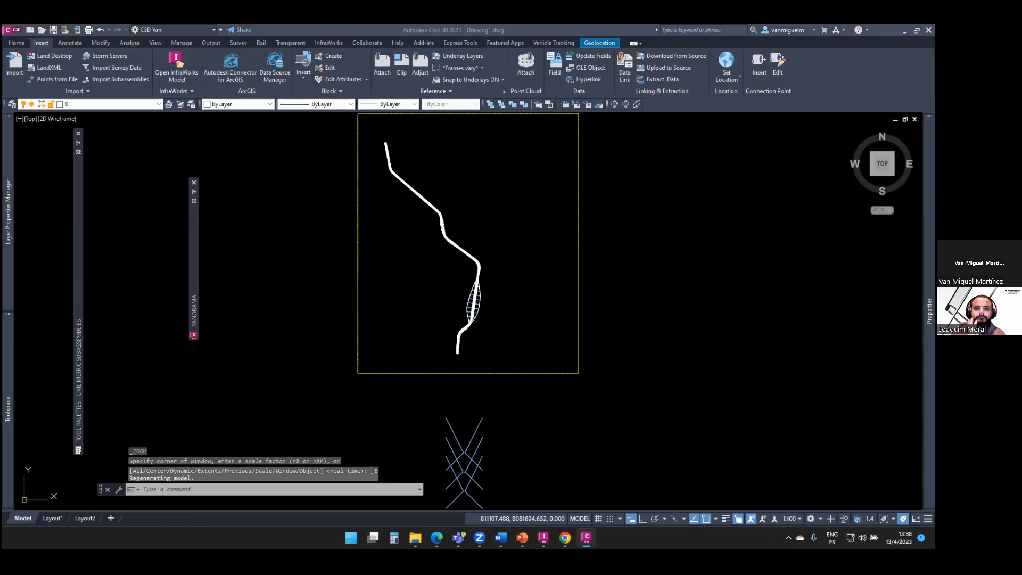
Examine the imported component road corridor, its widened stretch near the southern end and the assemblies below the site boundary
scroll(500, 306, "up", 5)
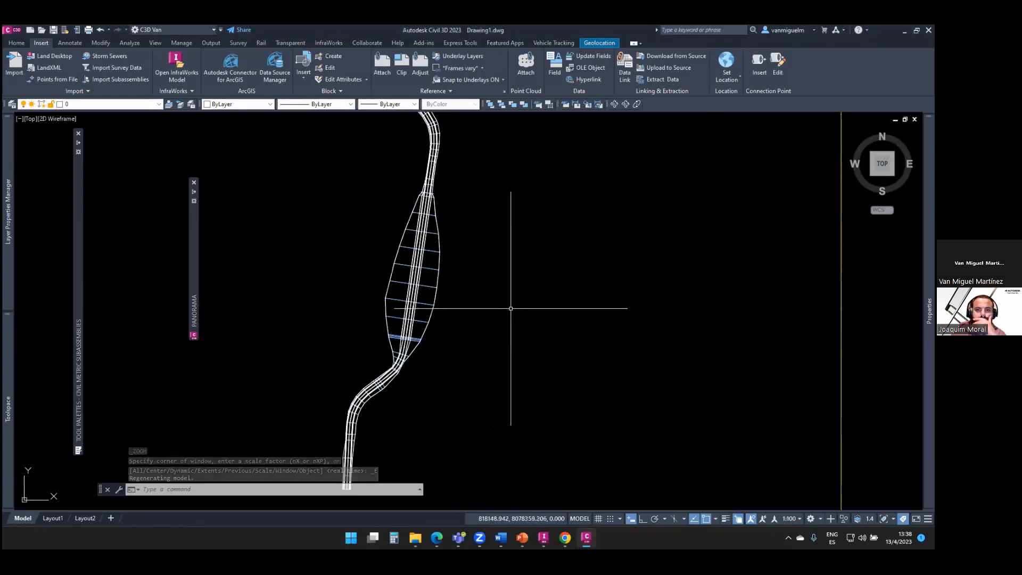
scroll(505, 325, "down", 4)
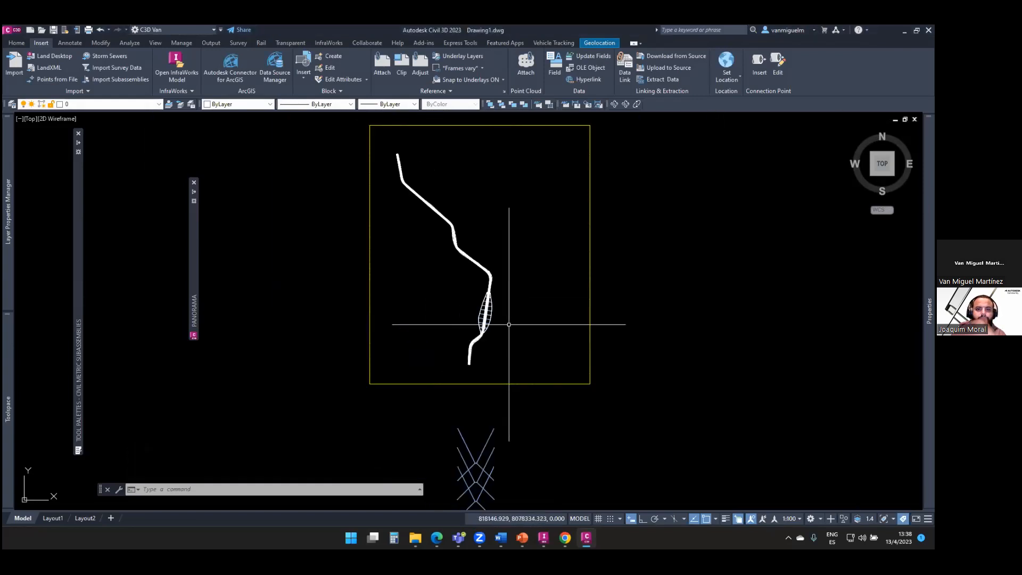
scroll(497, 324, "up", 5)
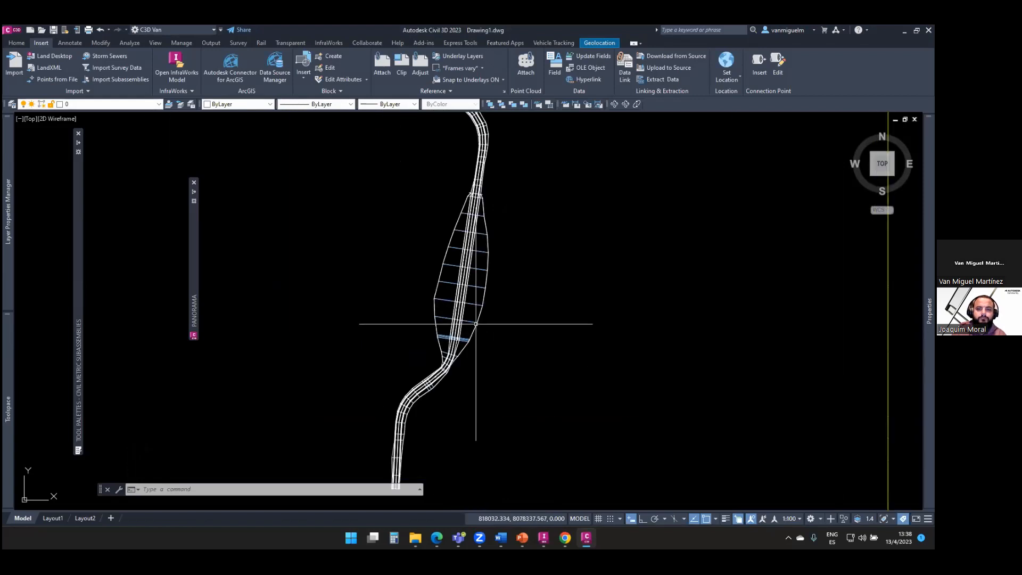
scroll(475, 324, "up", 3)
scroll(511, 346, "down", 4)
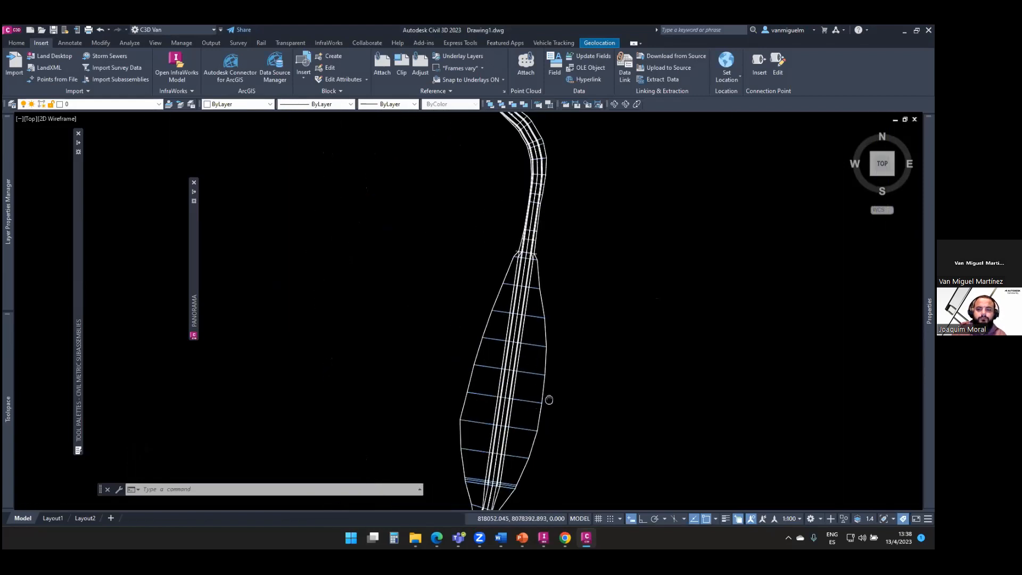
scroll(542, 389, "up", 3)
scroll(554, 376, "down", 6)
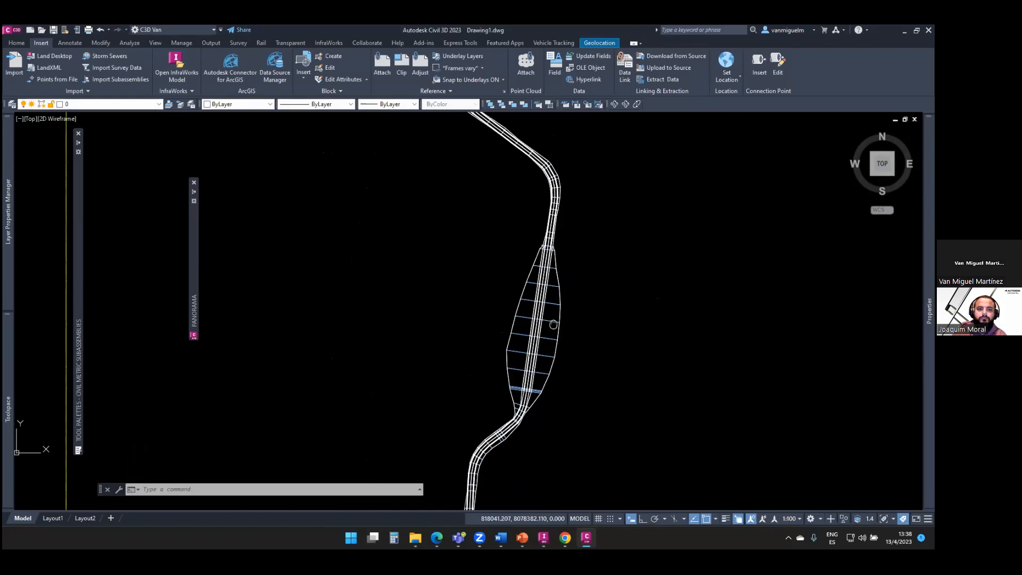
scroll(572, 373, "down", 2)
middle_click_drag(572, 394, 563, 323)
middle_click_drag(572, 372, 566, 279)
middle_click_drag(553, 402, 543, 333)
scroll(547, 426, "up", 2)
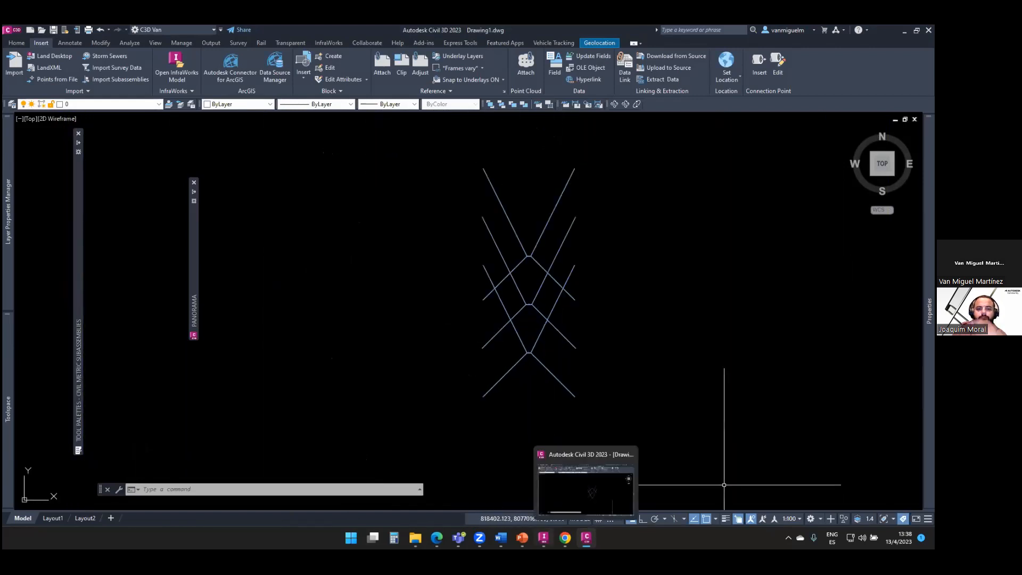
Switch to InfraWorks and inspect the road's bridge stretch from a tilted 3D view and from above
key("alt+Tab")
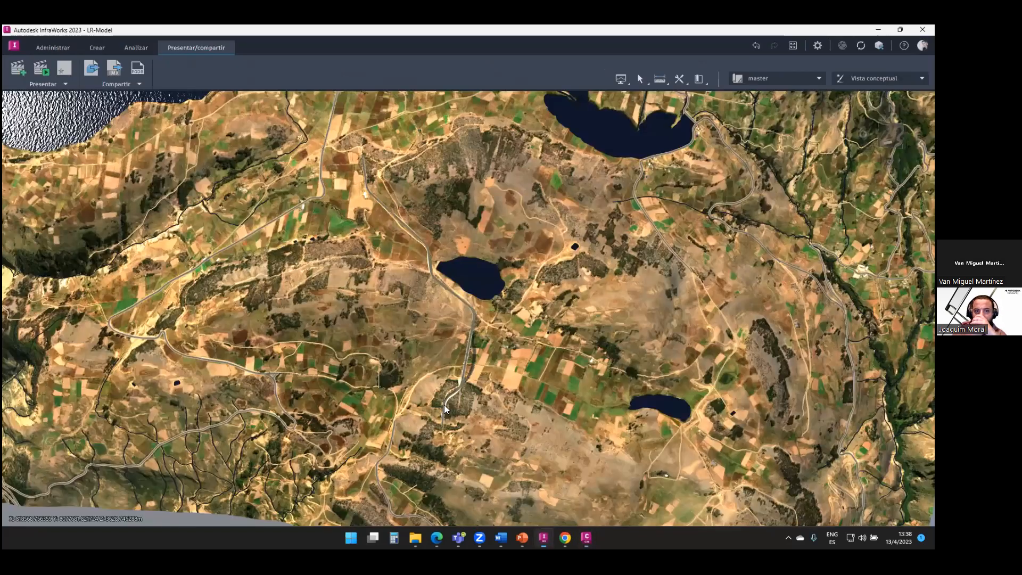
scroll(483, 363, "up", 6)
left_click_drag(555, 232, 548, 346)
scroll(547, 346, "down", 2)
left_click_drag(640, 340, 471, 333)
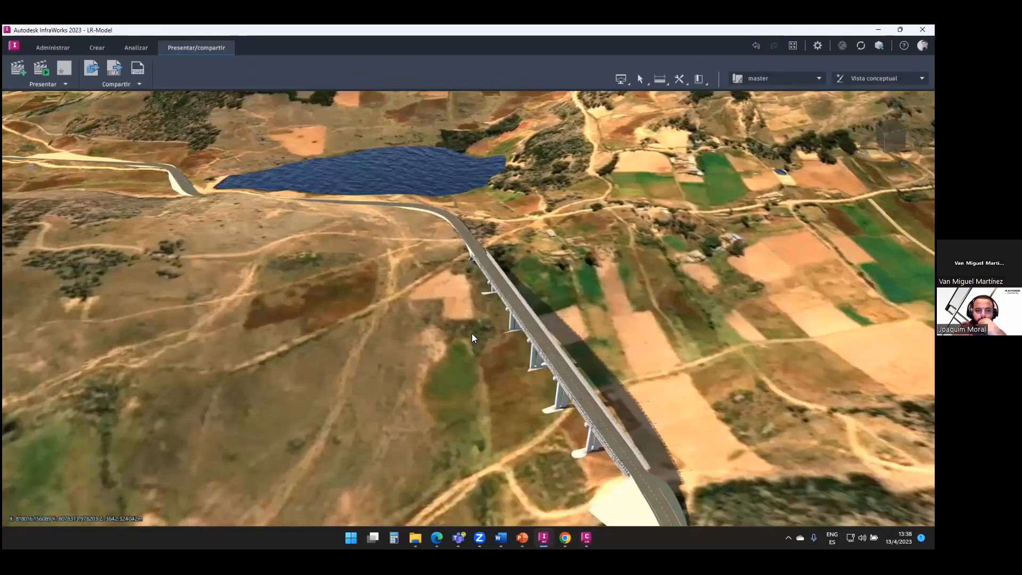
scroll(361, 264, "down", 3)
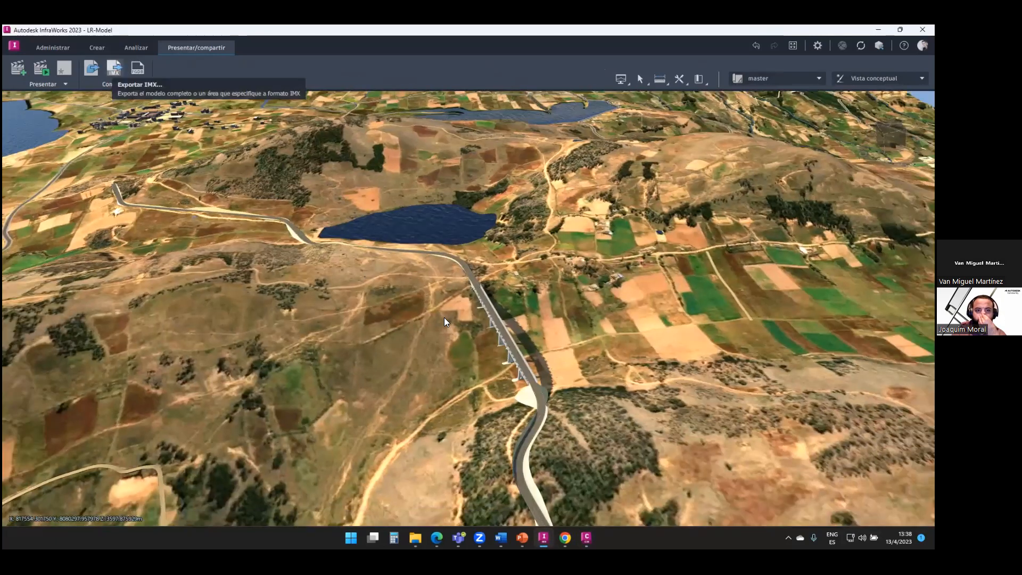
left_click_drag(526, 352, 548, 343)
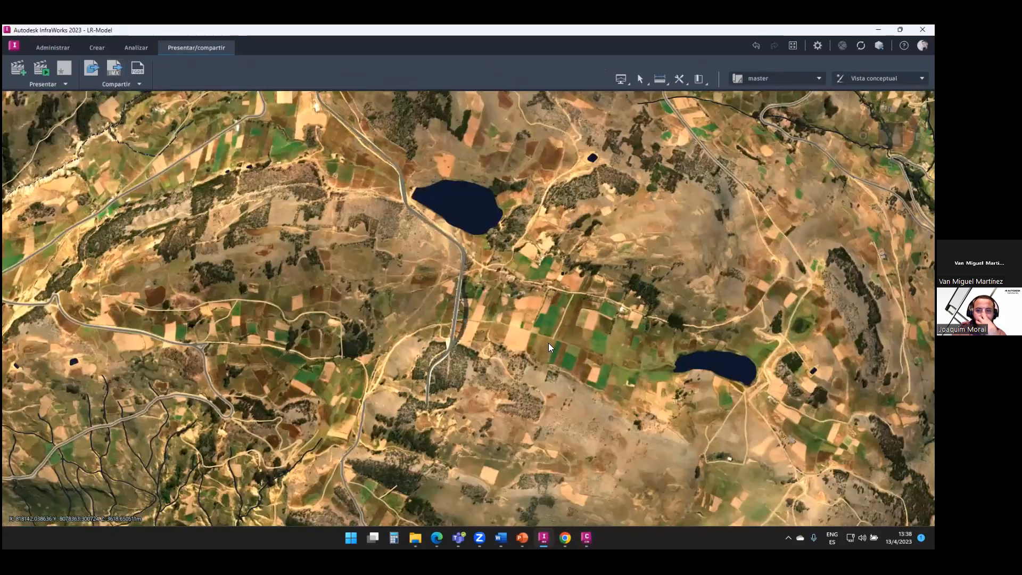
scroll(498, 256, "down", 2)
Return to Civil 3D and erase all imported objects, including the site boundary, road corridor and assemblies
key("alt+Tab")
scroll(497, 256, "down", 5)
scroll(497, 255, "up", 5)
left_click(448, 192)
left_click(644, 464)
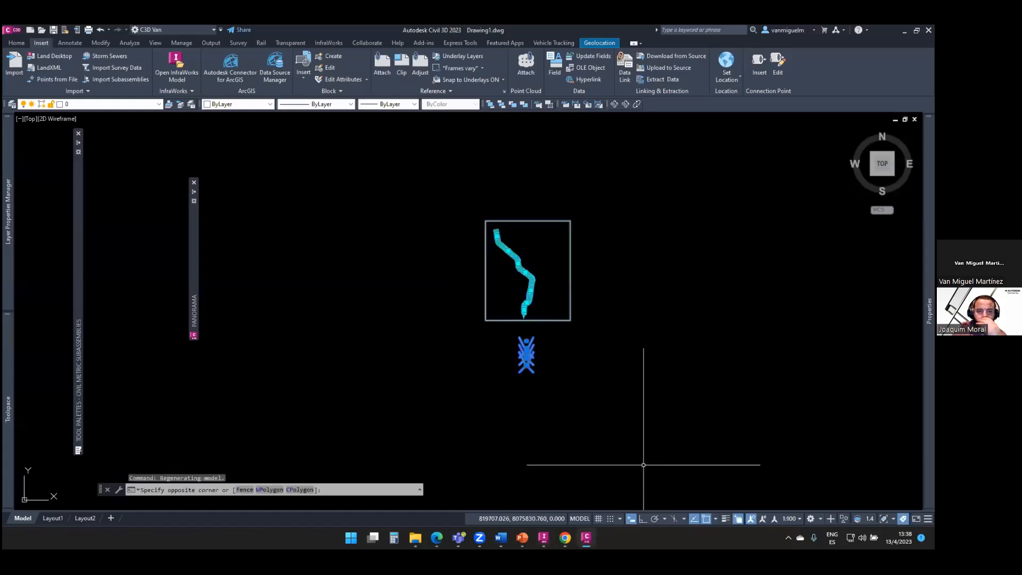
key("Delete")
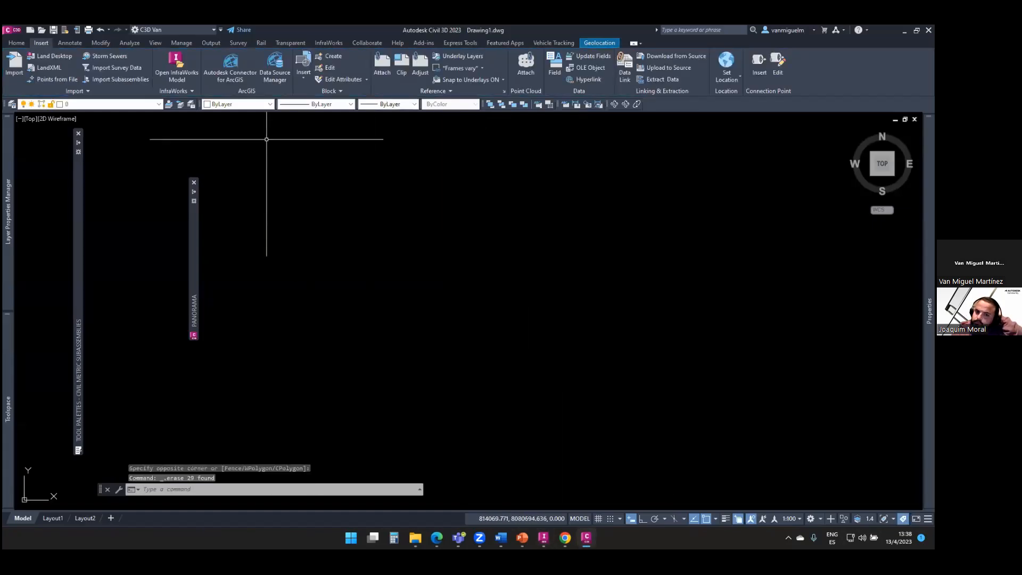
Choose IM_Export.imx as the InfraWorks model, look through its refine selection set for the bridge, and close without importing
left_click(177, 66)
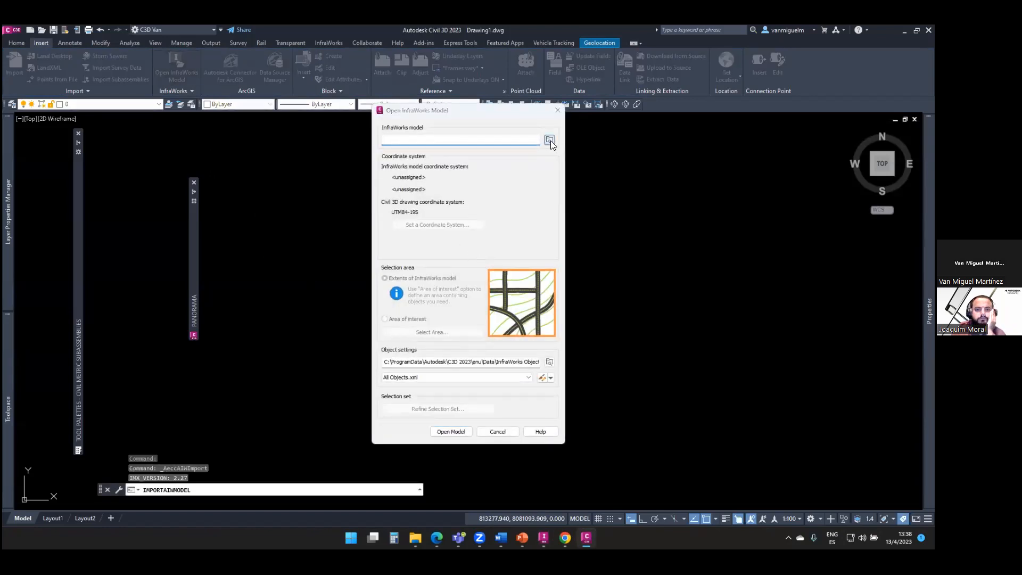
left_click(549, 141)
double_click(479, 338)
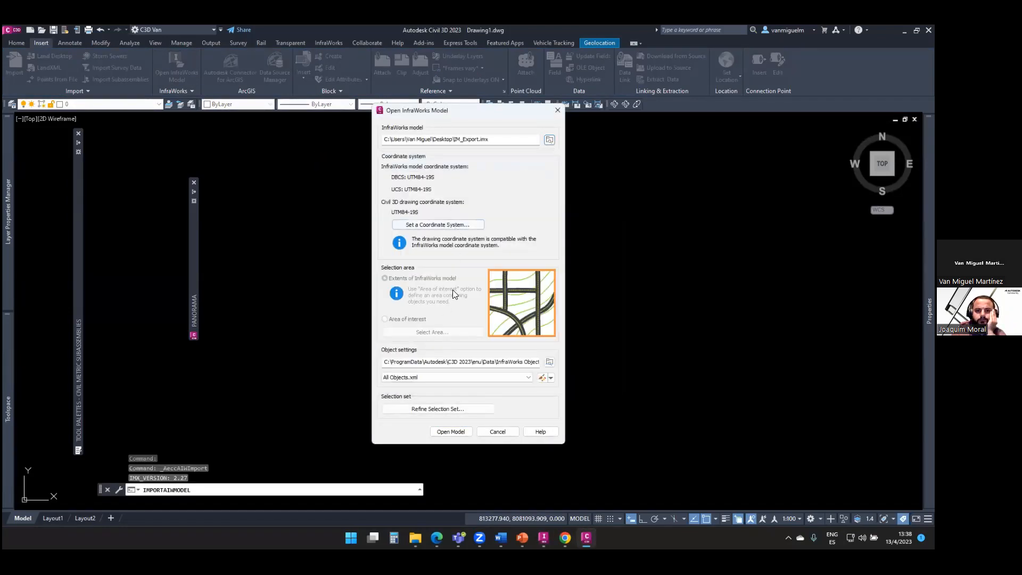
left_click(454, 408)
scroll(653, 339, "down", 5)
scroll(654, 339, "down", 1)
left_click(638, 358)
scroll(678, 327, "up", 4)
scroll(676, 325, "up", 3)
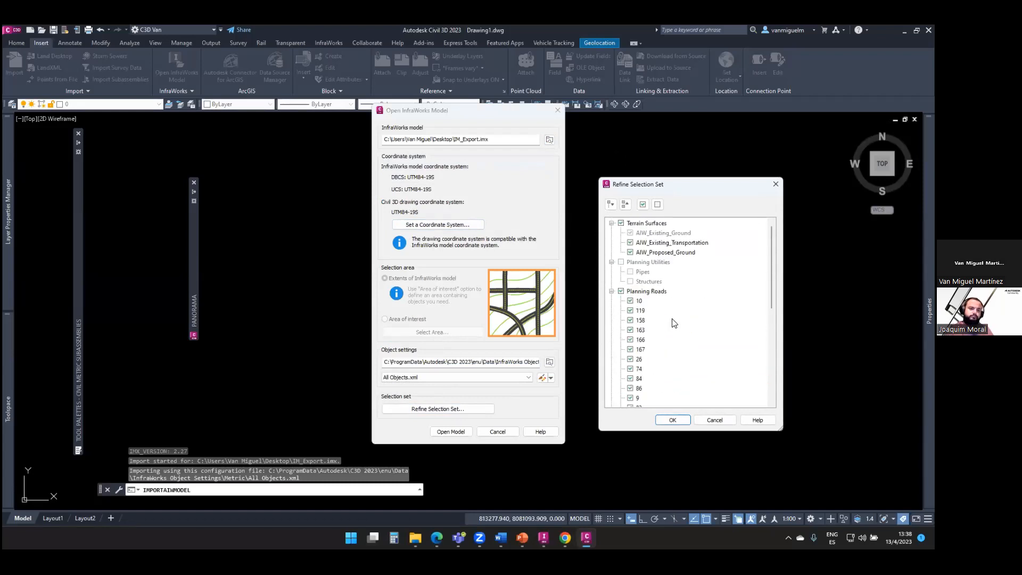
left_click(775, 184)
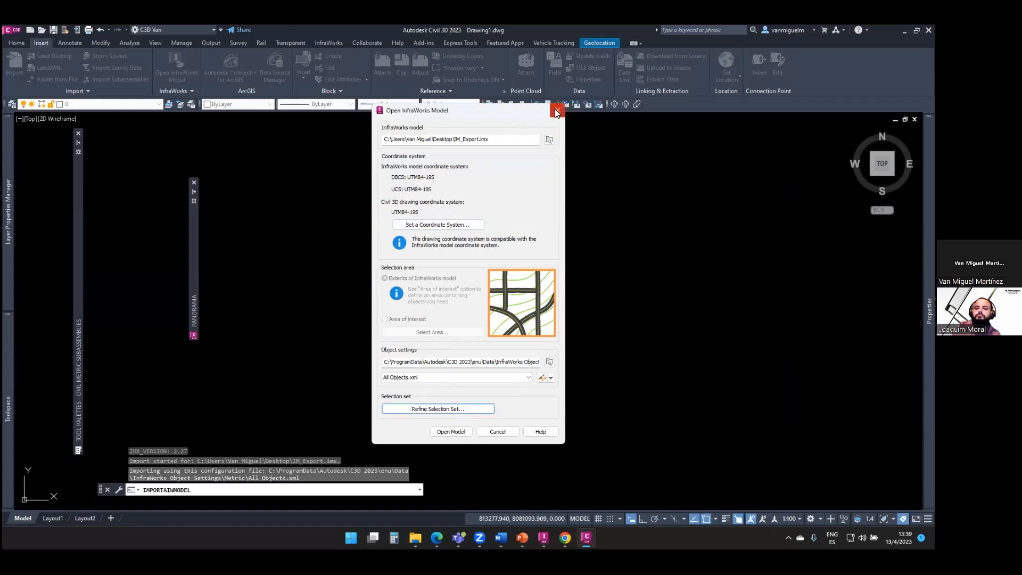
left_click(556, 112)
mouse_move(559, 433)
left_mouse_down()
mouse_move(570, 405)
mouse_move(563, 337)
left_mouse_up()
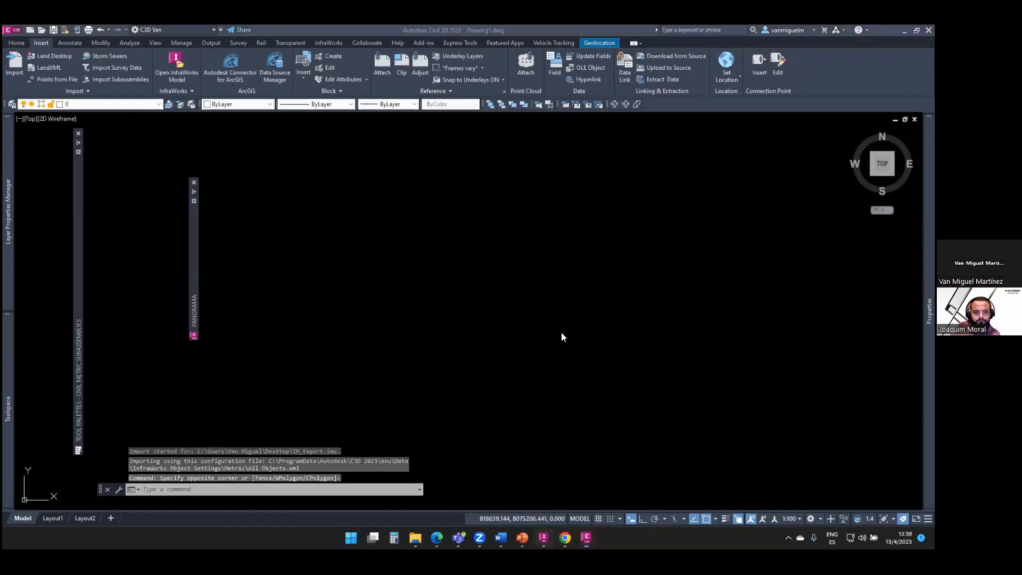
key("alt+Tab")
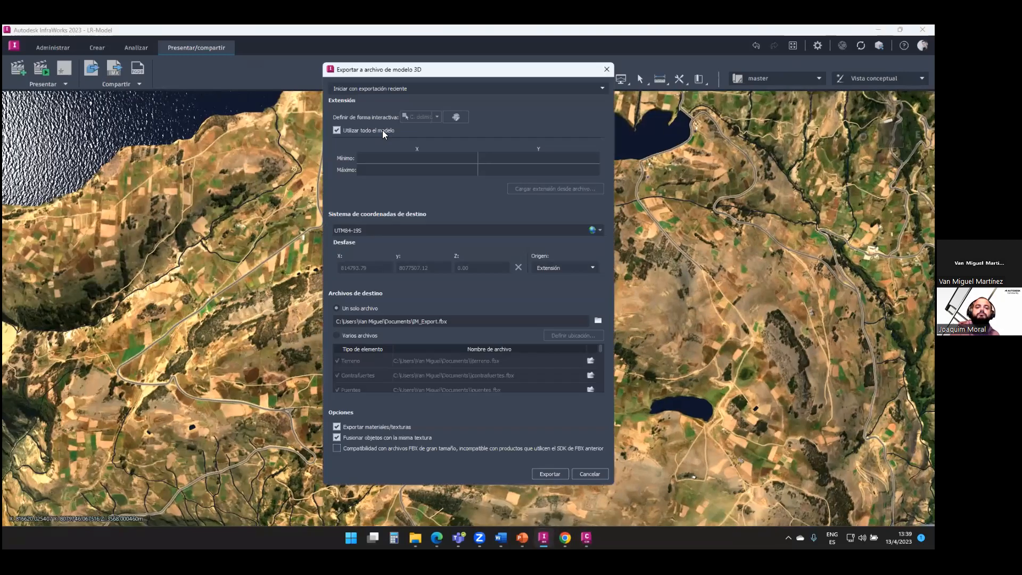
left_click(382, 130)
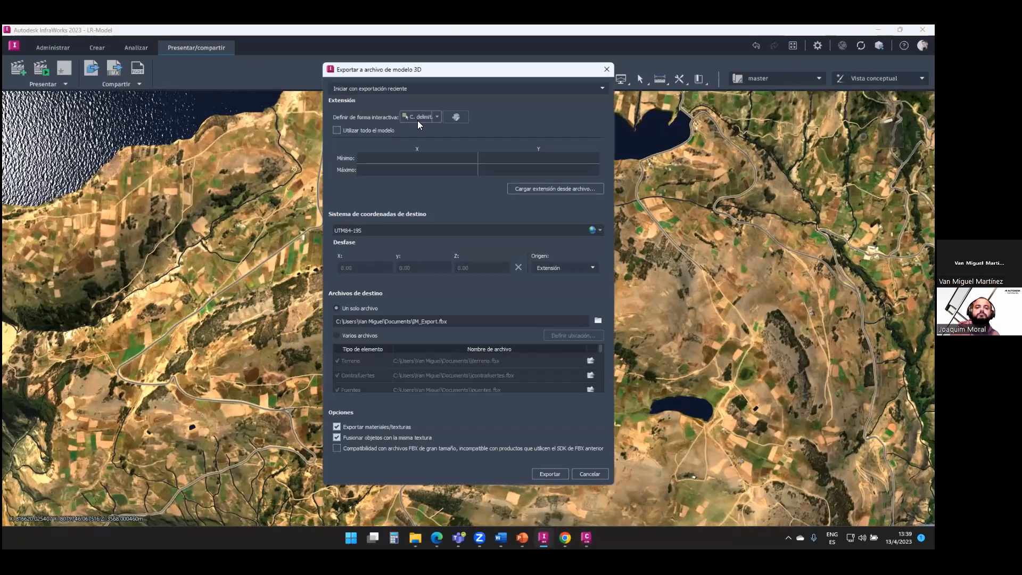
left_click(420, 116)
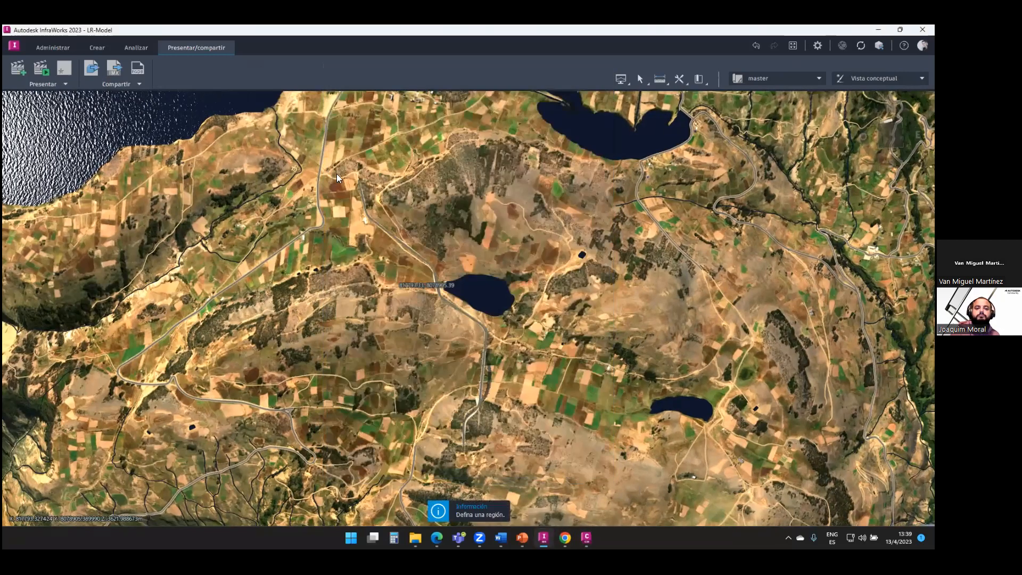
left_click(305, 141)
left_click(617, 481)
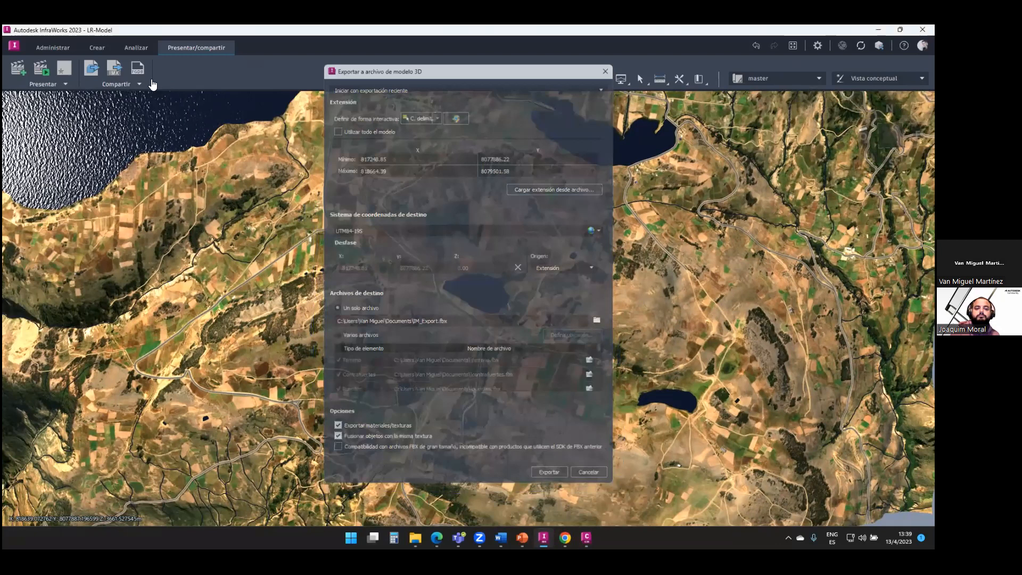
In InfraWorks, set up an IMX export with a rectangular extent enclosing the whole component road and central lake
left_click(113, 68)
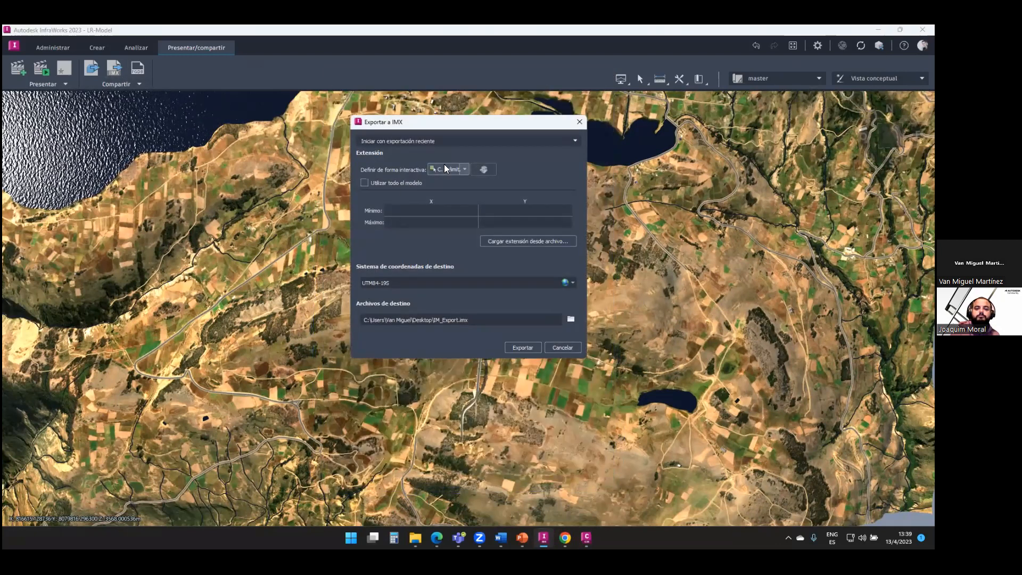
left_click(313, 153)
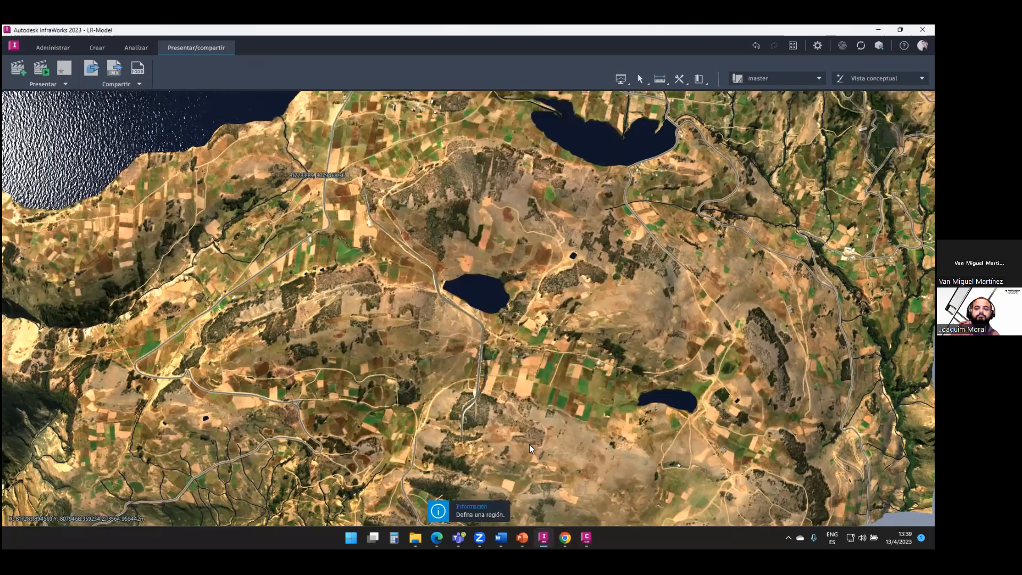
left_click(628, 482)
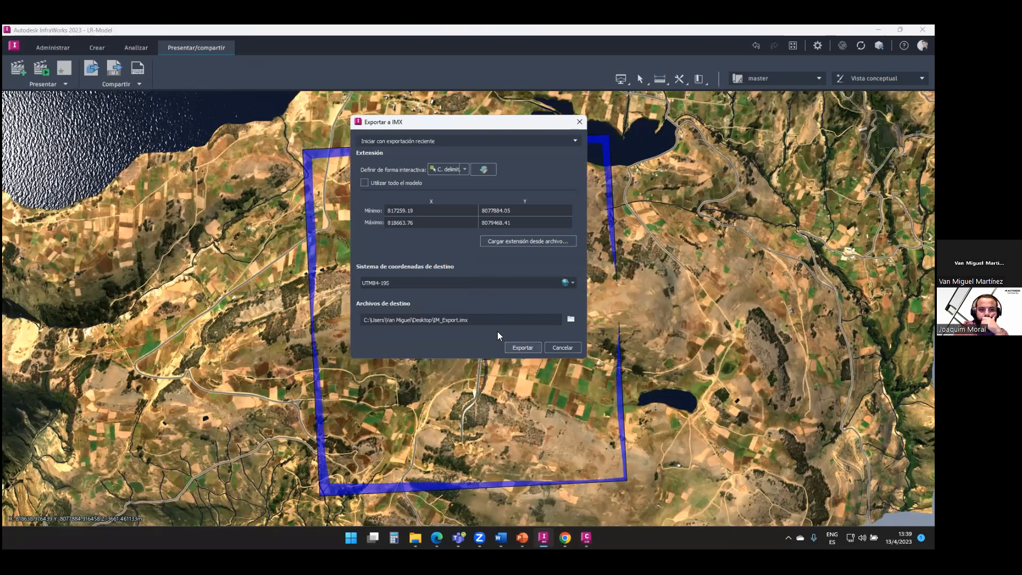
Name the destination file IM_Export2.imx on the Desktop and export the defined area
left_click(498, 317)
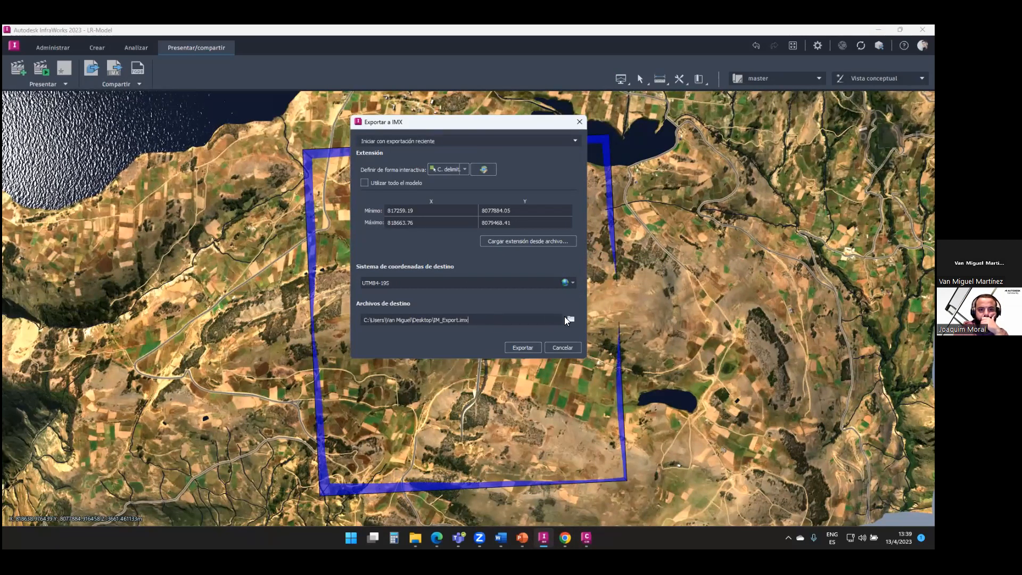
left_click(570, 319)
left_click(448, 344)
type("2")
left_click(720, 375)
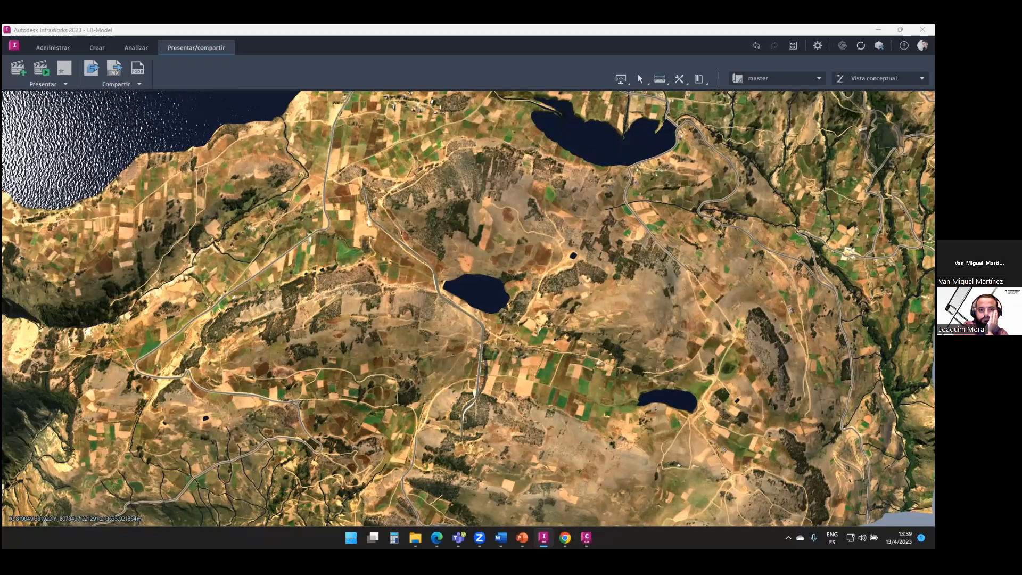
Switch to Civil 3D, choose IM_Export2.imx as the InfraWorks model and open its selection set for refining
key("alt+Tab")
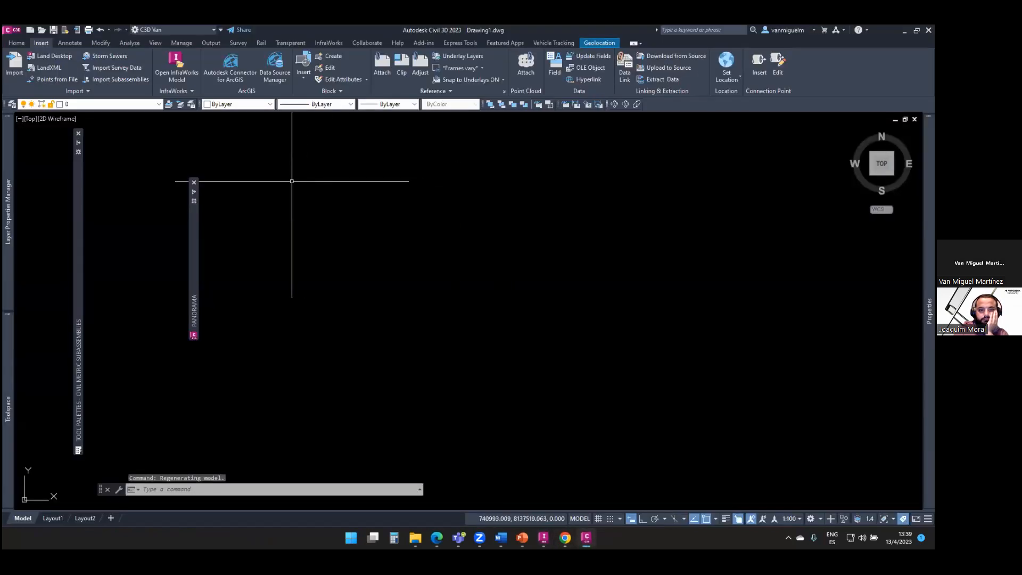
left_click(177, 62)
left_click(549, 140)
double_click(407, 337)
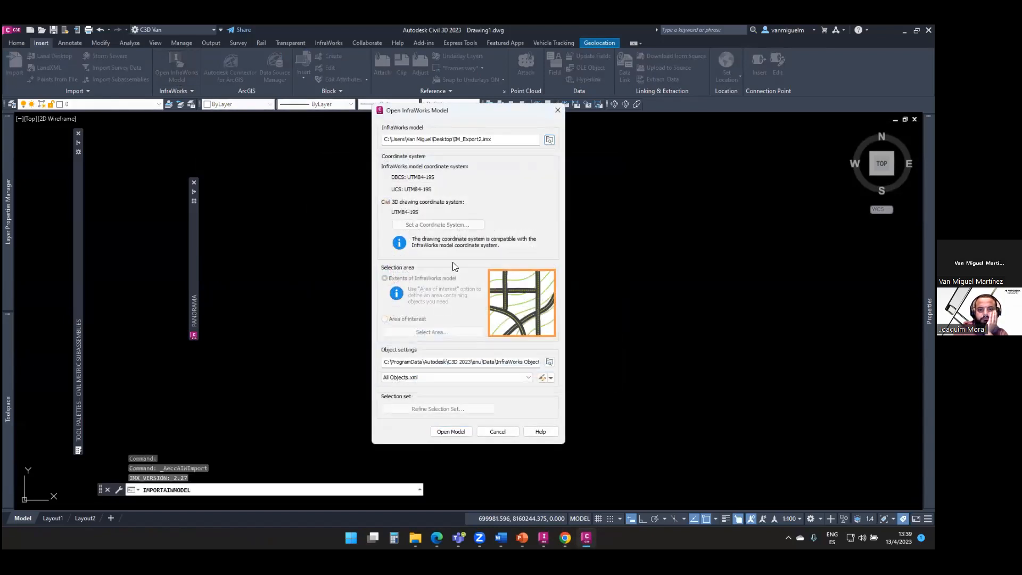
left_click(438, 409)
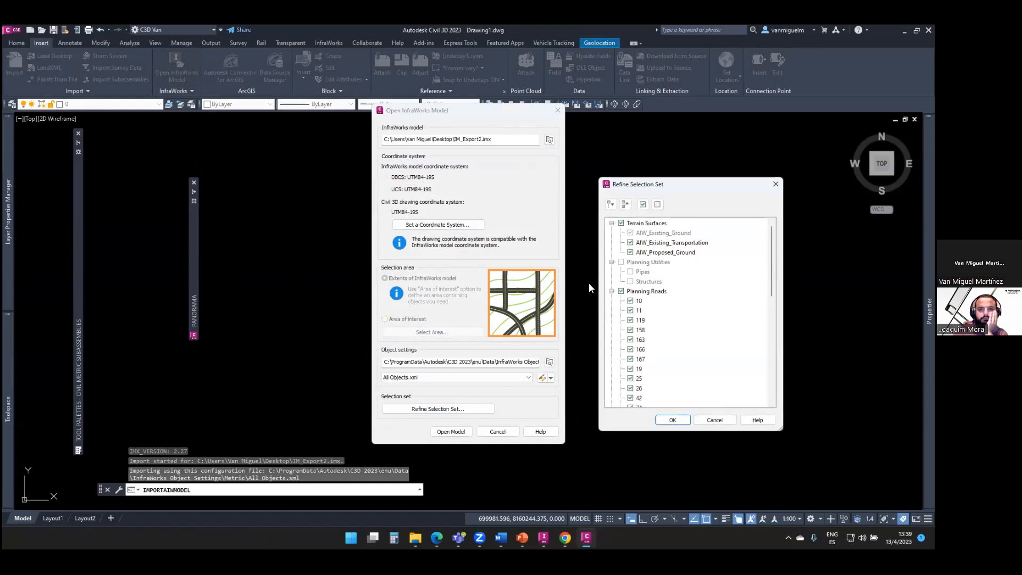
Look through the object categories of the selection set and try to include bridge 1 under Bridges
scroll(613, 289, "down", 5)
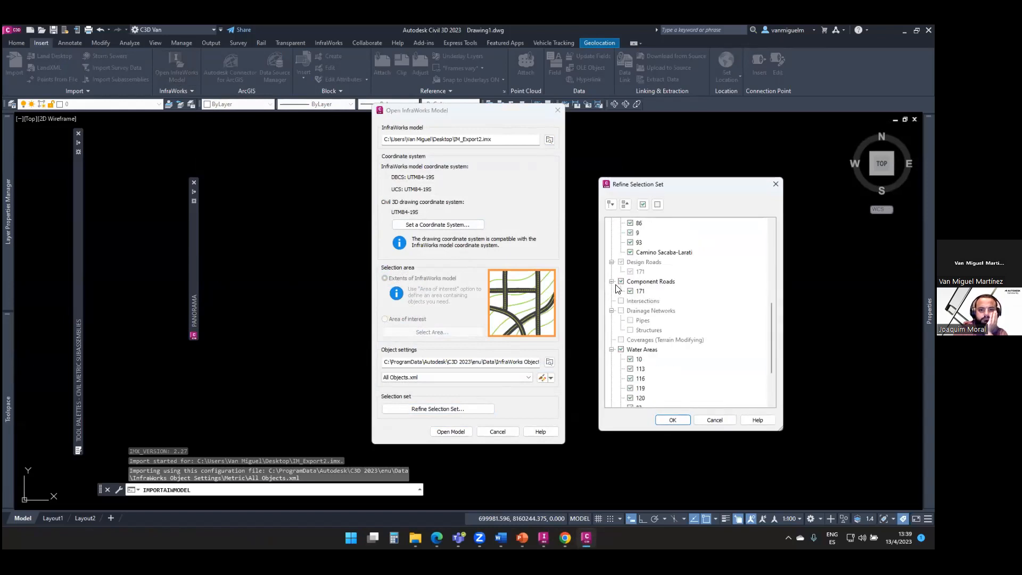
scroll(621, 330, "down", 3)
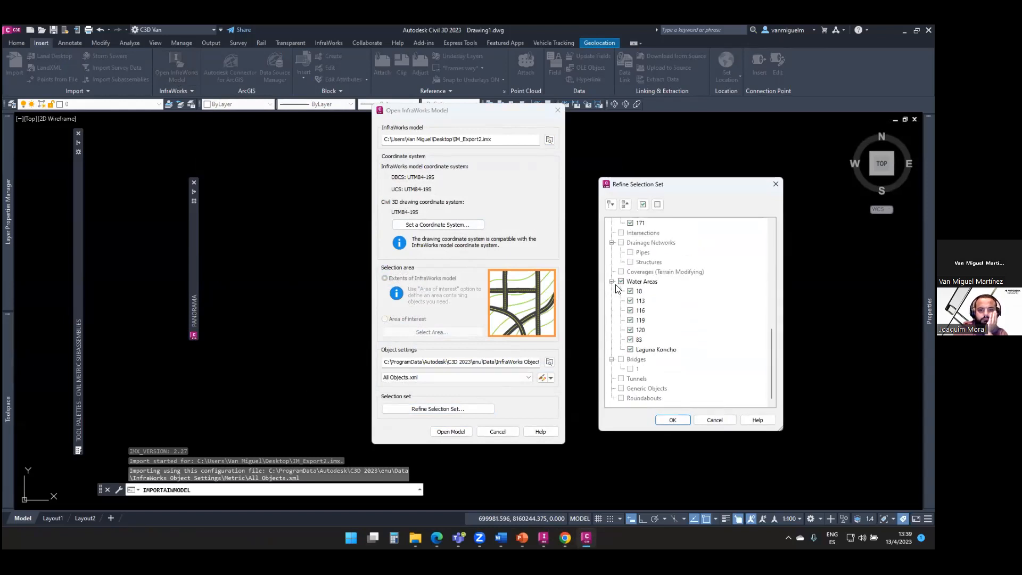
left_click(612, 369)
left_click(626, 371)
left_click(631, 377)
scroll(638, 383, "down", 1)
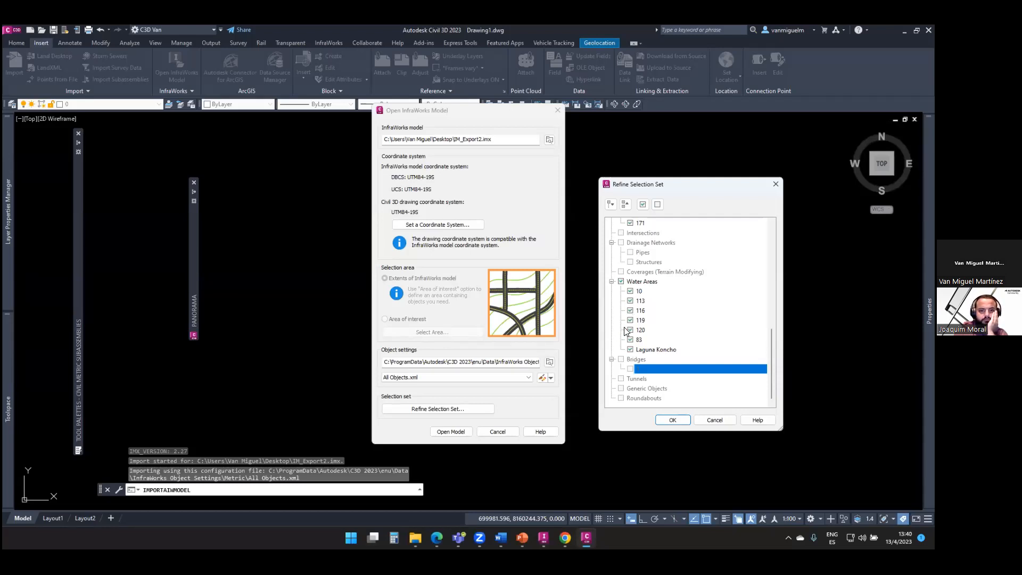
scroll(665, 384, "up", 2)
scroll(639, 382, "down", 2)
Try selecting every object in the selection set, check the Bridges category, and clear the whole selection
scroll(659, 376, "up", 10)
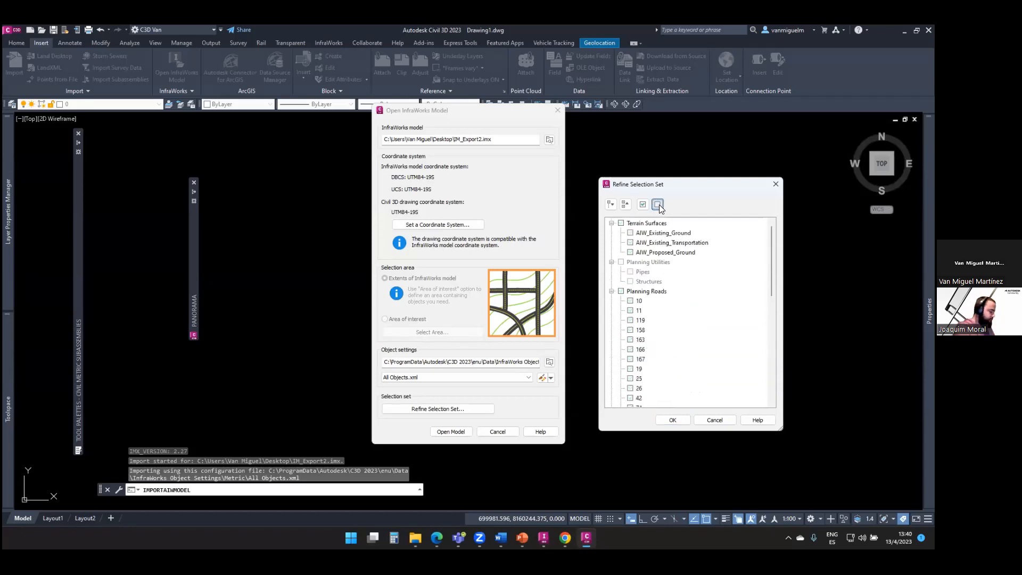
left_click(645, 204)
scroll(660, 261, "down", 10)
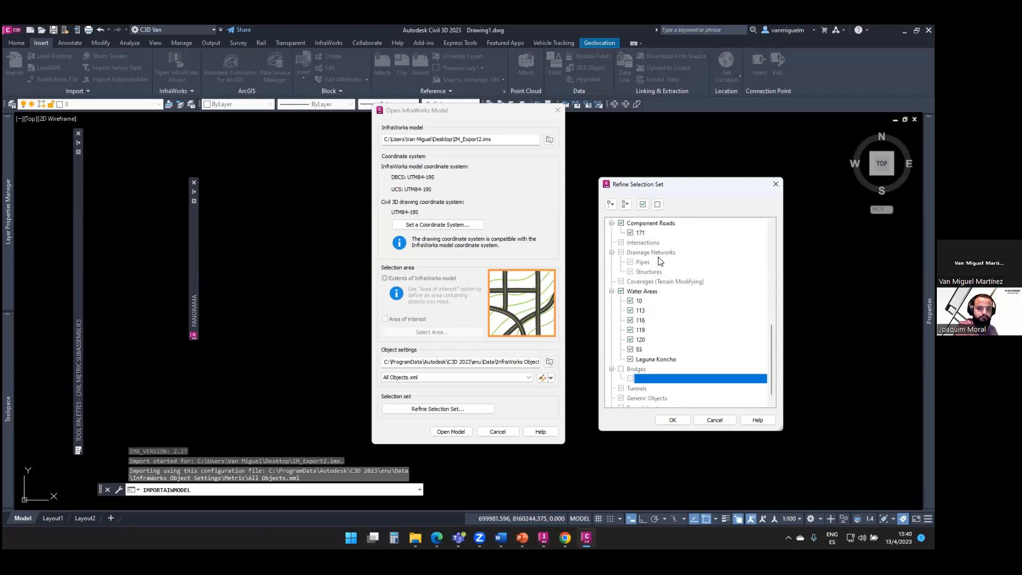
left_click(657, 205)
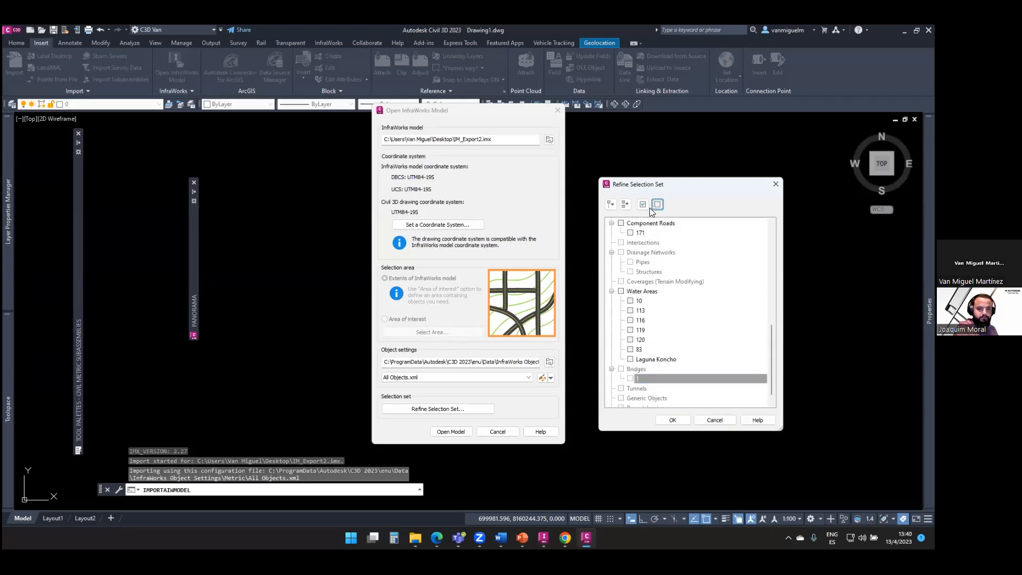
Import the IM_Export2.imx model with all available objects in the selection set included, and view the imported geometry
scroll(661, 282, "down", 1)
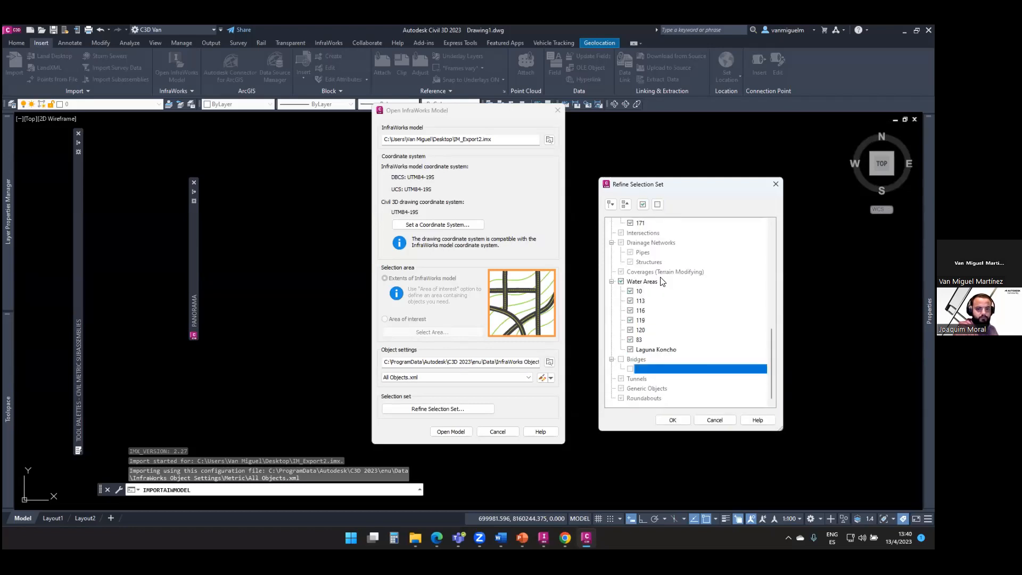
left_click(672, 420)
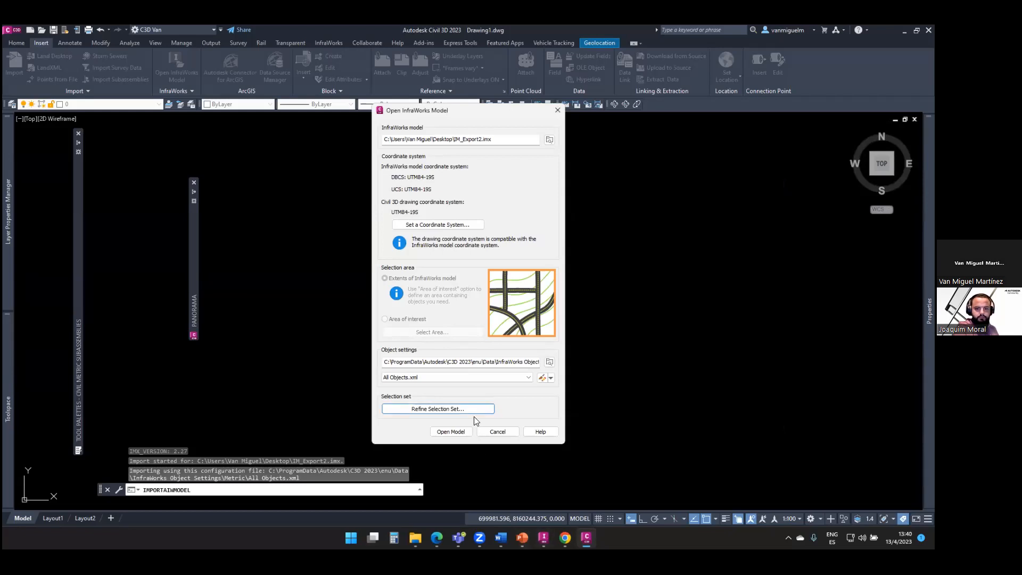
left_click(464, 430)
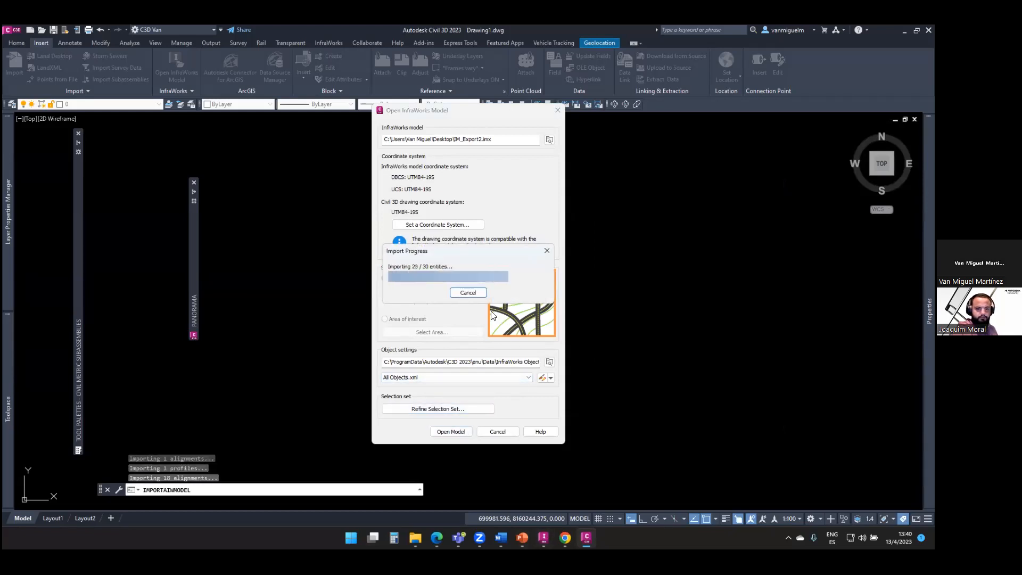
scroll(559, 384, "up", 10)
scroll(464, 368, "down", 10)
scroll(466, 341, "up", 4)
scroll(466, 325, "down", 5)
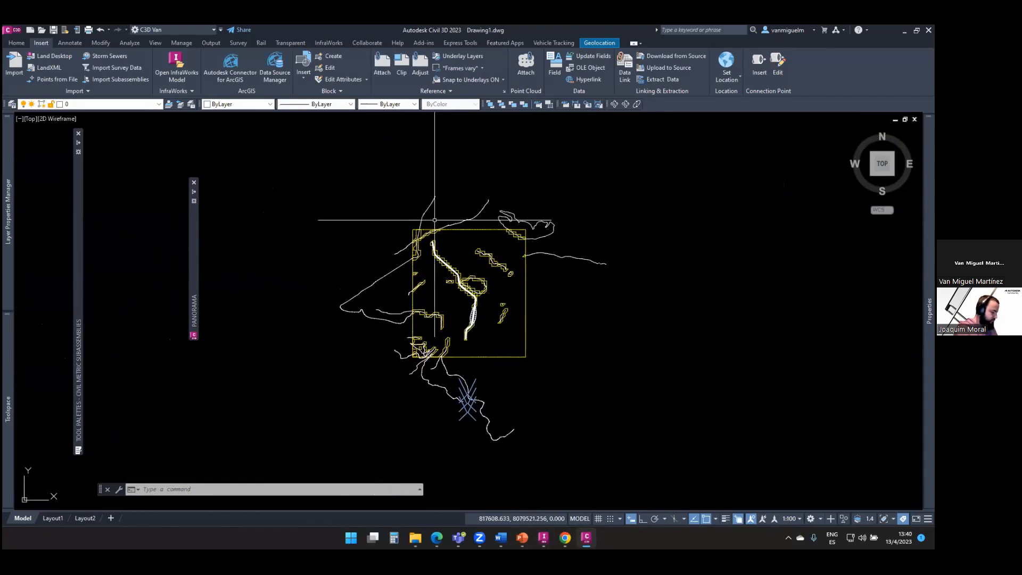
Erase all the imported objects from the drawing
left_click(323, 174)
left_click(666, 477)
key("Delete")
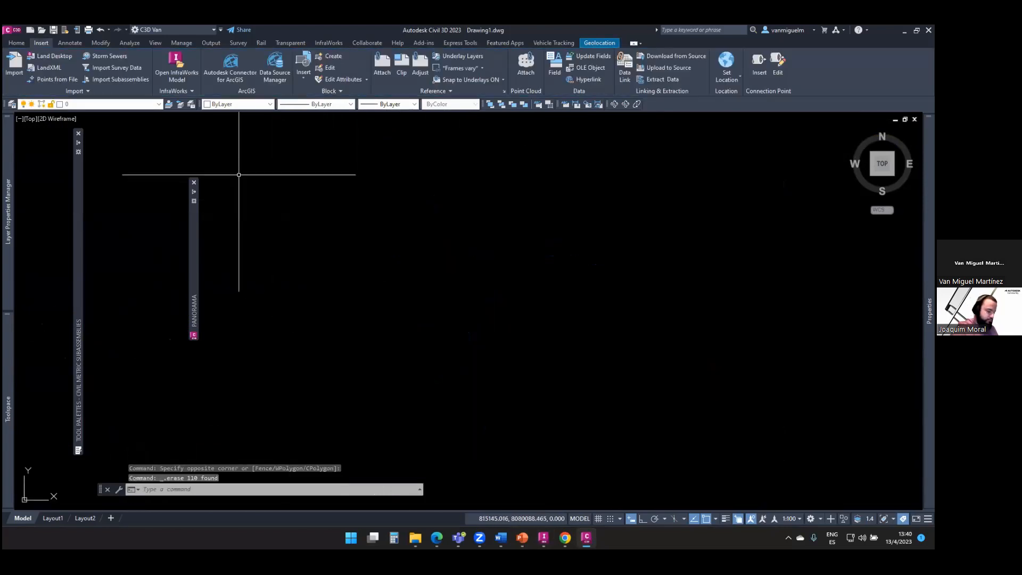
Start a new InfraWorks model import, choose IM_Export2.imx from the Desktop and open its selection set for refining
left_click(188, 79)
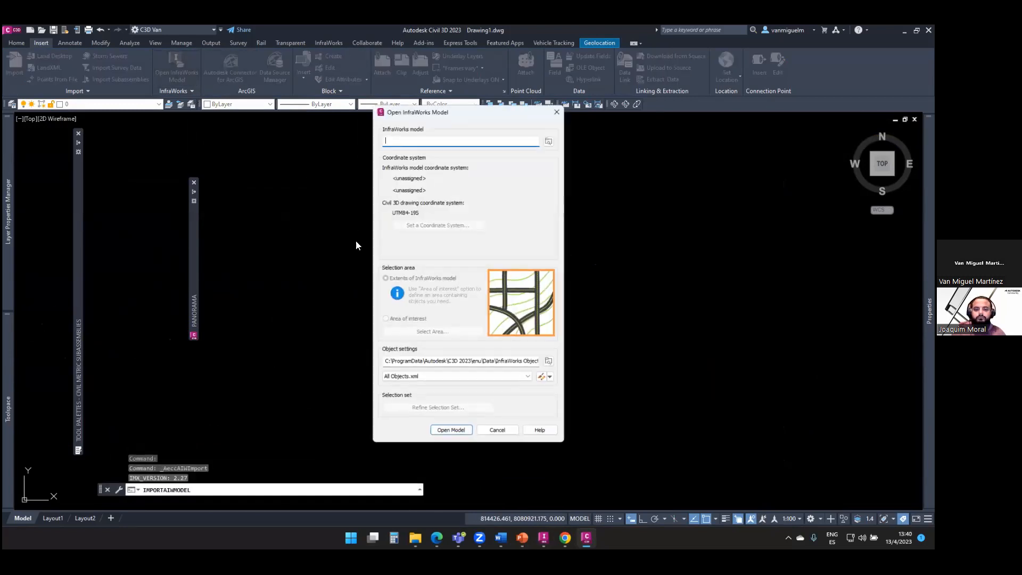
left_click(548, 140)
double_click(428, 338)
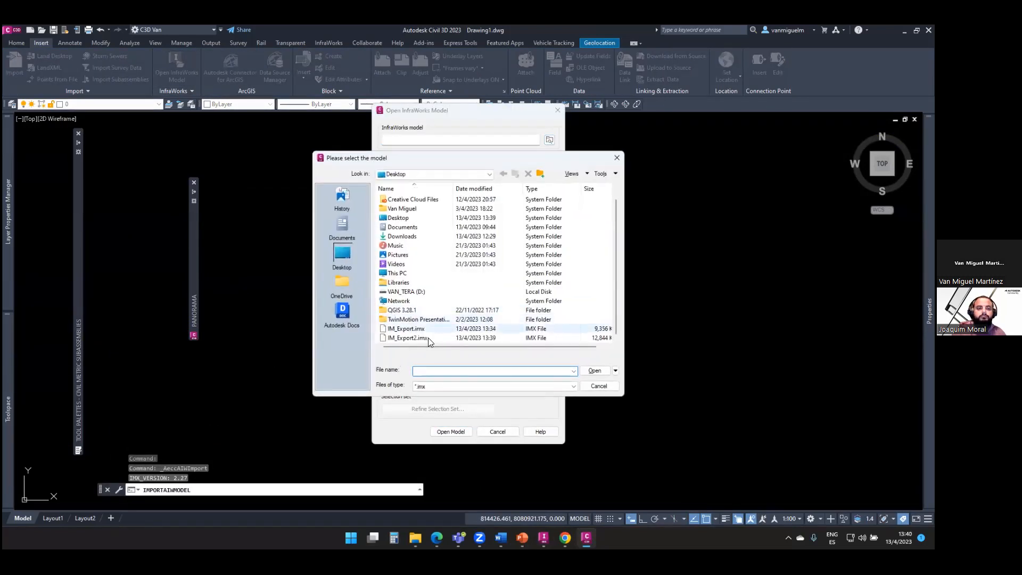
left_click(439, 410)
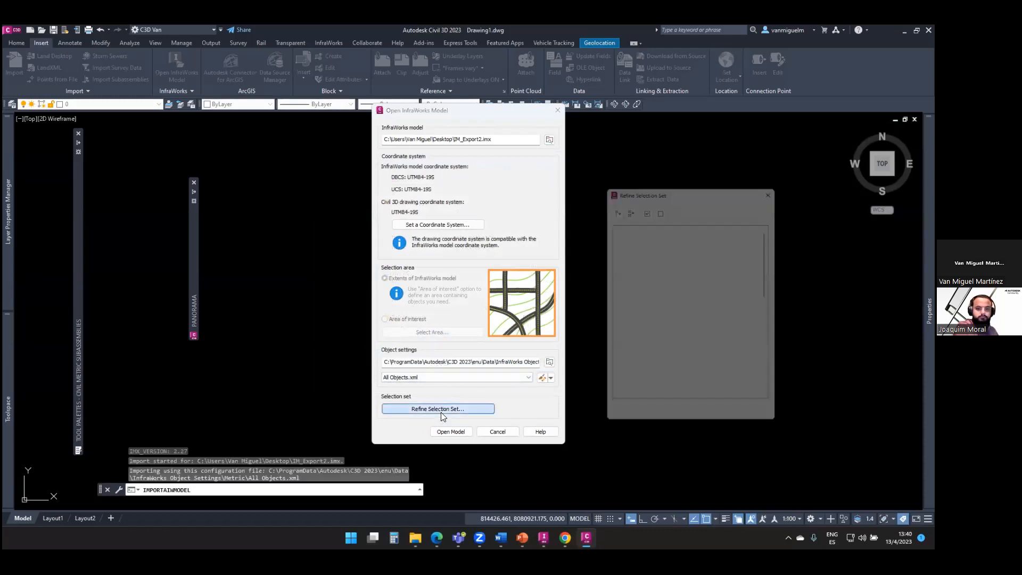
Exclude the Planning Roads and Water Areas categories from the selection set
left_click(622, 291)
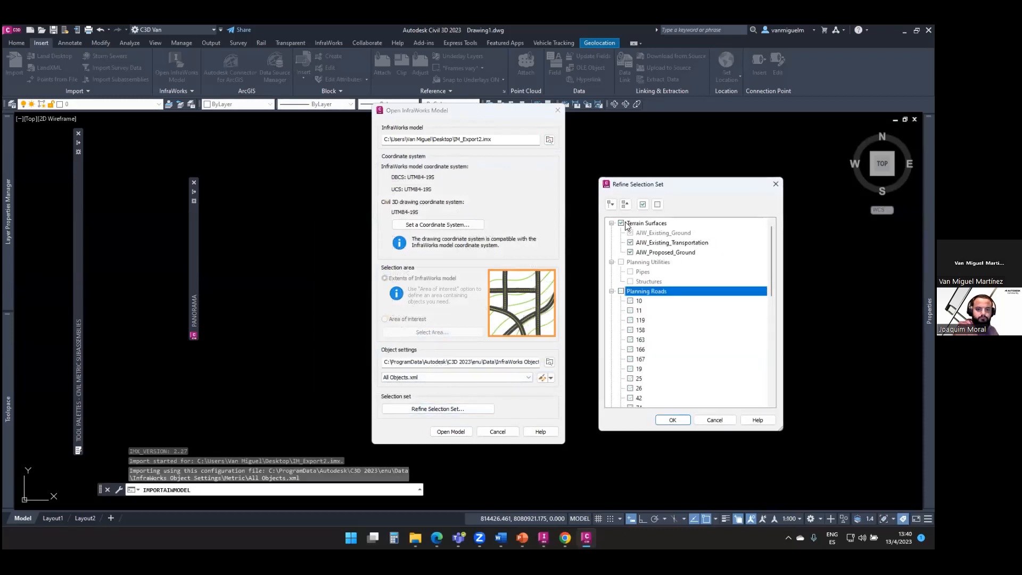
scroll(644, 261, "down", 5)
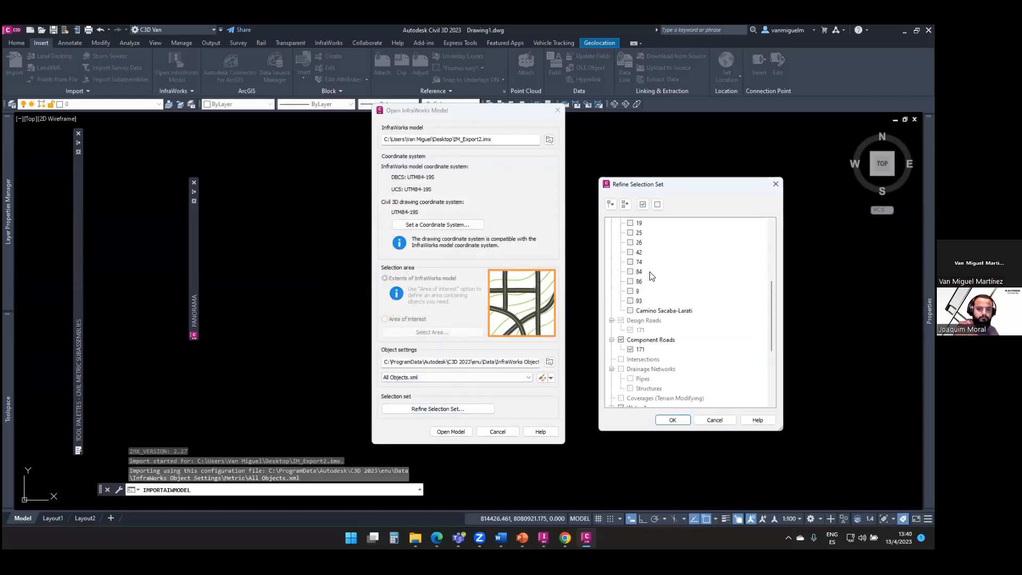
left_click(621, 340)
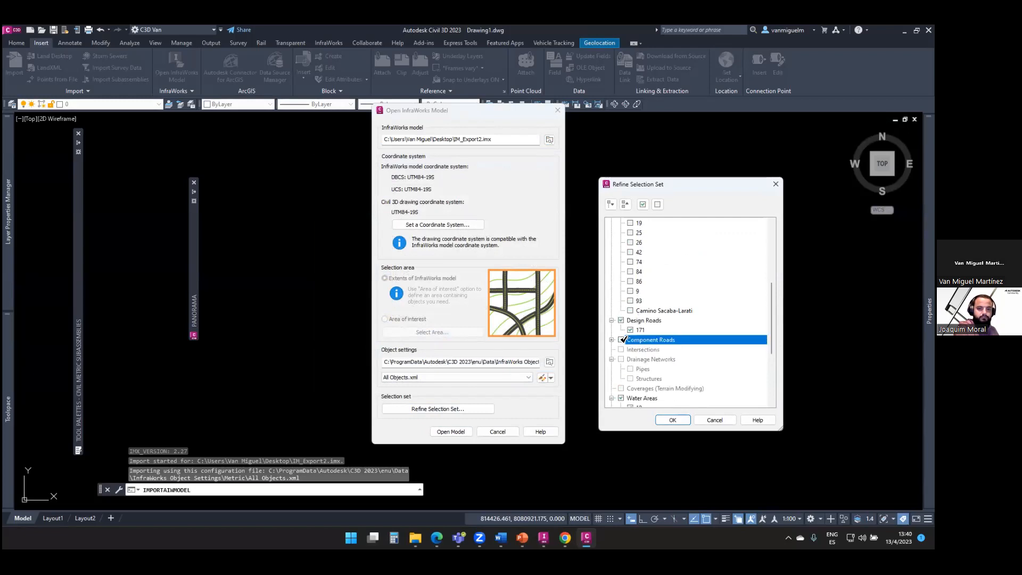
scroll(622, 339, "down", 4)
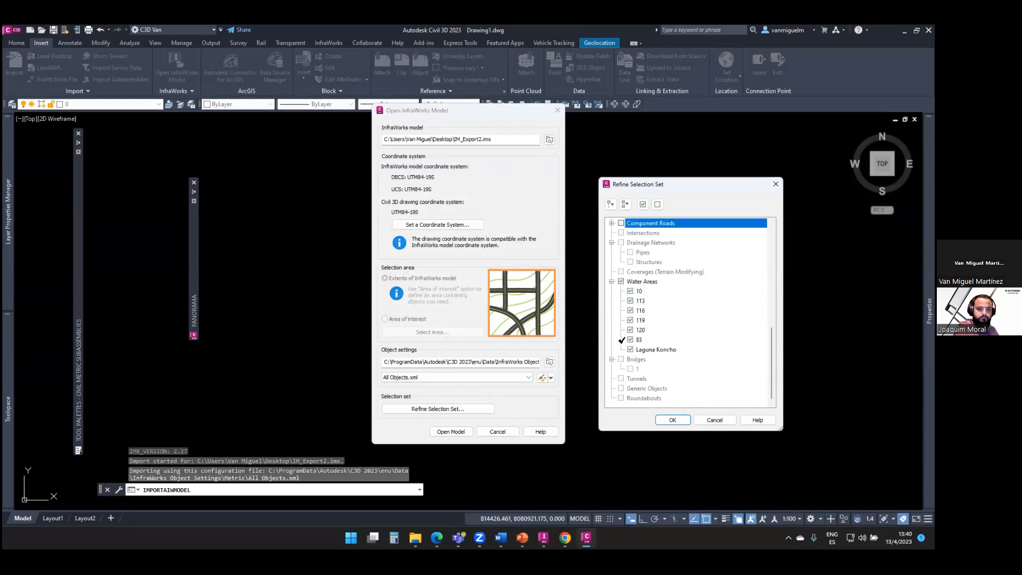
left_click(621, 281)
scroll(629, 290, "up", 4)
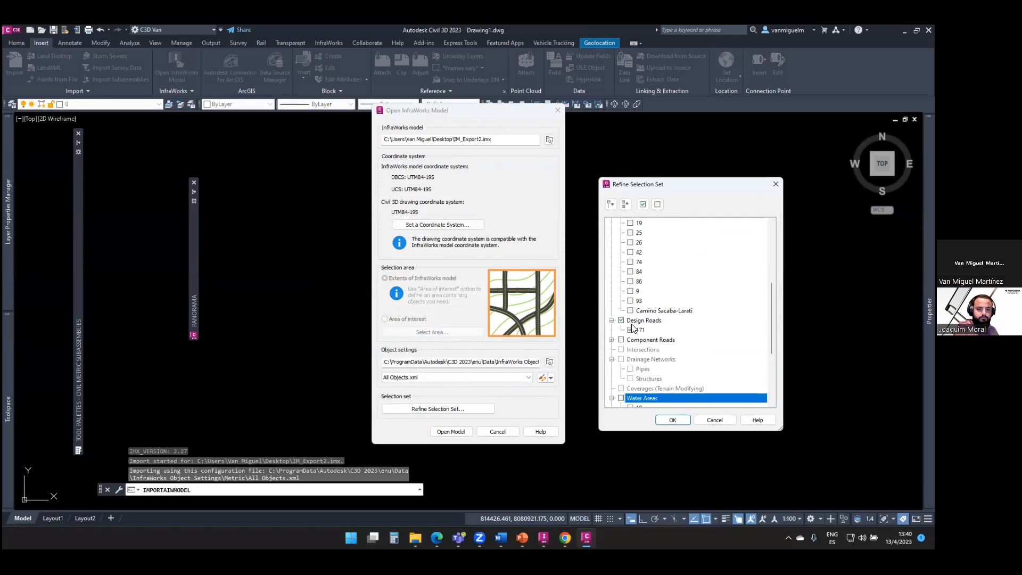
Include Component Roads with road 171 in the selection set and import the refined model into the drawing
left_click(622, 339)
left_click(612, 339)
scroll(621, 341, "down", 4)
scroll(629, 340, "down", 1)
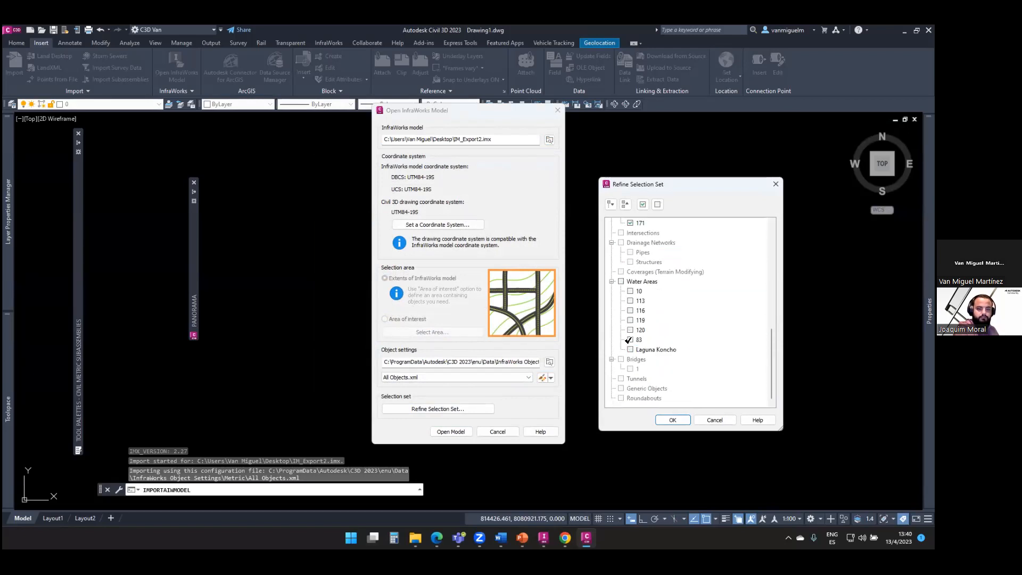
left_click(674, 419)
left_click(453, 432)
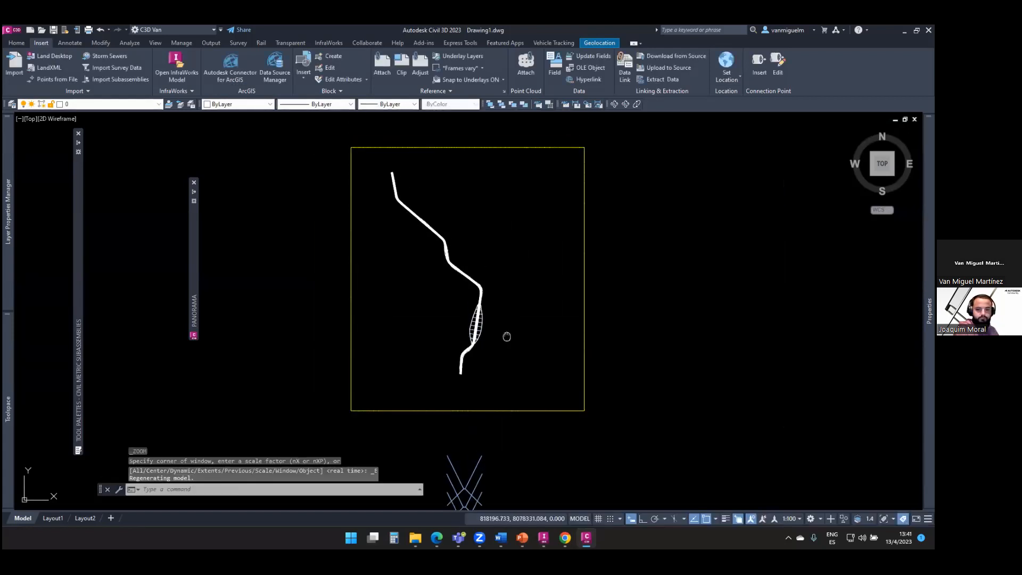
Switch to the PowerPoint workflow slide and point out the design phase boundary and the final entities block with temporary ink arrows
scroll(507, 335, "up", 4)
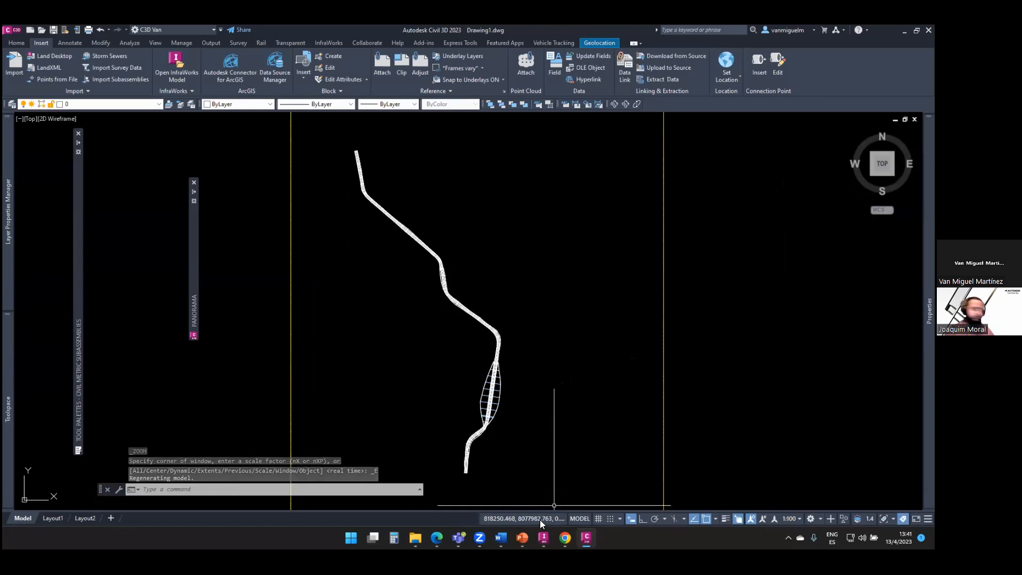
mouse_move(522, 538)
left_click(526, 490)
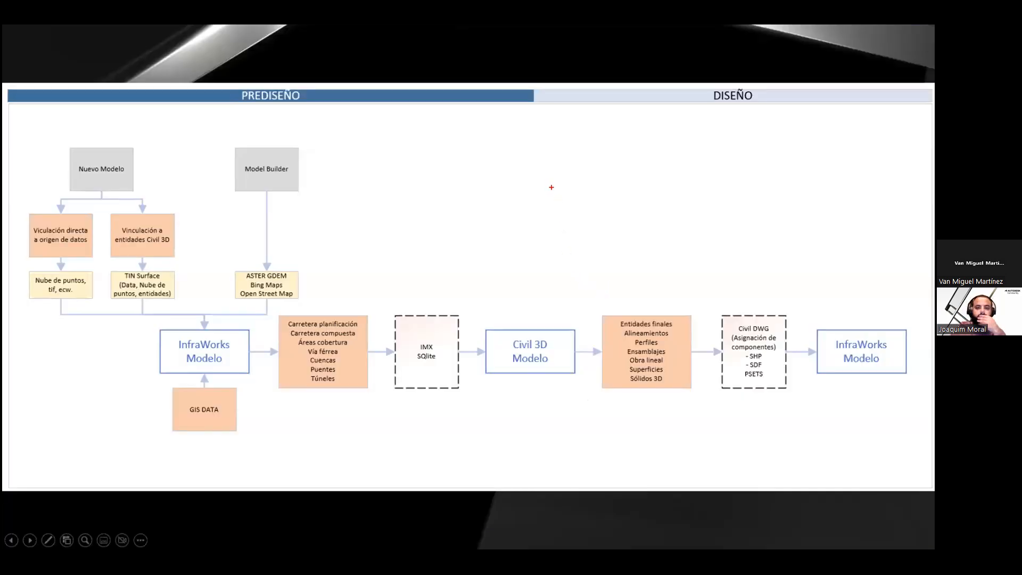
left_click_drag(534, 120, 534, 296)
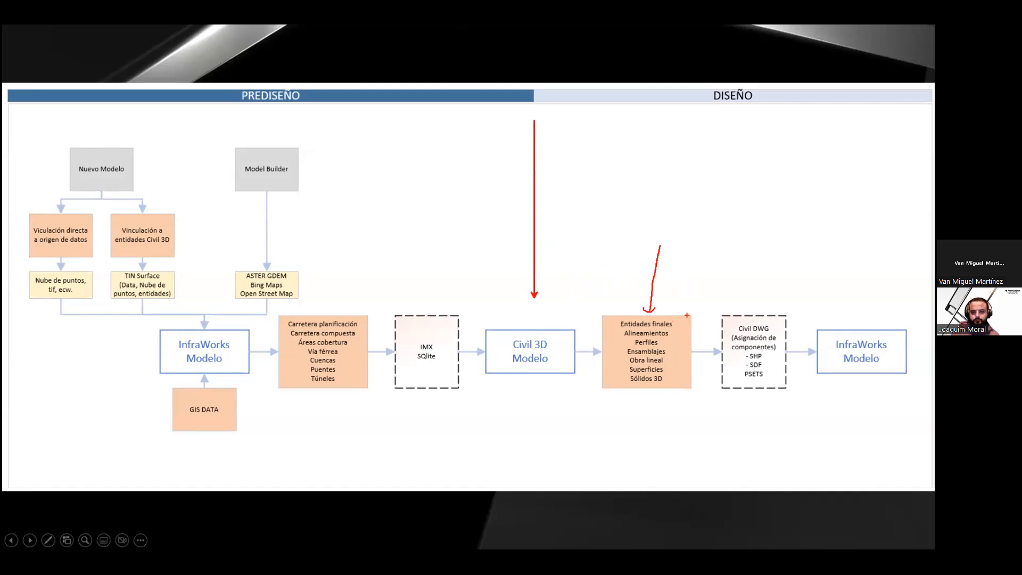
key("Escape")
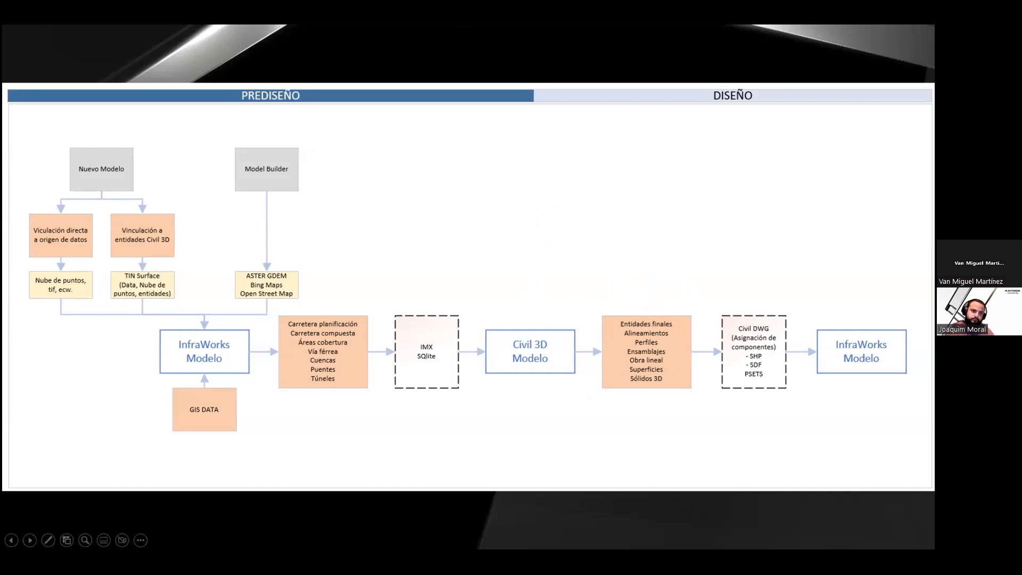
Switch to Civil 3D and examine how the corridor lines deviate from the centreline alignment on the curve around station 9+10
key("alt+Tab")
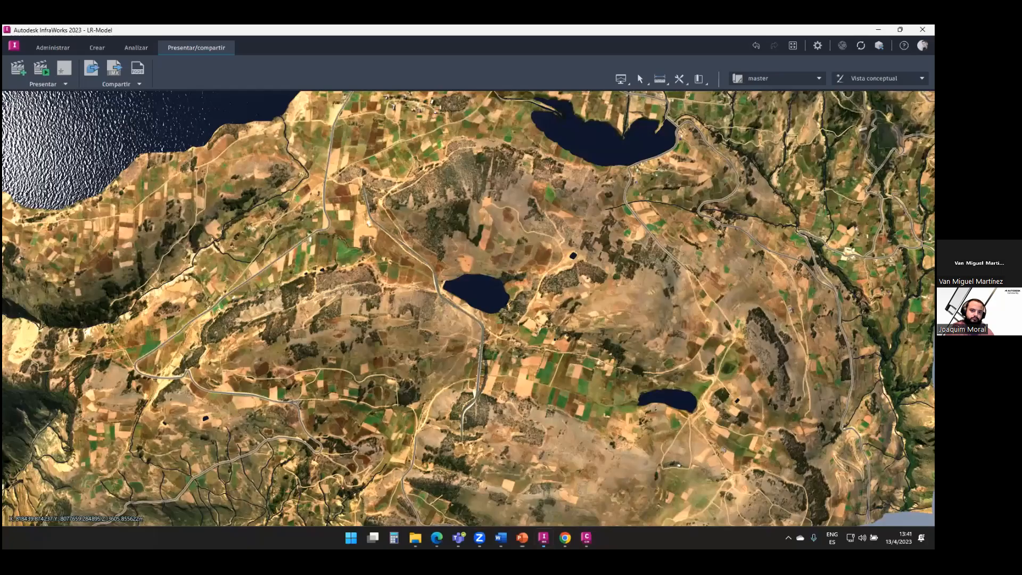
left_click(586, 537)
scroll(490, 319, "up", 5)
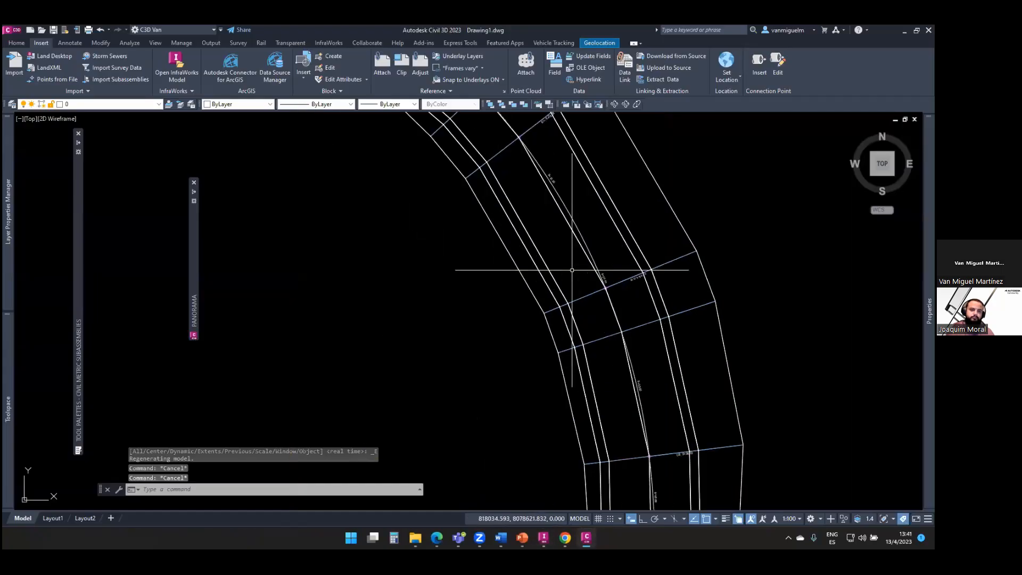
middle_click_drag(572, 272, 563, 370)
middle_click_drag(564, 296, 564, 355)
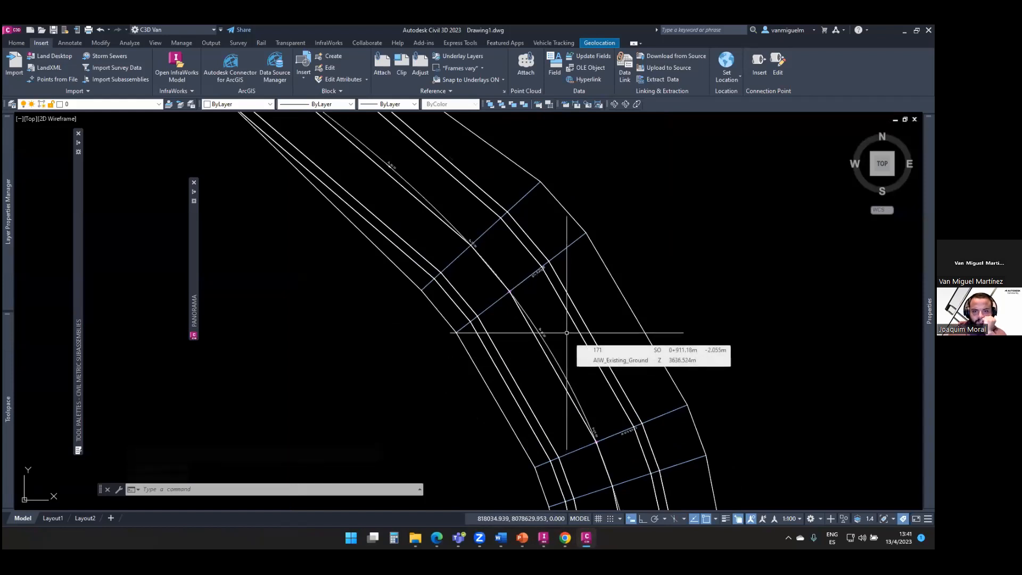
scroll(527, 331, "up", 4)
key("Escape")
key("Escape")
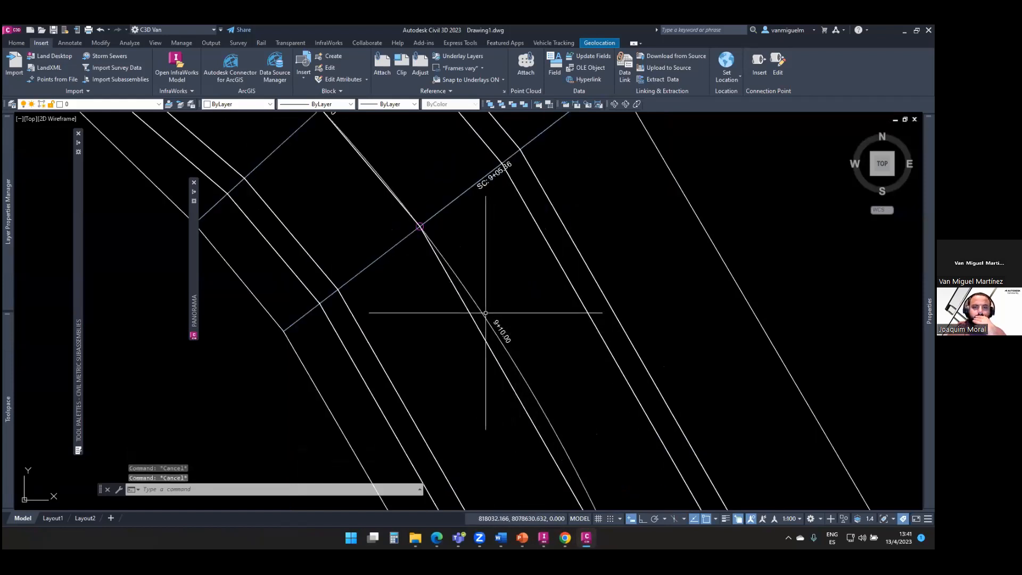
left_click(485, 313)
key("Escape")
left_click(484, 310)
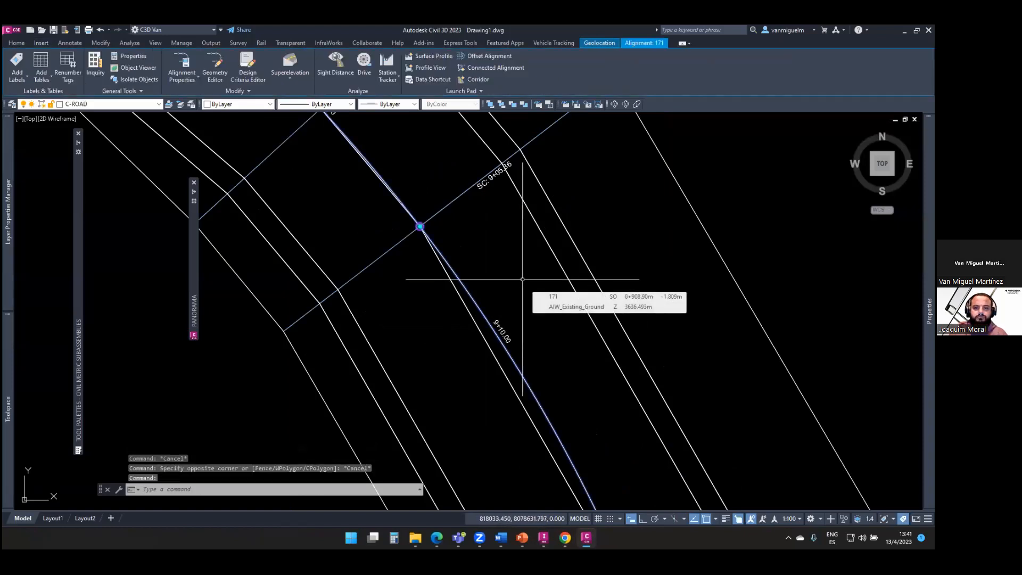
scroll(523, 279, "down", 4)
key("Escape")
scroll(522, 279, "up", 3)
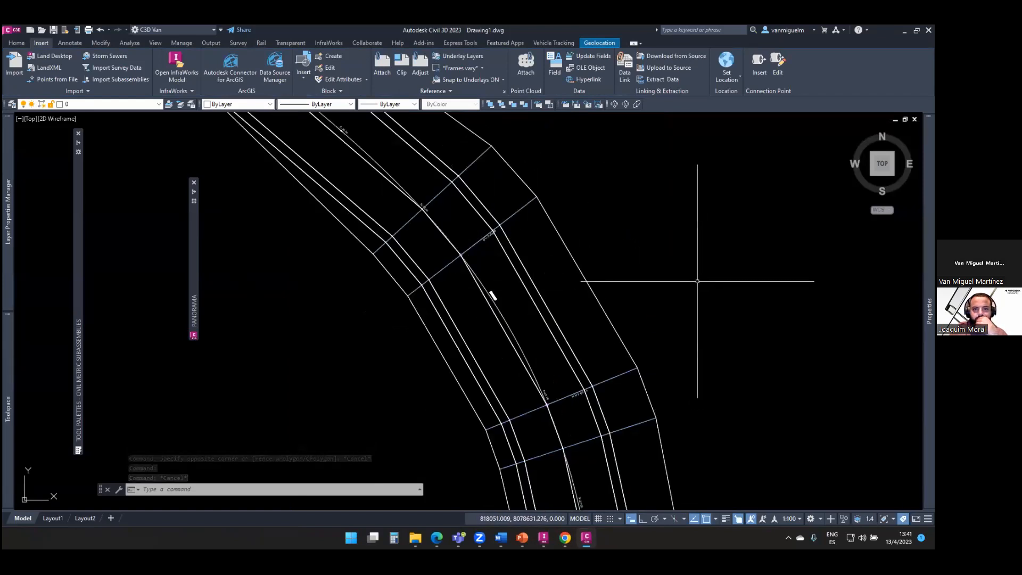
mouse_move(512, 277)
middle_mouse_down()
mouse_move(519, 286)
mouse_move(499, 274)
middle_mouse_up()
key("Escape")
key("Escape")
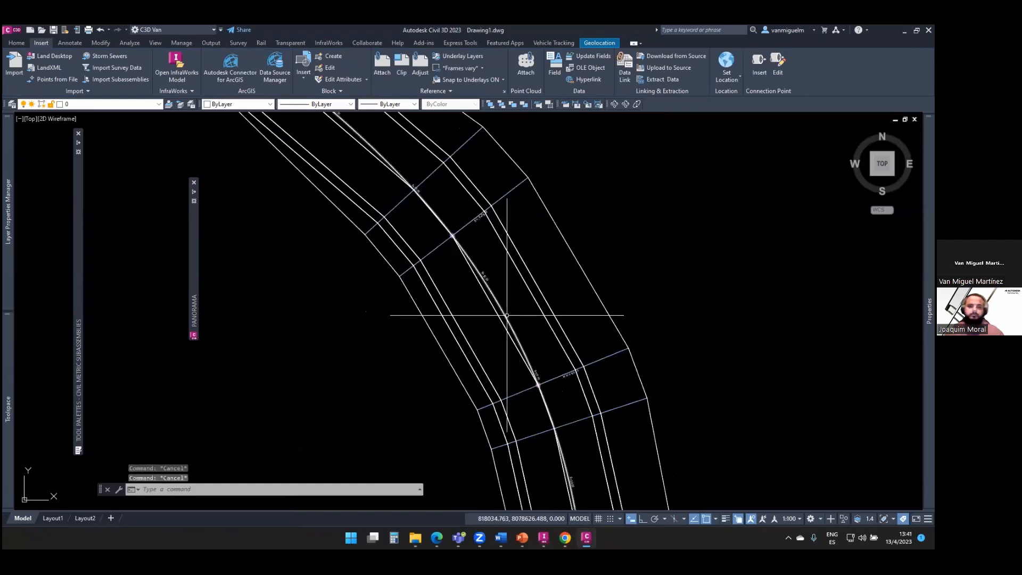
Open the baseline's assembly frequency in corridor 171's properties and set 10 m along tangents and a 5 m curve increment
left_click(500, 318)
right_click(512, 318)
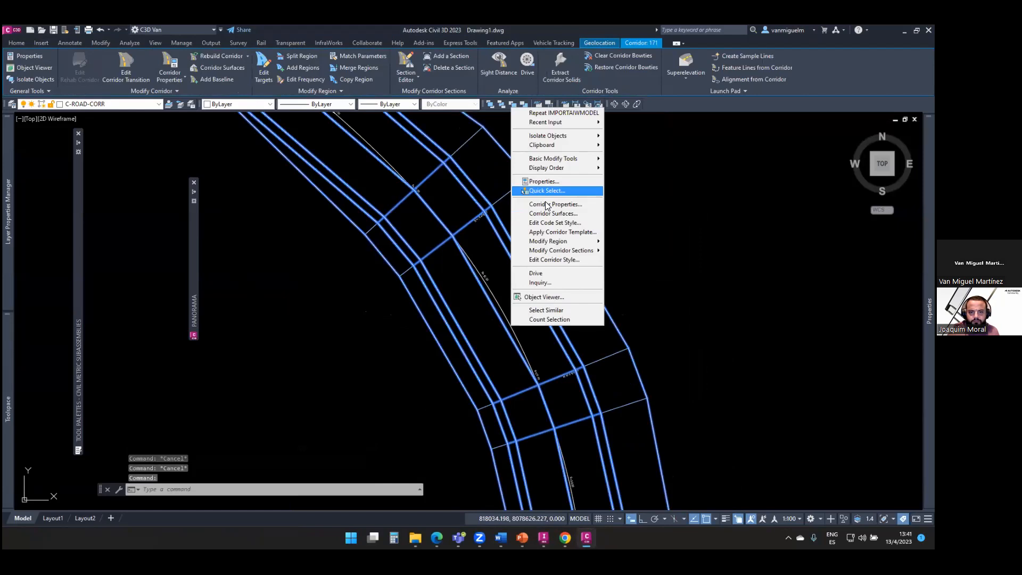
left_click(556, 205)
left_click(279, 173)
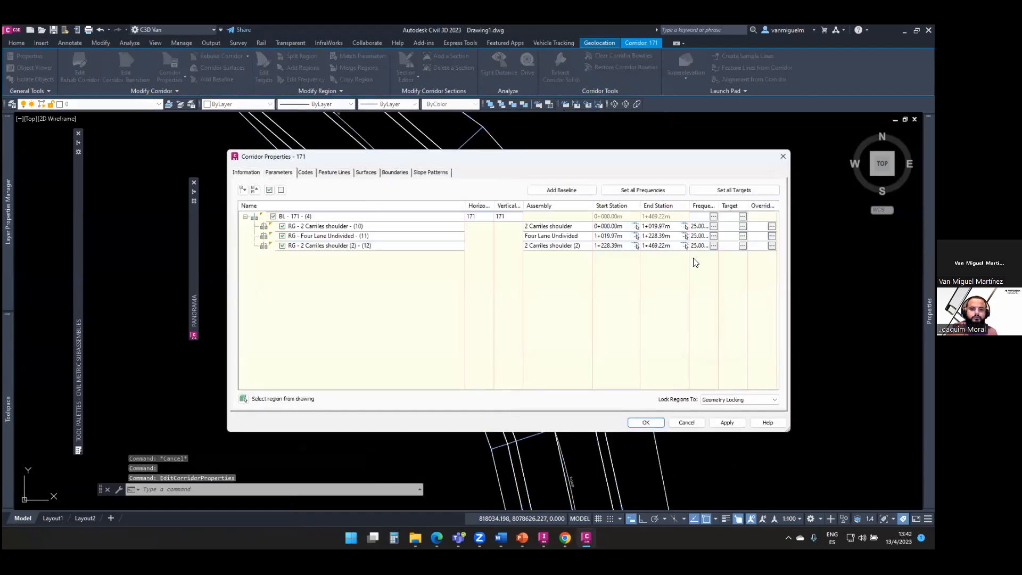
left_click(719, 223)
left_click(516, 182)
type("10")
left_click(526, 200)
type("5")
key("Return")
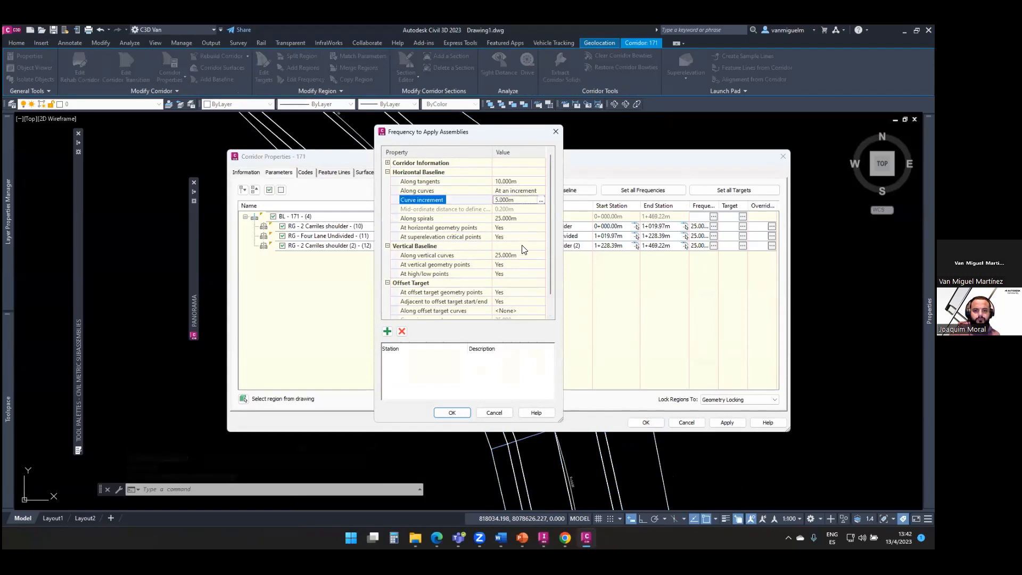
Set the assembly frequency to 5 m along spirals and along vertical curves, and rebuild the corridor
left_click(519, 219)
type("5")
key("Return")
left_click(526, 255)
type("5")
key("Return")
left_click(452, 413)
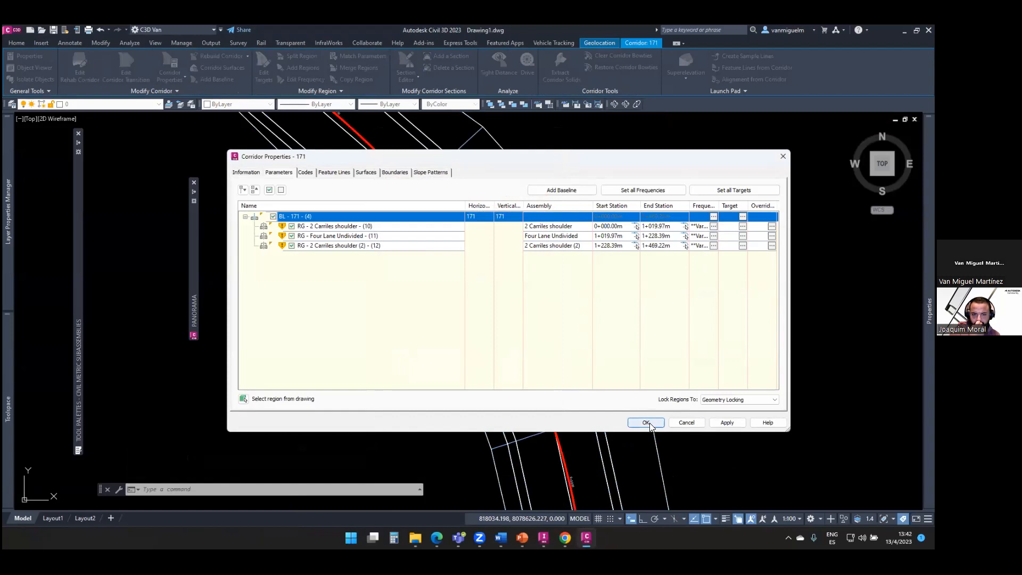
left_click(646, 422)
left_click(407, 253)
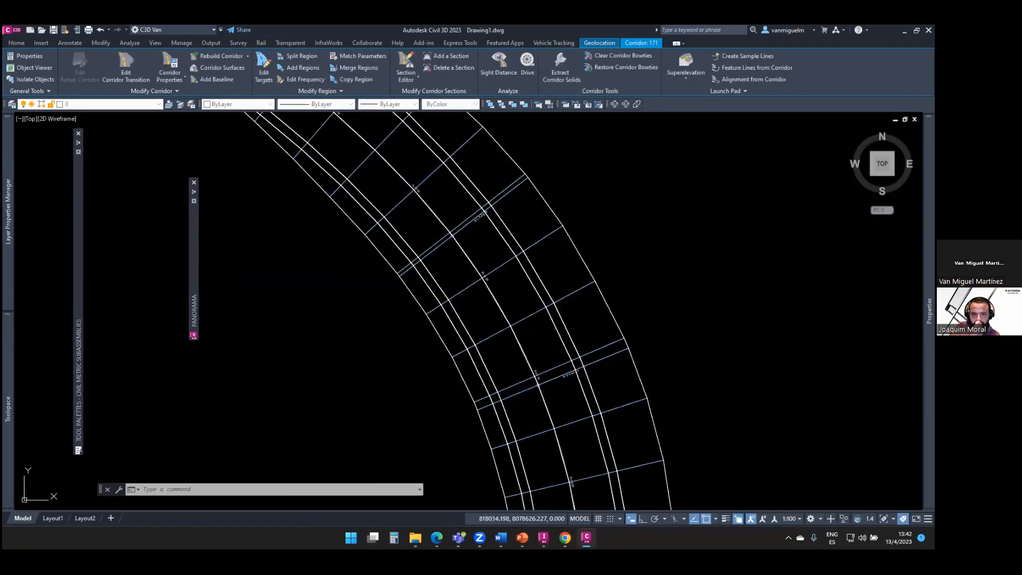
Inspect the section spacing of the rebuilt corridor along the curve
scroll(517, 300, "down", 3)
scroll(517, 300, "up", 3)
scroll(519, 319, "down", 4)
scroll(514, 290, "up", 3)
scroll(514, 290, "up", 4)
key("Escape")
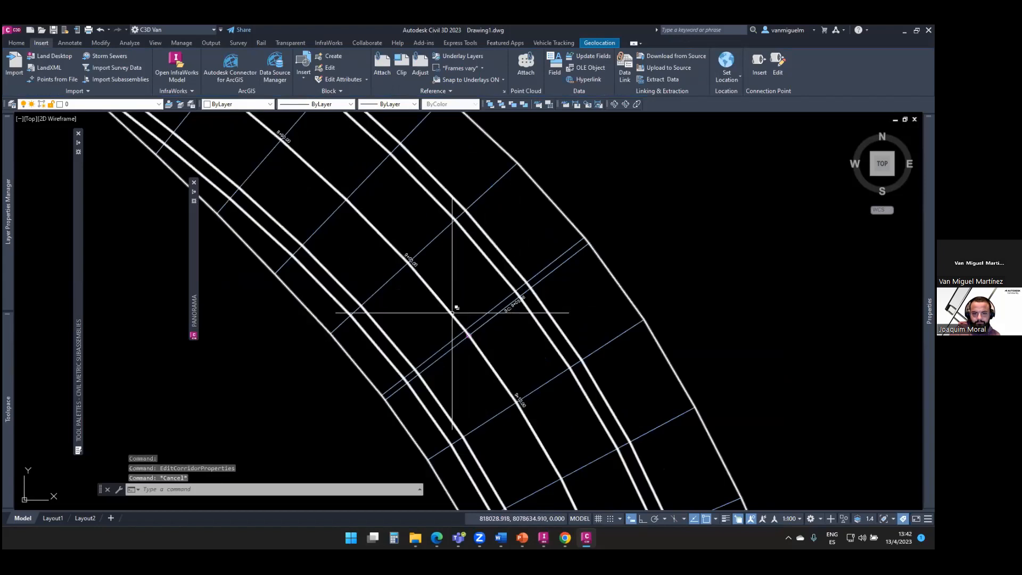
Define offset alignments from centreline alignment 171 with 3.6 m incremental offsets on both sides and widening added around curves
left_click(463, 327)
left_click(488, 363)
middle_click_drag(512, 277, 516, 303)
scroll(520, 270, "down", 5)
scroll(543, 297, "up", 3)
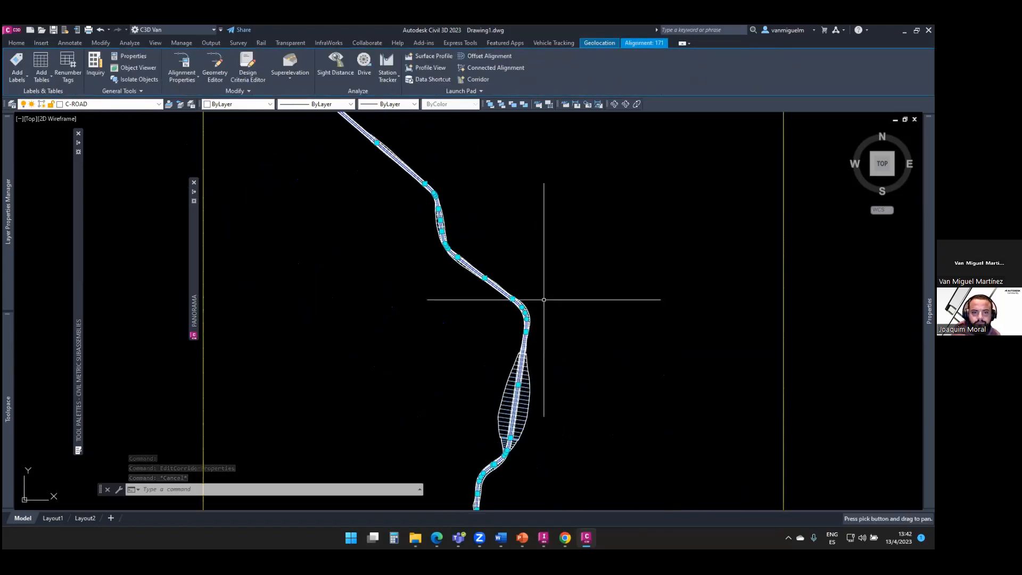
scroll(527, 314, "up", 5)
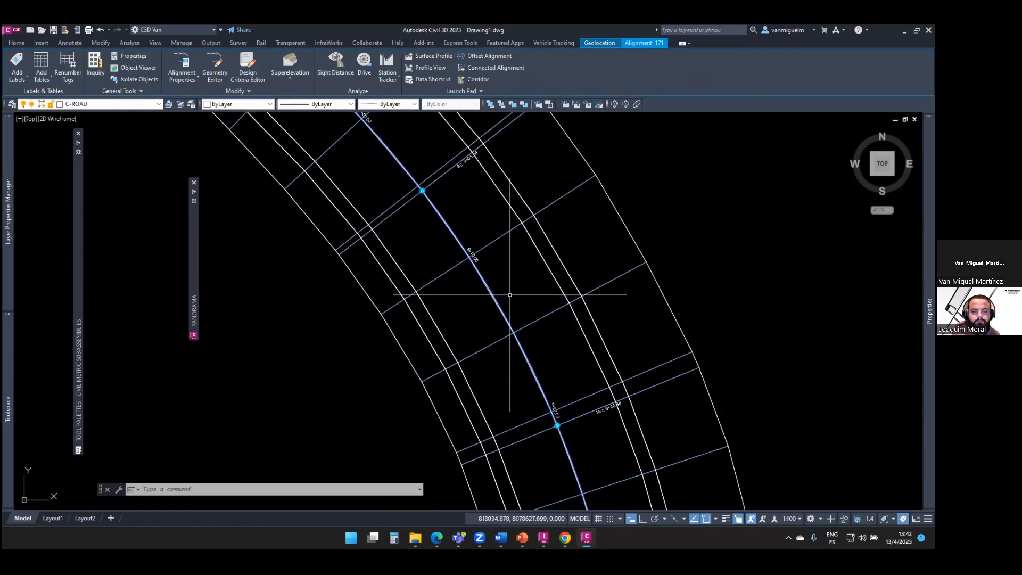
left_click(474, 56)
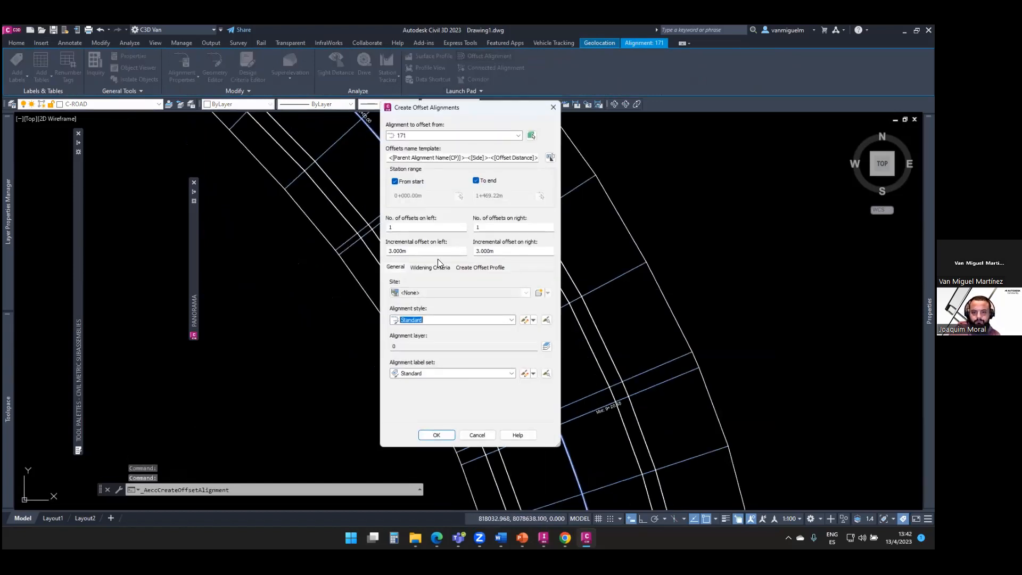
left_click(447, 253)
type("3.6")
left_click(505, 252)
type("3.6")
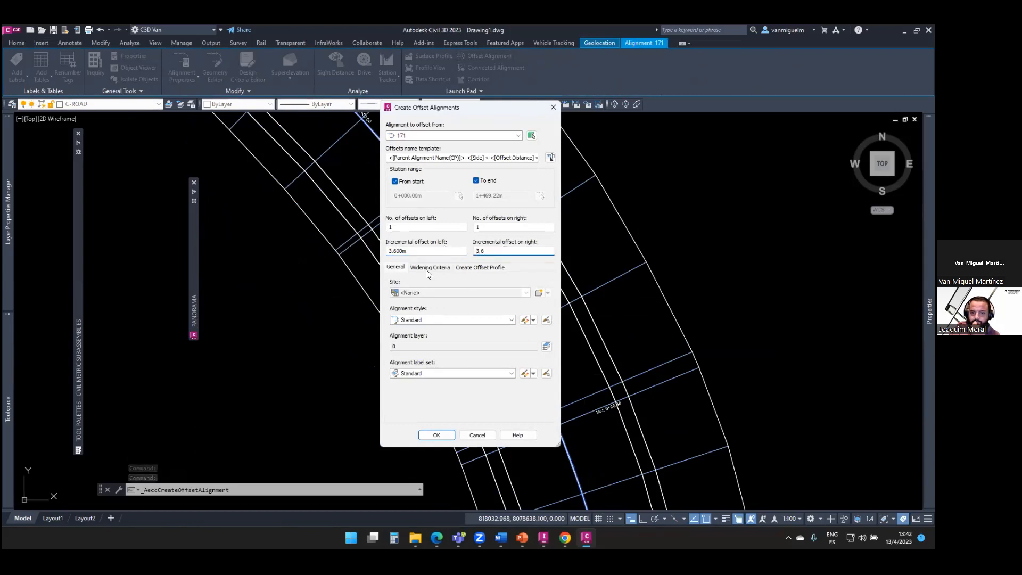
left_click(430, 267)
left_click(426, 282)
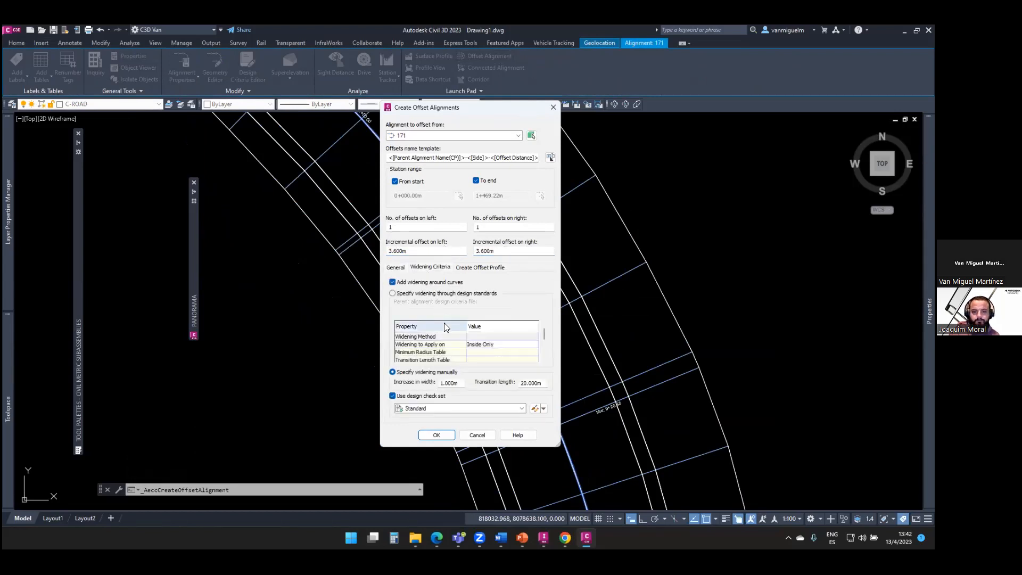
left_click(426, 295)
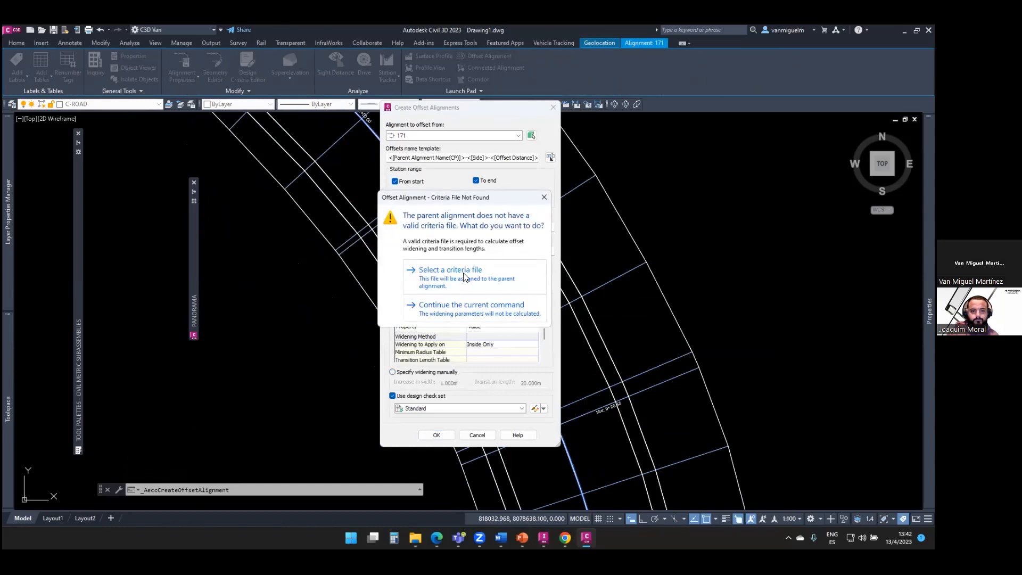
left_click(450, 280)
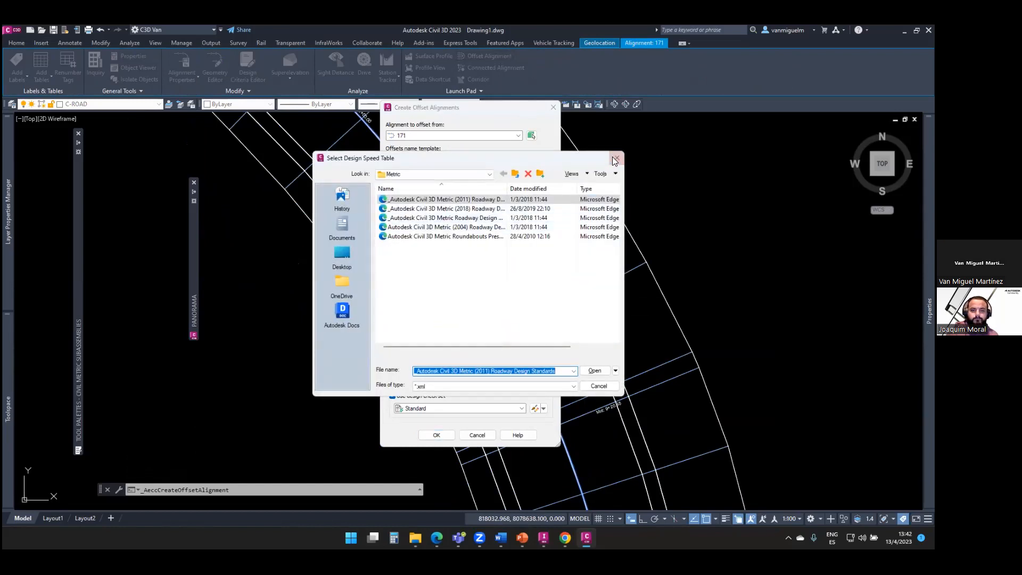
left_click(617, 160)
left_click(393, 282)
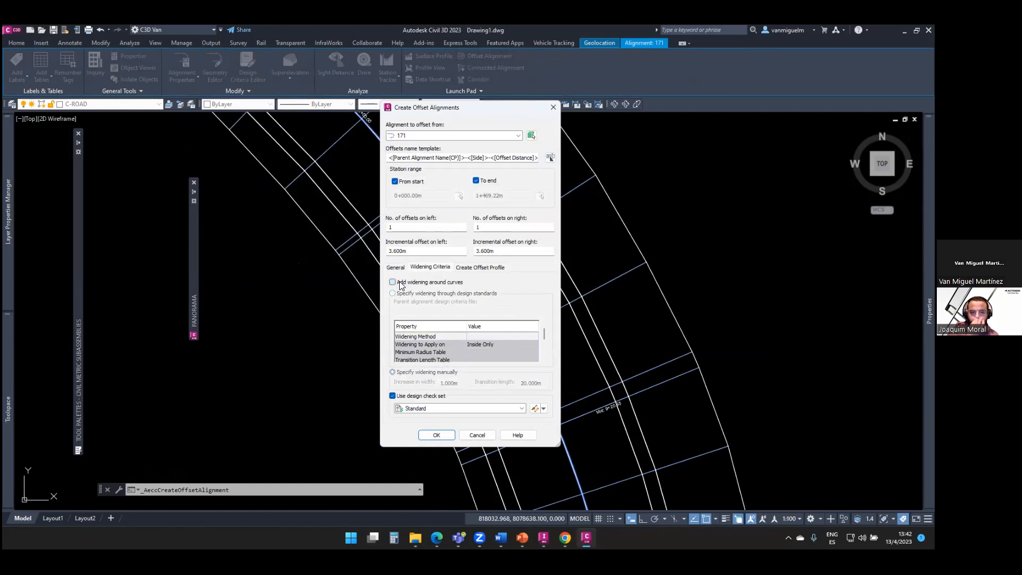
left_click(393, 282)
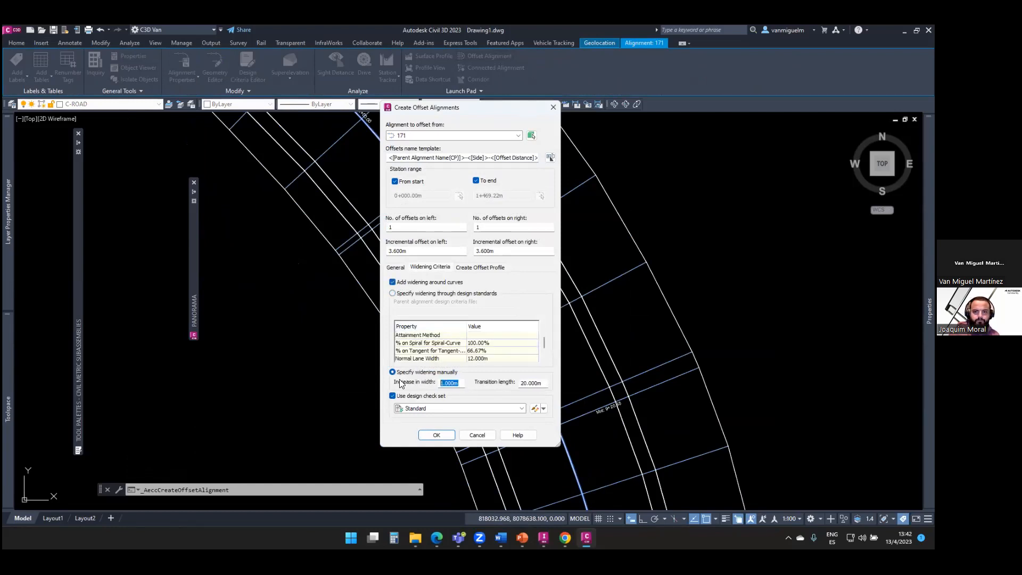
Set the manual widening to a 0.8 m width increase with a 15 m transition length, and create the offset alignments
key("Tab")
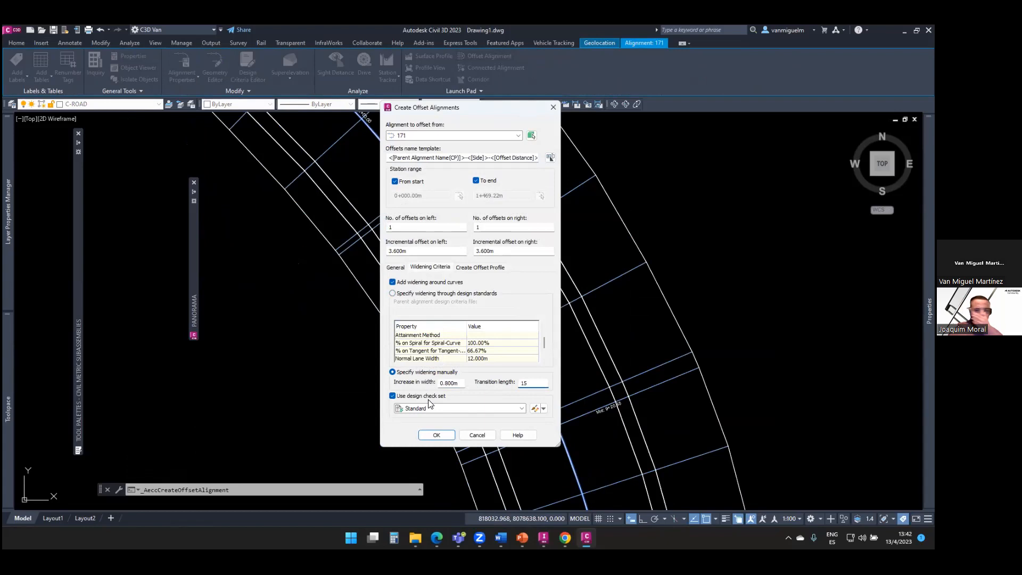
left_click(433, 436)
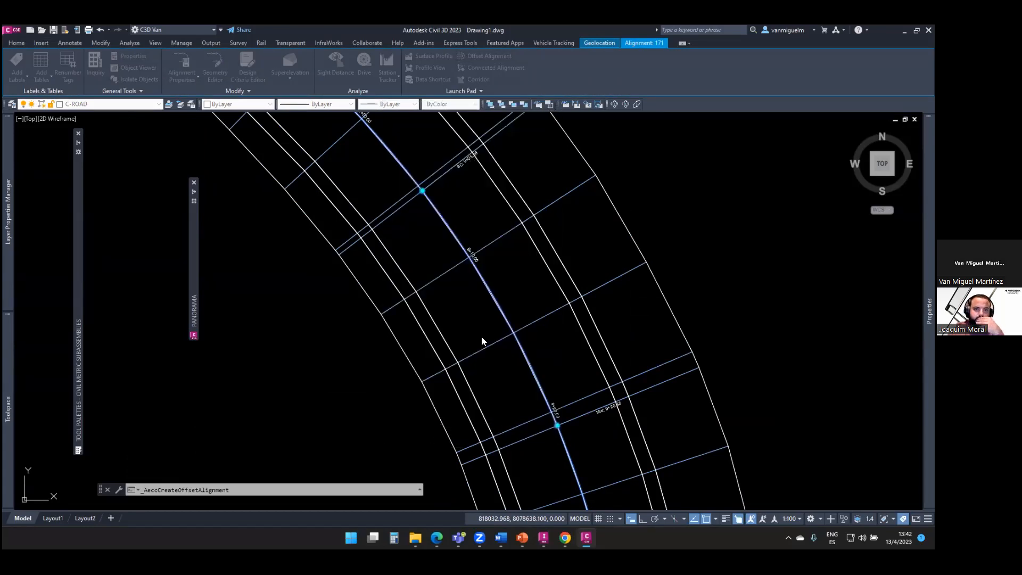
Examine the new offset alignments and their widening around the corridor's curves
middle_click_drag(520, 268, 533, 296)
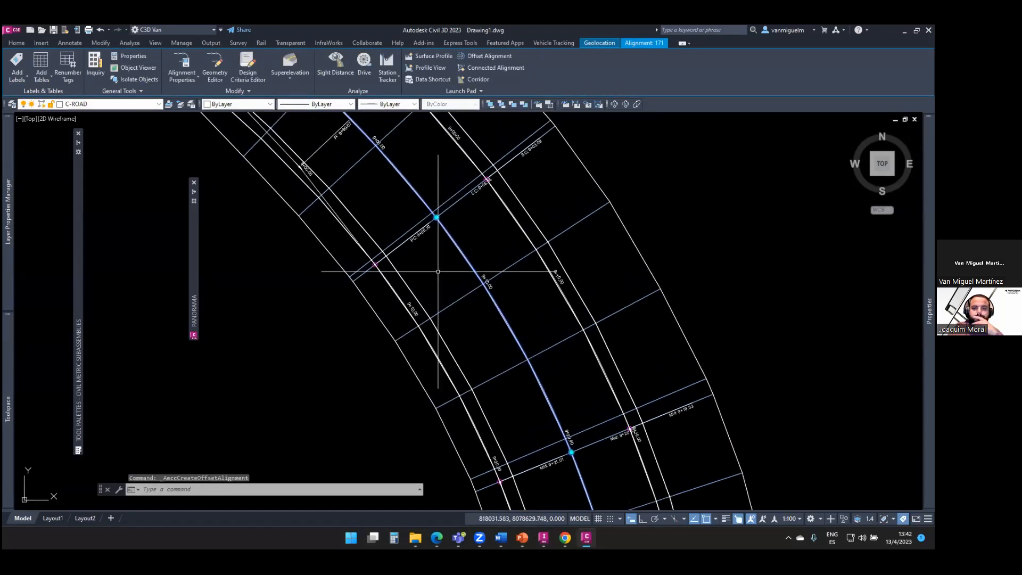
key("Escape")
middle_click_drag(385, 240, 419, 299)
scroll(347, 247, "up", 3)
left_click(348, 248)
scroll(349, 247, "down", 2)
middle_click_drag(386, 227, 438, 357)
scroll(438, 356, "up", 2)
key("Escape")
key("Escape")
scroll(457, 329, "down", 9)
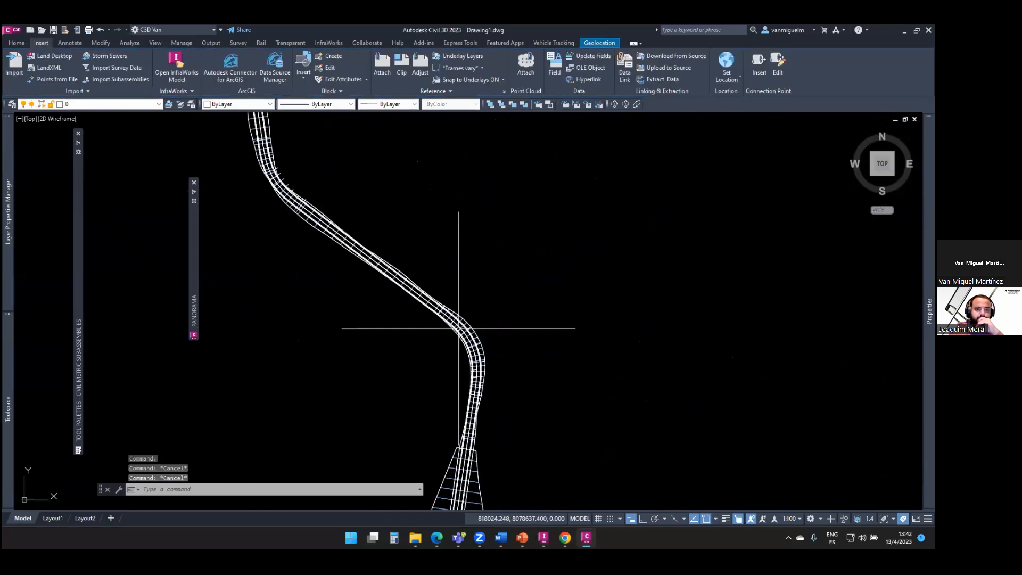
Try to calculate the superelevation for centreline alignment 171
scroll(462, 326, "up", 3)
scroll(463, 326, "down", 3)
scroll(463, 326, "up", 5)
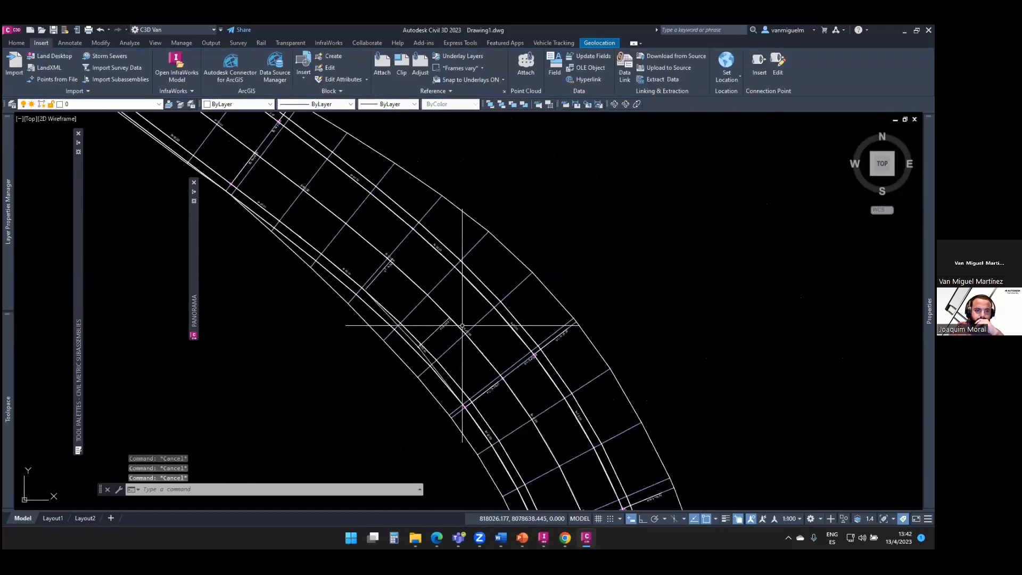
left_click(473, 322)
left_click(509, 358)
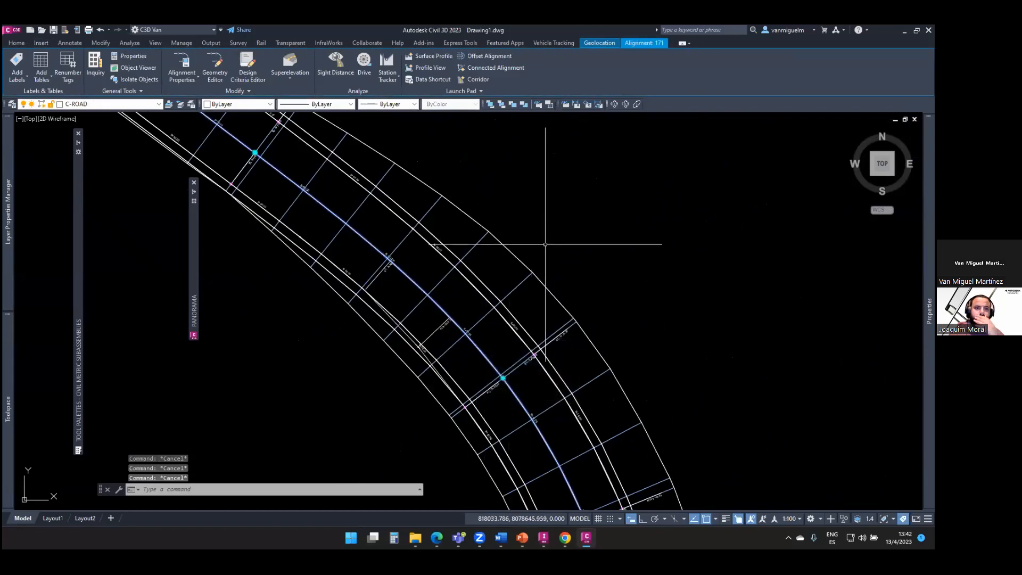
left_click(291, 65)
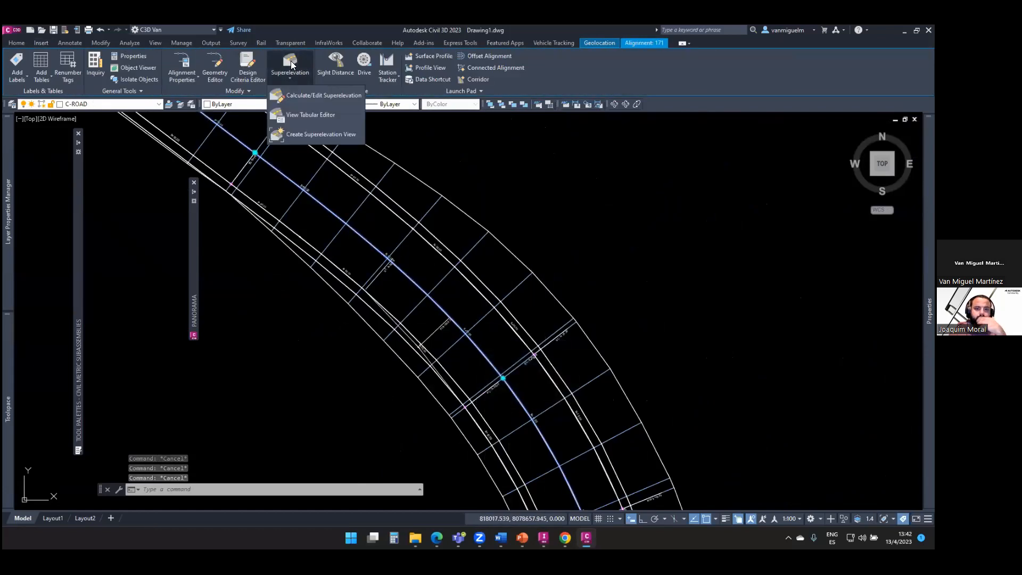
left_click(306, 93)
left_click(444, 264)
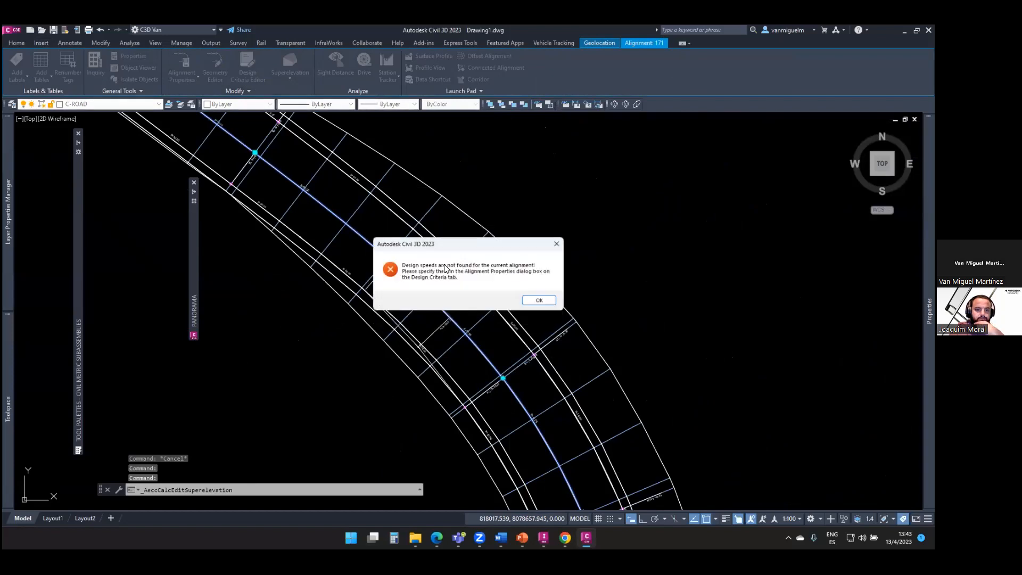
left_click(543, 302)
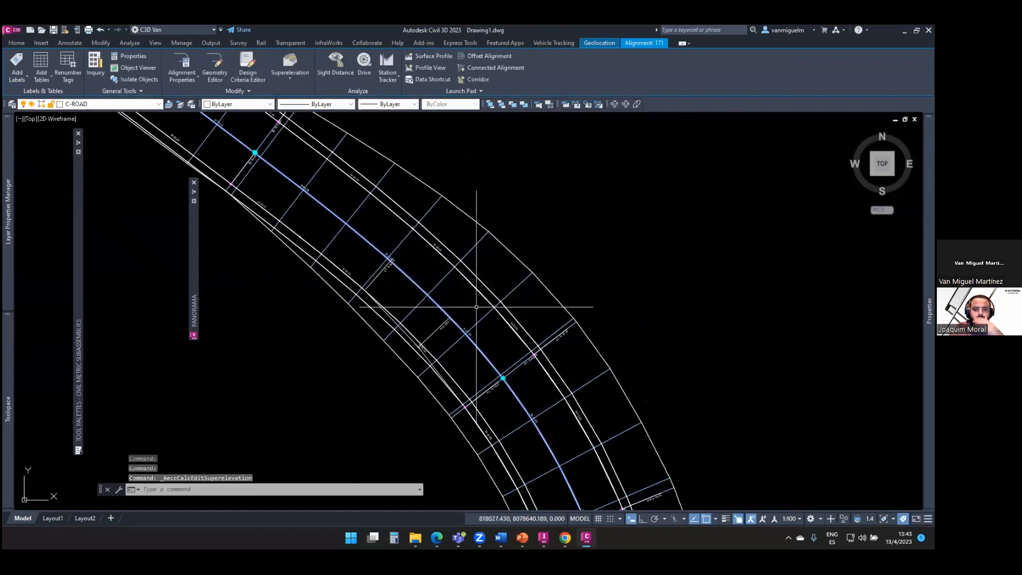
Add a design speed of 80 km/h from station 0+000 to the design criteria of centreline alignment 171
left_click(439, 307)
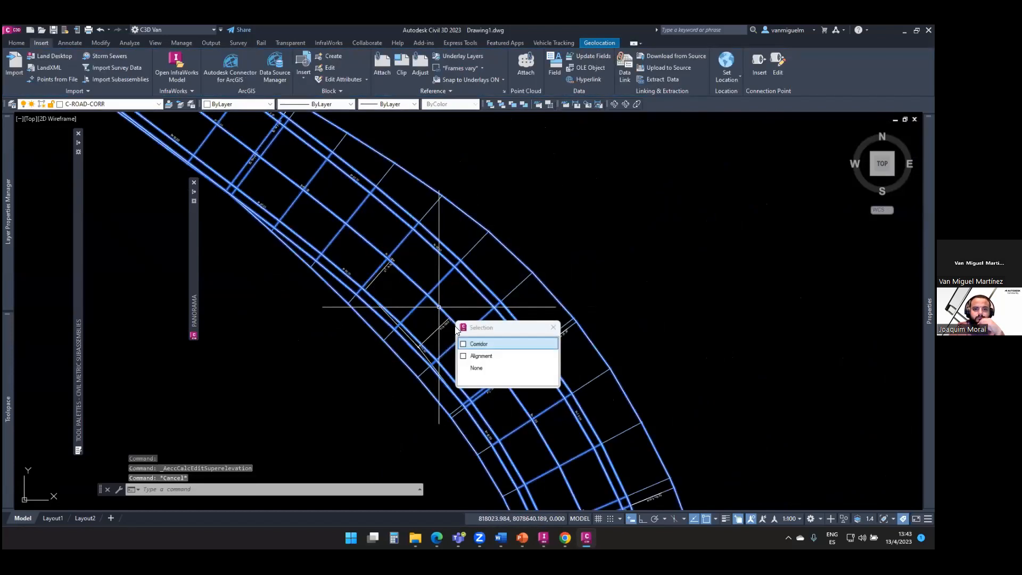
left_click(478, 356)
right_click(536, 261)
left_click(581, 373)
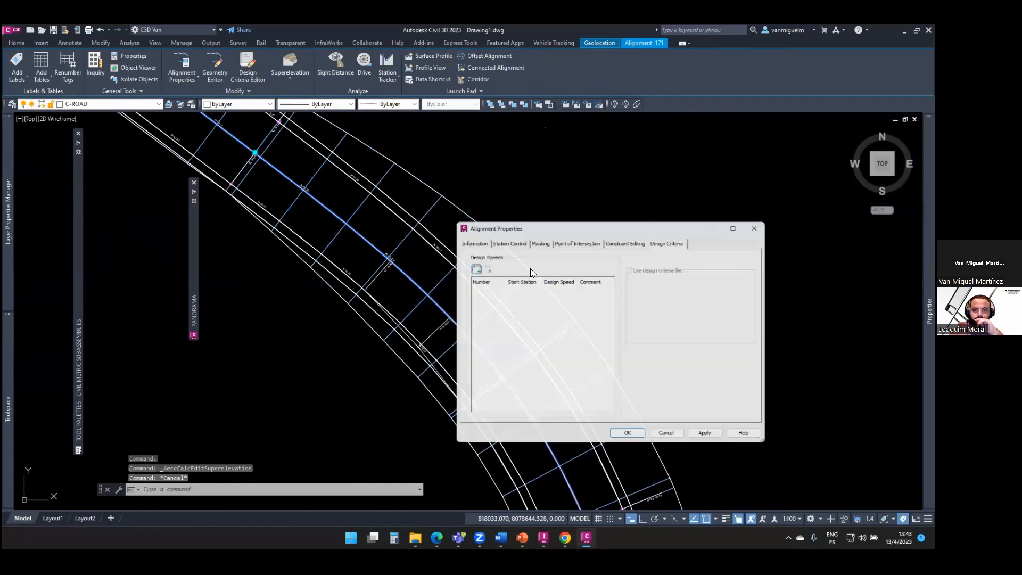
left_click(666, 238)
left_click(469, 265)
left_click(524, 292)
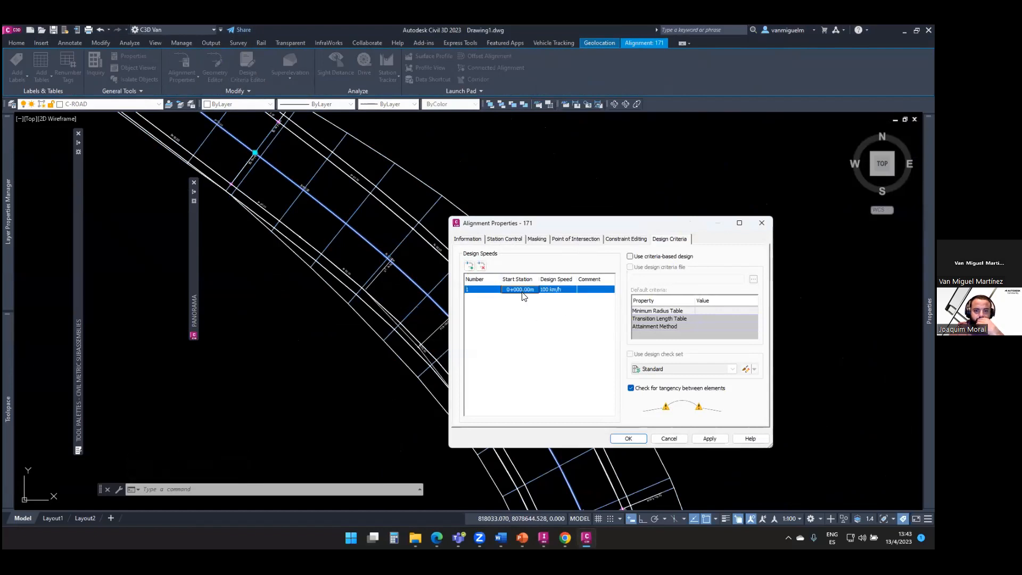
left_click(553, 289)
type("80")
left_click(549, 338)
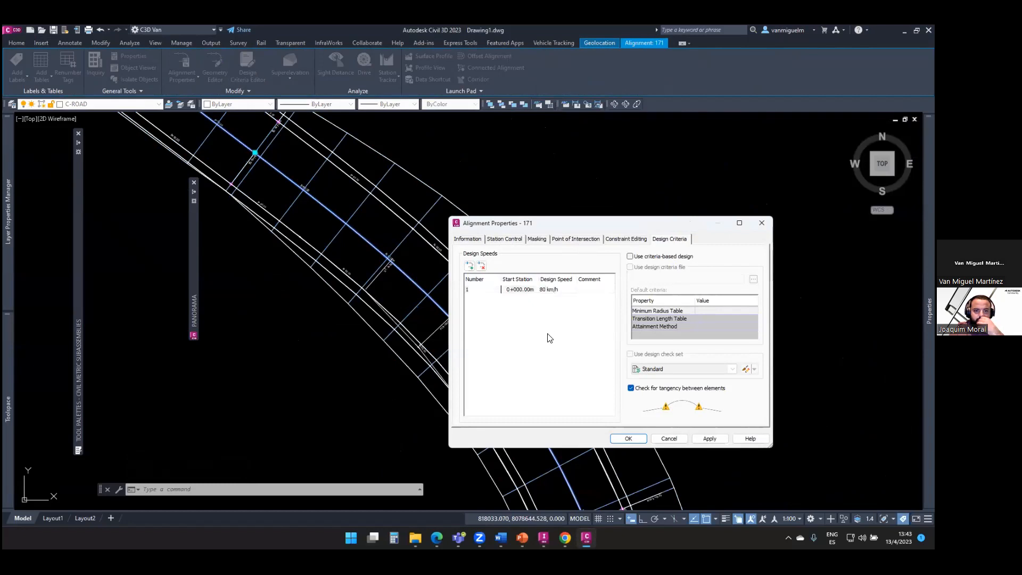
left_click(635, 439)
key("Escape")
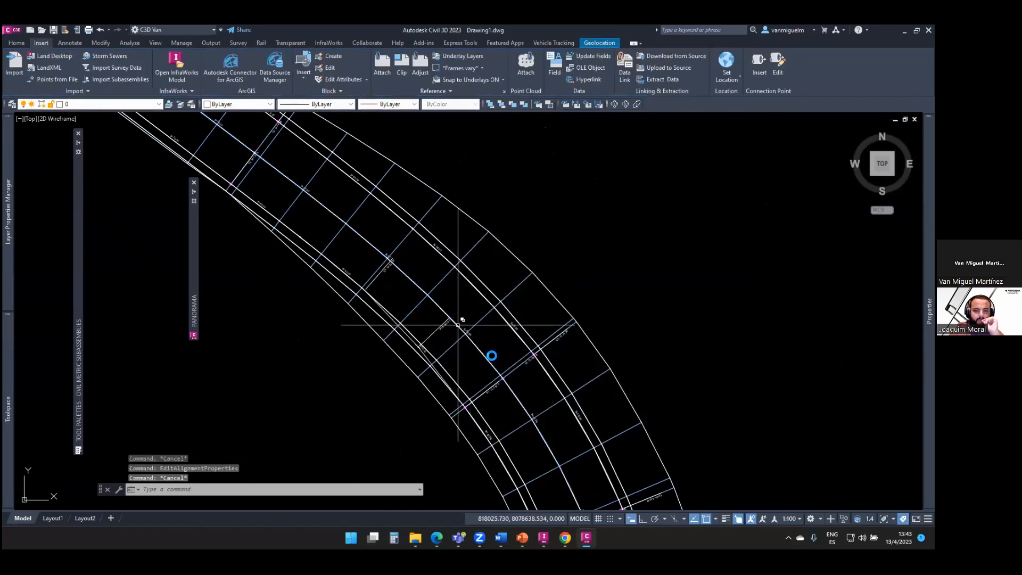
Start calculating superelevation for alignment 171 as an undivided crowned road pivoting on the center baseline, with a 3.6 m normal lane width
left_click(479, 335)
left_click(519, 389)
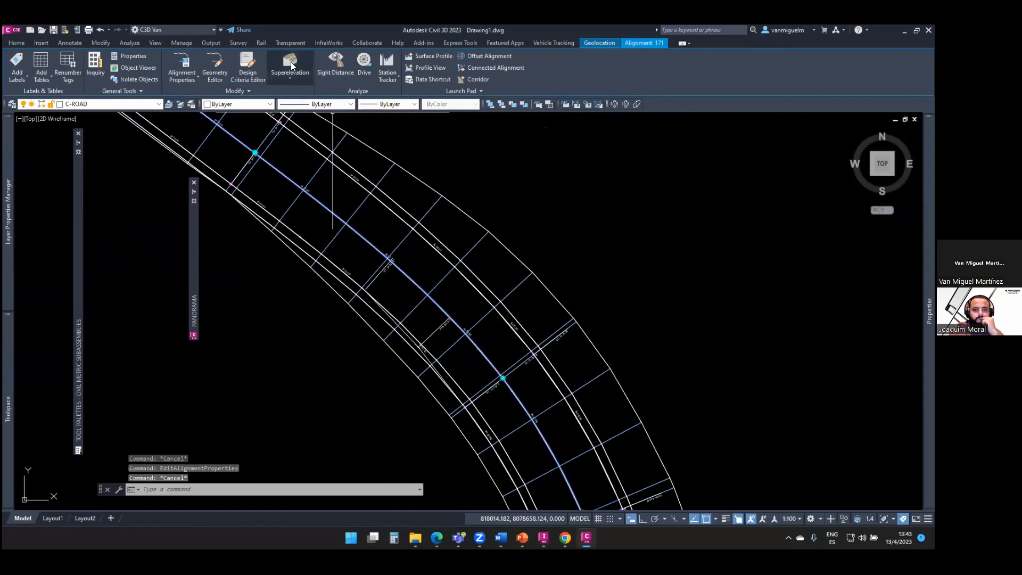
left_click(290, 66)
left_click(321, 99)
left_click(440, 258)
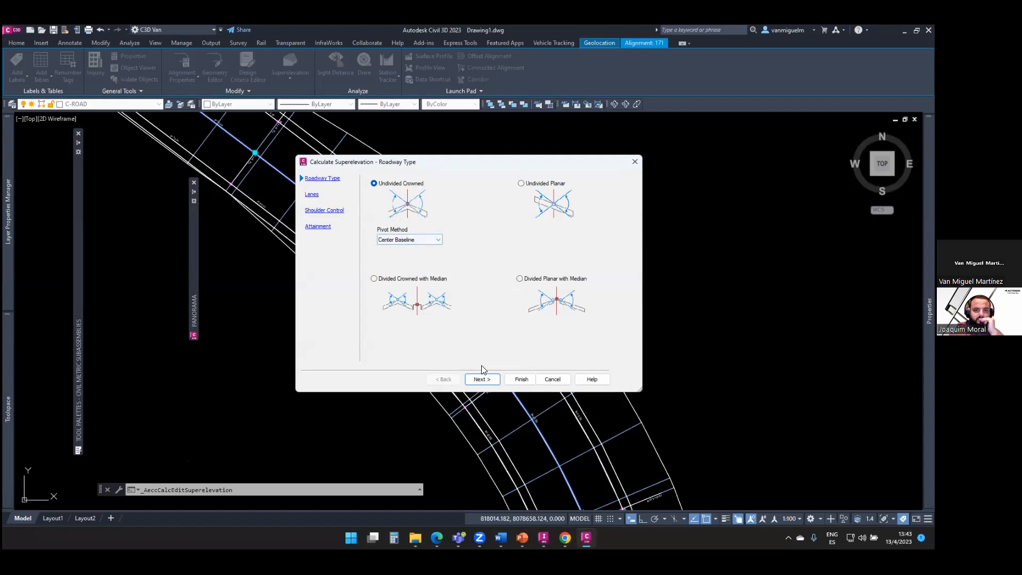
left_click(480, 379)
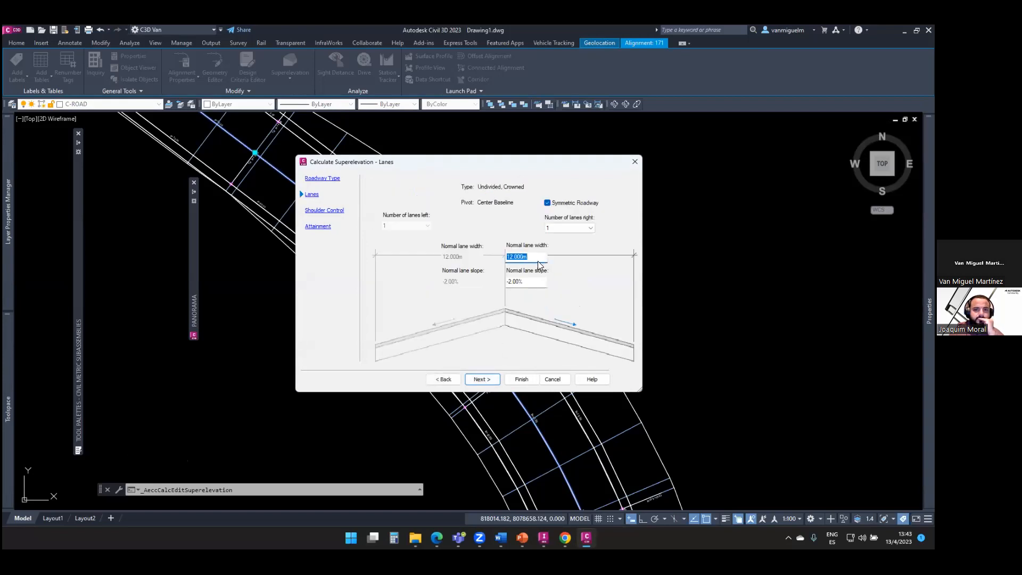
type("3")
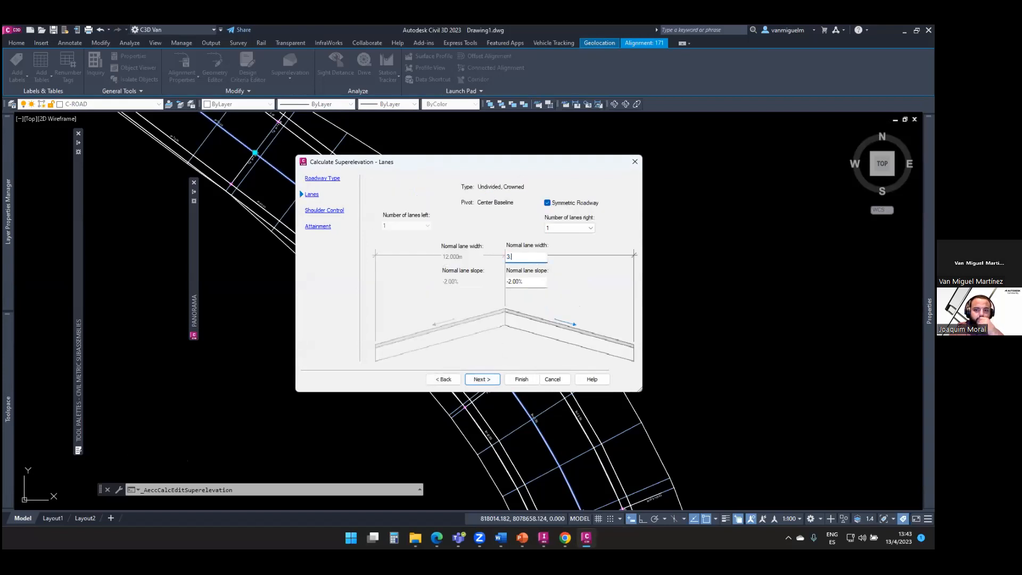
left_click(483, 379)
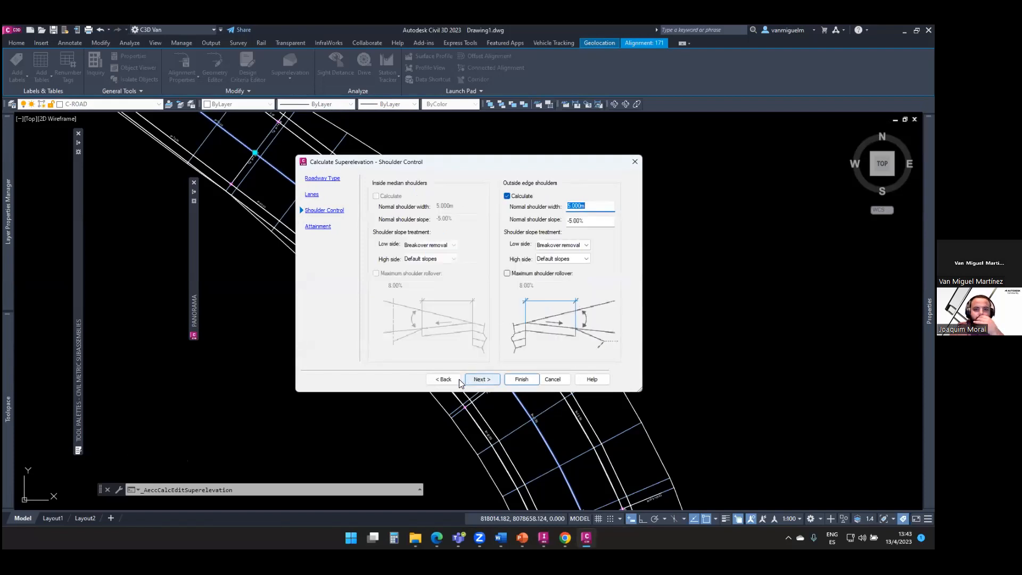
left_click(458, 379)
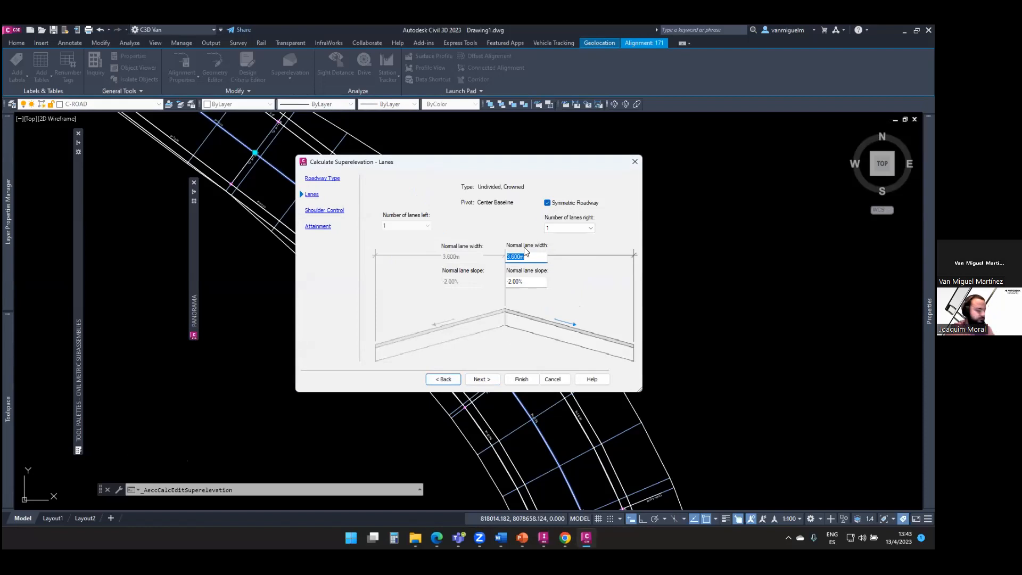
left_click(482, 379)
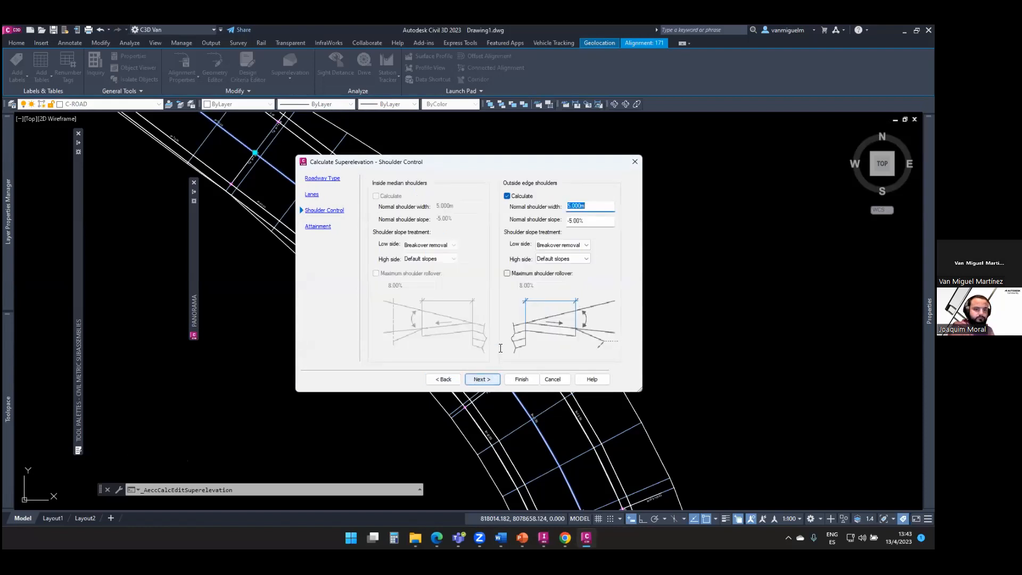
Set the outside edge shoulders to match lane slopes on the low and high sides, with 0.8 m width and -2% slope
left_click(566, 245)
left_click(559, 269)
left_click(569, 258)
left_click(570, 277)
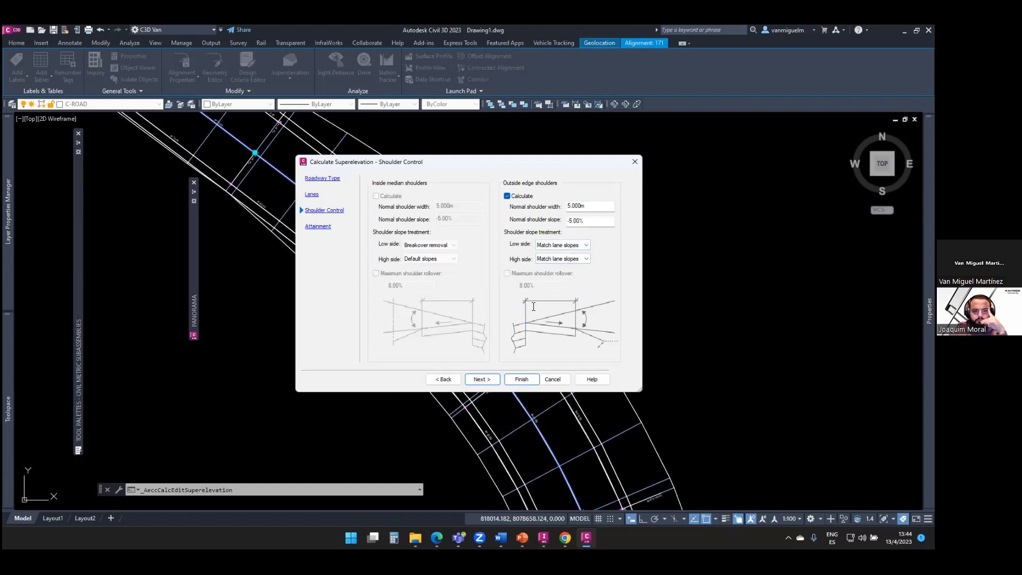
double_click(598, 208)
type("0.8")
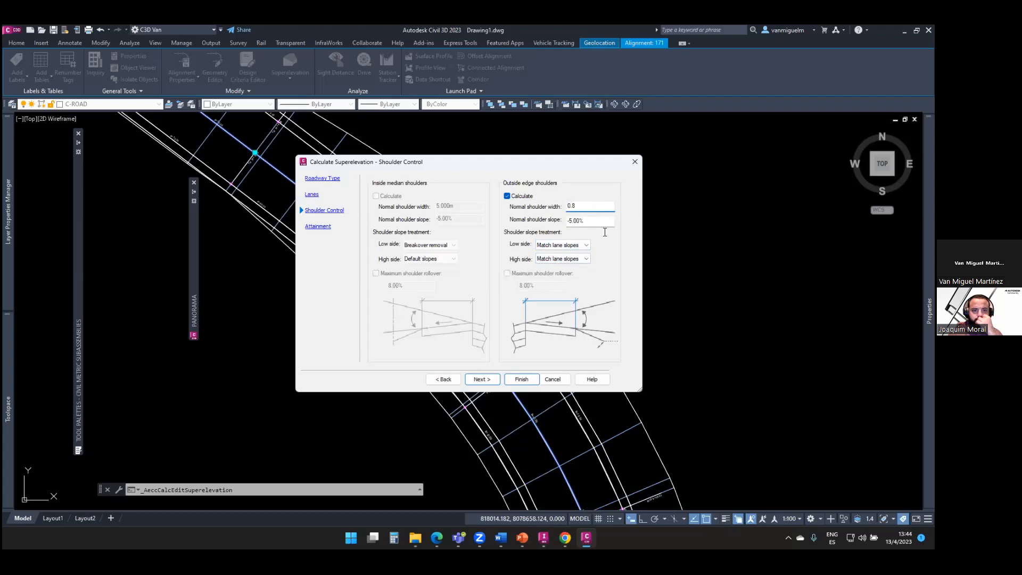
key("Tab")
type("-2")
key("Tab")
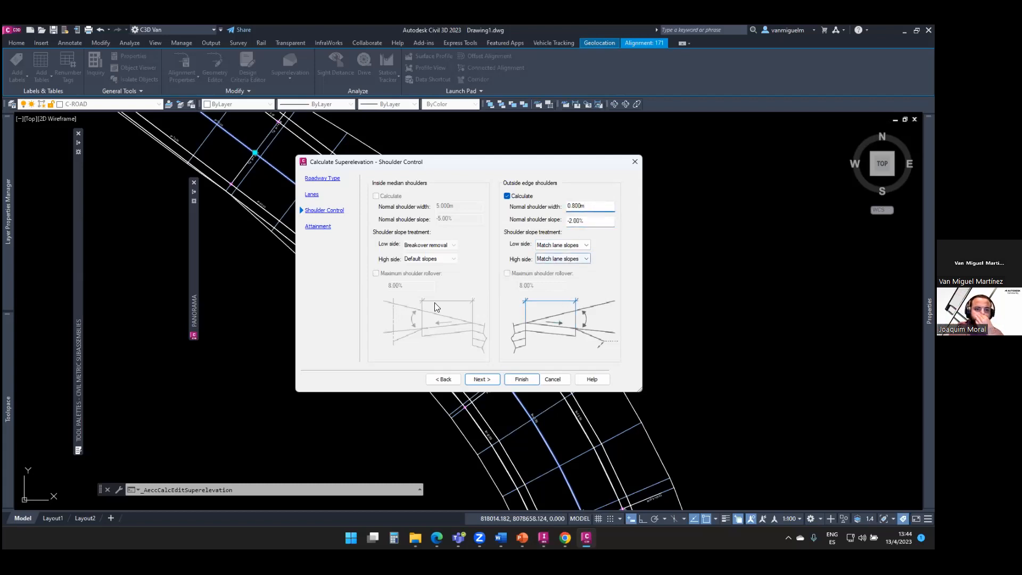
Choose the AASHTO 2011 Metric eMax 6% superelevation rate table for attainment and finish the calculation
left_click(482, 379)
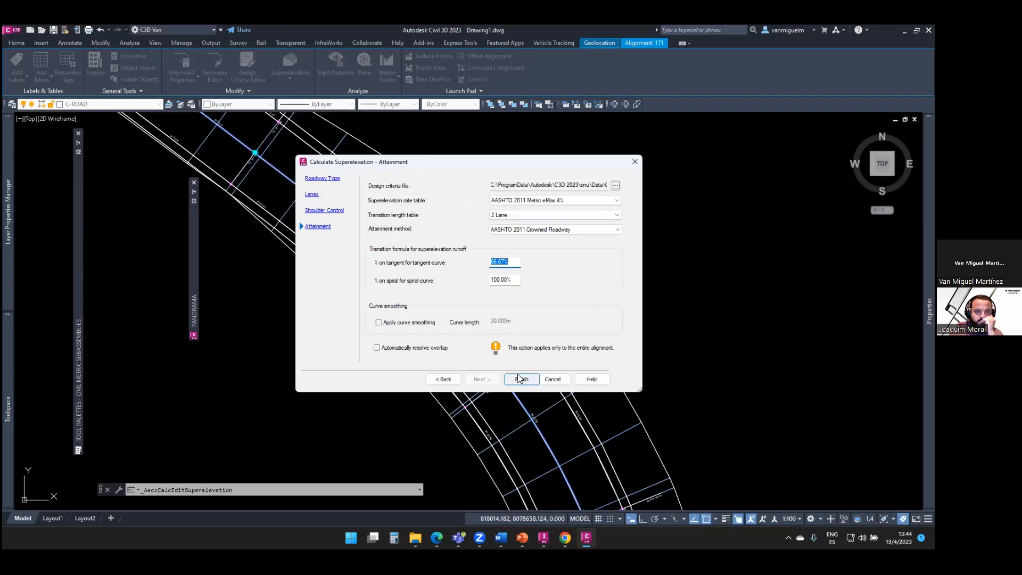
left_click(563, 201)
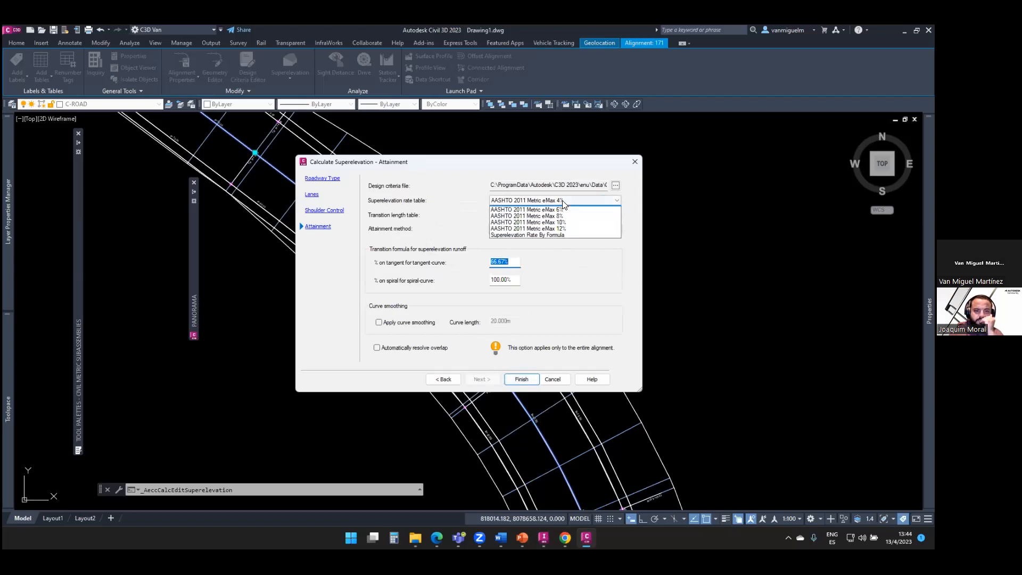
left_click(563, 215)
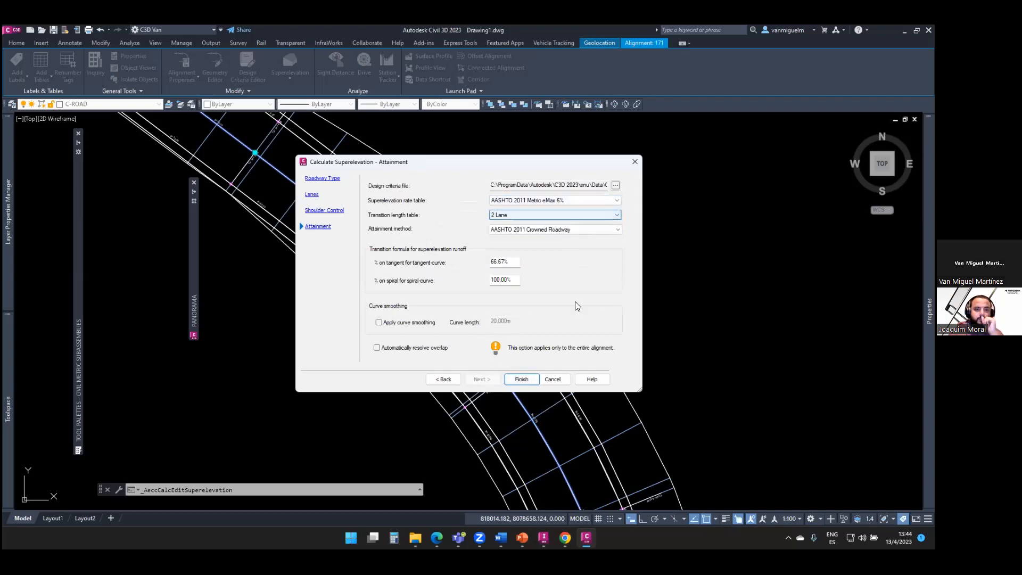
left_click(520, 379)
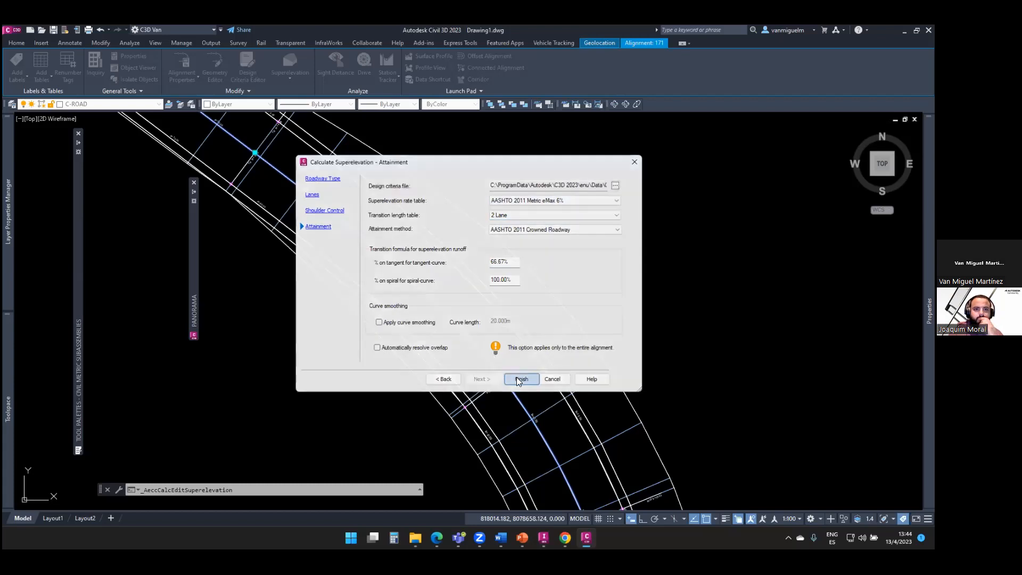
Review alignment 171's superelevation stations and slopes in the tabular view, and inspect the corridor curve in plan
scroll(612, 343, "down", 3)
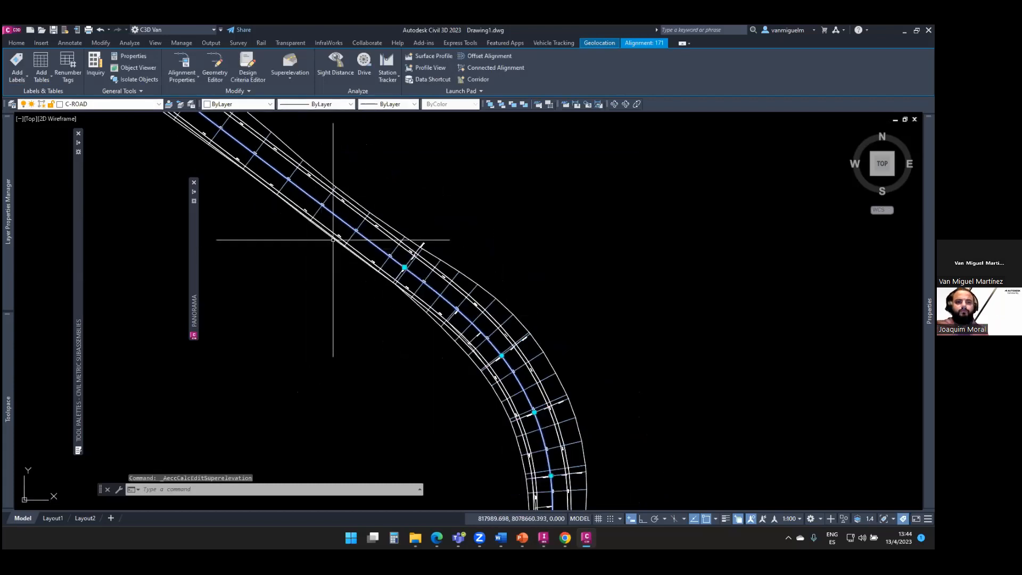
left_click(290, 71)
left_click(311, 114)
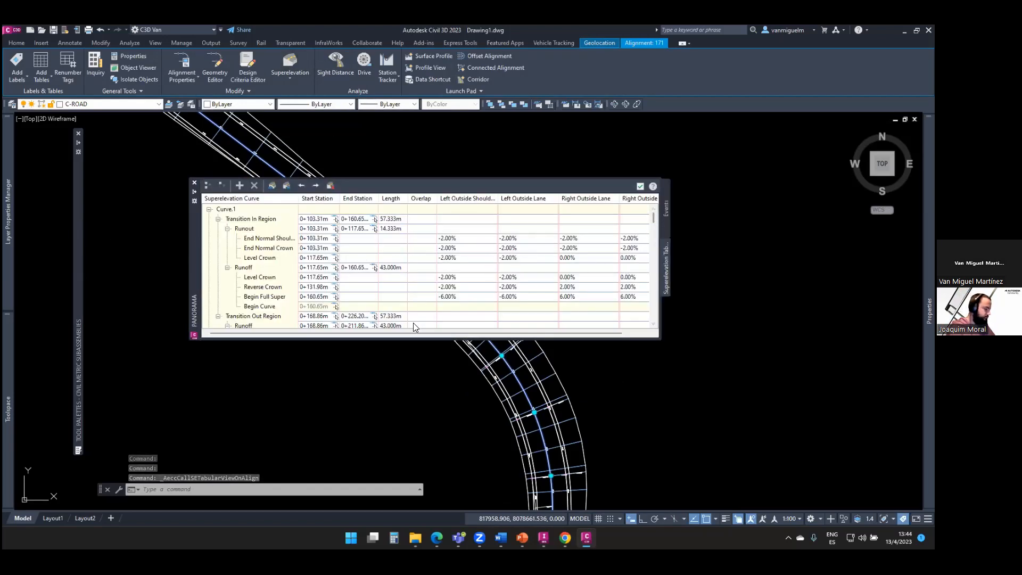
left_click_drag(410, 333, 437, 334)
left_click_drag(387, 287, 613, 301, "ctrl")
key("Escape")
key("Escape")
key("Escape")
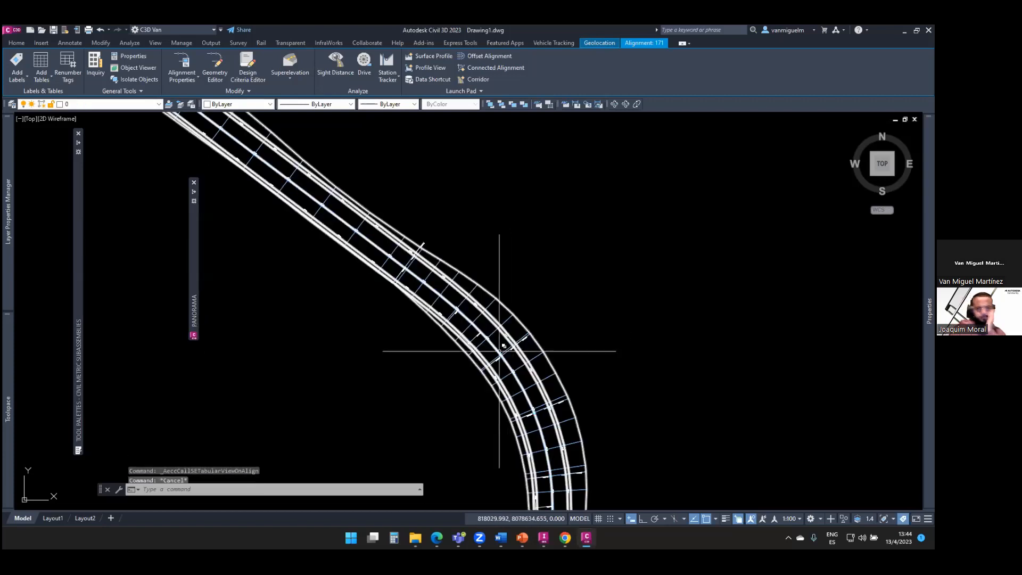
scroll(495, 354, "up", 4)
scroll(387, 324, "up", 3)
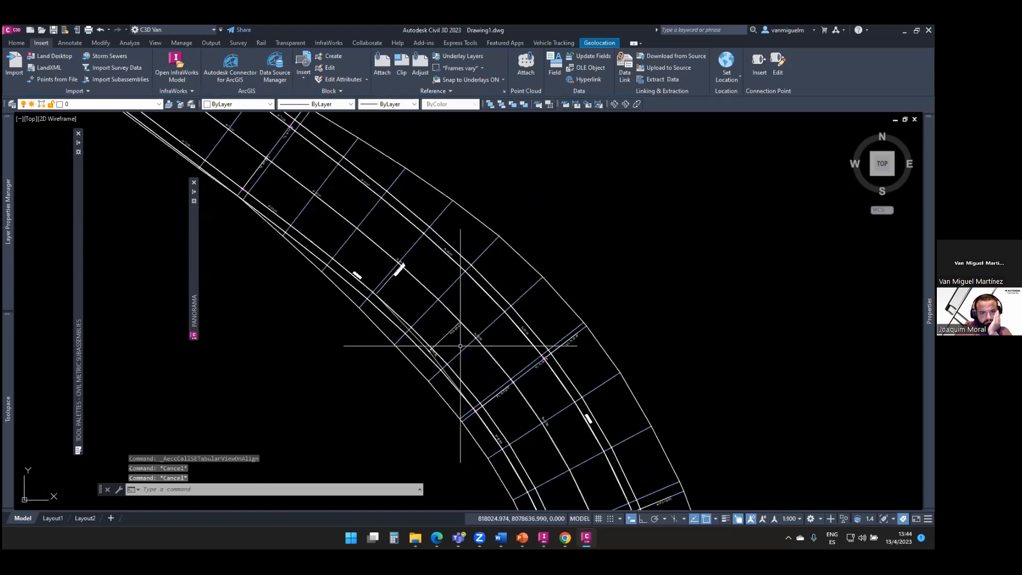
scroll(533, 324, "down", 6)
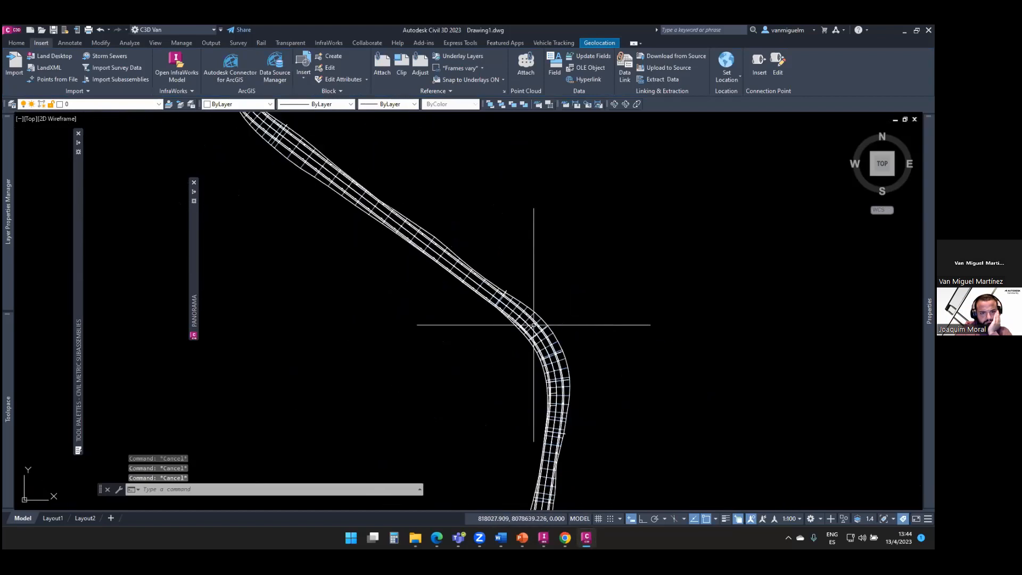
Examine the regions and their assigned assemblies in the properties of corridor 171
mouse_move(5, 416)
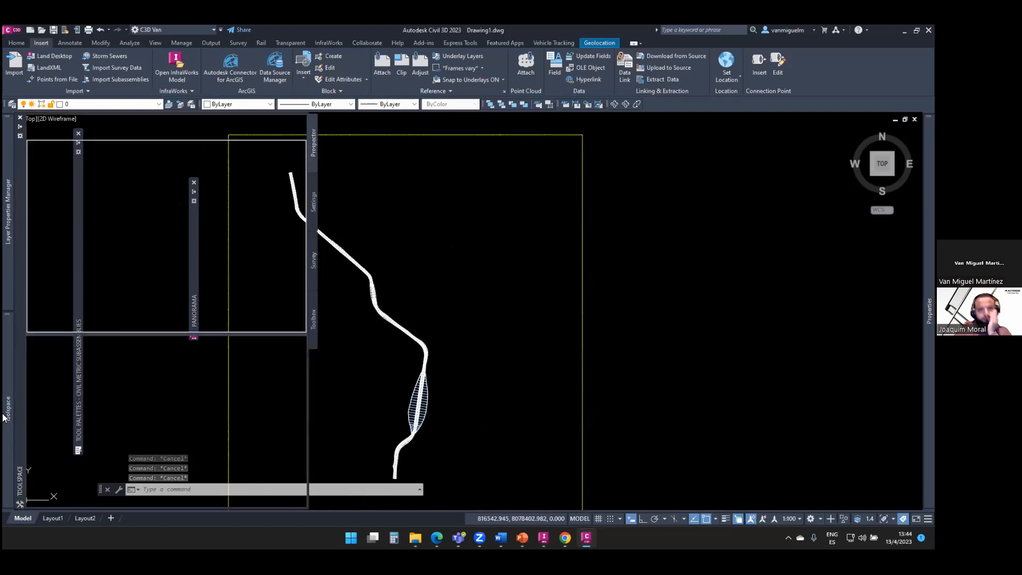
left_click(44, 262)
right_click(80, 273)
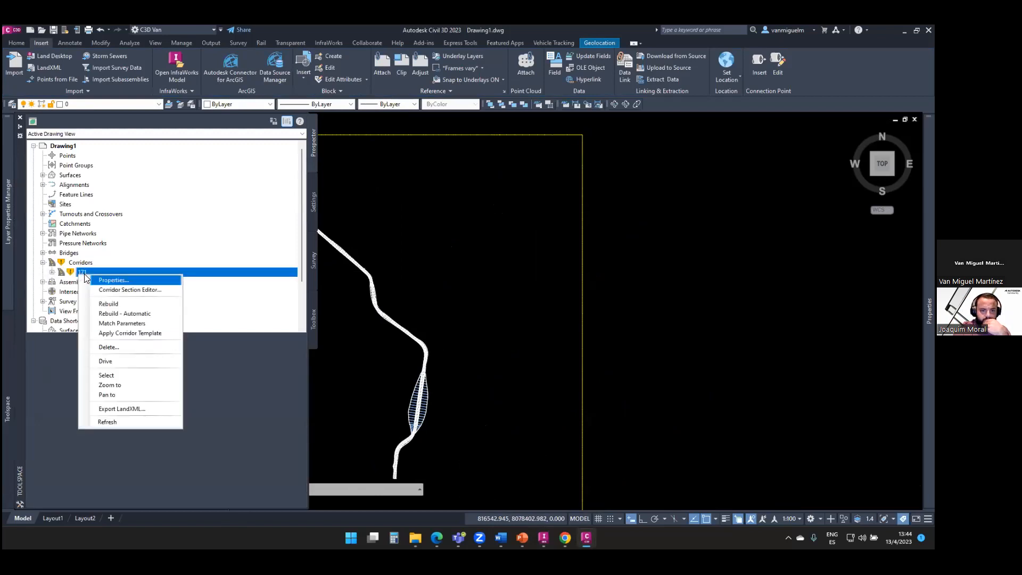
left_click(104, 280)
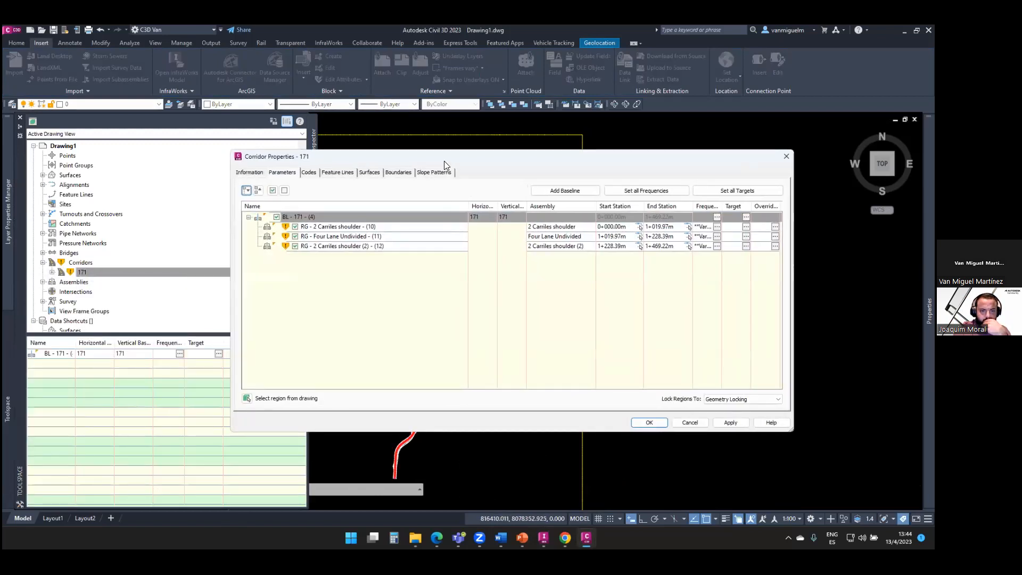
left_click_drag(440, 166, 661, 182)
left_click(565, 243)
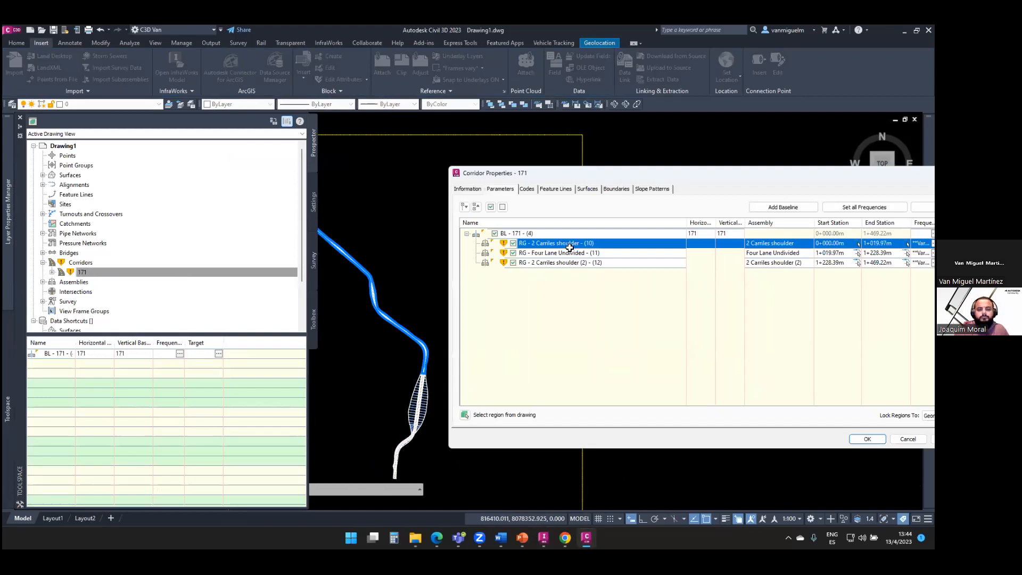
left_click(547, 263)
left_click(548, 246)
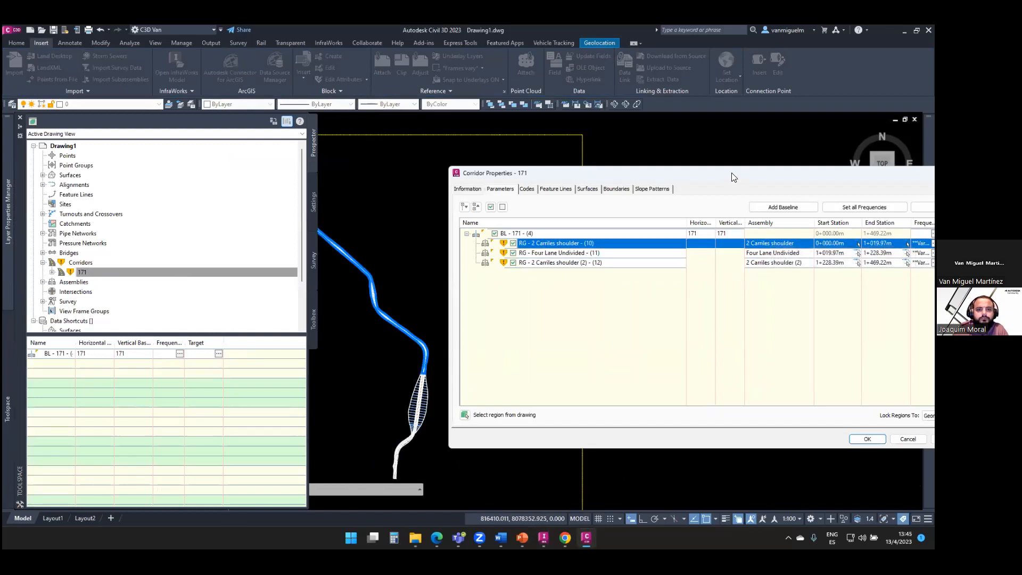
left_click_drag(727, 176, 564, 192)
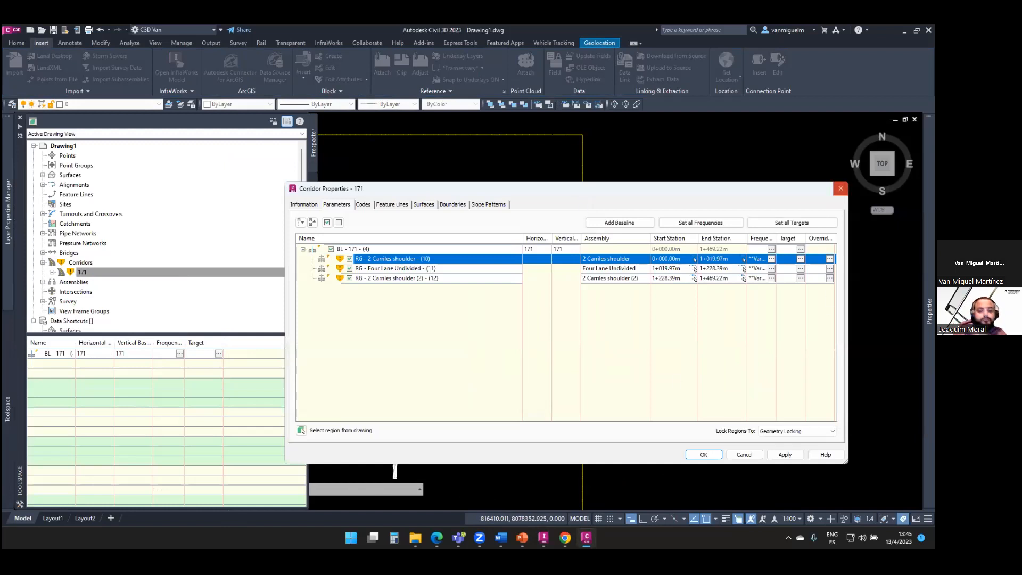
left_click(840, 189)
Inspect the existing assemblies' lanes, shoulders and side slopes in the drawing
scroll(563, 368, "up", 12)
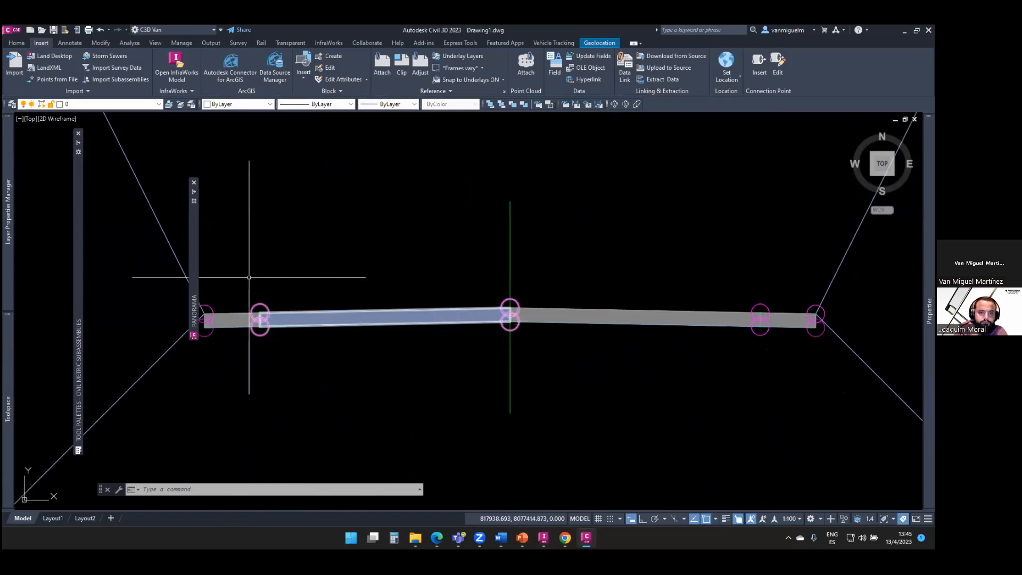
left_click(194, 182)
scroll(510, 314, "down", 10)
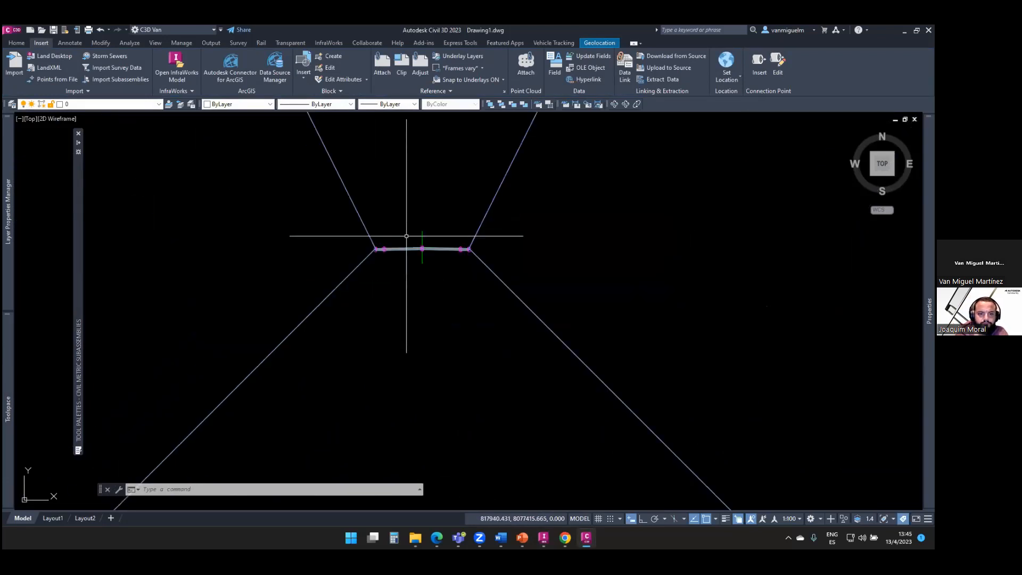
scroll(400, 341, "up", 4)
middle_click_drag(405, 370, 433, 325)
scroll(433, 325, "up", 2)
scroll(436, 326, "down", 5)
middle_click_drag(468, 378, 488, 197)
scroll(488, 196, "down", 6)
scroll(481, 351, "up", 6)
scroll(481, 391, "up", 4)
middle_click_drag(481, 391, 515, 256)
scroll(516, 248, "down", 2)
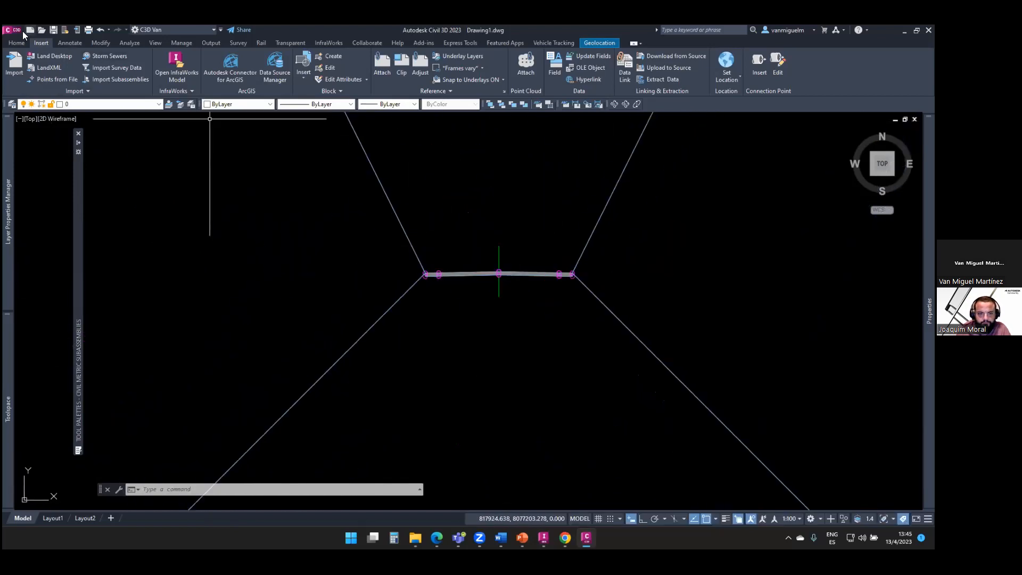
Create an assembly named VIA and place its baseline below the existing road assembly
left_click(14, 43)
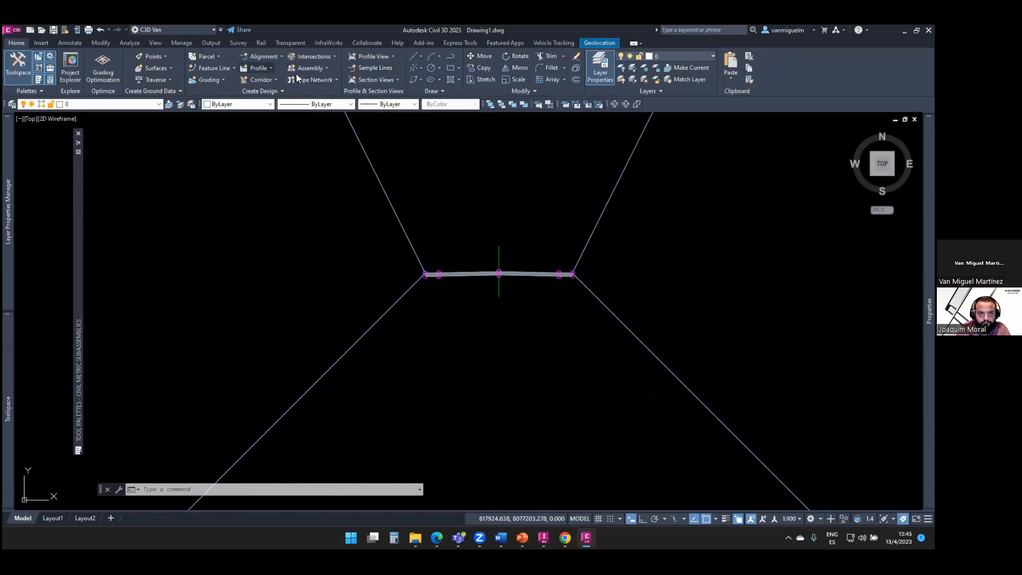
left_click(315, 69)
left_click(314, 81)
left_click_drag(468, 190, 511, 220)
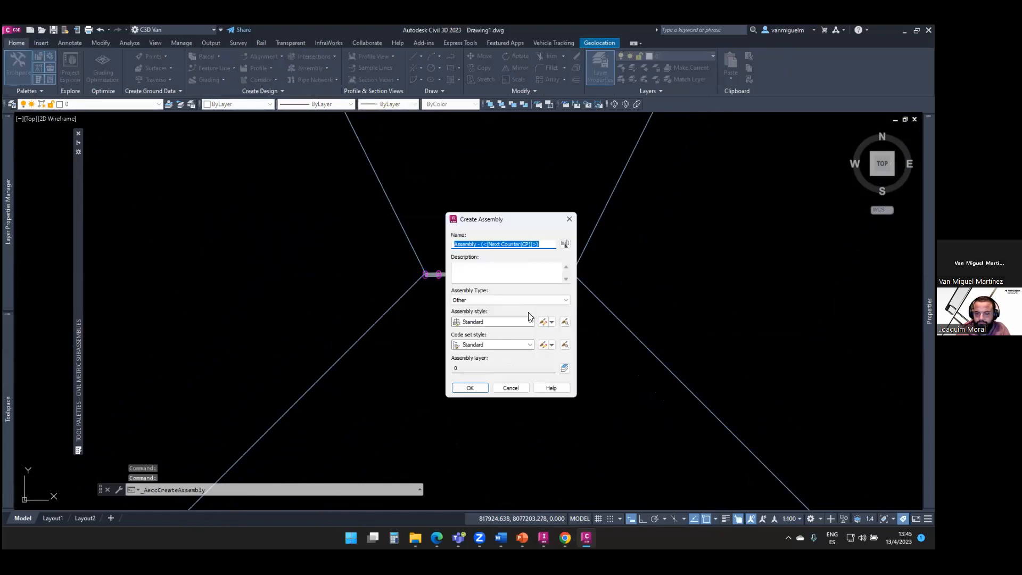
key("Caps_Lock")
type("VIA")
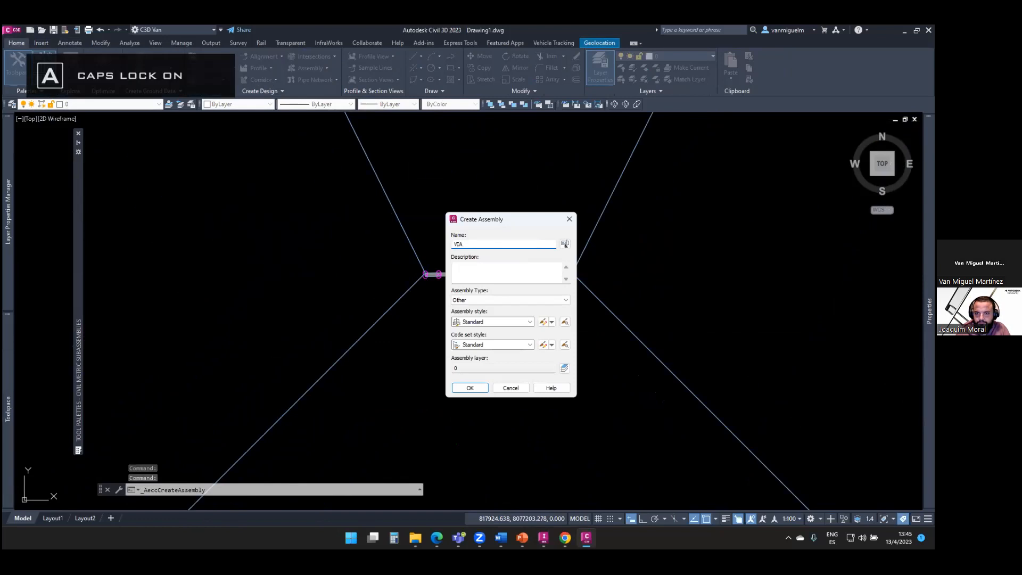
left_click(479, 385)
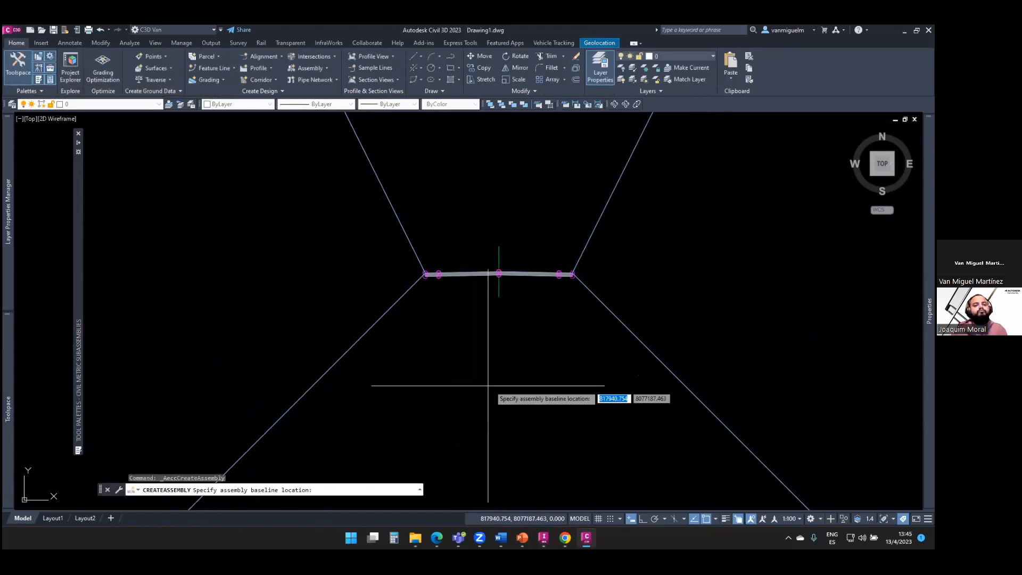
scroll(487, 316, "up", 5)
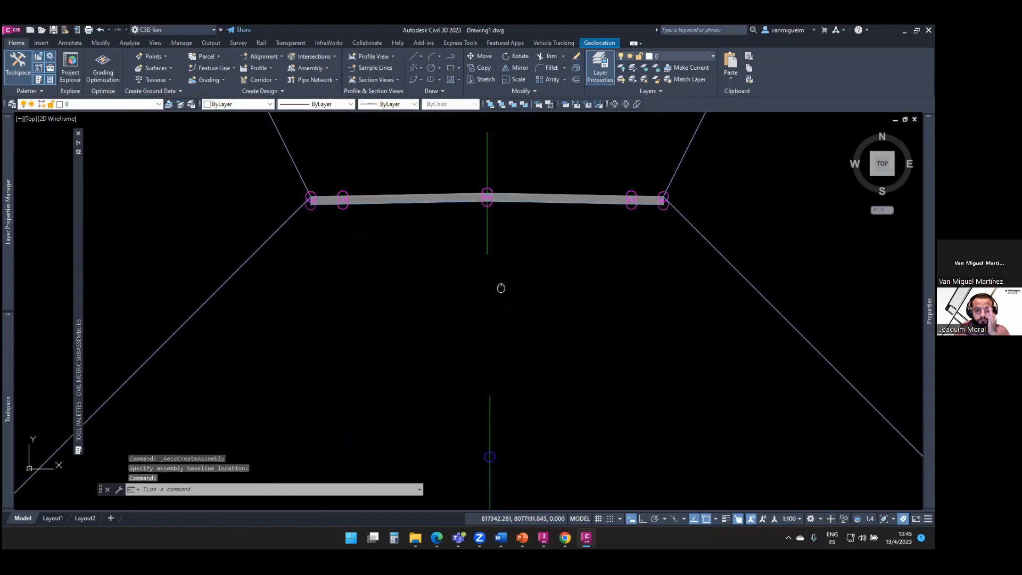
scroll(500, 288, "down", 2)
Attach a LaneSuperelevationAOR subassembly to the right side of the VIA assembly baseline
mouse_move(79, 170)
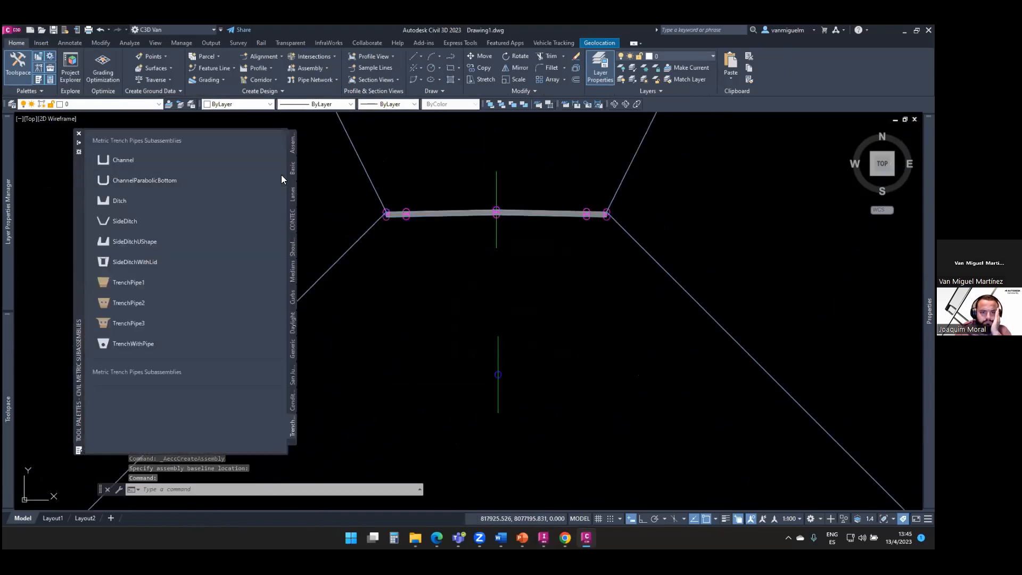
left_click(293, 195)
left_click(156, 160)
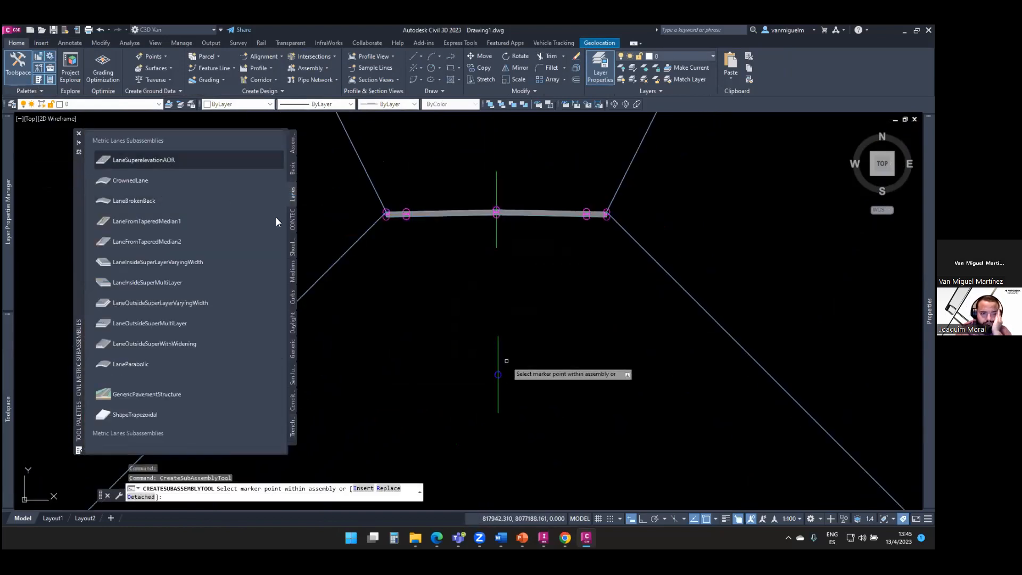
scroll(583, 376, "up", 2)
scroll(583, 376, "up", 2)
key("Escape")
Set the new right lane's Use Superelevation parameter to Right Lane Outside
left_click(564, 376)
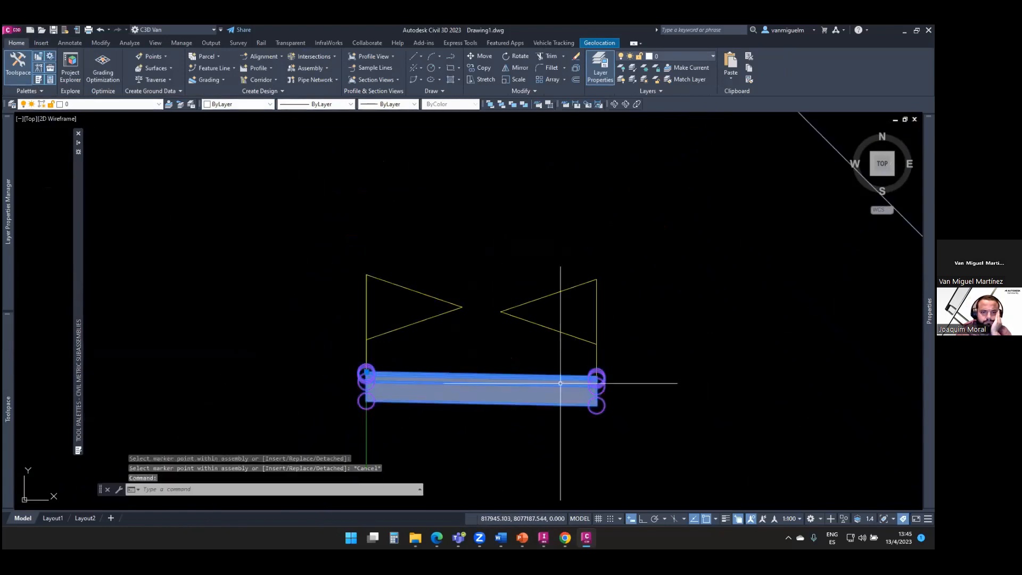
mouse_move(929, 306)
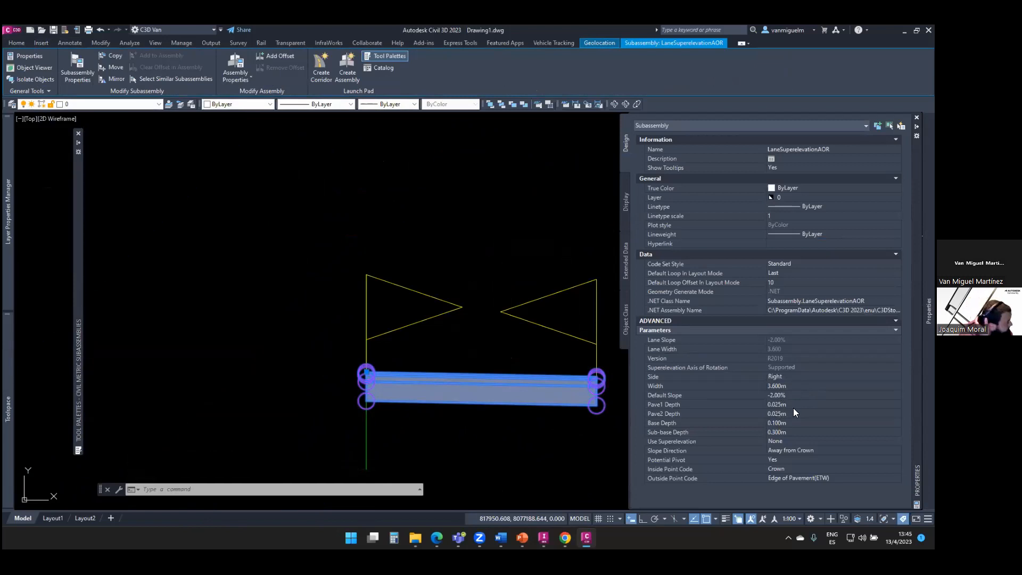
left_click(786, 438)
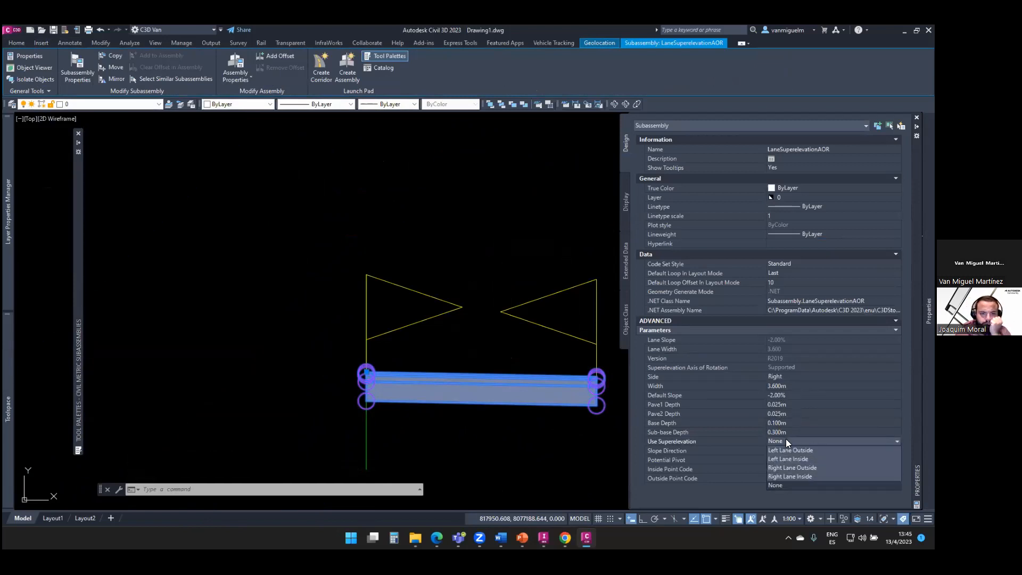
left_click(793, 466)
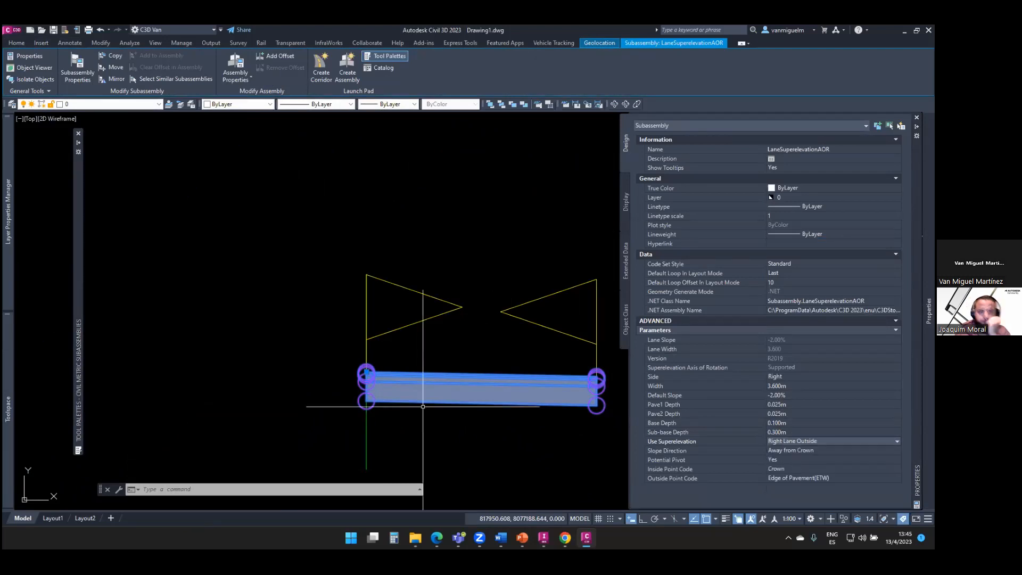
key("Escape")
left_click_drag(568, 266, 621, 446)
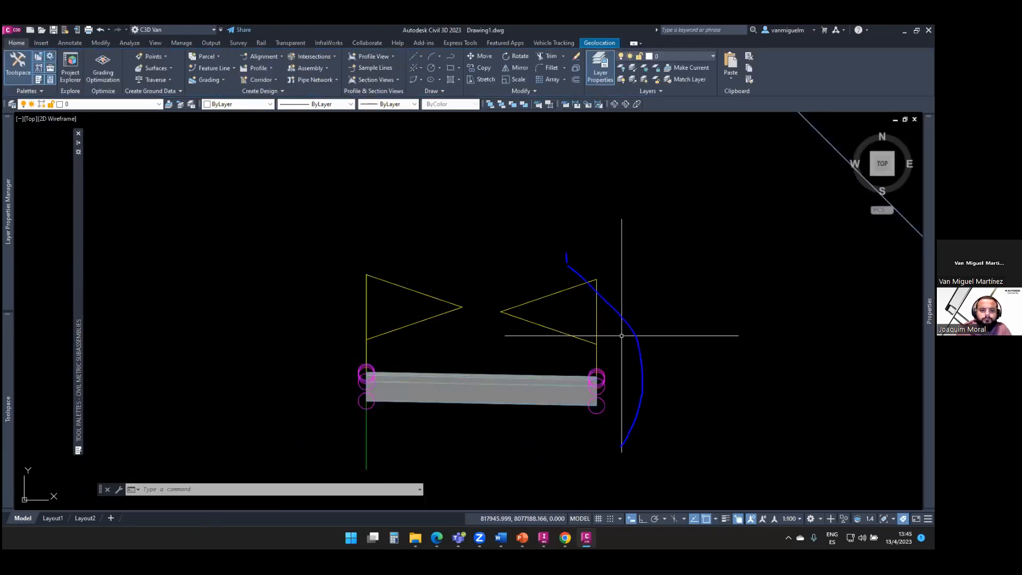
scroll(554, 347, "down", 4)
scroll(572, 352, "up", 4)
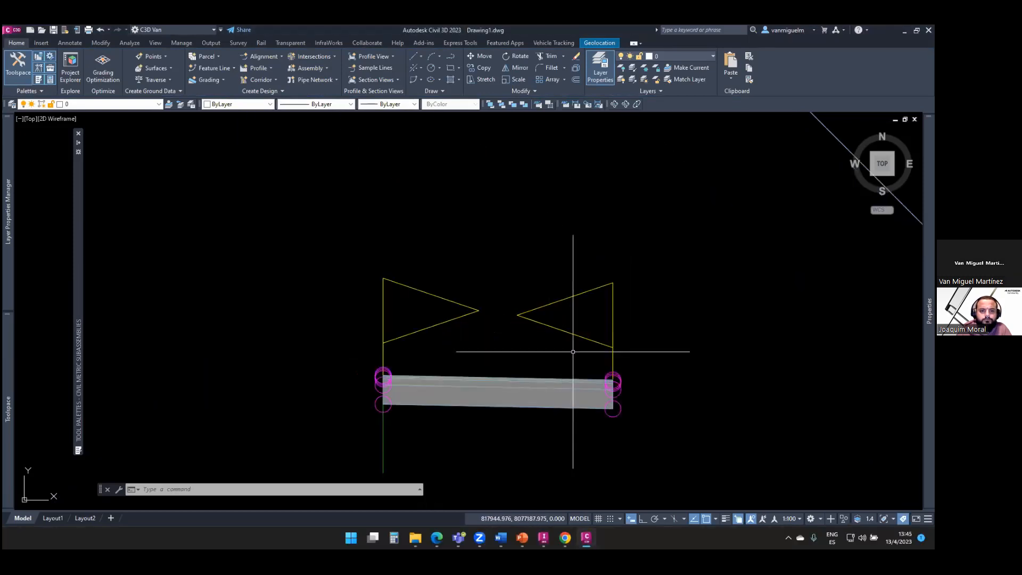
middle_click_drag(573, 351, 541, 396)
scroll(541, 397, "down", 2)
middle_click_drag(543, 361, 538, 357)
middle_click_drag(628, 345, 590, 350)
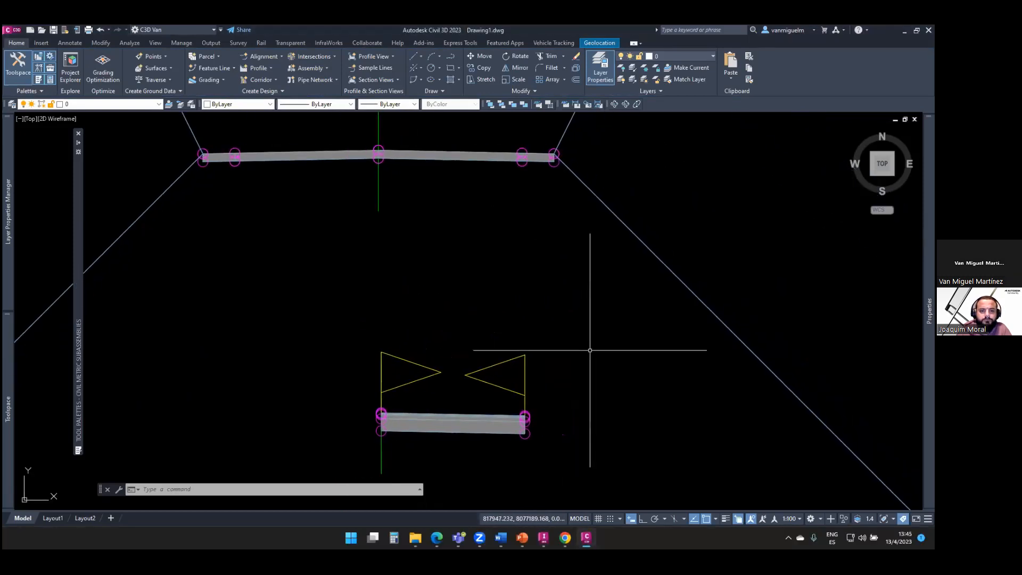
middle_click_drag(565, 319, 563, 326)
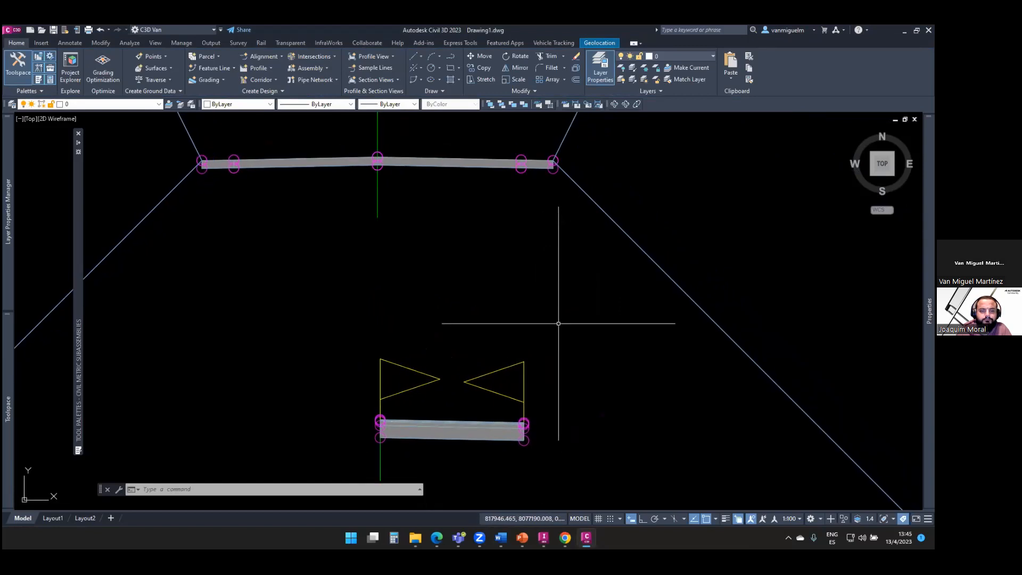
Attach a ShoulderExtendAll subassembly to the outer edge of the right lane
mouse_move(78, 185)
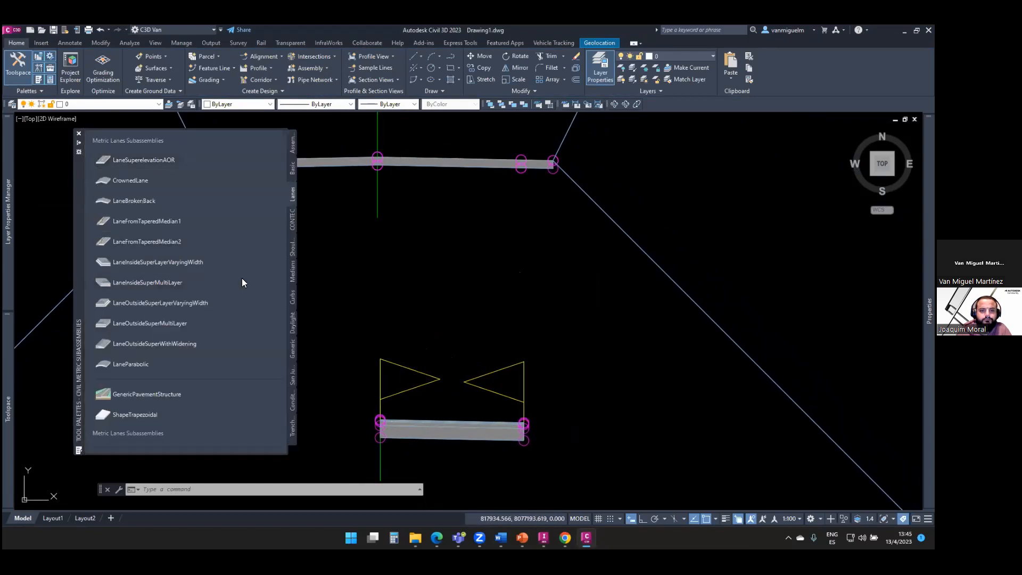
left_click(292, 242)
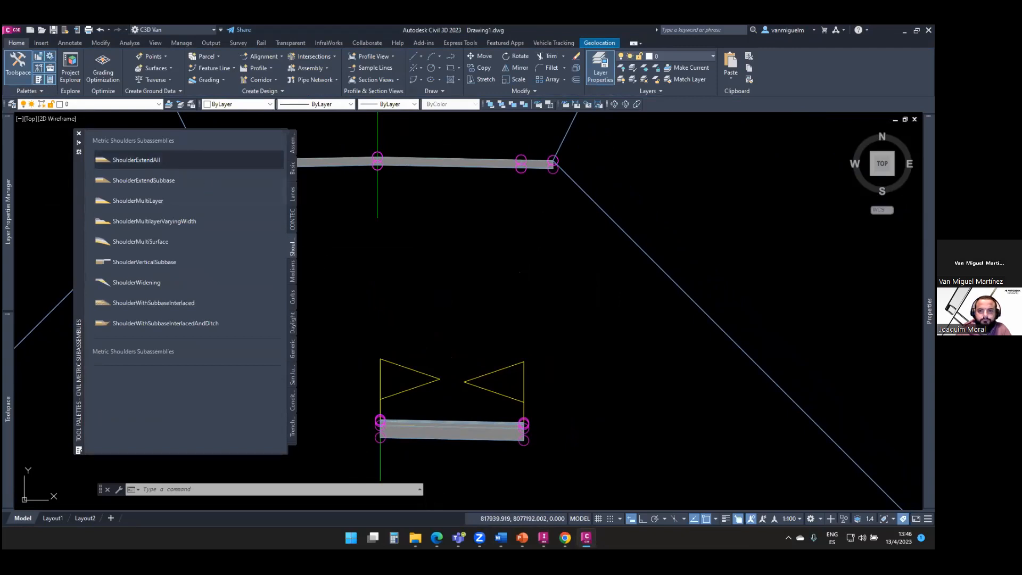
left_click(137, 159)
scroll(527, 423, "up", 2)
scroll(528, 423, "up", 3)
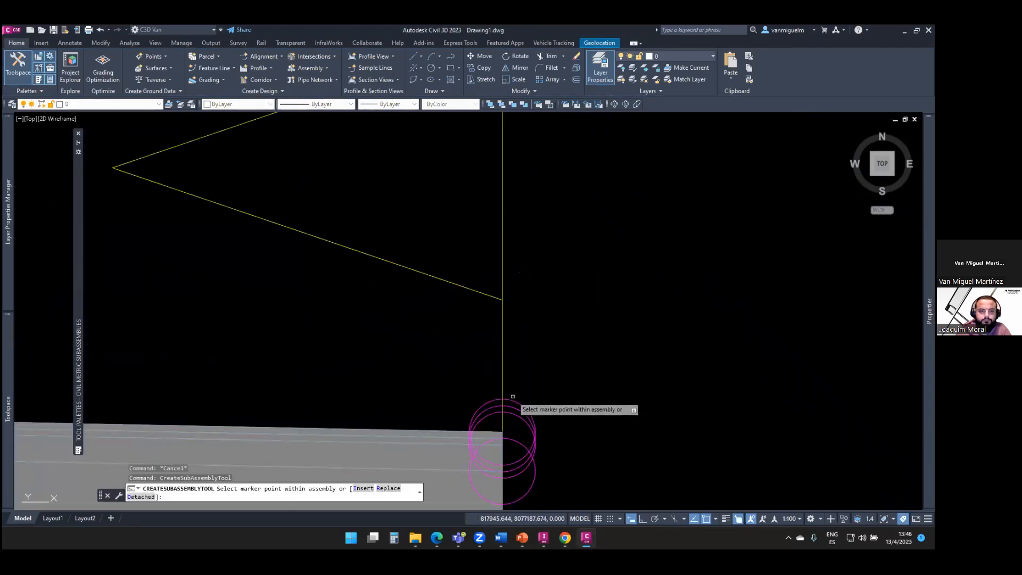
scroll(511, 403, "down", 5)
key("Escape")
Set the right shoulder's width to 0.8 m and its daylight slope to 1:1
left_click(578, 407)
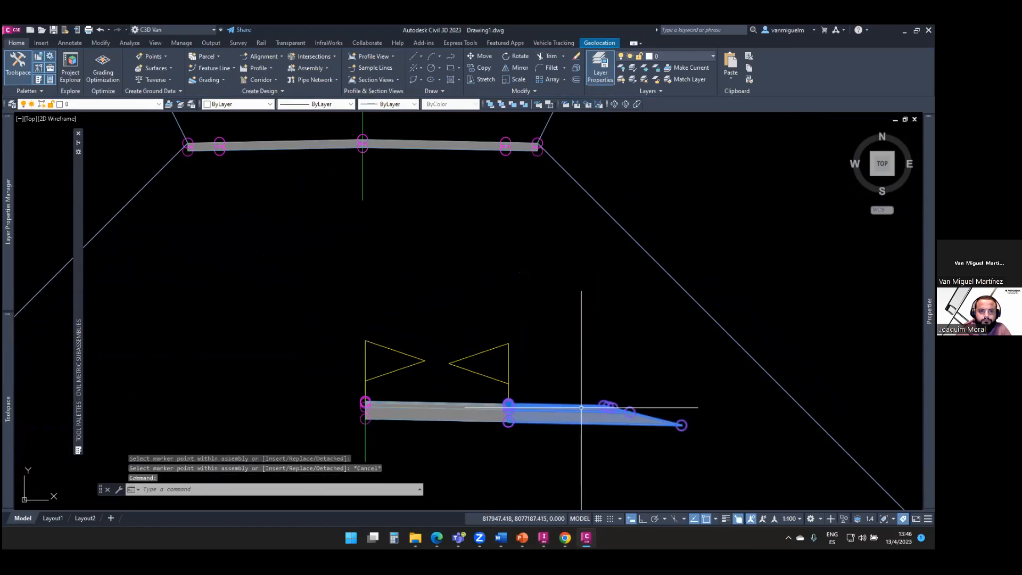
scroll(609, 450, "up", 3)
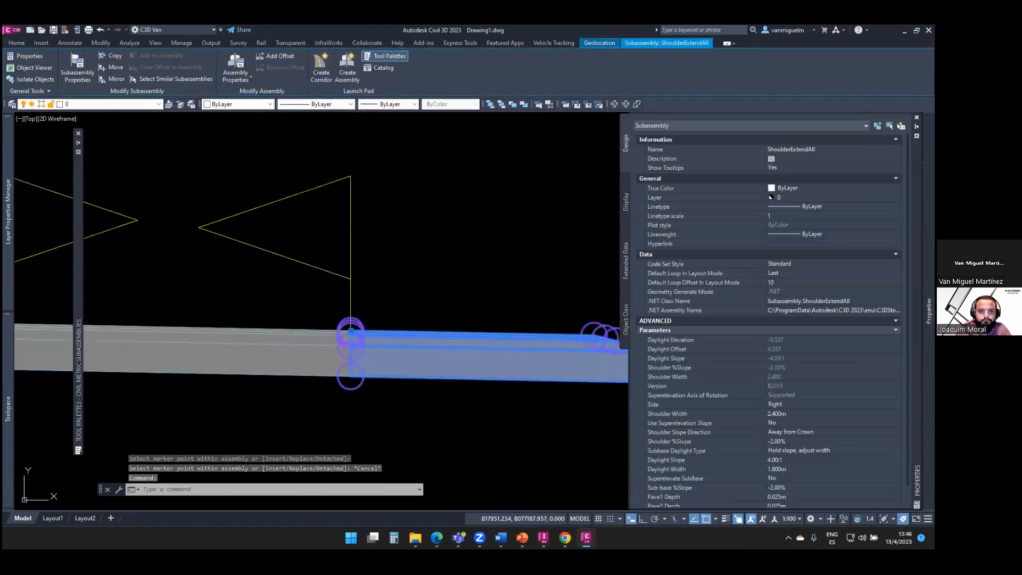
left_click(788, 411)
type("0.8")
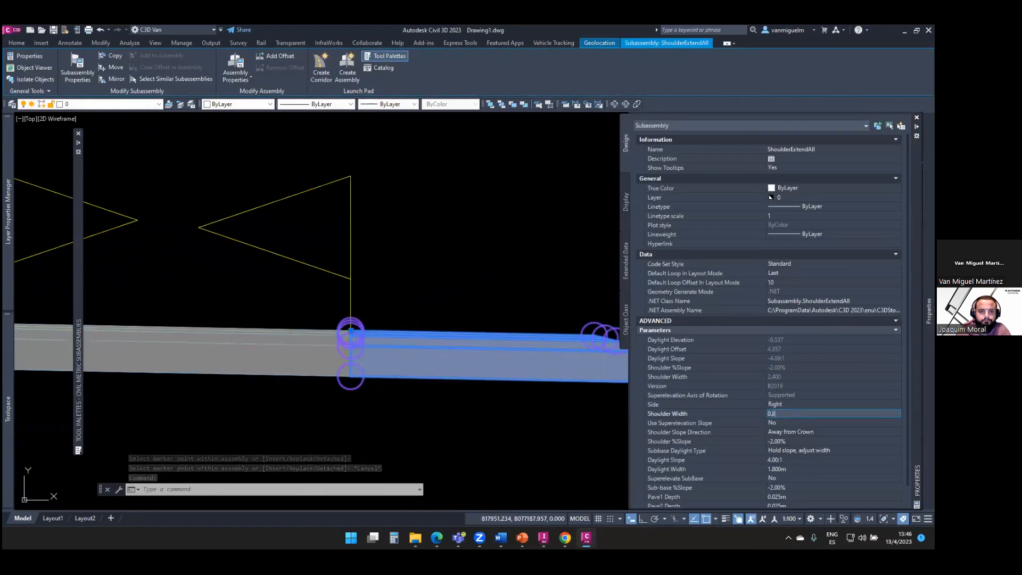
key("Tab")
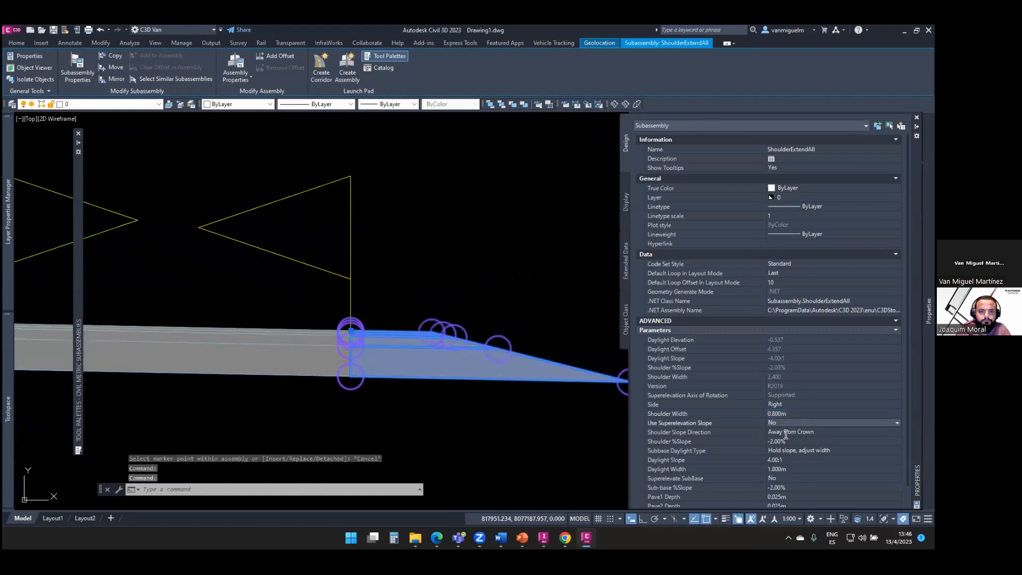
left_click(783, 460)
type("1")
key("Return")
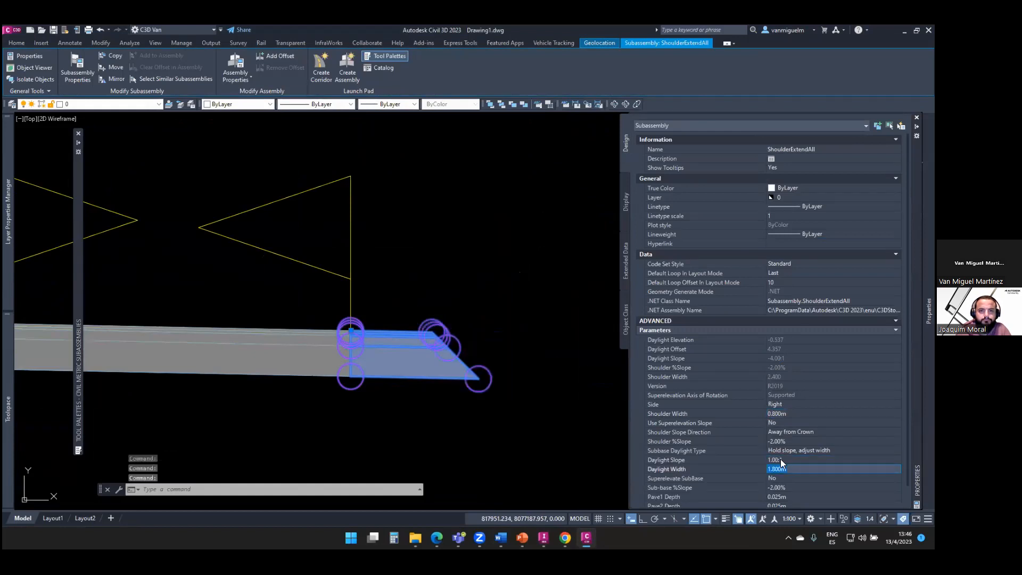
key("Escape")
key("Escape")
Attach a BasicSideSlopeCutDitch subassembly to the lower outer point of the right shoulder
scroll(515, 365, "down", 5)
scroll(494, 344, "up", 4)
scroll(494, 313, "down", 2)
middle_click_drag(494, 313, 495, 352)
mouse_move(77, 226)
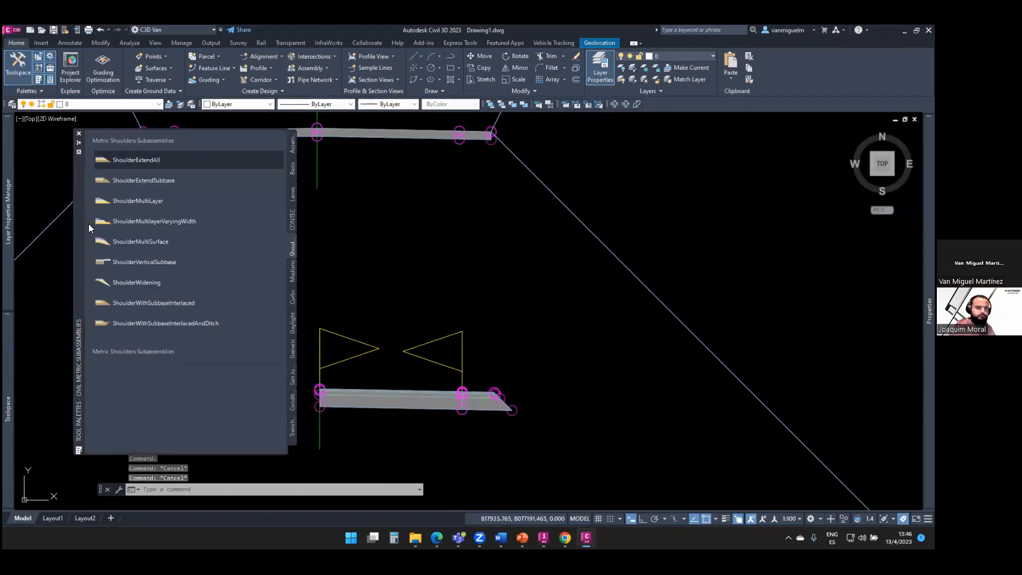
left_click(293, 193)
left_click(292, 169)
left_click(155, 316)
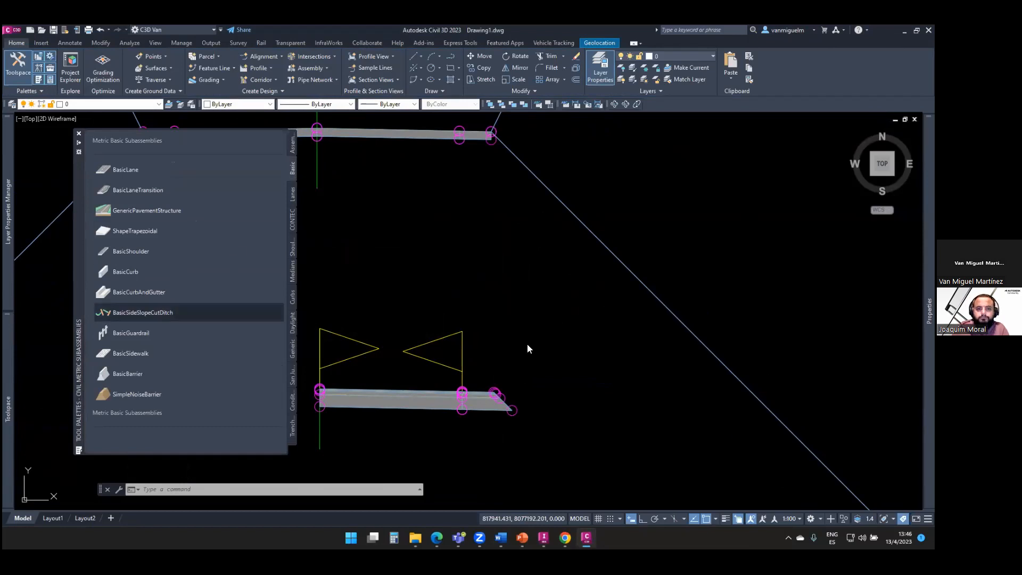
scroll(527, 410, "up", 5)
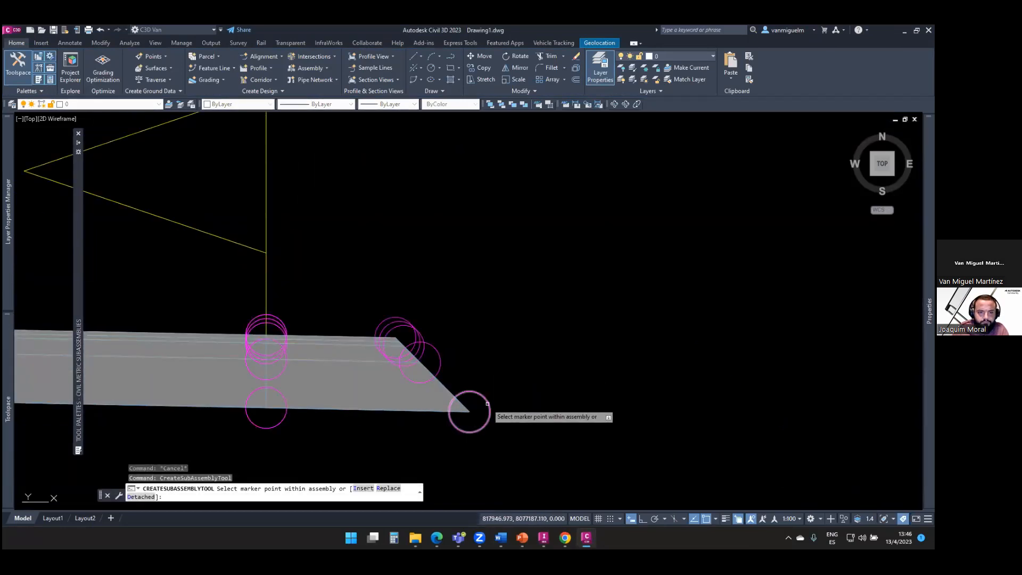
left_click(442, 386)
scroll(442, 386, "down", 4)
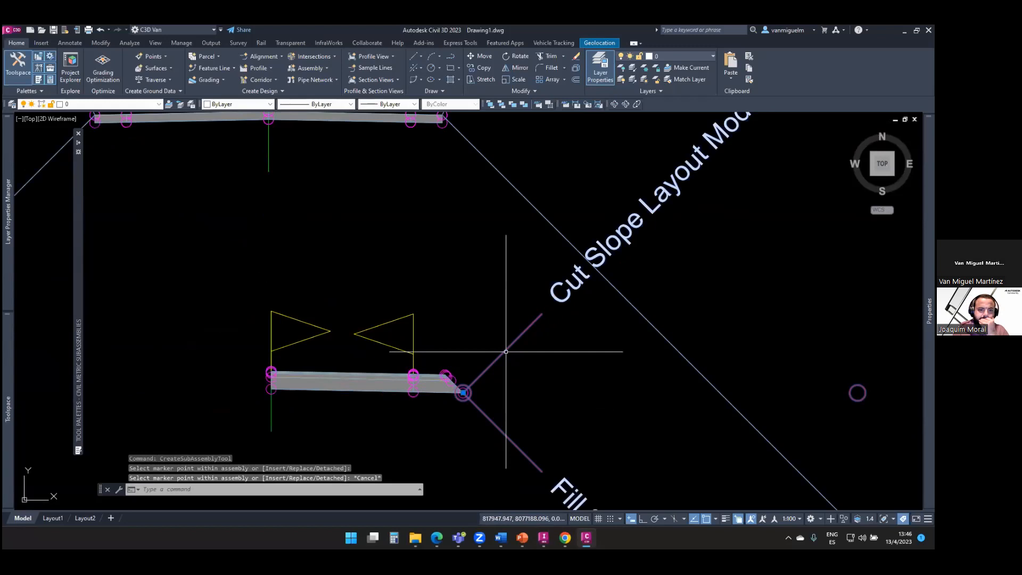
key("Escape")
Set the side slope subassembly's cut slope to 0.5:1 and its fill slope and foreslope to 1:1
mouse_move(928, 312)
left_click(807, 367)
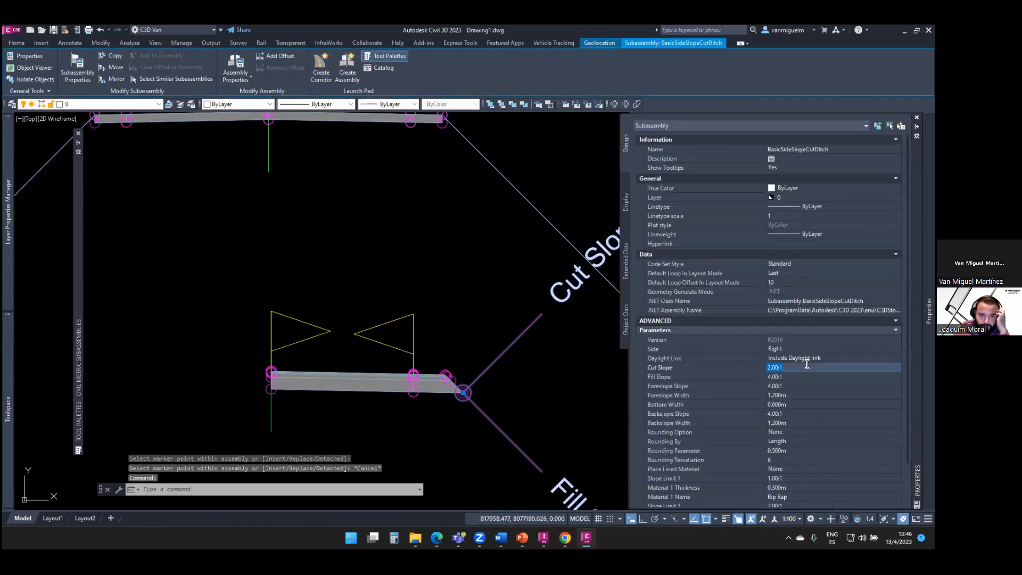
key("Return")
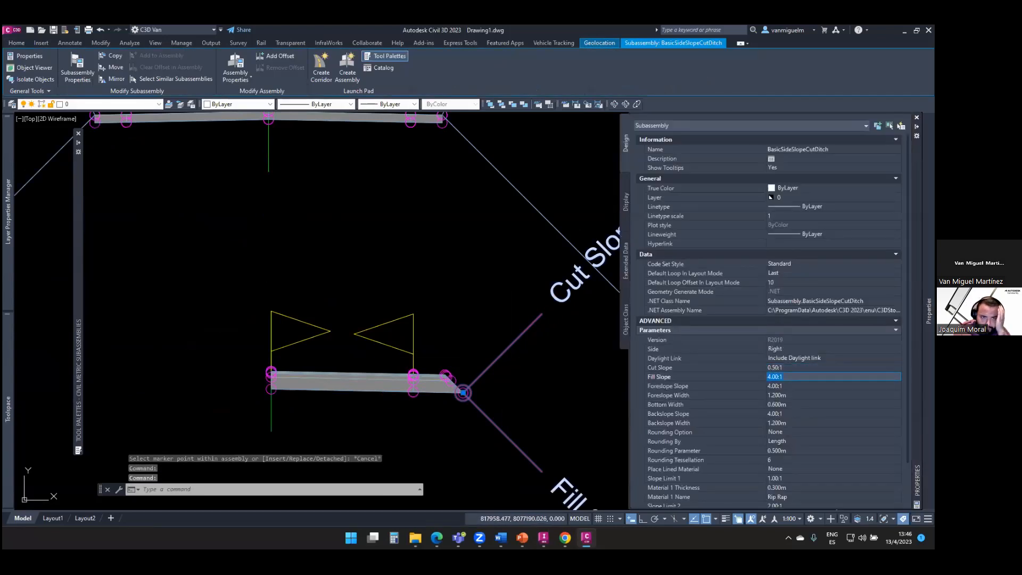
type("1")
key("Return")
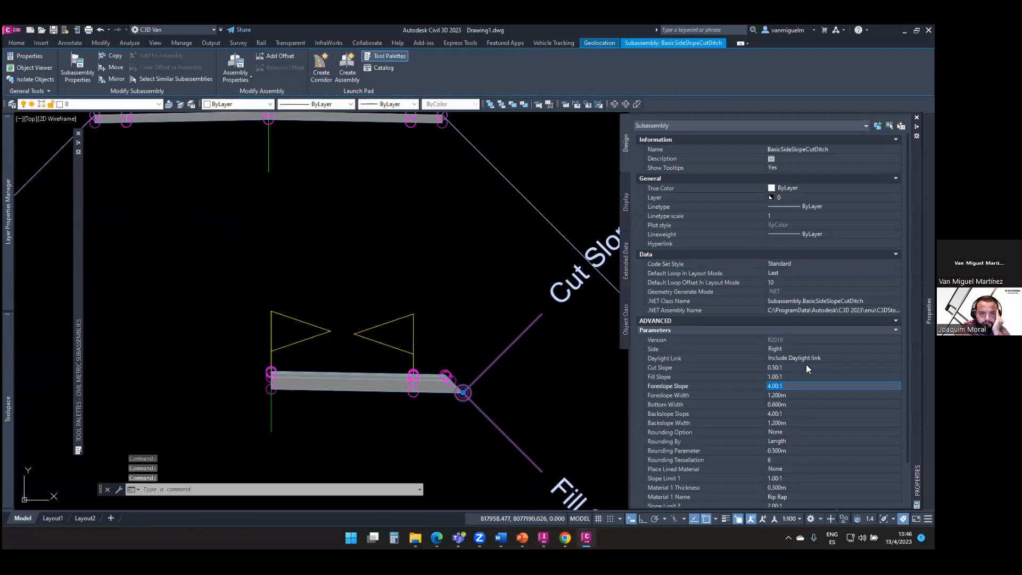
key("Return")
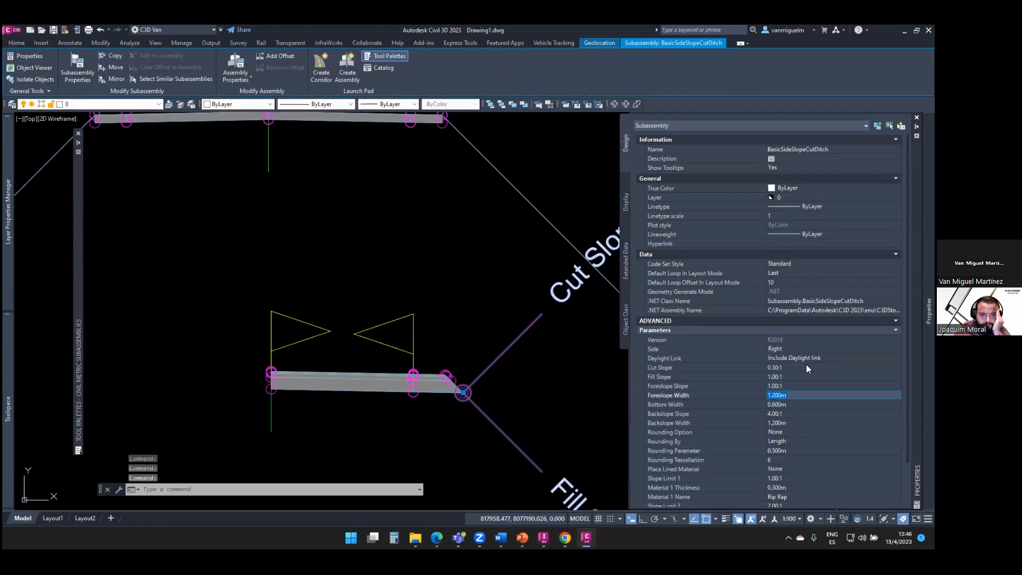
Set the ditch's foreslope width to 0.3 m, bottom width to 0.2 m, backslope to 1:1 and backslope width to 0.3 m
type("0.3")
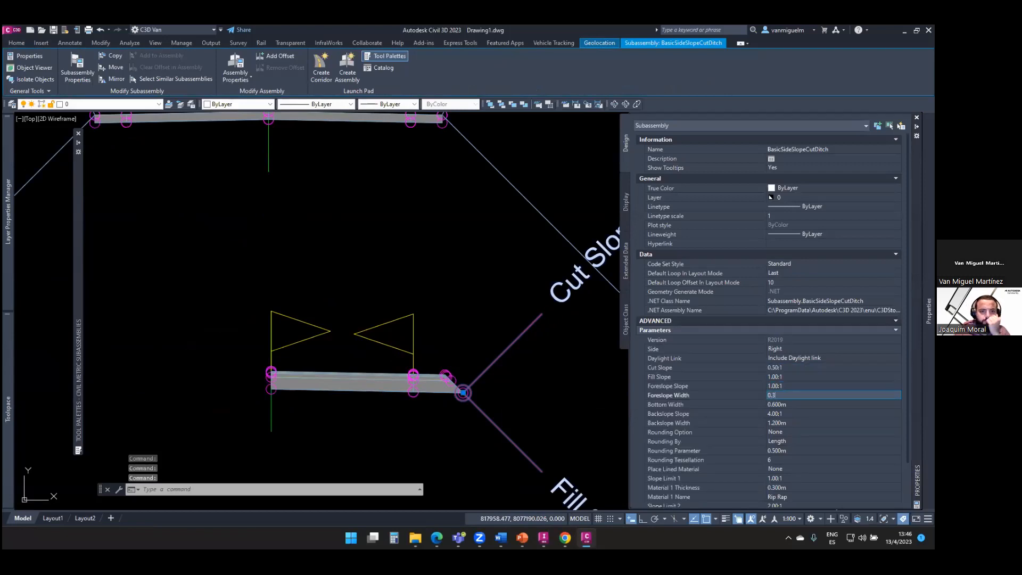
key("Return")
type("0.2")
key("Return")
key("Tab")
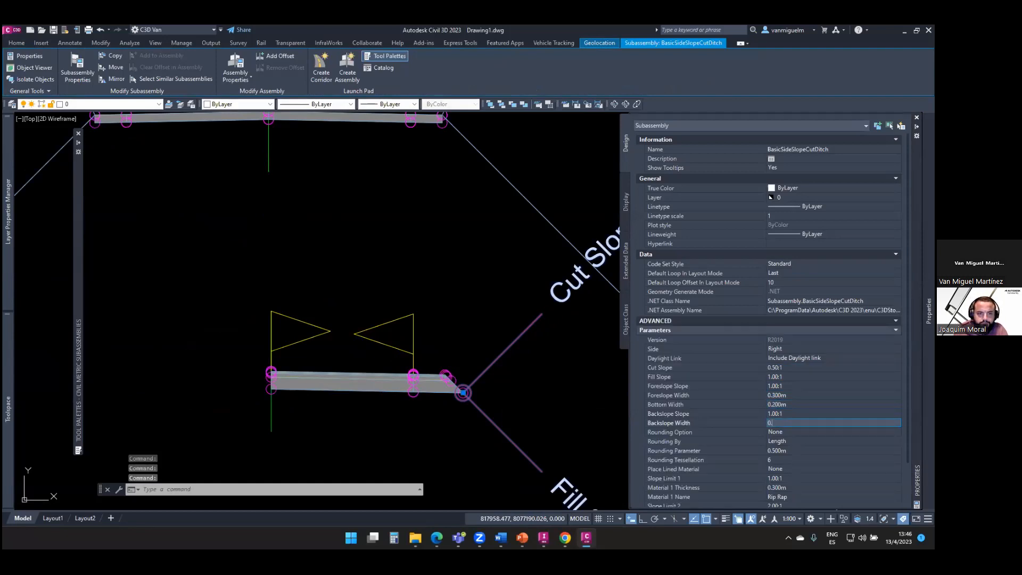
key("Tab")
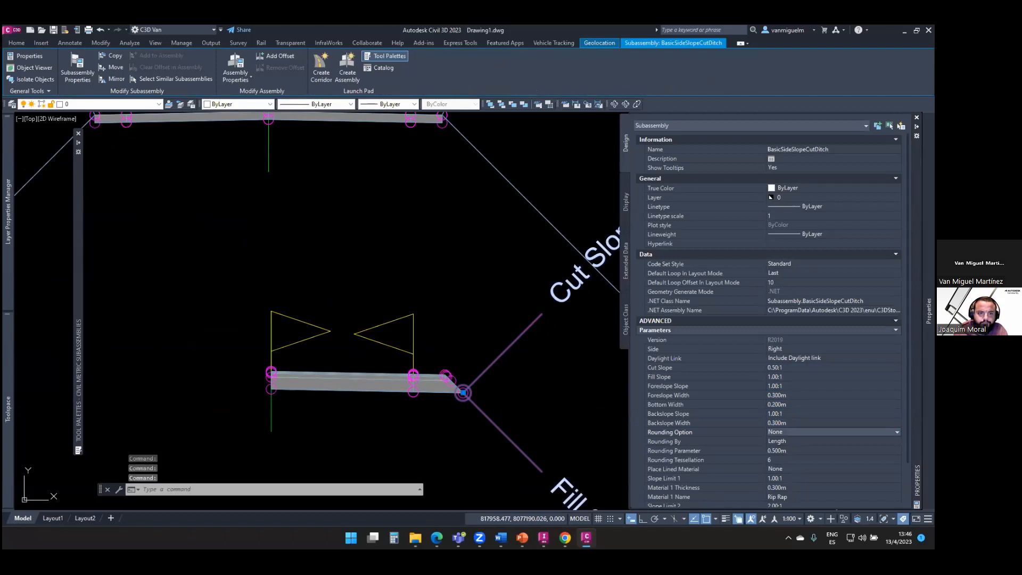
key("Escape")
scroll(605, 354, "down", 4)
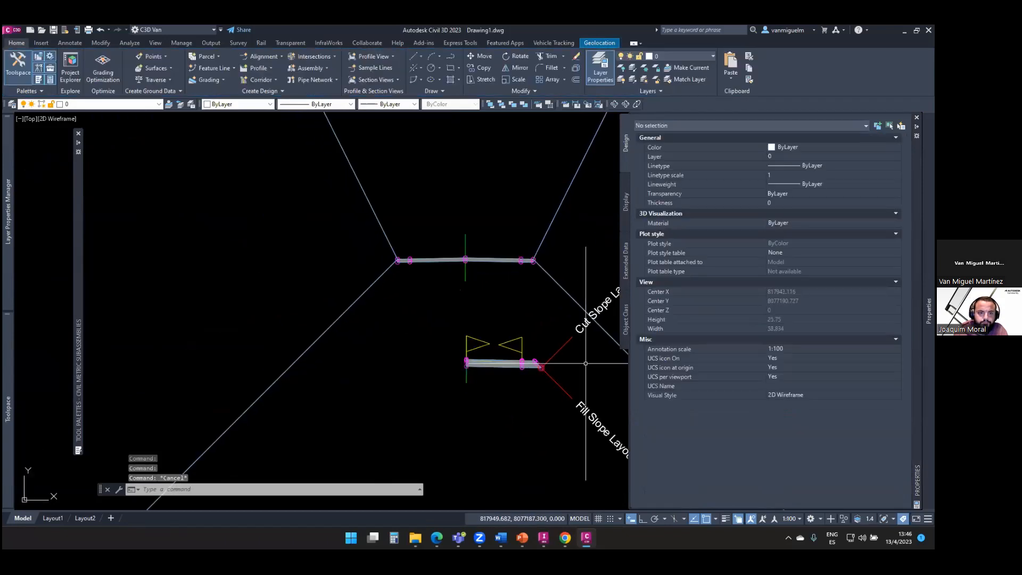
Mirror the VIA assembly's right lane, shoulder and ditch side slope about the assembly's baseline marker
left_click(567, 324)
left_click(513, 398)
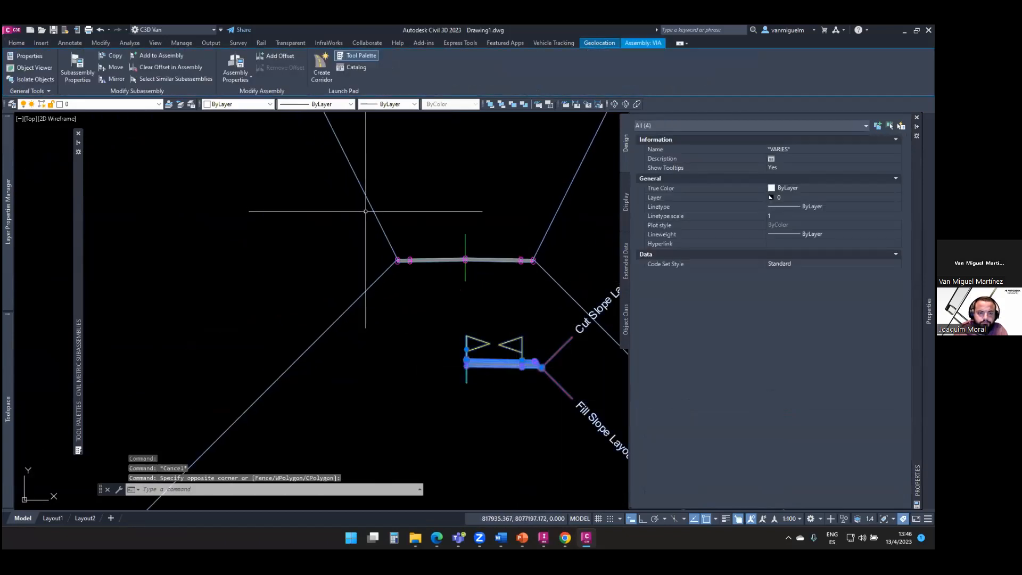
left_click(113, 78)
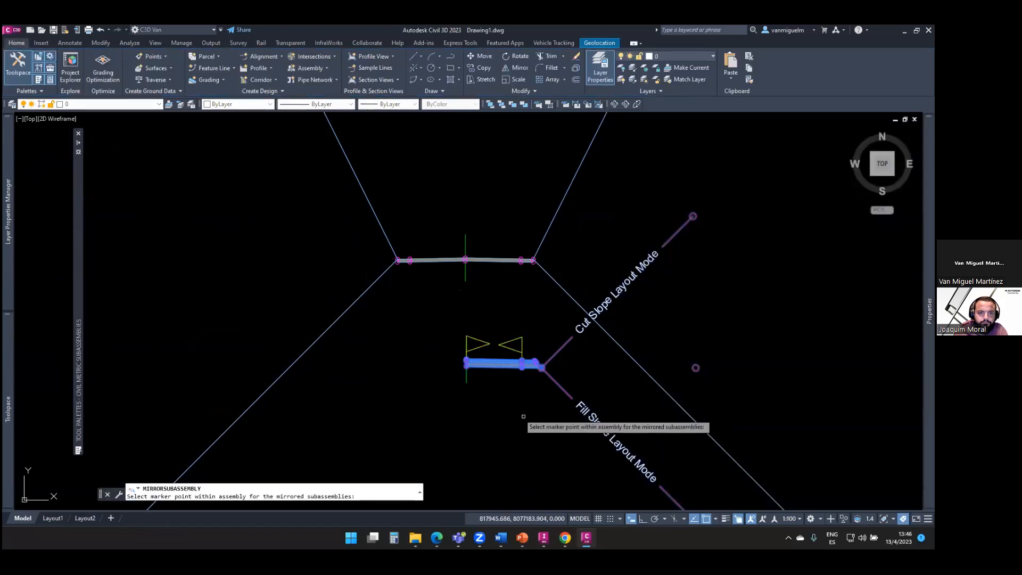
left_click(467, 380)
key("Escape")
key("Escape")
scroll(530, 383, "down", 5)
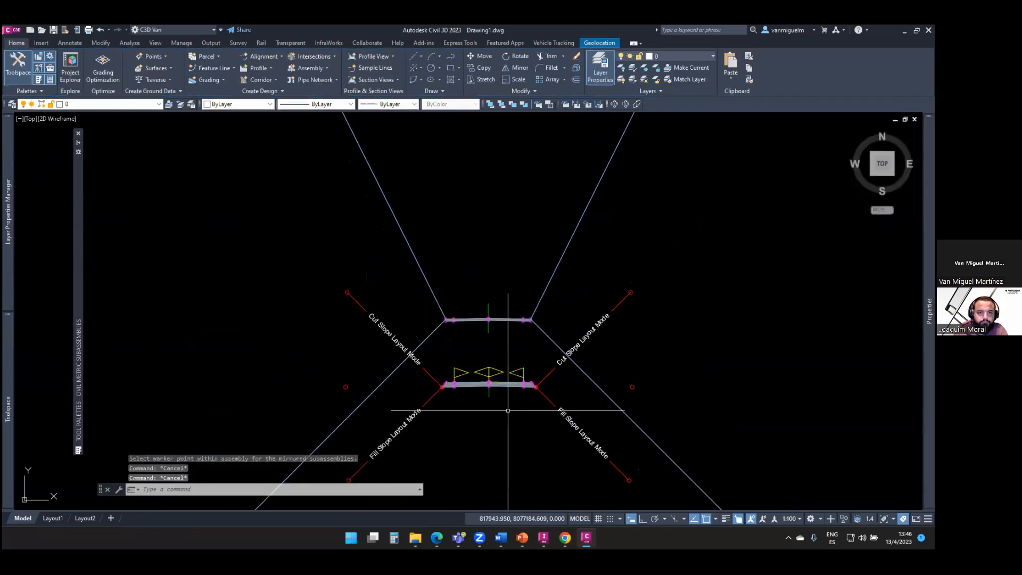
In corridor 171's region parameters, assign the VIA assembly to the first region, starting at station 0+000.00
mouse_move(557, 269)
middle_mouse_down()
mouse_move(587, 466)
mouse_move(565, 316)
mouse_move(609, 417)
middle_mouse_up()
scroll(585, 457, "down", 4)
scroll(566, 385, "up", 6)
scroll(525, 284, "up", 2)
scroll(572, 296, "up", 2)
scroll(617, 413, "down", 2)
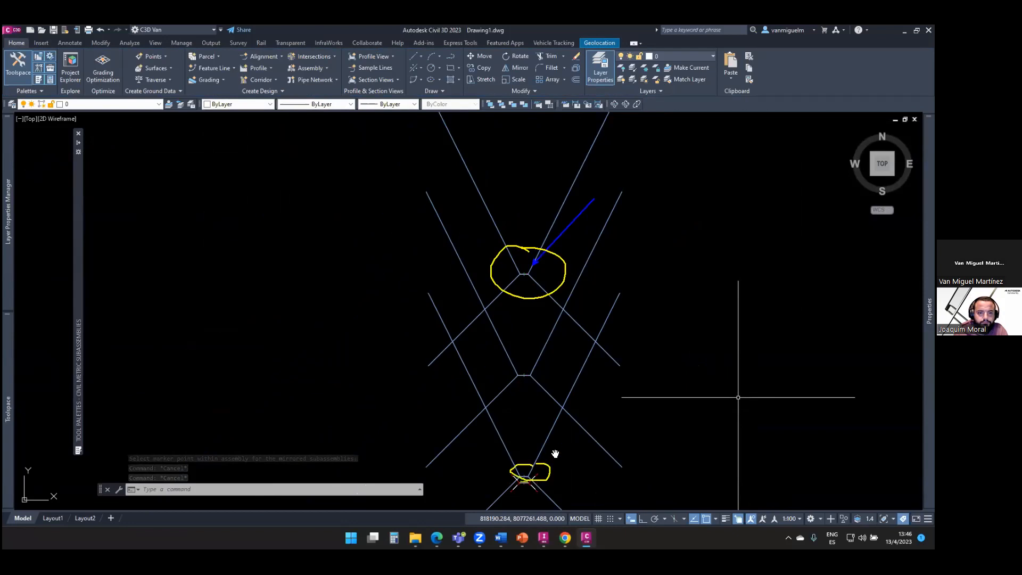
scroll(527, 384, "down", 8)
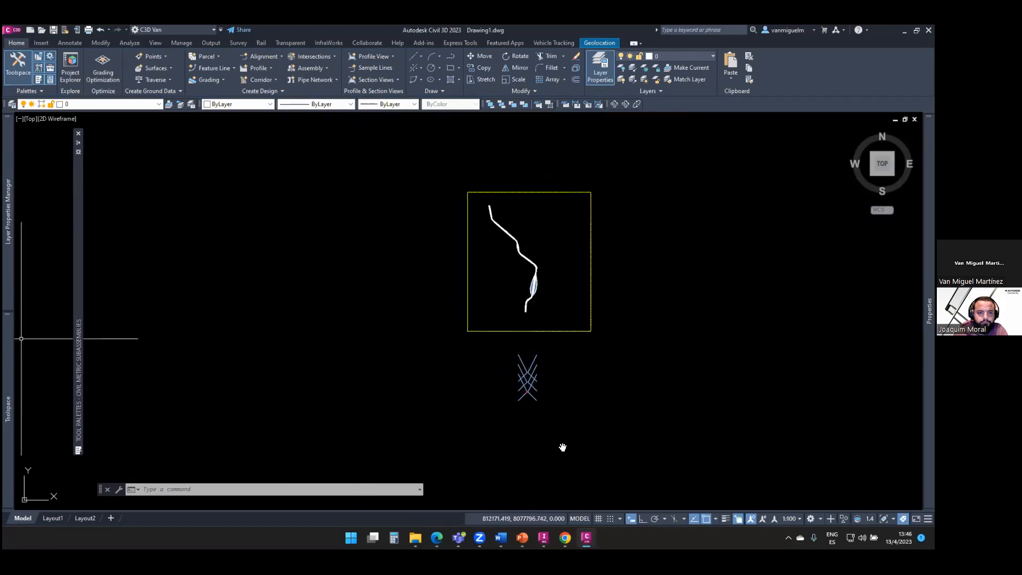
mouse_move(8, 346)
double_click(540, 276)
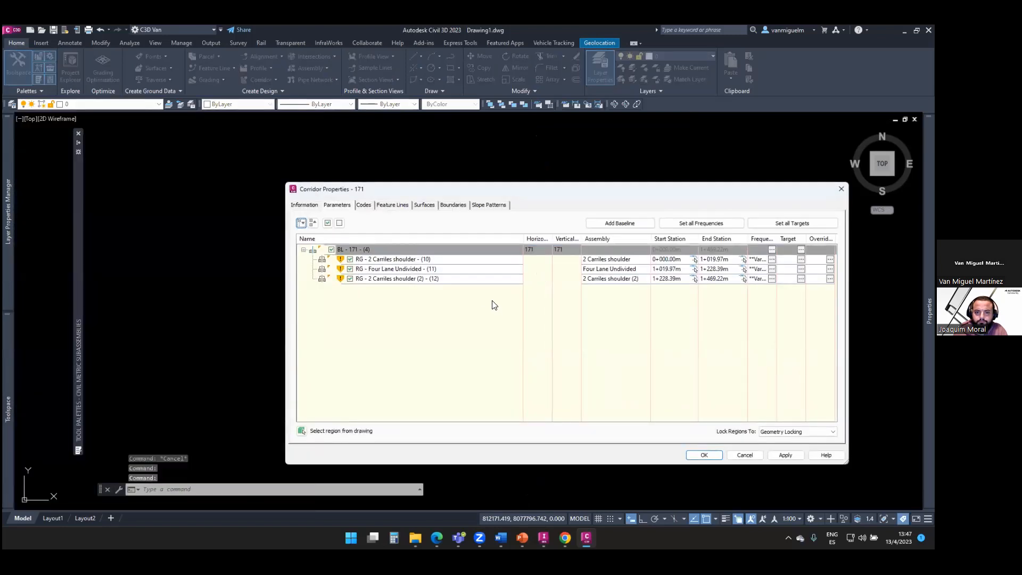
left_click(626, 259)
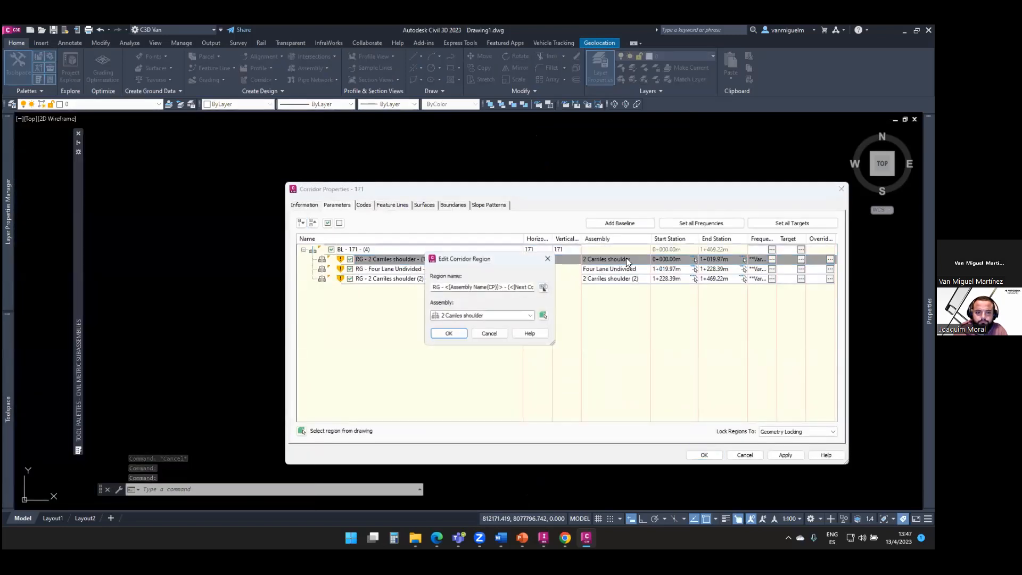
left_click(495, 316)
left_click(461, 349)
left_click(449, 333)
Assign the VIA assembly to the corridor's third region, from station 1+228.39 to 1+469.22
left_click(623, 279)
left_click(530, 315)
left_click(455, 348)
left_click(455, 332)
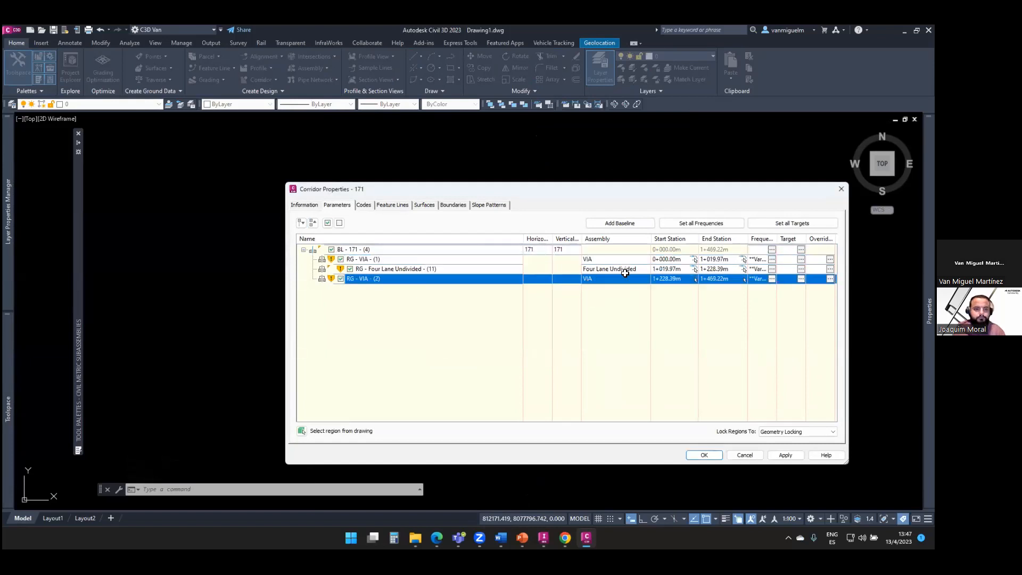
Set the surface target of all subassemblies along the corridor baseline to AIW_Existing_Ground and review the offset and elevation targets
left_click(802, 250)
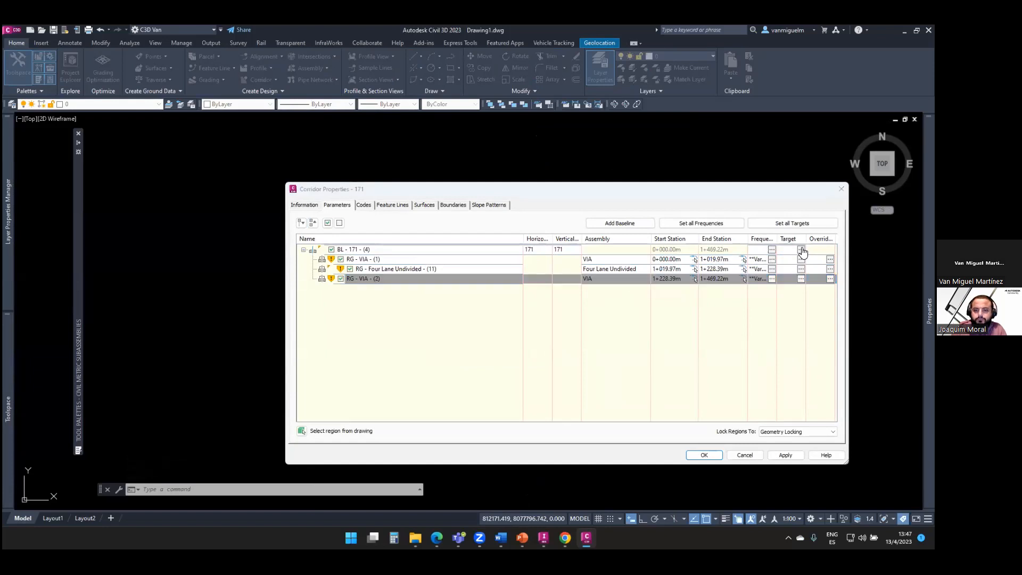
left_click(386, 202)
left_click(373, 212)
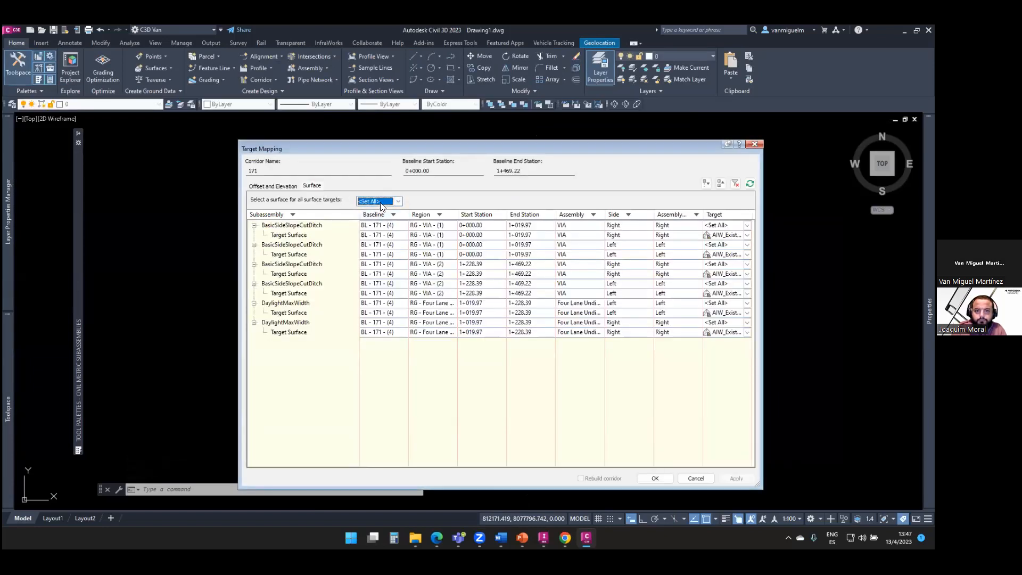
left_click(277, 186)
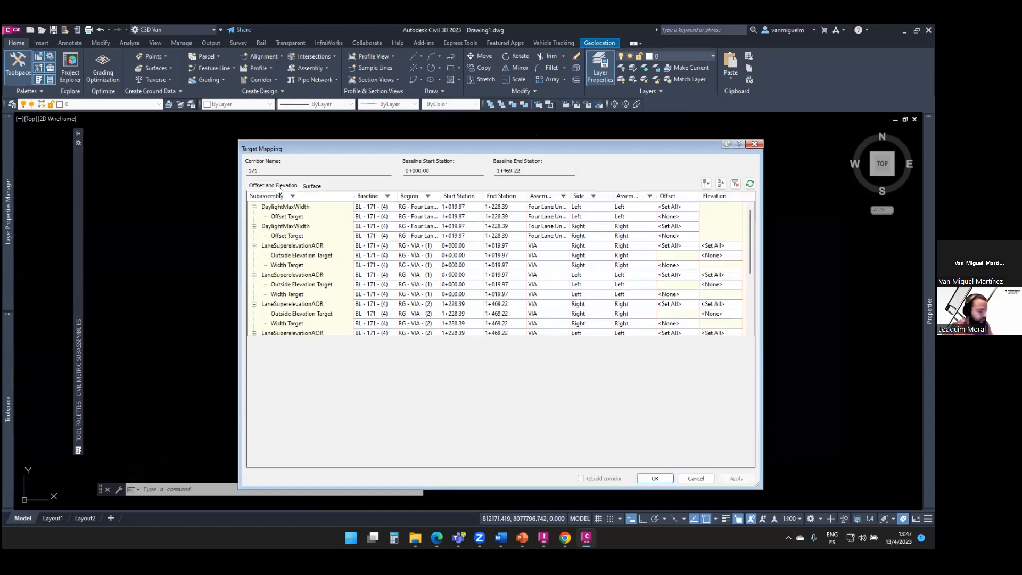
left_click(653, 478)
Set both DaylightMaxWidth surface targets of the Four Lane Undivided region to <None>
left_click(446, 270)
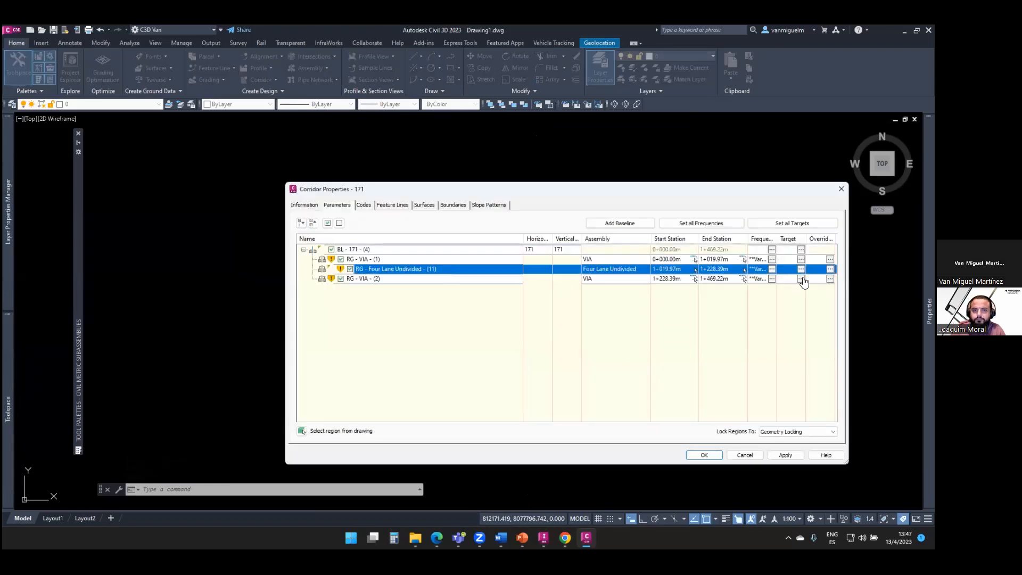
left_click(802, 269)
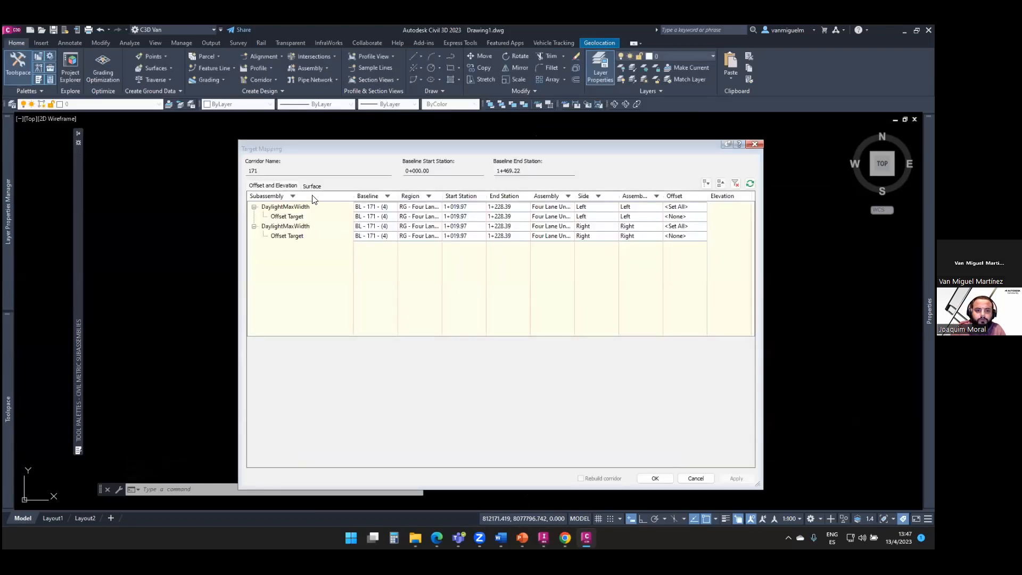
left_click(312, 187)
left_click(736, 237)
left_click(735, 246)
left_click(745, 254)
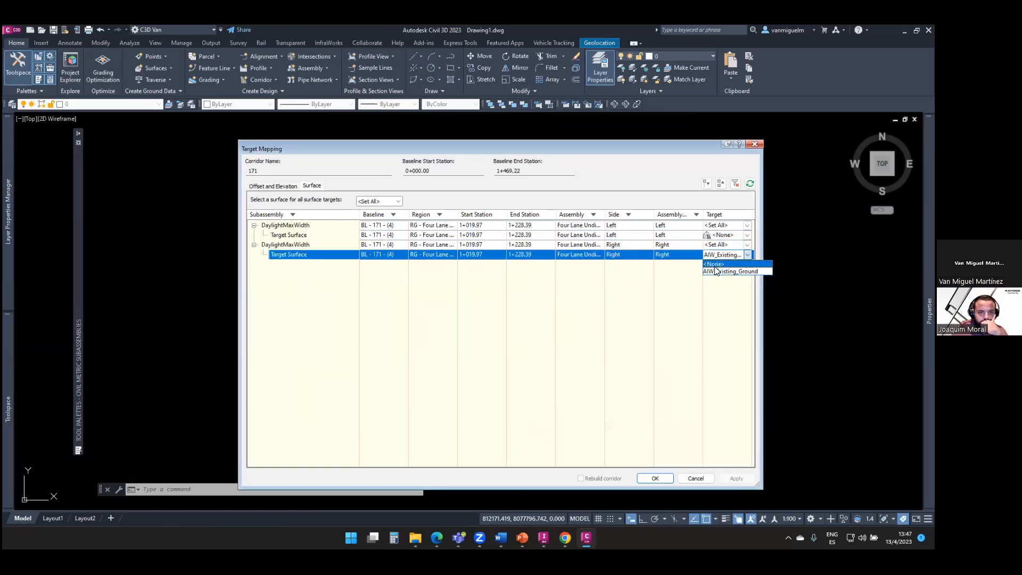
left_click(734, 264)
left_click(651, 478)
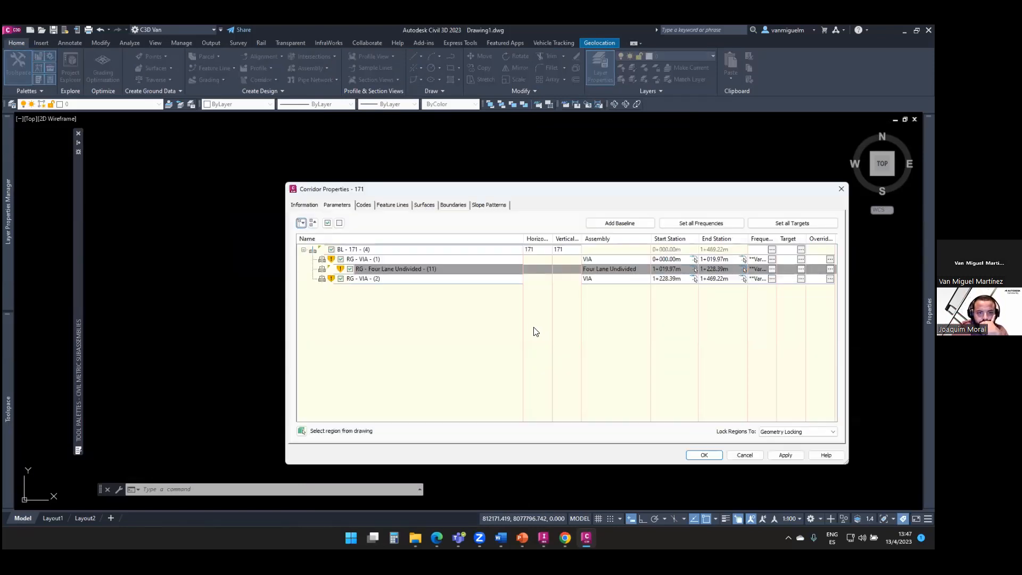
Accept the modified corridor parameters, rebuild corridor 171 and check it in plan
left_click(697, 455)
left_click(450, 265)
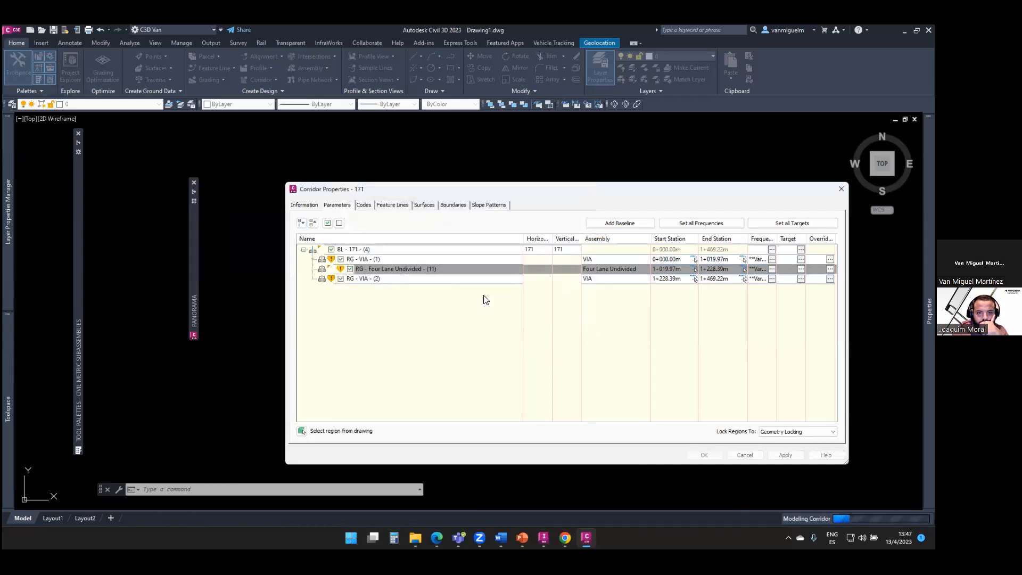
key("Escape")
scroll(524, 277, "up", 6)
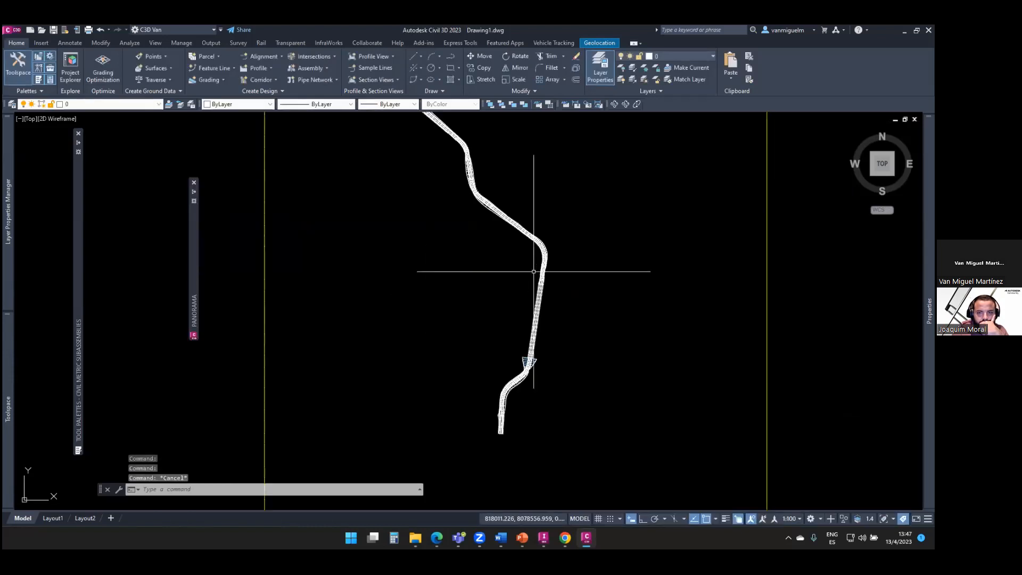
scroll(524, 274, "up", 2)
scroll(525, 282, "down", 8)
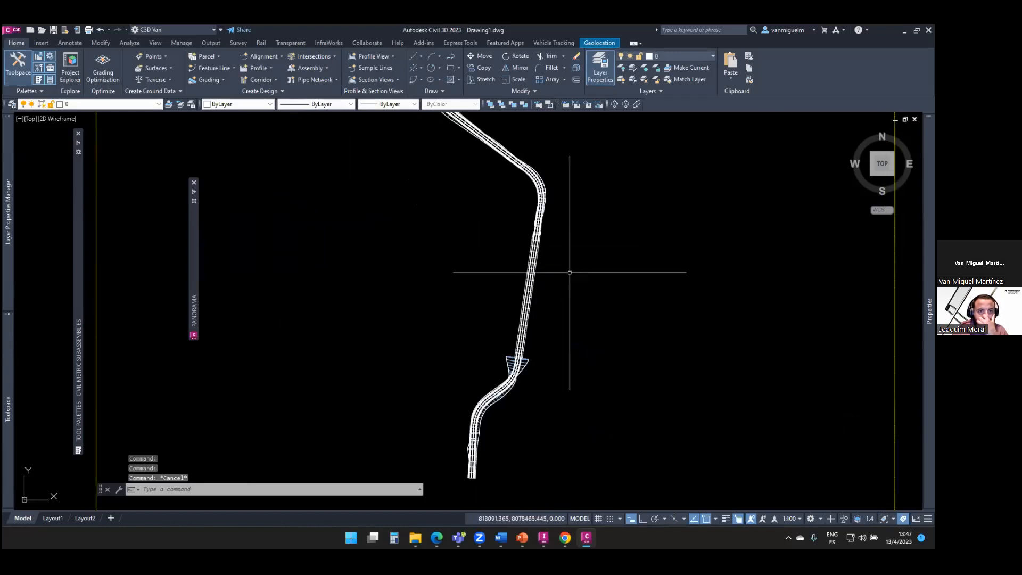
Rename the VIA assembly's right lane subassembly as LaneSuperelevationAOR - der
scroll(532, 312, "down", 4)
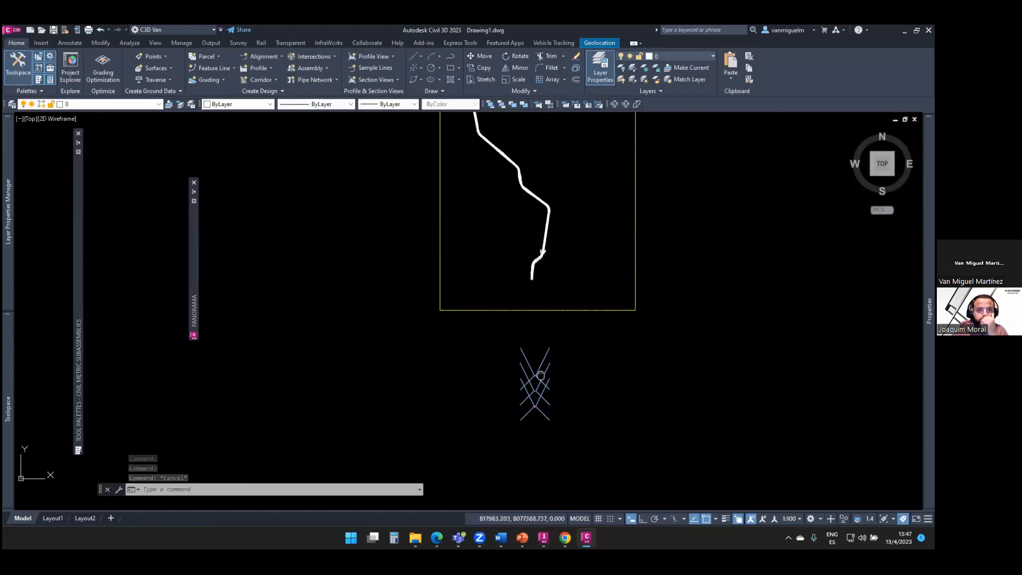
scroll(537, 407, "up", 2)
scroll(536, 401, "up", 4)
scroll(527, 386, "down", 4)
scroll(537, 394, "up", 7)
scroll(537, 349, "up", 6)
left_click(609, 372)
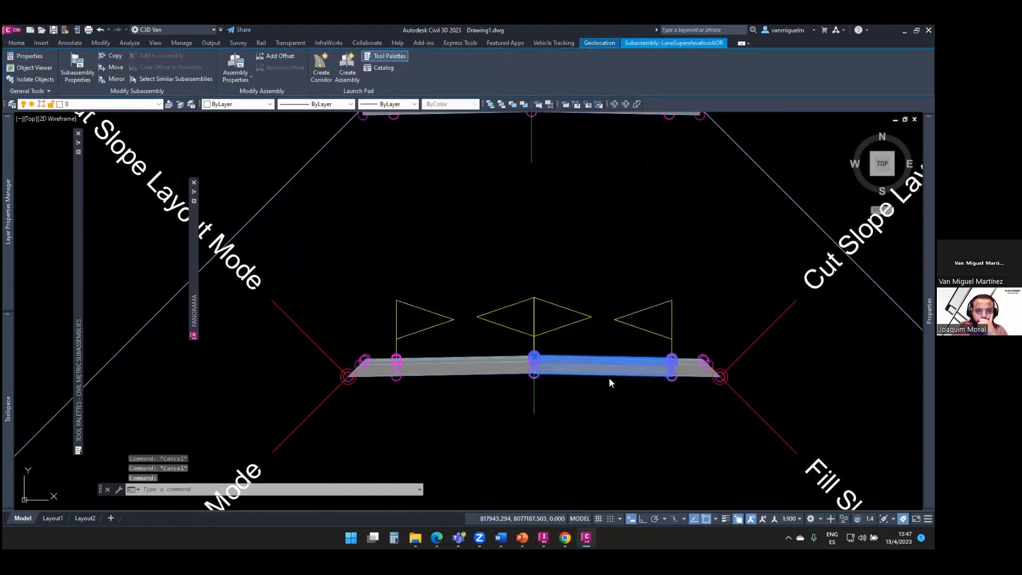
right_click(585, 360)
left_click(648, 248)
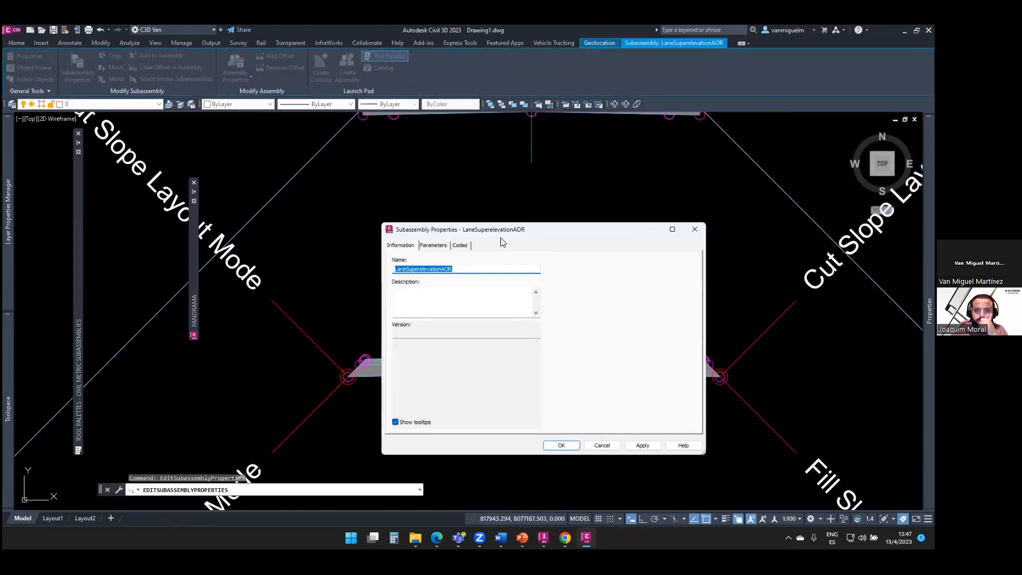
left_click(543, 270)
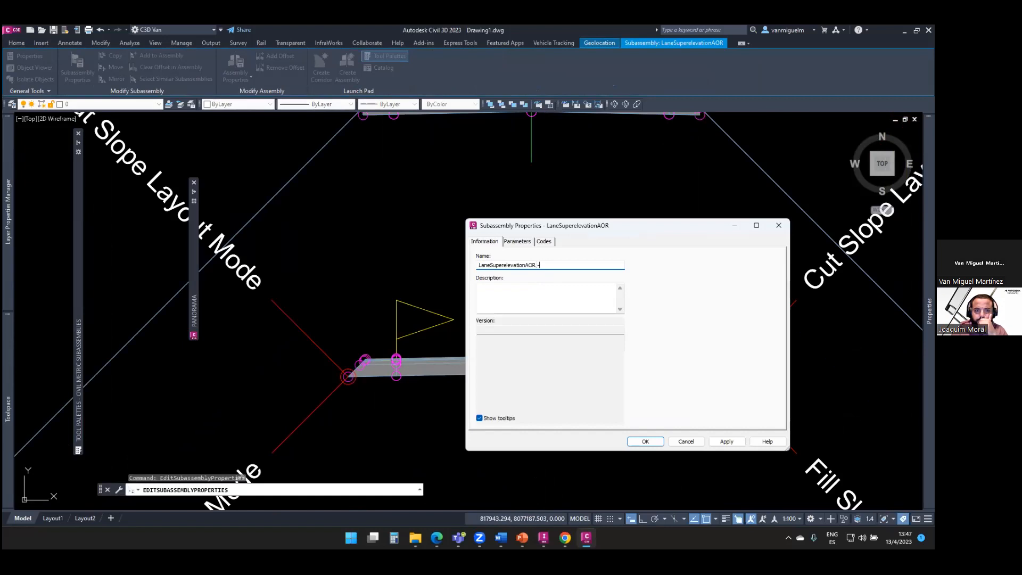
key("Caps_Lock")
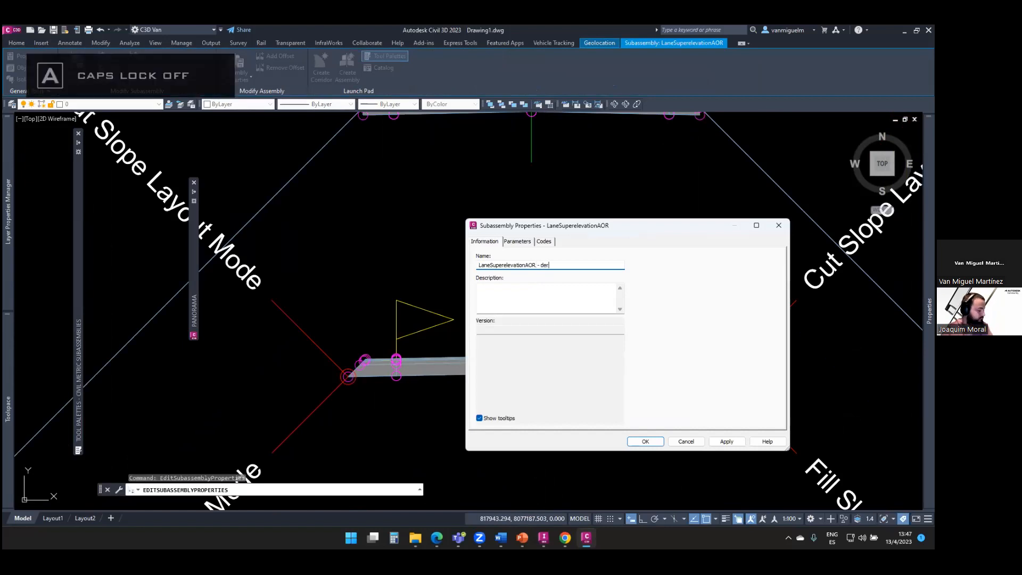
left_click(645, 442)
key("Escape")
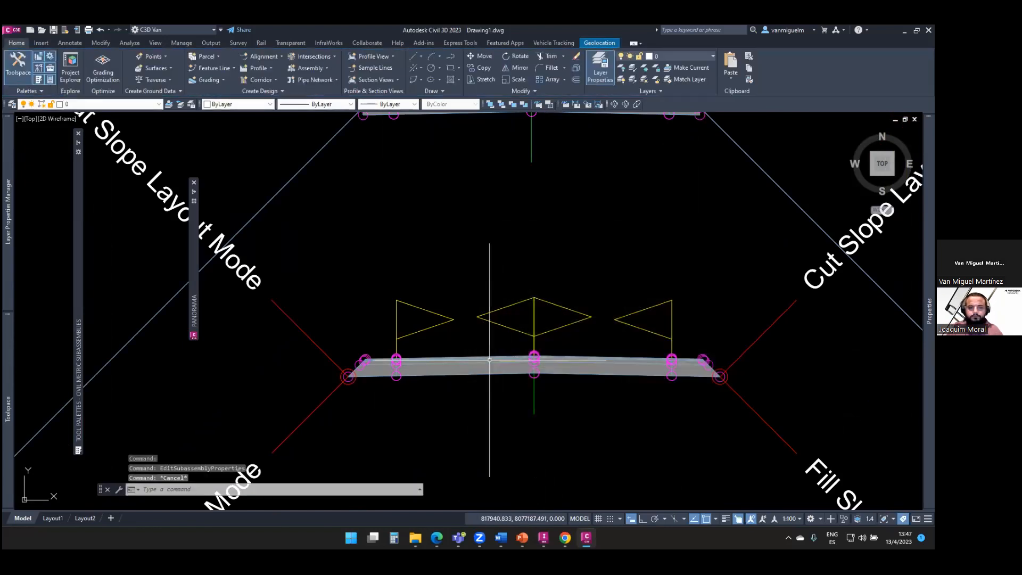
Rename the VIA assembly's left lane subassembly as LaneSuperelevationAOR - izq
left_click(489, 360)
right_click(489, 360)
left_click(552, 247)
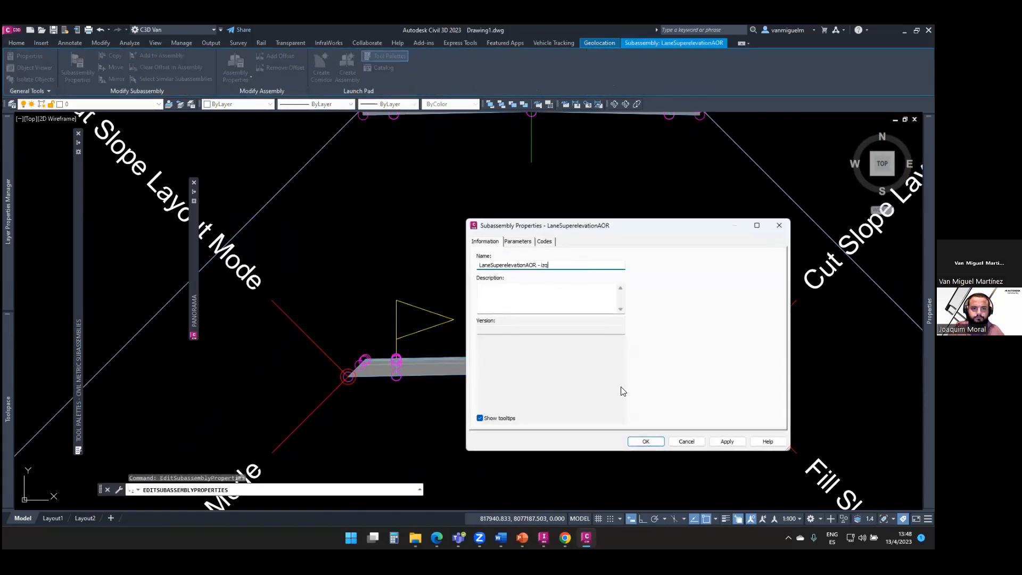
left_click(635, 443)
key("Escape")
scroll(635, 441, "down", 8)
Rebuild corridor 171 with the renamed lanes and reopen its properties
mouse_move(6, 439)
right_click(78, 273)
left_click(108, 302)
right_click(75, 272)
left_click(101, 277)
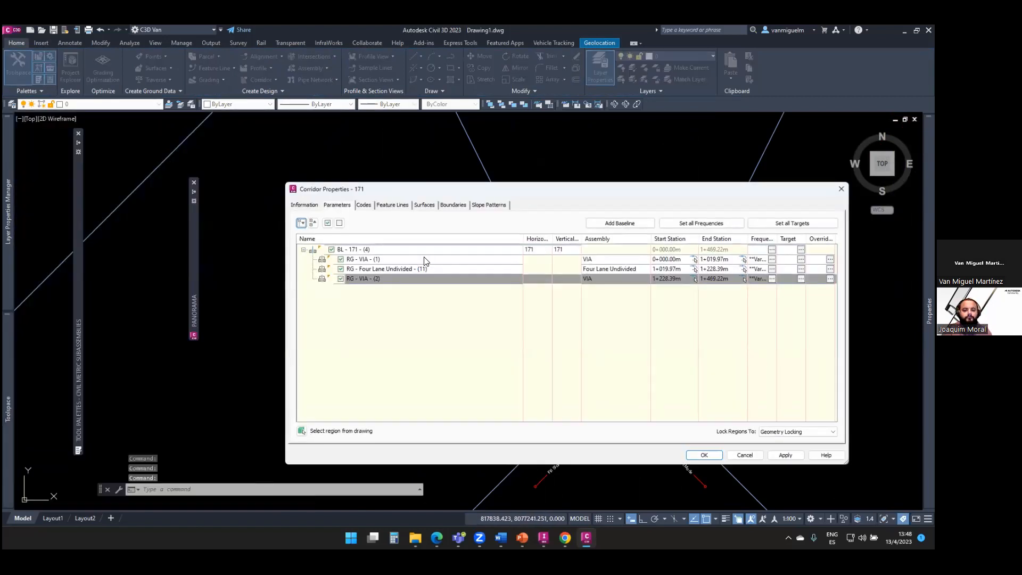
In region RG - VIA - (1), target the right lane's width to 171-Right-3.600 and the left lane's width to 171-Left-3.600
left_click(425, 261)
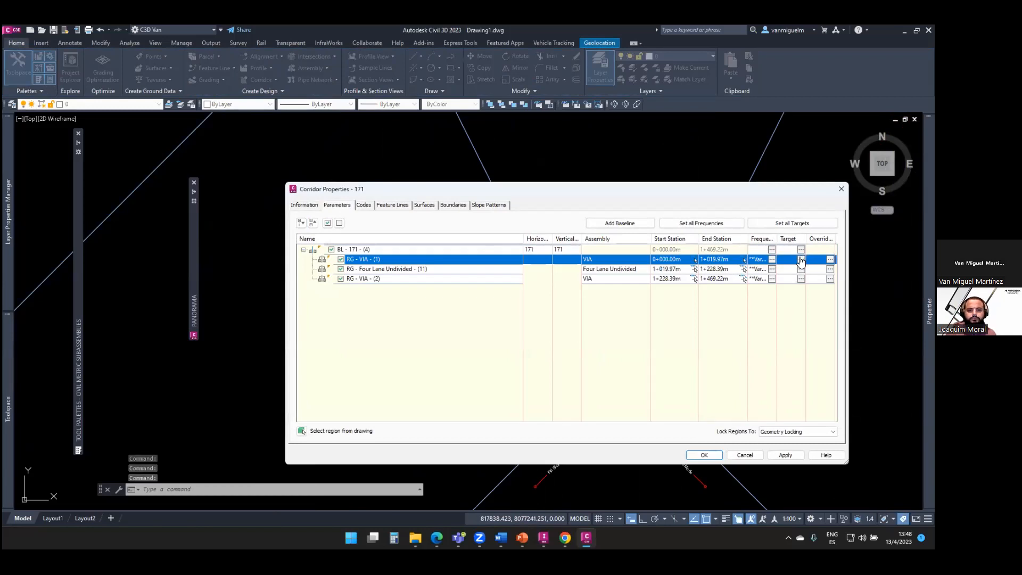
left_click(801, 259)
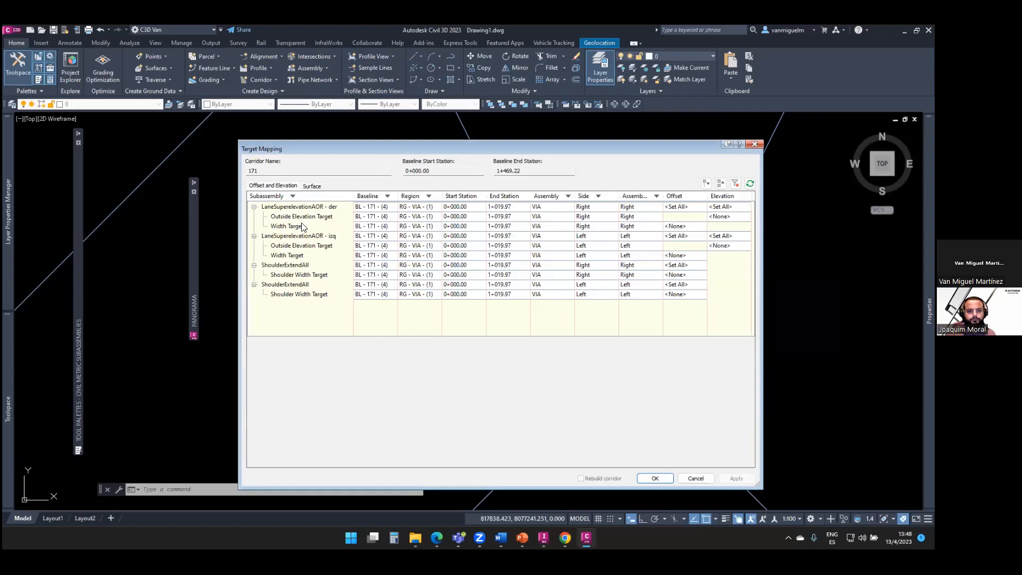
left_click(298, 227)
left_click(305, 422)
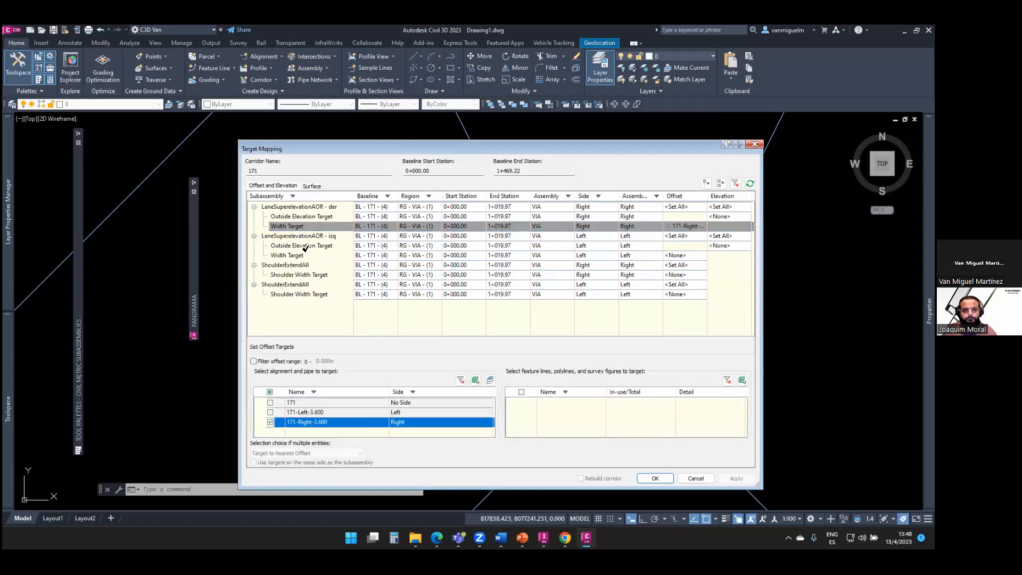
left_click(307, 255)
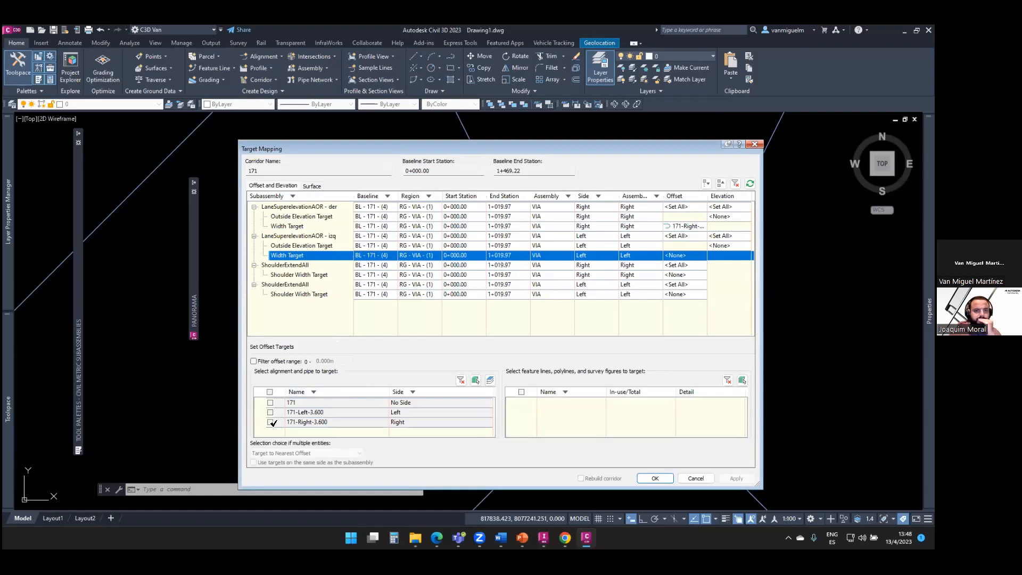
left_click(270, 412)
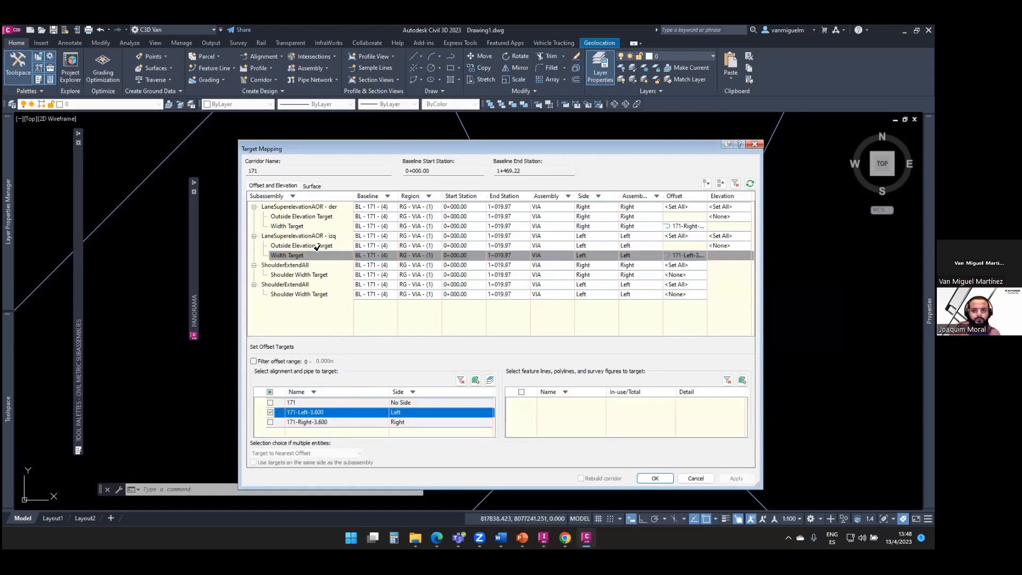
left_click(297, 227)
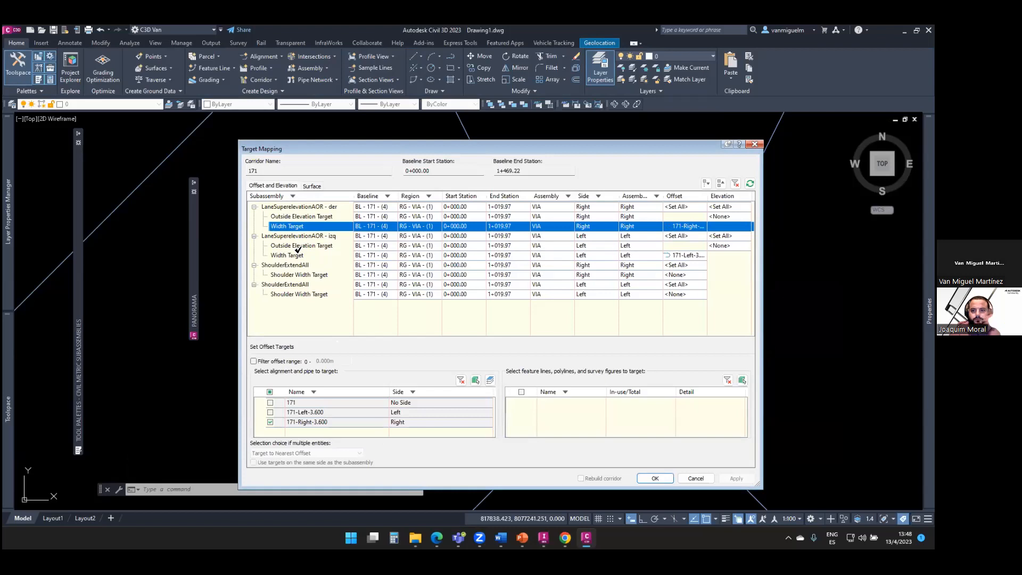
left_click(293, 255)
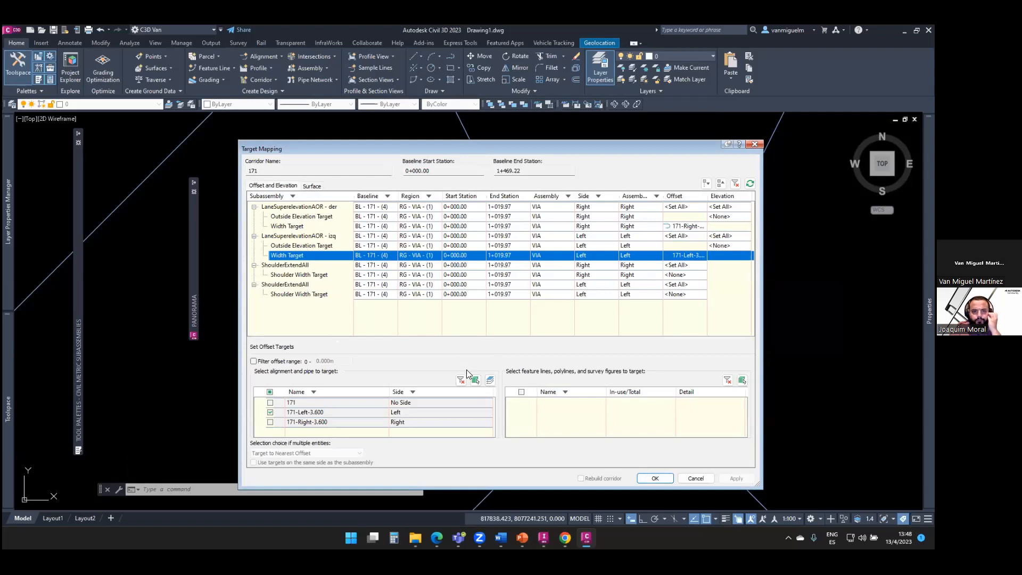
Accept the width targets and rebuild corridor 171
left_click(656, 478)
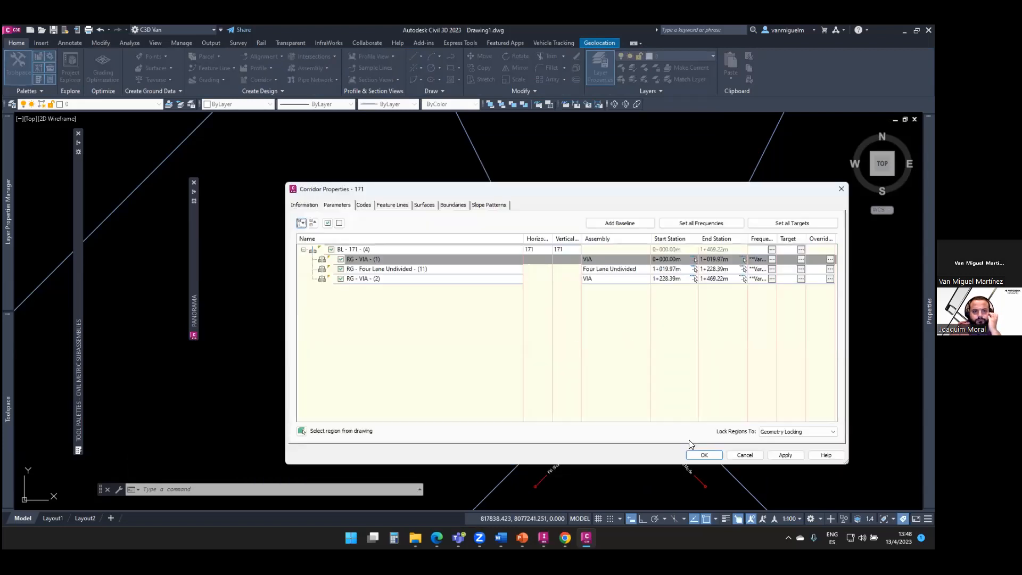
left_click(698, 455)
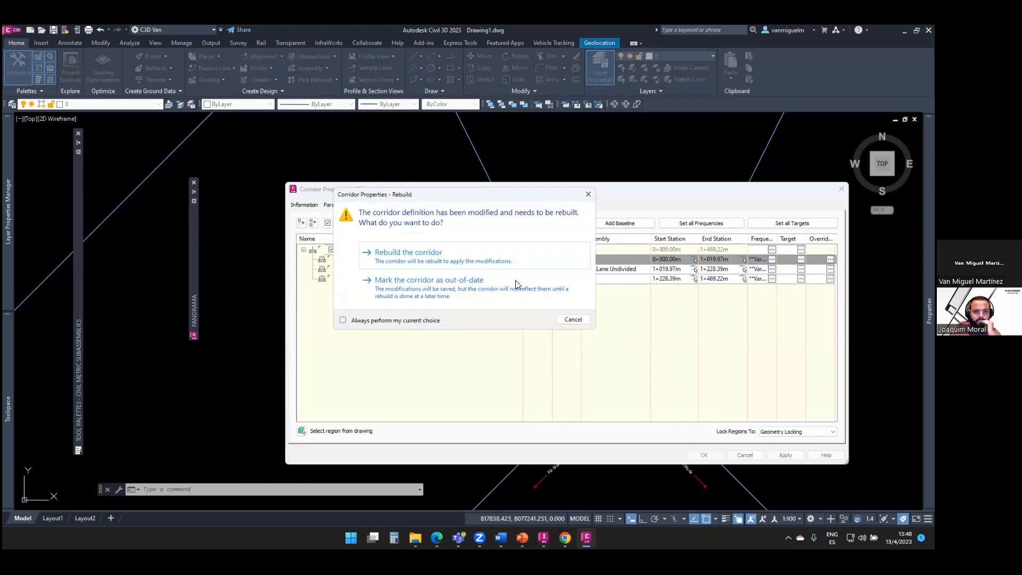
left_click(474, 257)
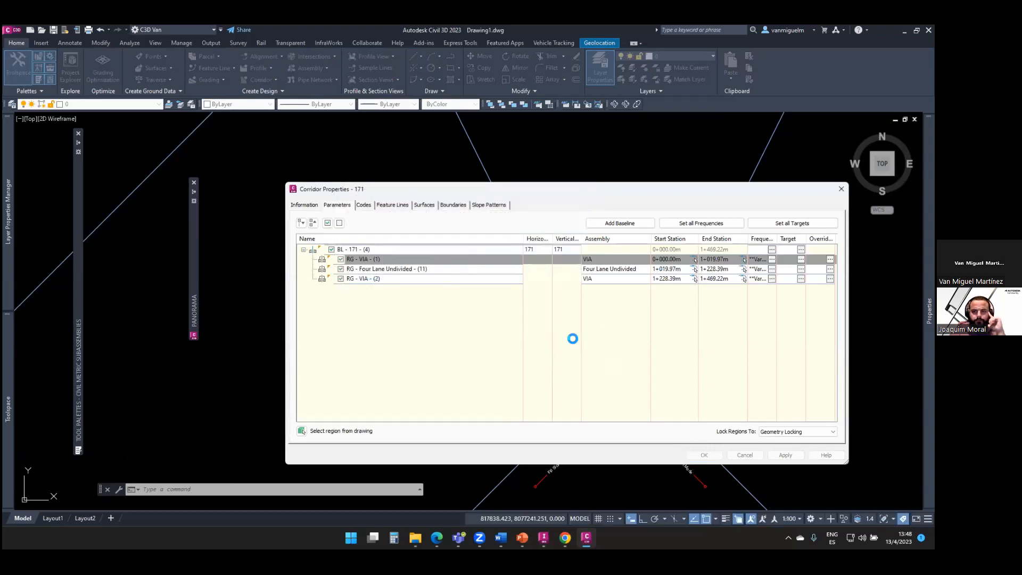
key("Escape")
Set Use Superelevation to Left Lane Outside for the VIA assembly's left lane subassembly
scroll(618, 422, "up", 3)
mouse_move(618, 422)
middle_mouse_down()
mouse_move(568, 363)
mouse_move(561, 335)
middle_mouse_up()
scroll(562, 335, "up", 1)
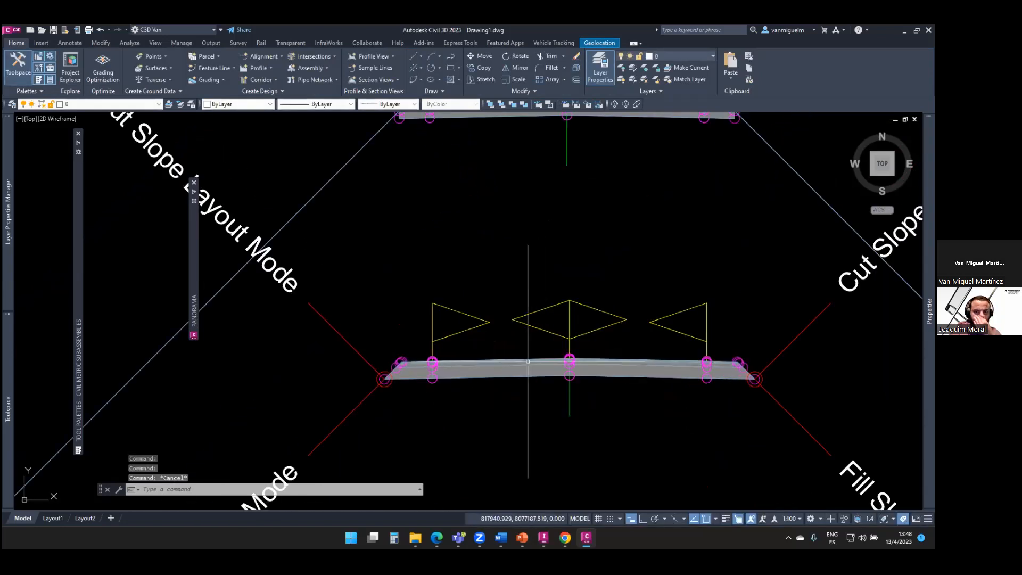
left_click(527, 361)
mouse_move(929, 311)
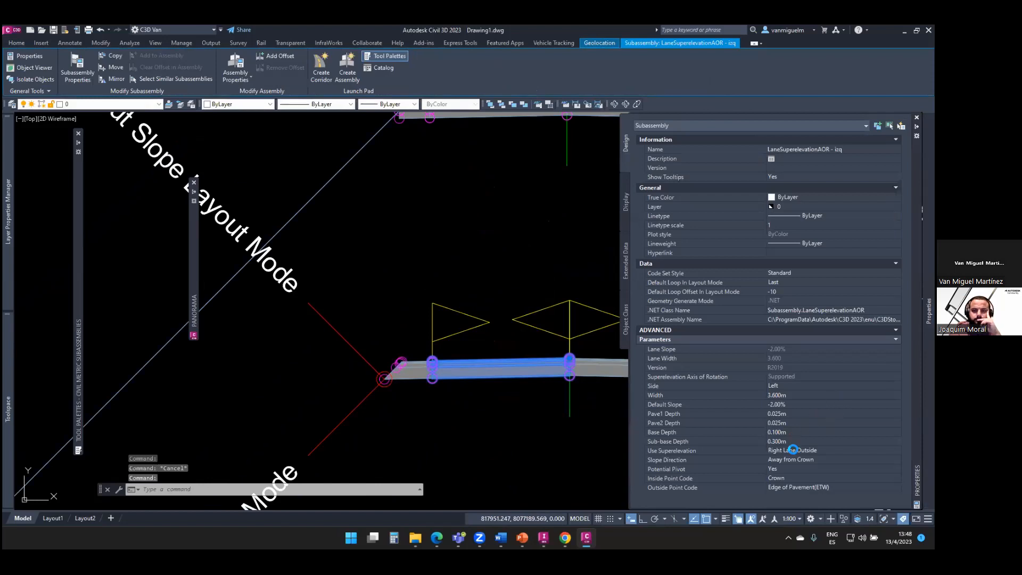
left_click(793, 450)
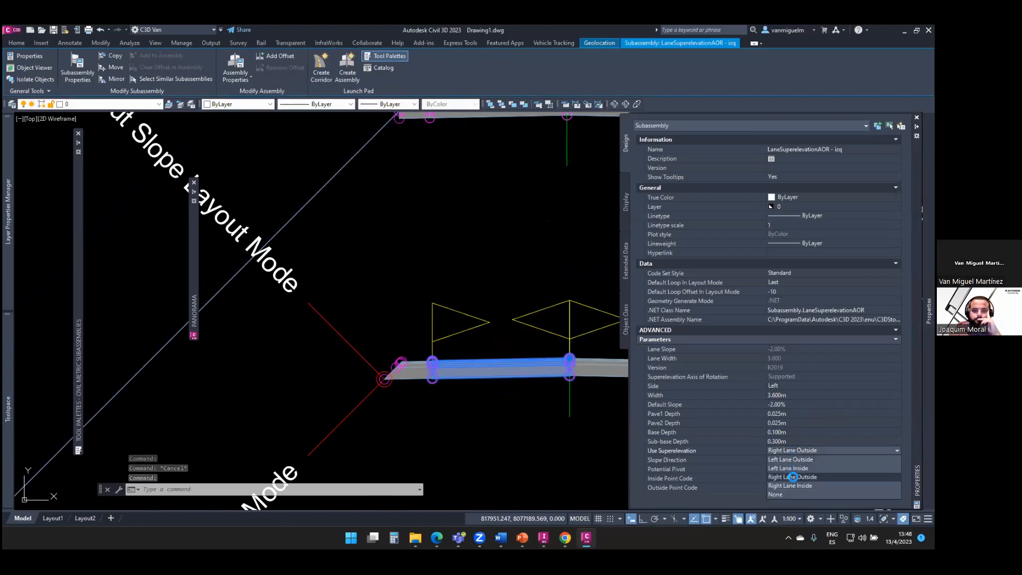
left_click(793, 458)
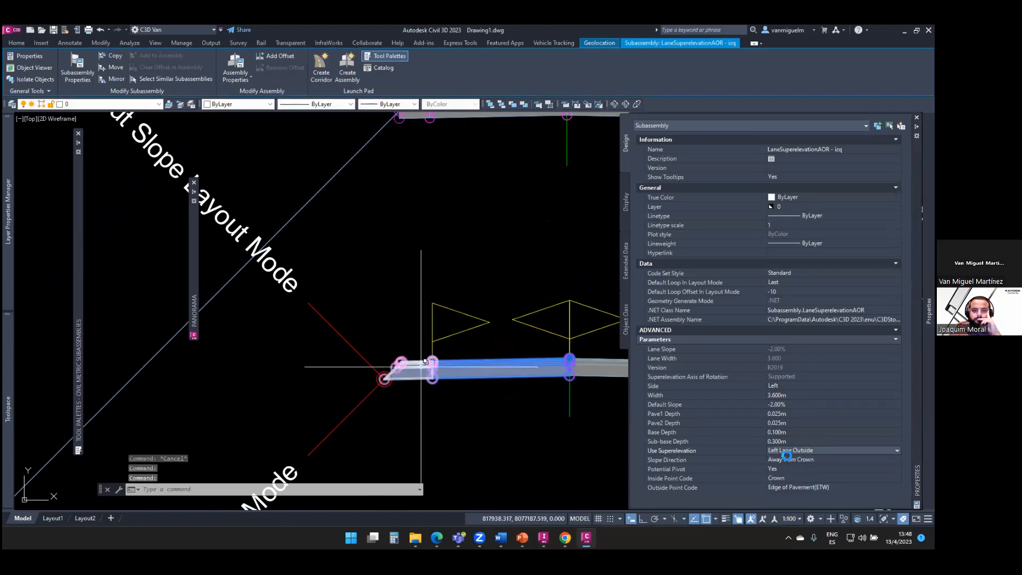
Set Use Superelevation Slope to Right Outside Shoulder for the VIA assembly's right ShoulderExtendAll subassembly
left_click(745, 373)
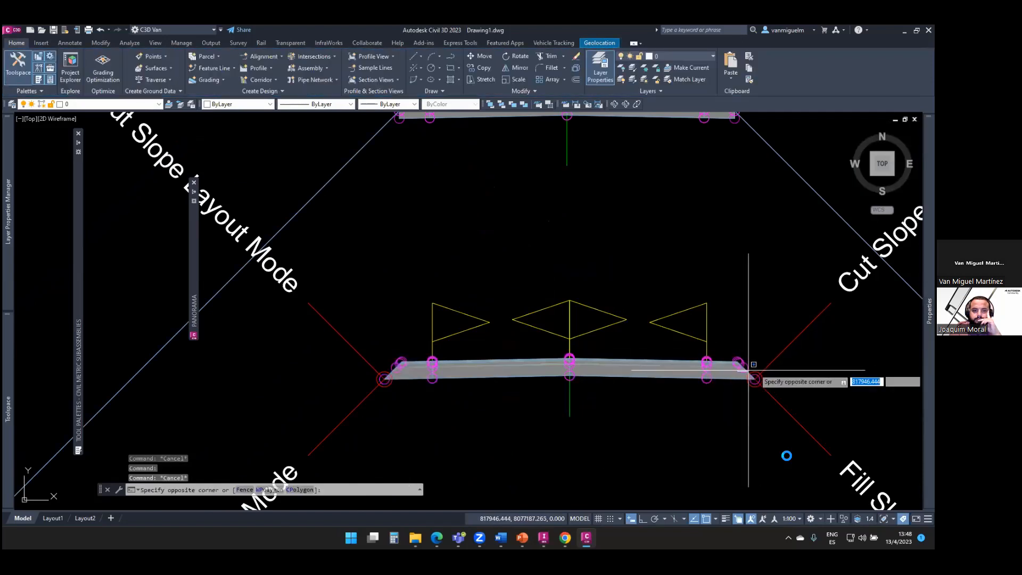
key("Escape")
double_click(744, 363)
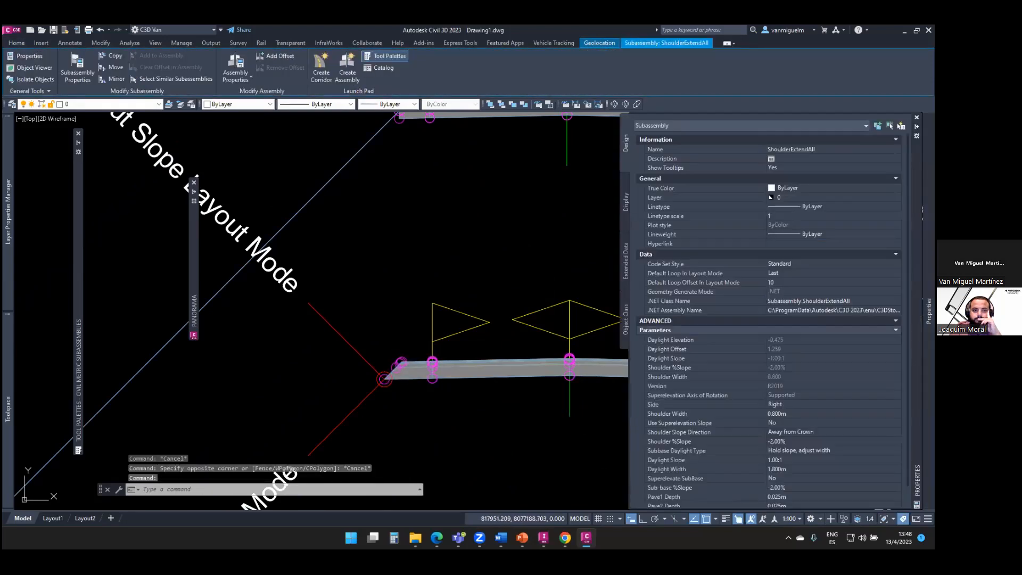
left_click(788, 392)
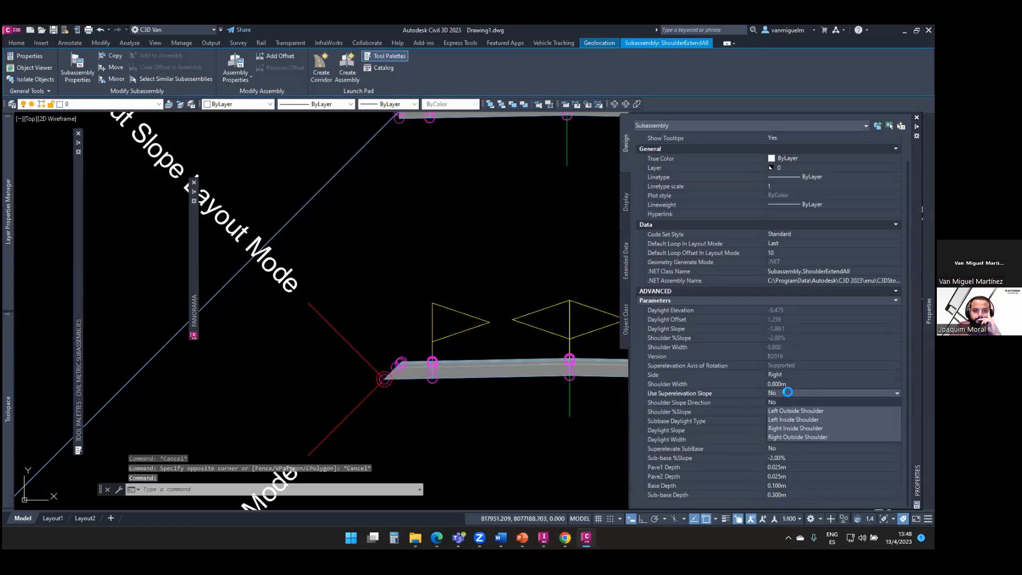
left_click(797, 436)
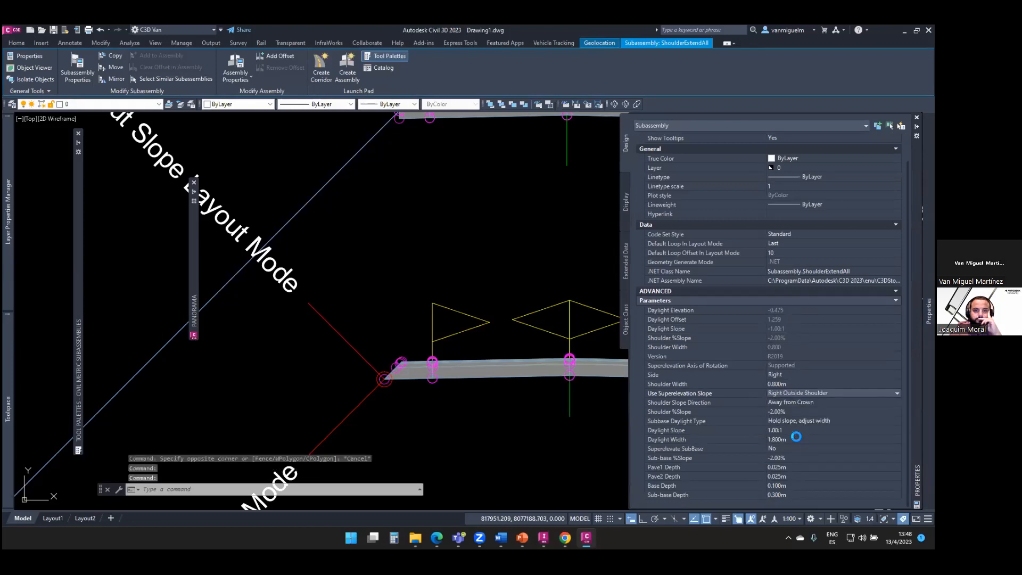
Set Use Superelevation Slope to Left Outside Shoulder for the VIA assembly's left ShoulderExtendAll subassembly
key("Escape")
double_click(431, 363)
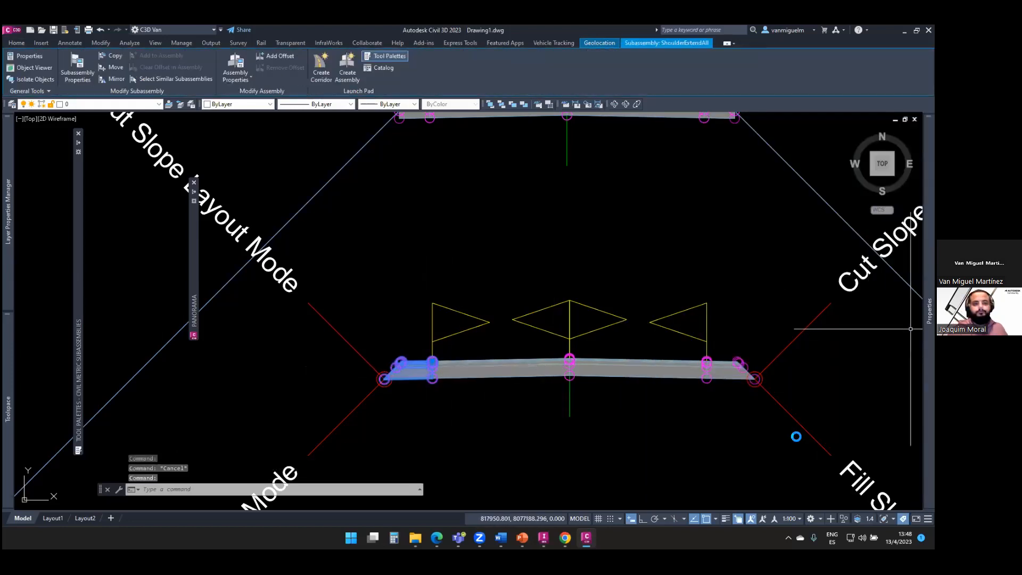
left_click(799, 392)
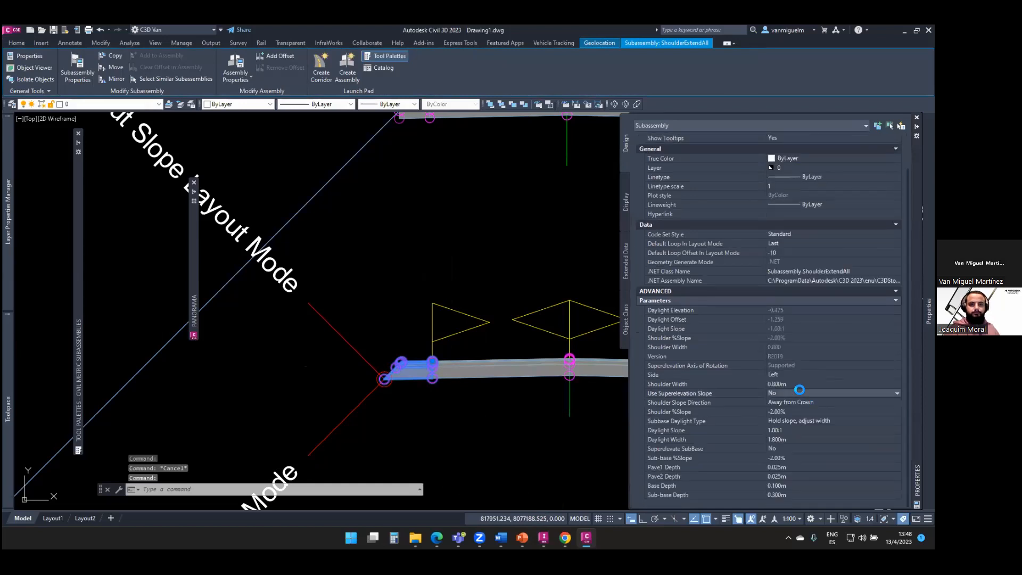
left_click(803, 413)
key("Escape")
Create a profile view of alignment 171 in the Standard style and place it to the right of the surface boundary
scroll(431, 314, "down", 10)
middle_click_drag(432, 314, 442, 404)
scroll(443, 403, "down", 6)
scroll(448, 306, "up", 6)
middle_click_drag(448, 306, 453, 258)
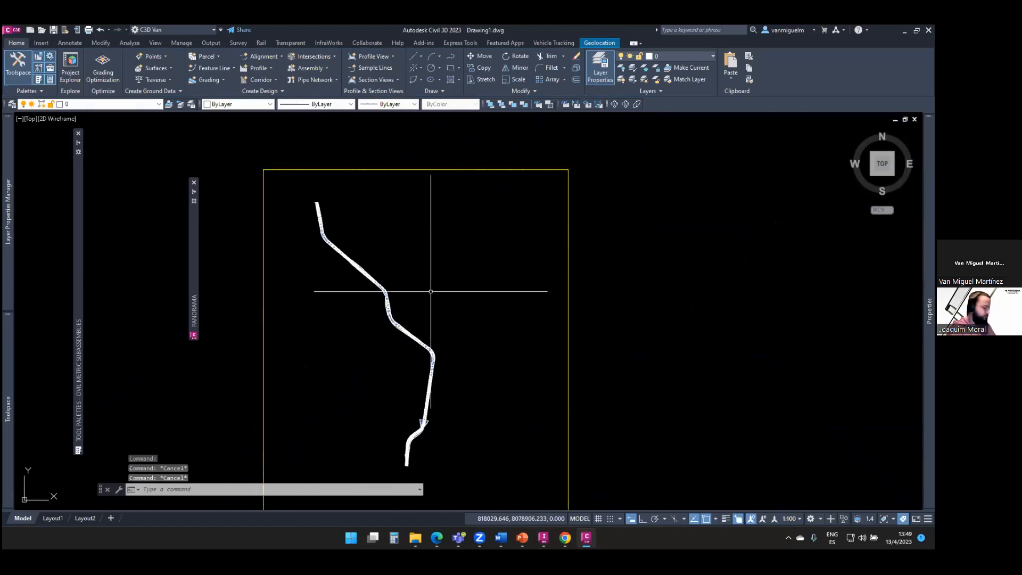
middle_click_drag(354, 189, 348, 164)
left_click(264, 56)
key("Escape")
left_click(372, 57)
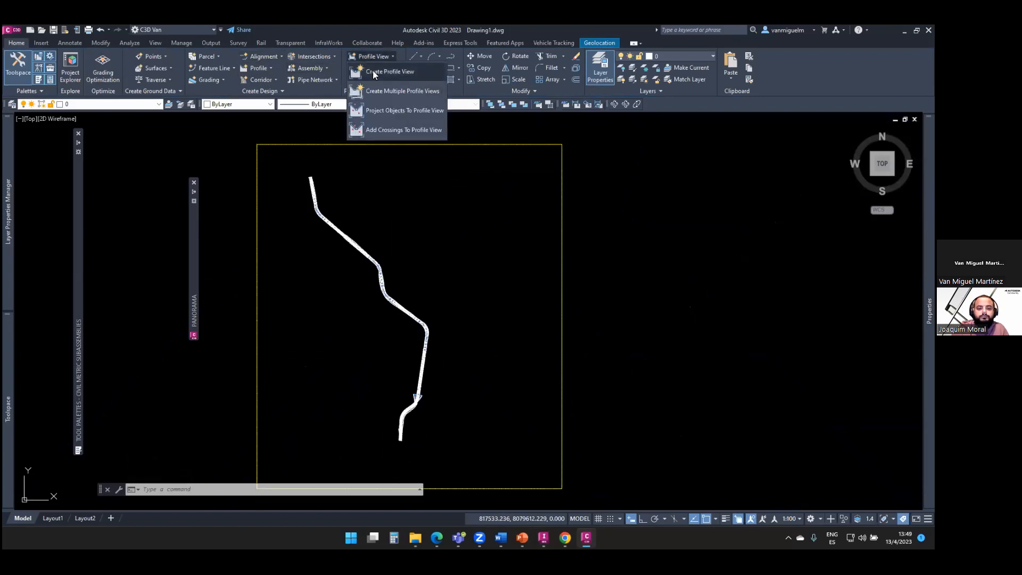
left_click(373, 71)
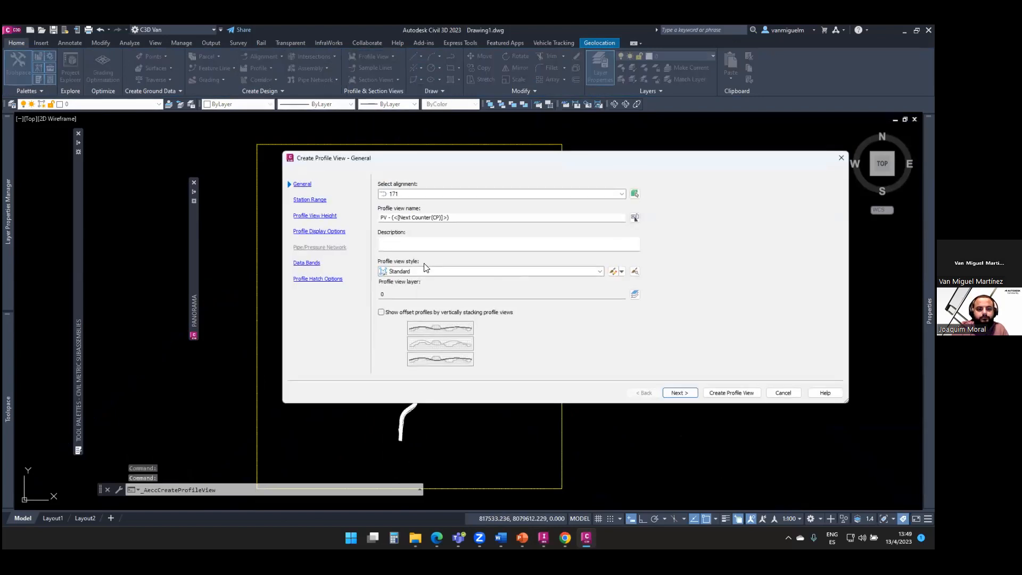
left_click(686, 392)
left_click(686, 391)
left_click(686, 391)
left_click(731, 393)
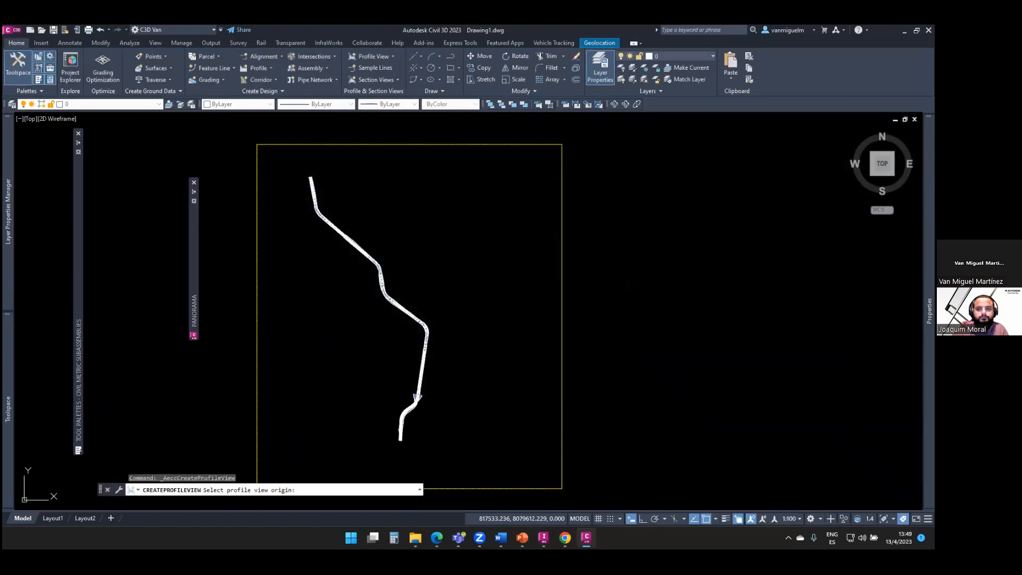
scroll(541, 305, "down", 4)
left_click(618, 296)
scroll(607, 258, "up", 6)
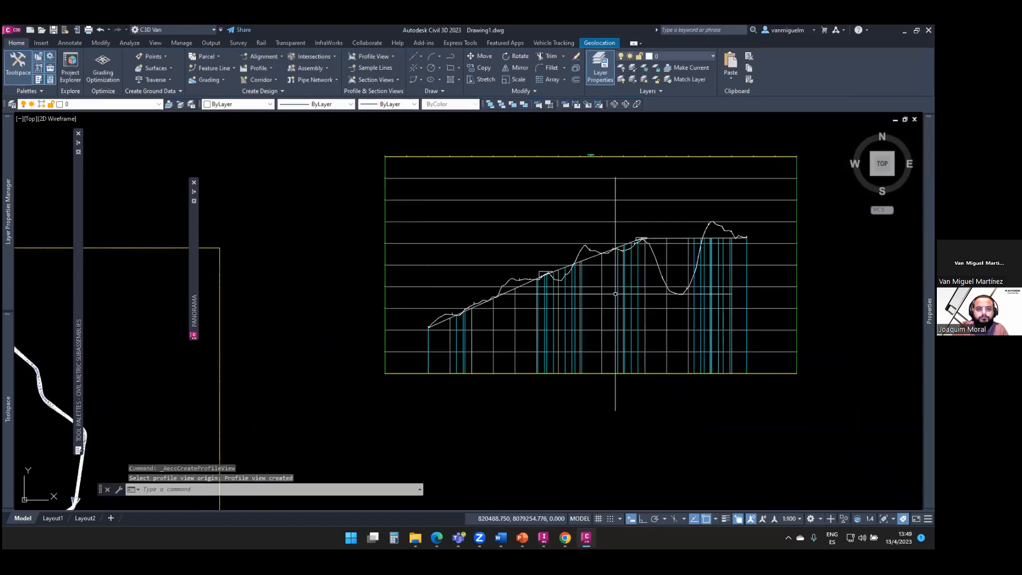
key("Escape")
In the profile view's Standard style, set the major horizontal and vertical grid lines to colour 251
left_click(604, 257)
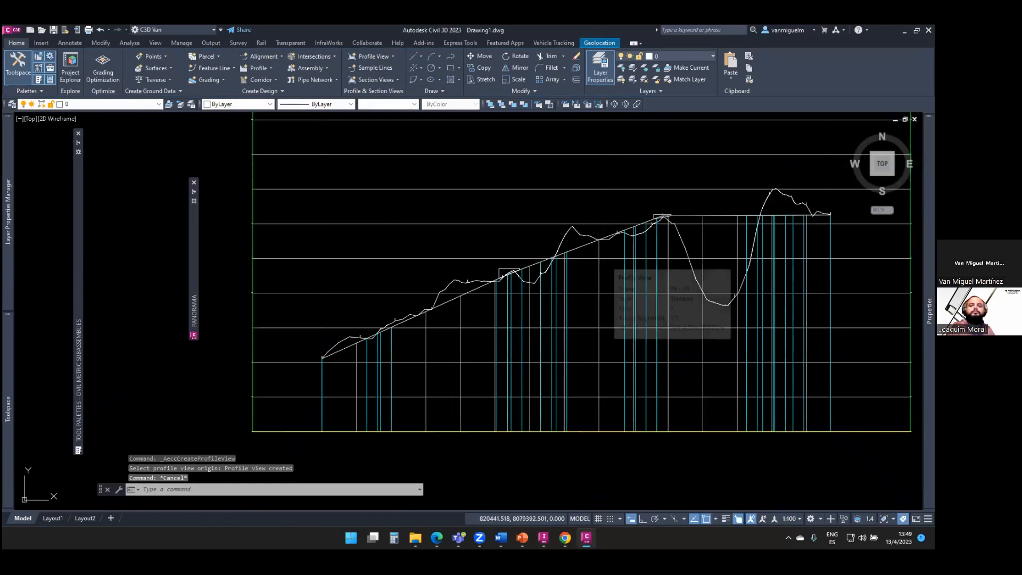
right_click(605, 257)
left_click(654, 363)
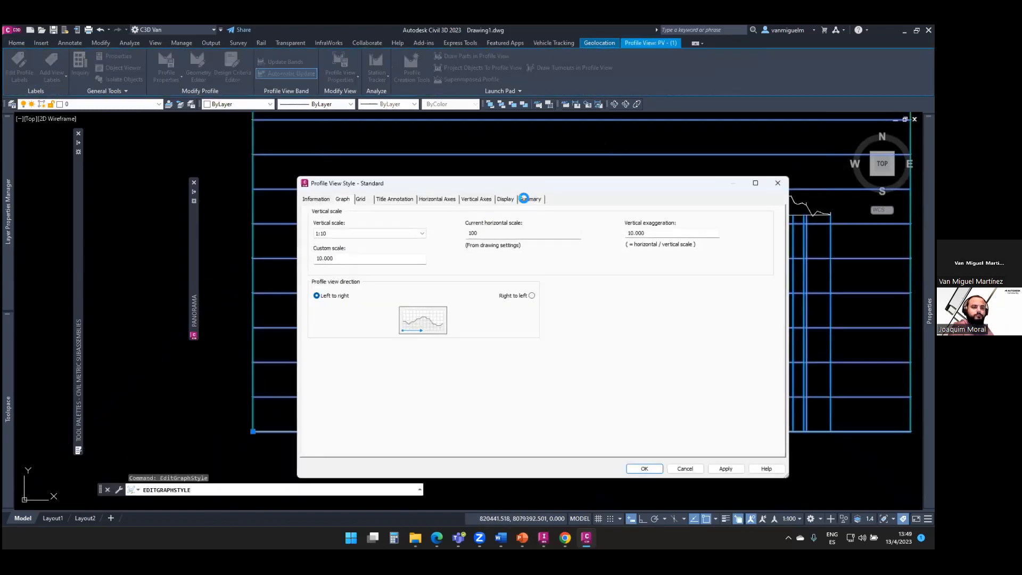
left_click(503, 199)
scroll(421, 320, "down", 4)
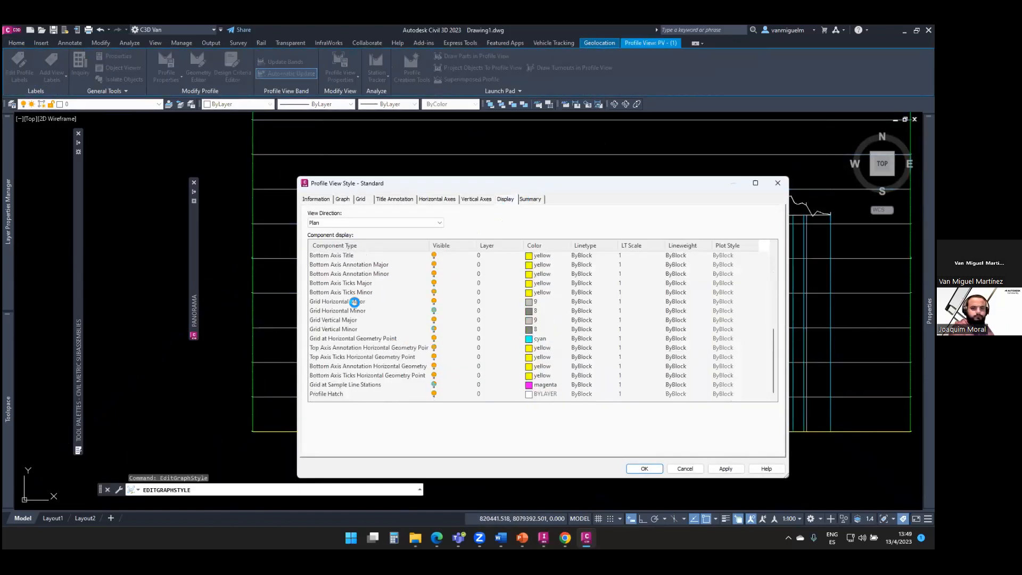
left_click(354, 301)
left_click(350, 320, "ctrl")
left_click(525, 301)
left_click(334, 325)
left_click(390, 367)
Set the minor horizontal and vertical grid lines of the Standard profile view style to colour 250
left_click(366, 311)
left_click(352, 329, "ctrl")
left_click(529, 311)
left_click(329, 326)
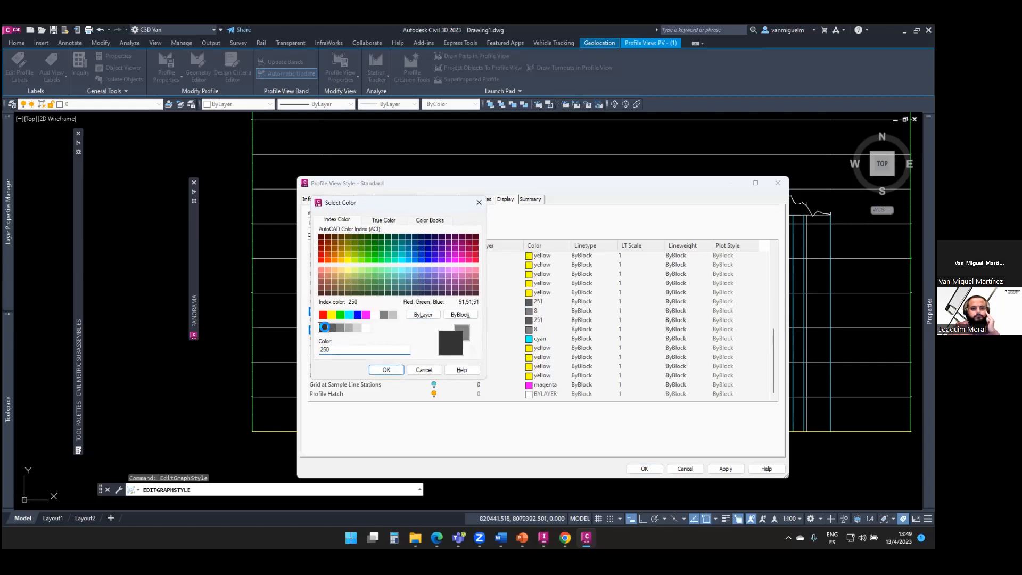
left_click(386, 369)
Set the profile view style's vertical scale to 1:100 and accept the style changes
left_click(343, 199)
left_click(369, 198)
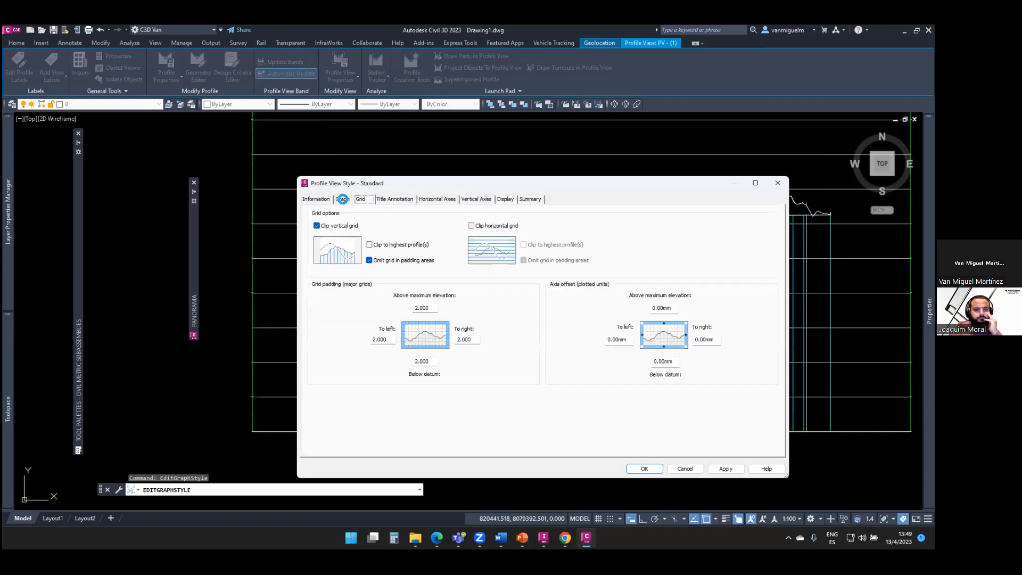
left_click(343, 199)
left_click(656, 469)
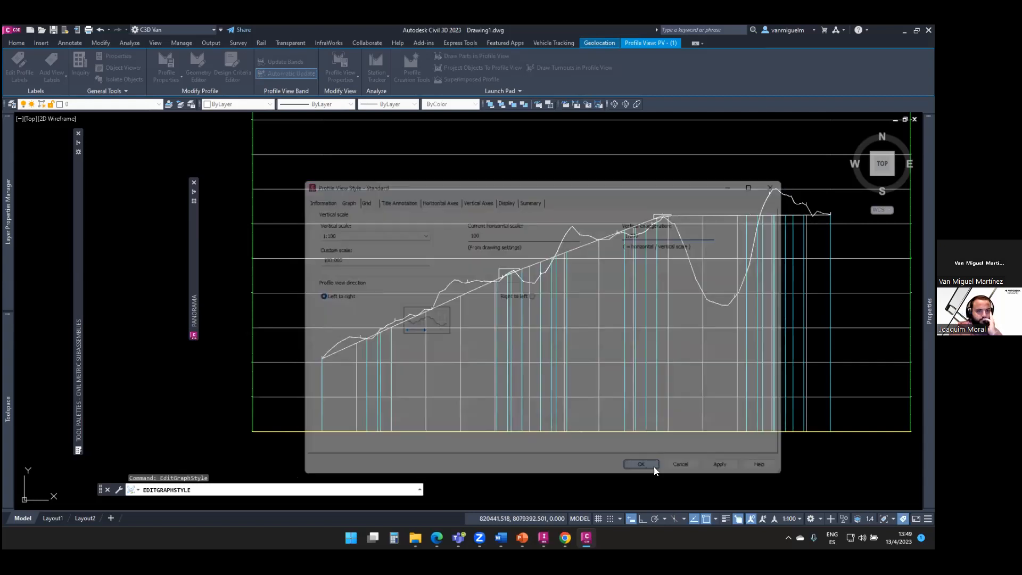
key("Escape")
Open the geometry editor for profile 171 and review its PVI-based grade and curve table
scroll(691, 368, "up", 5)
scroll(691, 368, "up", 2)
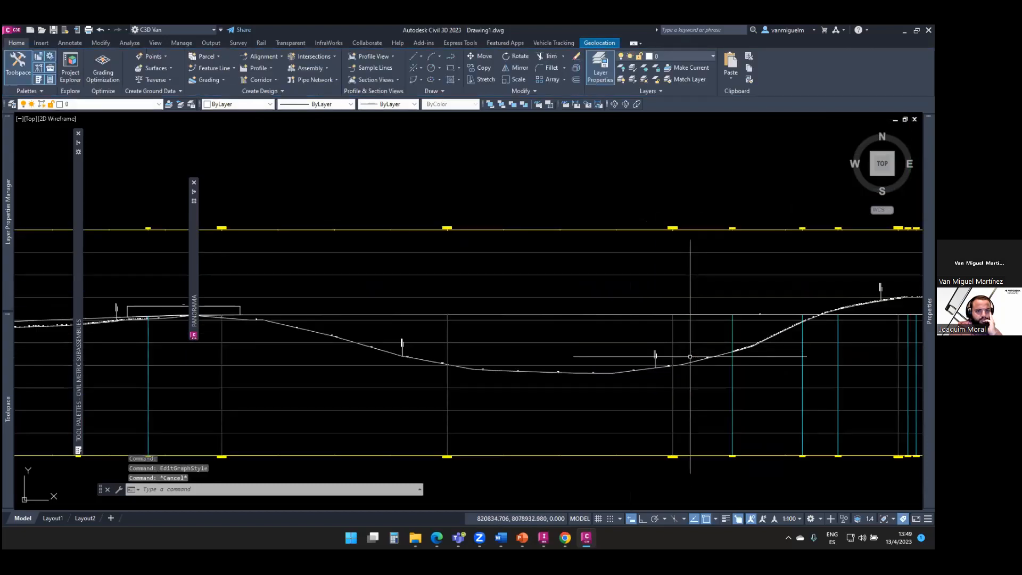
scroll(678, 354, "up", 2)
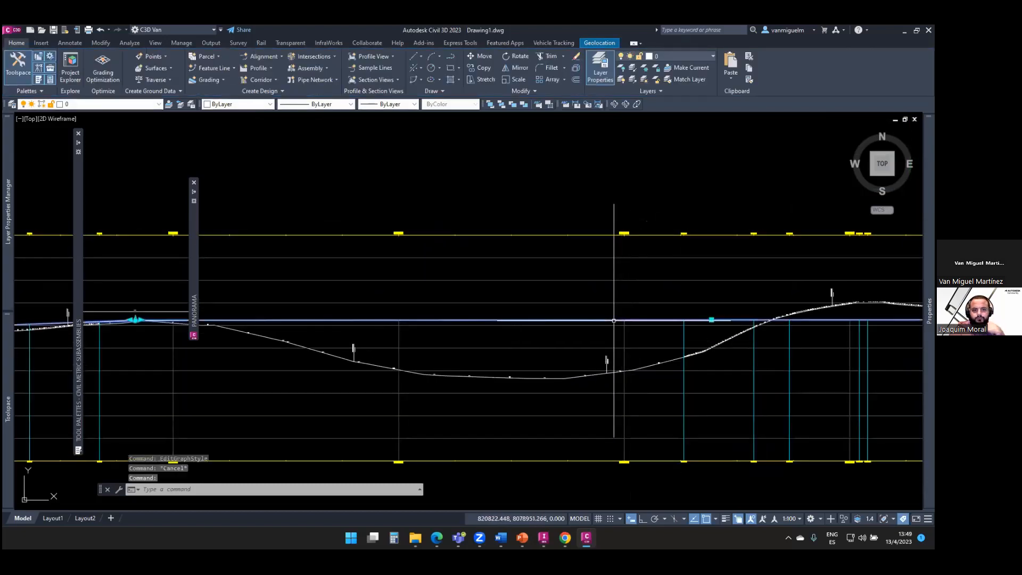
left_click(615, 320)
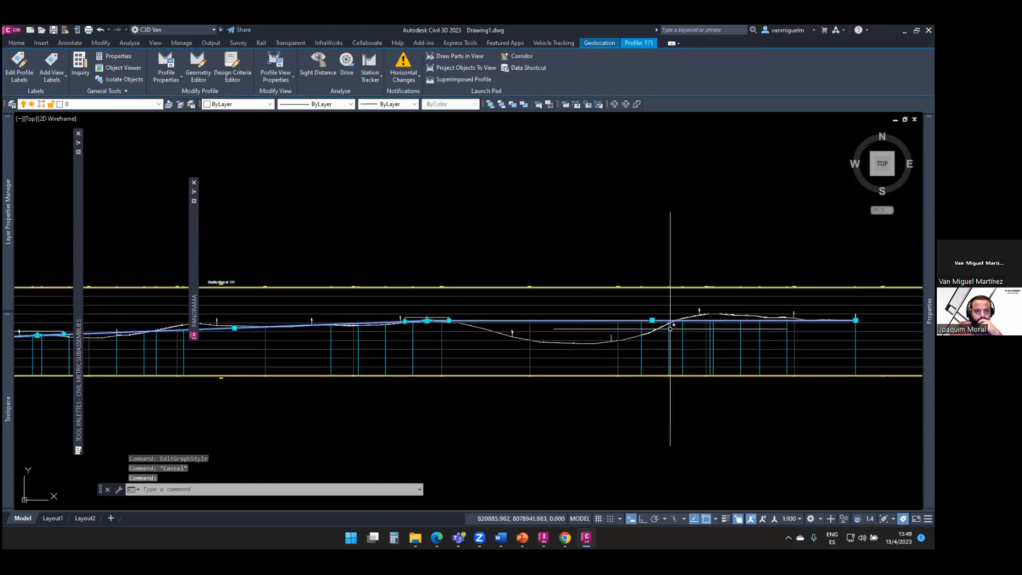
scroll(527, 333, "up", 2)
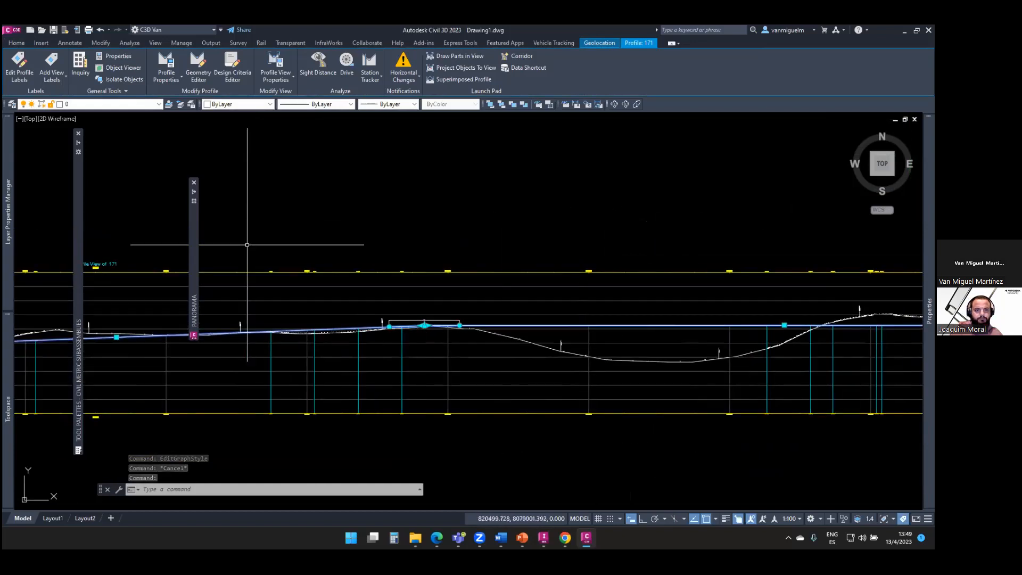
left_click(194, 182)
scroll(454, 285, "up", 2)
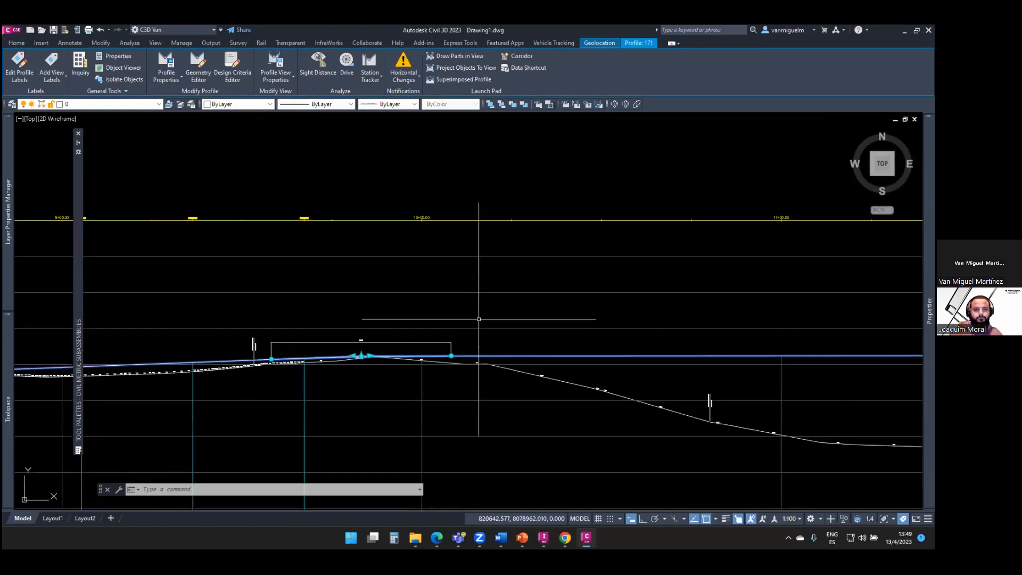
right_click(482, 321)
left_click(527, 437)
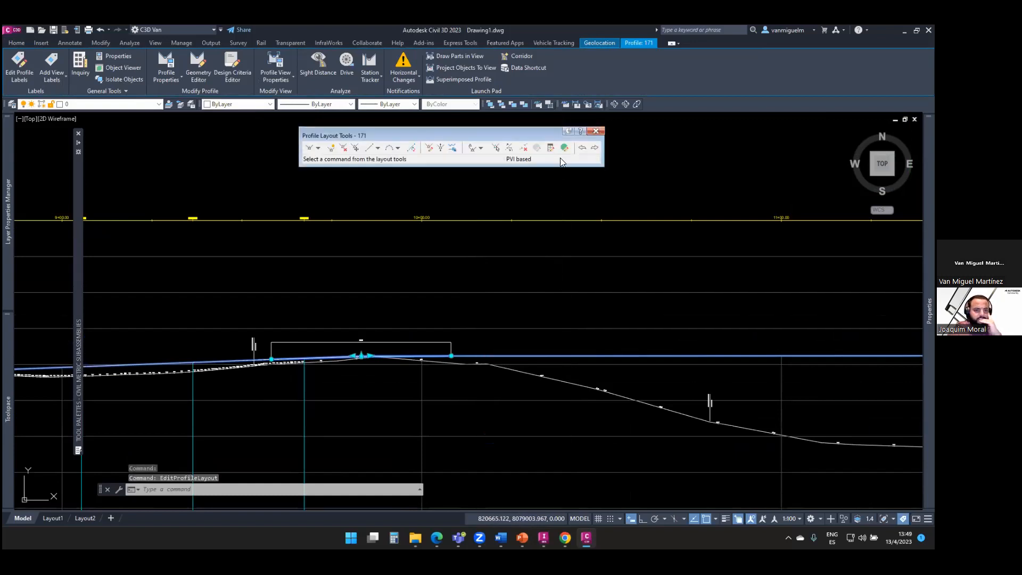
mouse_move(190, 226)
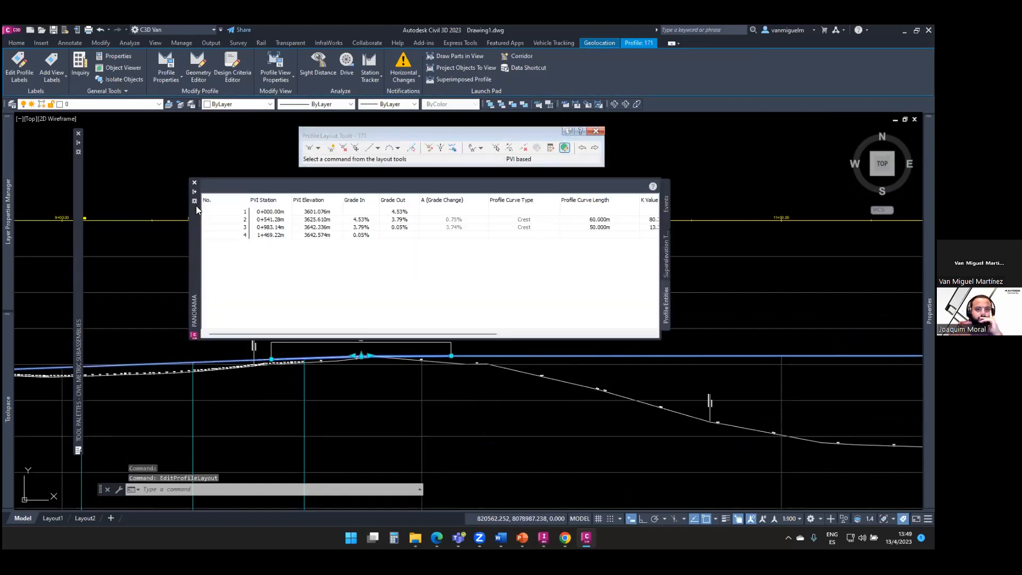
left_click_drag(238, 204, 544, 250, "ctrl")
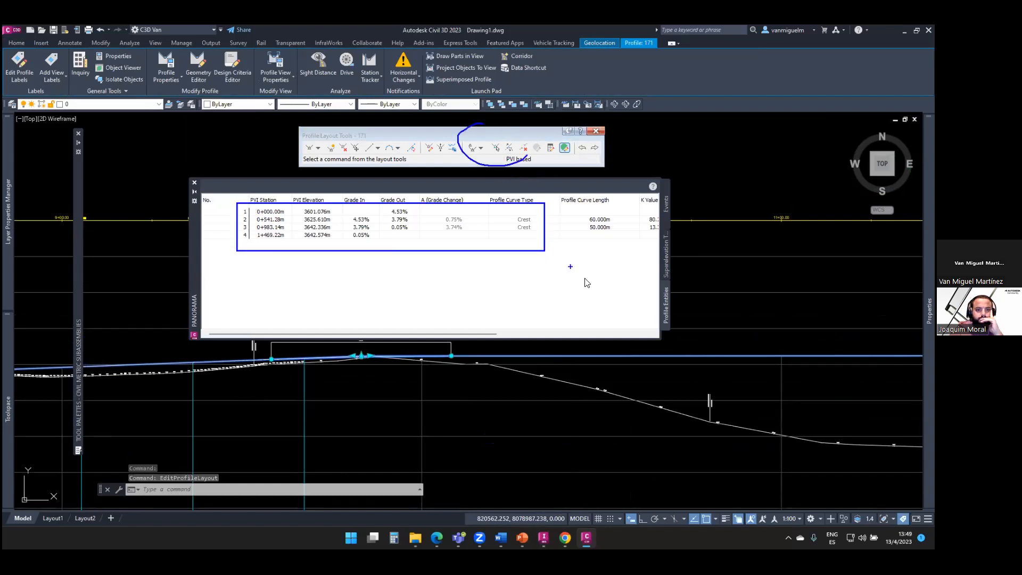
Switch the profile 171 table to entity-based listing, review the curve radius columns, and close the profile layout tools
left_click(481, 148)
left_click(479, 174)
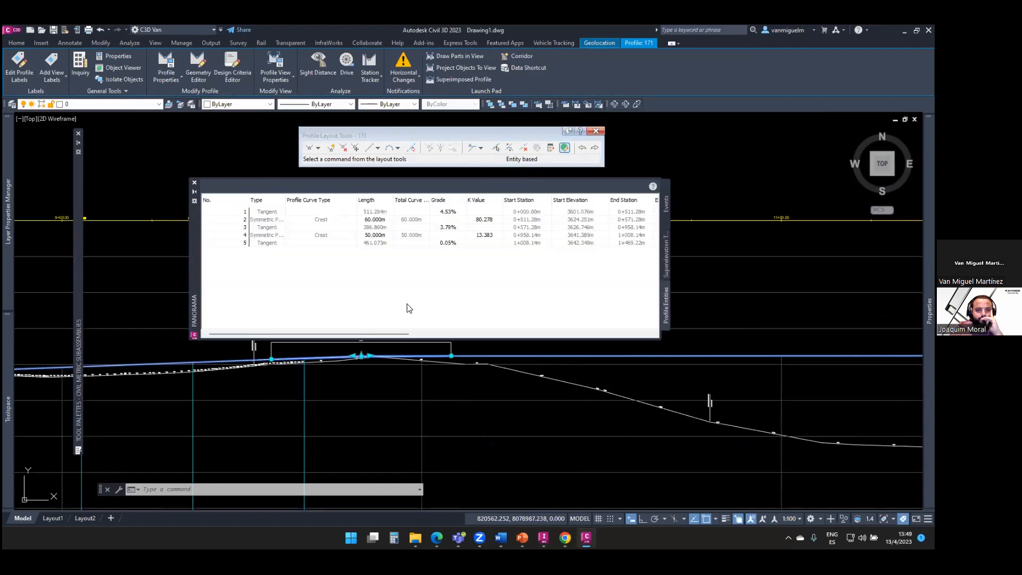
left_click_drag(386, 333, 525, 332)
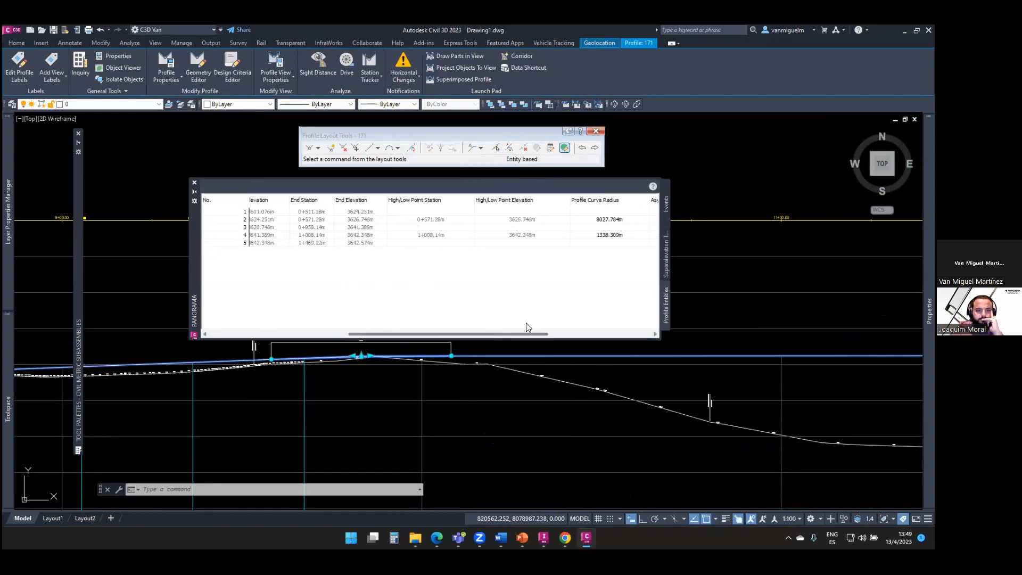
left_click(195, 182)
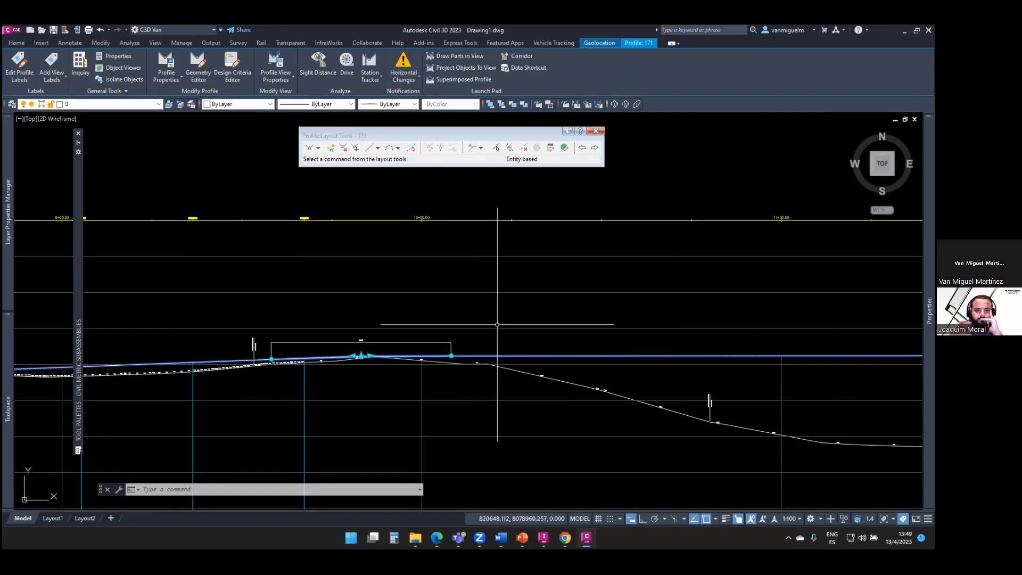
scroll(496, 326, "down", 8)
scroll(337, 378, "up", 2)
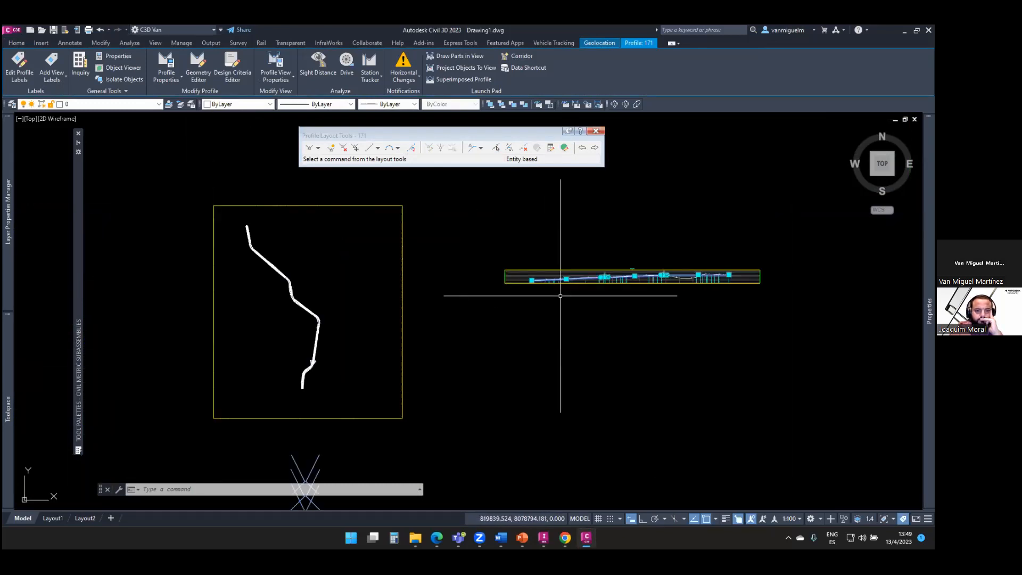
key("Escape")
key("Escape")
key("Escape")
left_click(595, 131)
Examine the road corridor along its length in plan, alongside the surface boundary and profile view
middle_click_drag(440, 277, 552, 292)
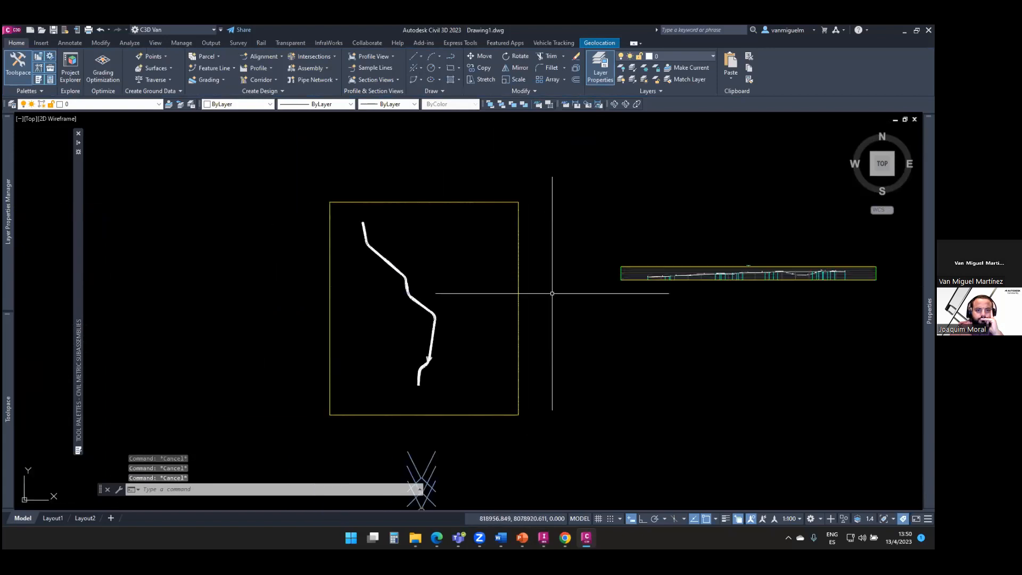
scroll(418, 315, "up", 5)
scroll(303, 227, "up", 2)
middle_click_drag(303, 227, 374, 340)
scroll(381, 354, "down", 2)
scroll(422, 399, "up", 6)
scroll(428, 331, "down", 6)
scroll(428, 330, "down", 8)
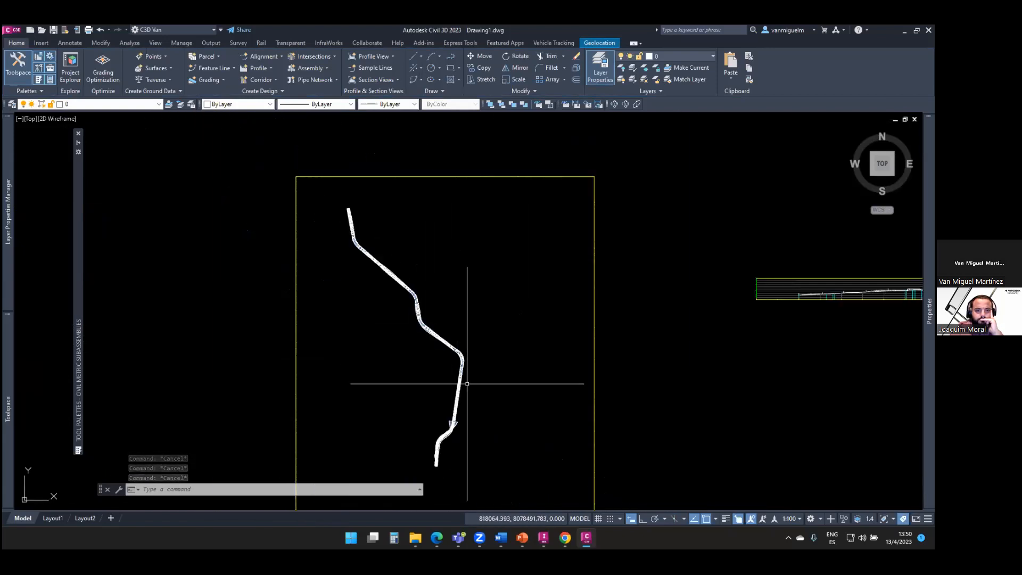
scroll(452, 426, "down", 4)
middle_click_drag(479, 383, 456, 315)
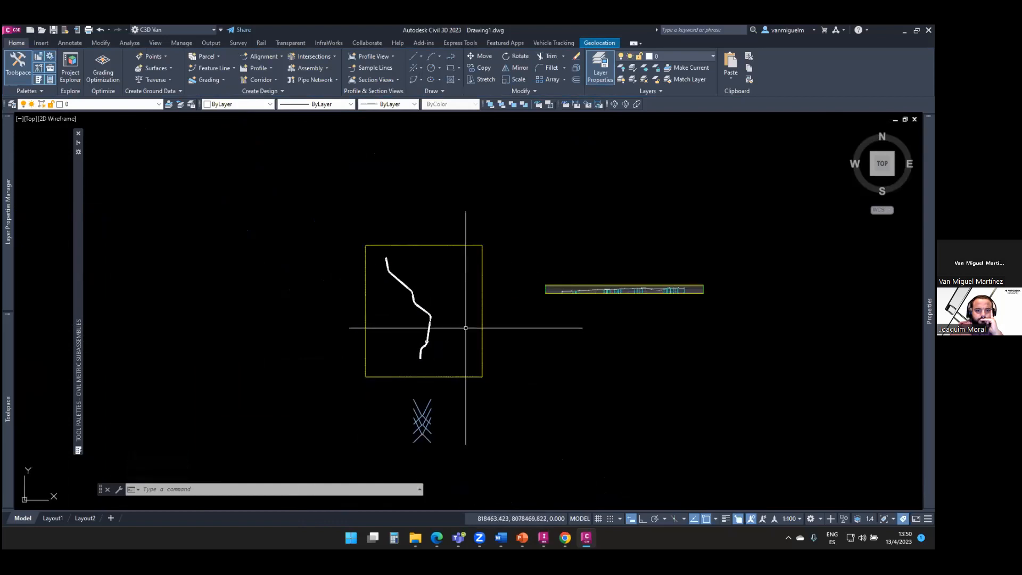
left_click(8, 31)
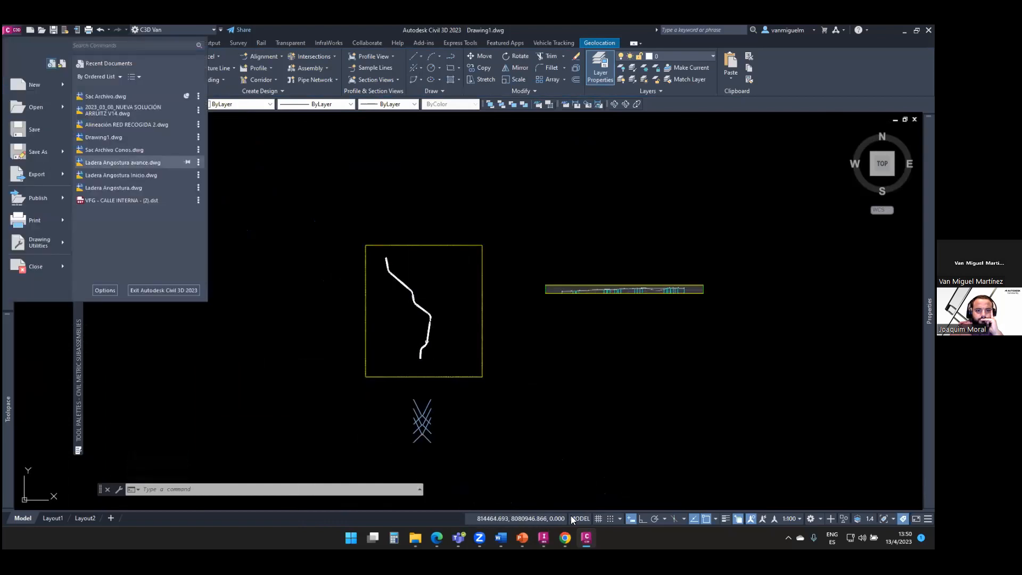
left_click(522, 537)
left_click(523, 482)
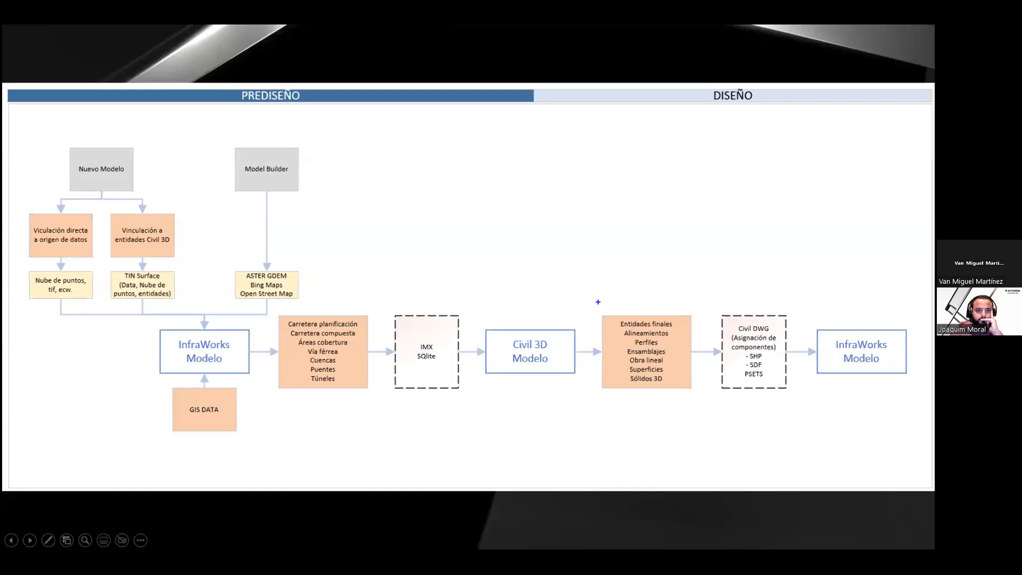
mouse_move(618, 279)
left_mouse_down()
mouse_move(514, 293)
mouse_move(691, 422)
mouse_move(620, 273)
left_mouse_up()
left_click_drag(671, 227, 654, 268)
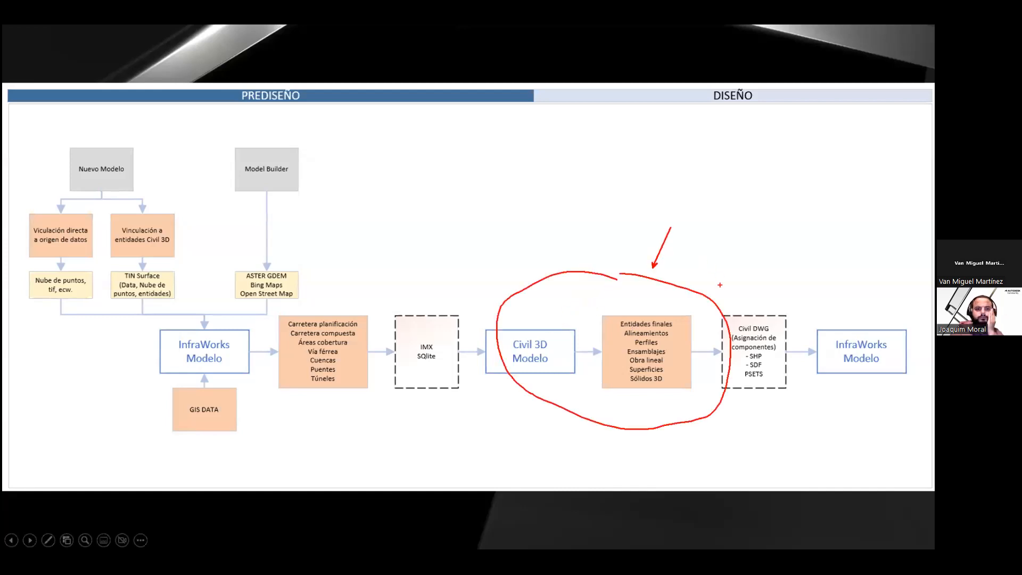
key("e")
mouse_move(776, 290)
left_mouse_down()
mouse_move(702, 357)
mouse_move(777, 290)
left_mouse_up()
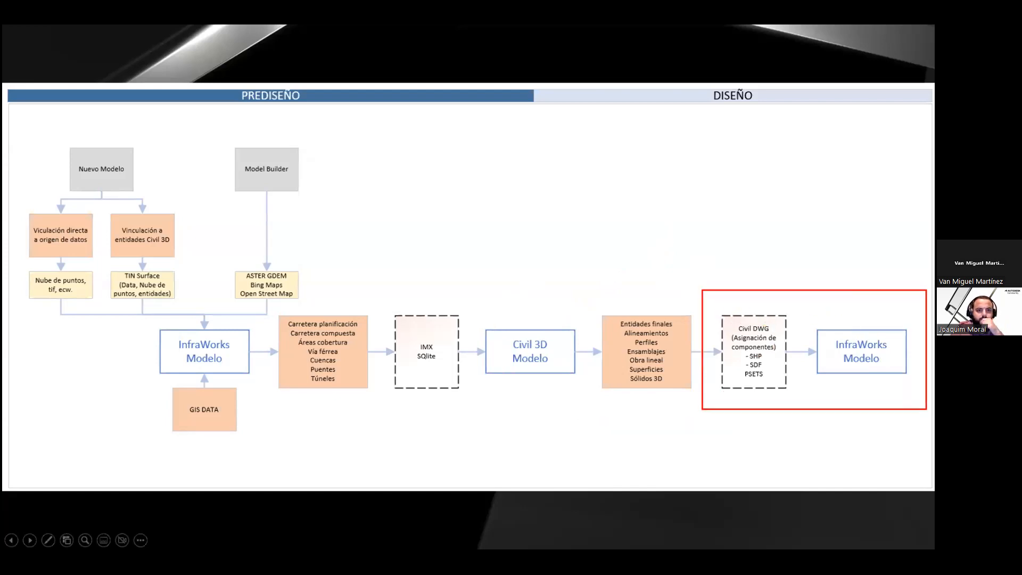
left_click_drag(776, 201, 801, 300)
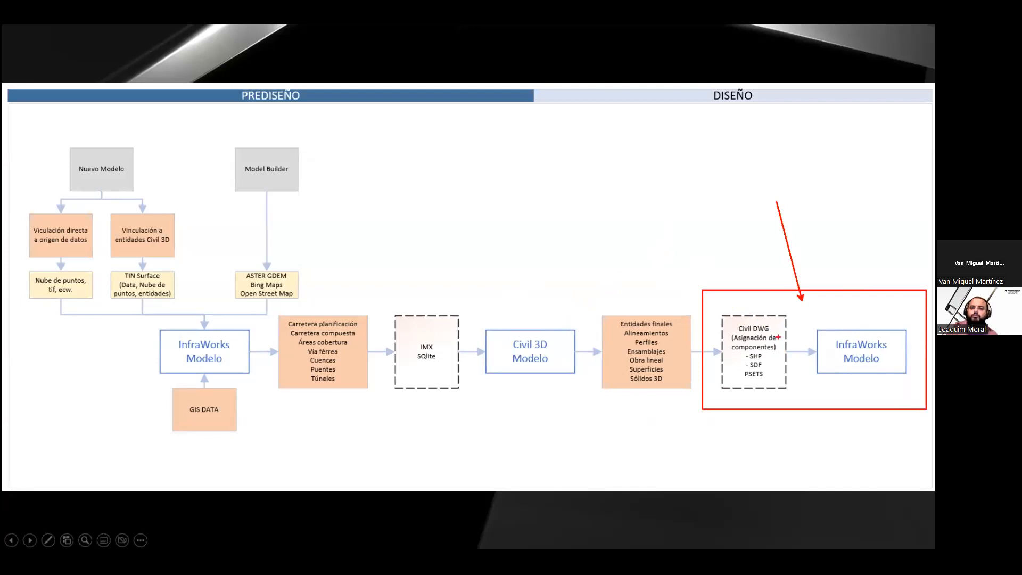
mouse_move(434, 334)
left_mouse_down()
mouse_move(453, 354)
mouse_move(433, 331)
mouse_move(469, 318)
mouse_move(509, 246)
left_mouse_up()
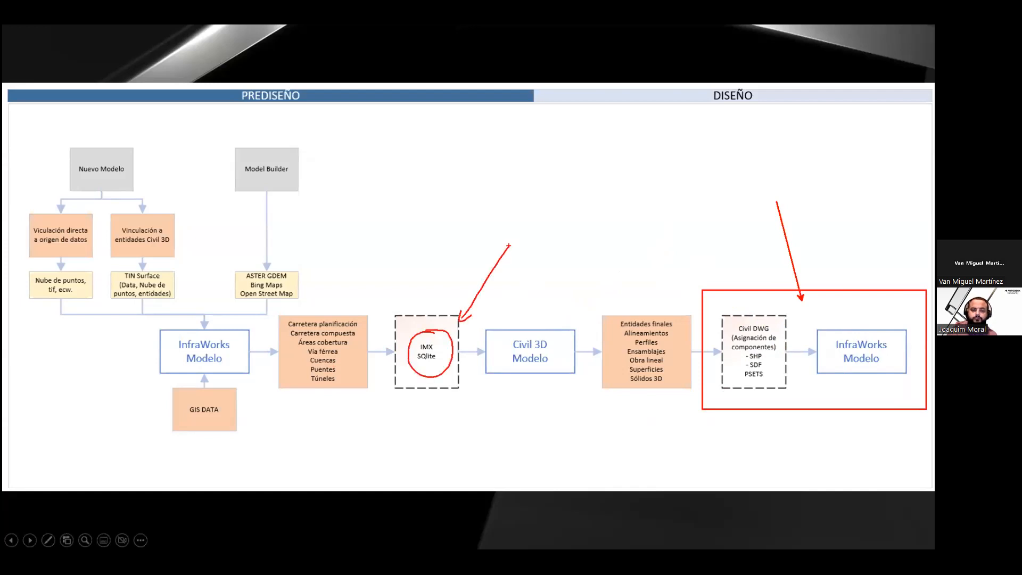
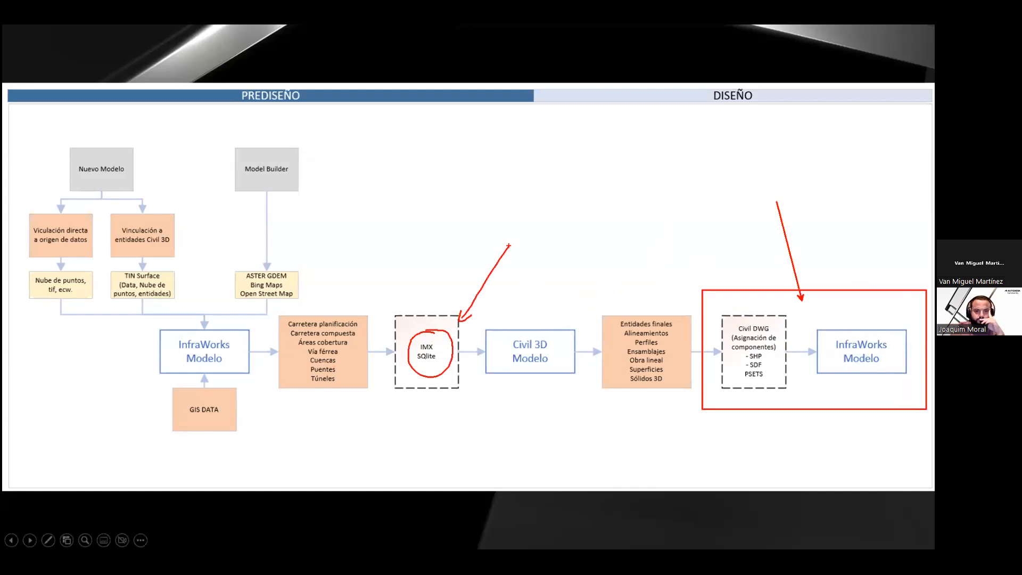
key("e")
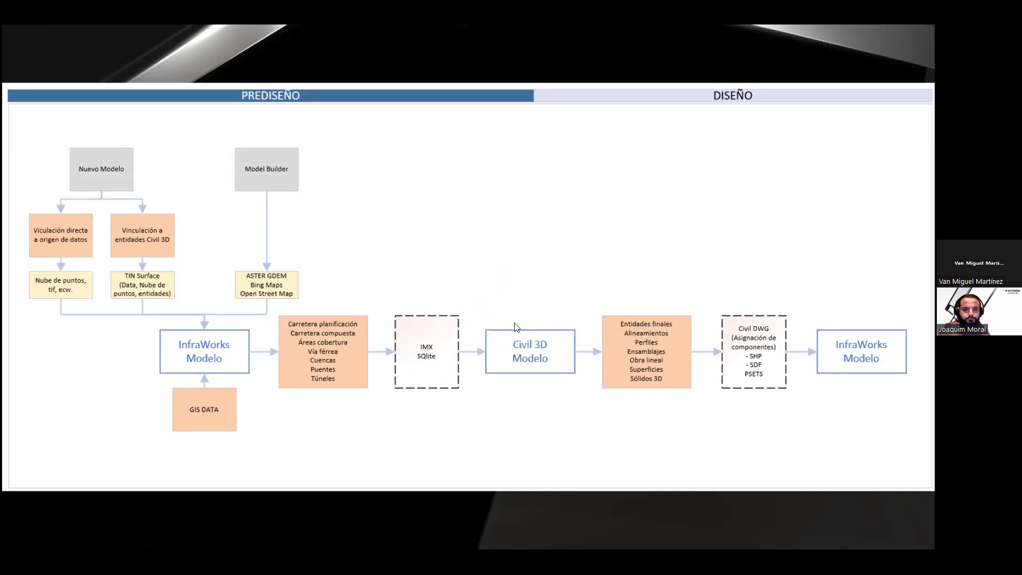
Return to Civil 3D and save the drawing on the Desktop as VIA_01 in AutoCAD 2018 Drawing format
key("alt+Tab")
key("alt+Tab")
left_click(522, 377)
key("Escape")
key("Escape")
left_click(11, 33)
left_click(36, 153)
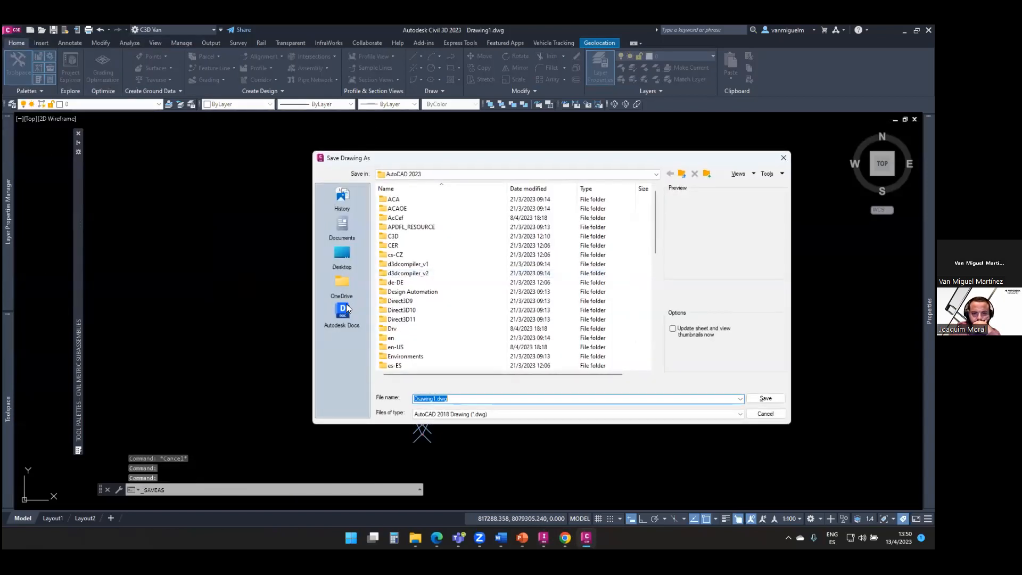
left_click(343, 259)
key("Caps_Lock")
type("VIA_01")
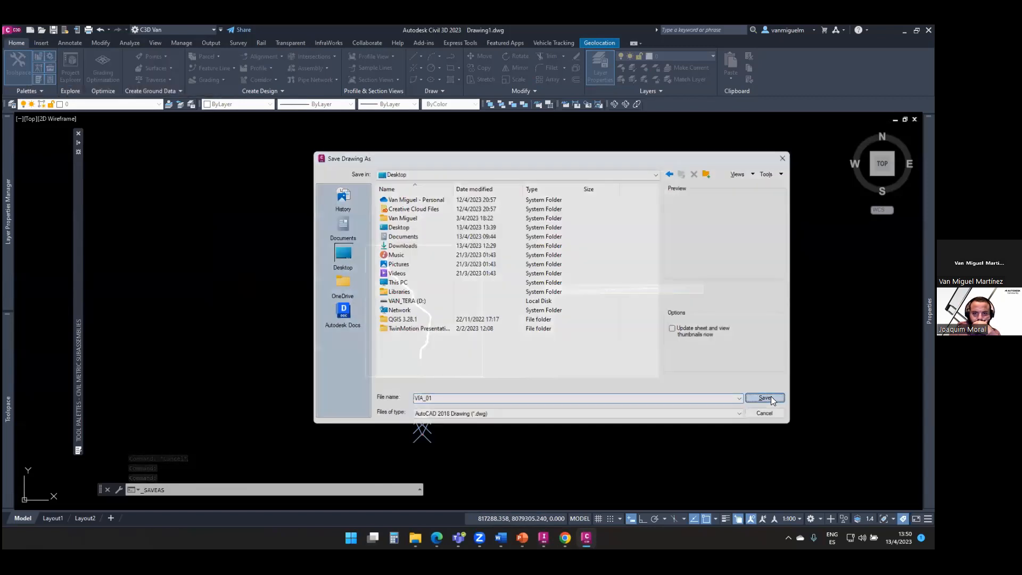
left_click(766, 398)
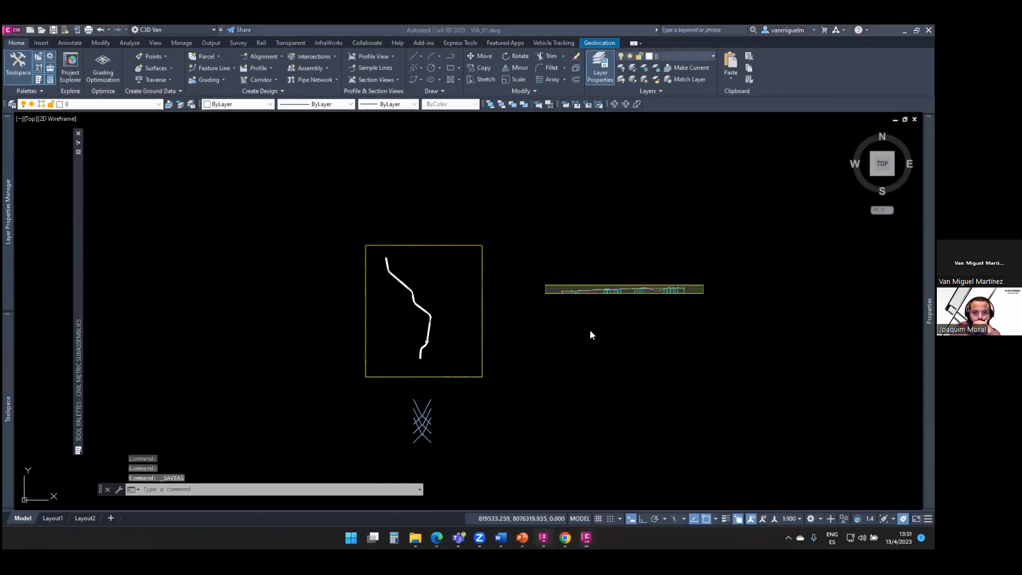
Switch to InfraWorks, add a new proposal named VIA to the LR-Model, and keep it as the active proposal
key("alt+Tab")
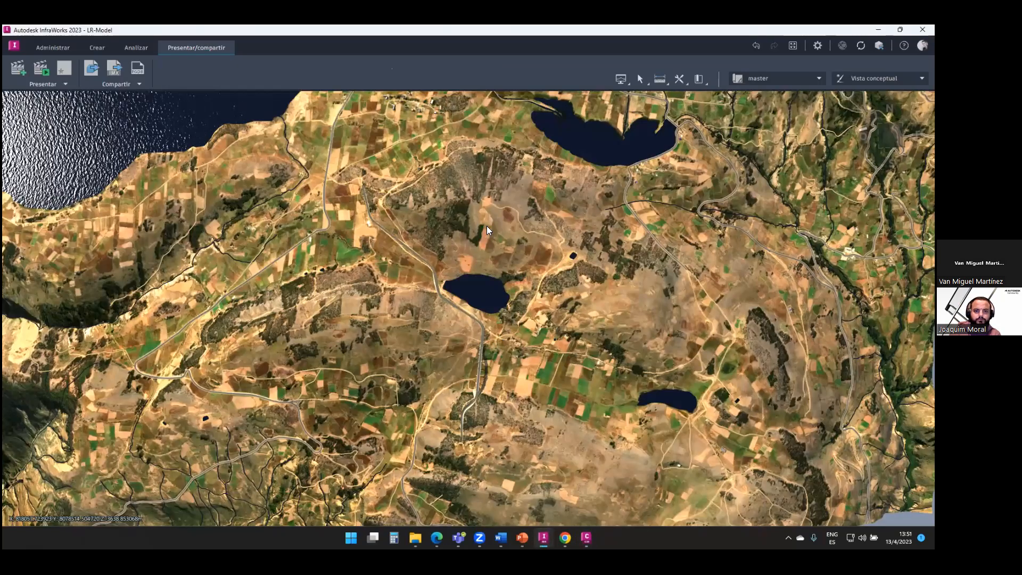
scroll(479, 372, "up", 3)
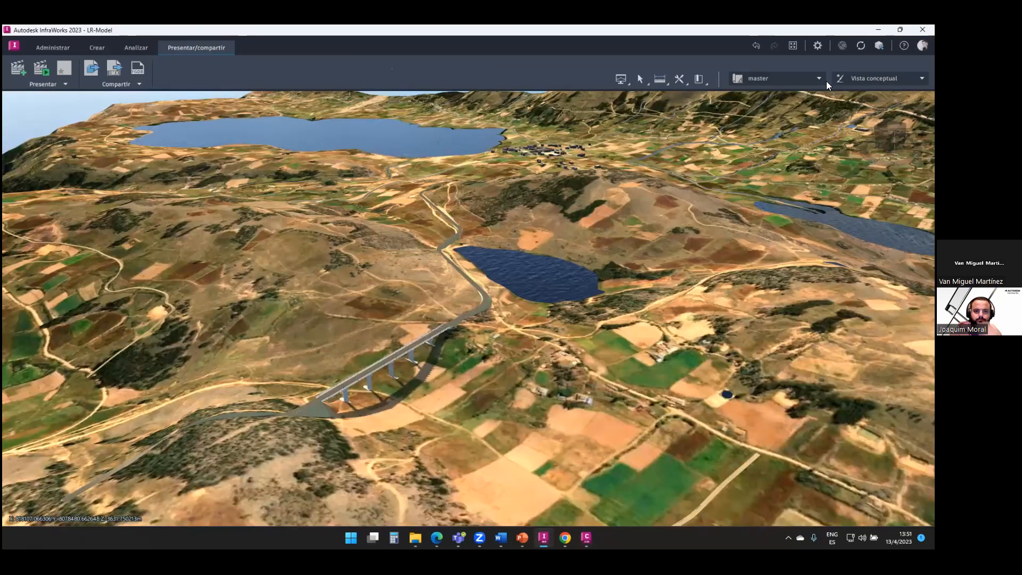
left_click(819, 78)
left_click(815, 109)
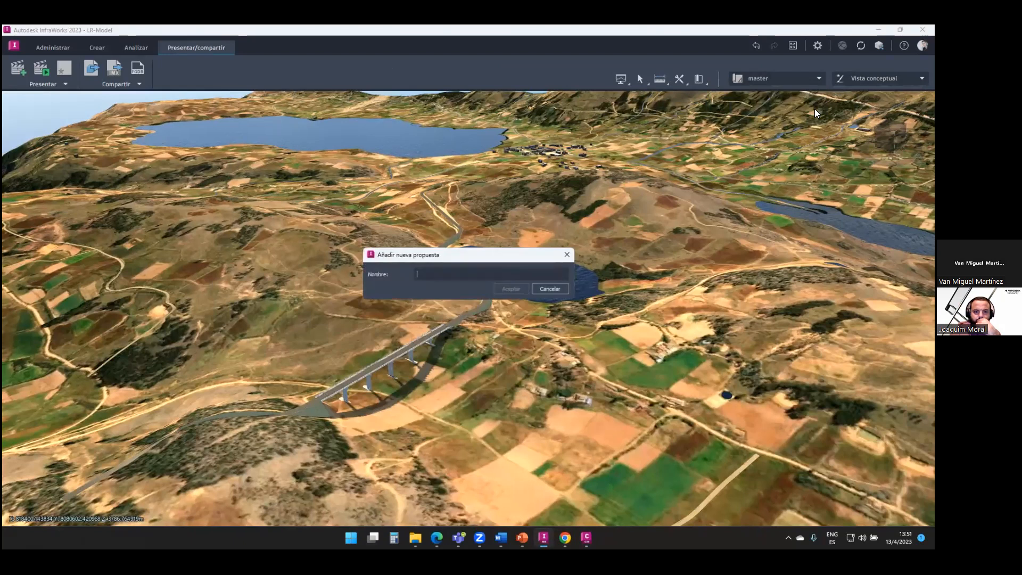
type("VIA")
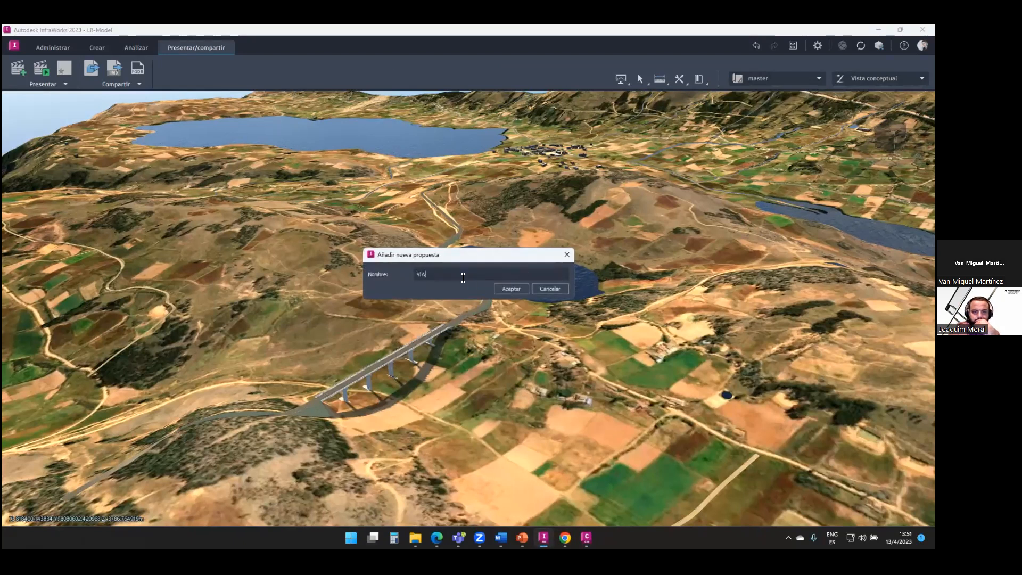
left_click(510, 288)
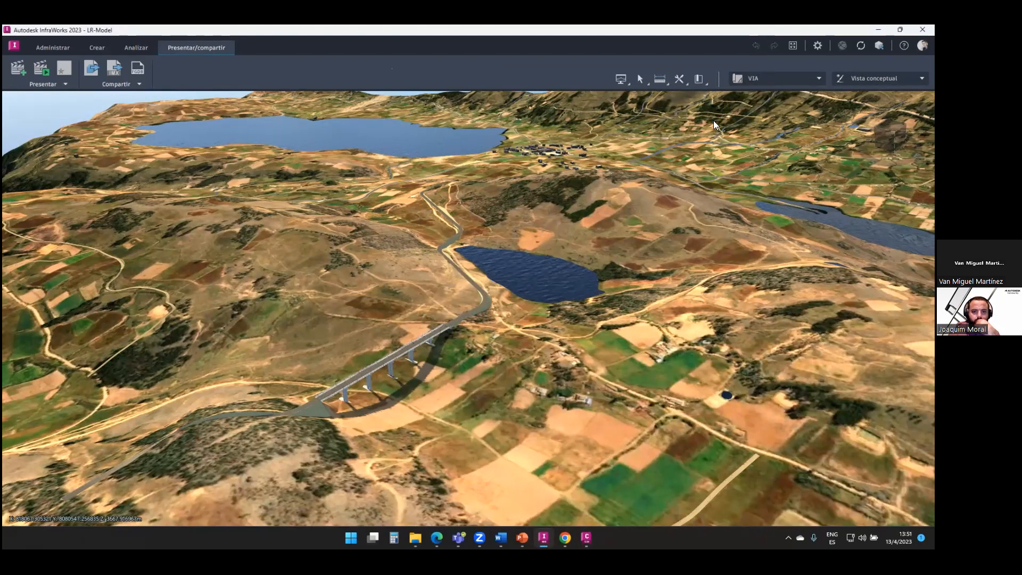
left_click(782, 81)
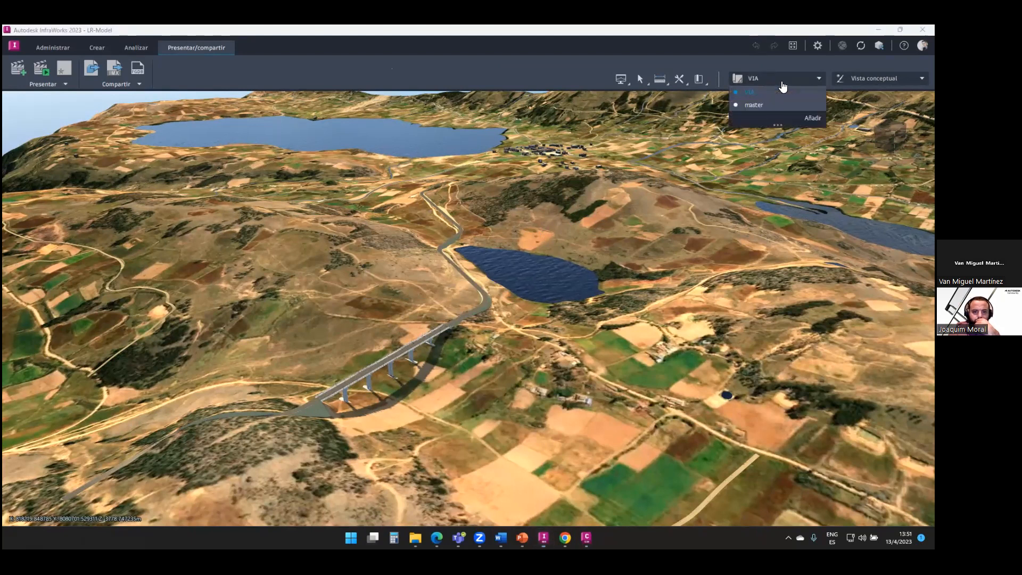
left_click(750, 94)
Delete the designed road with its bridge beside the lake from the VIA proposal
left_click(456, 320)
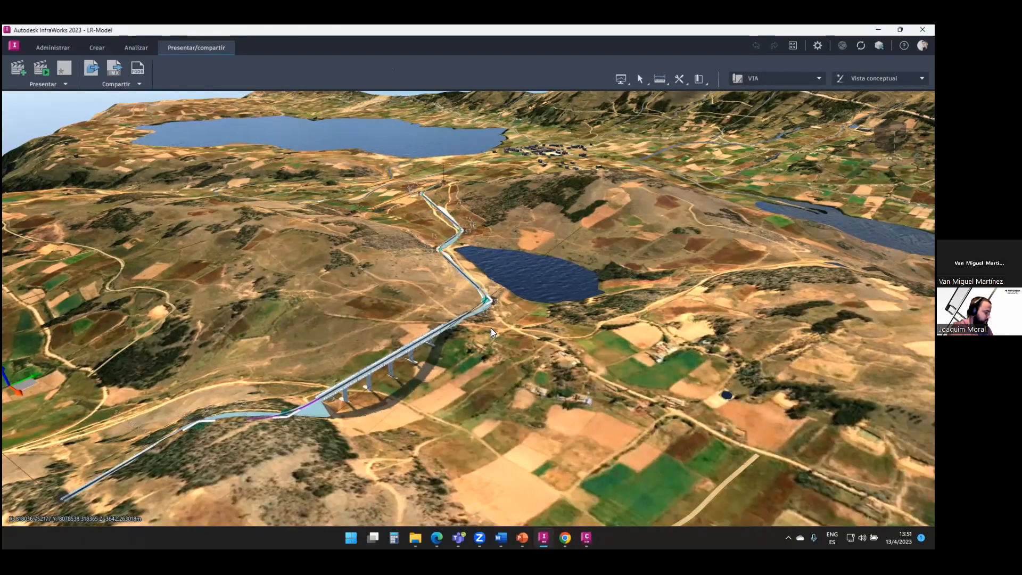
key("Delete")
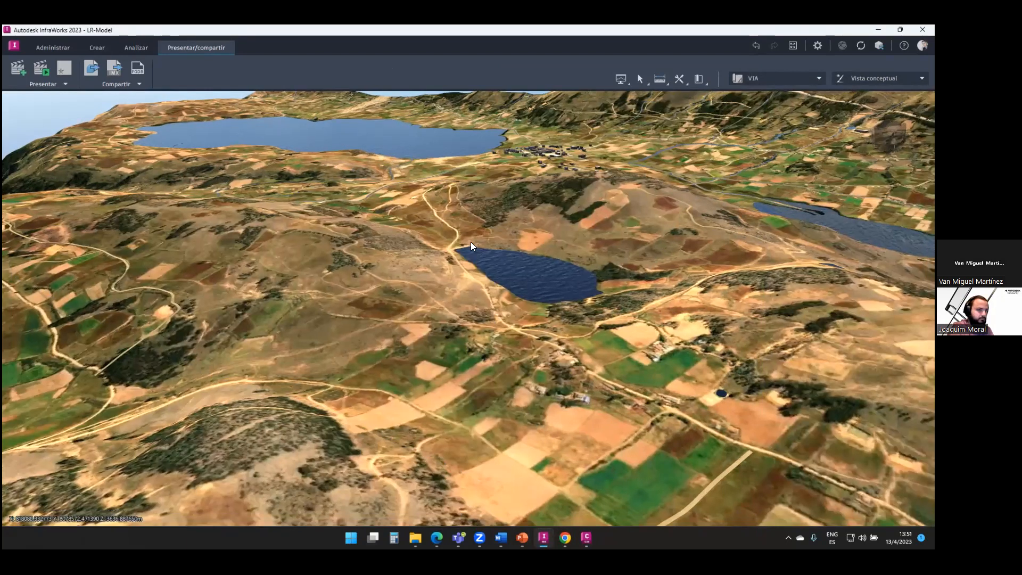
left_click_drag(471, 241, 170, 111)
scroll(499, 285, "up", 3)
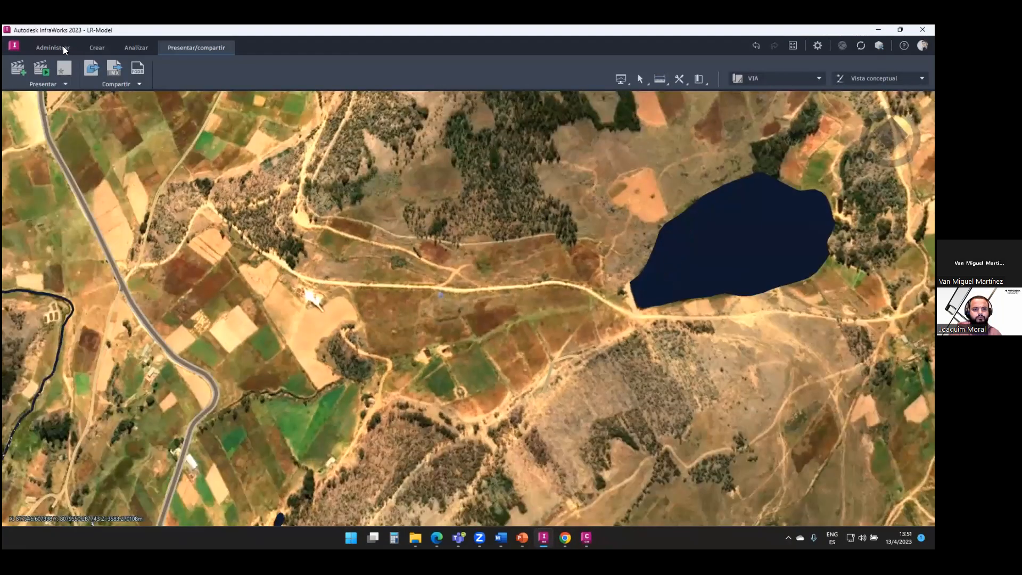
Add the drawing VÍA_01 from the Desktop as an Autodesk Civil 3D DWG data source
left_click(62, 45)
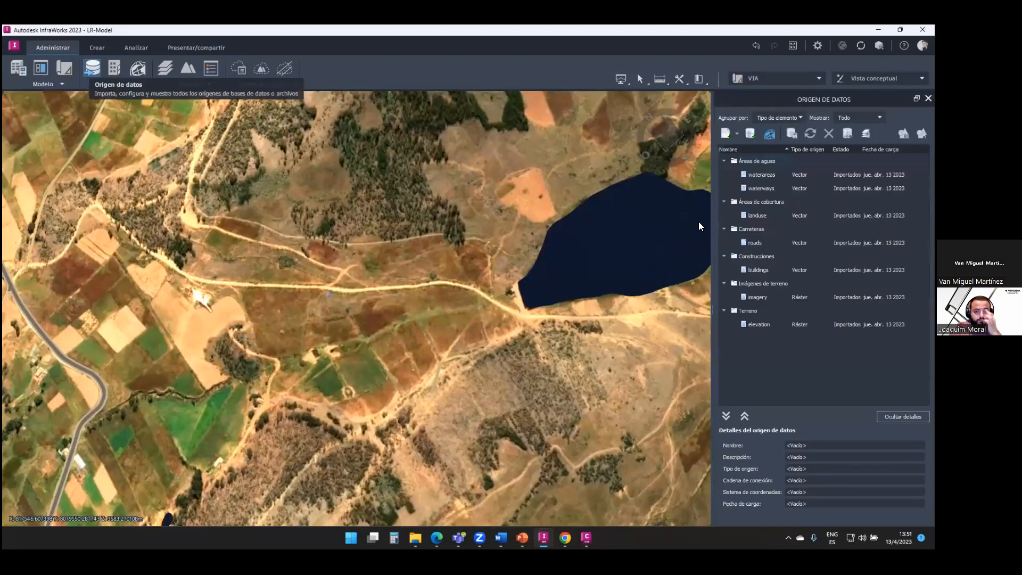
left_click(738, 133)
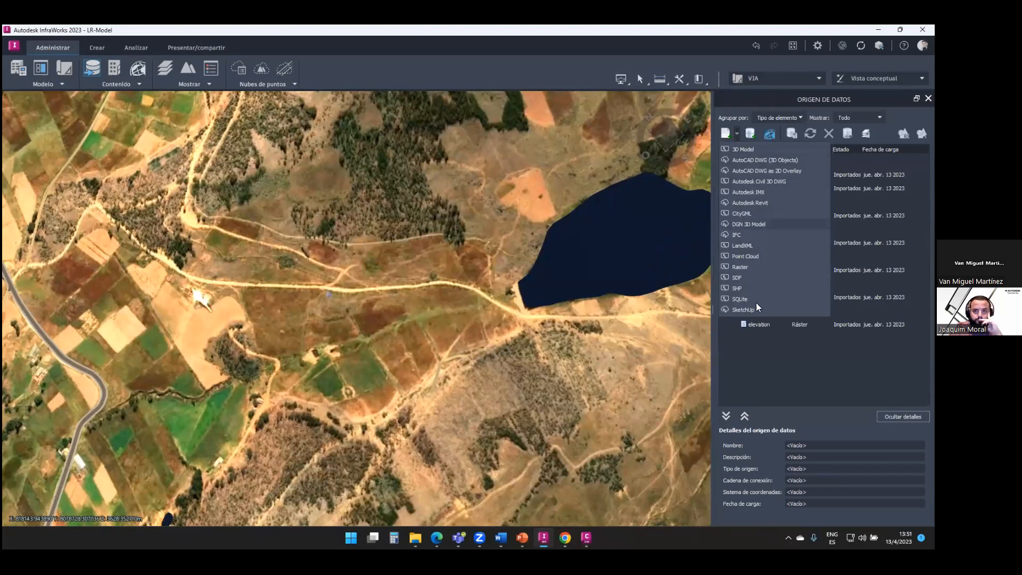
left_click(762, 182)
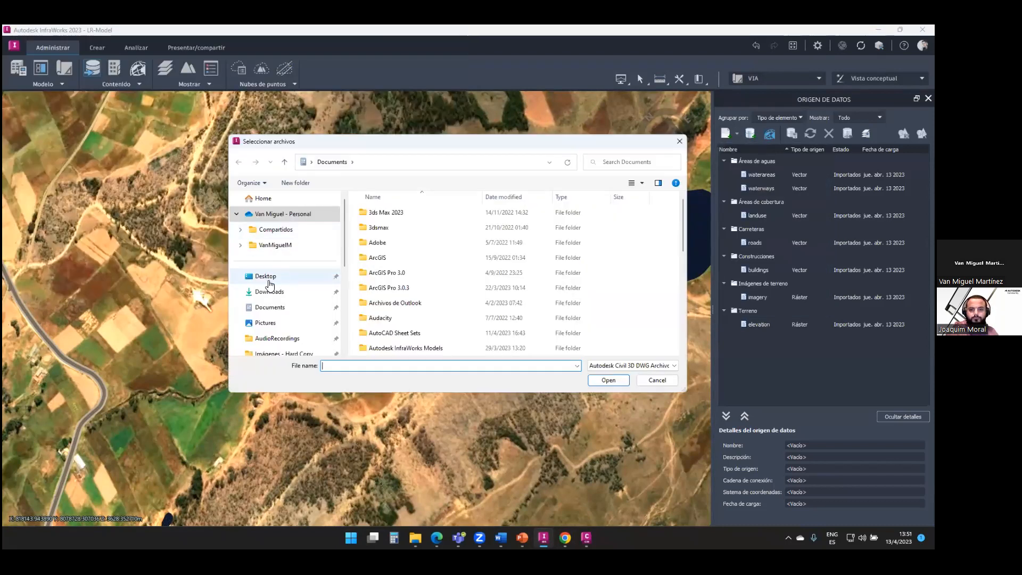
left_click(268, 276)
left_click(433, 224)
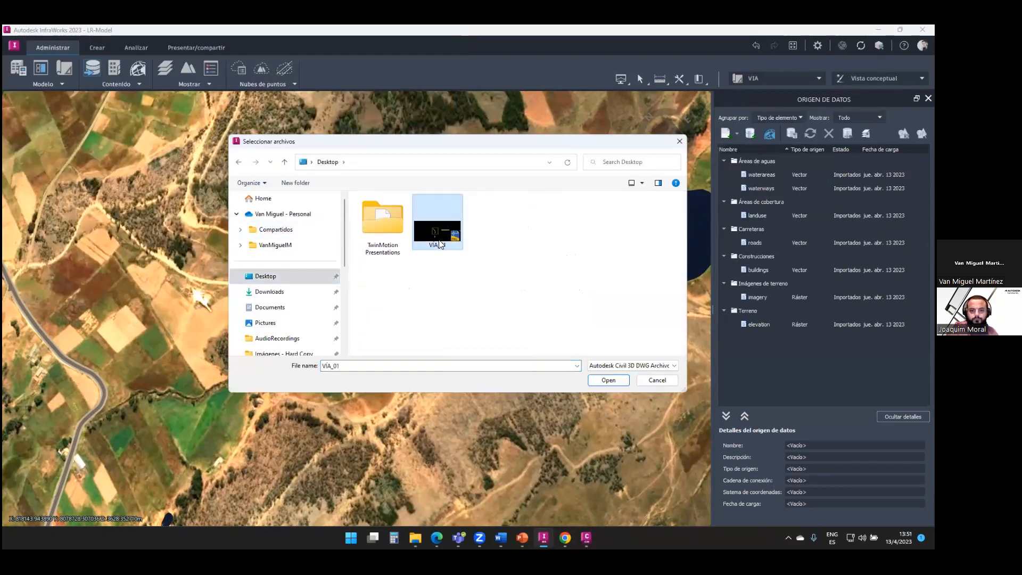
left_click(607, 380)
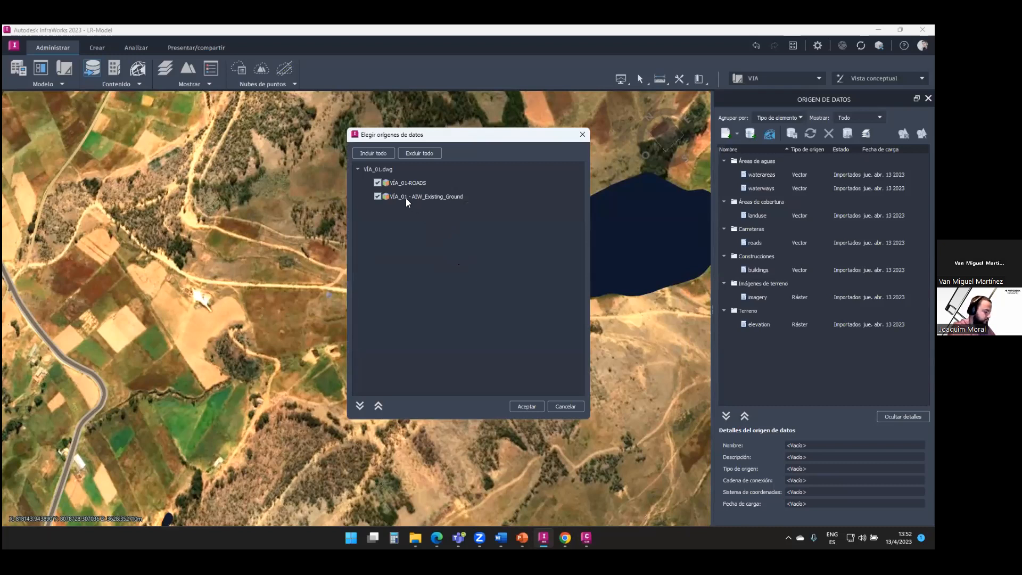
Include only VÍA_01-ROADS from the drawing, exclude the AIW_Existing_Ground surface, and accept the selection
left_click(377, 196)
left_click(406, 183)
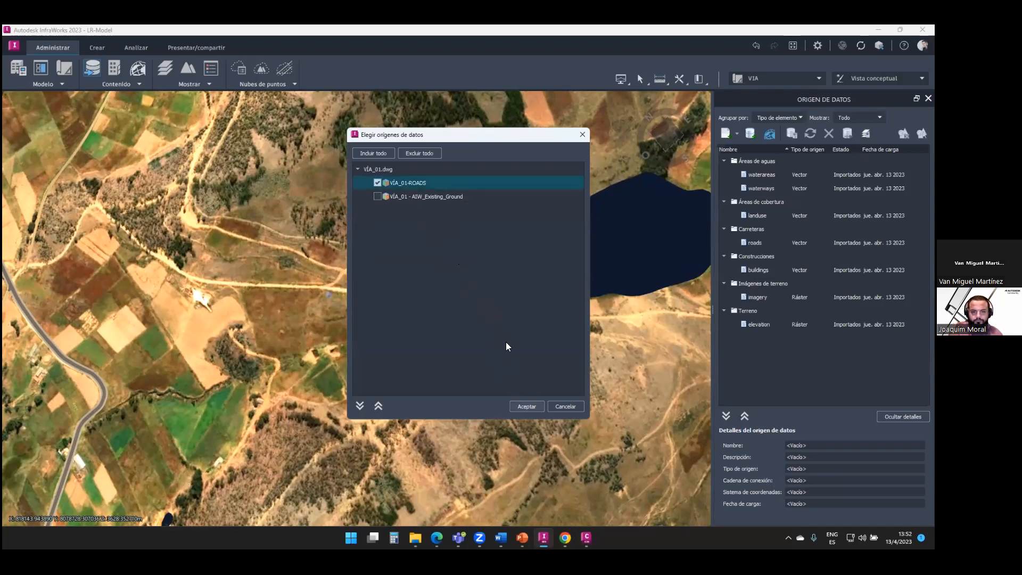
left_click(415, 196)
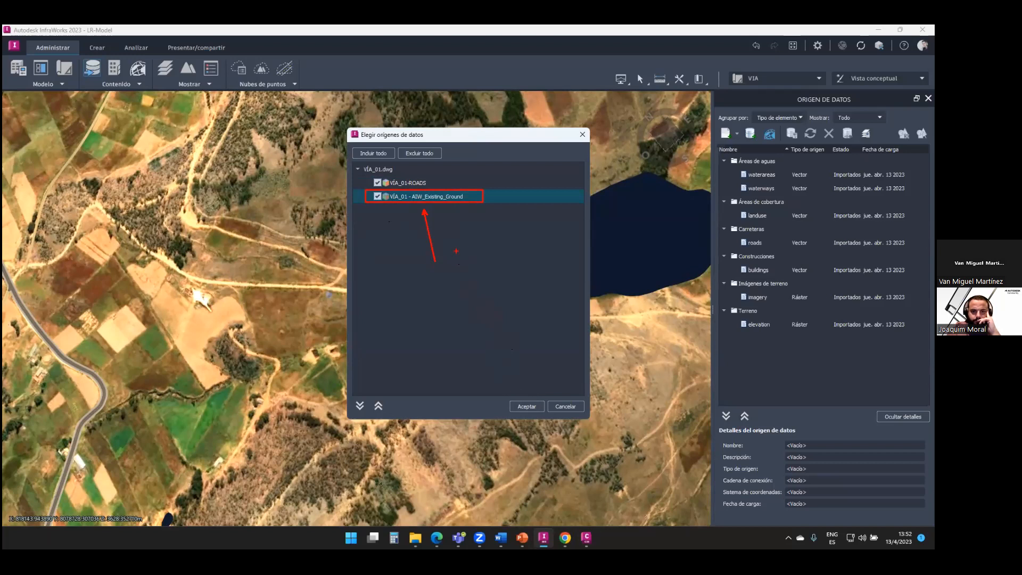
left_click(378, 196)
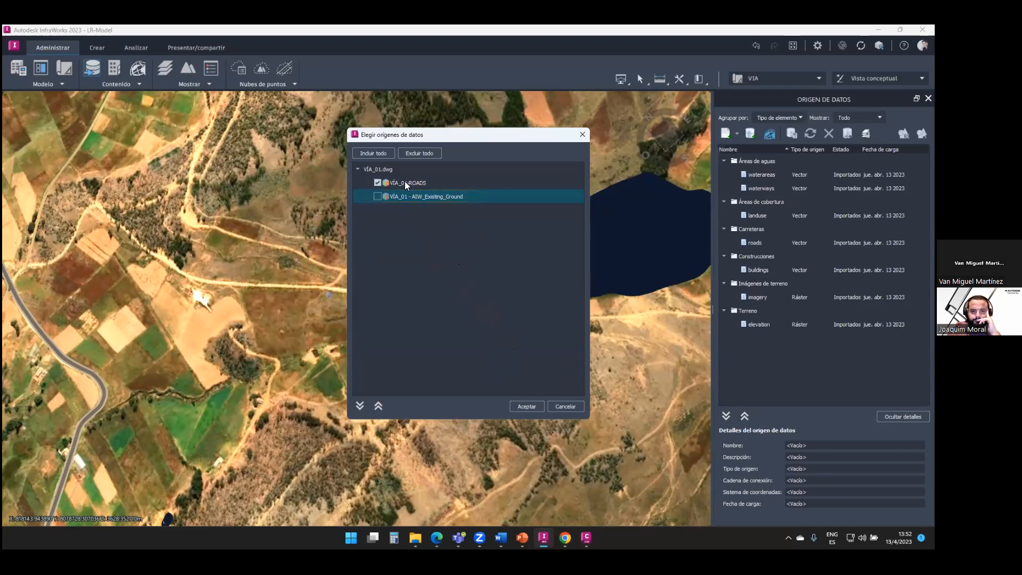
left_click(526, 408)
Configure the VÍA_01-ROADS source with the road option Carretera compuesta de obra lineal, then close and refresh to import it
right_click(761, 244)
left_click(786, 251)
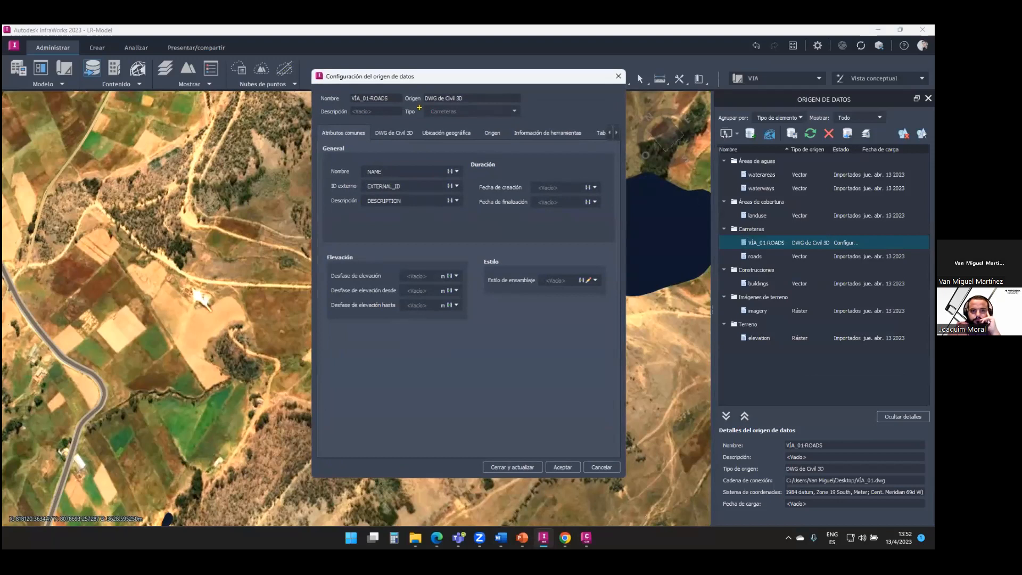
left_click(391, 134)
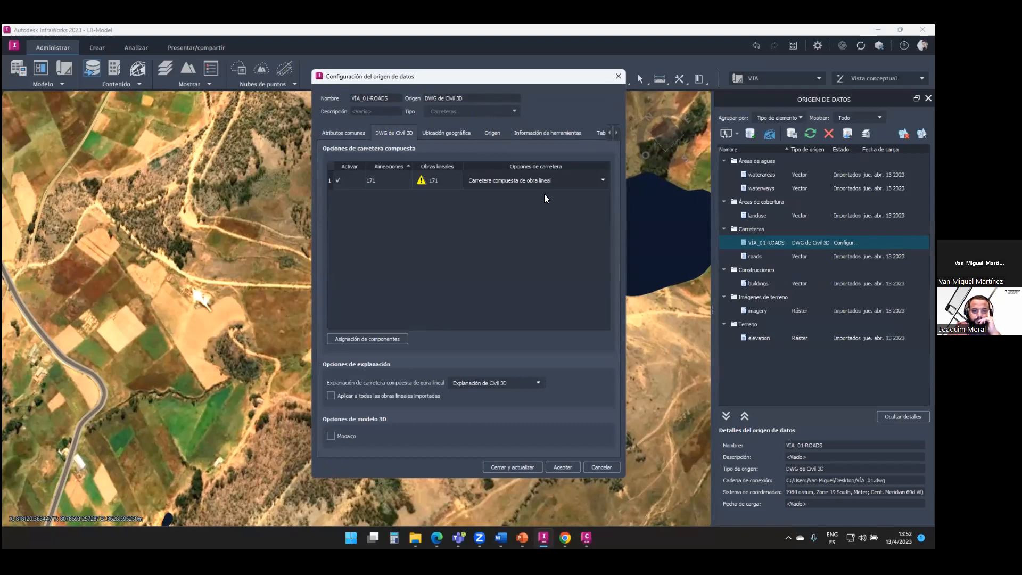
left_click(600, 179)
key("ctrl+2")
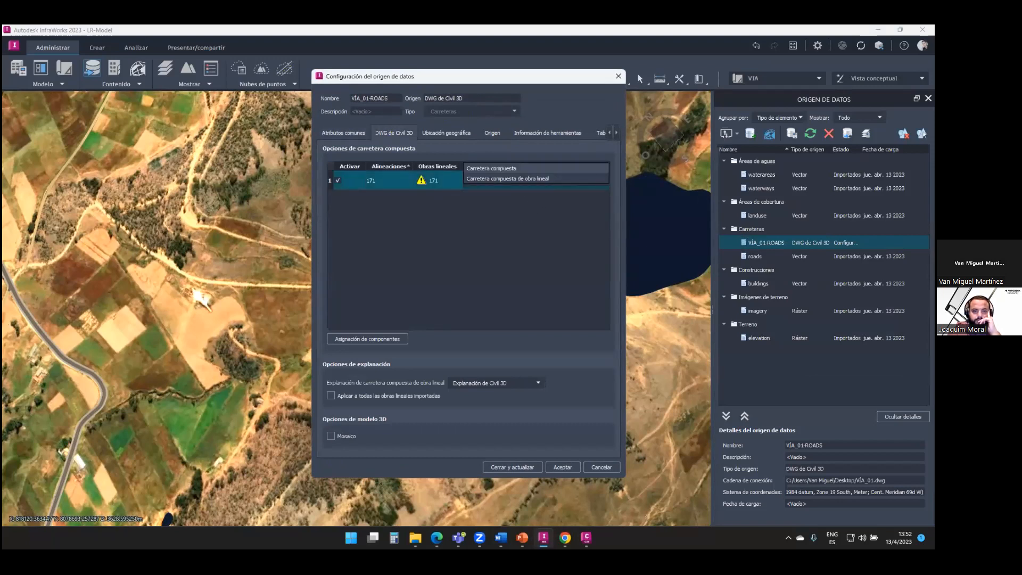
left_click_drag(523, 168, 558, 149, "ctrl+shift")
left_click_drag(552, 186, 585, 246, "ctrl+shift")
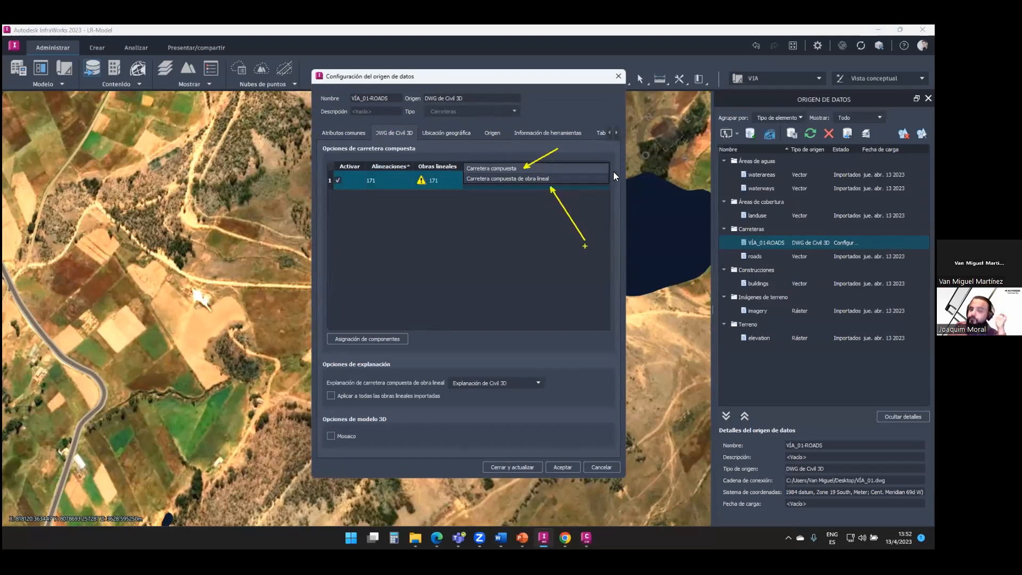
left_click(597, 179)
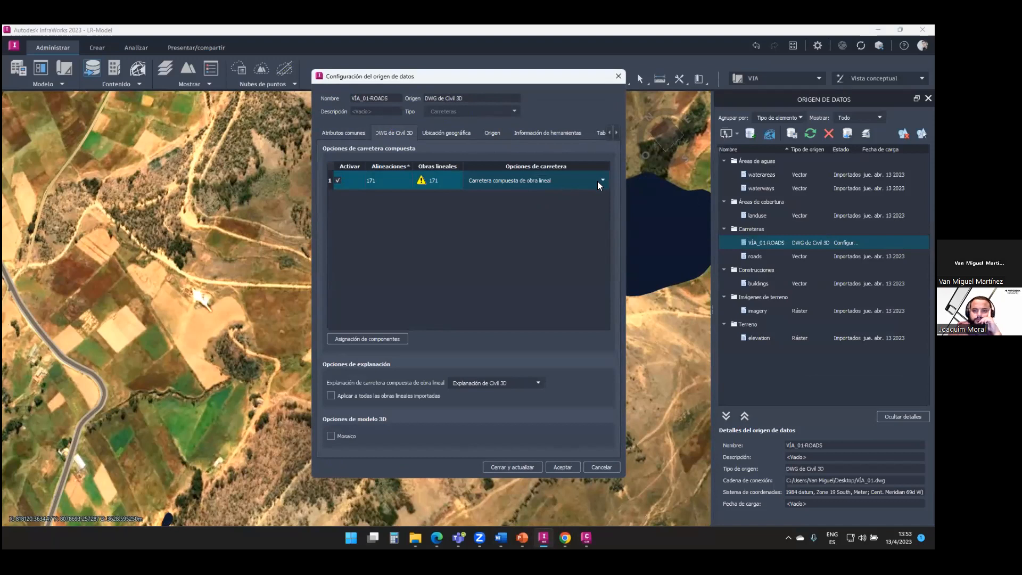
left_click(597, 181)
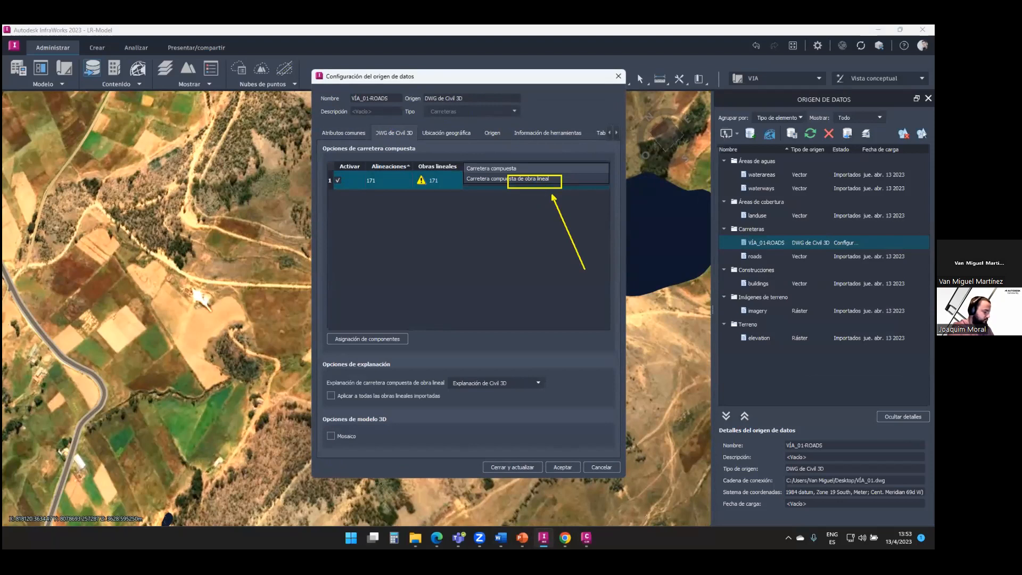
left_click_drag(544, 149, 519, 163)
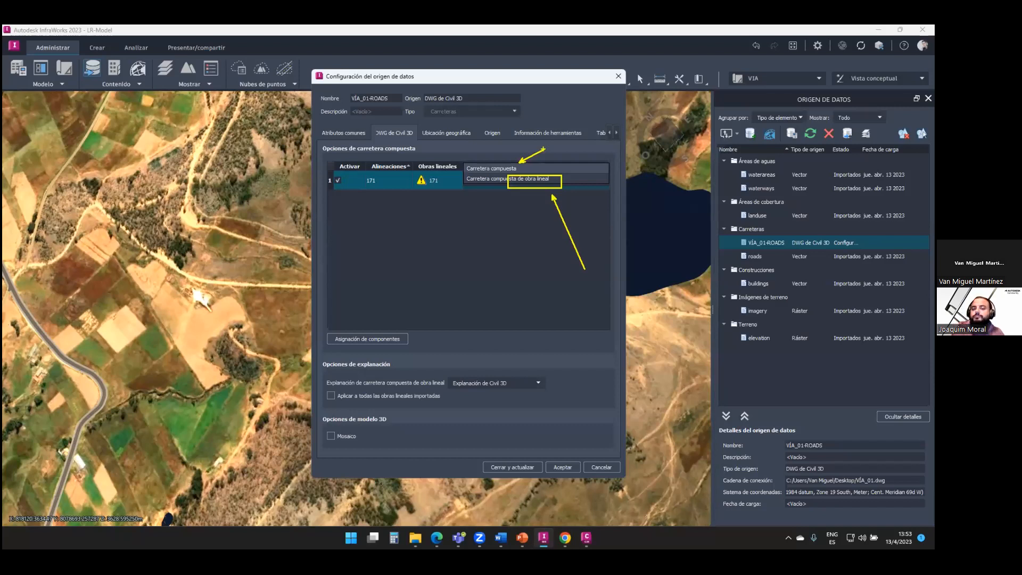
left_click(532, 178)
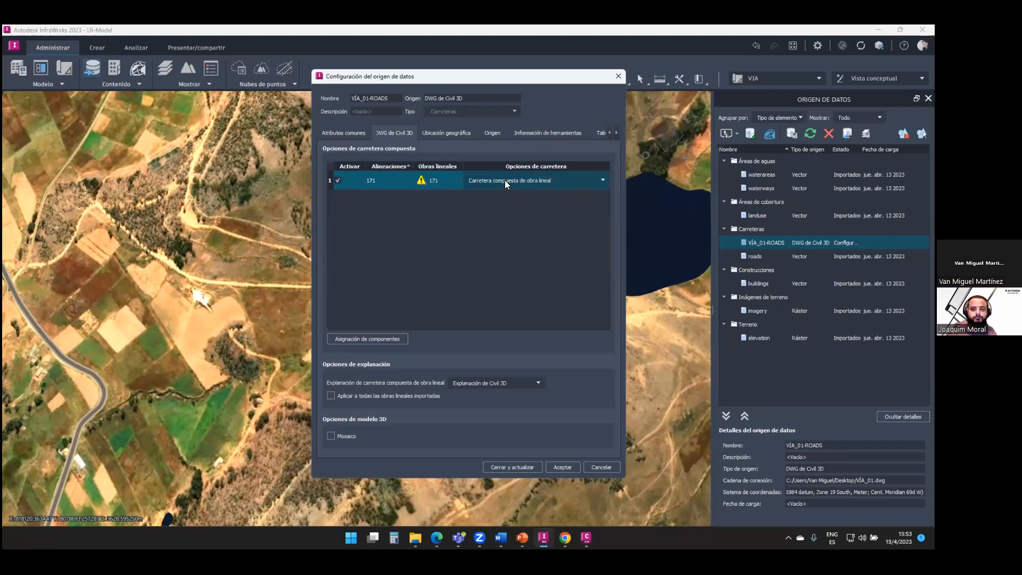
left_click(512, 467)
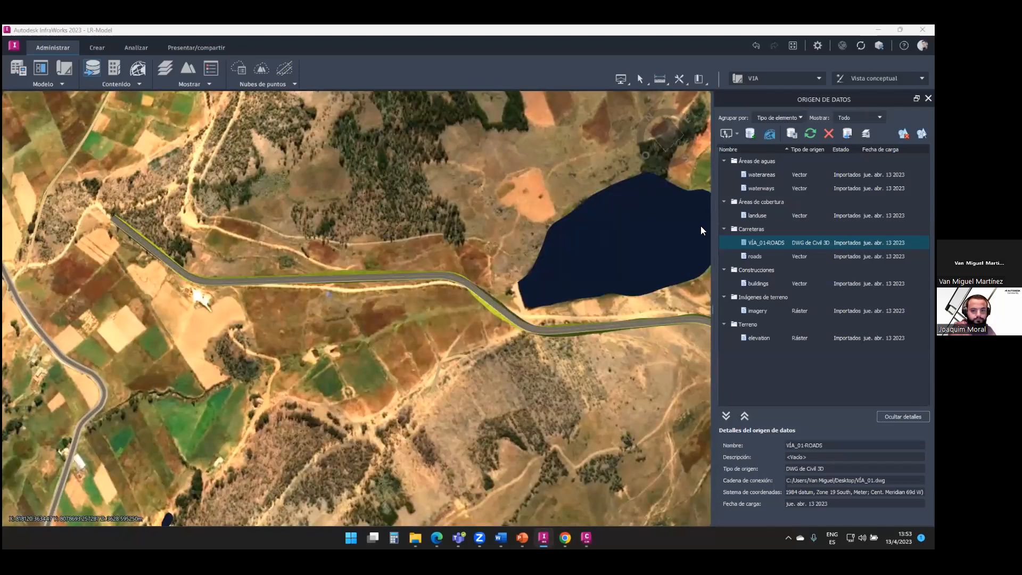
Examine the imported road in 3D along its length, including its side slopes, embankments and the stretch beside the lake
scroll(427, 334, "down", 1)
middle_click_drag(477, 376, 309, 332)
scroll(310, 333, "down", 1)
middle_click_drag(346, 299, 400, 385, "shift")
left_click_drag(433, 322, 425, 358)
scroll(425, 358, "down", 3)
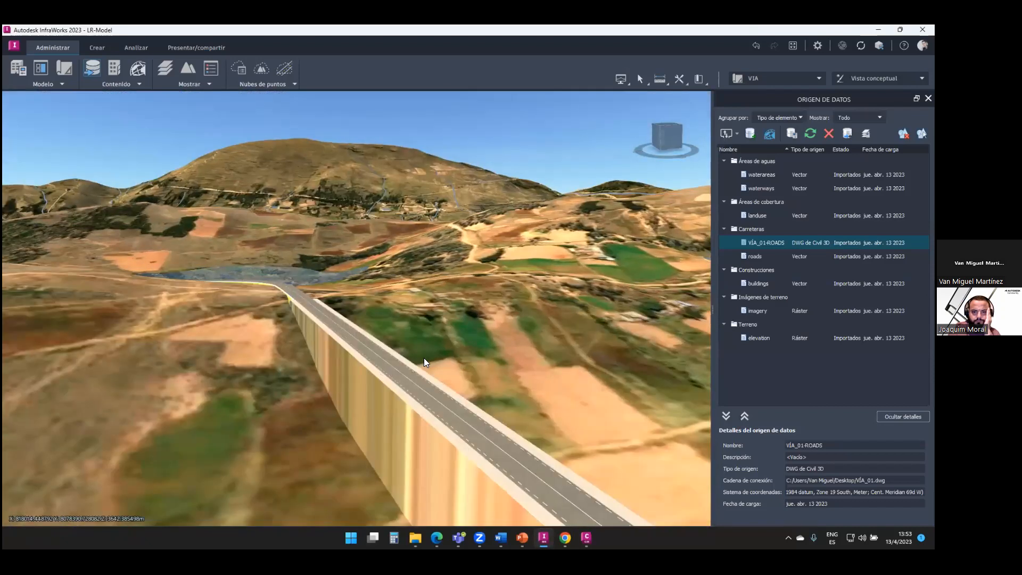
scroll(425, 359, "down", 3)
left_click_drag(459, 386, 358, 395)
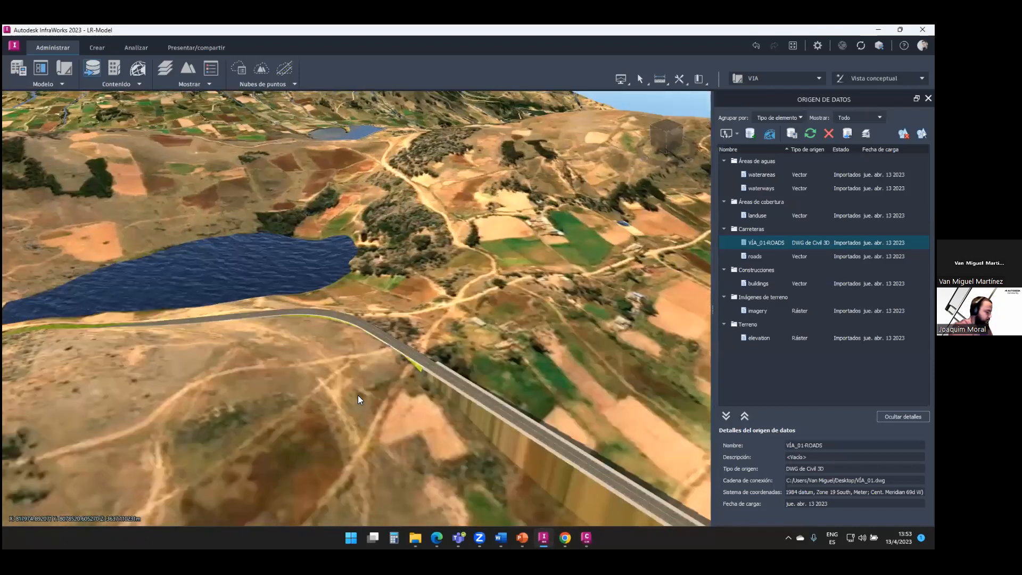
left_click_drag(368, 251, 366, 235)
scroll(366, 212, "up", 5)
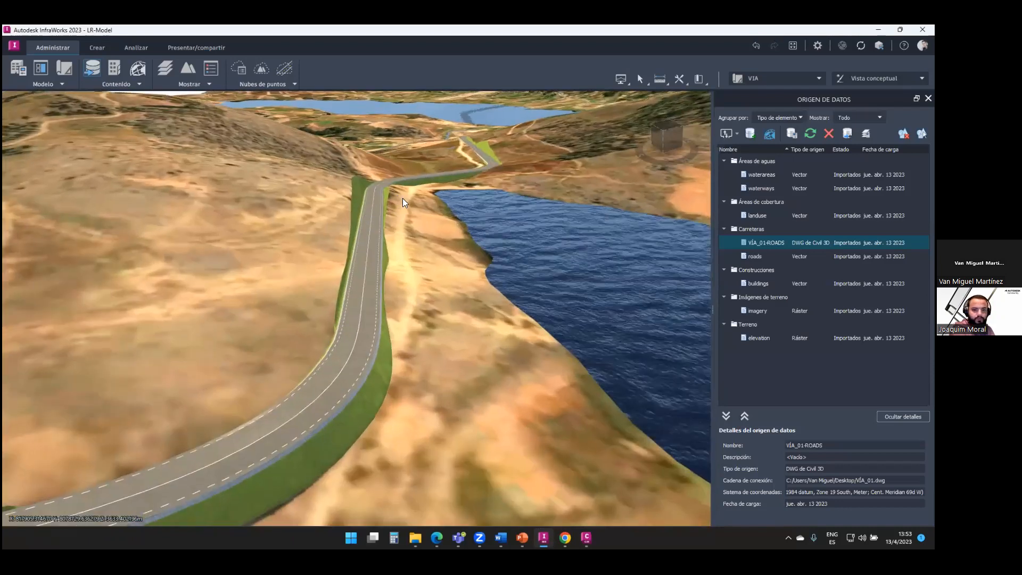
scroll(435, 376, "up", 2)
middle_click_drag(466, 221, 531, 444)
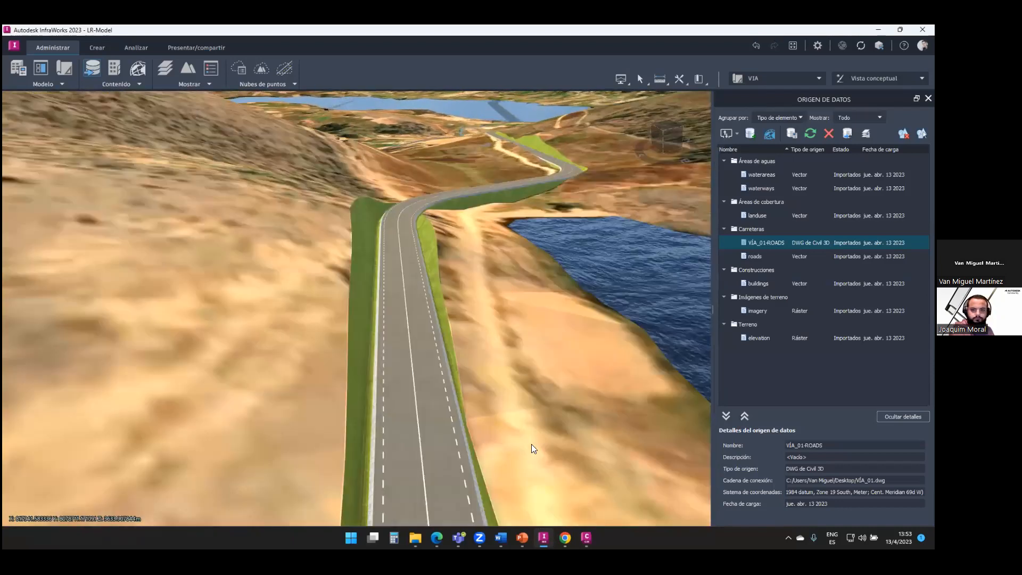
scroll(512, 249, "up", 3)
left_click_drag(491, 277, 404, 277)
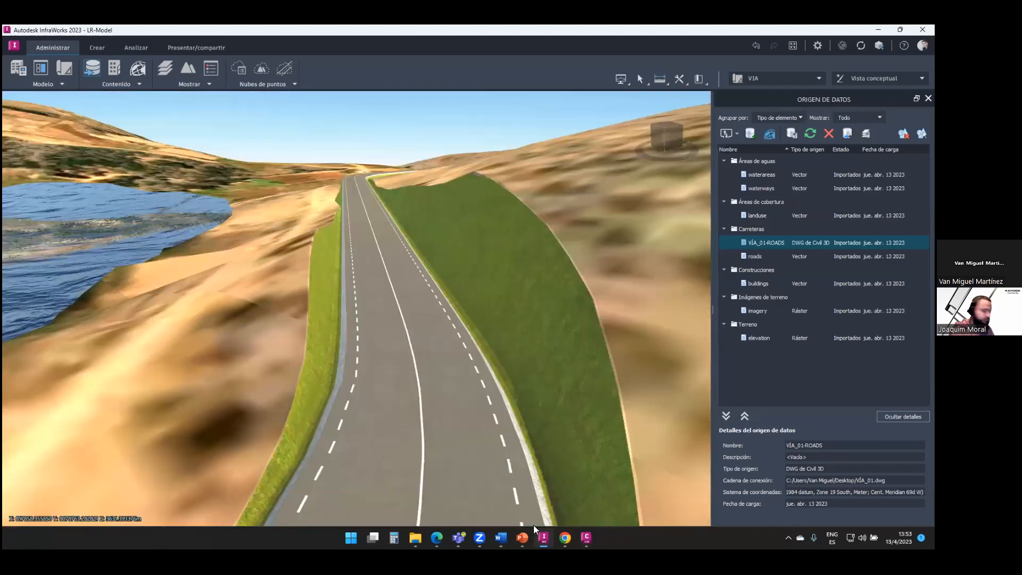
left_click(530, 482)
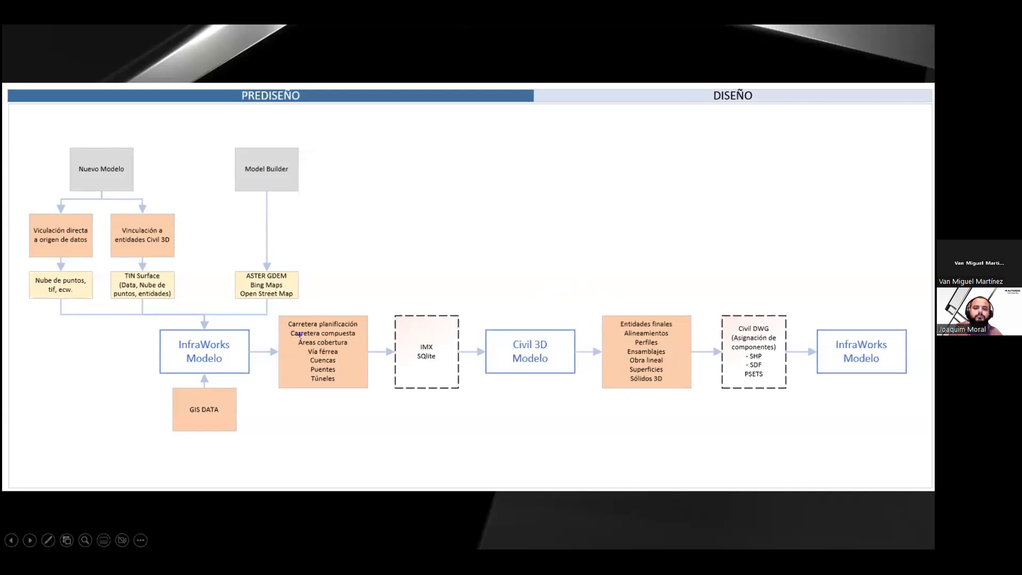
left_click_drag(534, 317, 577, 261)
left_click(579, 255)
type("DWG")
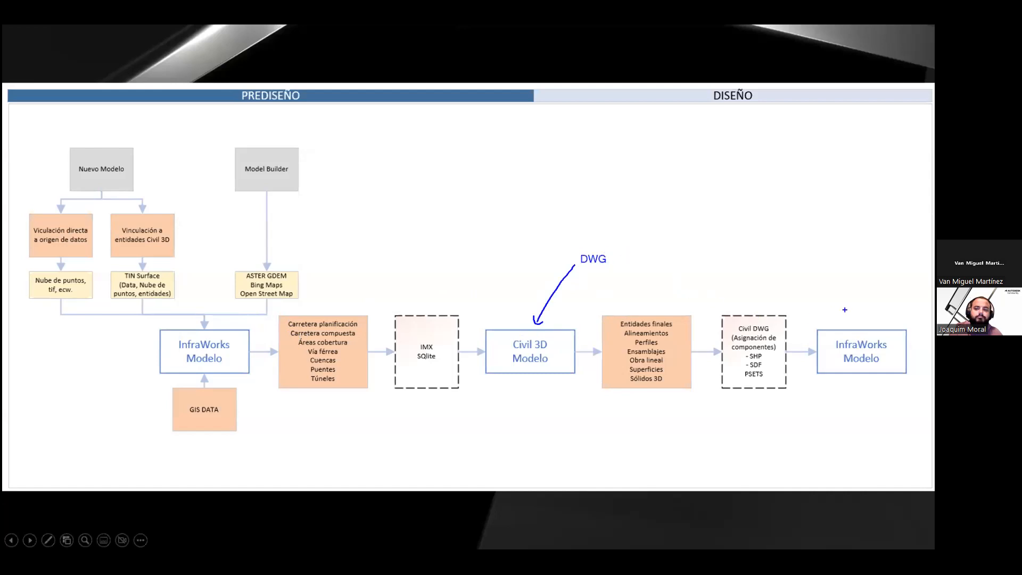
left_click_drag(806, 270, 835, 323)
left_click_drag(543, 250, 643, 276)
left_click_drag(626, 215, 612, 242)
left_click_drag(589, 210, 592, 234)
mouse_move(644, 182)
left_mouse_down()
mouse_move(797, 240)
mouse_move(782, 247)
left_mouse_up()
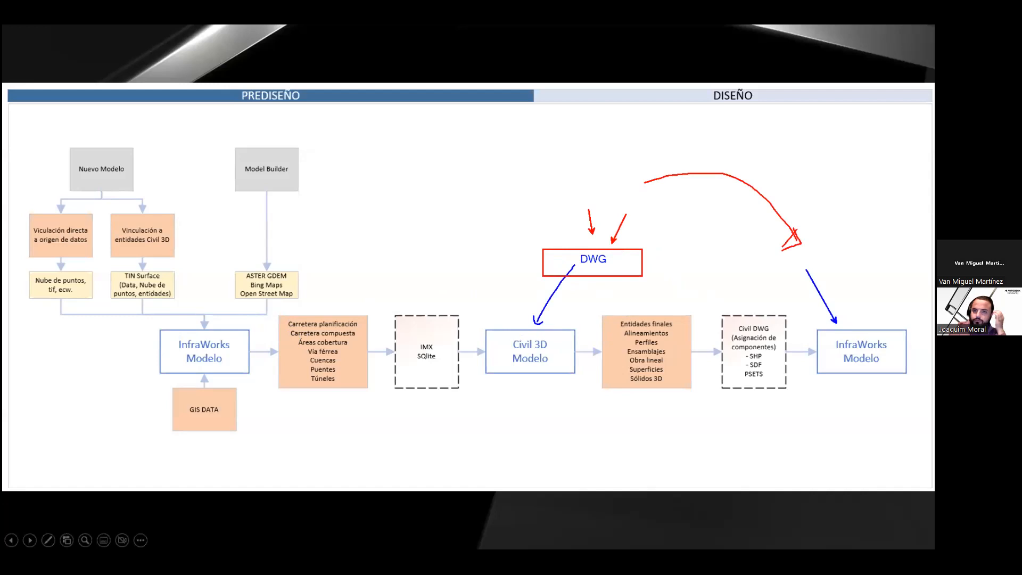
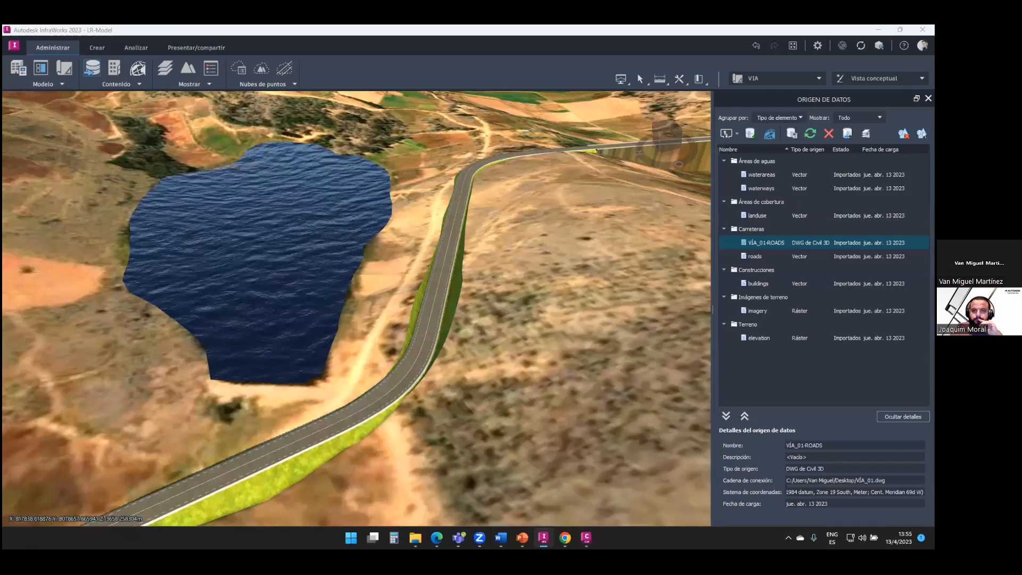
Open the lane marking parameters of the imported road at a curve and set the Mediana style to Turn Line
scroll(509, 333, "down", 1)
left_click_drag(509, 334, 474, 380)
middle_click_drag(474, 380, 543, 287)
left_click_drag(384, 379, 403, 300)
scroll(365, 314, "up", 5)
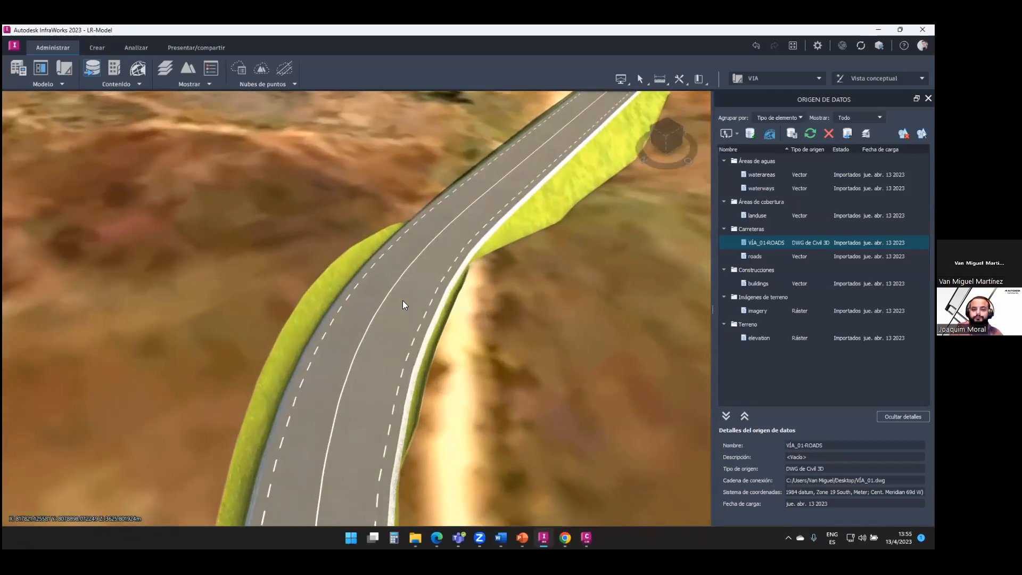
right_click(403, 298)
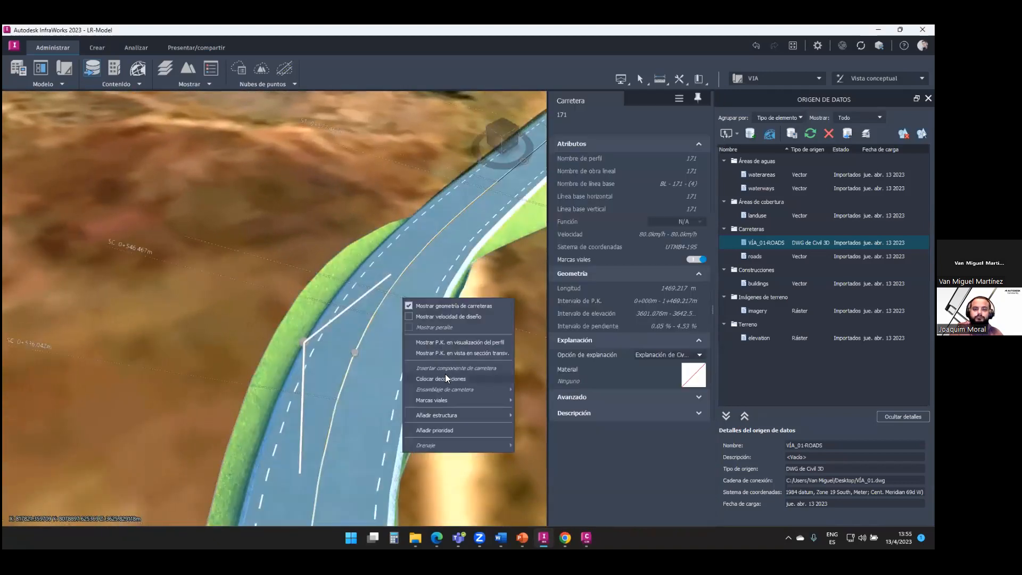
mouse_move(443, 399)
left_click(538, 399)
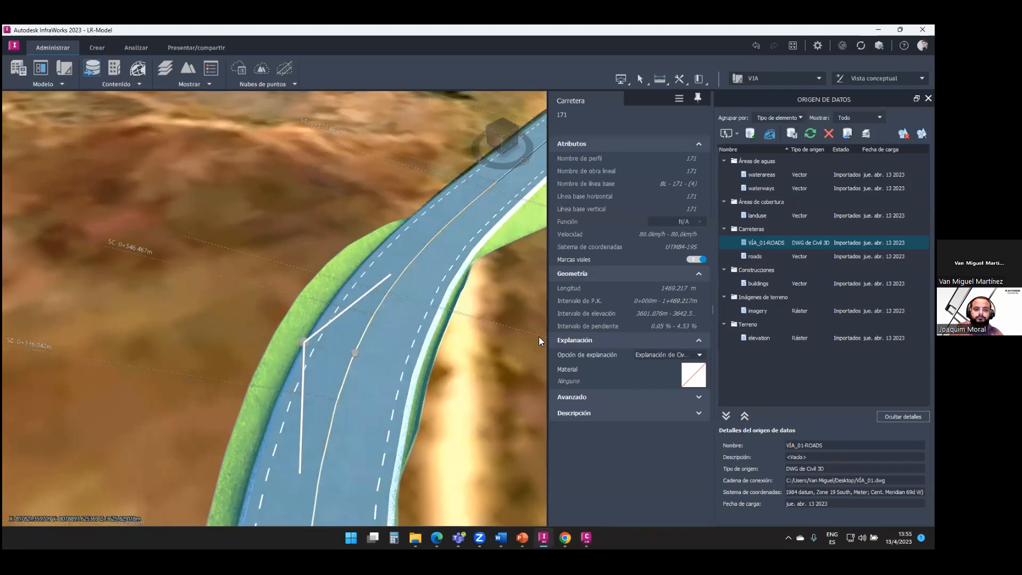
left_click_drag(419, 187, 709, 217)
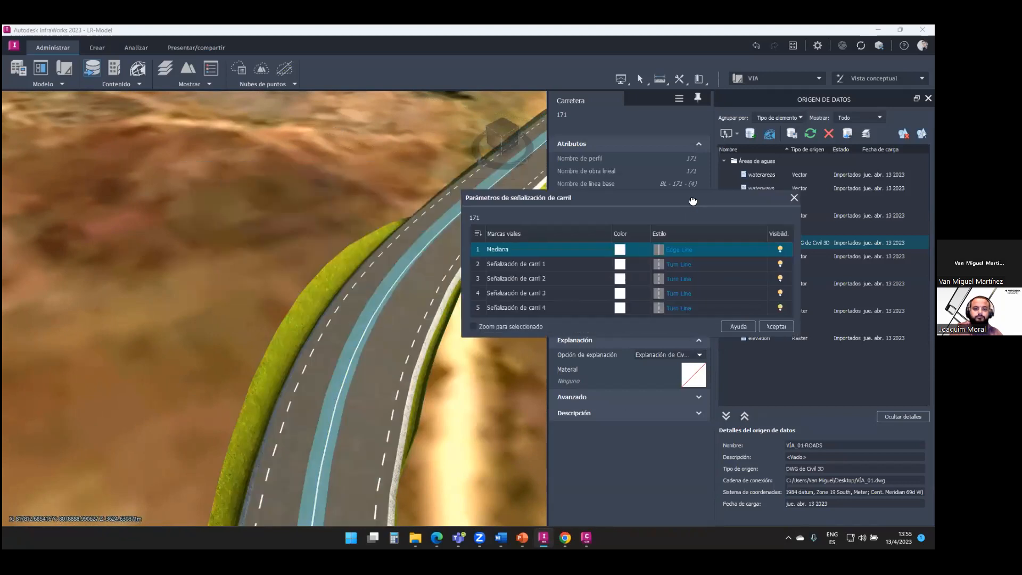
left_click(663, 249)
left_click(638, 299)
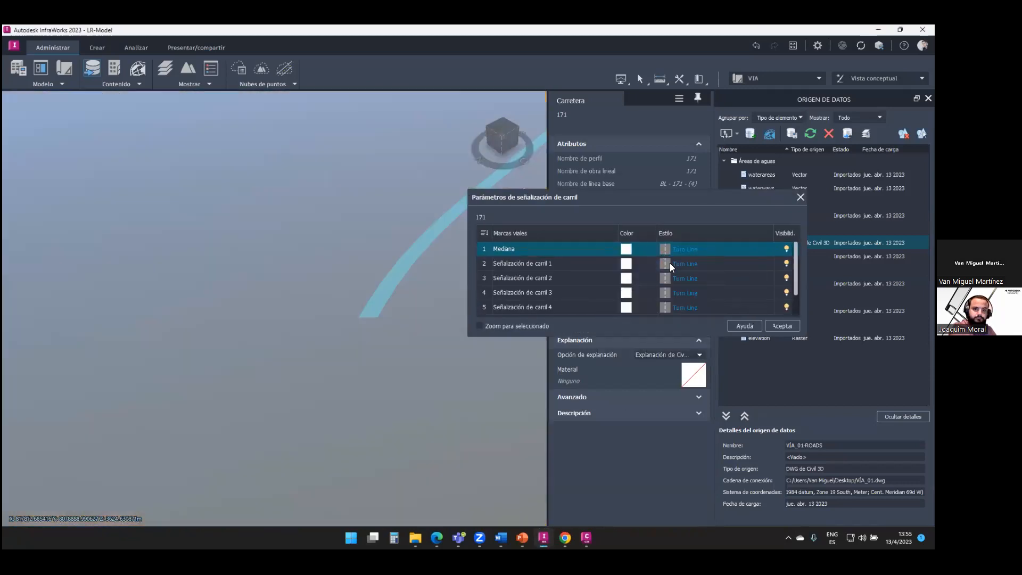
Set the style of Señalización de carril 1 through 6 to Edge Line and accept the lane marking parameters
left_click(668, 264)
left_click(622, 326)
left_click(666, 276)
left_click(621, 330)
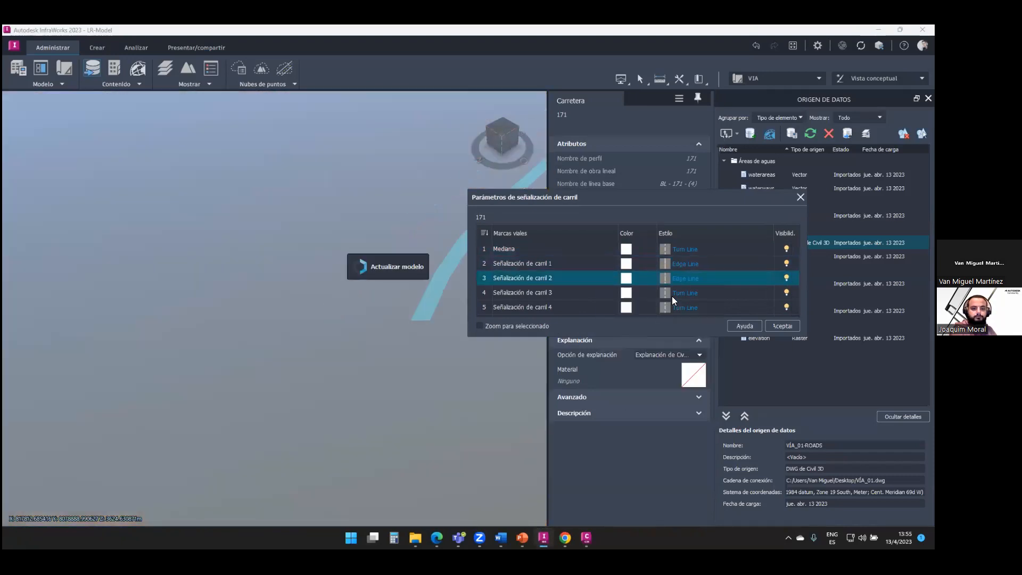
left_click(660, 289)
left_click(628, 321)
left_click(665, 306)
left_click(625, 361)
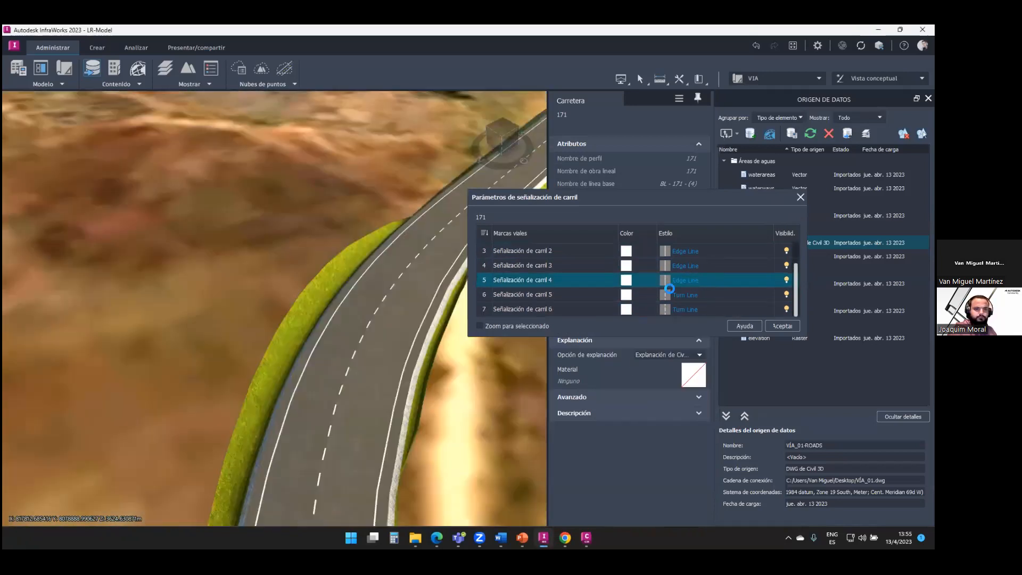
left_click(666, 294)
left_click(629, 354)
left_click(666, 309)
left_click(638, 358)
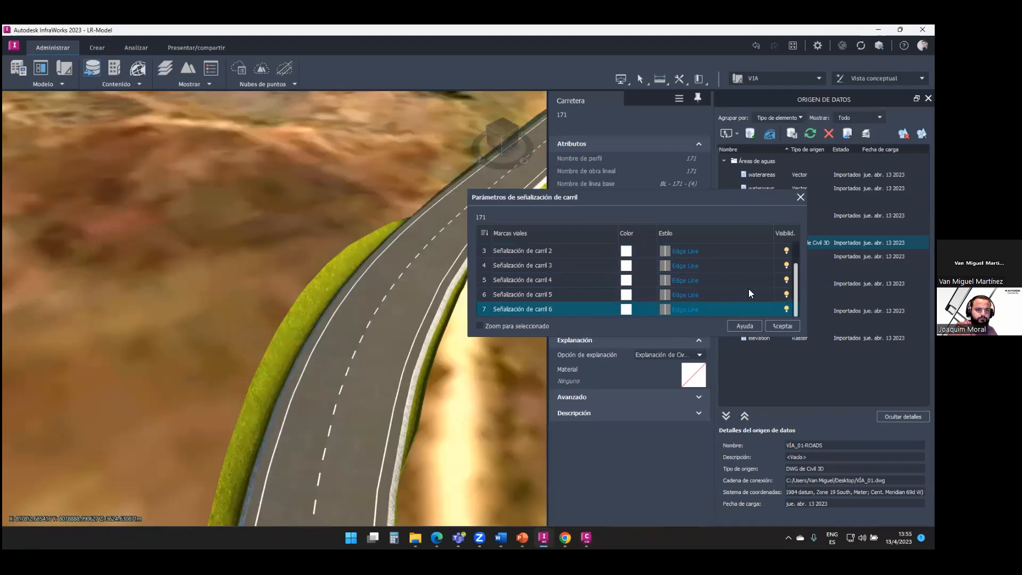
left_click(772, 326)
left_click(484, 388)
left_click_drag(485, 388, 585, 304)
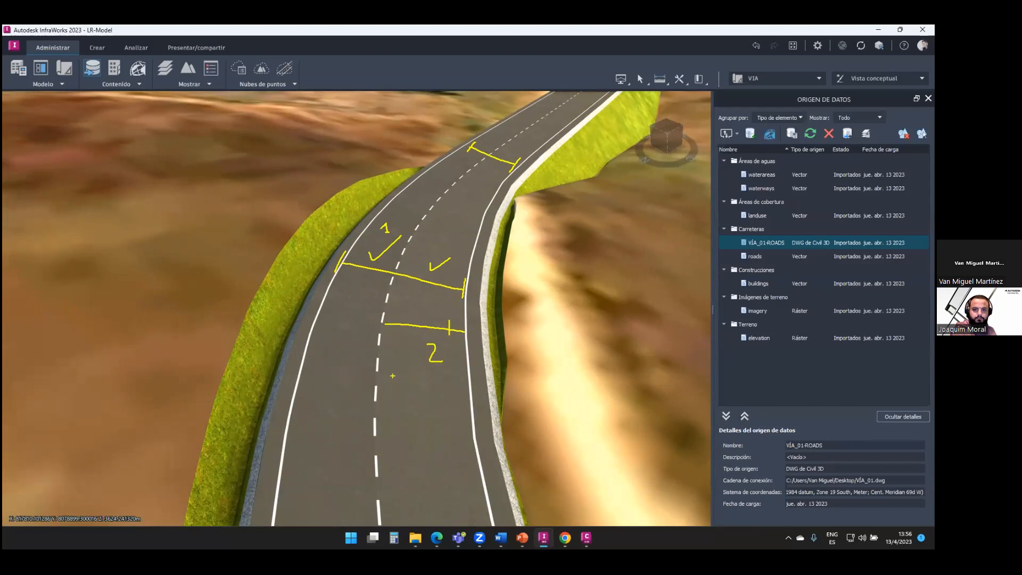
Delete the two leftover dirt-track road segments lying below the imported road
key("Escape")
mouse_move(542, 290)
left_mouse_down()
mouse_move(543, 325)
mouse_move(540, 289)
mouse_move(567, 351)
mouse_move(487, 290)
mouse_move(548, 351)
mouse_move(491, 257)
mouse_move(528, 326)
mouse_move(465, 430)
mouse_move(559, 277)
mouse_move(502, 330)
mouse_move(521, 310)
mouse_move(458, 310)
mouse_move(474, 293)
mouse_move(271, 269)
mouse_move(259, 278)
mouse_move(328, 283)
mouse_move(350, 227)
mouse_move(384, 240)
mouse_move(399, 298)
mouse_move(296, 340)
mouse_move(394, 313)
mouse_move(325, 323)
mouse_move(413, 314)
mouse_move(485, 254)
mouse_move(392, 302)
mouse_move(346, 350)
mouse_move(375, 292)
mouse_move(432, 301)
mouse_move(360, 343)
mouse_move(472, 426)
left_mouse_up()
left_click(471, 427)
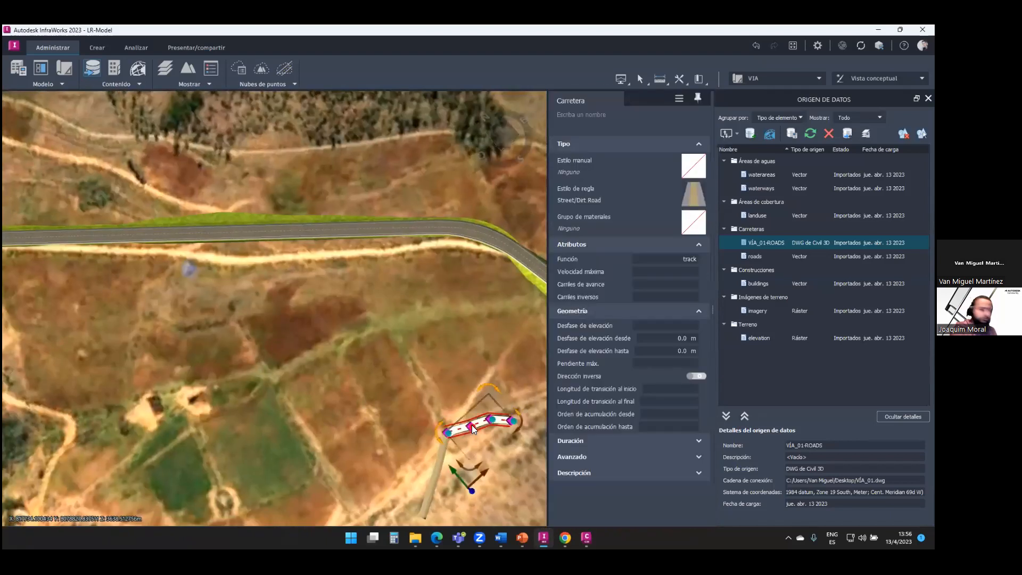
key("Delete")
left_click(444, 447)
key("Delete")
Add a bridge structure (Puente) to the imported road from about P.K. 1+021 to P.K. 1+228, about 207 m long
scroll(445, 335, "down", 2)
scroll(445, 335, "down", 3)
middle_click_drag(445, 335, 258, 349)
scroll(258, 350, "down", 1)
left_click_drag(251, 294, 371, 315)
right_click(382, 314)
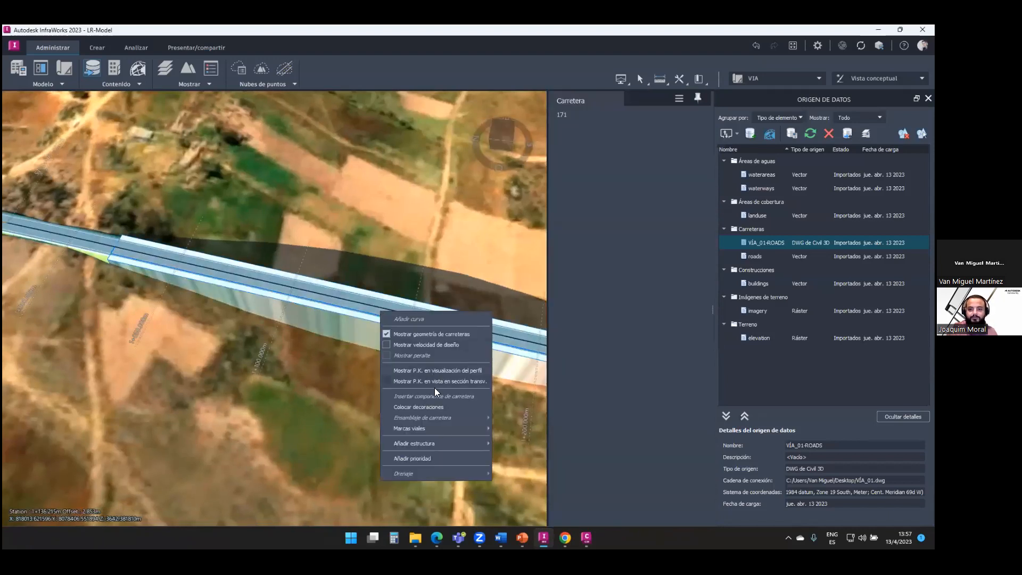
mouse_move(434, 442)
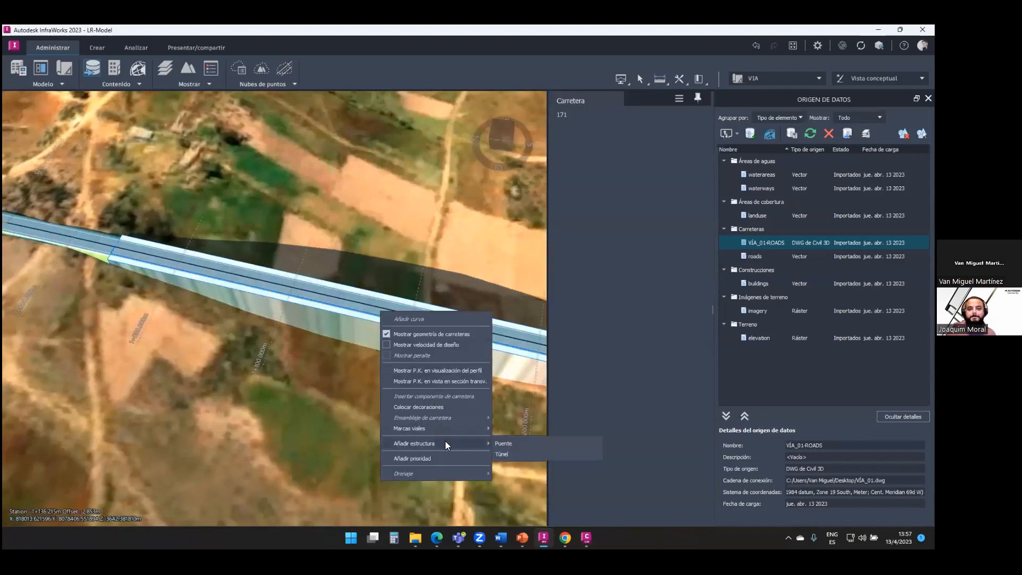
left_click(506, 442)
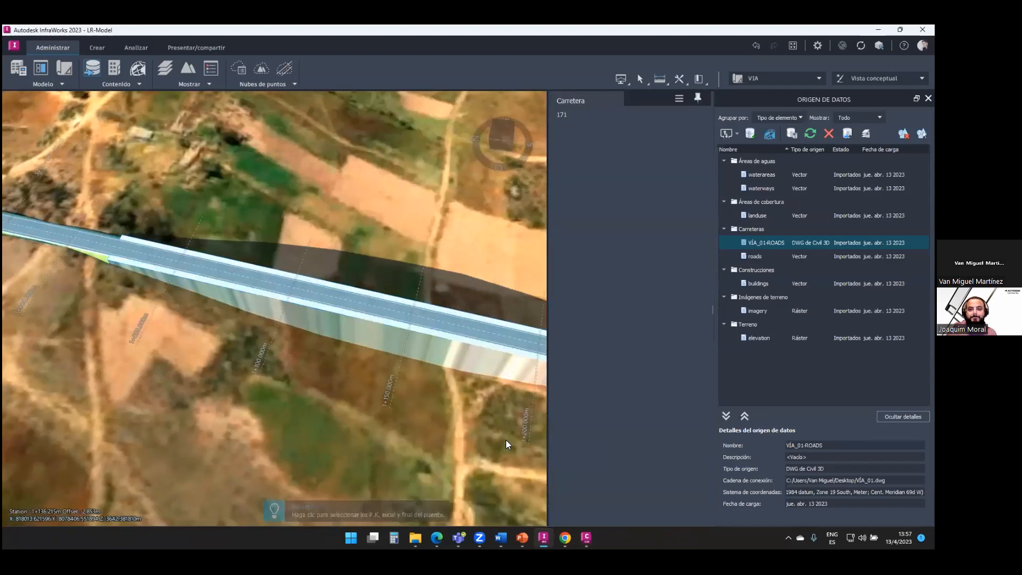
left_click(95, 295)
scroll(186, 315, "down", 3)
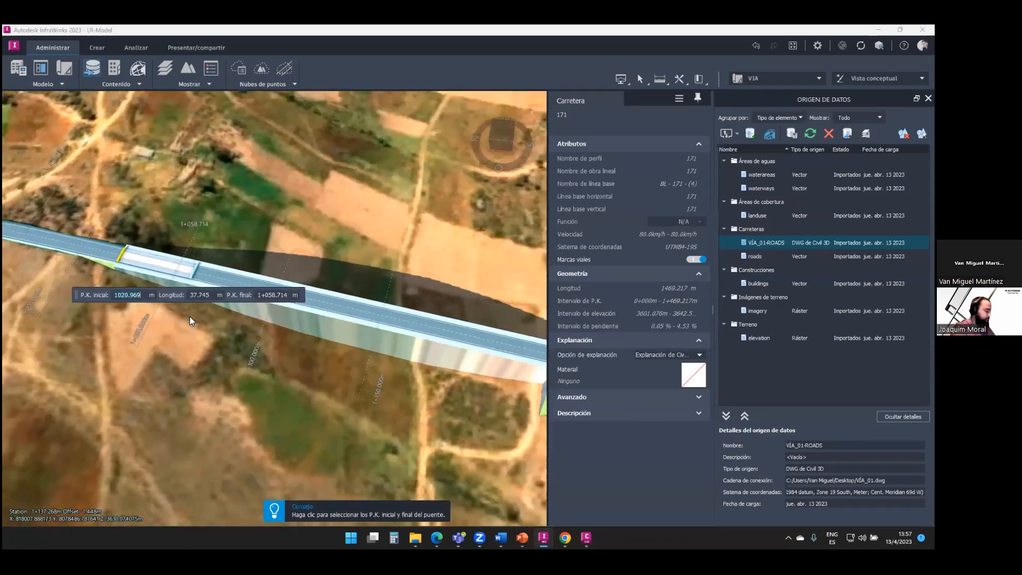
left_click(403, 384)
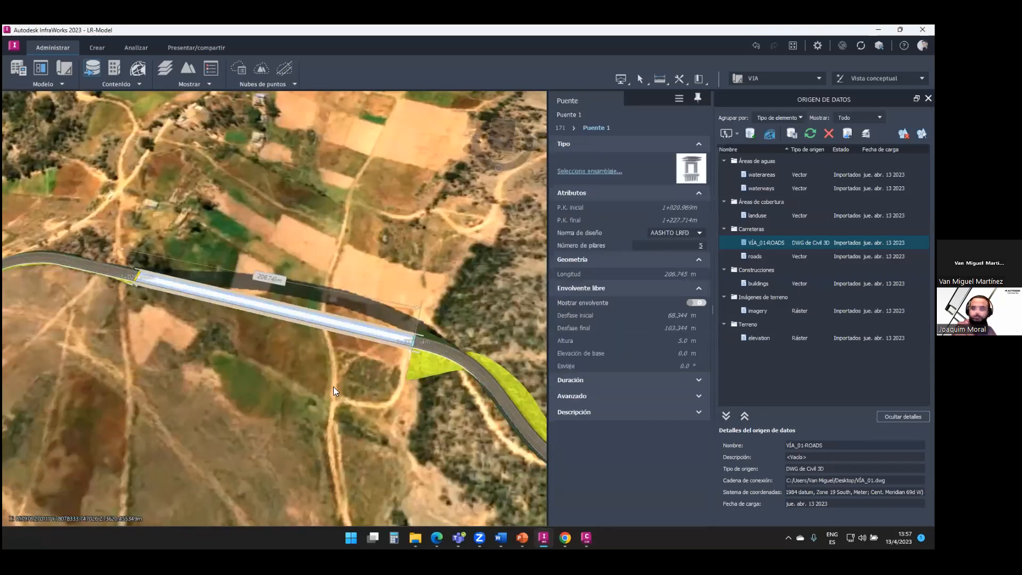
key("Escape")
Examine the new bridge in 3D, including its piers, deck and road surface
scroll(296, 384, "up", 4)
left_click_drag(287, 294, 307, 311)
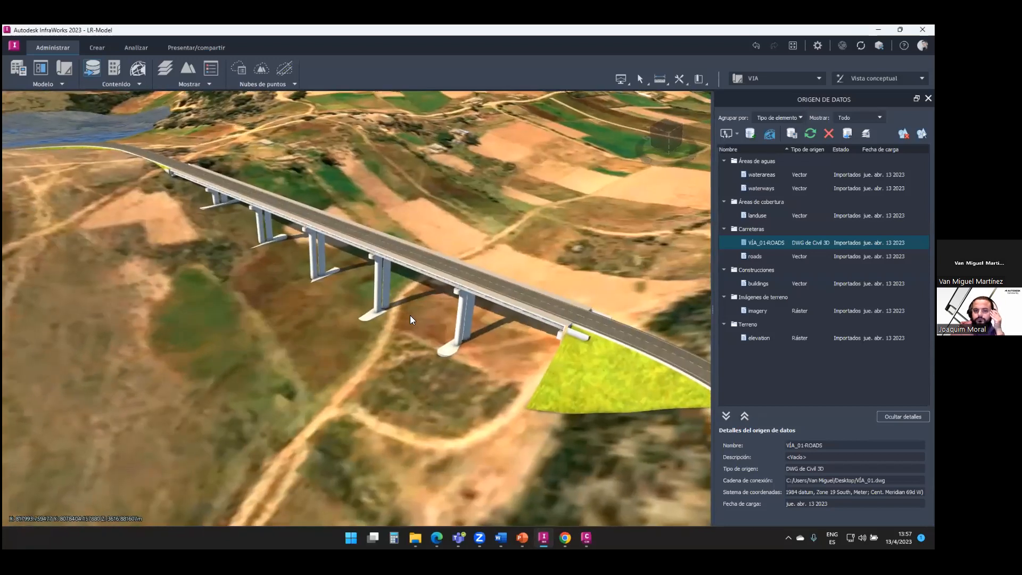
scroll(408, 319, "up", 4)
left_click(401, 328)
scroll(368, 341, "down", 3)
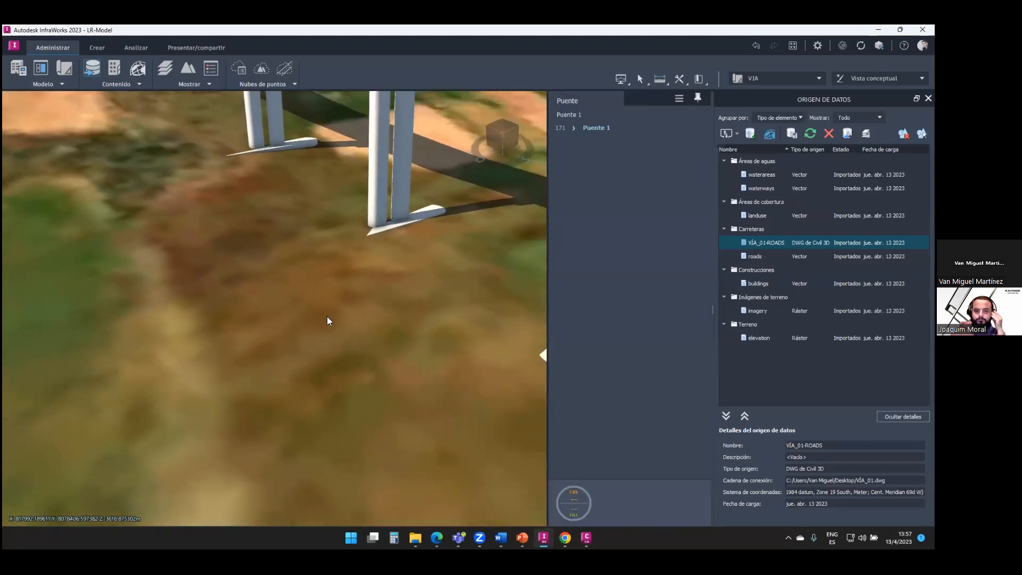
scroll(328, 318, "down", 5)
left_click_drag(326, 324, 449, 246)
left_click(386, 275)
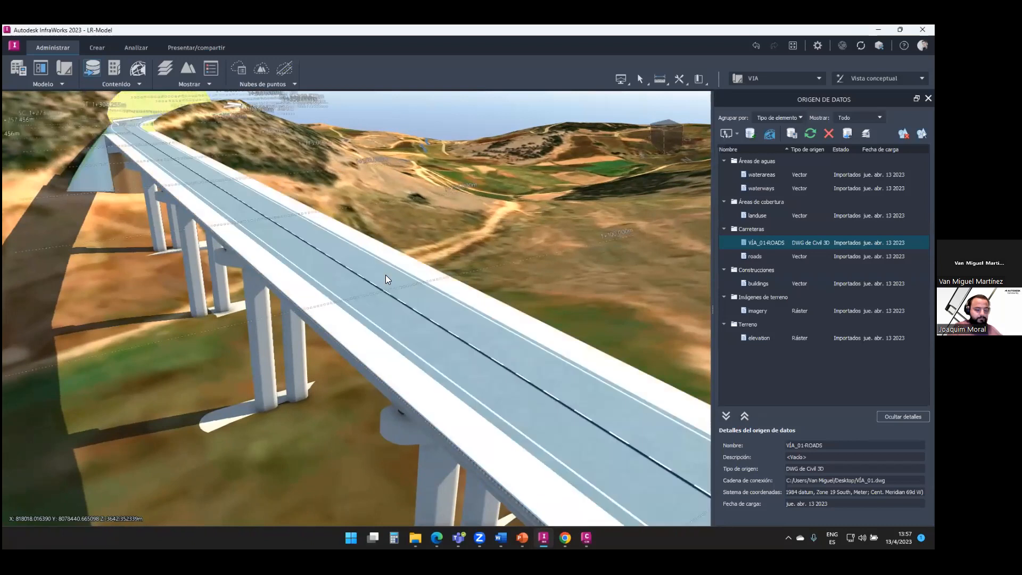
right_click(385, 276)
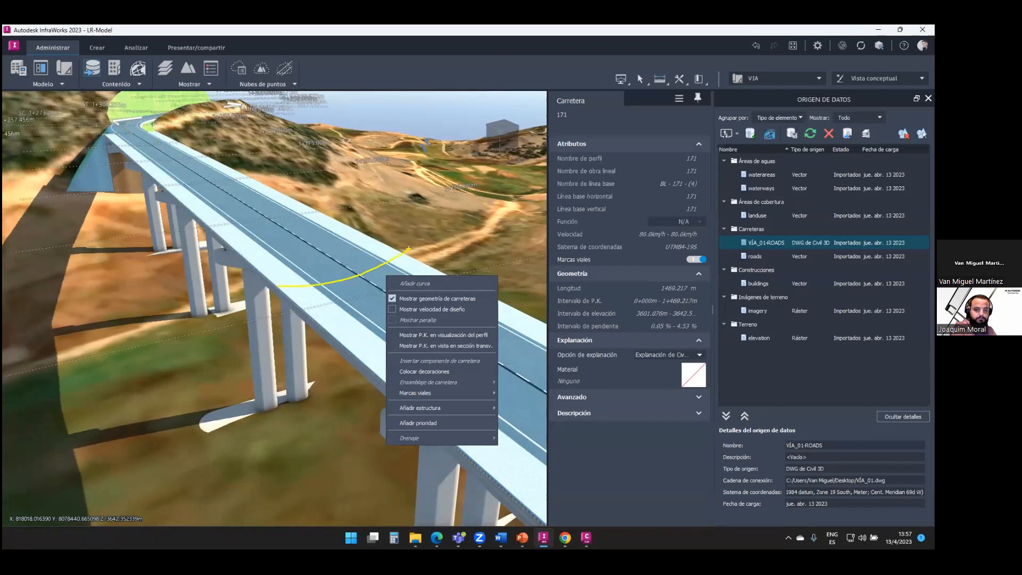
key("Escape")
key("Escape")
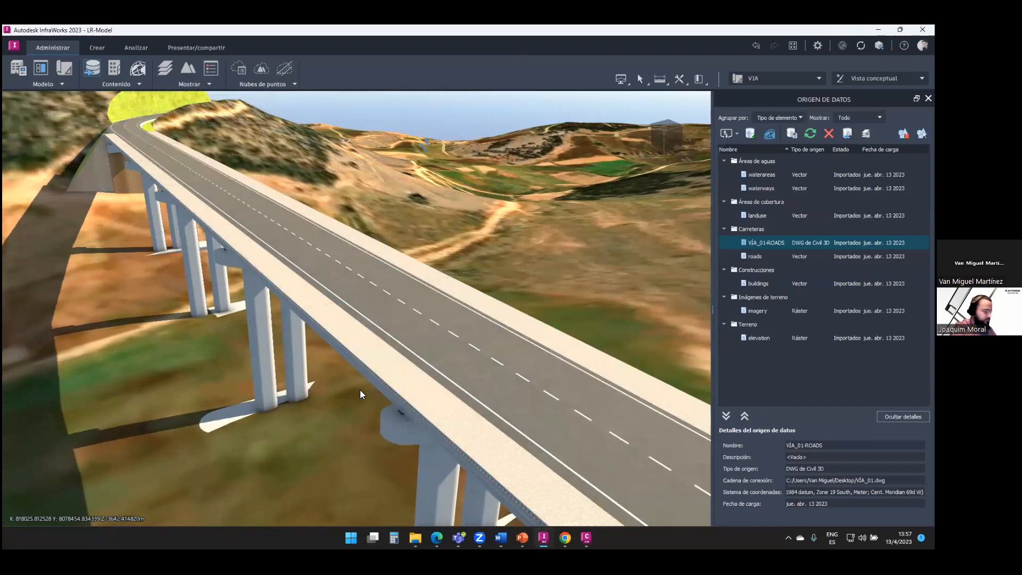
Switch to VÍA_01.dwg in Civil 3D and erase the uppermost assembly with all its subassemblies
mouse_move(586, 538)
left_click(585, 490)
scroll(536, 340, "down", 2)
scroll(449, 407, "up", 5)
left_click(443, 320)
left_click(419, 366)
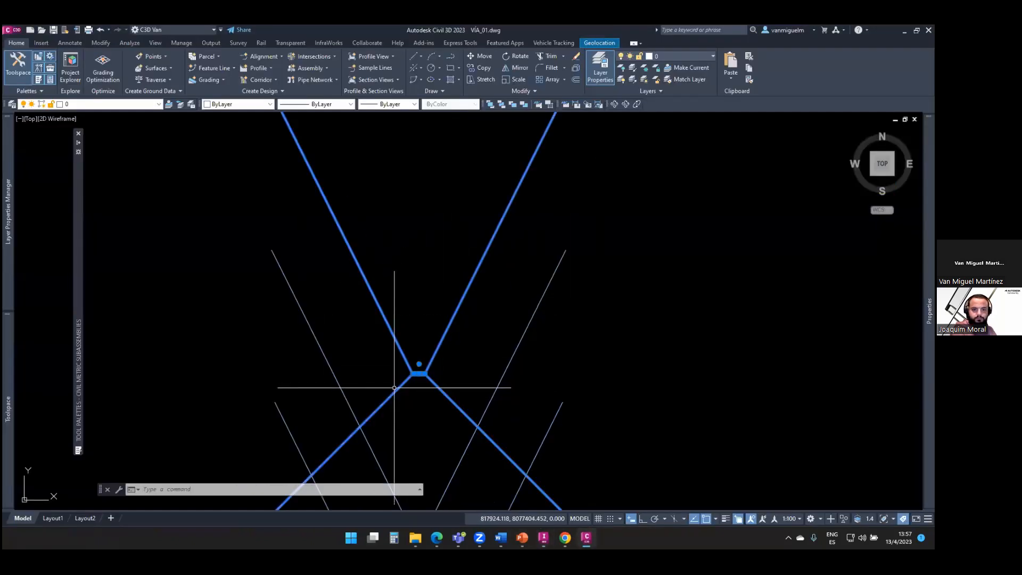
key("Delete")
Erase the 2 Carriles shoulder assembly drawn just above the one with Cut Slope Layout Mode labels
mouse_move(440, 199)
middle_mouse_down()
mouse_move(444, 285)
mouse_move(450, 248)
middle_mouse_up()
scroll(456, 405, "up", 4)
middle_click_drag(450, 474, 442, 346)
scroll(440, 349, "up", 6)
left_click(547, 261)
left_click(289, 351)
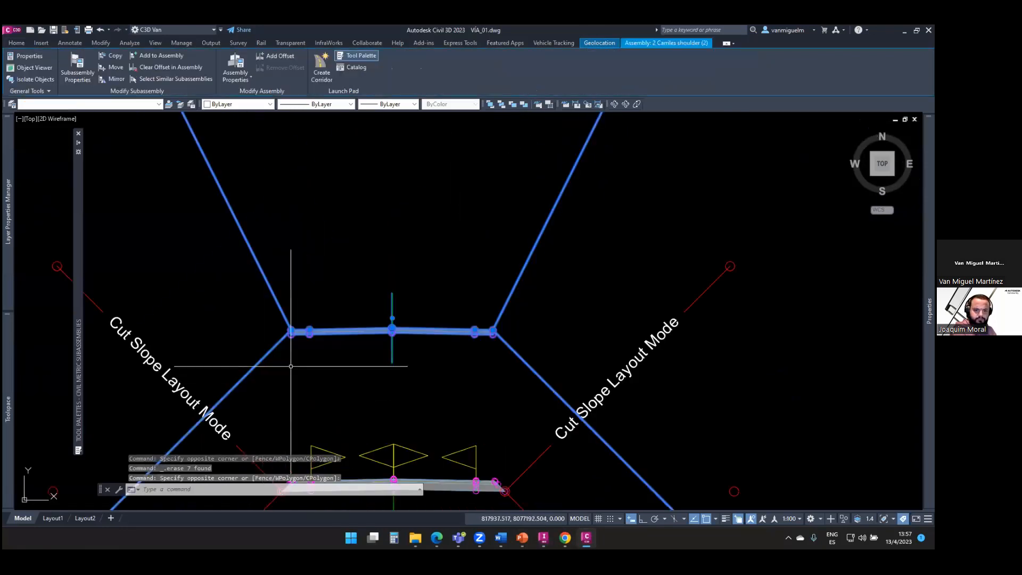
key("Delete")
Examine the remaining wide assembly, from its centerline to the outer edges where the side slopes begin
scroll(319, 353, "down", 4)
middle_click_drag(326, 278, 358, 347)
scroll(357, 347, "down", 4)
scroll(358, 285, "up", 8)
middle_click_drag(359, 285, 379, 310)
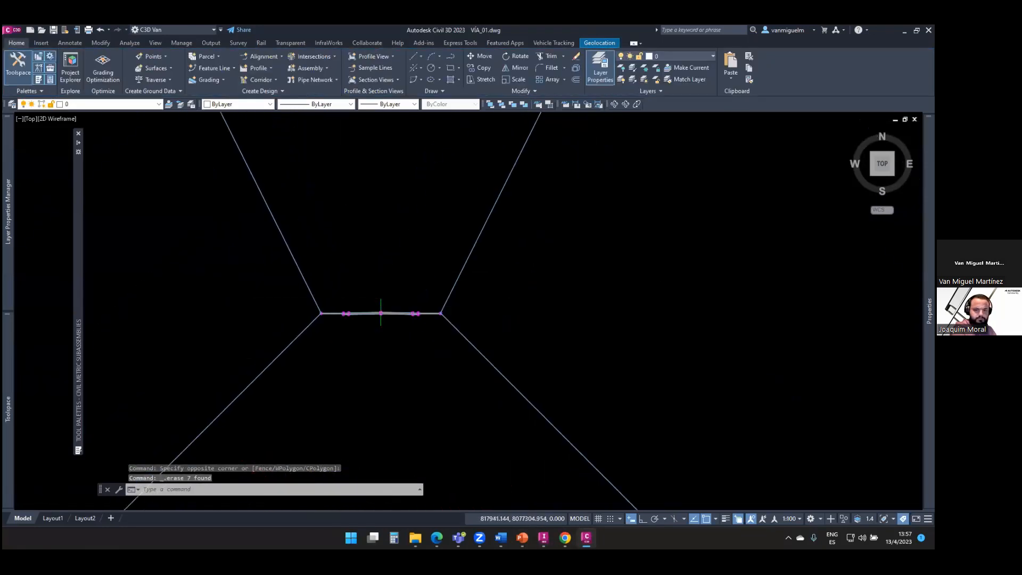
scroll(379, 310, "up", 5)
scroll(415, 349, "down", 2)
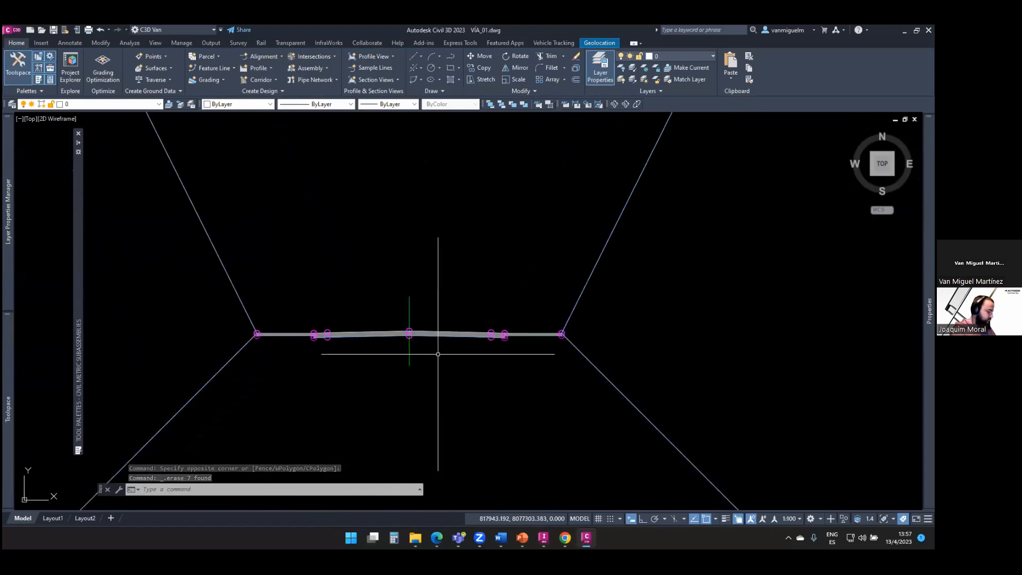
scroll(438, 354, "down", 10)
scroll(438, 354, "up", 12)
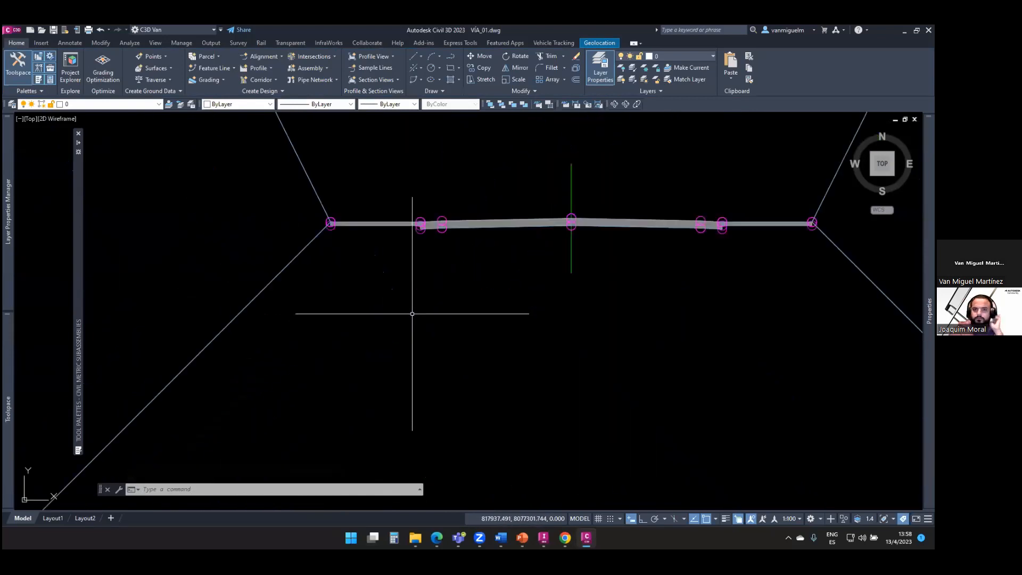
scroll(433, 239, "down", 2)
middle_click_drag(838, 269, 758, 324)
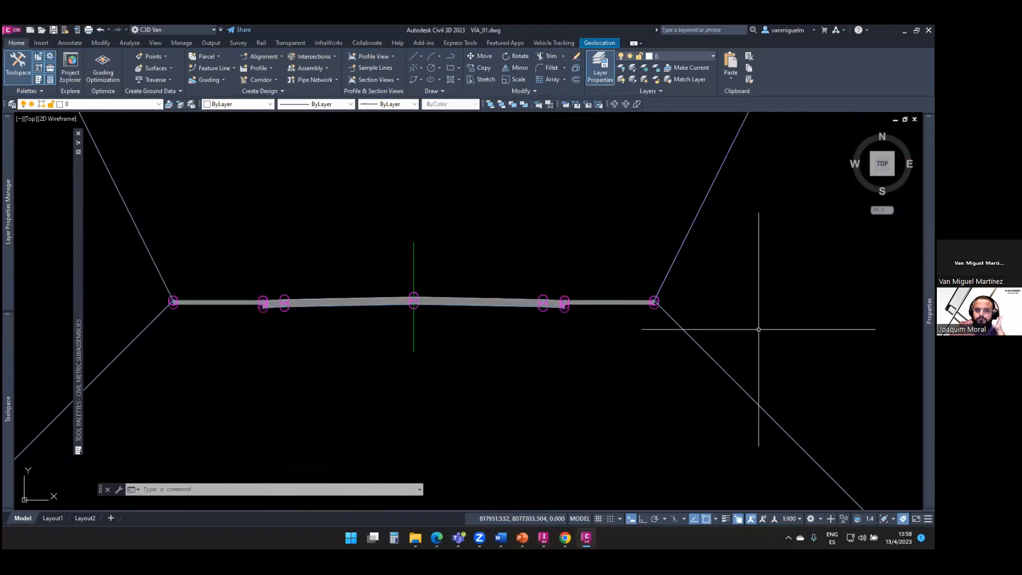
left_click_drag(177, 238, 178, 311)
left_click_drag(159, 250, 152, 294)
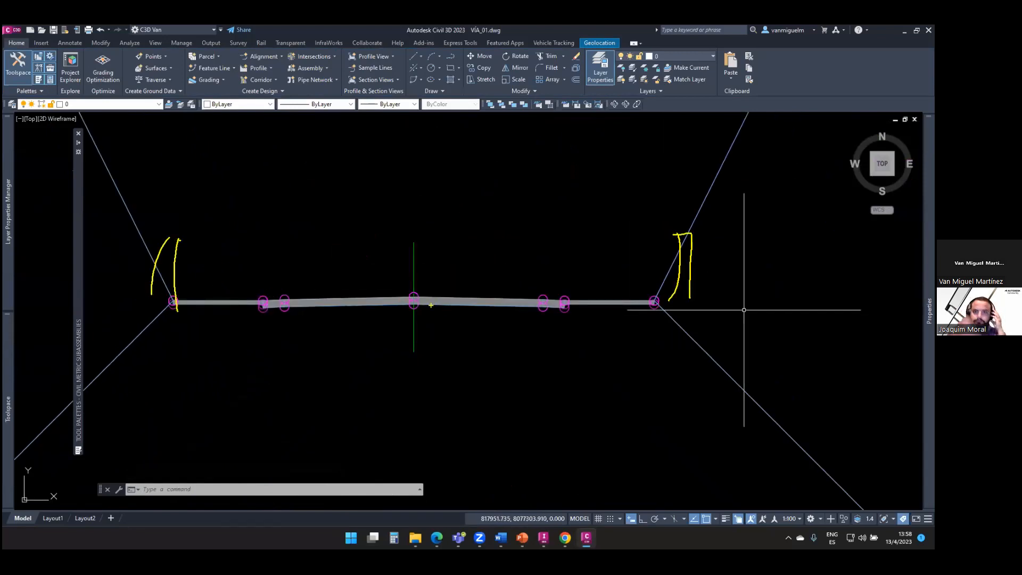
scroll(743, 309, "down", 6)
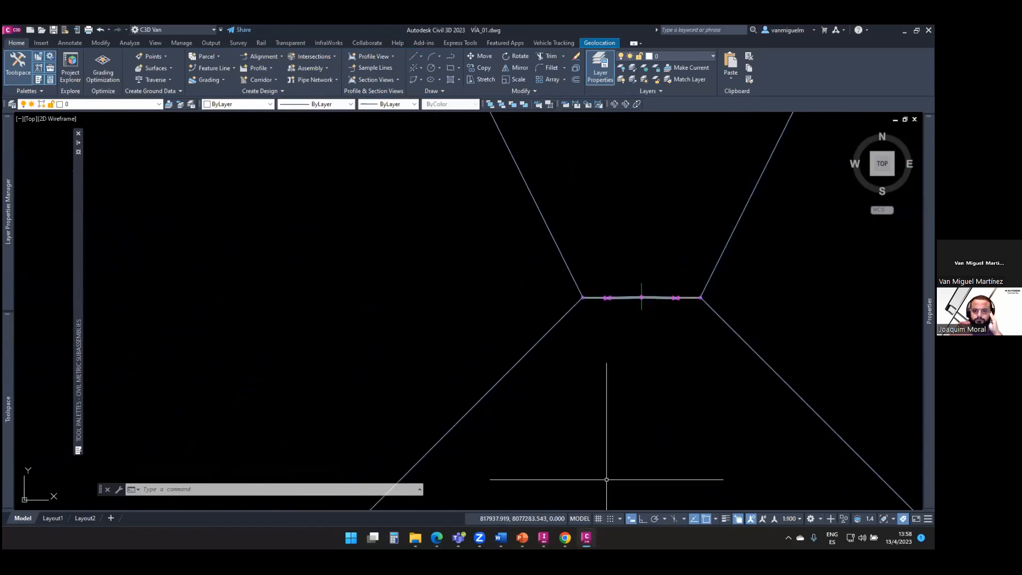
Switch back to InfraWorks and place Curved Baluster linear decorations along both edges of the bridge
left_click(543, 537)
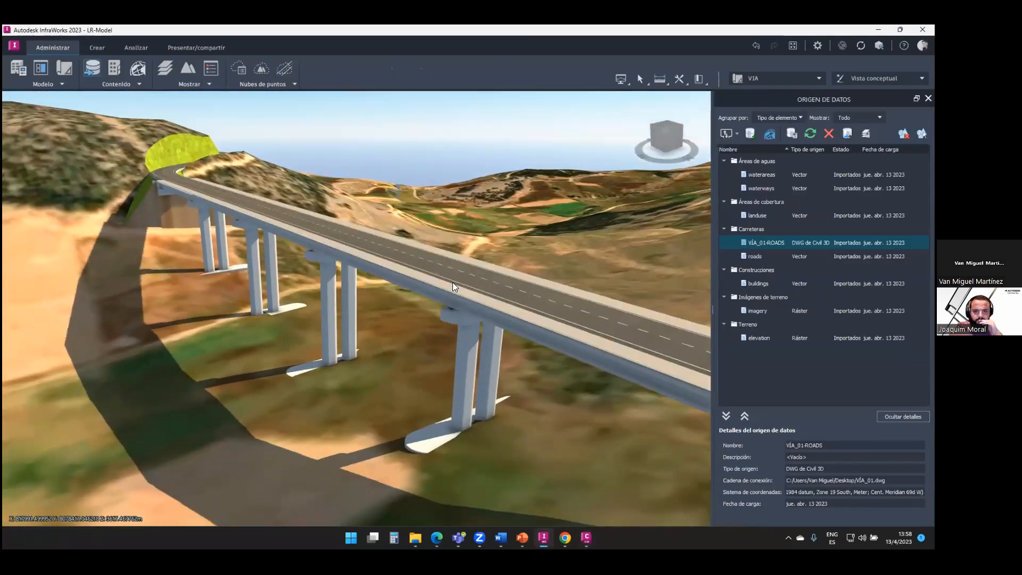
scroll(505, 381, "down", 3)
left_click_drag(504, 381, 487, 381)
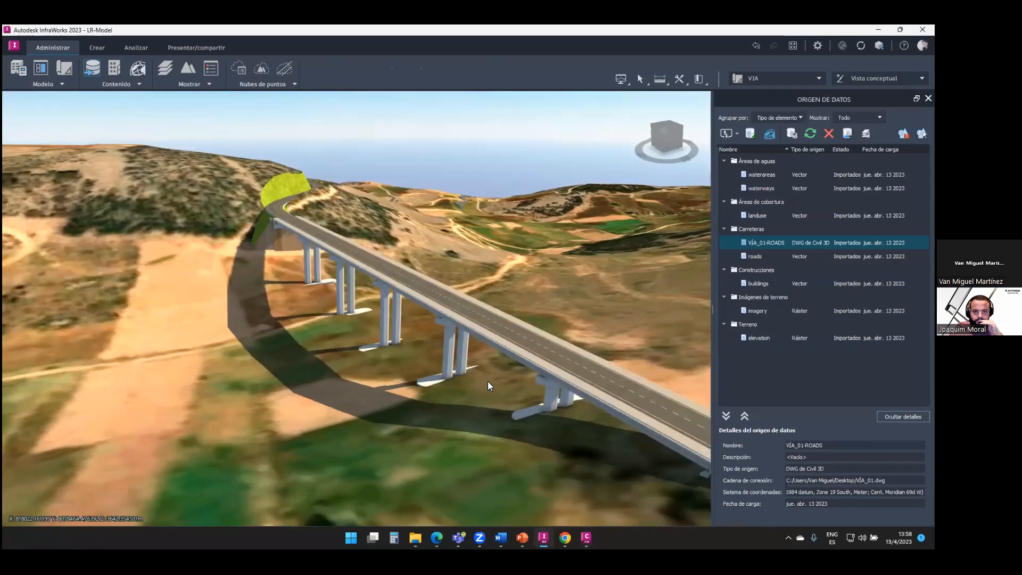
left_click(493, 348)
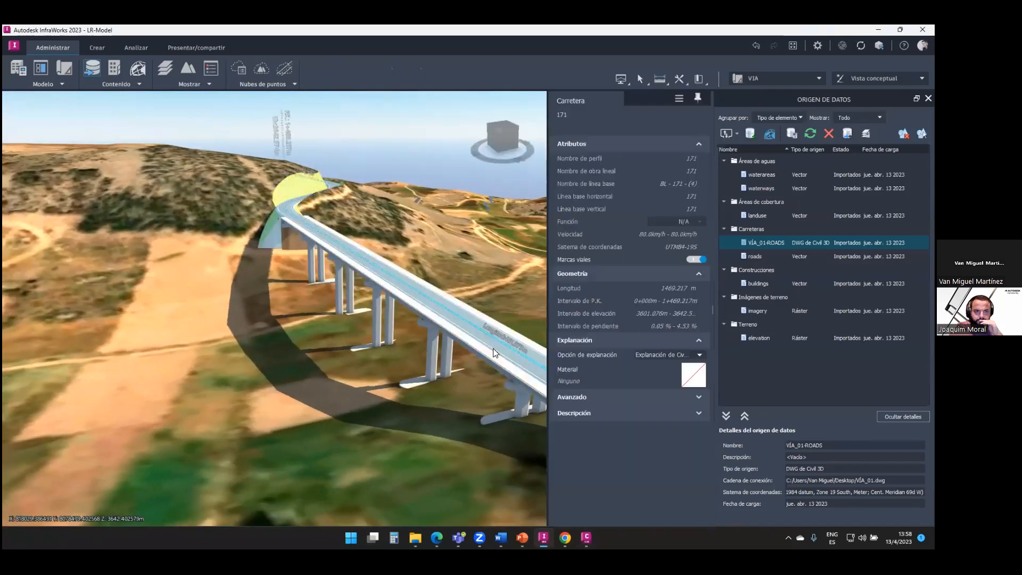
right_click(494, 349)
left_click(547, 429)
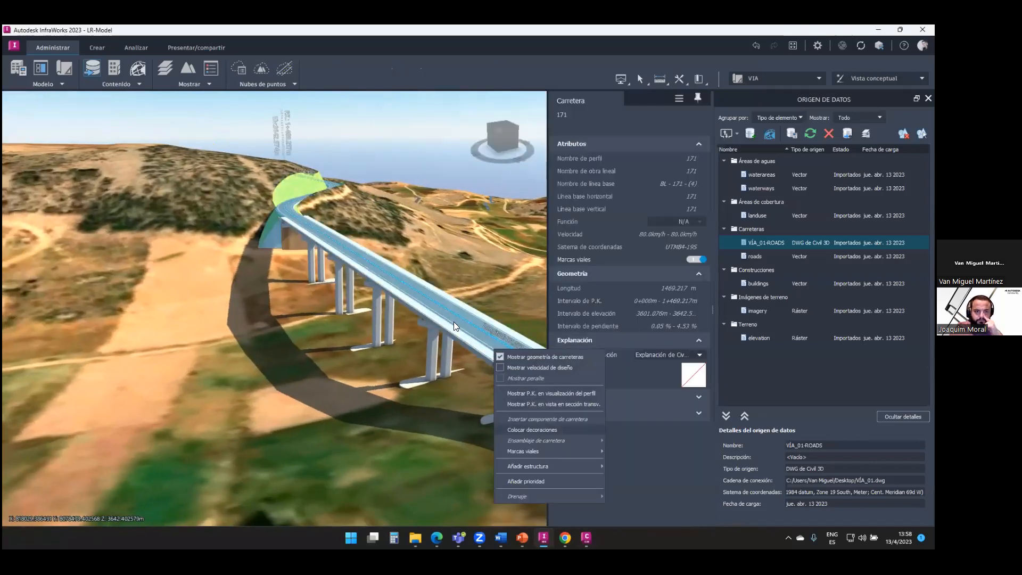
scroll(406, 294, "down", 3)
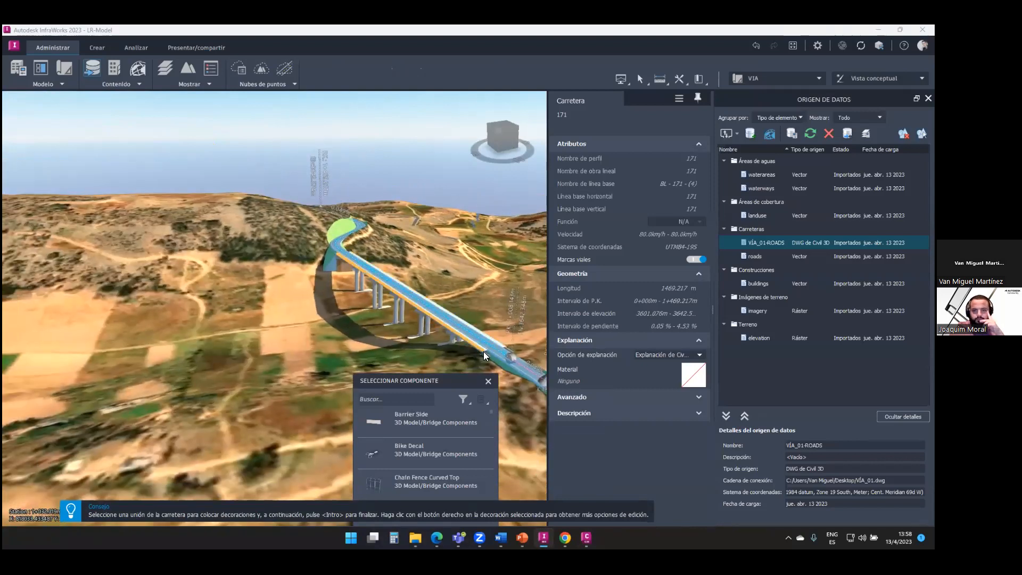
scroll(483, 351, "up", 2)
scroll(484, 352, "up", 2)
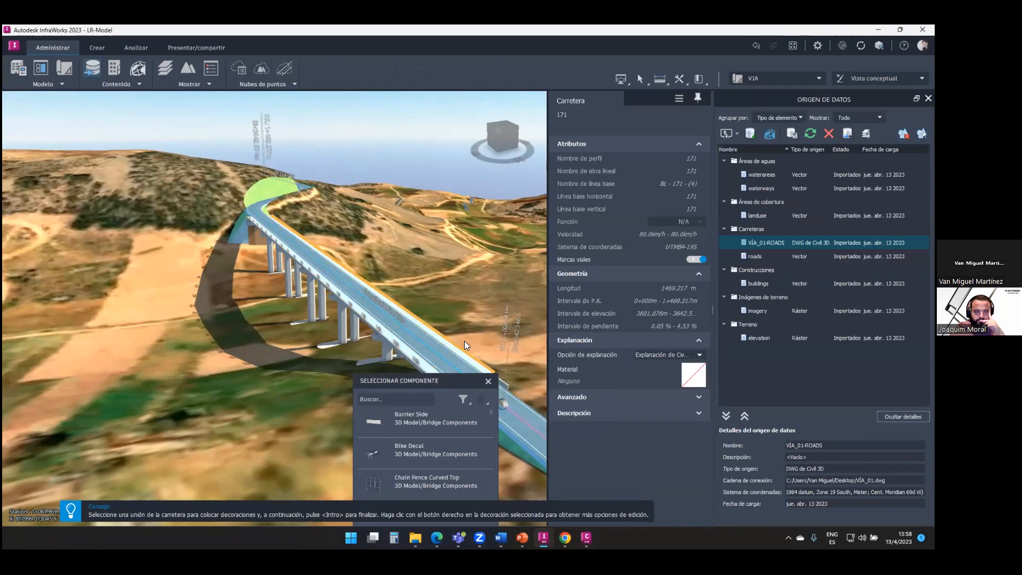
key("Return")
scroll(449, 305, "up", 2)
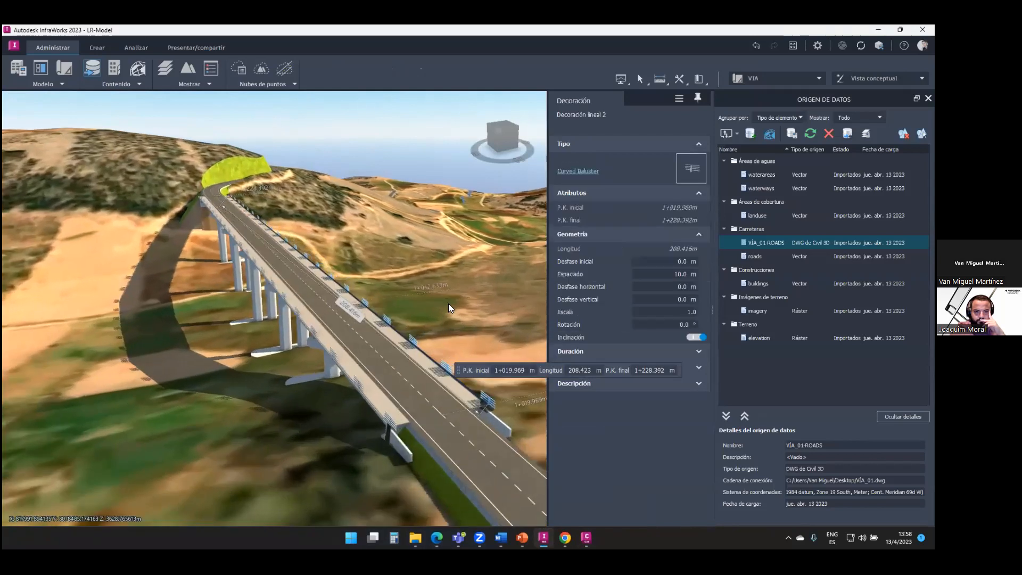
key("Escape")
Set the near-edge baluster decoration's Rotación to 180° and its Espaciado to 3 m
left_click_drag(456, 302, 451, 303)
scroll(451, 305, "up", 3)
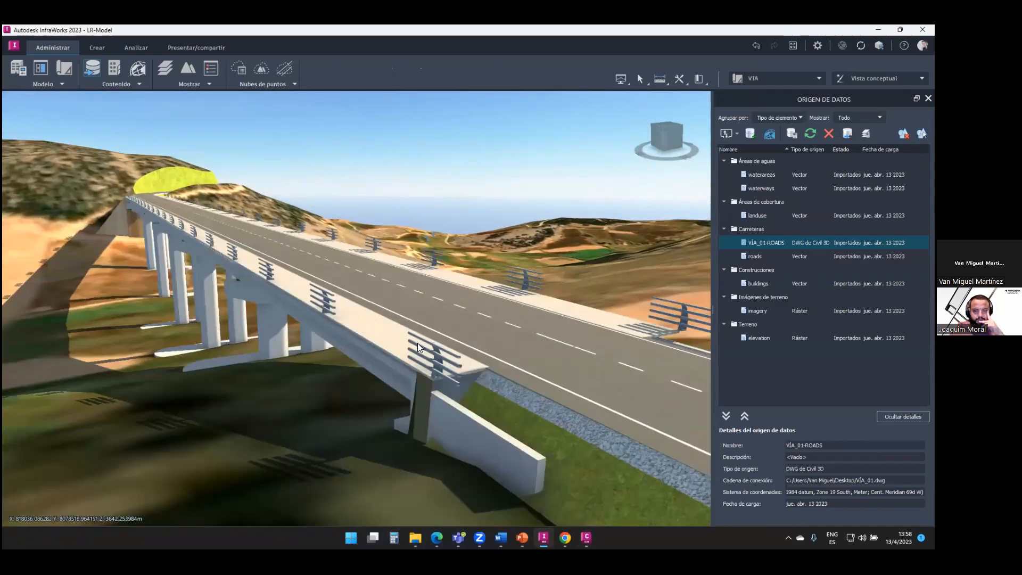
left_click(421, 345)
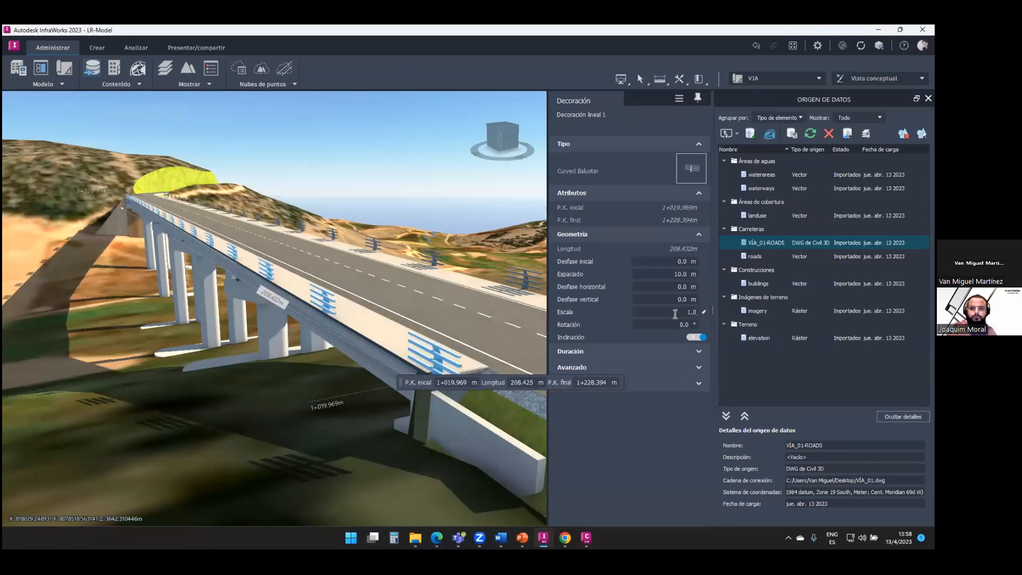
type("180")
key("Return")
left_click_drag(672, 260, 697, 276)
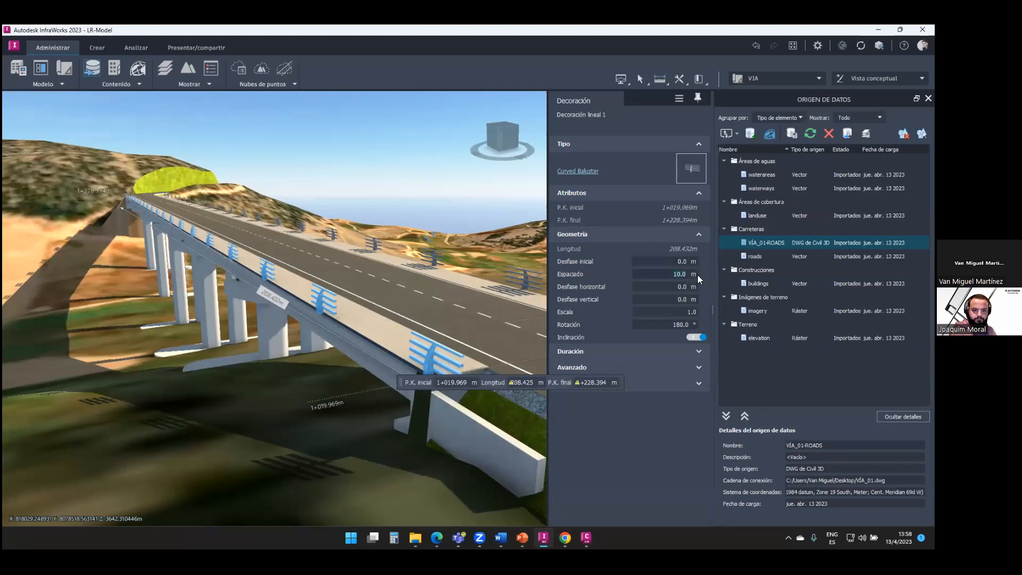
key("Return")
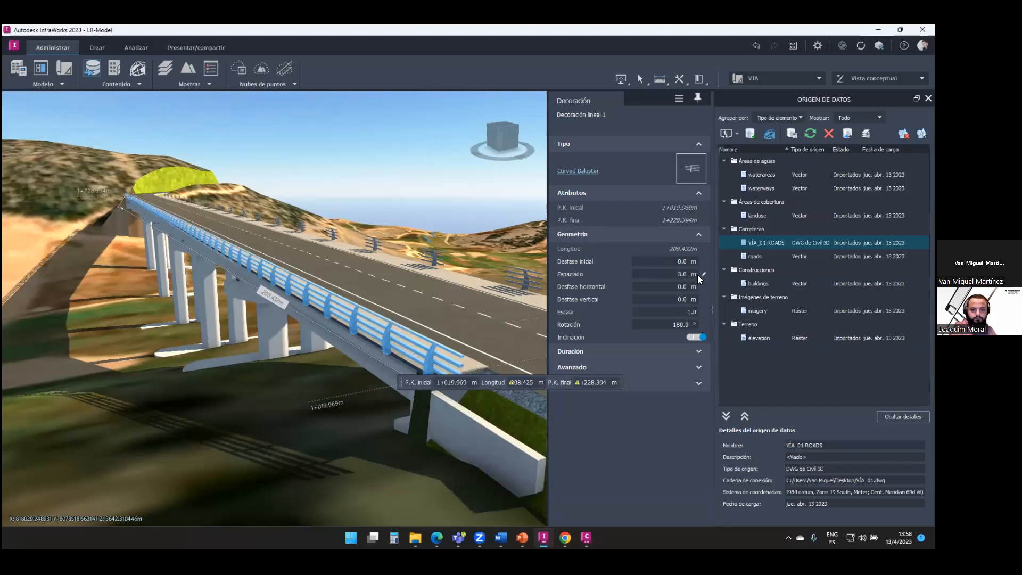
left_click(346, 171)
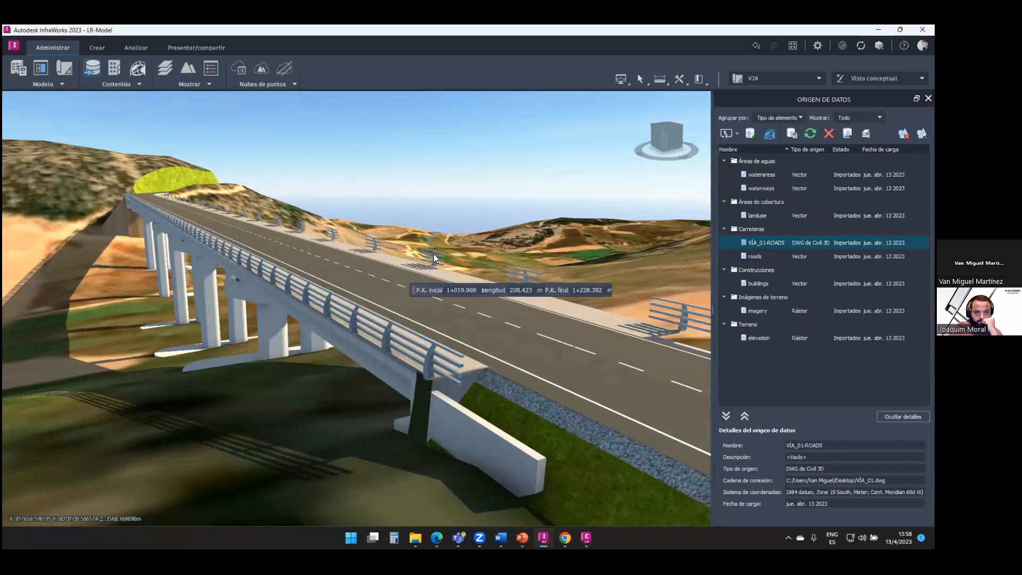
Adjust the Espaciado of the baluster decoration along the far edge of the bridge
left_click(506, 260)
left_click(698, 323)
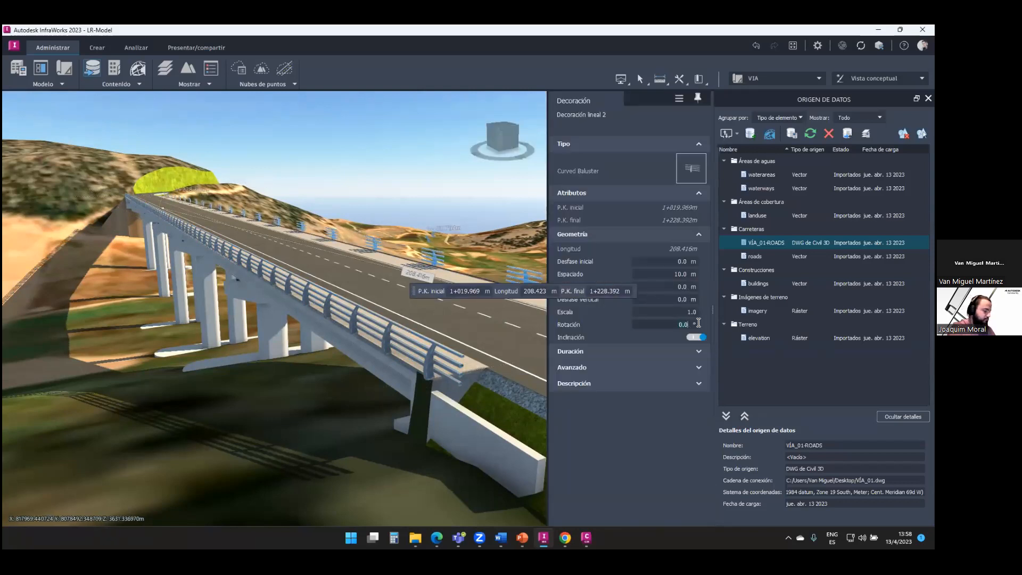
left_click(704, 274)
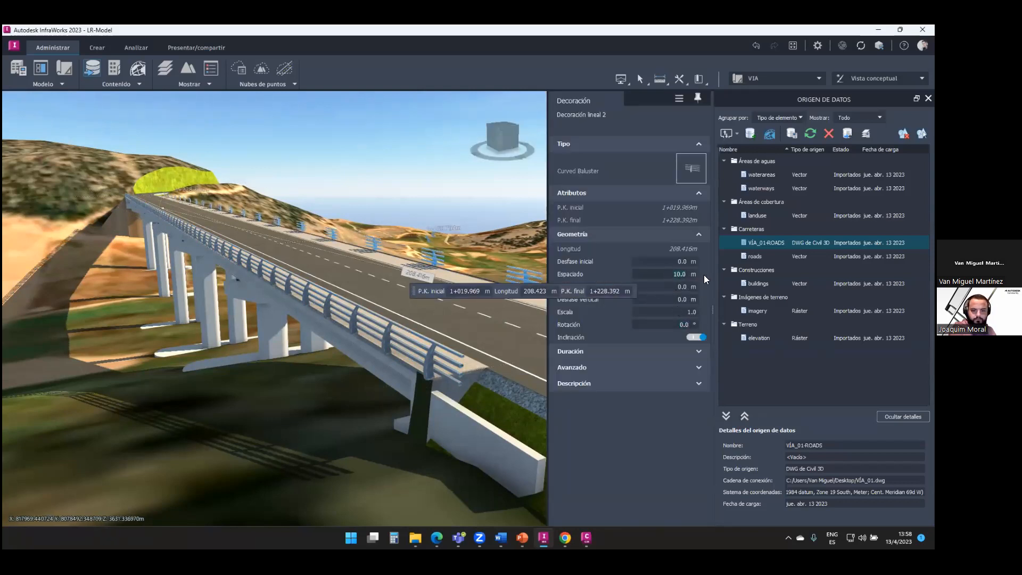
left_click(456, 209)
Switch to the PowerPoint slide show with the Prediseño and Diseño workflow diagram
left_click_drag(371, 202, 294, 147)
scroll(290, 211, "up", 3)
left_click_drag(343, 190, 284, 354)
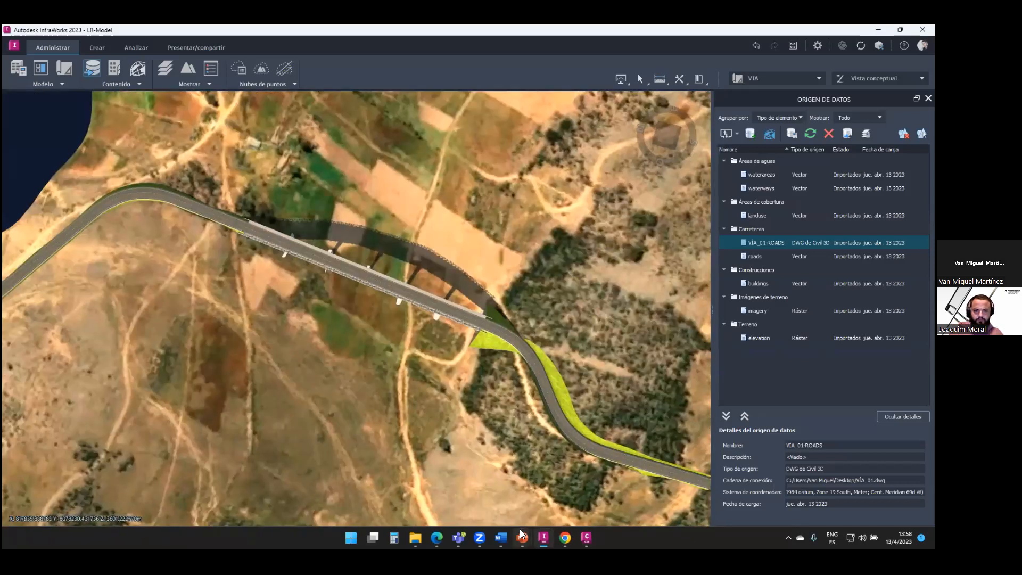
mouse_move(521, 534)
left_click(522, 506)
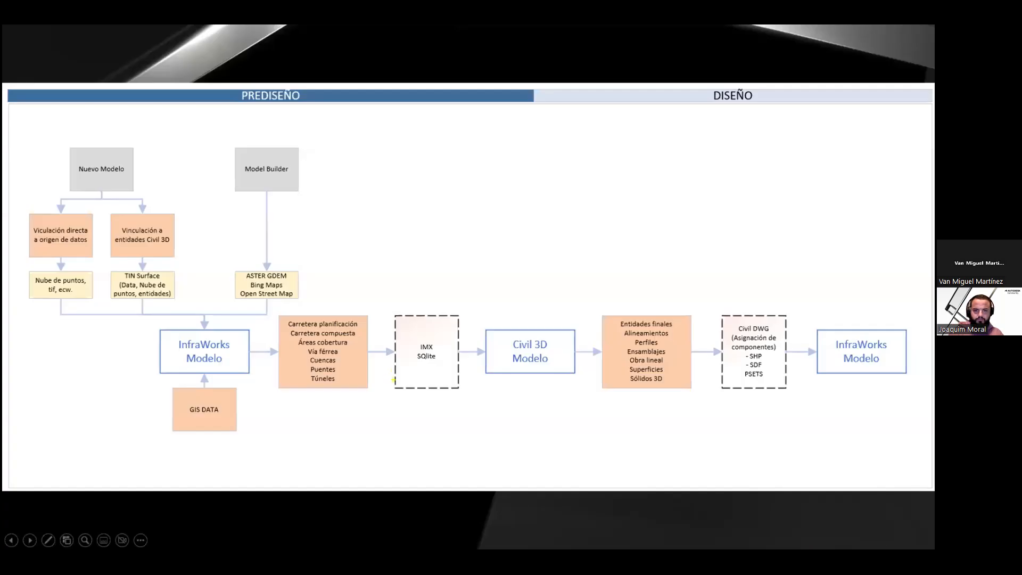
Mark the Civil 3D Modelo box on the slide with an arrow, clear the mark and switch to InfraWorks
mouse_move(529, 317)
left_mouse_down()
mouse_move(581, 256)
mouse_move(574, 230)
left_mouse_up()
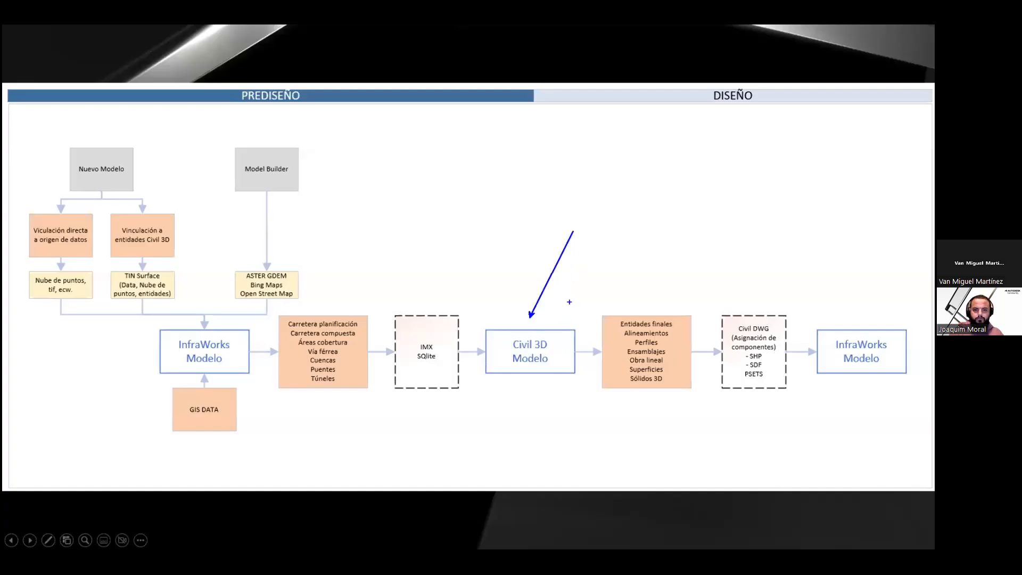
key("Escape")
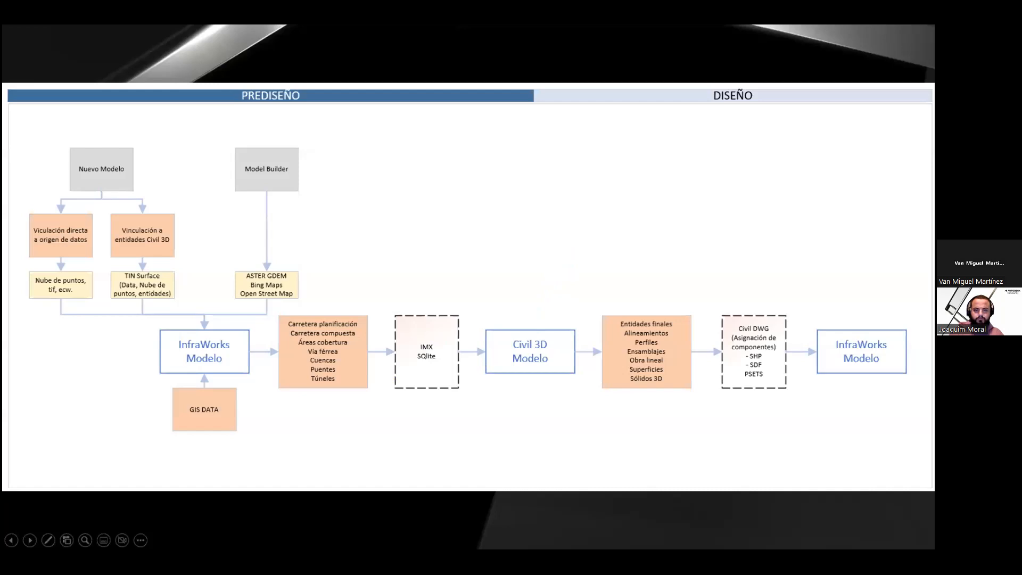
key("alt+Tab")
Display the actions of the VÍA_01-ROADS data source and highlight Volver a importar without running it
scroll(509, 370, "down", 4)
middle_click_drag(579, 376, 506, 356)
scroll(515, 371, "up", 4)
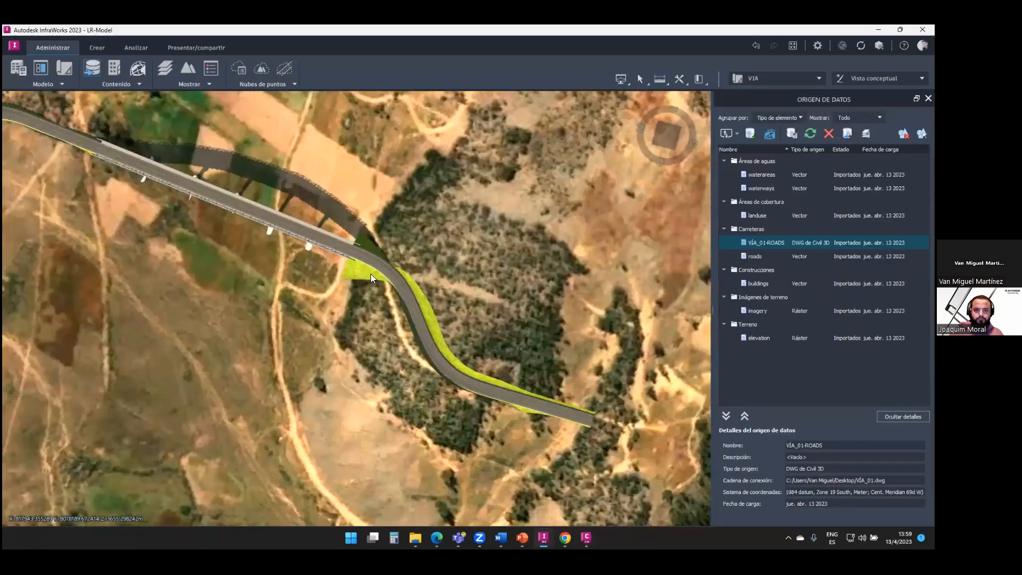
right_click(367, 257)
left_click(488, 221)
right_click(761, 244)
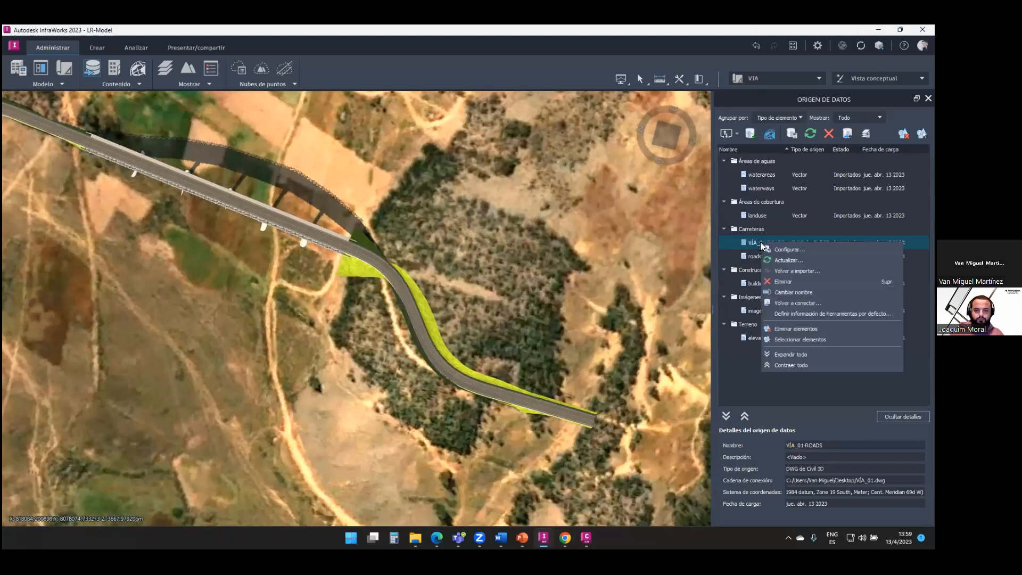
mouse_move(764, 265)
left_mouse_down("ctrl")
mouse_move(821, 278)
mouse_move(845, 243)
left_mouse_up("ctrl")
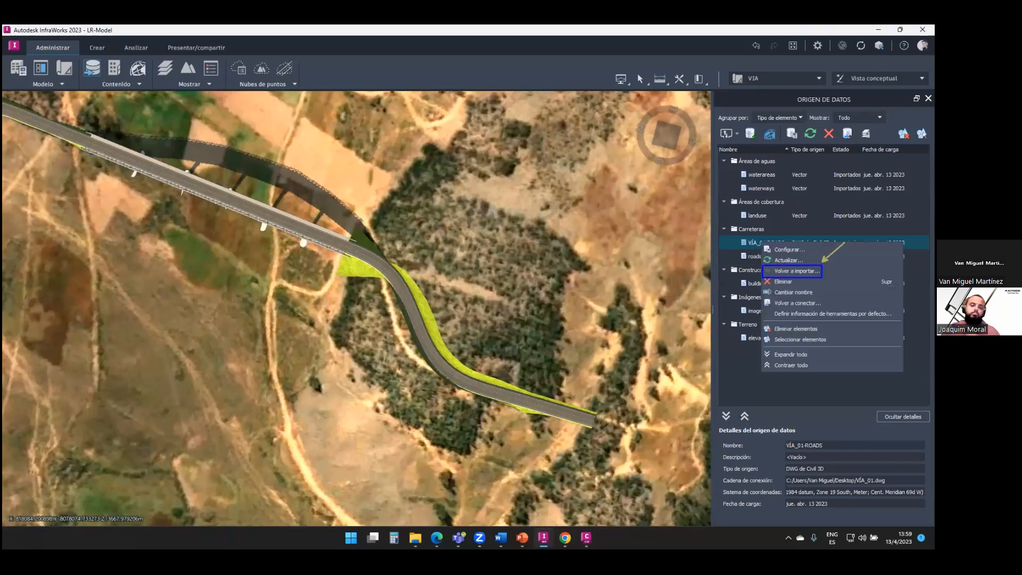
key("Escape")
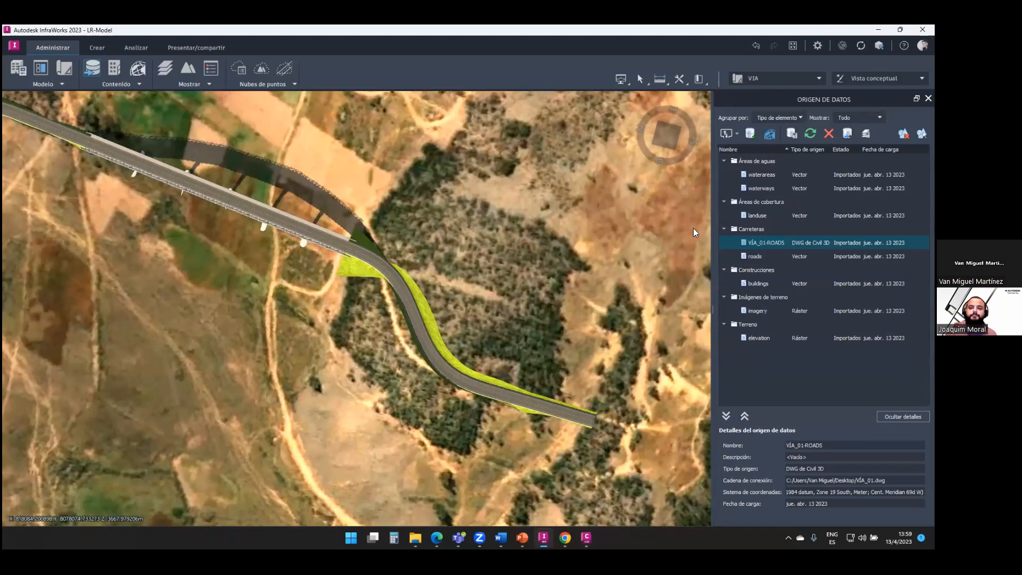
Examine the imported road from an overview of the whole route down to the curve with the grassed side slopes
scroll(495, 278, "down", 2)
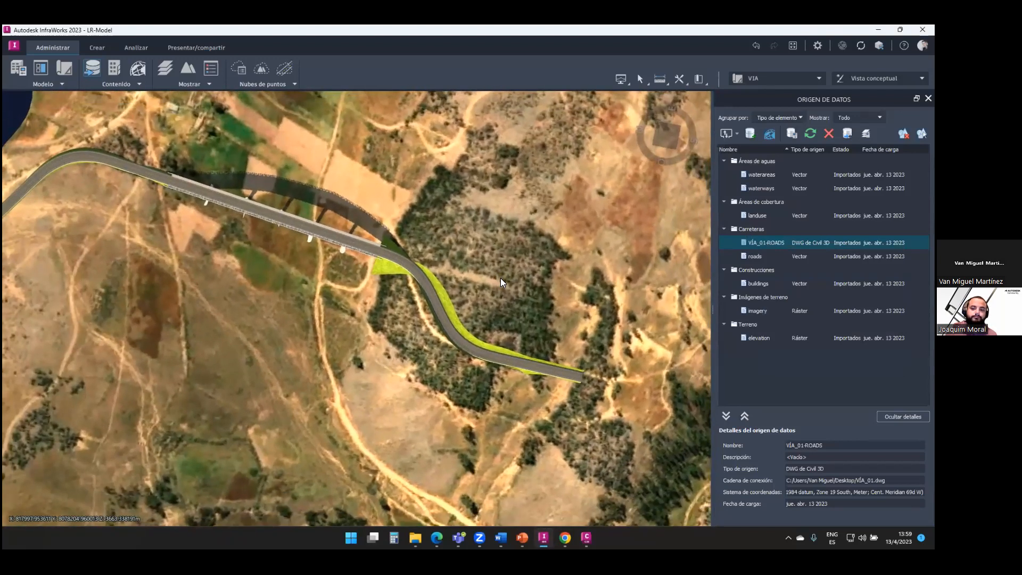
left_click_drag(498, 269, 552, 296)
scroll(553, 296, "down", 3)
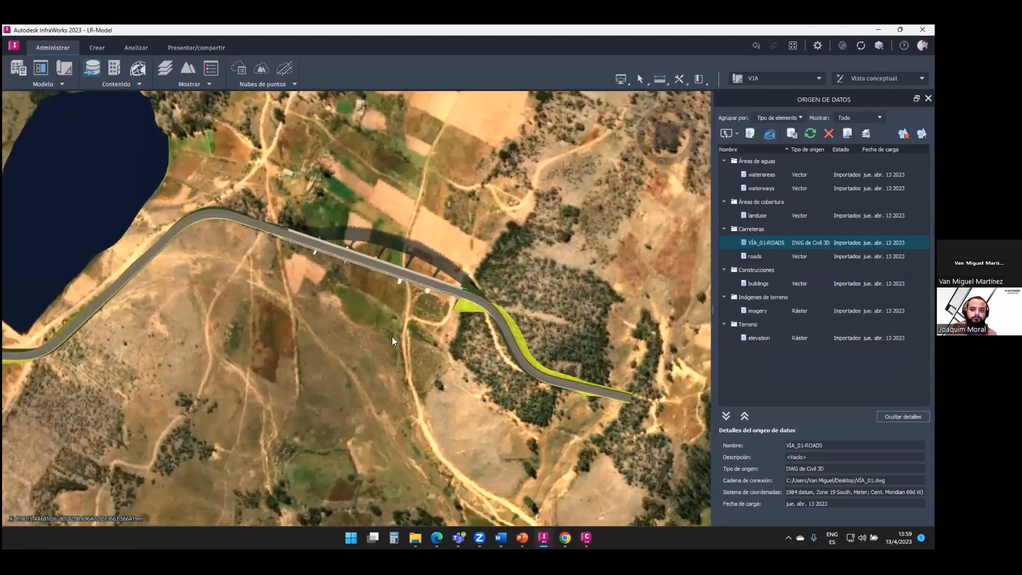
middle_click_drag(377, 343, 455, 251)
left_click_drag(455, 251, 371, 357)
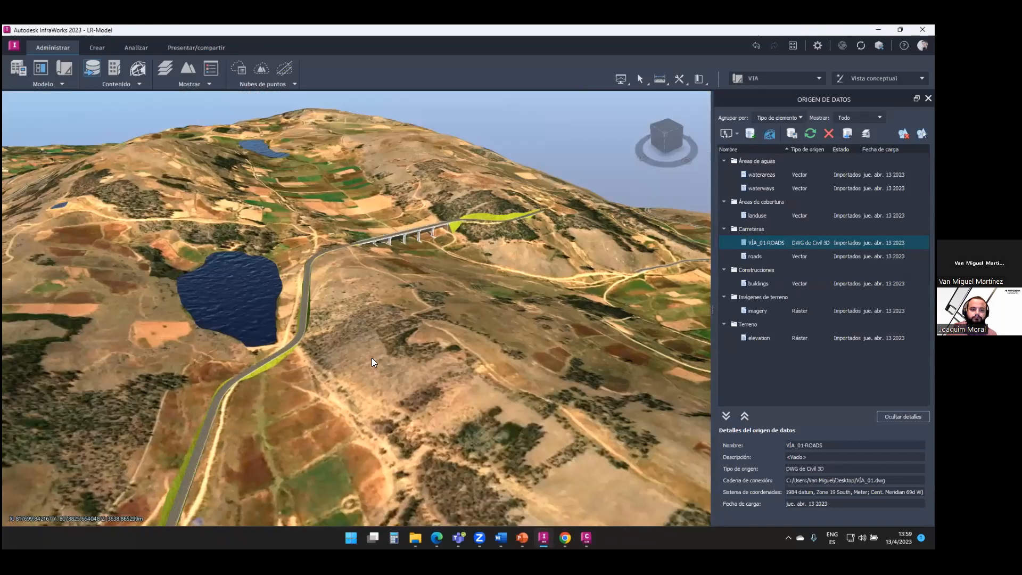
middle_click_drag(372, 358, 398, 346)
scroll(398, 346, "up", 2)
left_click_drag(398, 346, 407, 331)
scroll(344, 337, "up", 2)
scroll(344, 337, "up", 5)
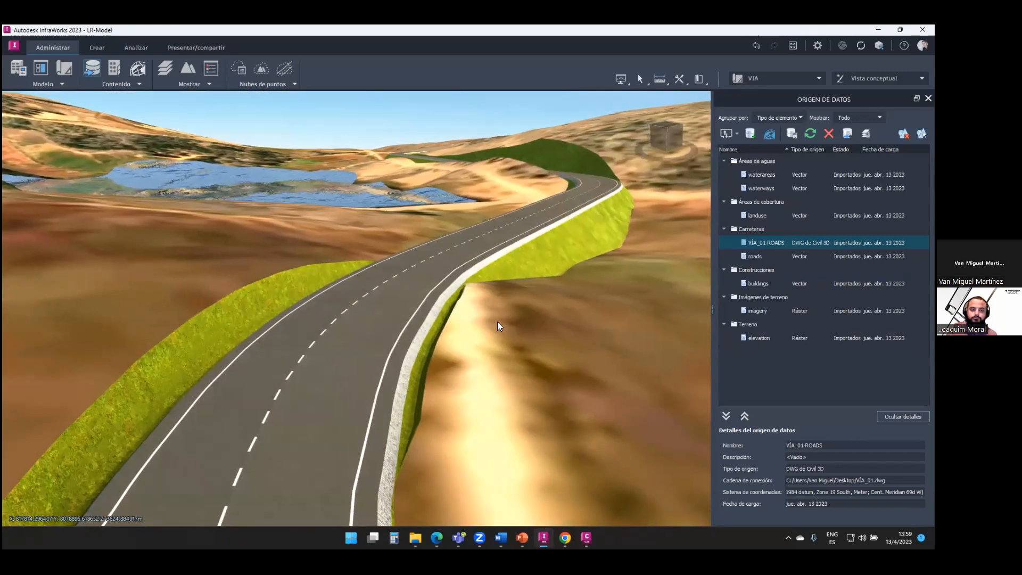
left_click_drag(497, 323, 279, 335)
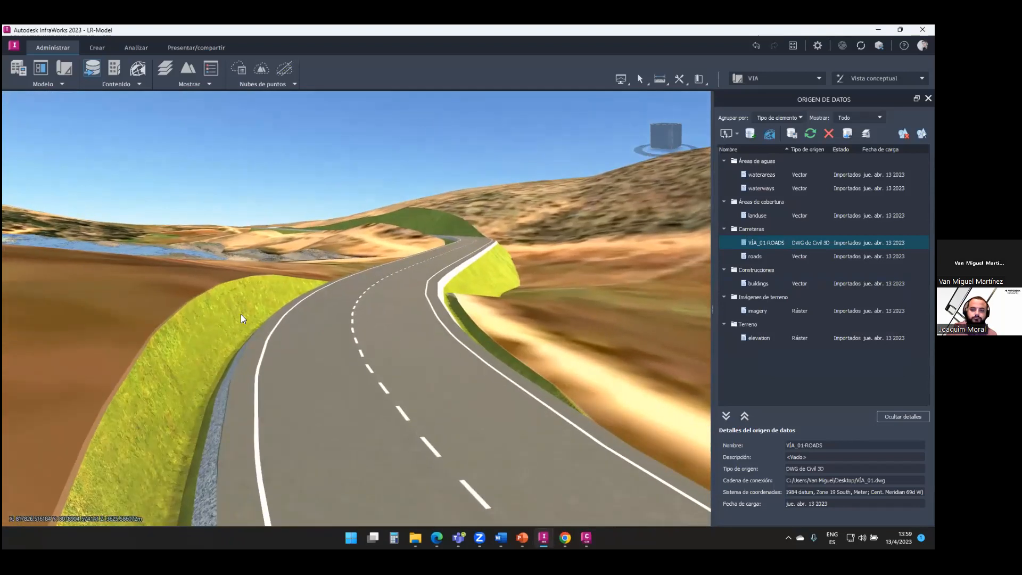
Select road 171 and check whether its curve geometry can be edited through the centreline grips, and deselect it
left_click(373, 314)
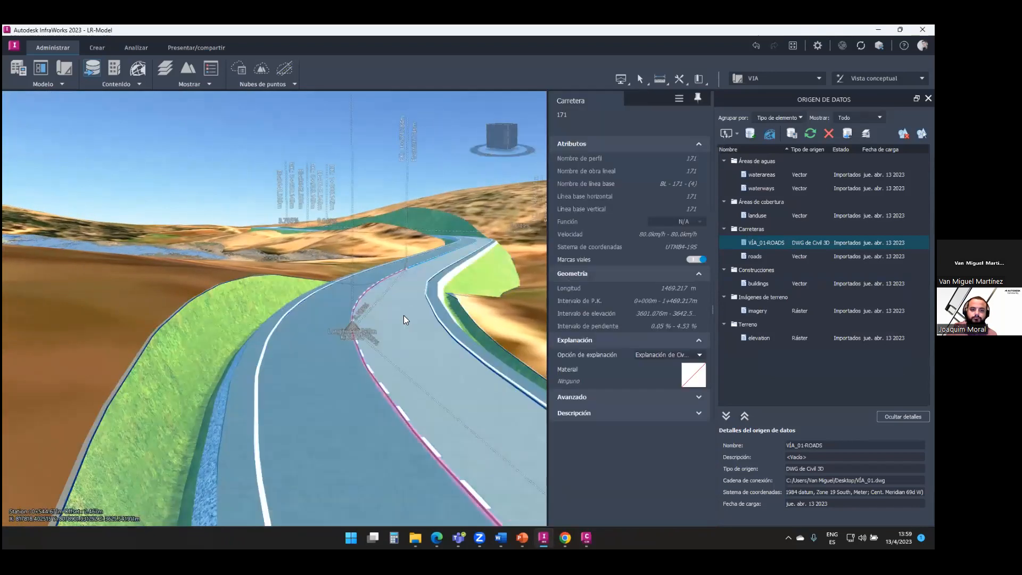
key("Escape")
left_click_drag(334, 309, 357, 335)
left_click(357, 336)
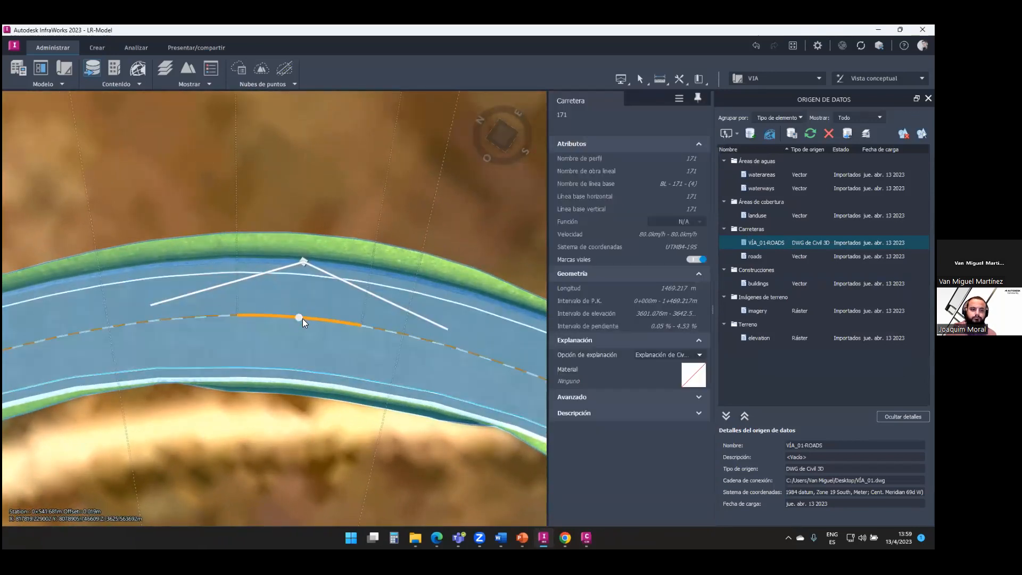
right_click(299, 319)
scroll(298, 318, "down", 5)
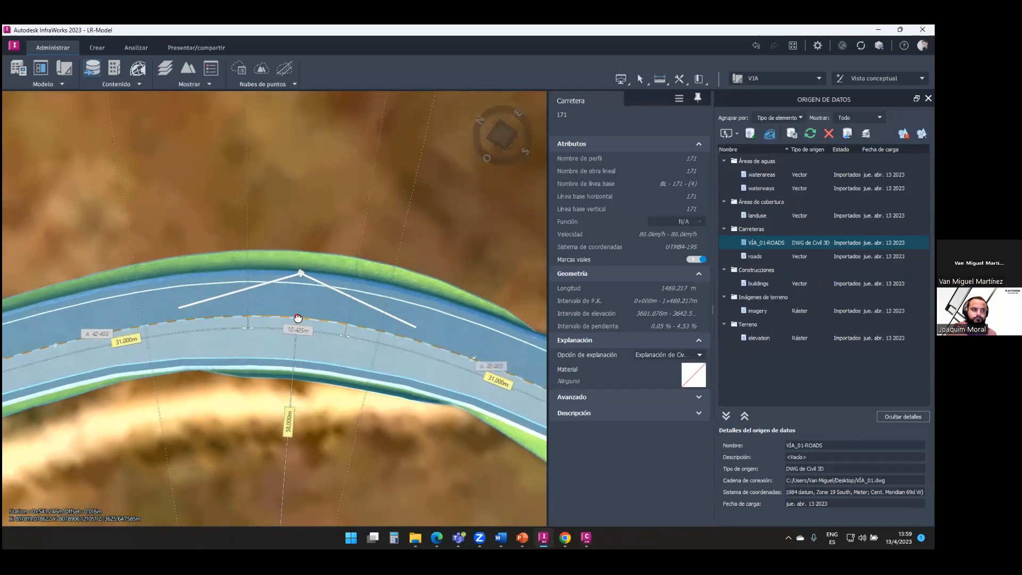
key("Escape")
left_click(293, 318)
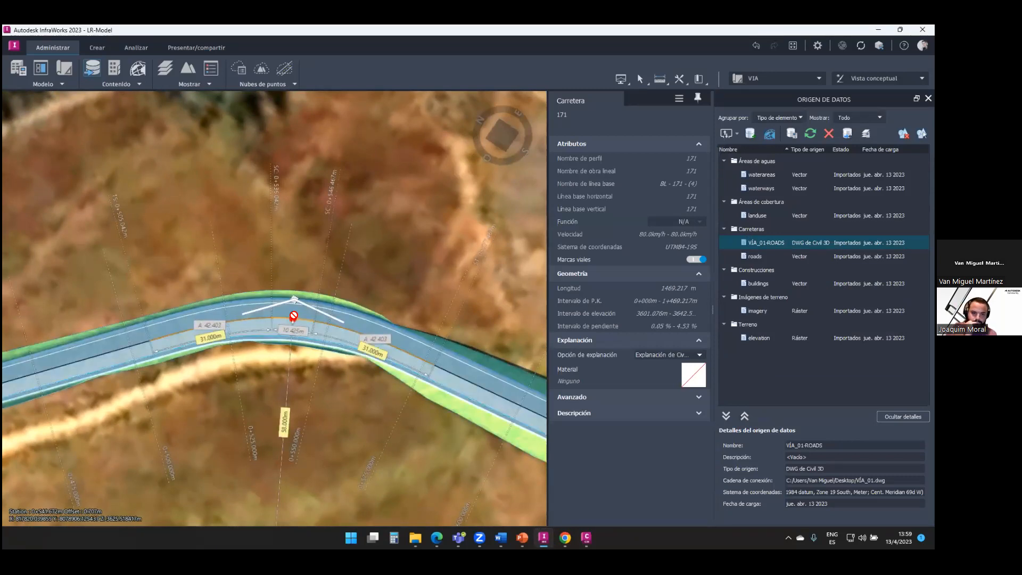
key("Escape")
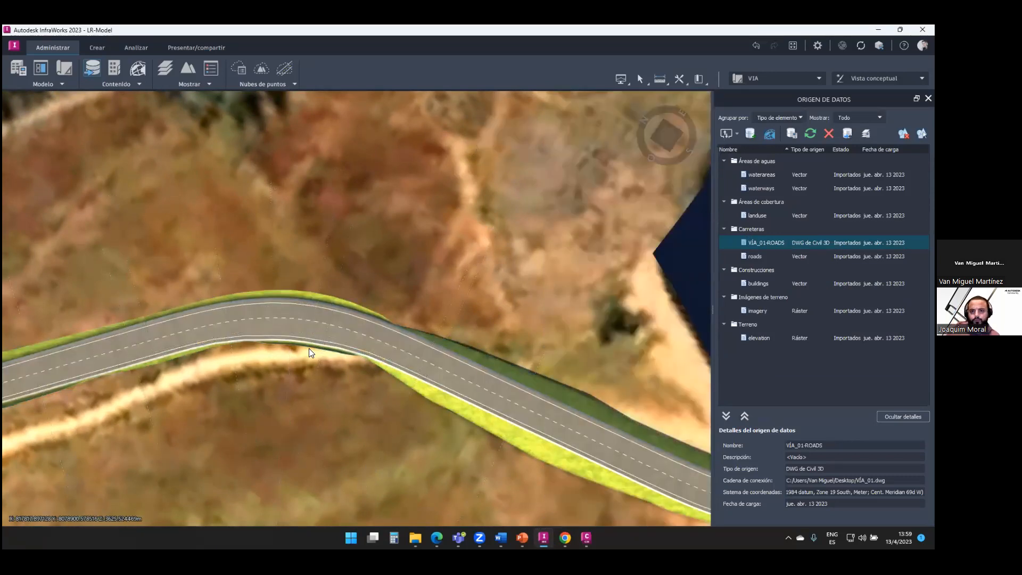
Frame the road curve in perspective and close the data sources panel
scroll(304, 366, "down", 3)
middle_click_drag(411, 311, 428, 327)
scroll(404, 292, "up", 6)
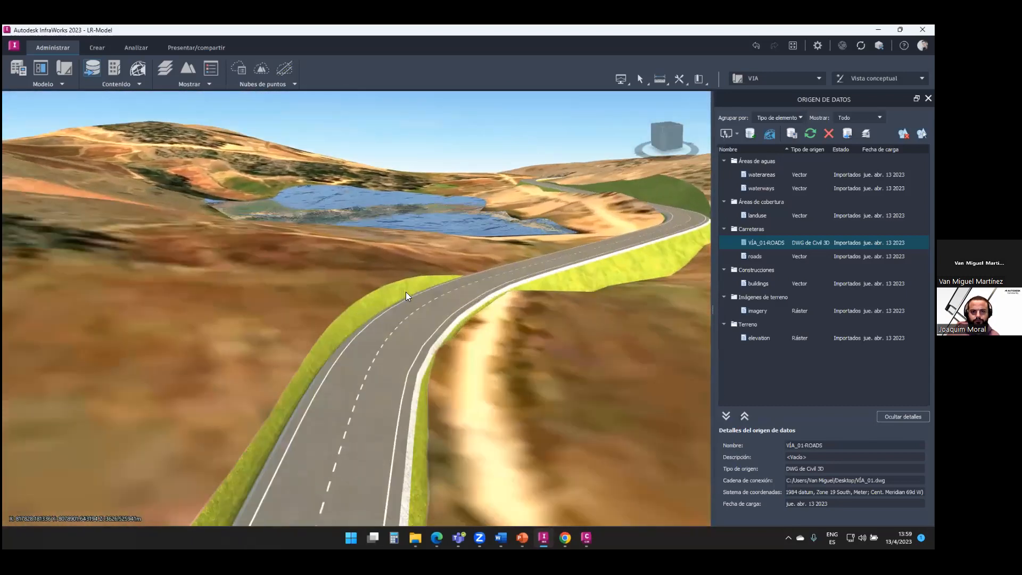
left_click_drag(372, 405, 459, 376)
middle_click_drag(459, 376, 440, 327)
scroll(440, 328, "up", 2)
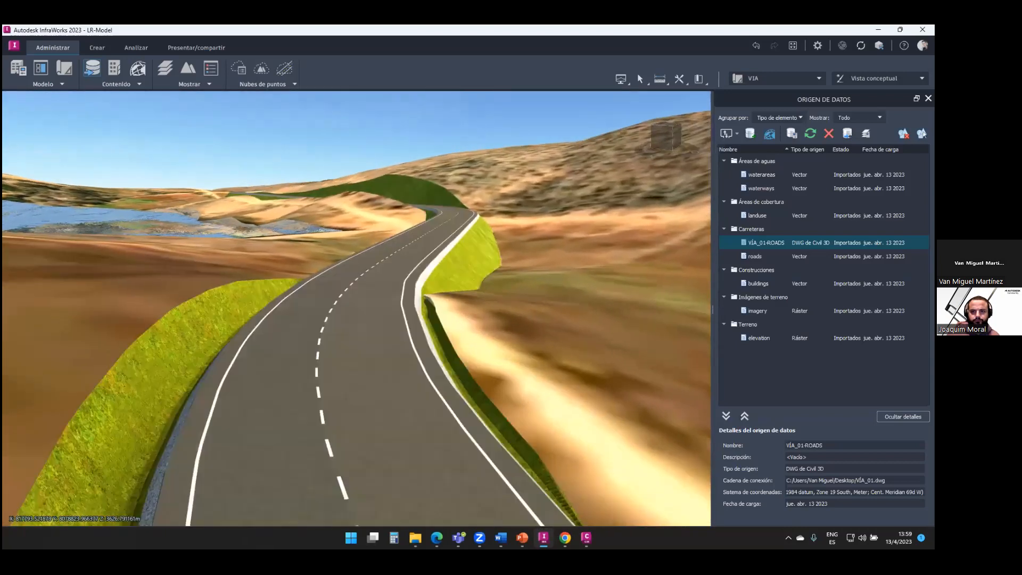
left_click(928, 99)
middle_click_drag(595, 329, 525, 319)
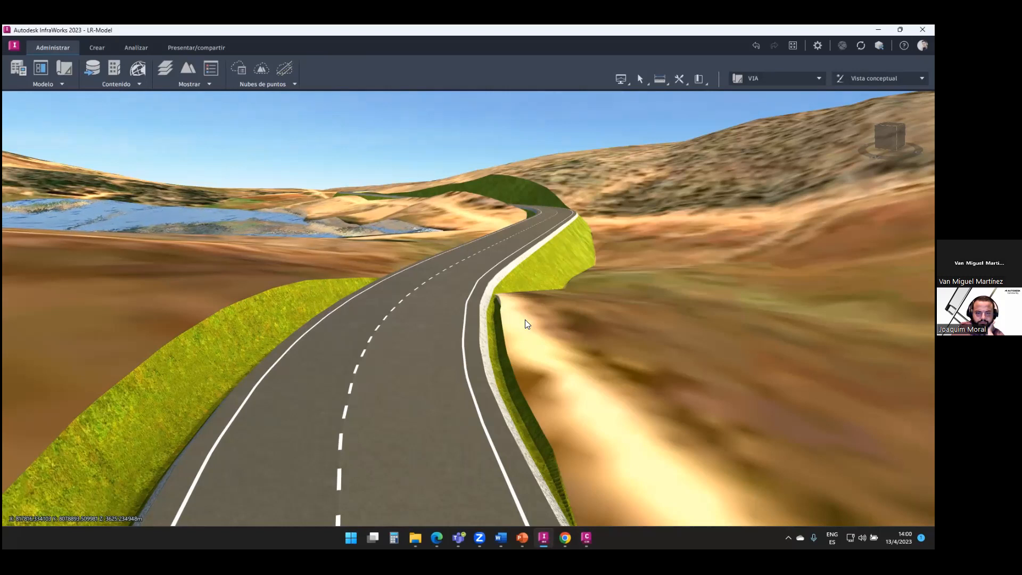
Sketch temporary freehand marks over the road's embankment, circle the surrounding road stretch and clear the drawing
scroll(551, 251, "up", 4)
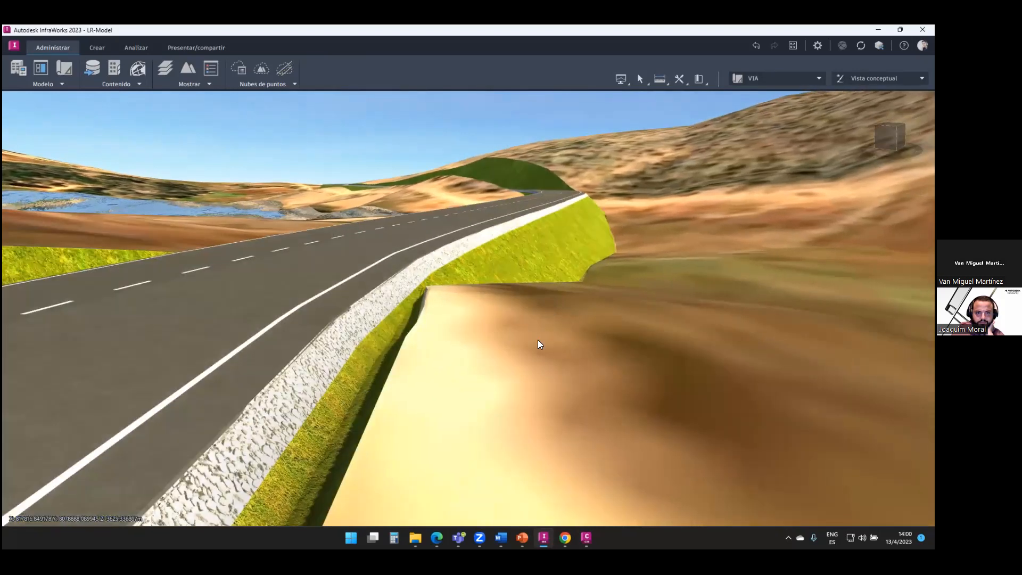
left_click_drag(538, 340, 564, 305)
scroll(584, 187, "up", 1)
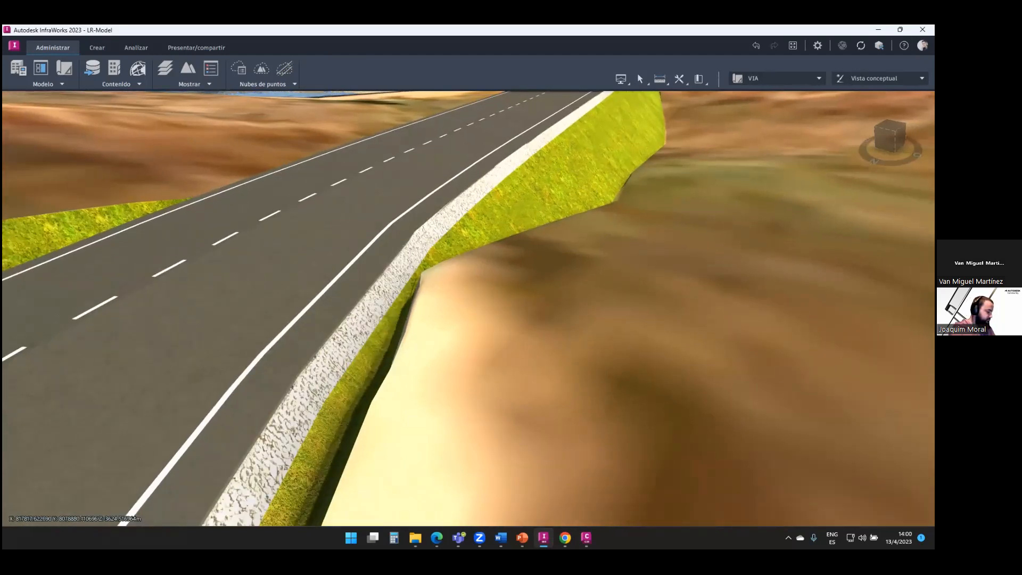
left_click_drag(565, 170, 562, 229)
mouse_move(564, 171)
left_mouse_down()
mouse_move(578, 206)
mouse_move(622, 123)
mouse_move(648, 111)
mouse_move(503, 95)
mouse_move(358, 343)
mouse_move(657, 159)
left_mouse_up()
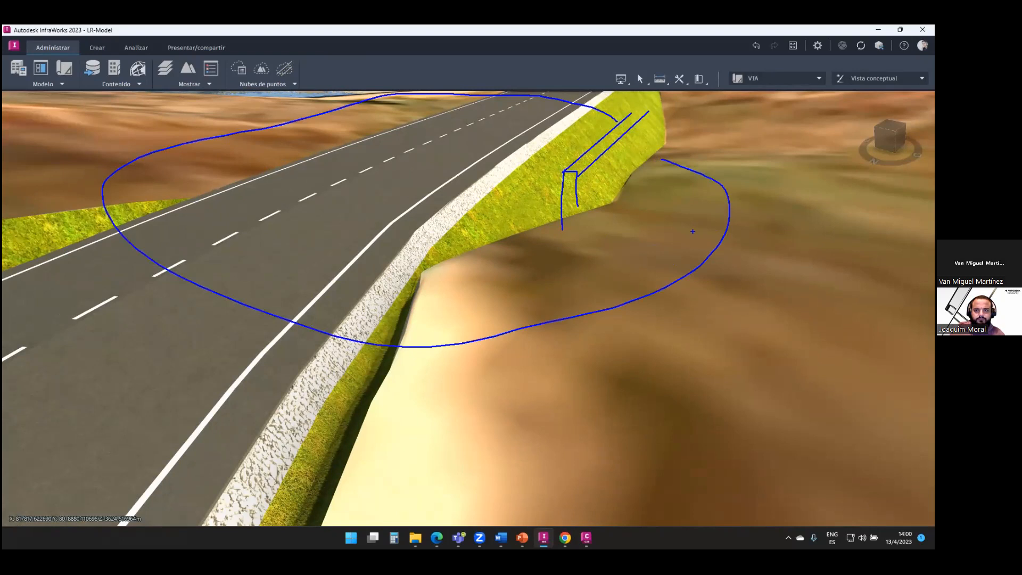
key("Escape")
Open the Asignación de componentes settings for component roads
scroll(623, 240, "down", 3)
left_click_drag(604, 265, 615, 296)
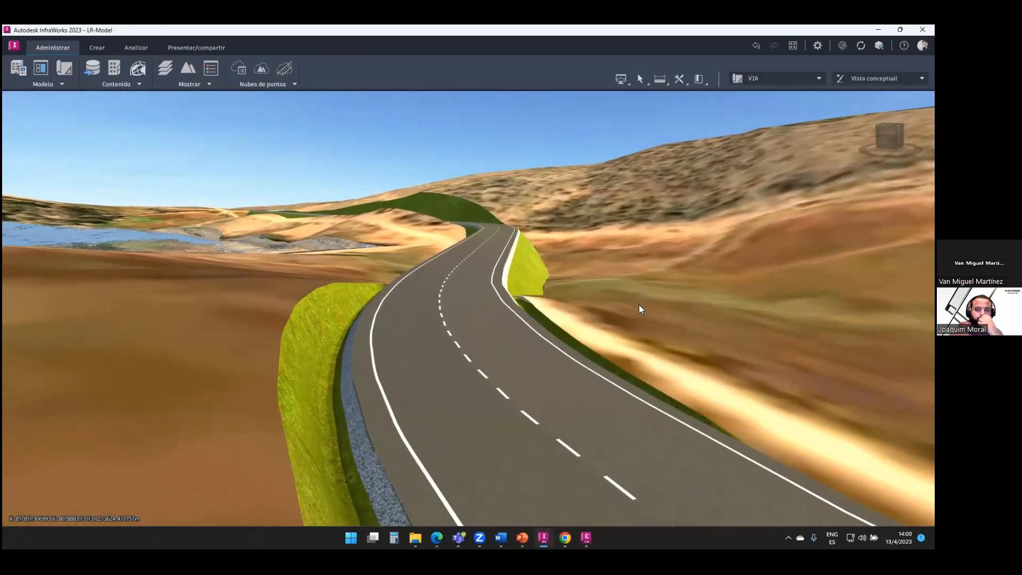
left_click_drag(638, 305, 407, 227)
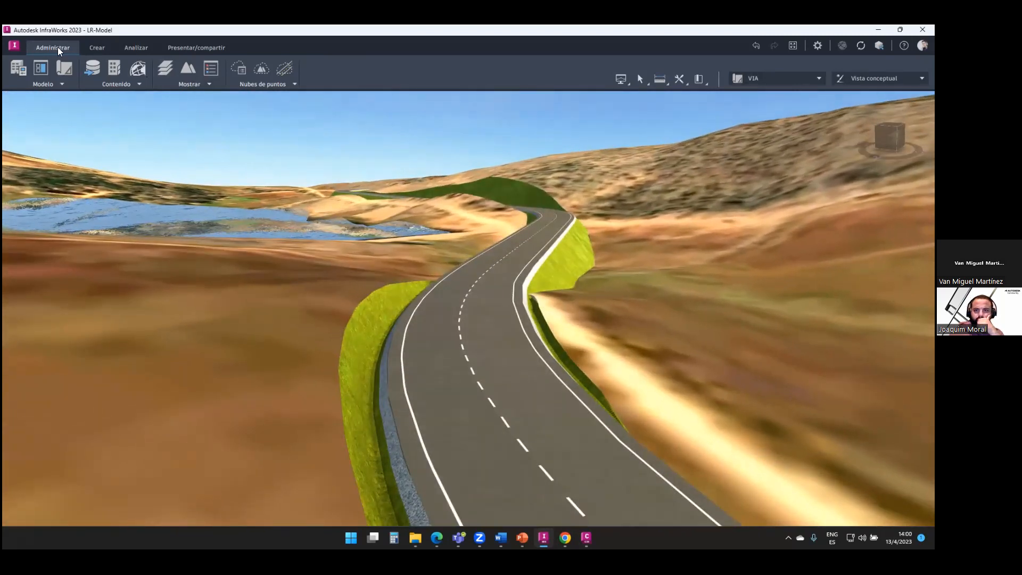
left_click(111, 85)
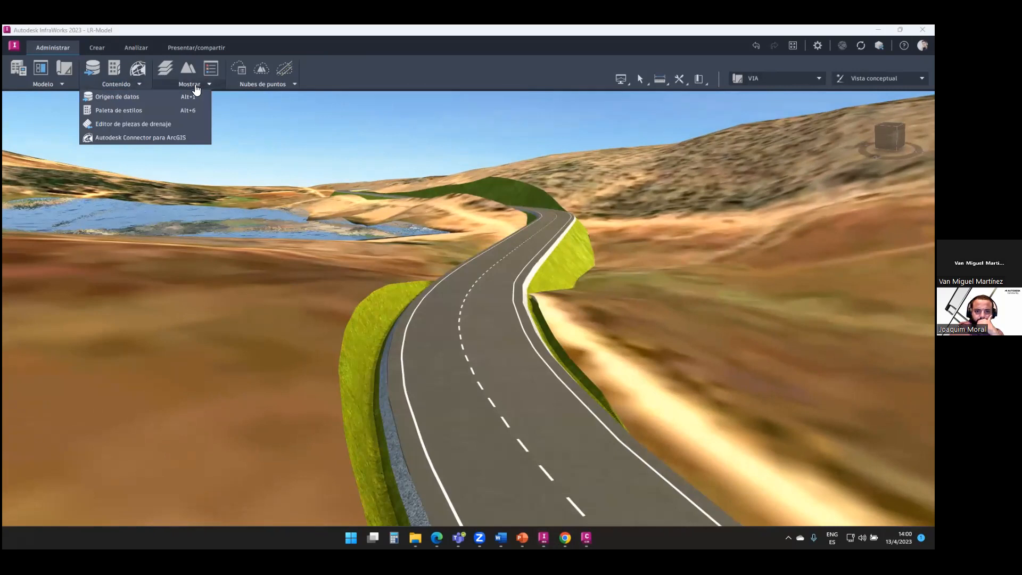
left_click(196, 86)
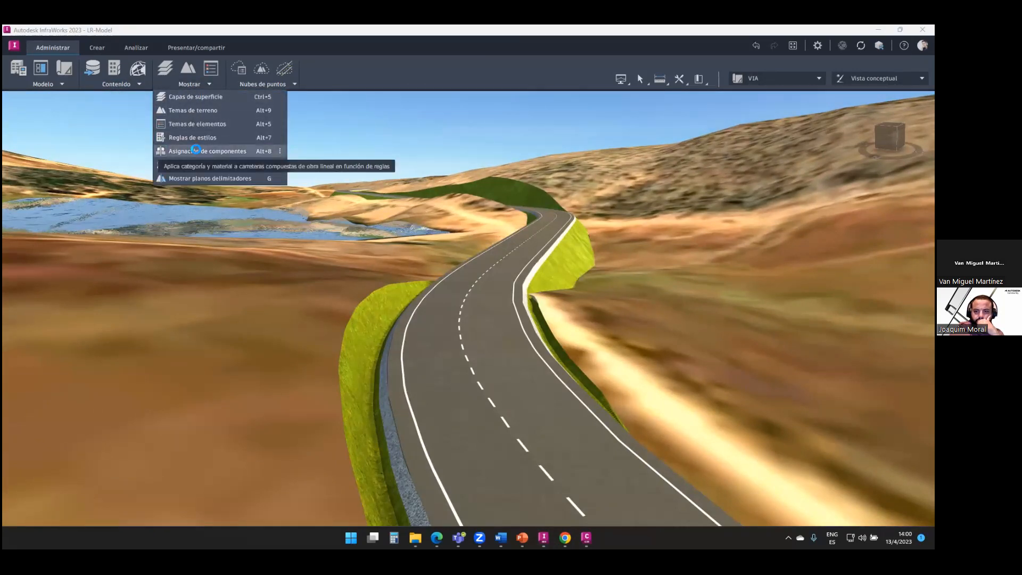
left_click(196, 149)
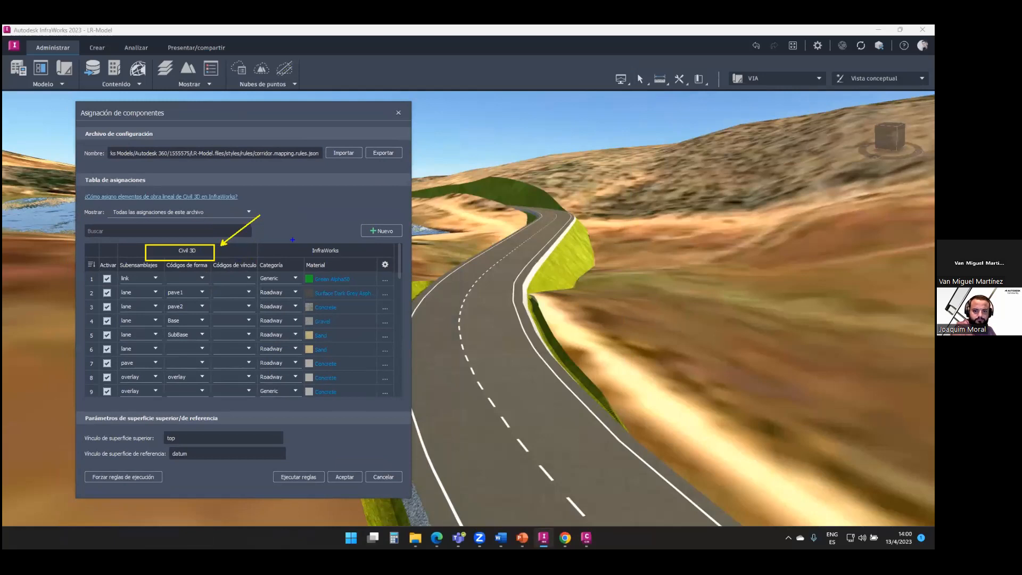
Highlight the Civil 3D code columns and the InfraWorks category and material columns in the assignment table, and close the dialog
left_click_drag(301, 238, 356, 257, "ctrl")
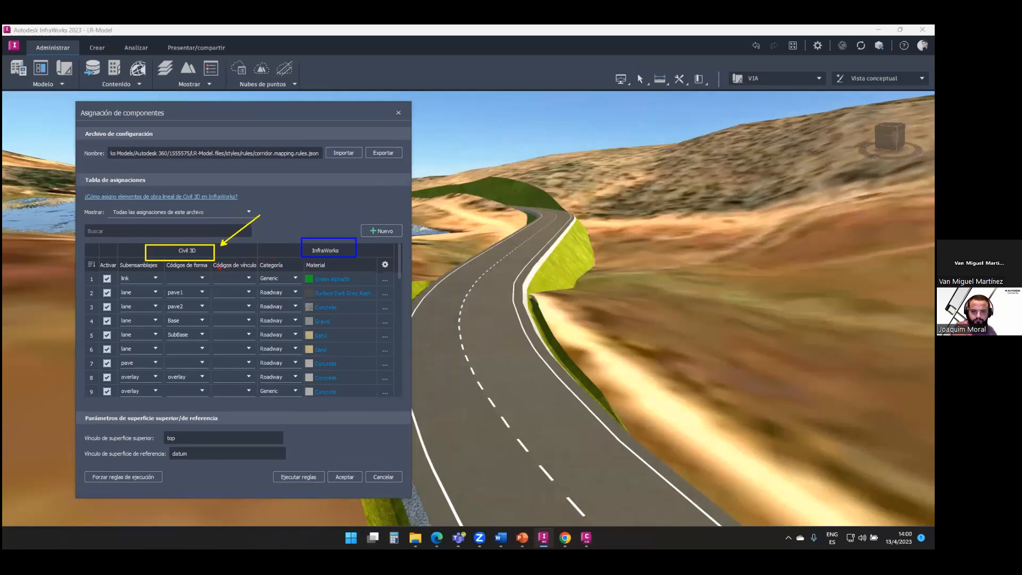
mouse_move(113, 257)
left_mouse_down("ctrl")
mouse_move(220, 391)
mouse_move(260, 415)
left_mouse_up("ctrl")
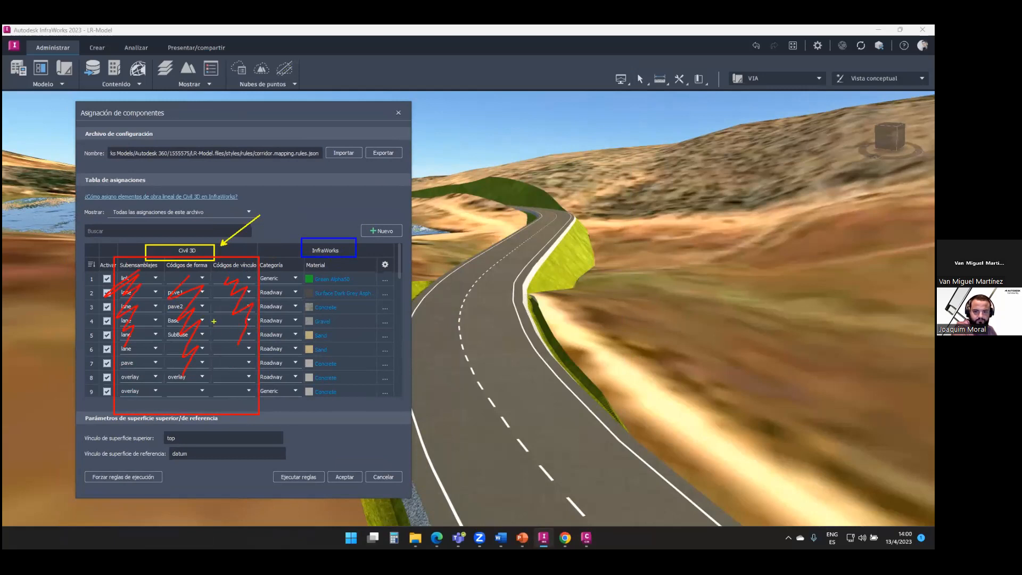
left_click_drag(364, 386, 398, 404, "ctrl")
mouse_move(297, 281)
left_mouse_down()
mouse_move(316, 297)
mouse_move(326, 342)
mouse_move(313, 360)
left_mouse_up()
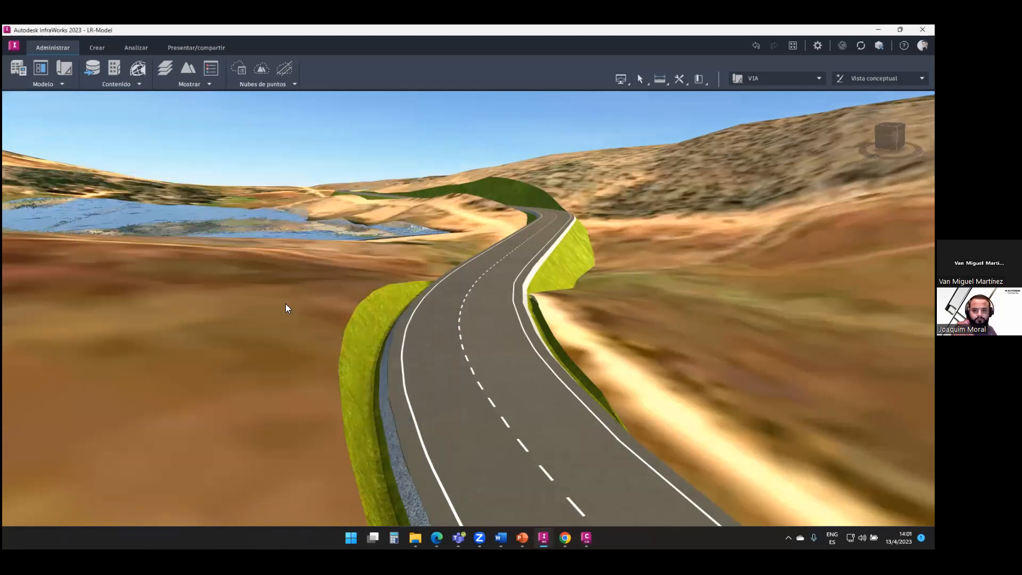
Select the Grading component on the outer side of the road curve and examine its component assignment material
scroll(358, 425, "up", 5)
scroll(386, 409, "up", 3)
scroll(380, 388, "up", 4)
left_click_drag(460, 358, 429, 375)
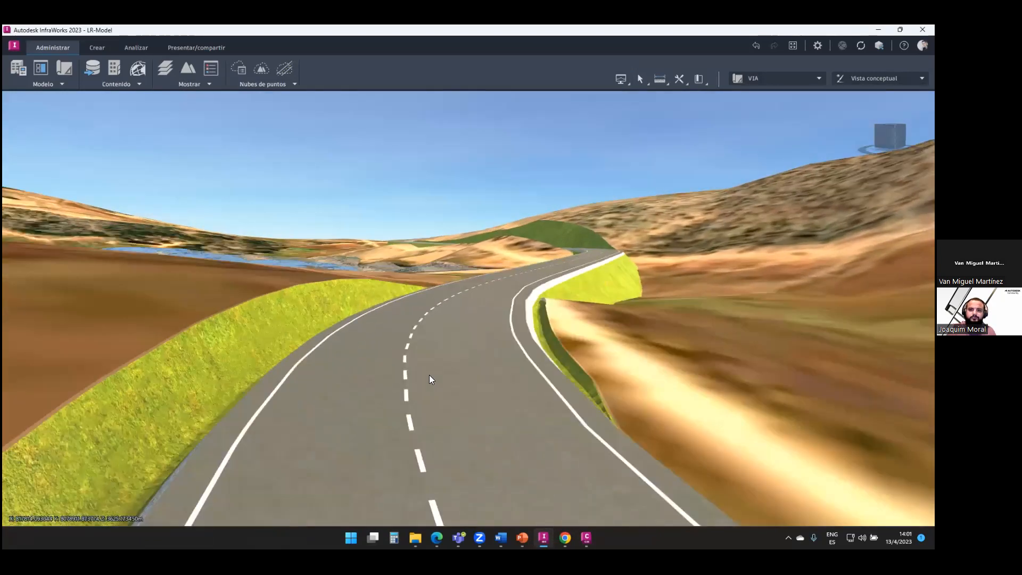
left_click_drag(303, 307, 381, 329)
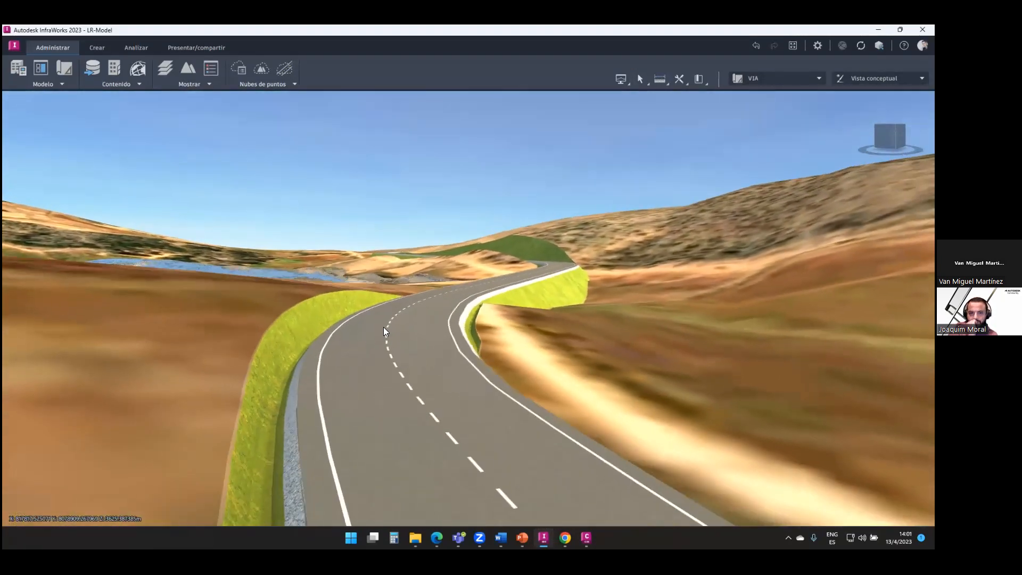
left_click(312, 312)
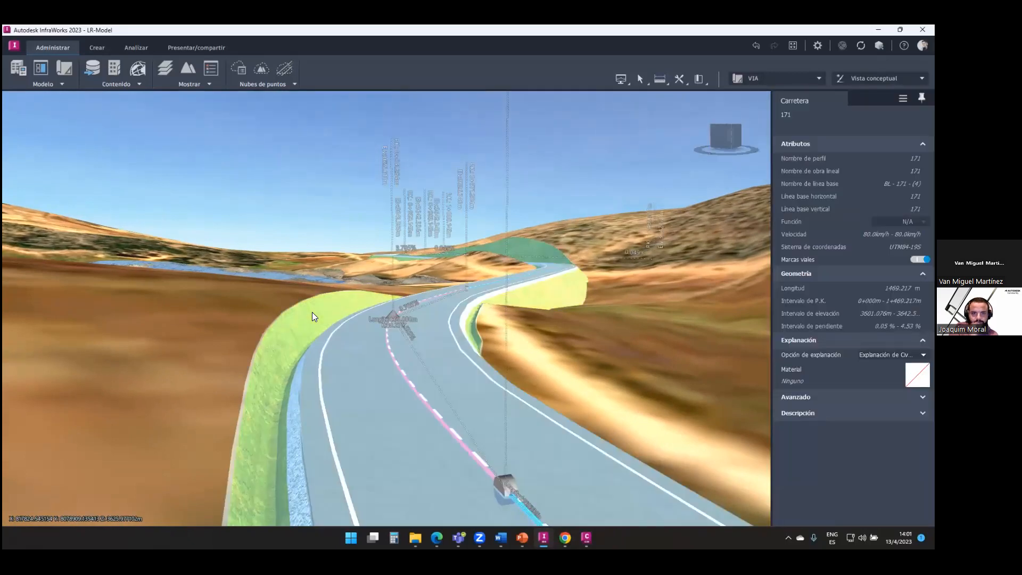
left_click(312, 312)
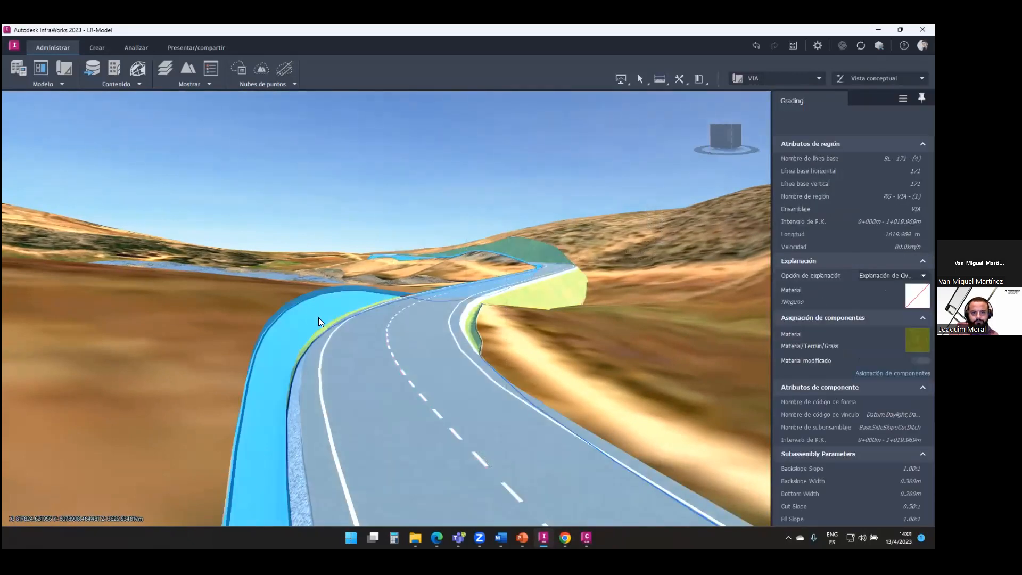
left_click_drag(912, 327, 917, 327)
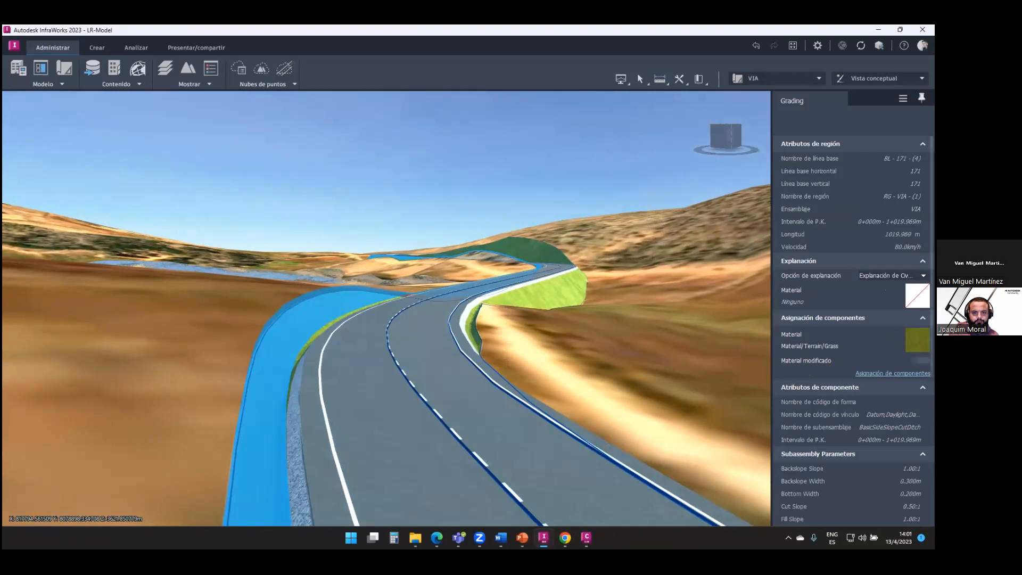
Open the Asignación de componentes table from the selected Grading component, temporarily mark the sideslope row's subassembly, category and material, and clear the marks
left_click(893, 373)
scroll(599, 329, "down", 1)
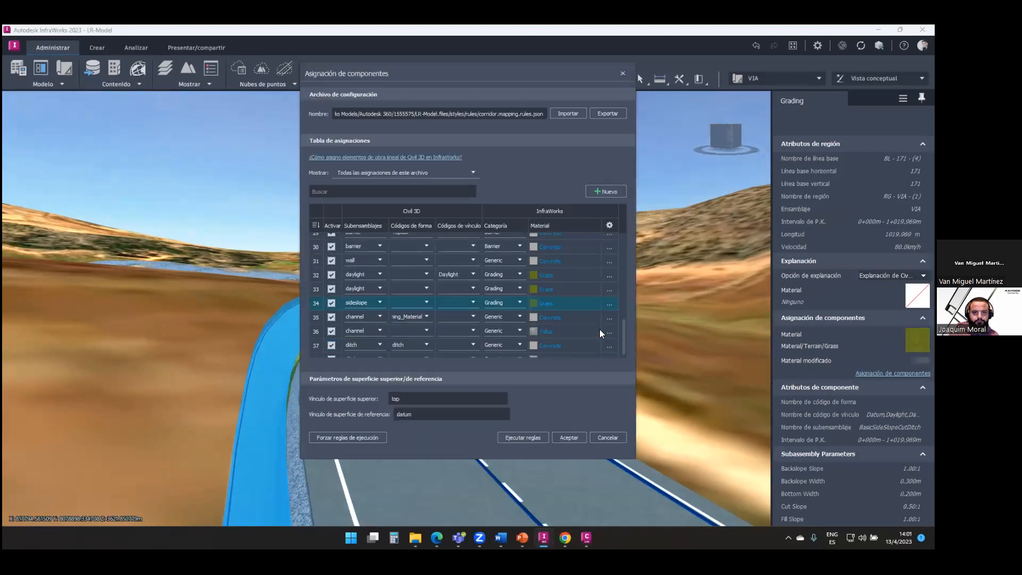
left_click_drag(481, 76, 562, 89)
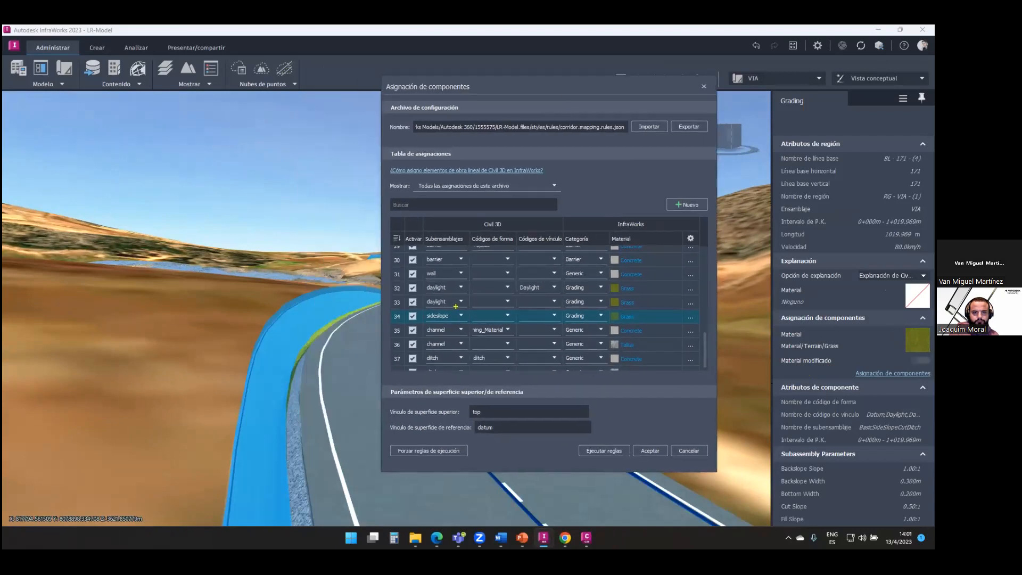
left_click(426, 314)
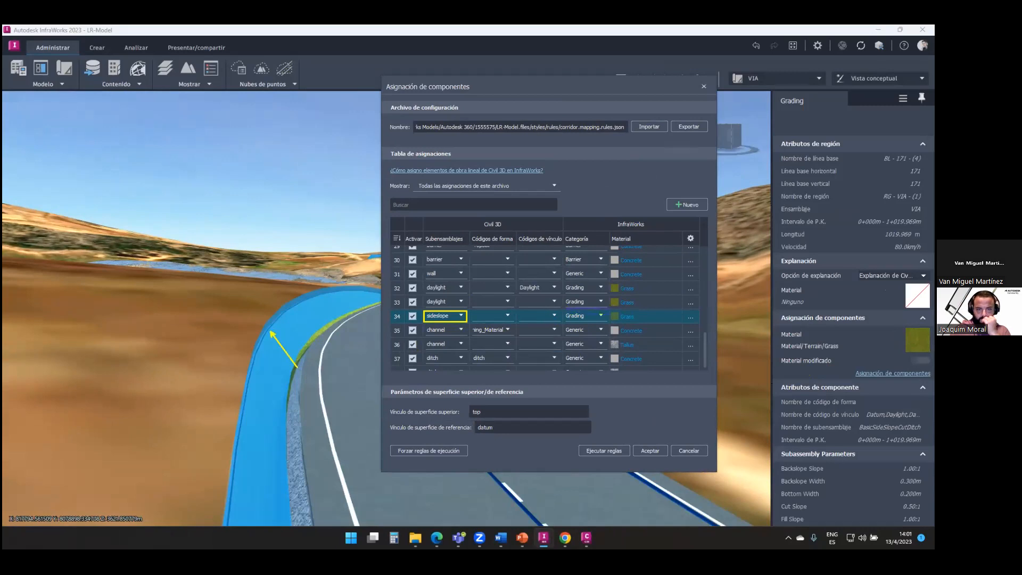
mouse_move(567, 308)
left_mouse_down()
mouse_move(653, 322)
mouse_move(671, 308)
left_mouse_up()
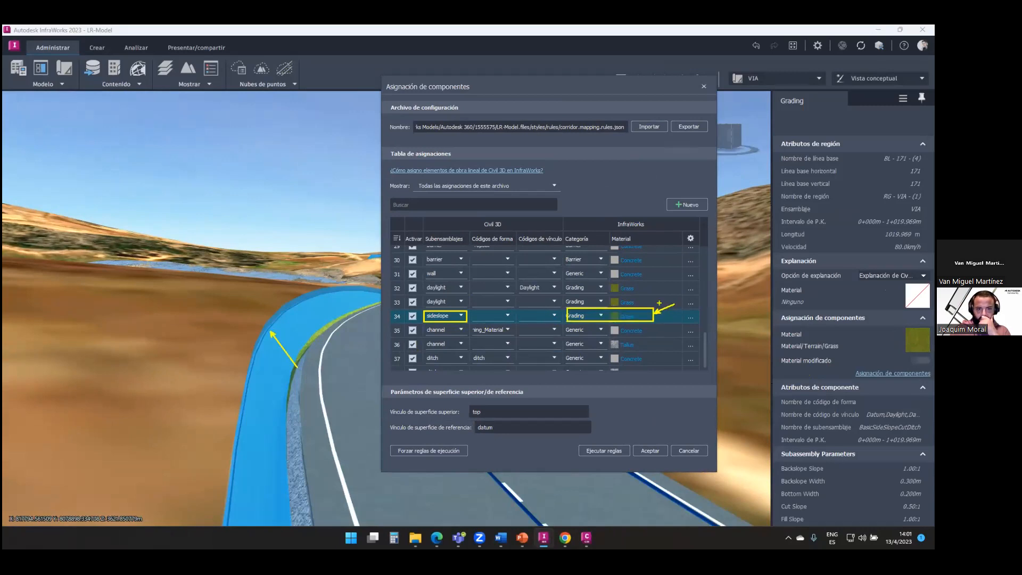
key("Escape")
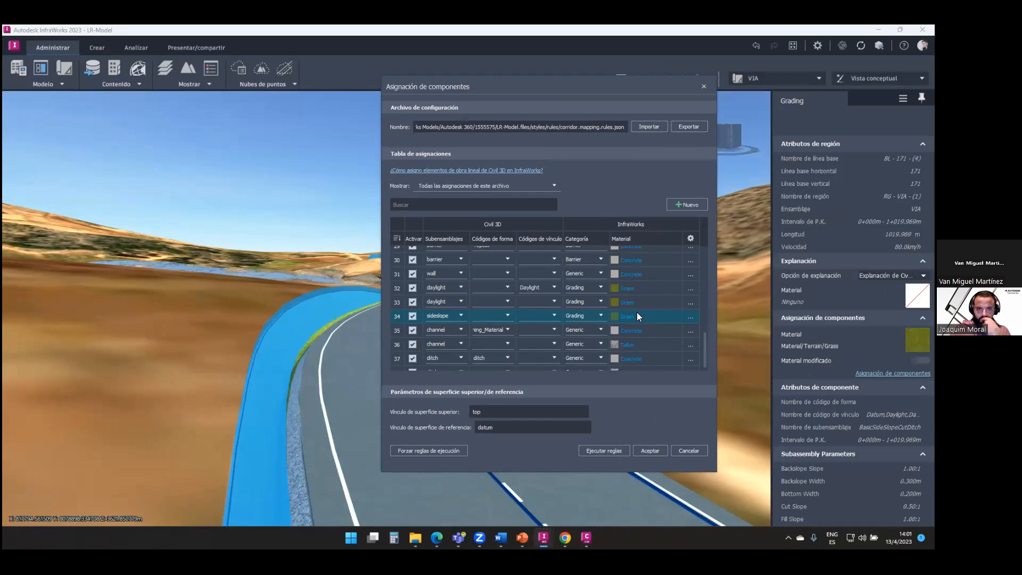
Replace the Grass material of the sideslope Grading row with a cream-coloured one, run the assignment rules and inspect the road's slopes
left_click(615, 316)
double_click(393, 244)
left_click(586, 450)
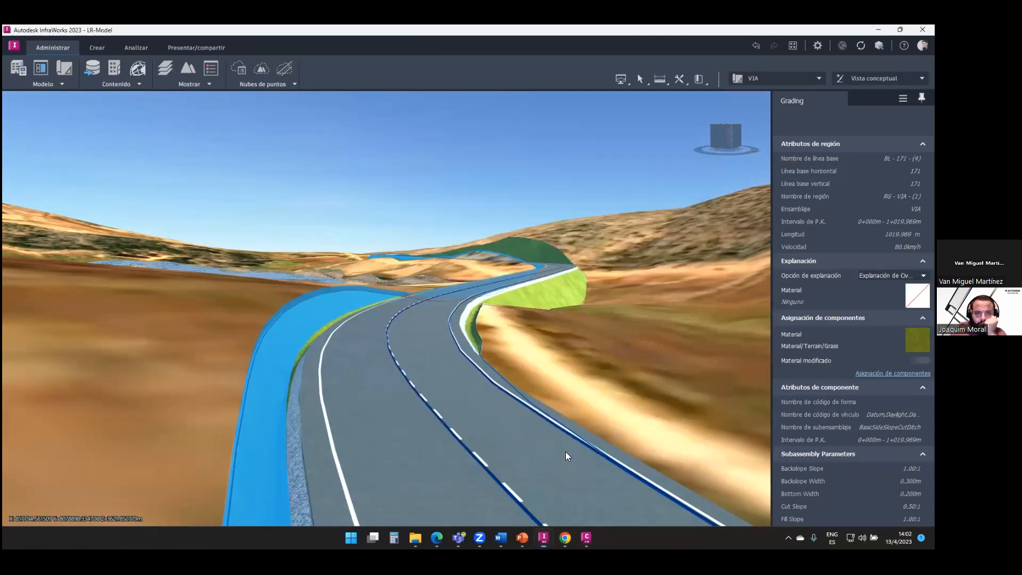
left_click(688, 389)
scroll(600, 401, "down", 2)
left_click_drag(601, 401, 399, 371)
scroll(398, 372, "up", 2)
scroll(400, 358, "up", 3)
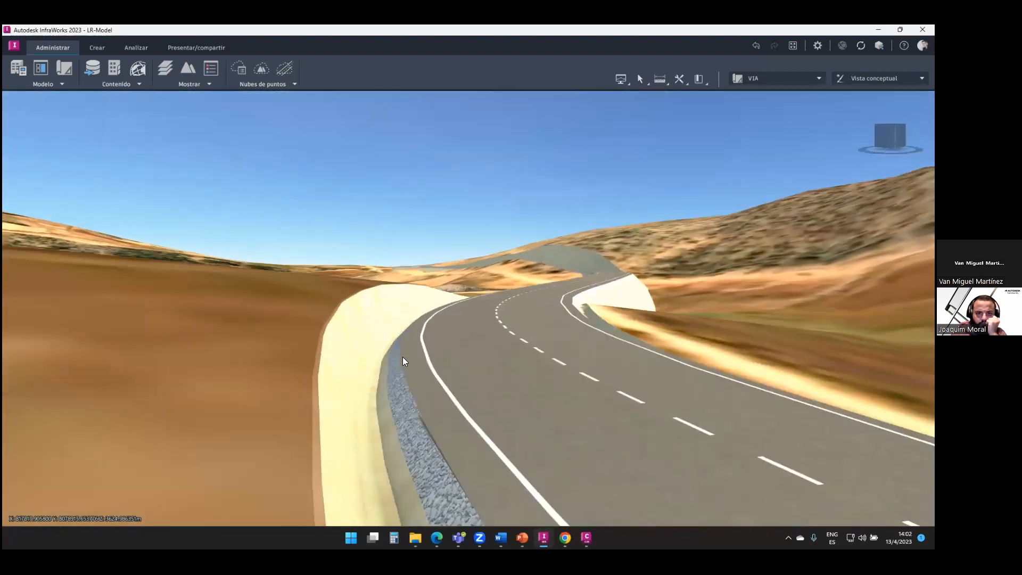
scroll(372, 437, "up", 3)
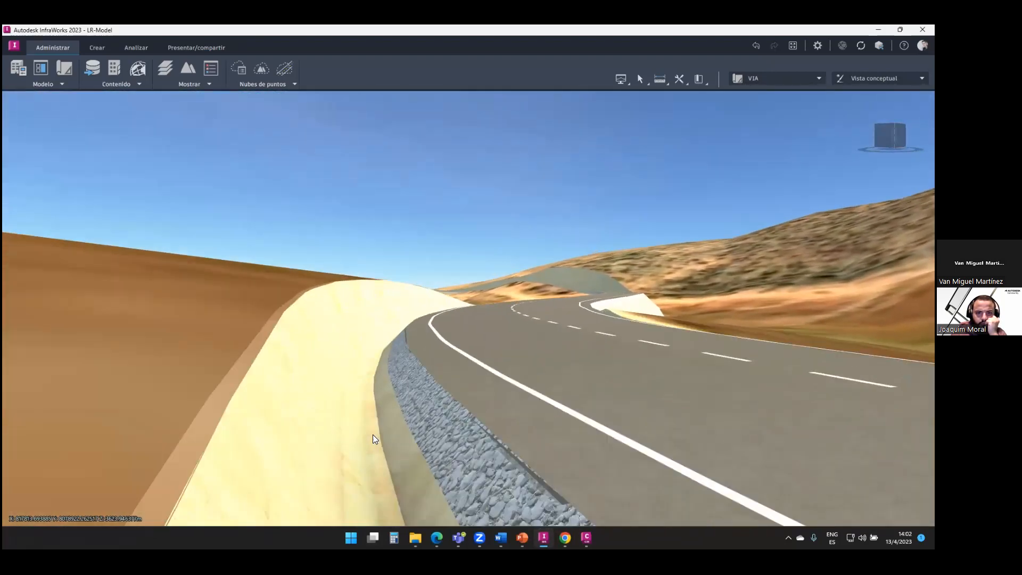
scroll(382, 433, "down", 4)
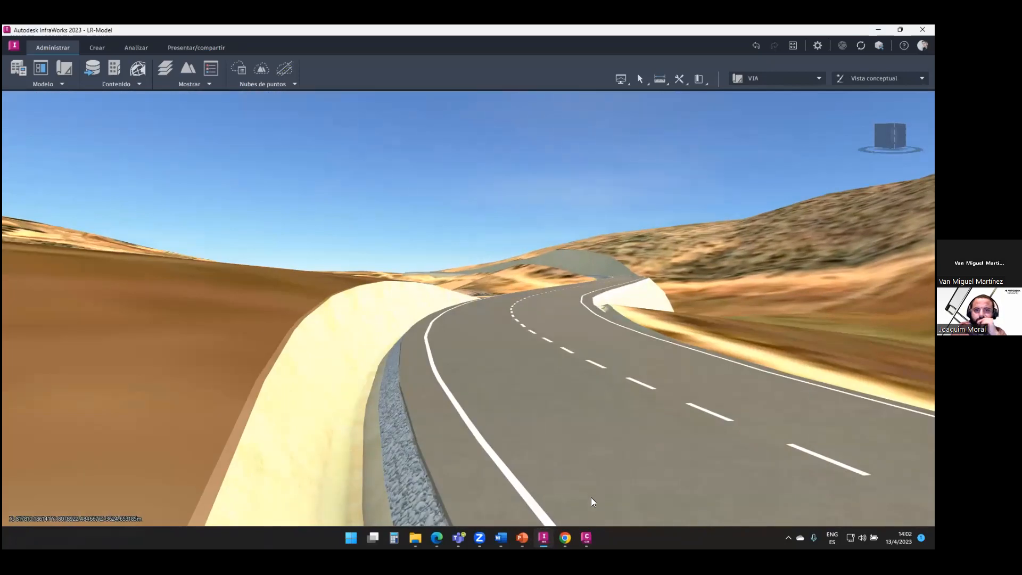
Switch to Civil 3D and open the help for the assembly's right-hand BasicSideSlopeCutDitch subassembly from its parameter properties
left_click(586, 538)
scroll(580, 440, "up", 5)
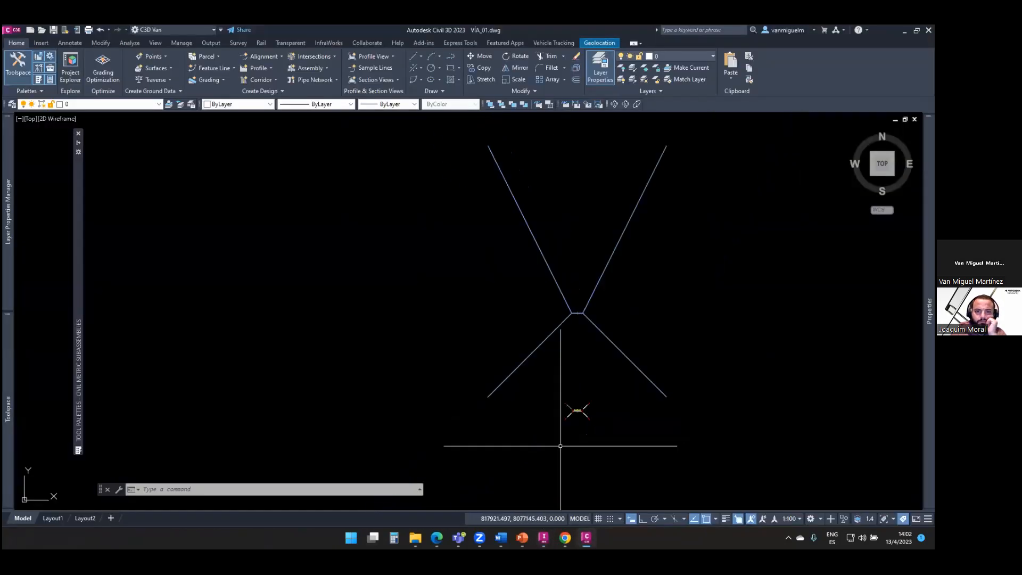
left_click(561, 375)
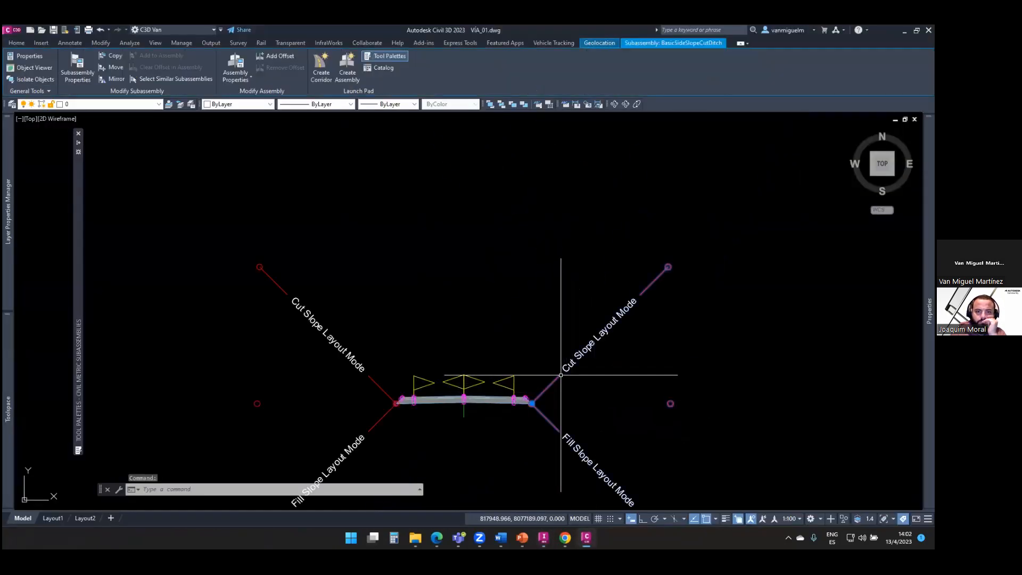
right_click(561, 376)
left_click(642, 265)
left_click(518, 241)
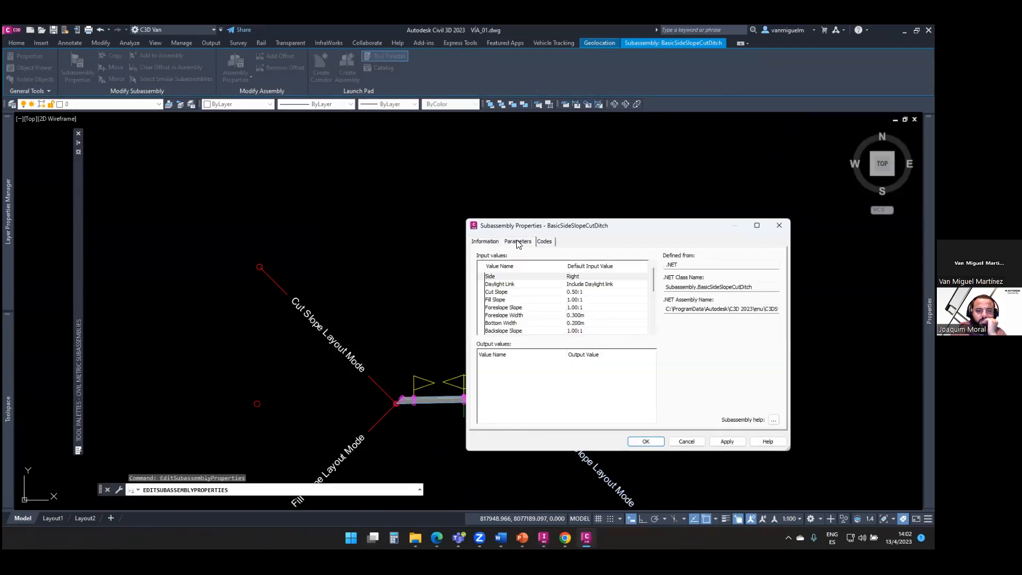
left_click(772, 421)
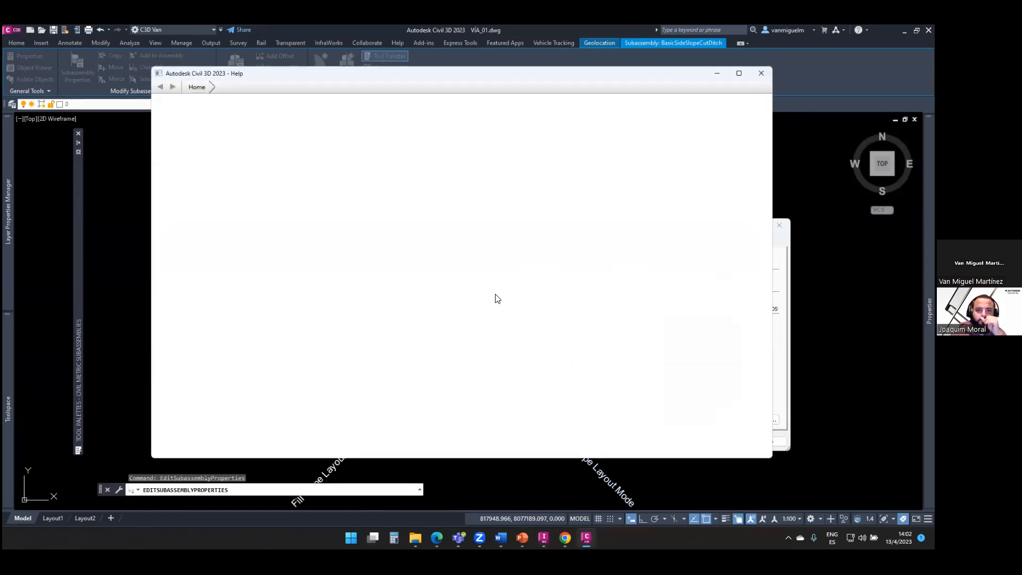
Examine the subassembly's coding diagram and code table, temporarily mark the Top and Datum link codes, and close the help and properties
scroll(522, 334, "down", 5)
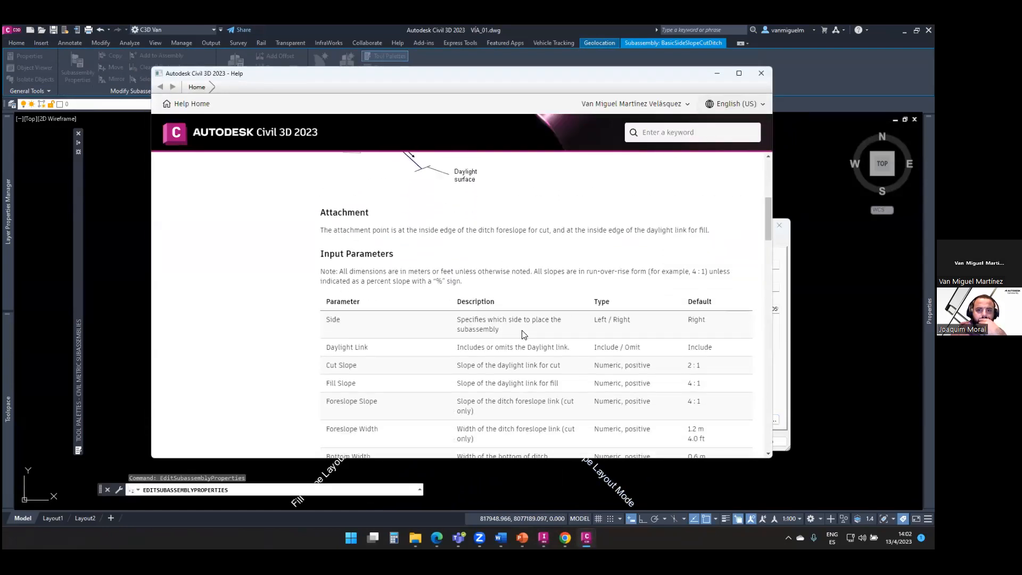
scroll(522, 335, "down", 15)
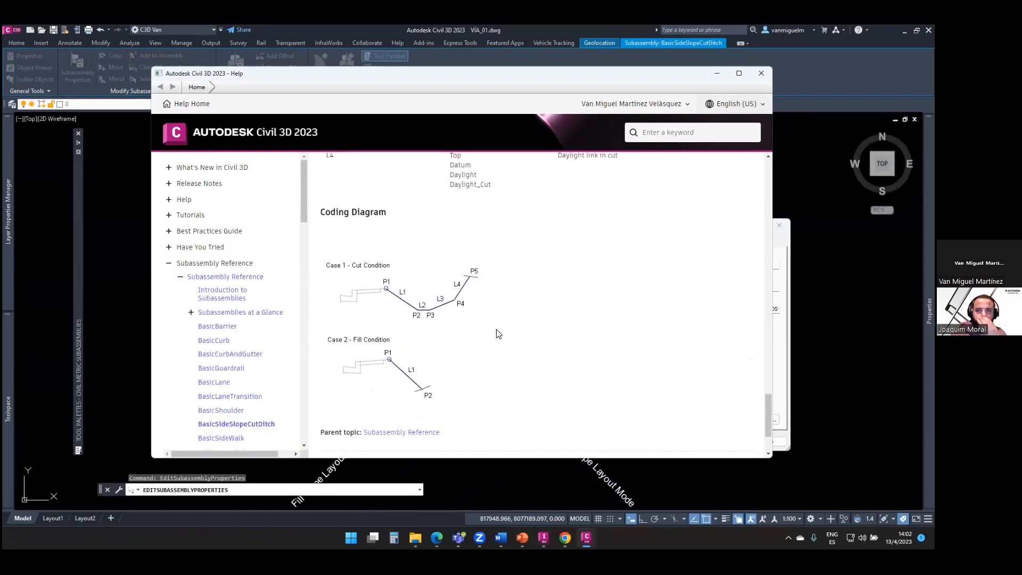
mouse_move(387, 296)
left_mouse_down()
mouse_move(413, 316)
mouse_move(456, 310)
left_mouse_up()
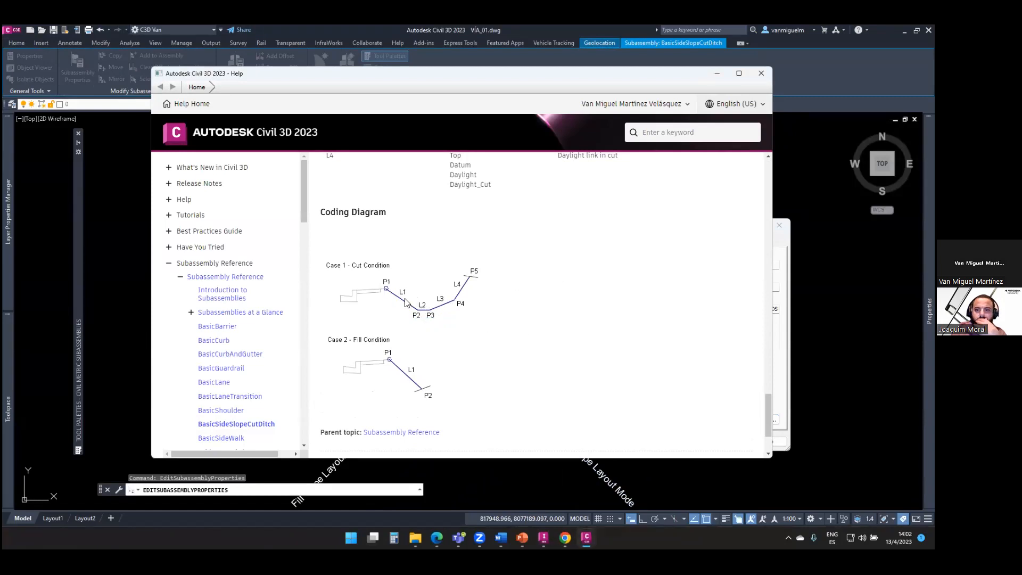
scroll(413, 304, "up", 5)
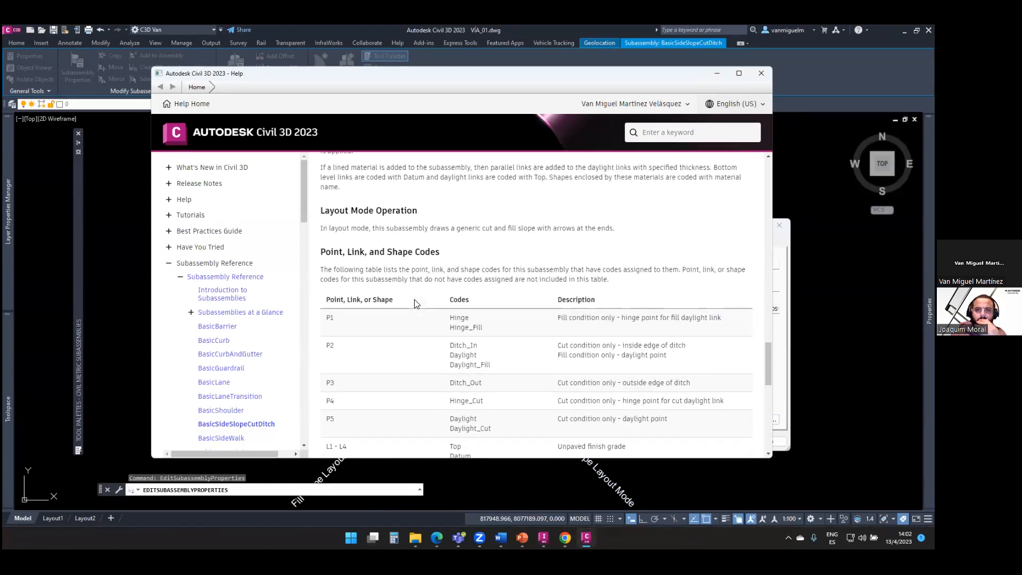
left_click_drag(437, 304, 485, 327)
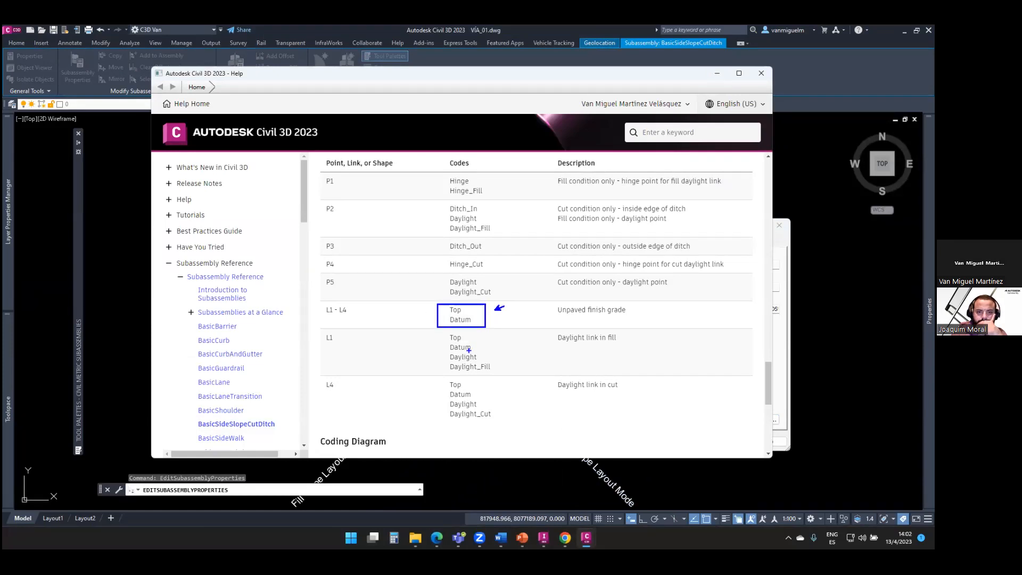
left_click_drag(480, 347, 499, 345, "ctrl+shift")
key("Escape")
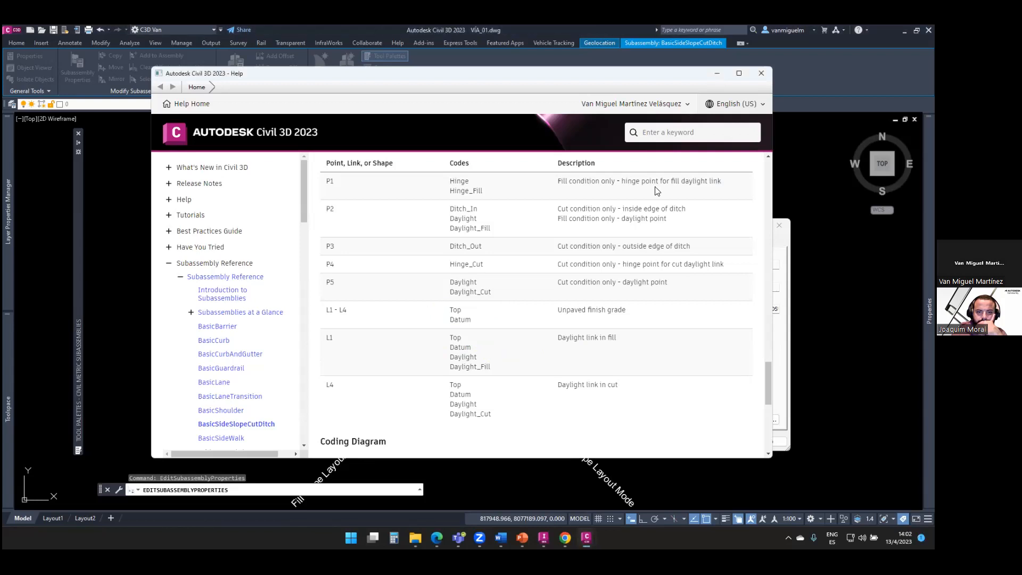
left_click(761, 74)
left_click(779, 225)
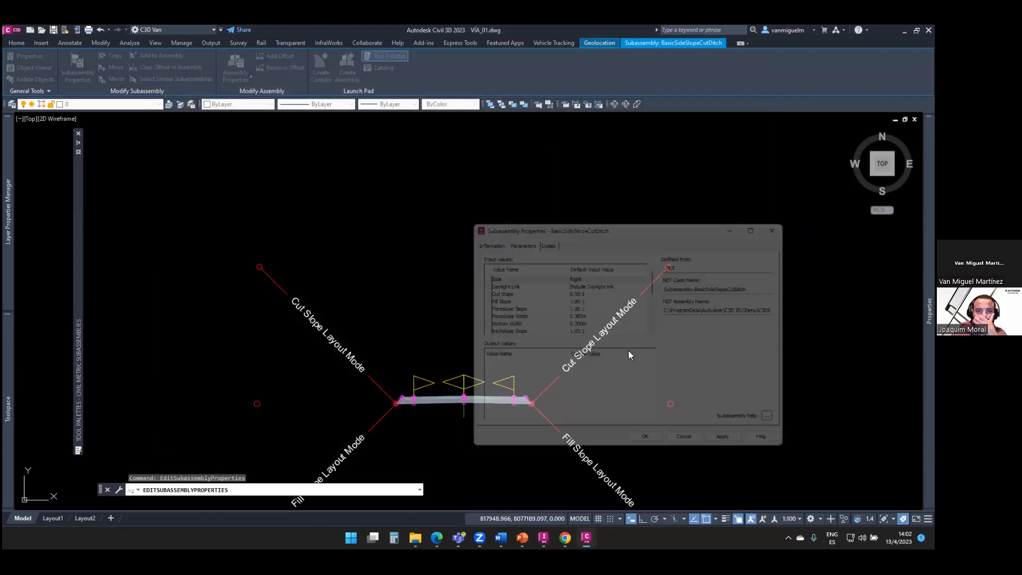
Sketch a temporary ditch profile beside the assembly's right edge, mark its links with arrows and clear the drawing
scroll(559, 388, "down", 2)
scroll(548, 319, "up", 4)
scroll(549, 302, "down", 1)
scroll(549, 302, "down", 1)
scroll(611, 282, "up", 4)
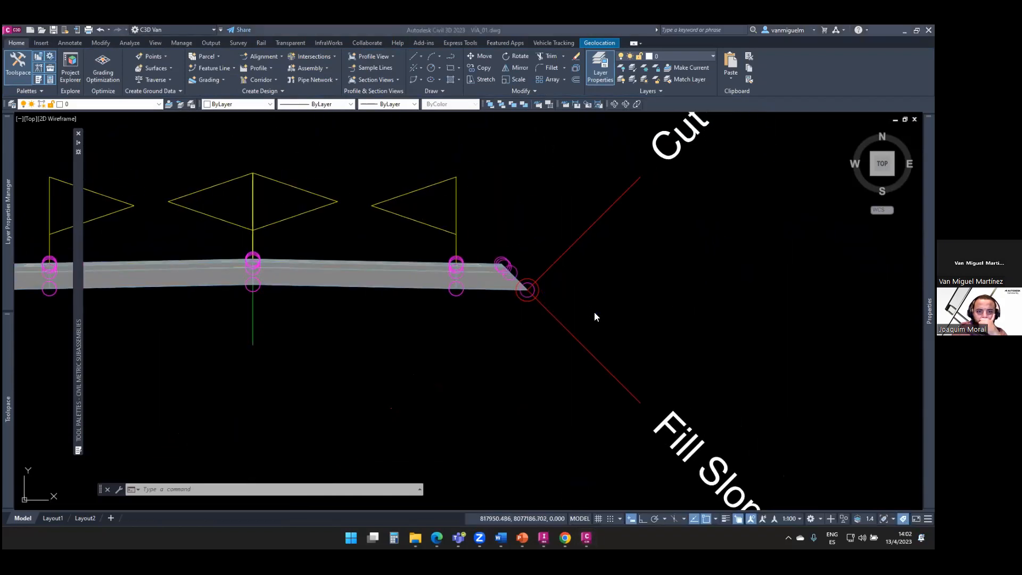
mouse_move(554, 293)
left_mouse_down()
mouse_move(595, 317)
mouse_move(654, 283)
left_mouse_up()
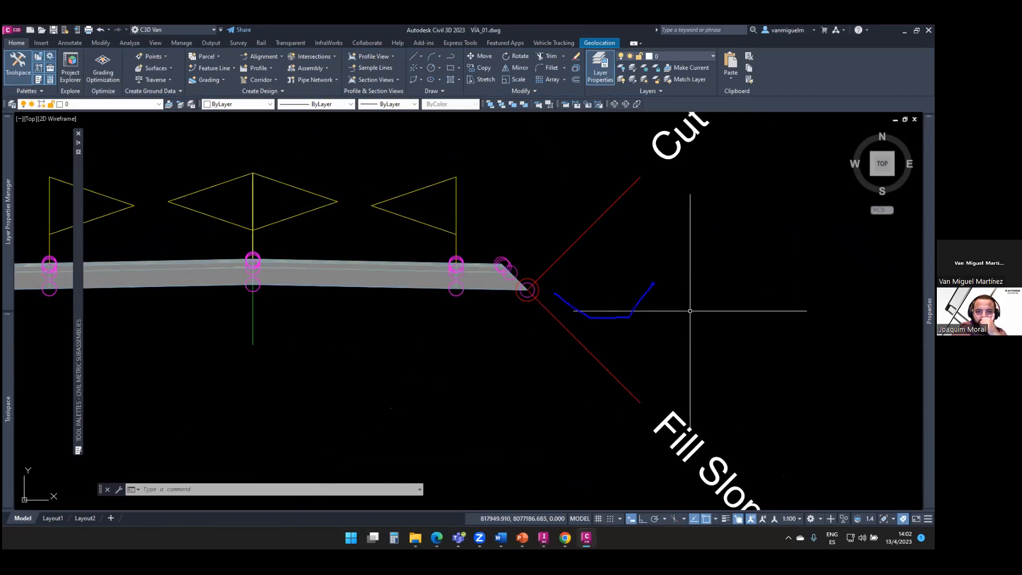
mouse_move(579, 282)
left_mouse_down()
mouse_move(573, 299)
mouse_move(635, 294)
left_mouse_up()
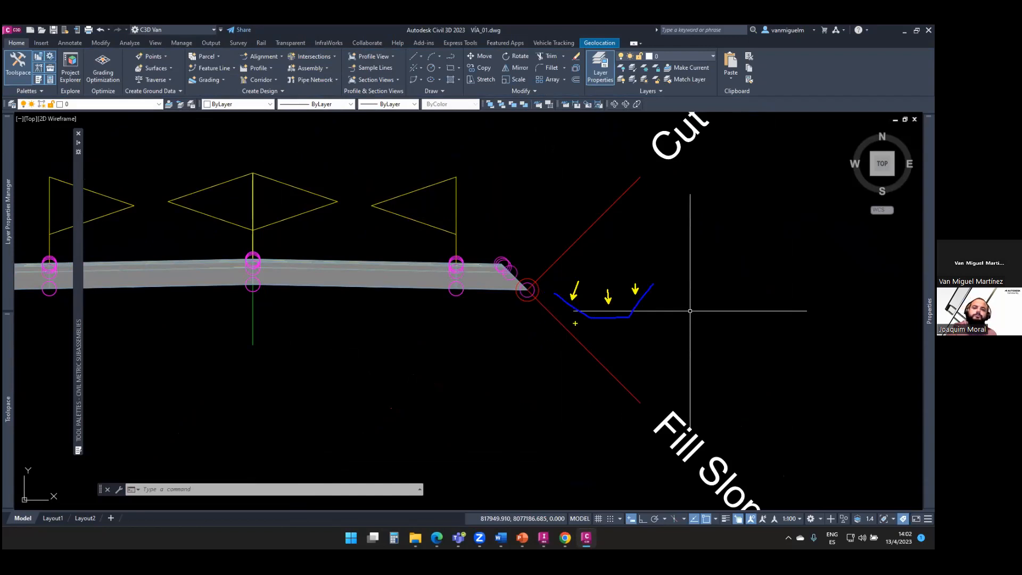
mouse_move(550, 294)
left_mouse_down()
mouse_move(568, 310)
mouse_move(627, 322)
mouse_move(653, 293)
mouse_move(605, 268)
mouse_move(631, 349)
mouse_move(665, 283)
left_mouse_up()
key("Escape")
scroll(543, 370, "down", 5)
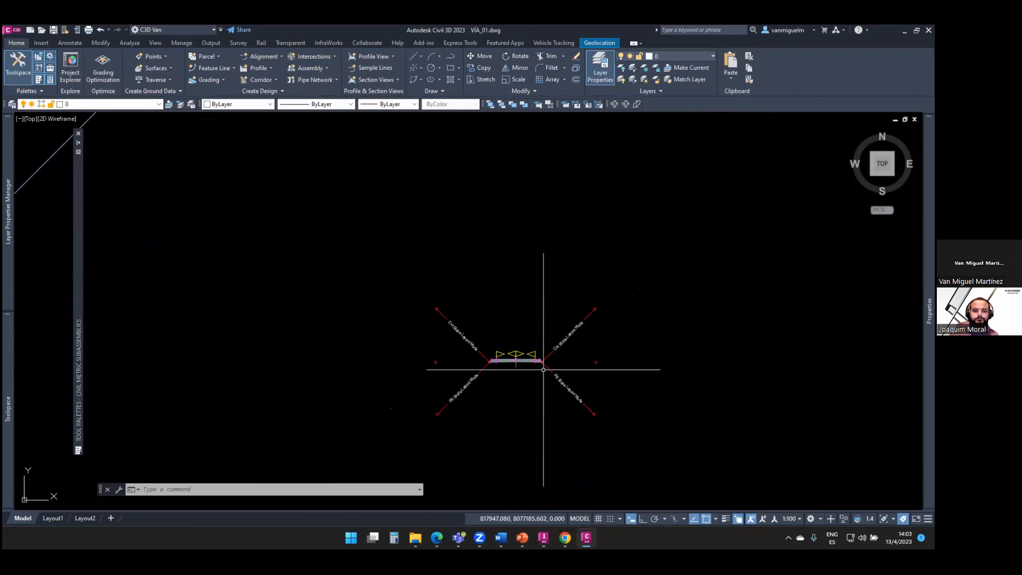
middle_click_drag(546, 368, 531, 438)
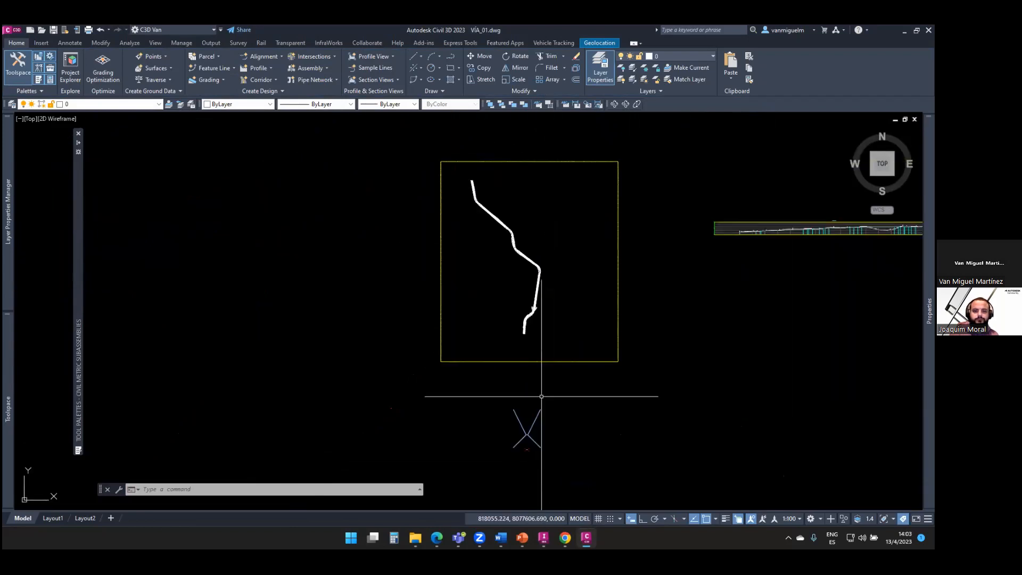
Switch to InfraWorks and survey the road's full route past the lake and bridge, from overhead and in an oblique view
left_click(543, 538)
scroll(425, 347, "down", 2)
left_click_drag(448, 349, 373, 361)
scroll(427, 420, "down", 6)
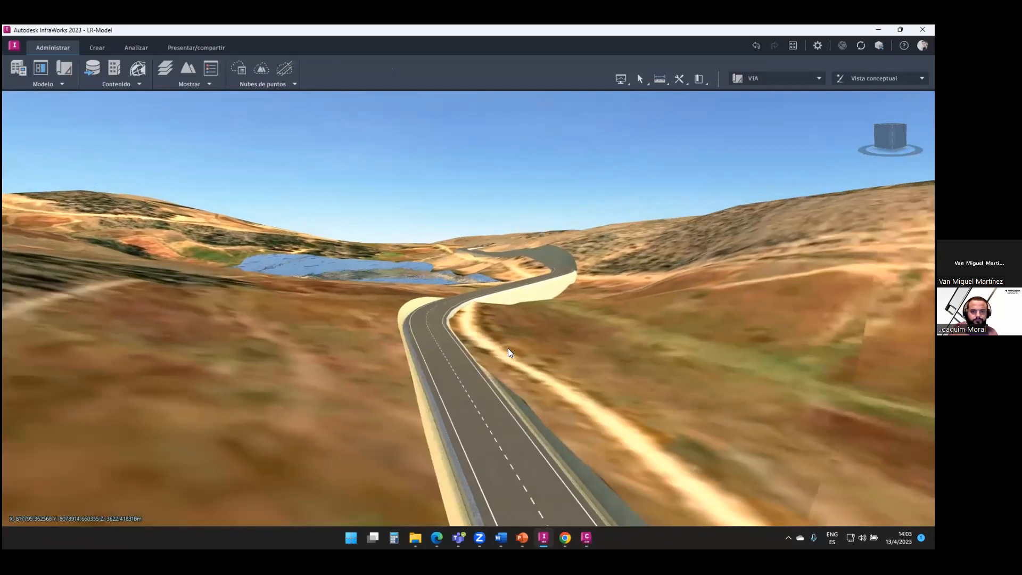
left_click_drag(508, 349, 334, 340)
scroll(333, 341, "down", 6)
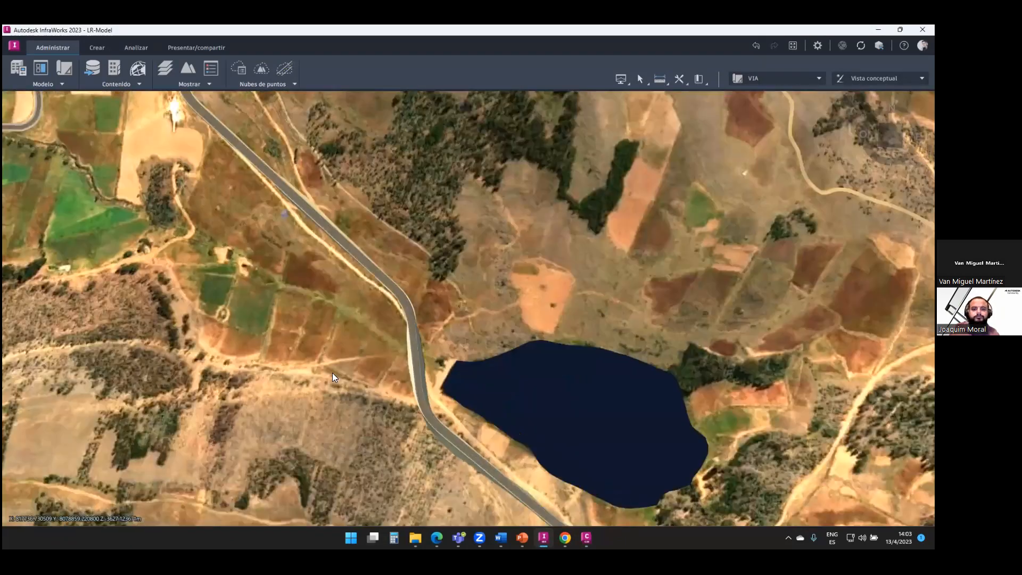
scroll(360, 353, "down", 2)
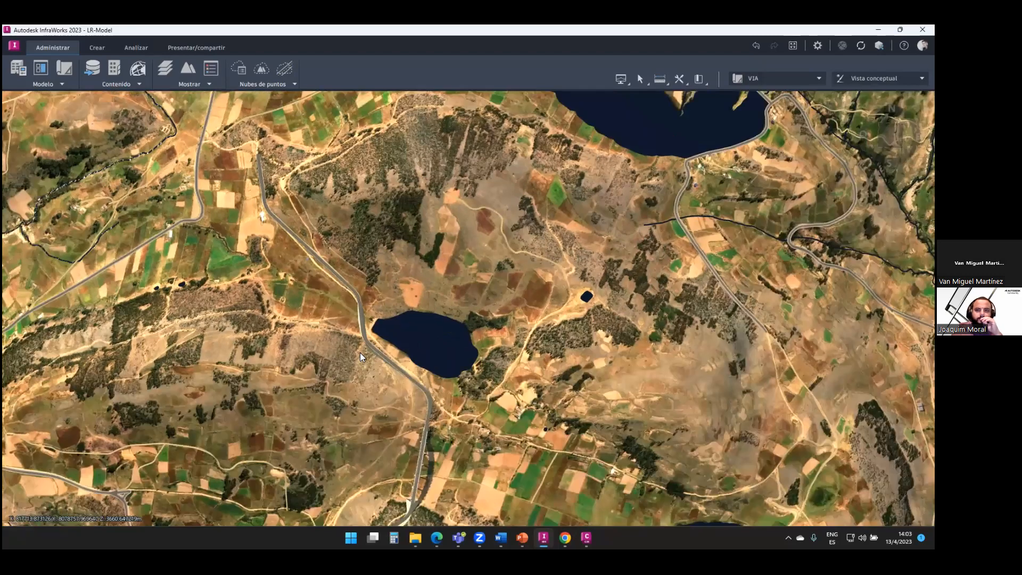
middle_click_drag(367, 317, 381, 256)
middle_click_drag(424, 391, 428, 329)
left_click_drag(429, 325, 429, 319)
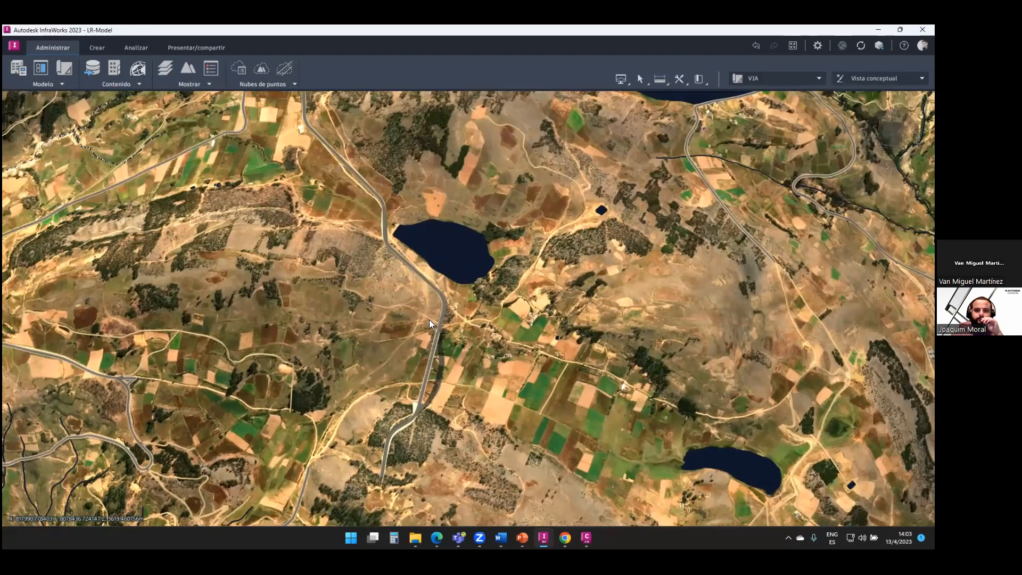
scroll(453, 376, "up", 5)
middle_click_drag(484, 307, 480, 468)
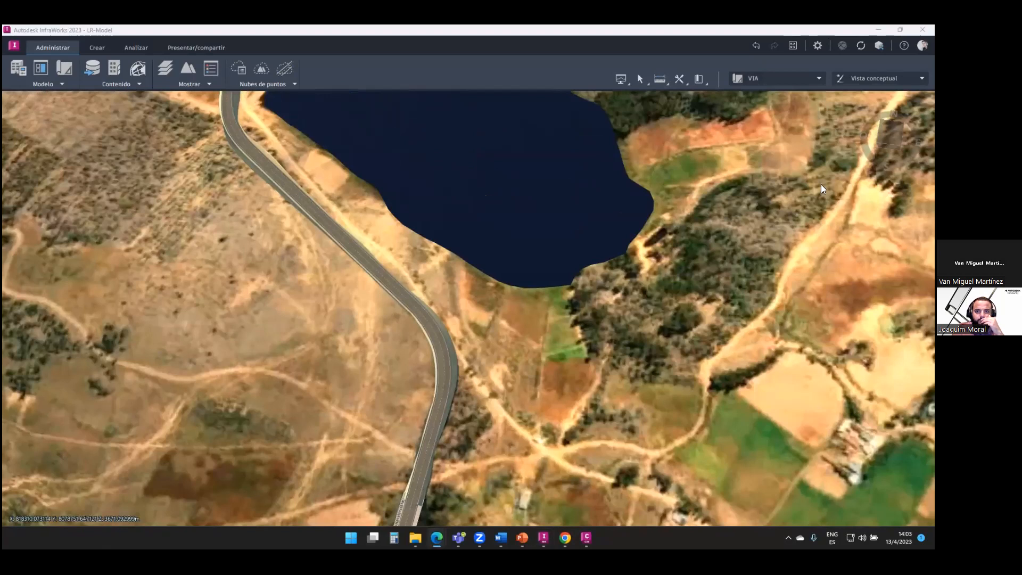
scroll(461, 381, "down", 1)
scroll(474, 371, "down", 5)
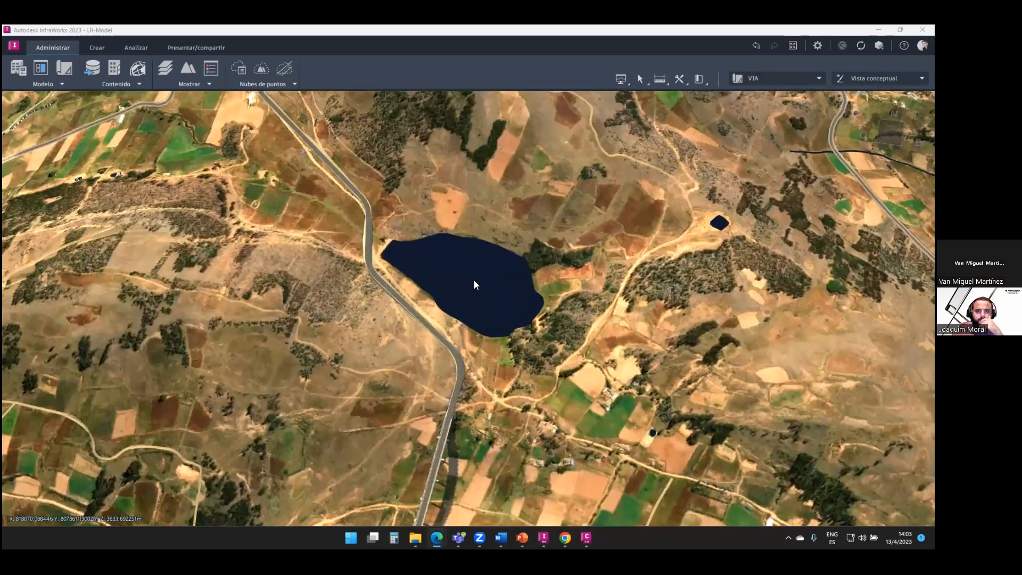
middle_click_drag(474, 280, 454, 357)
left_click_drag(455, 357, 474, 348)
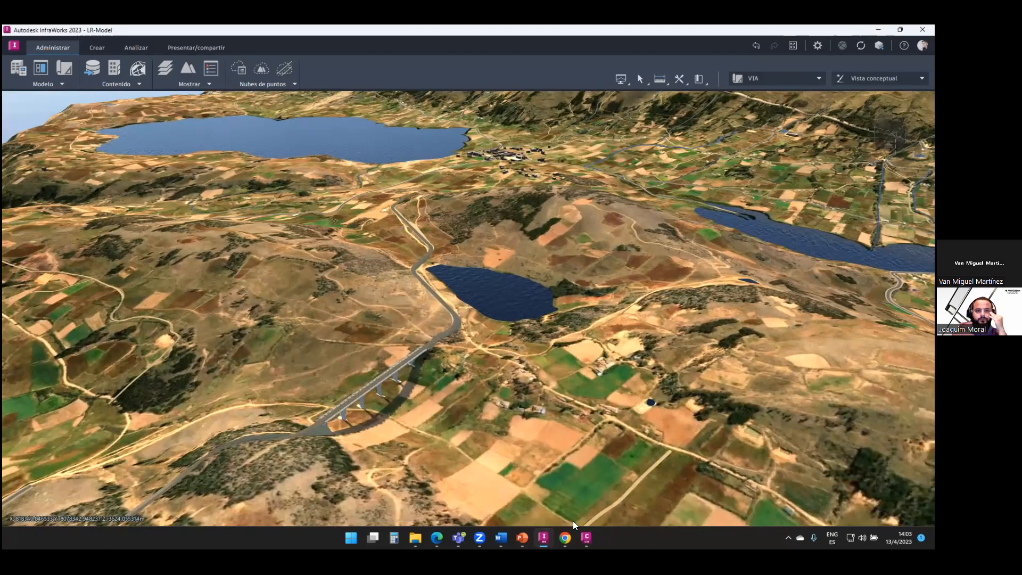
Switch to the PowerPoint workflow diagram and mark the InfraWorks Modelo and GIS DATA boxes in blue and Civil 3D Modelo in red
mouse_move(522, 538)
left_click(532, 474)
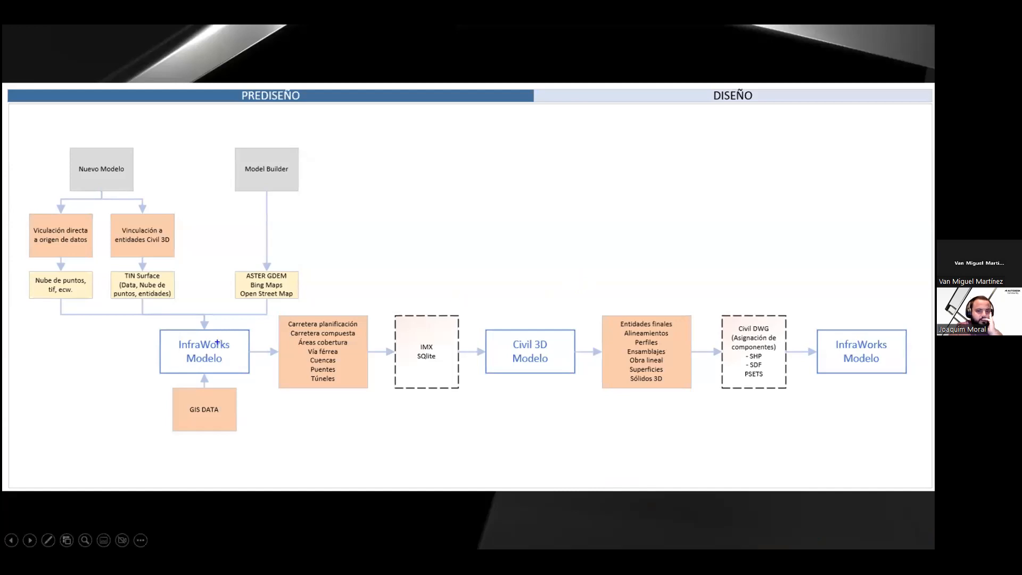
mouse_move(141, 322)
left_mouse_down()
mouse_move(249, 394)
mouse_move(268, 445)
left_mouse_up()
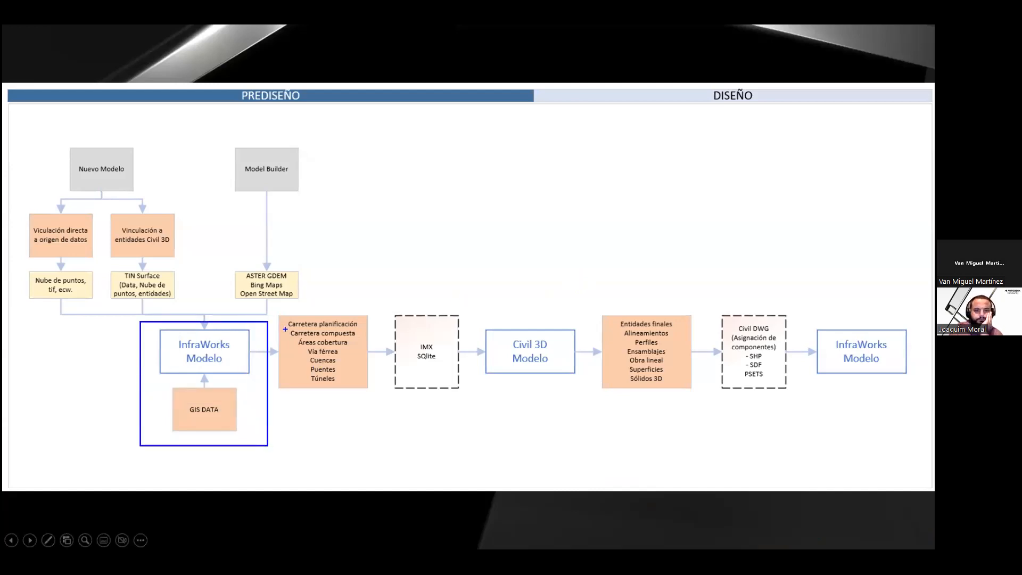
left_click_drag(236, 320, 266, 286)
mouse_move(466, 297)
left_mouse_down()
mouse_move(574, 413)
mouse_move(600, 413)
left_mouse_up()
left_click_drag(539, 304, 558, 259)
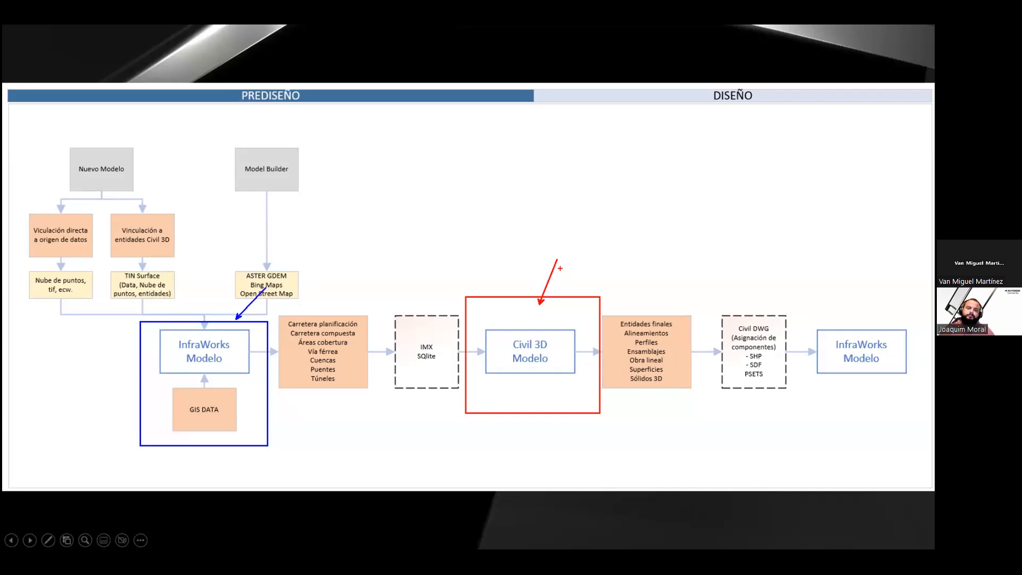
Circle the first InfraWorks Modelo group, draw arrows towards the following models, box the Civil 3D-to-InfraWorks stage in red and clear the marks
mouse_move(220, 292)
left_mouse_down()
mouse_move(257, 367)
mouse_move(404, 237)
mouse_move(459, 271)
left_mouse_up()
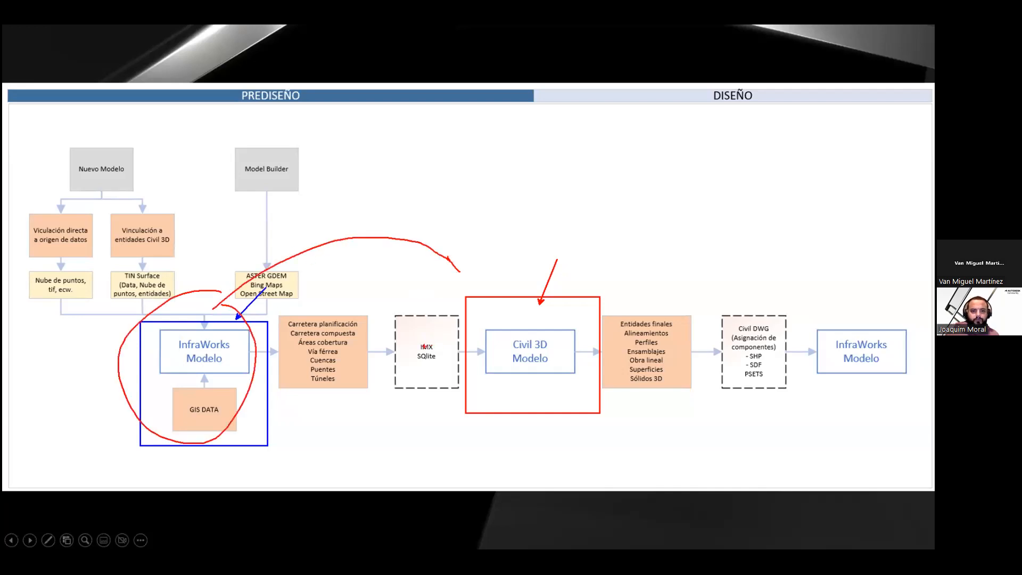
mouse_move(546, 292)
left_mouse_down()
mouse_move(516, 296)
mouse_move(566, 326)
mouse_move(884, 318)
mouse_move(861, 316)
left_mouse_up()
key("Escape")
key("ctrl+2")
mouse_move(496, 251)
left_mouse_down("ctrl")
mouse_move(810, 418)
mouse_move(792, 385)
left_mouse_up("ctrl")
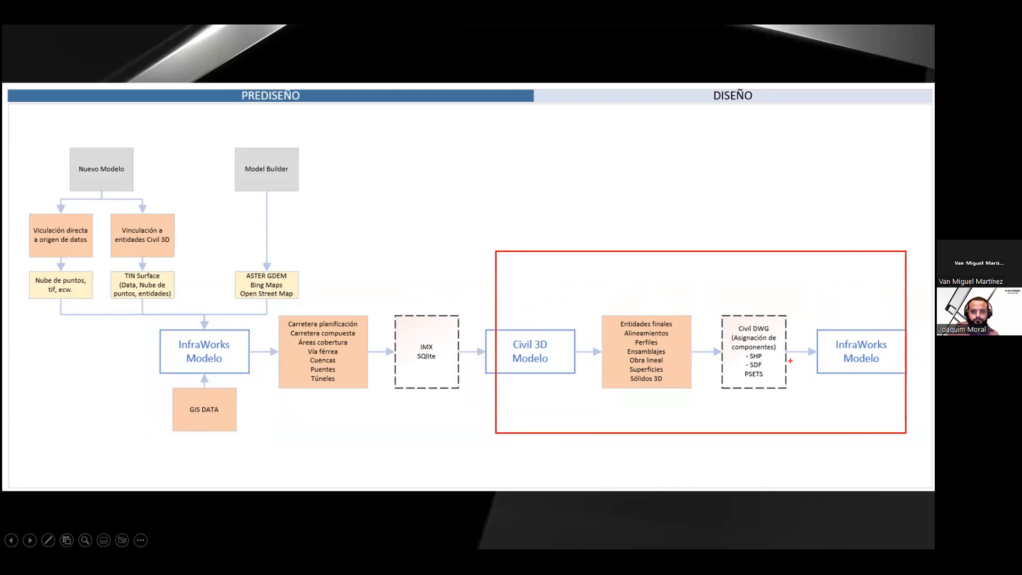
key("Escape")
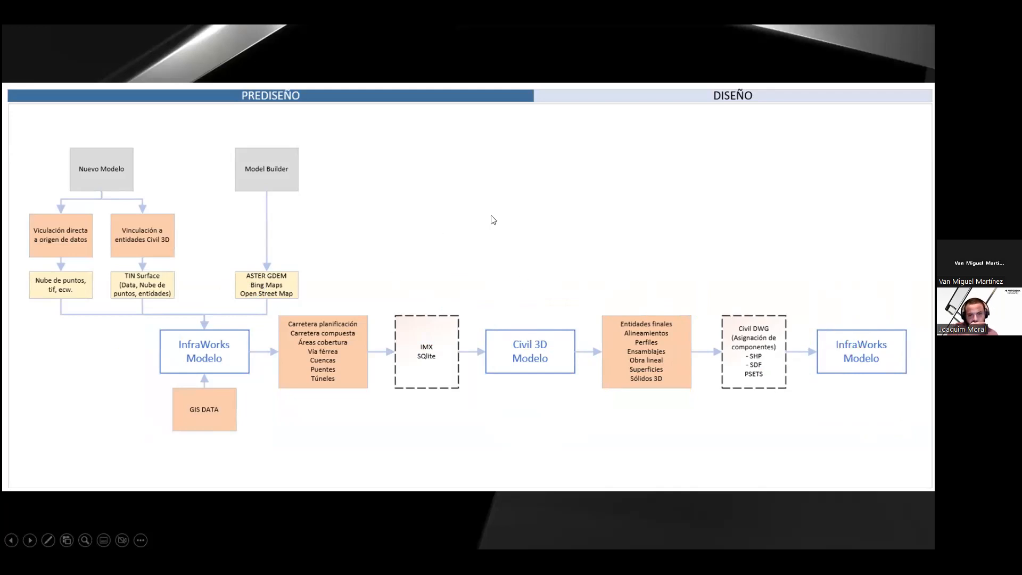
Switch to InfraWorks, create a storyboard with a road animation element (Añadir animación de la vía), review the animation types and close the storyboard
key("alt+Tab")
scroll(501, 317, "down", 2)
scroll(426, 224, "up", 4)
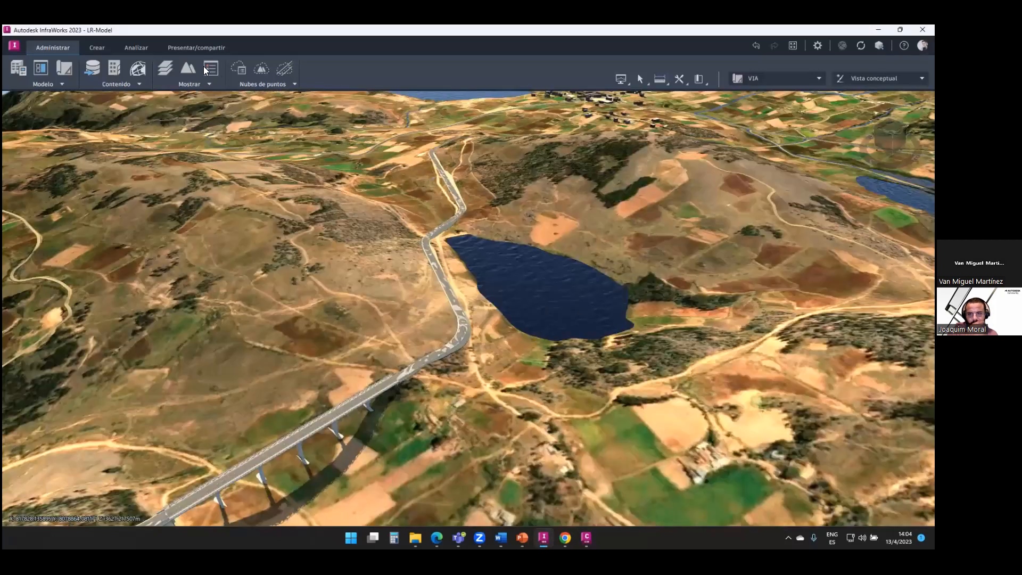
left_click(179, 49)
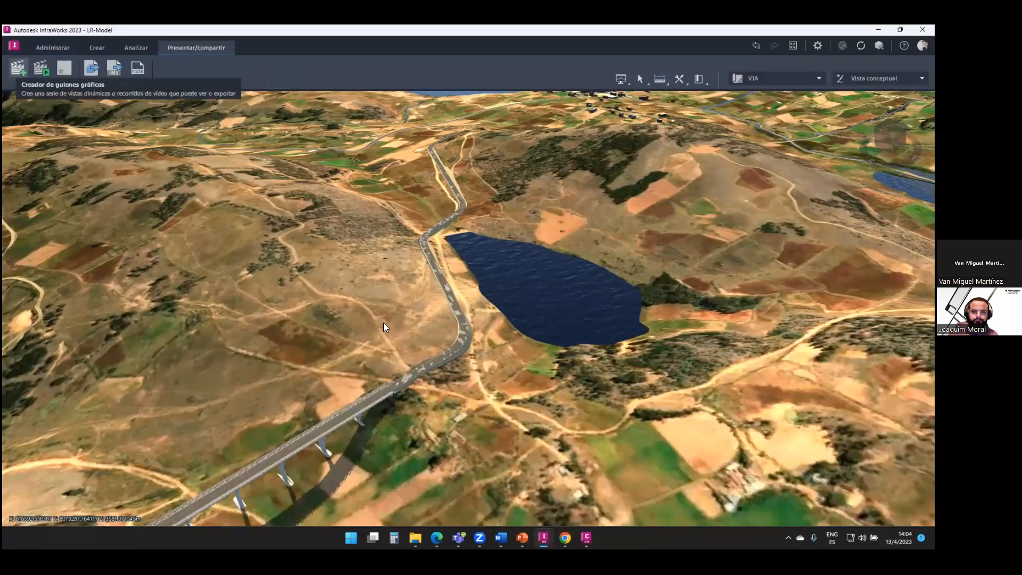
left_click(18, 69)
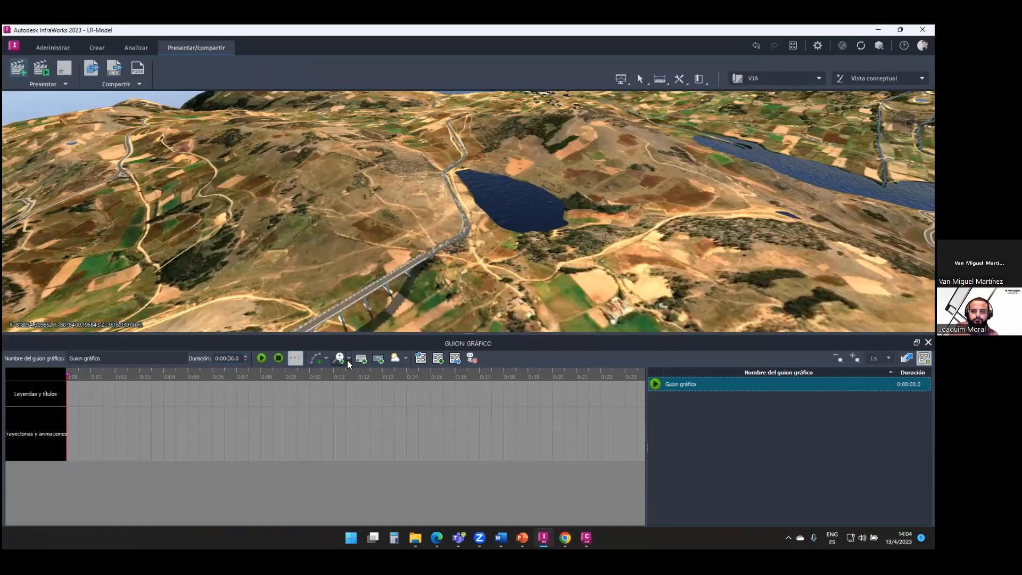
left_click(348, 359)
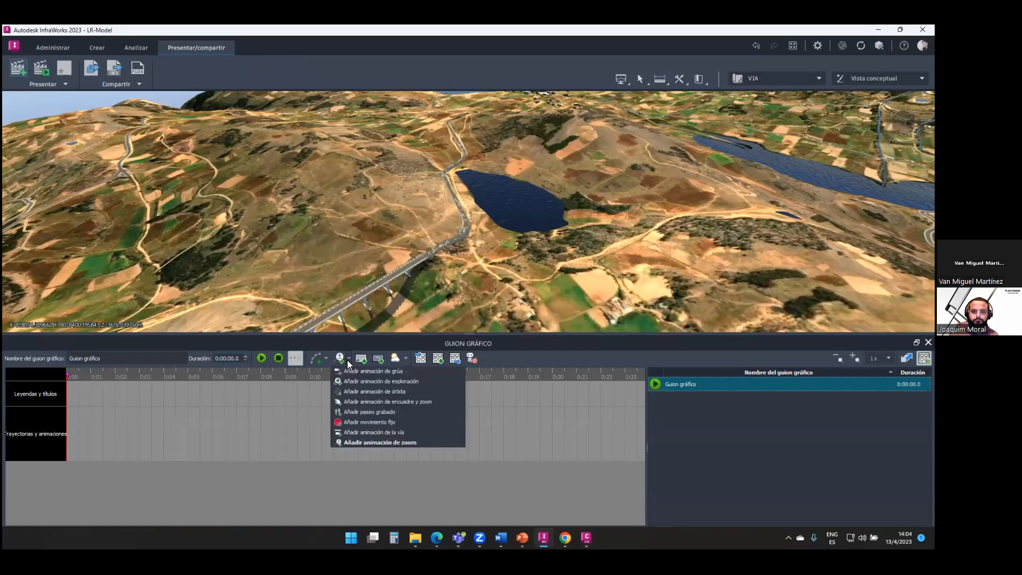
left_click(392, 432)
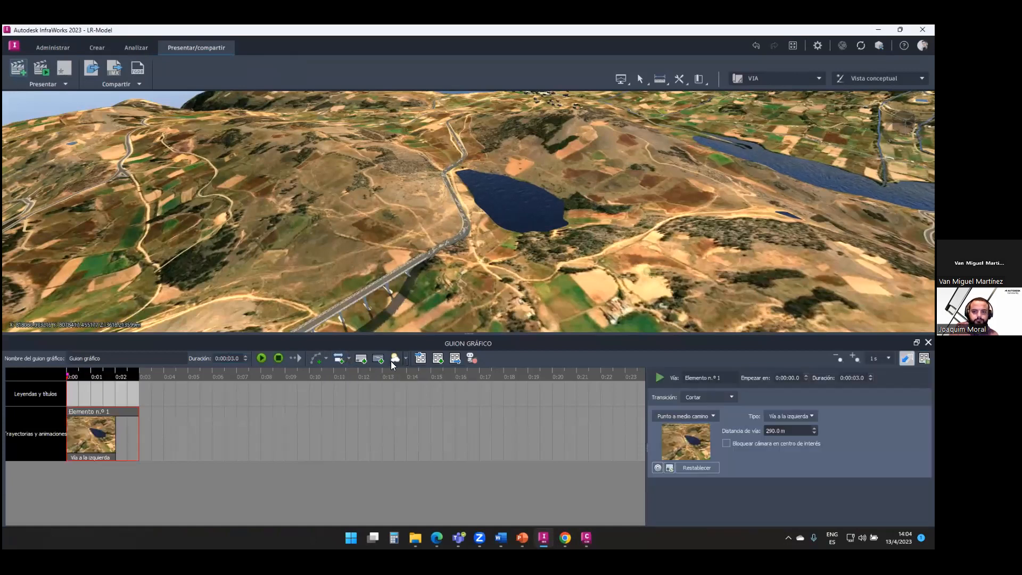
left_click(350, 361)
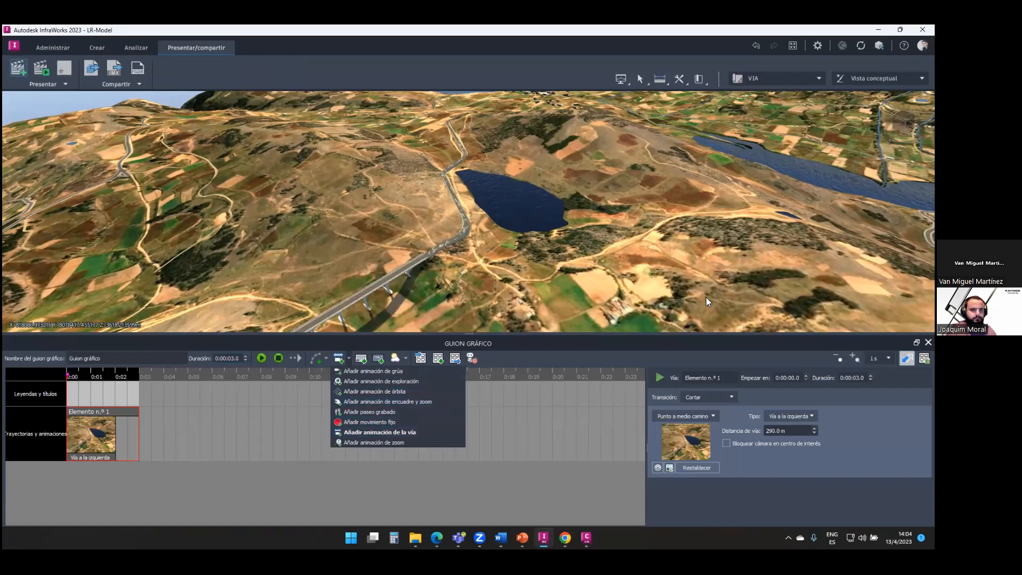
left_click(928, 342)
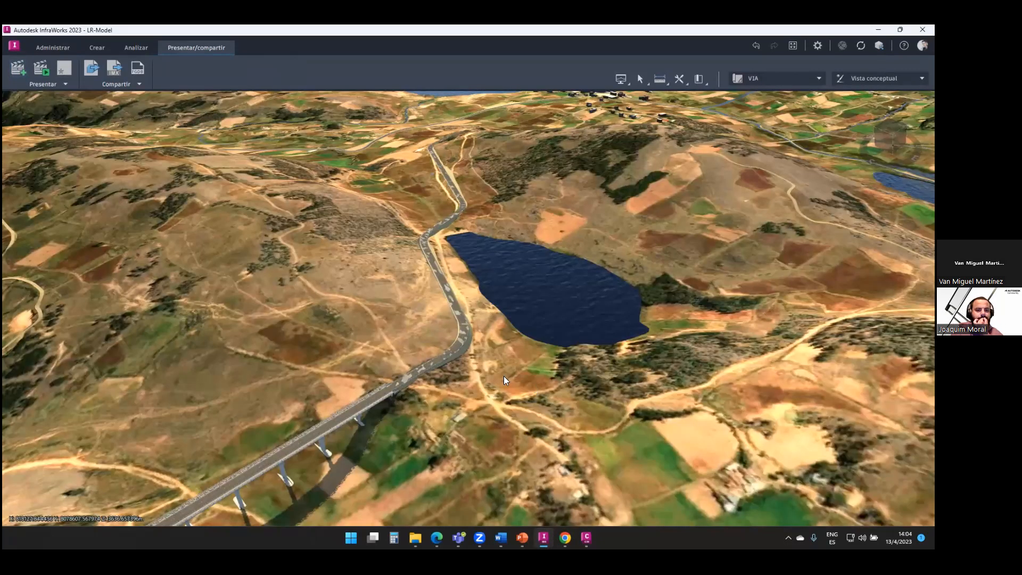
Examine the road's curve and retaining side beside the lake up close, and the whole route with the bridge from afar
scroll(475, 307, "up", 3)
scroll(444, 302, "up", 7)
left_click_drag(559, 398, 526, 381)
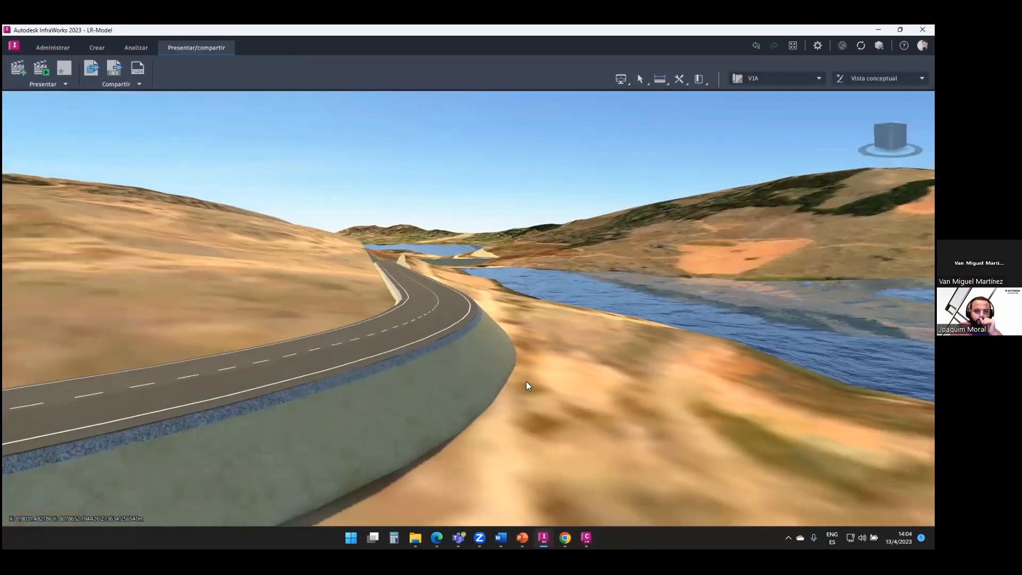
scroll(526, 381, "down", 6)
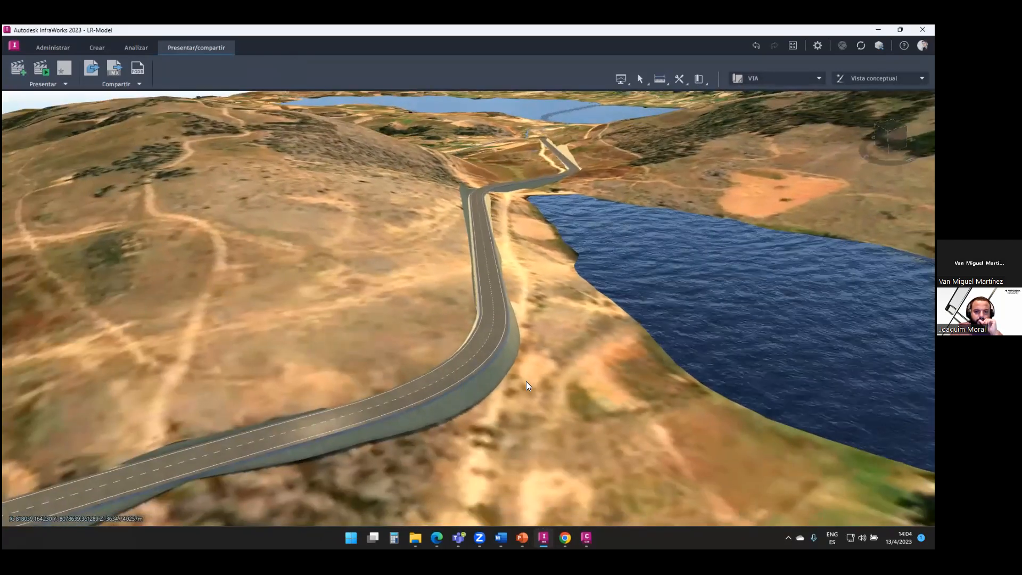
scroll(526, 381, "down", 5)
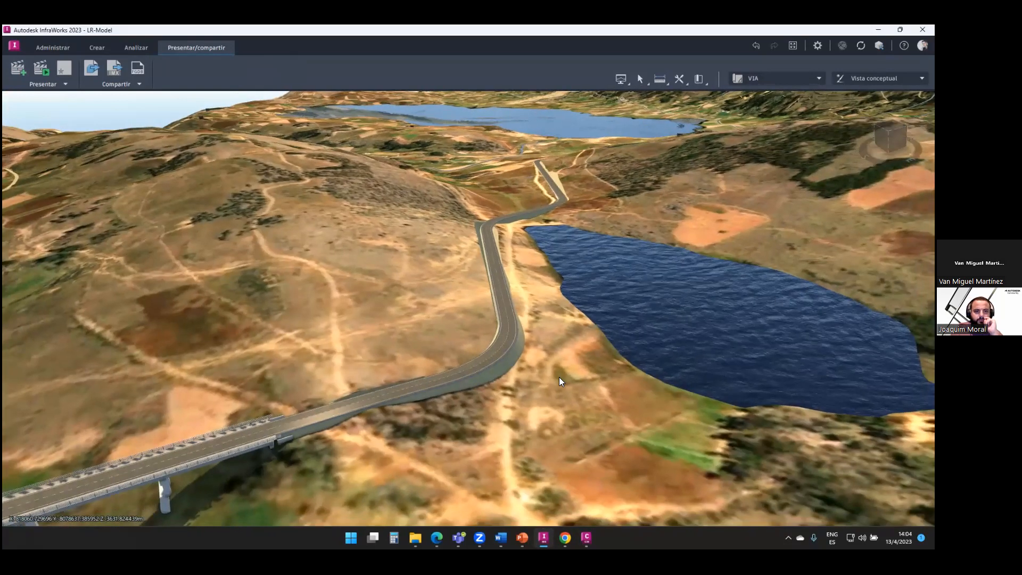
scroll(559, 381, "down", 3)
scroll(546, 378, "down", 4)
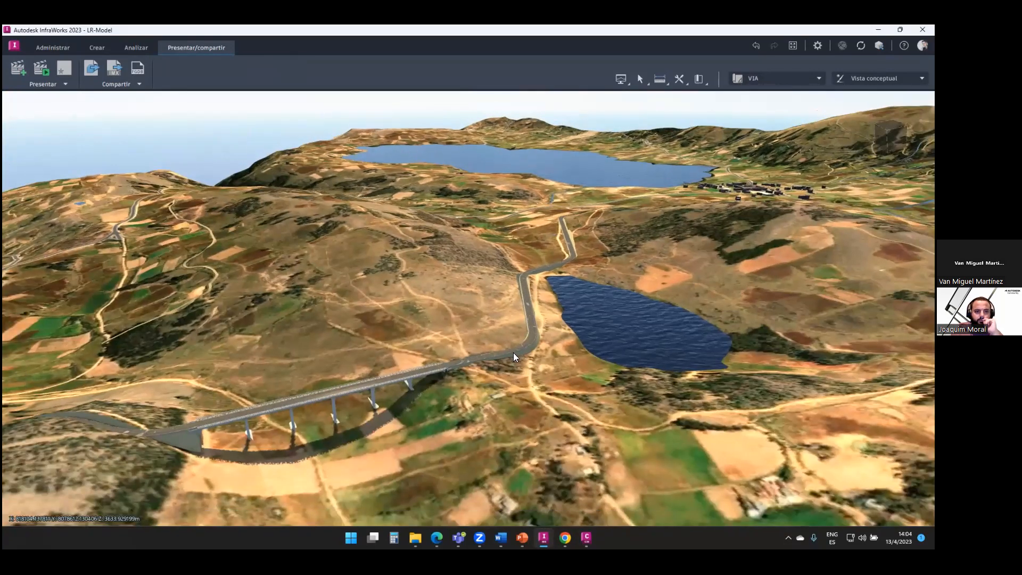
scroll(513, 354, "down", 2)
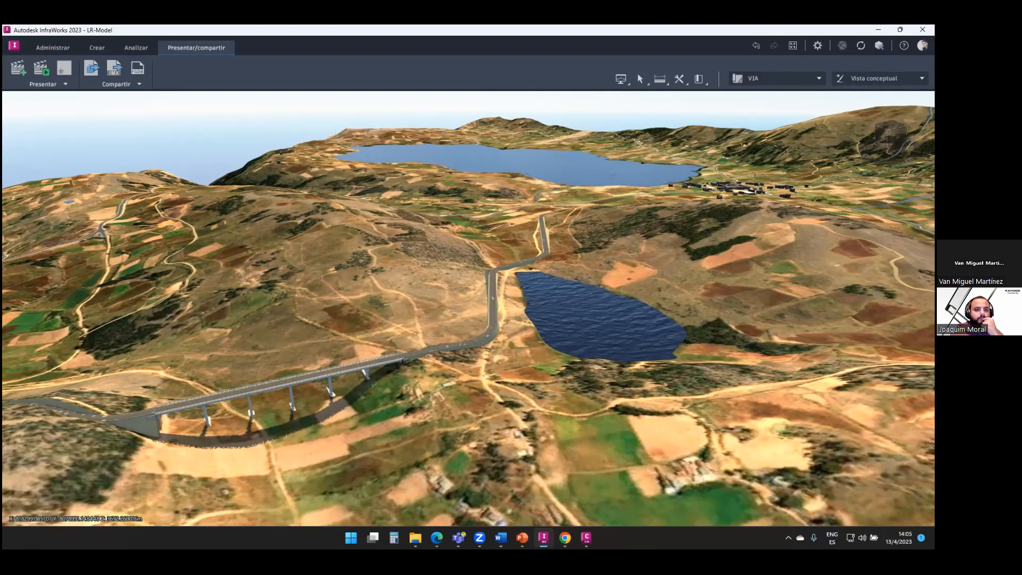
Switch to the PowerPoint slideshow and advance to the "Haz tu pregunta" slide about interoperability
key("alt+Tab")
left_click(749, 383)
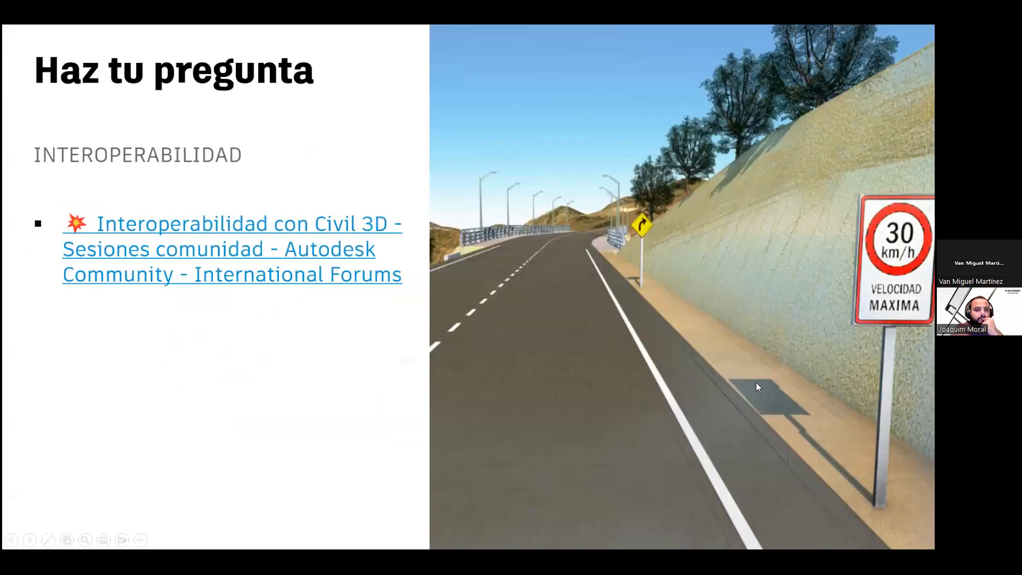